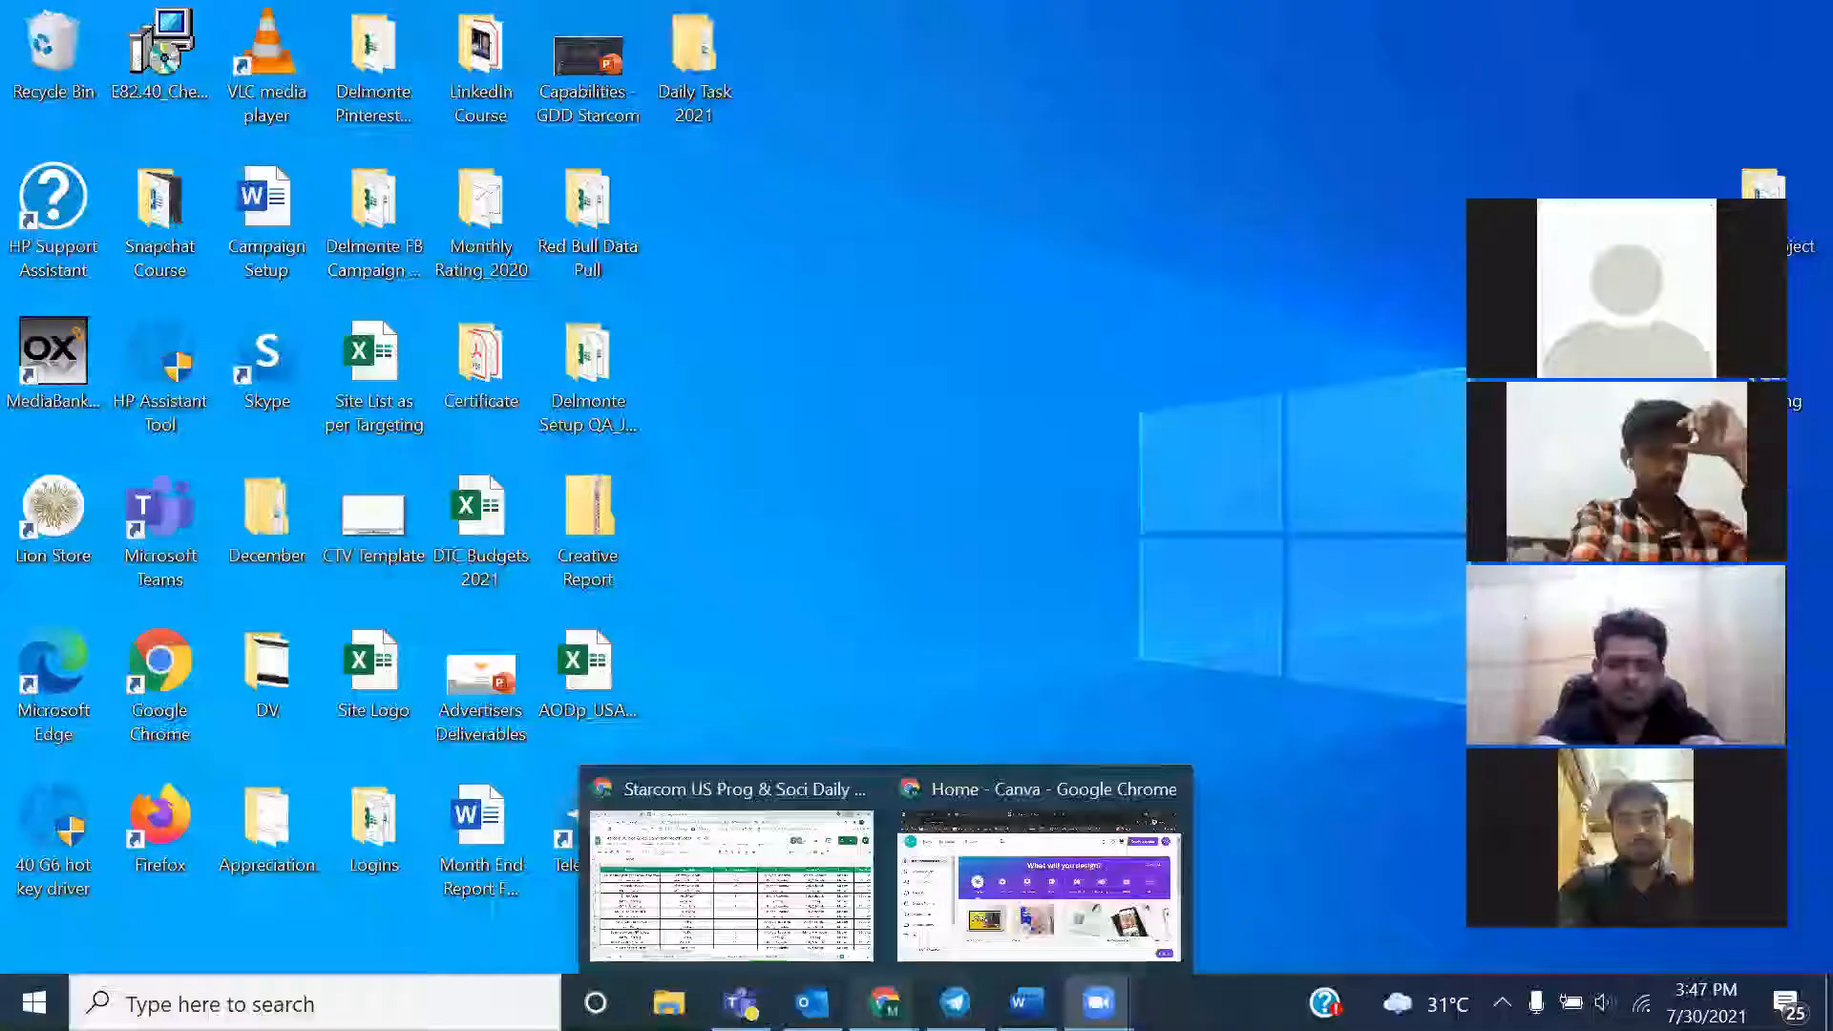
Switch to the Canva home page in Chrome and dismiss the chat notification covering it
{"action": "left_click", "coordinate": [1043, 904]}
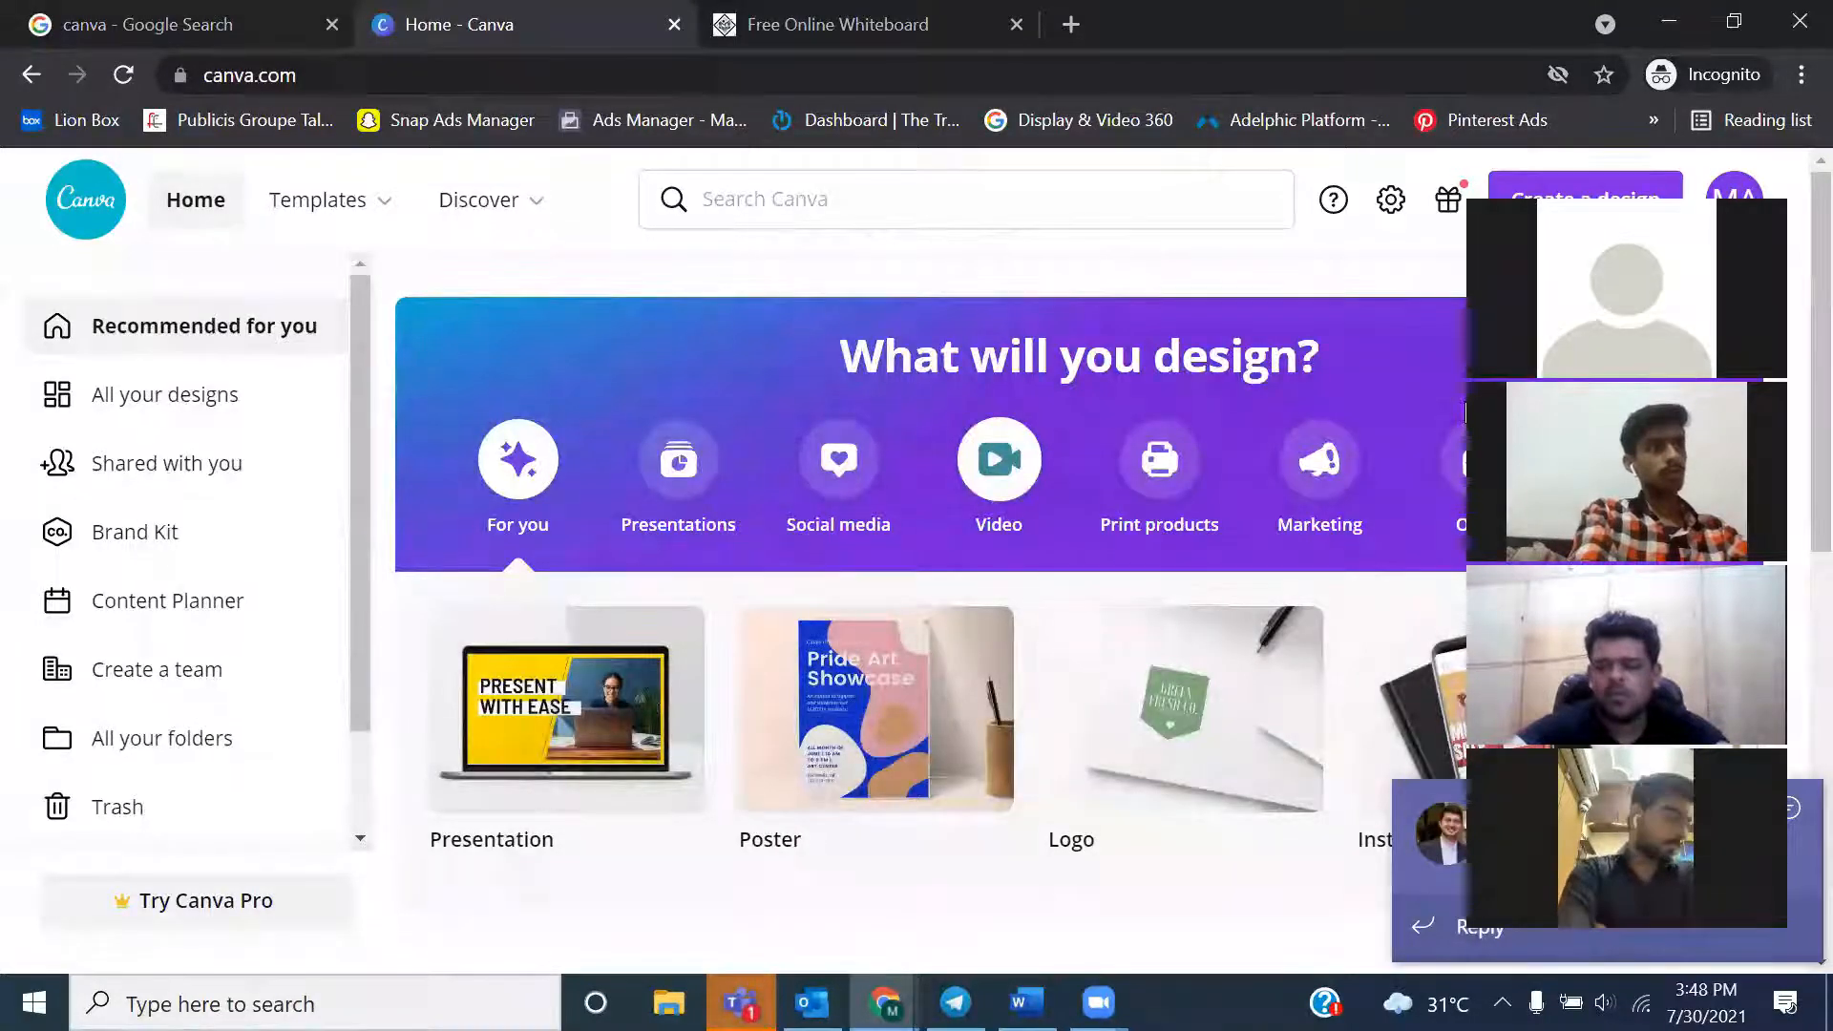
{"action": "left_click", "coordinate": [1790, 811]}
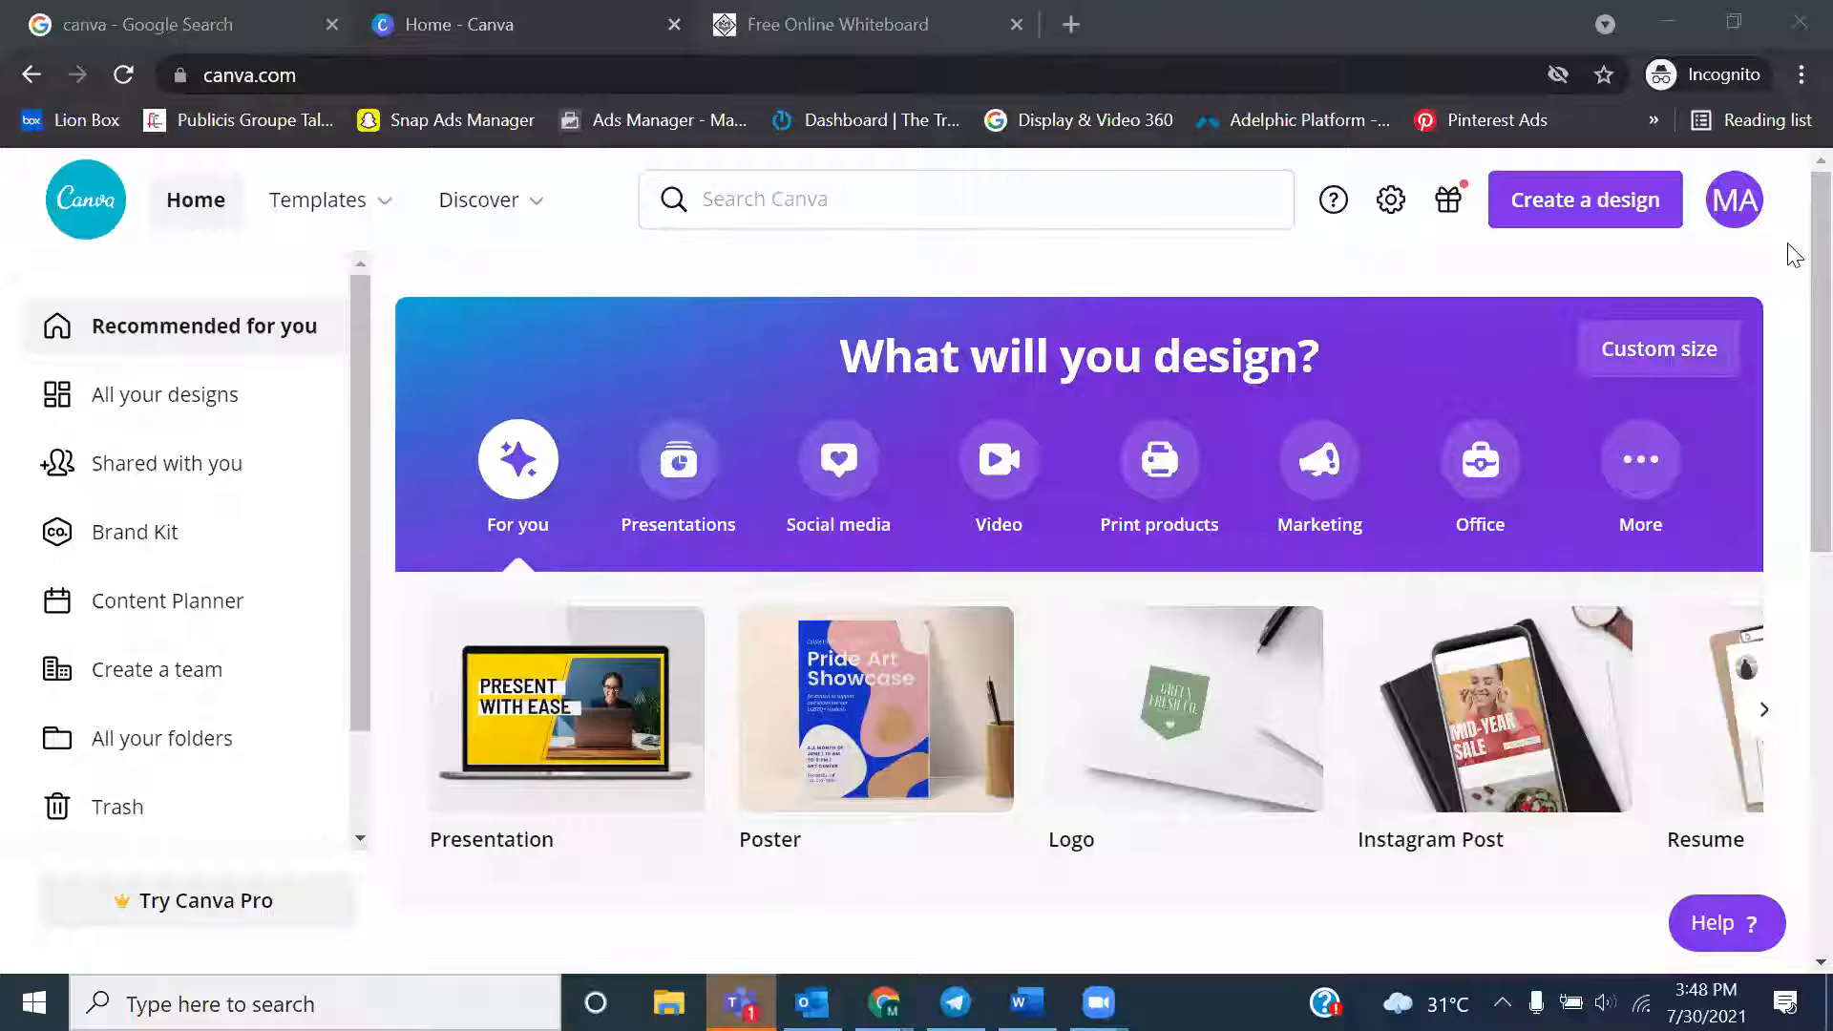
{"action": "mouse_move", "coordinate": [250, 232]}
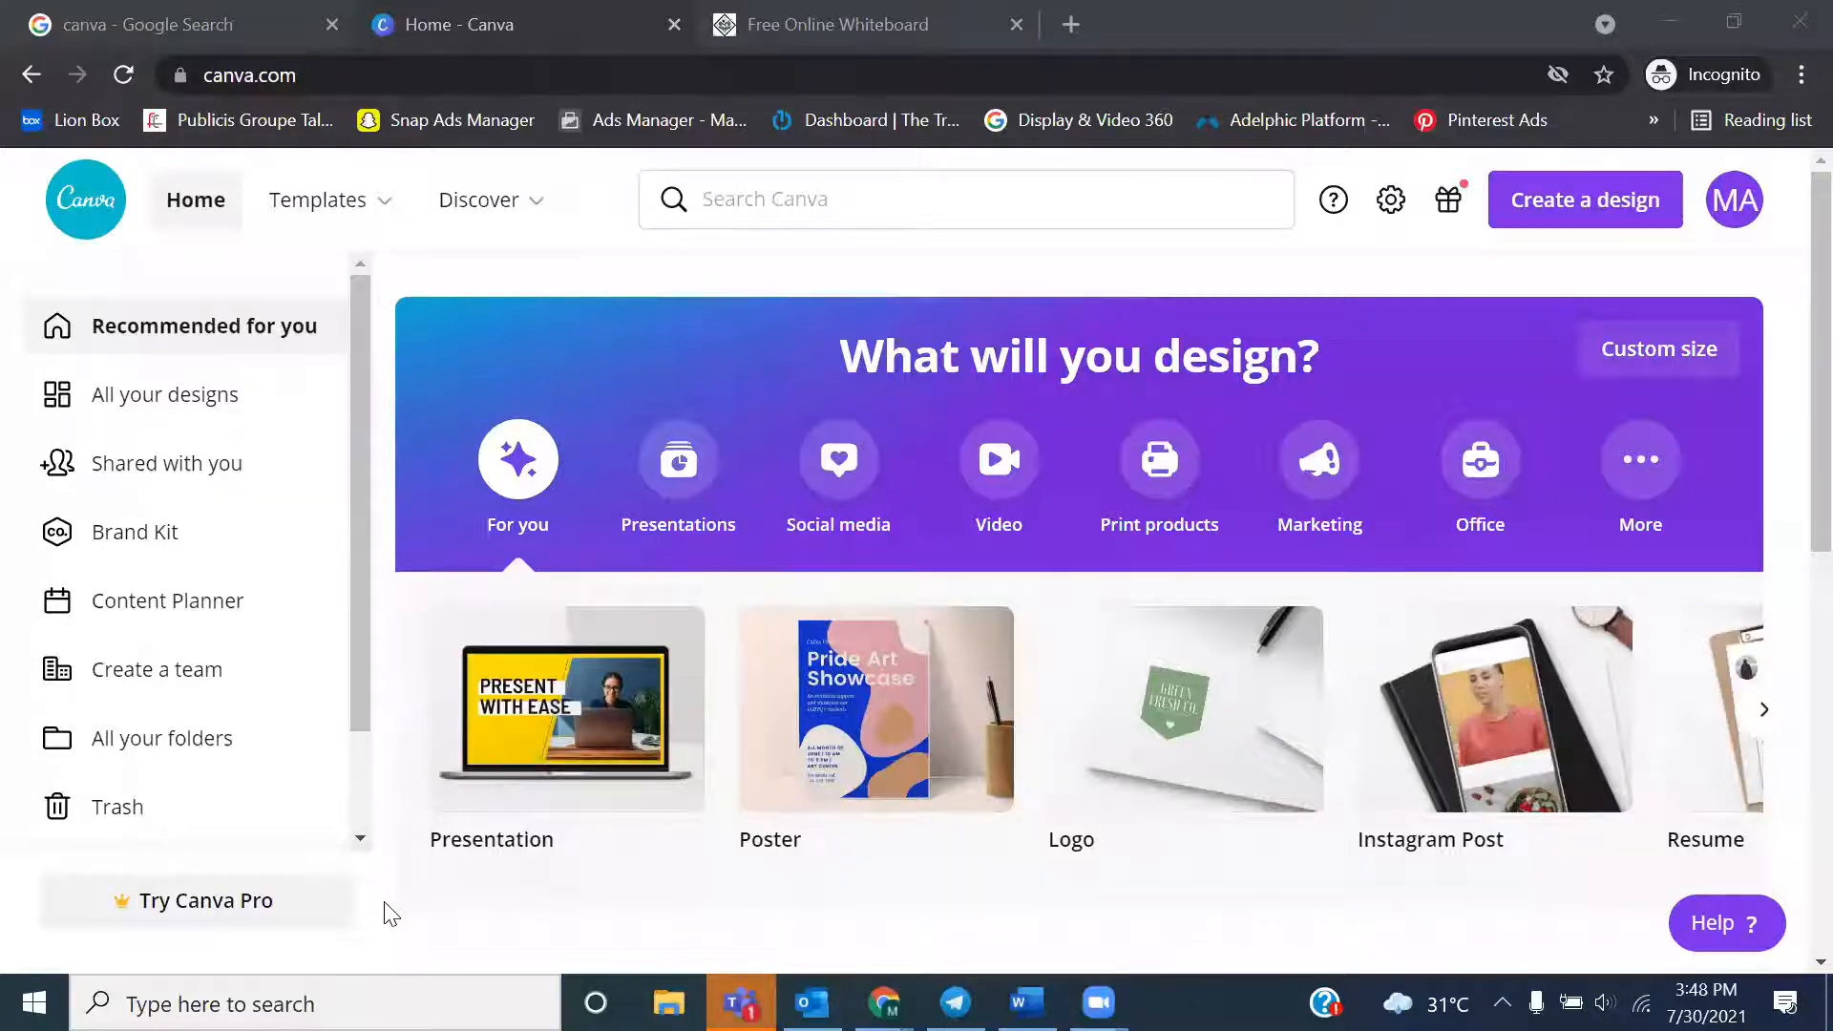
{"action": "mouse_move", "coordinate": [393, 229]}
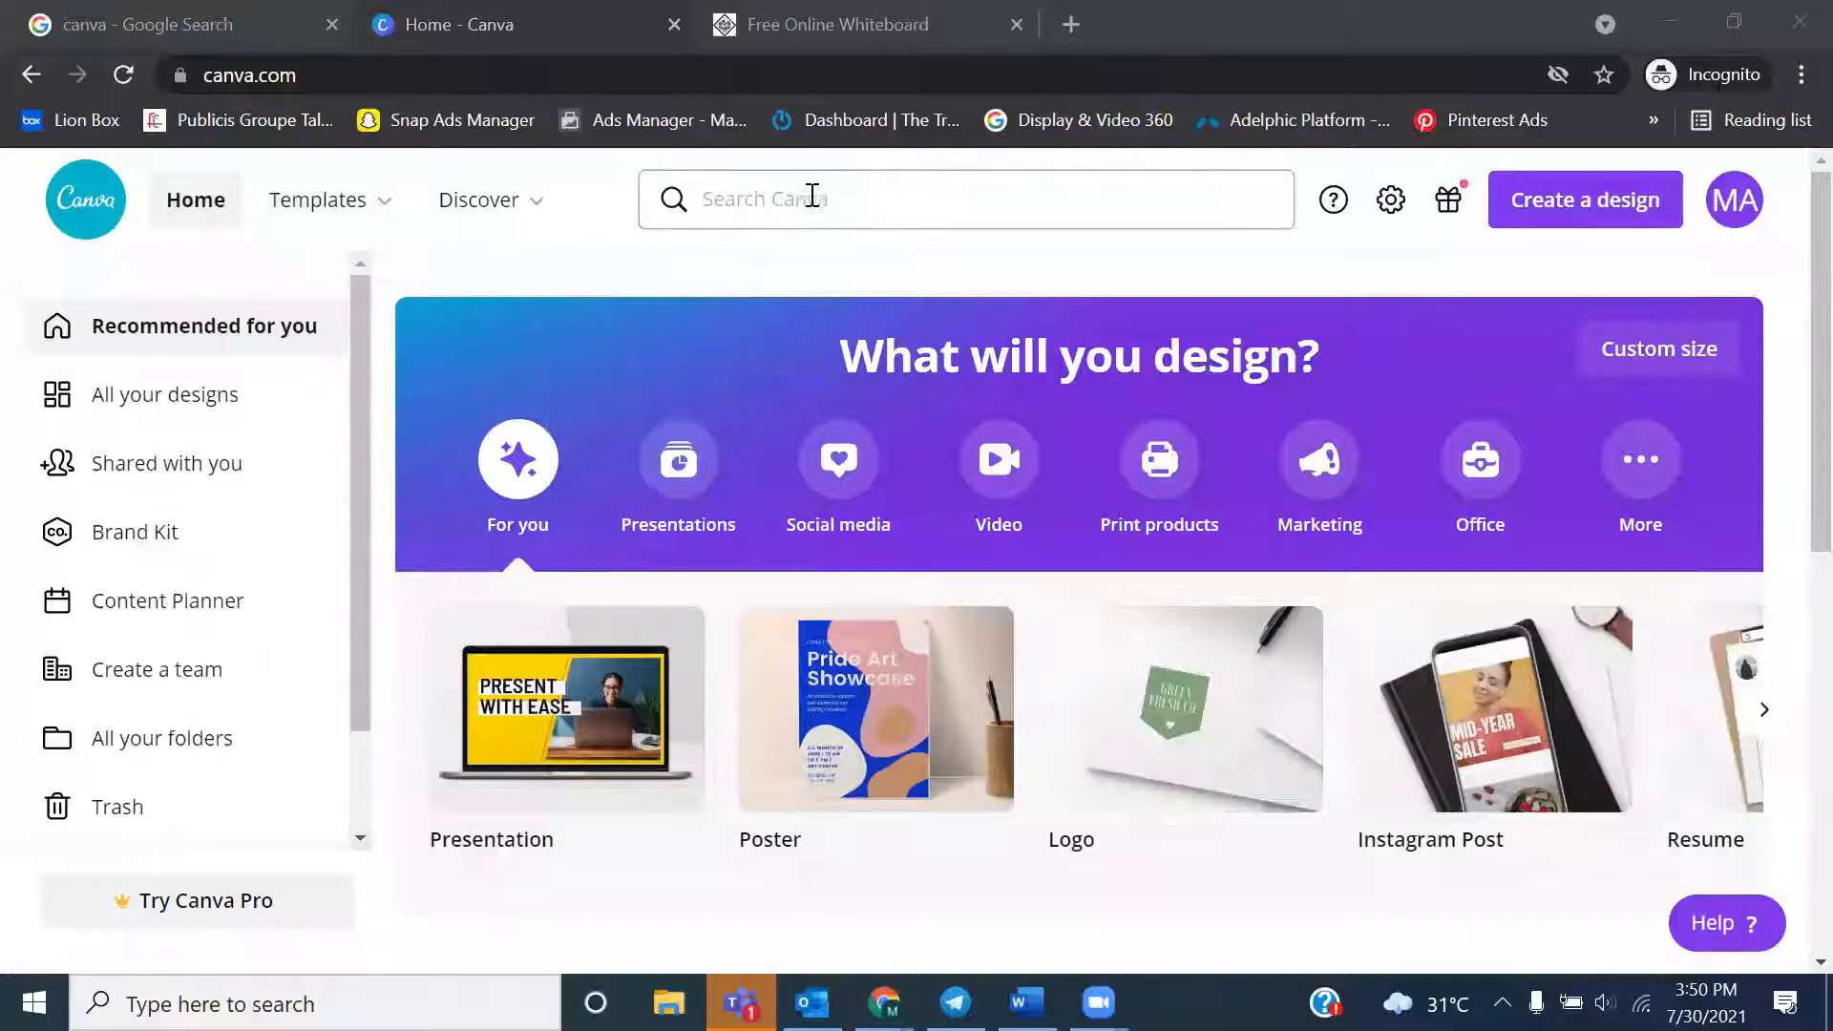
{"action": "mouse_move", "coordinate": [387, 219]}
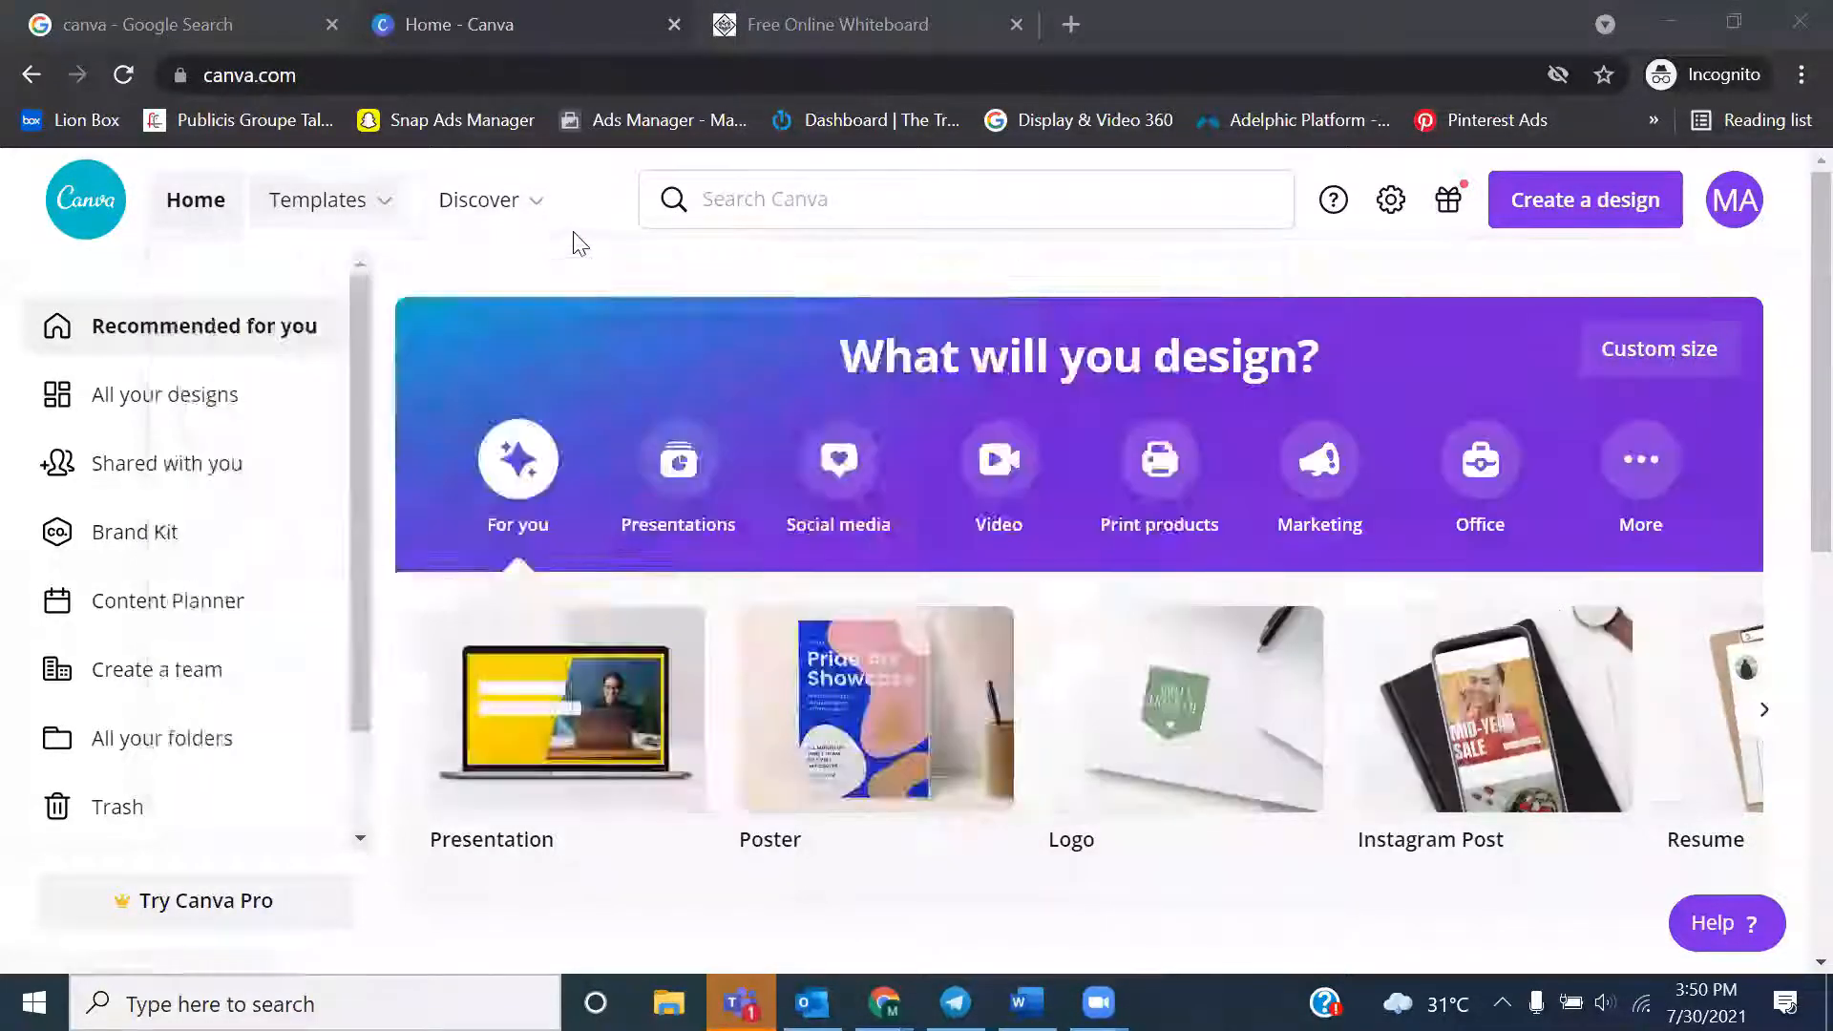
{"action": "mouse_move", "coordinate": [546, 223]}
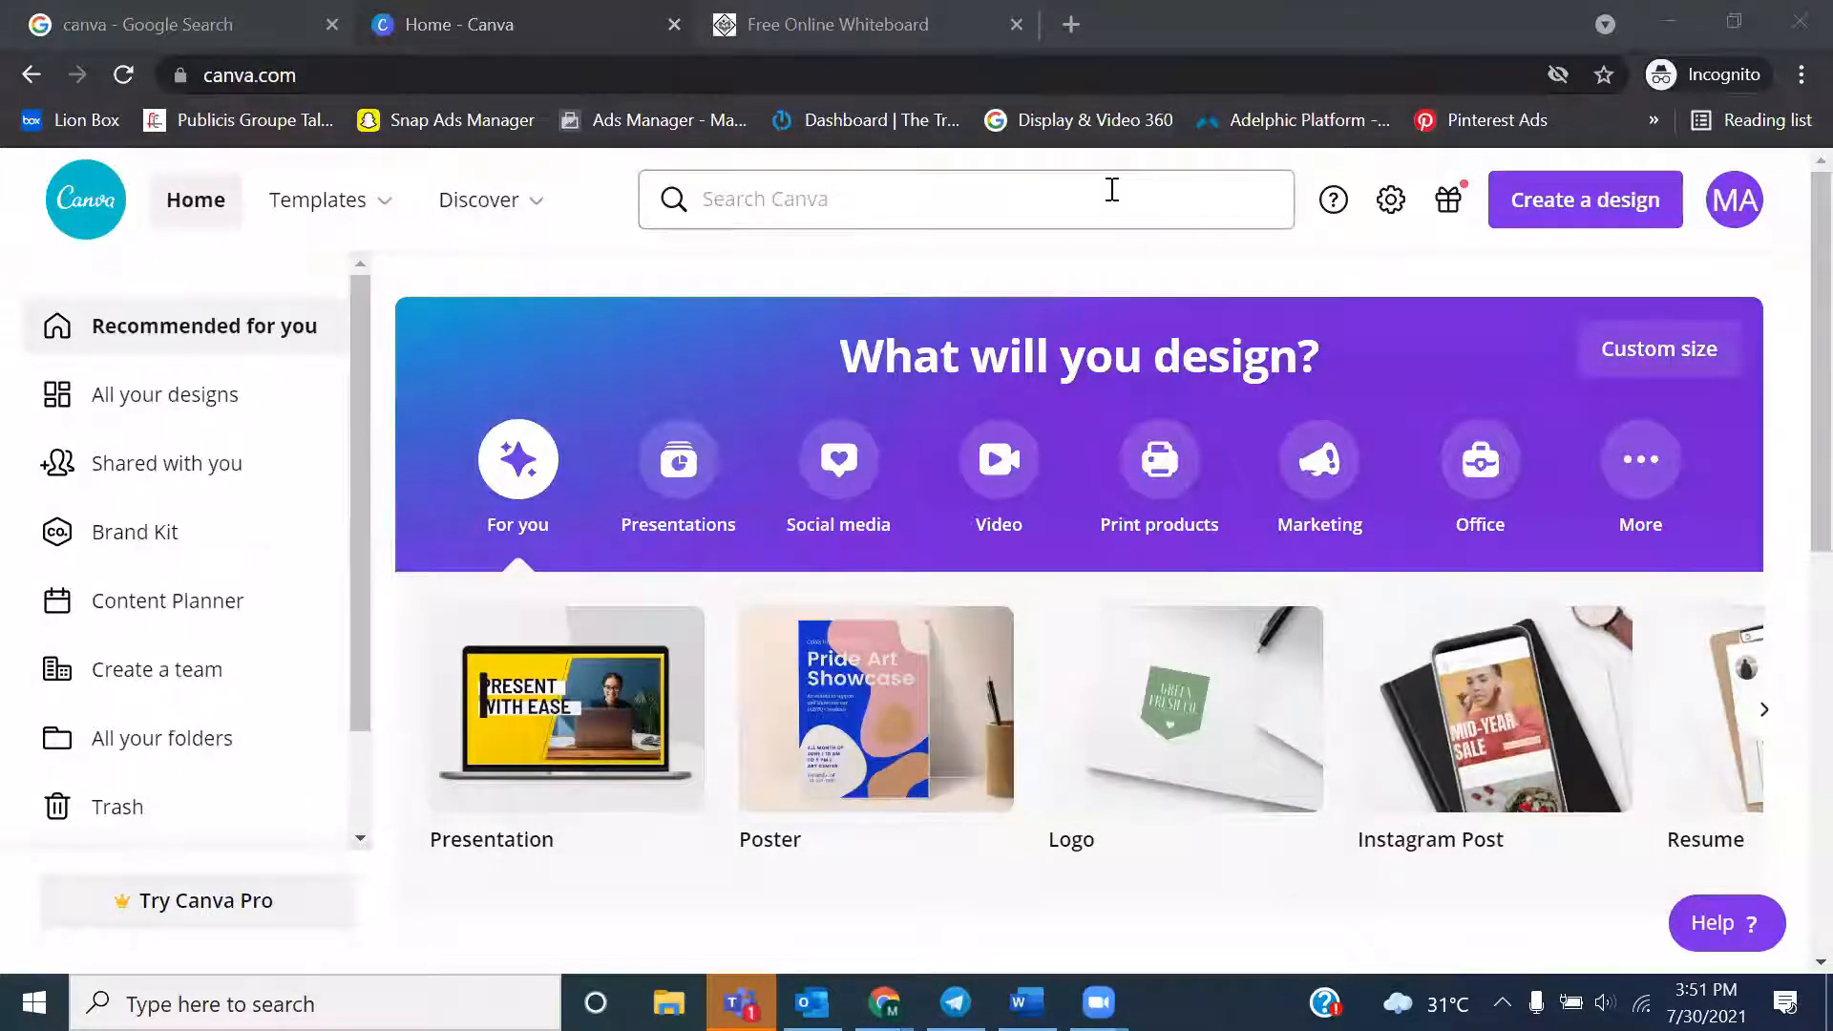
Open the Instagram Post templates from the suggested design types of the Canva search
{"action": "left_click", "coordinate": [1112, 189]}
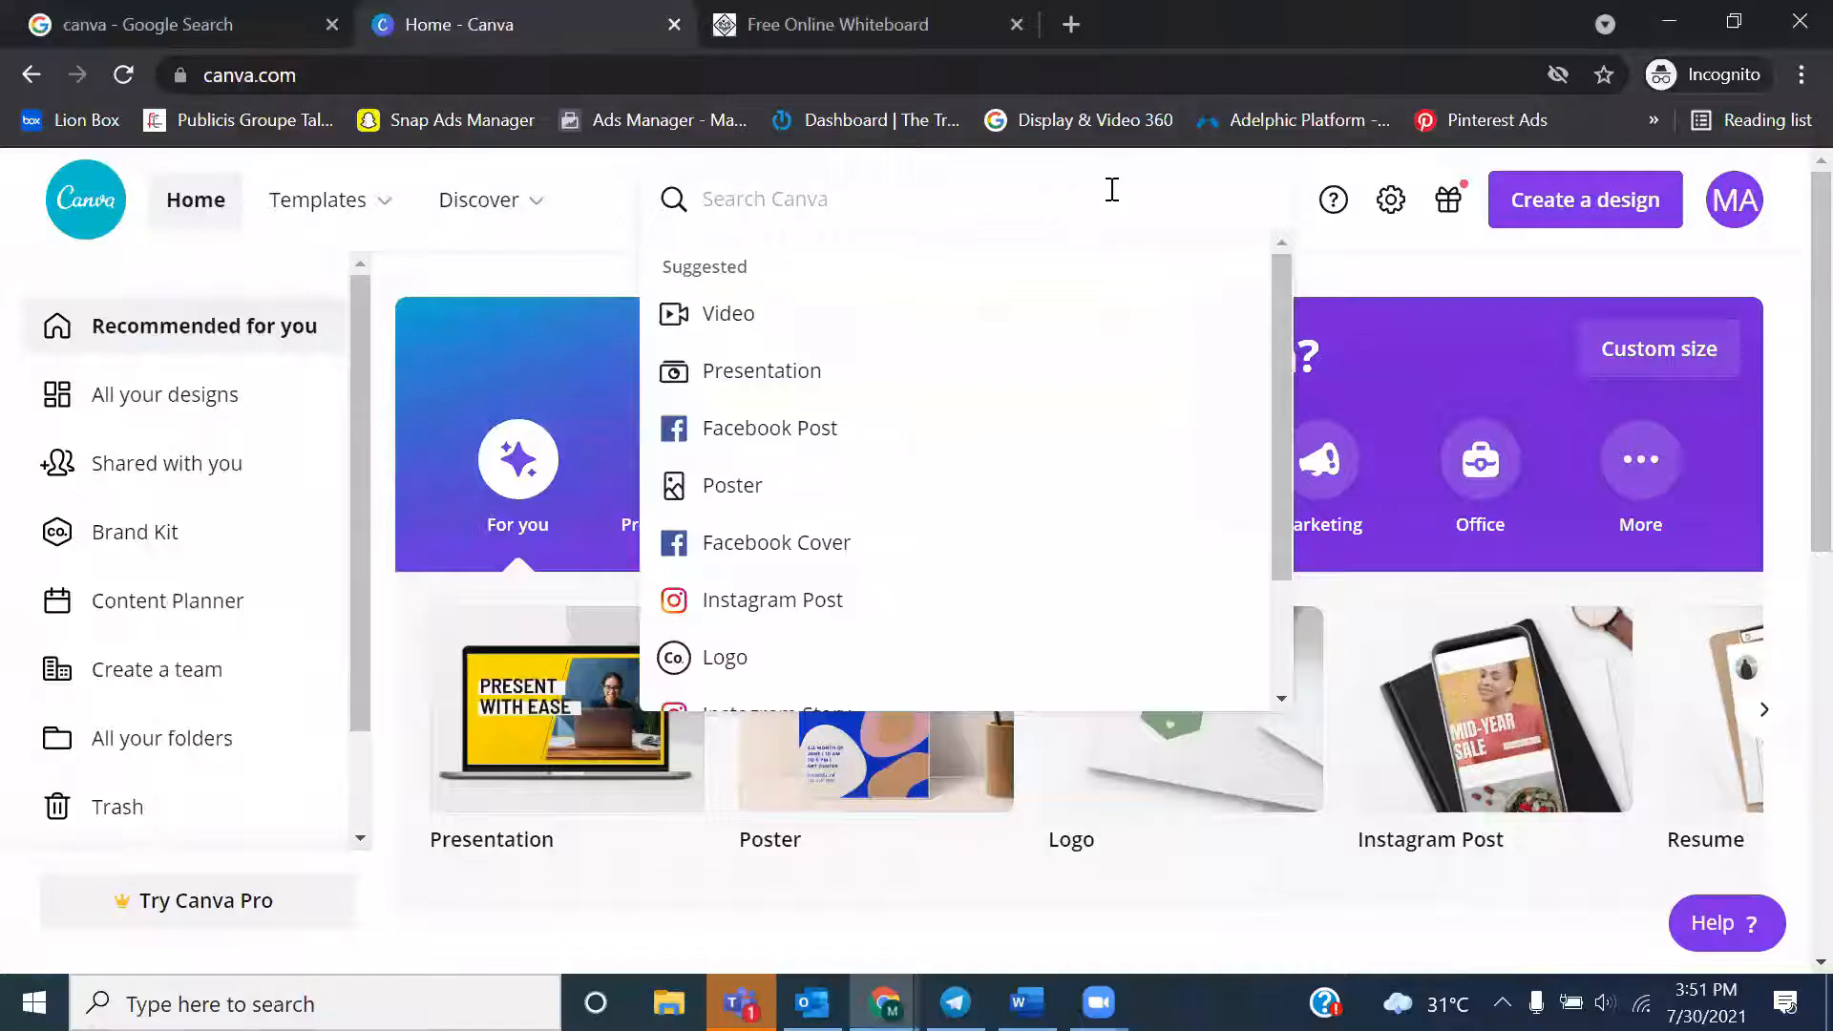
{"action": "left_click", "coordinate": [807, 611]}
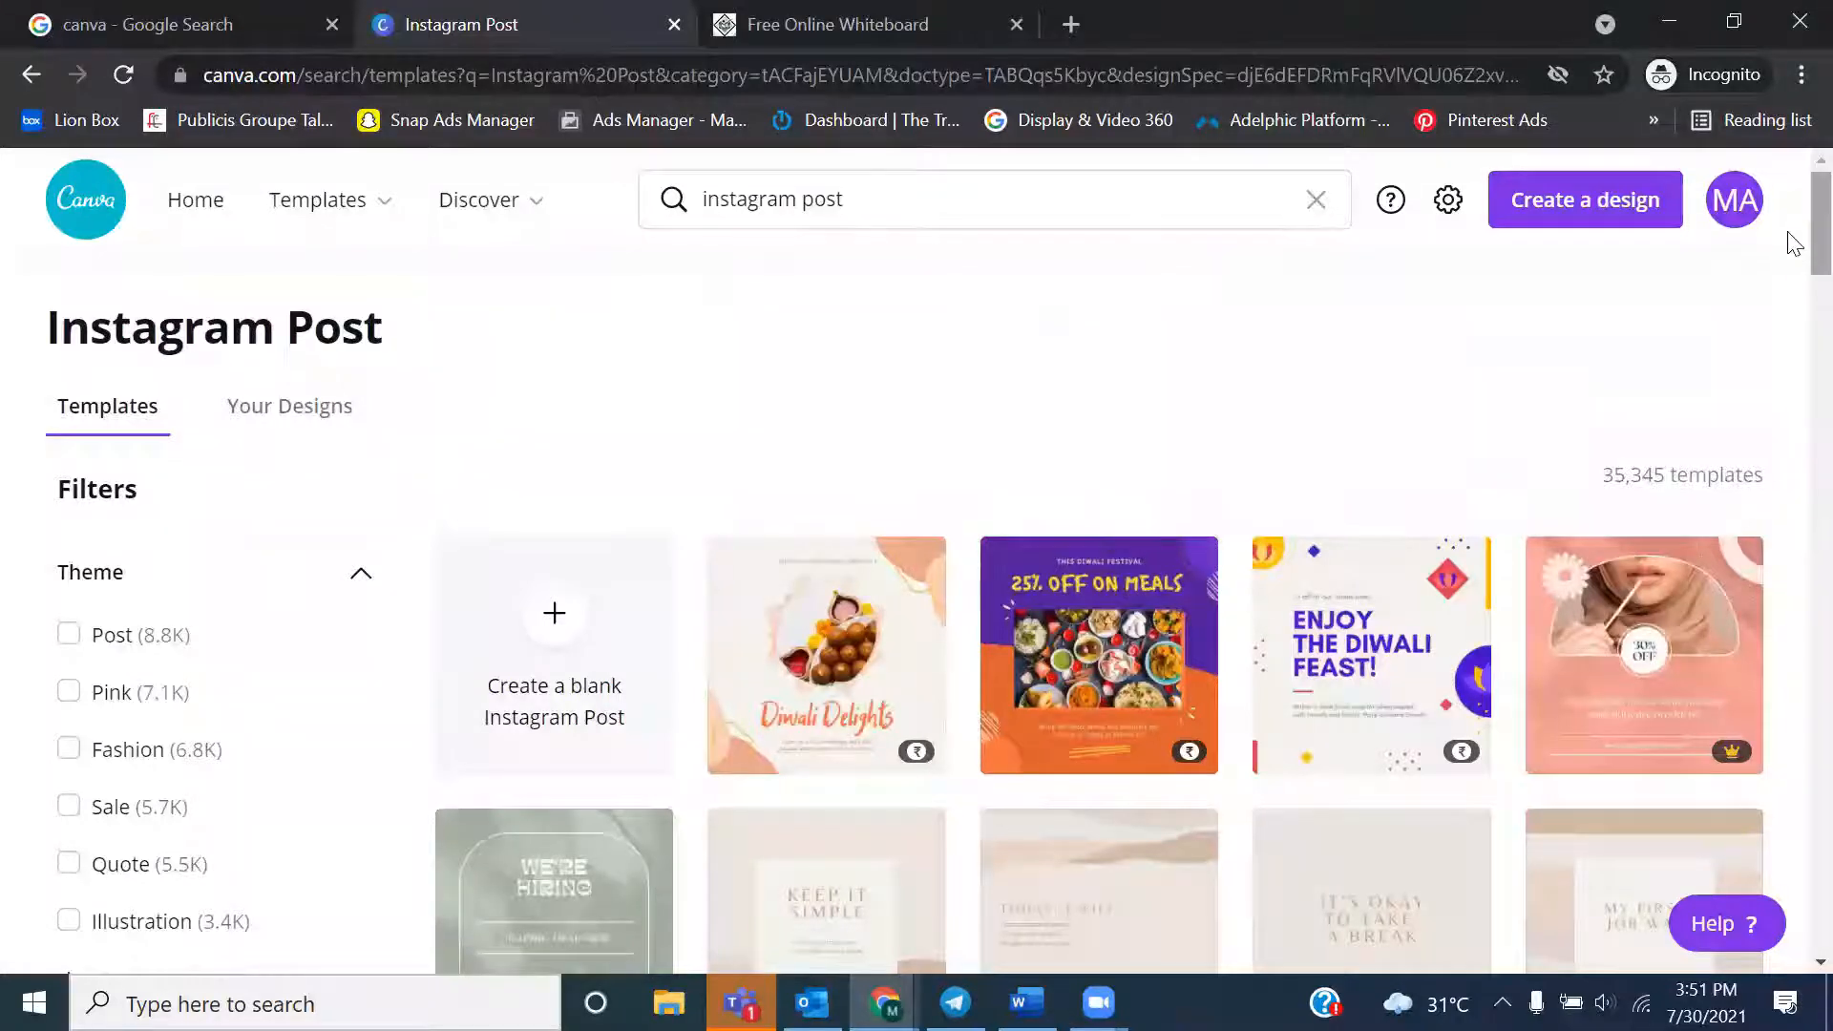
Browse the Instagram Post template gallery to examine the available designs and themes
{"action": "scroll", "coordinate": [1794, 254], "scroll_direction": "down", "scroll_amount": 1}
{"action": "scroll", "coordinate": [1793, 254], "scroll_direction": "down", "scroll_amount": 10}
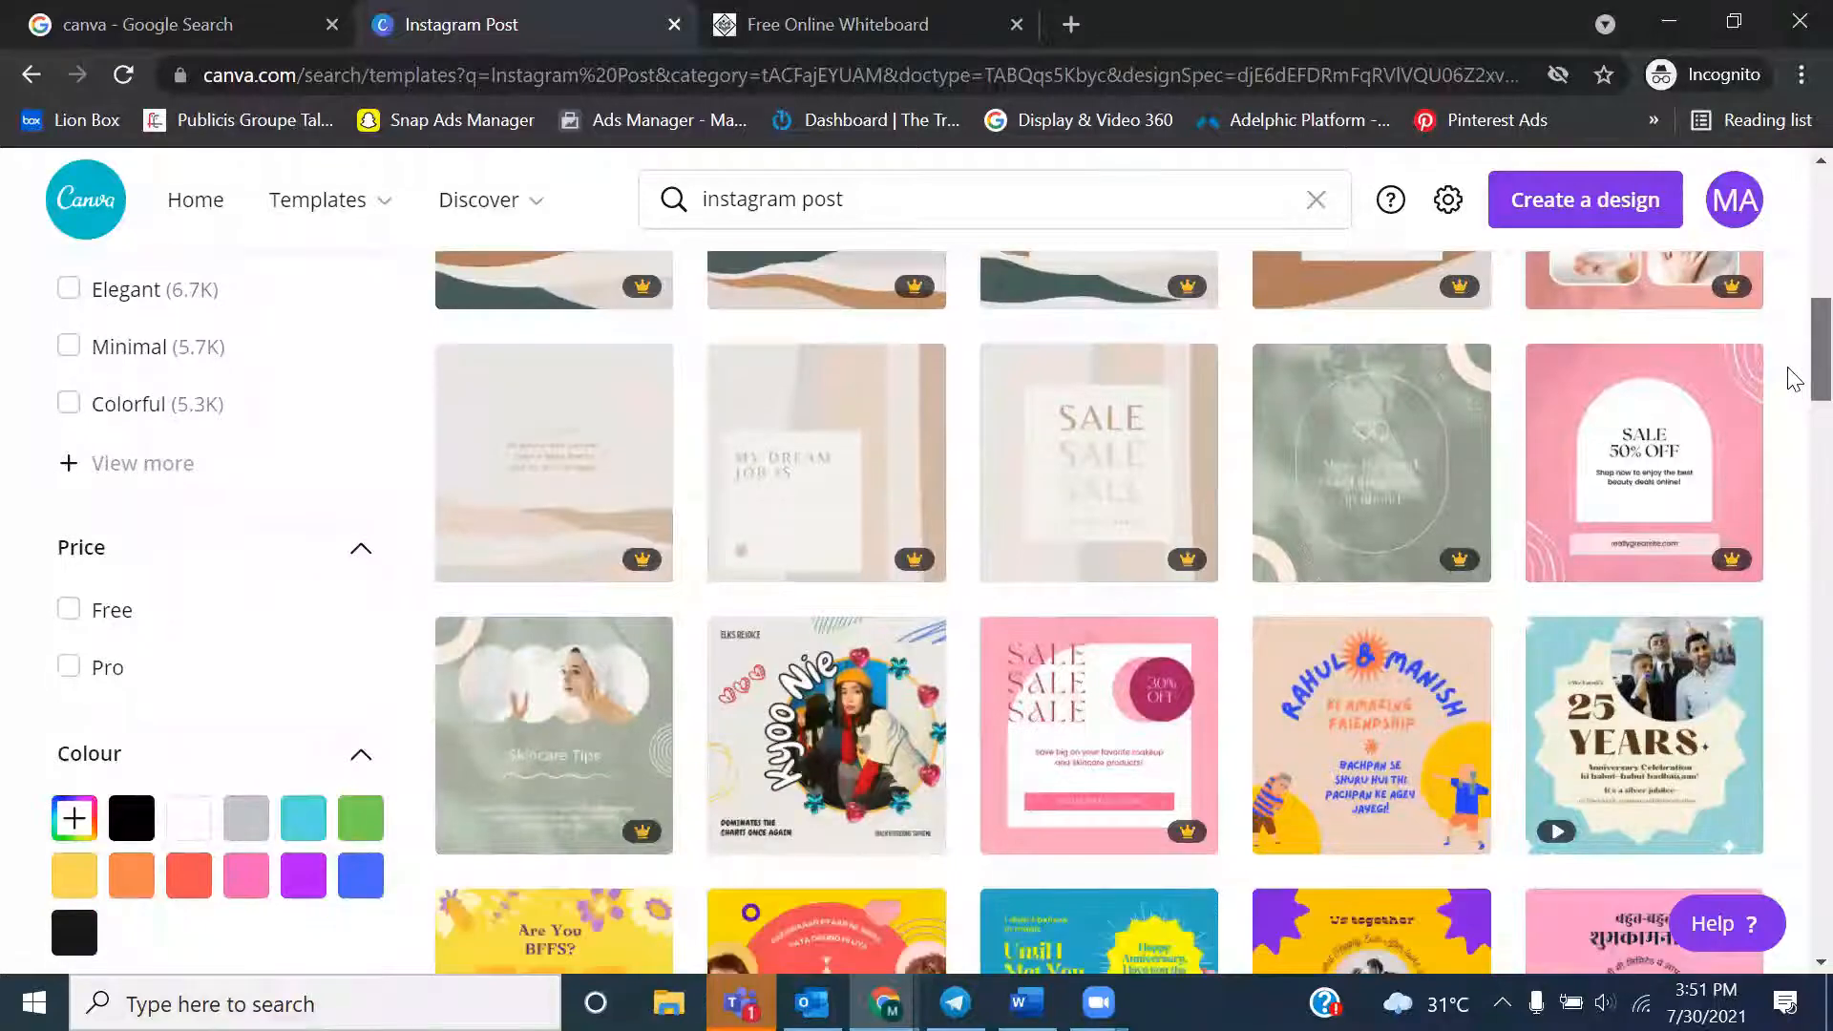
{"action": "scroll", "coordinate": [1794, 382], "scroll_direction": "down", "scroll_amount": 2}
{"action": "scroll", "coordinate": [1793, 392], "scroll_direction": "down", "scroll_amount": 10}
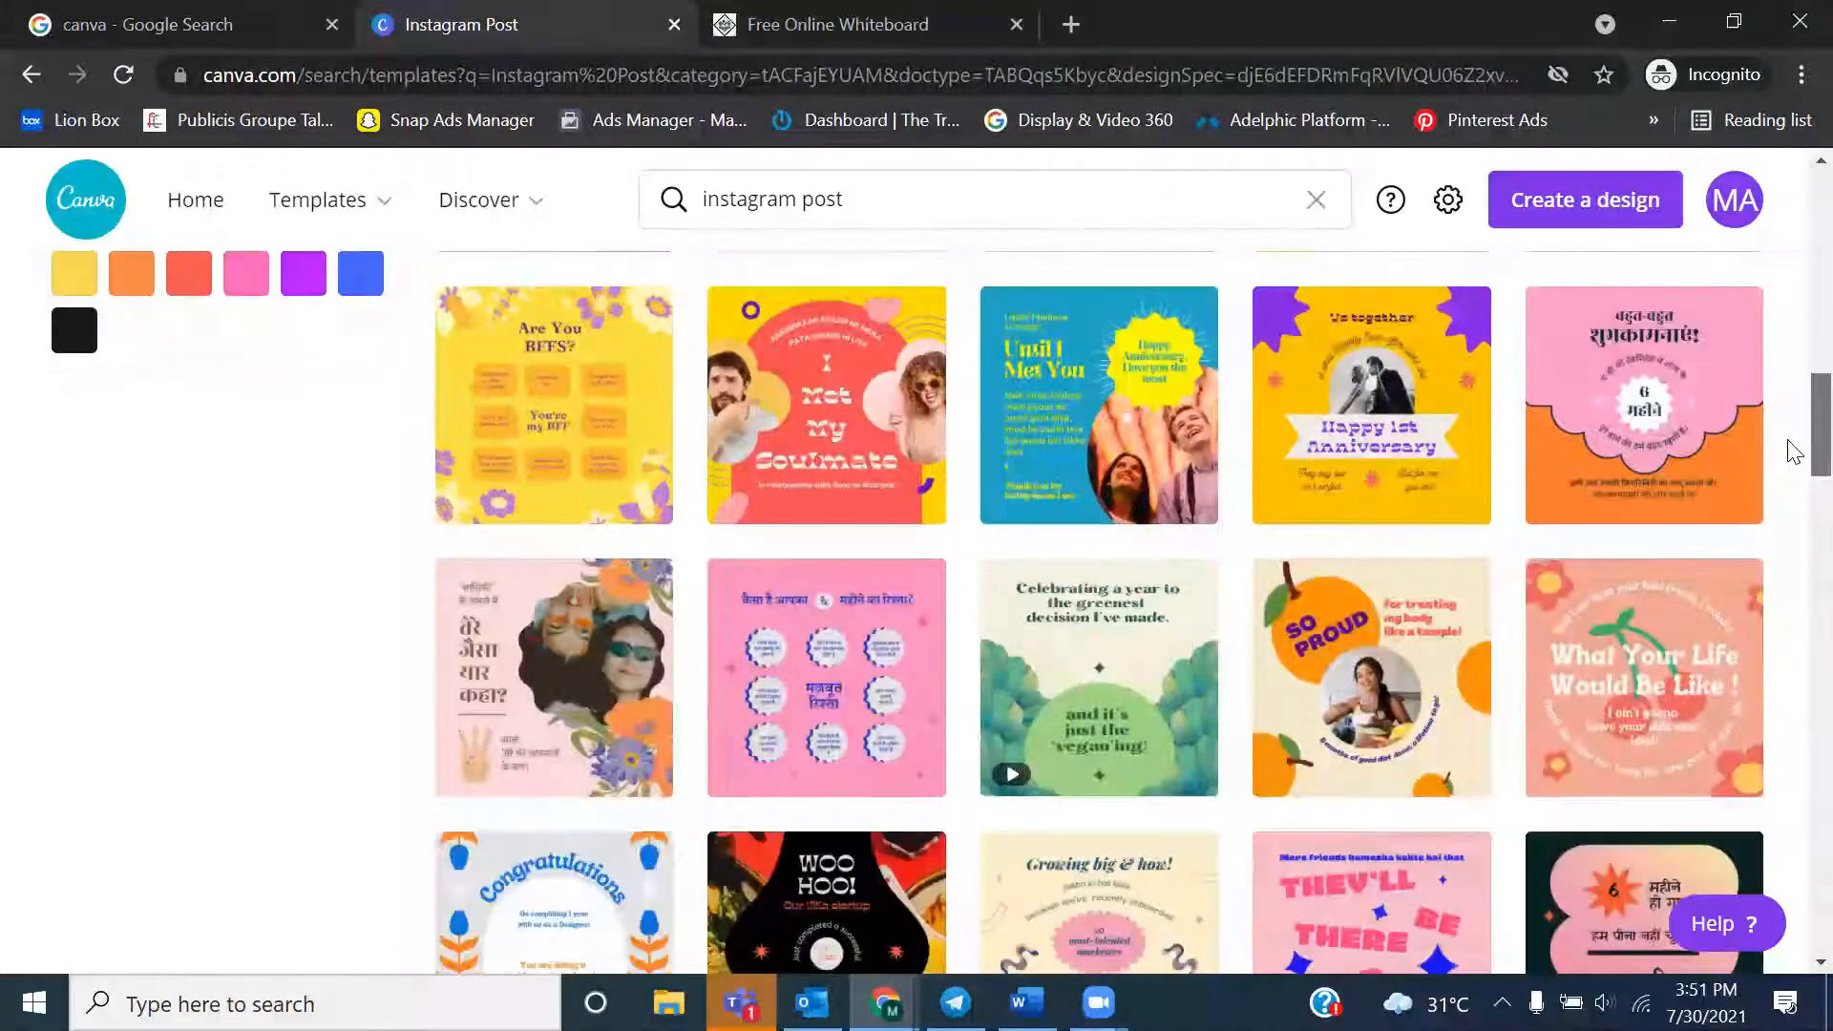
{"action": "scroll", "coordinate": [1793, 507], "scroll_direction": "down", "scroll_amount": 9}
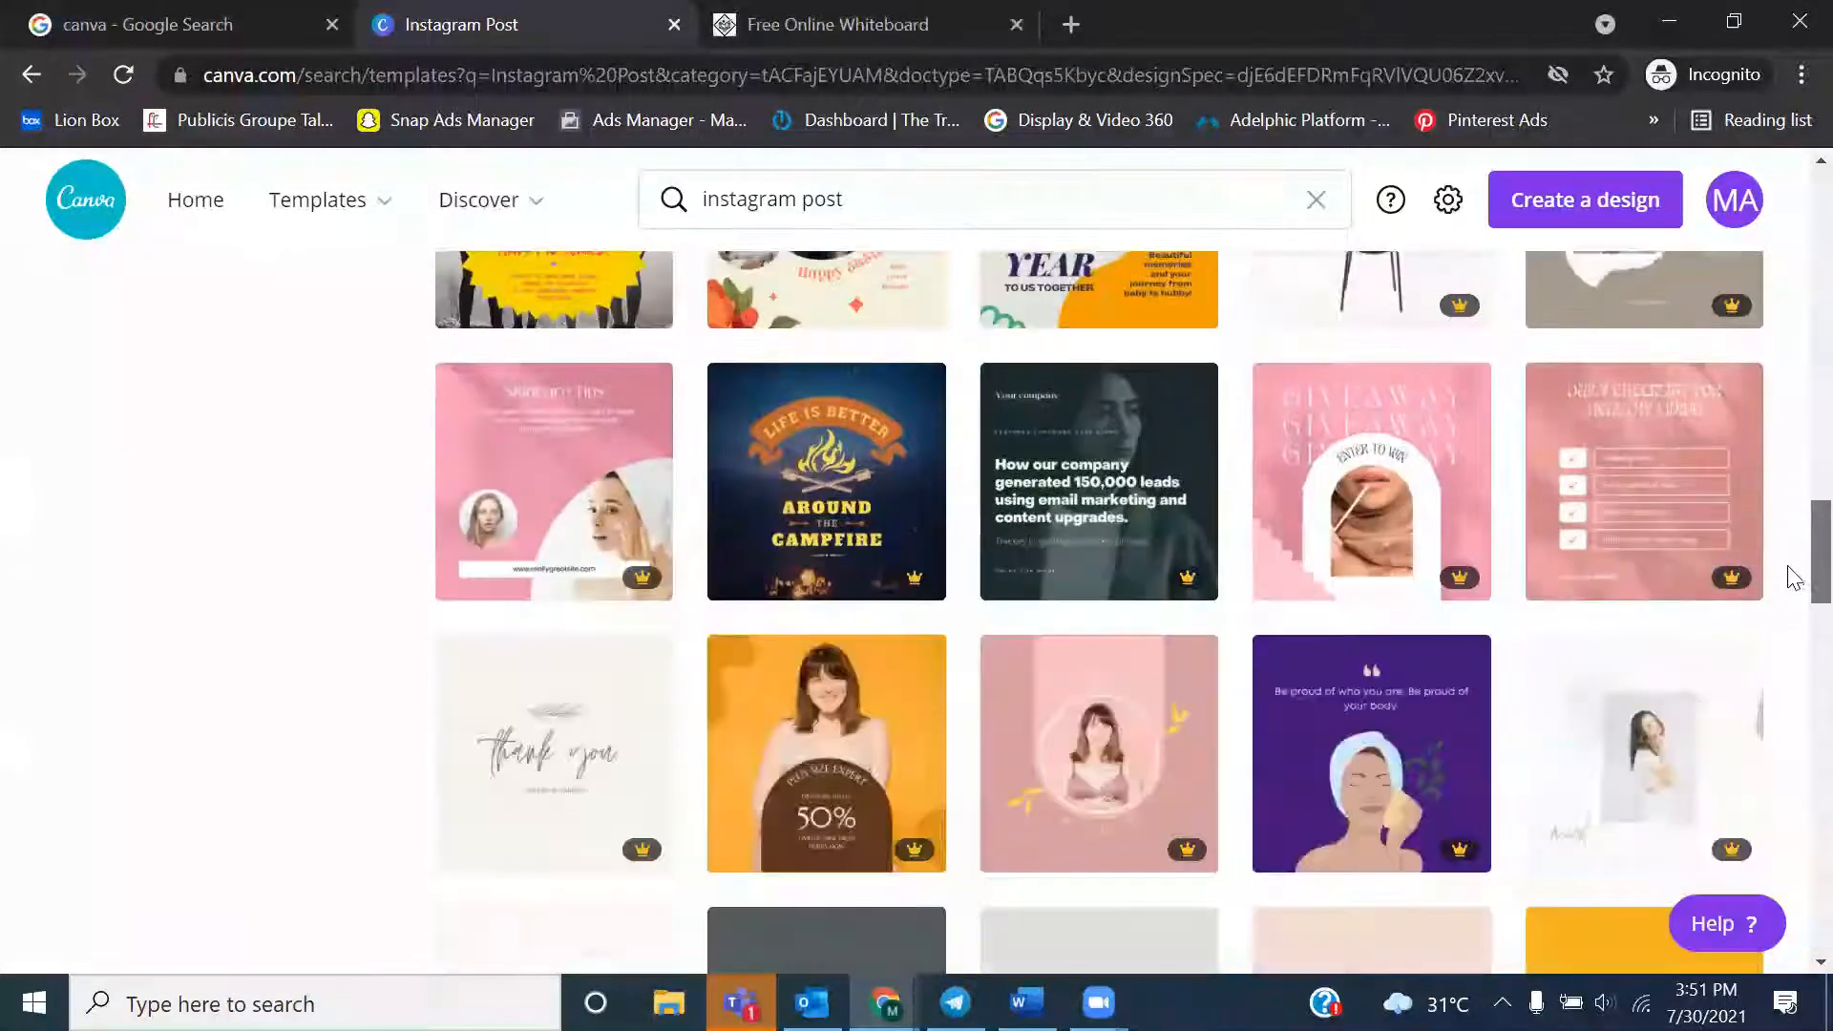
{"action": "scroll", "coordinate": [1793, 617], "scroll_direction": "down", "scroll_amount": 11}
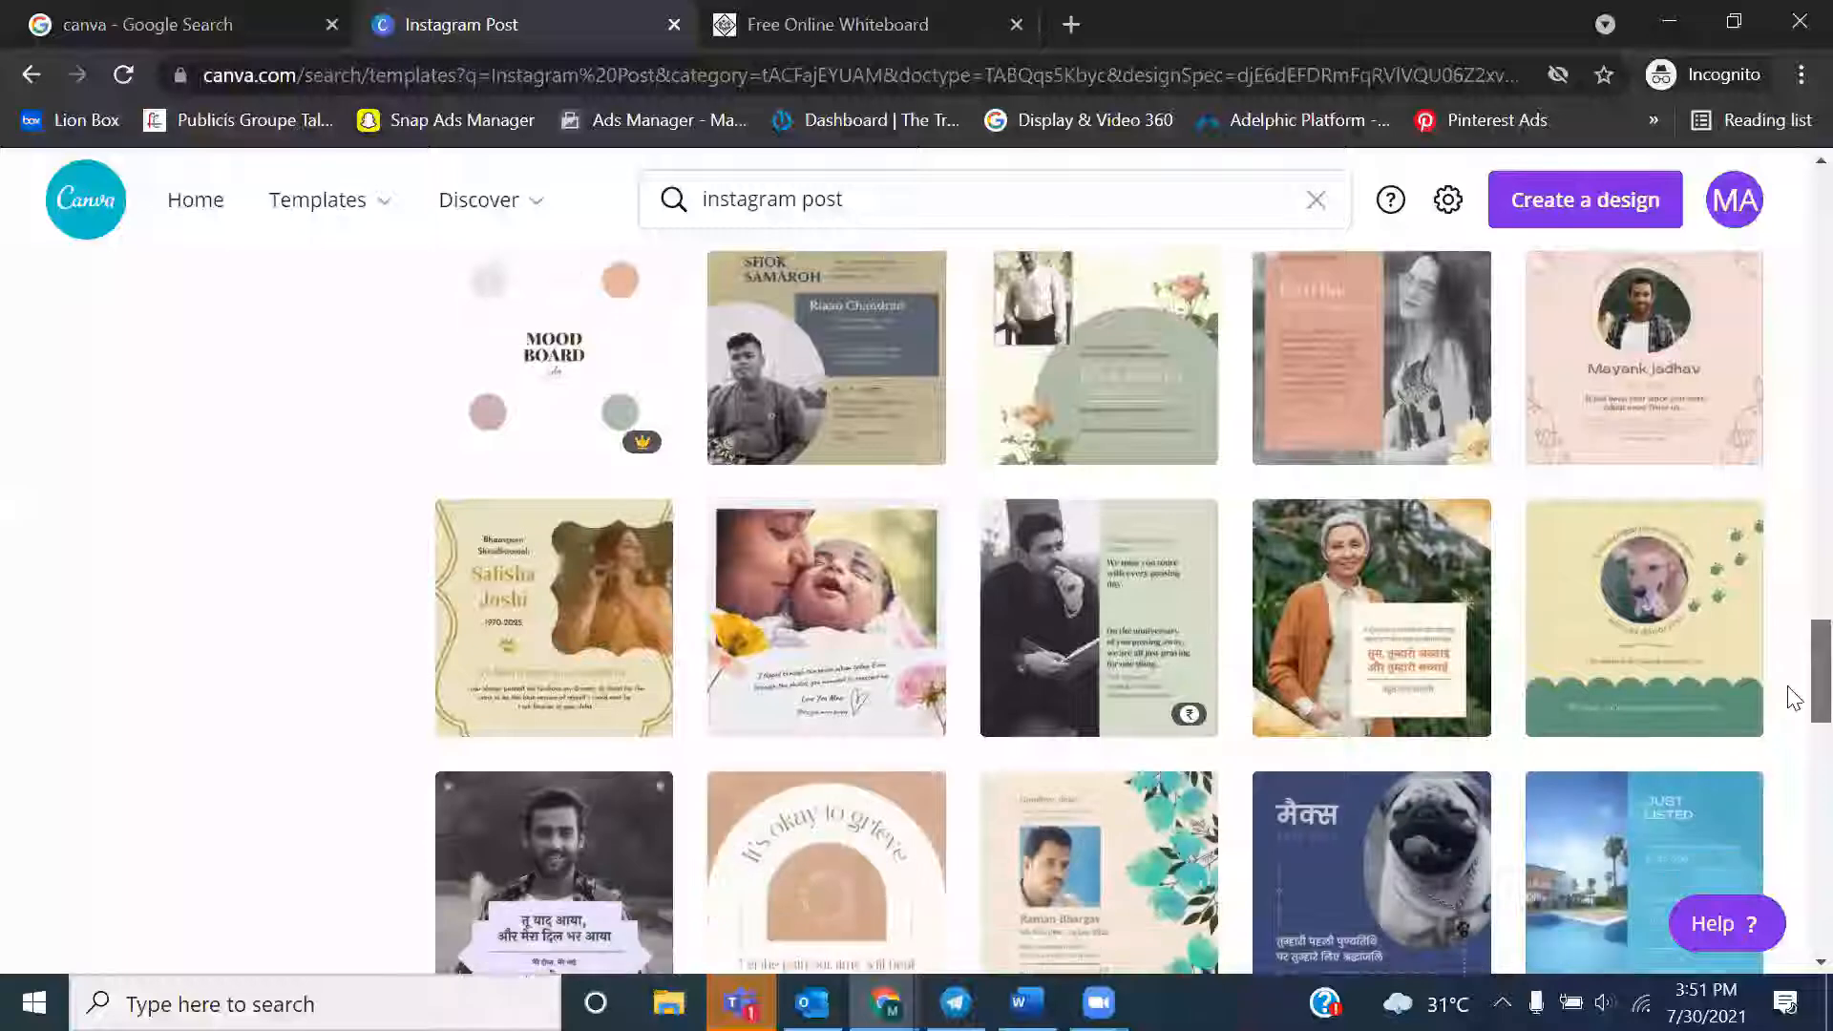
{"action": "scroll", "coordinate": [1793, 729], "scroll_direction": "down", "scroll_amount": 7}
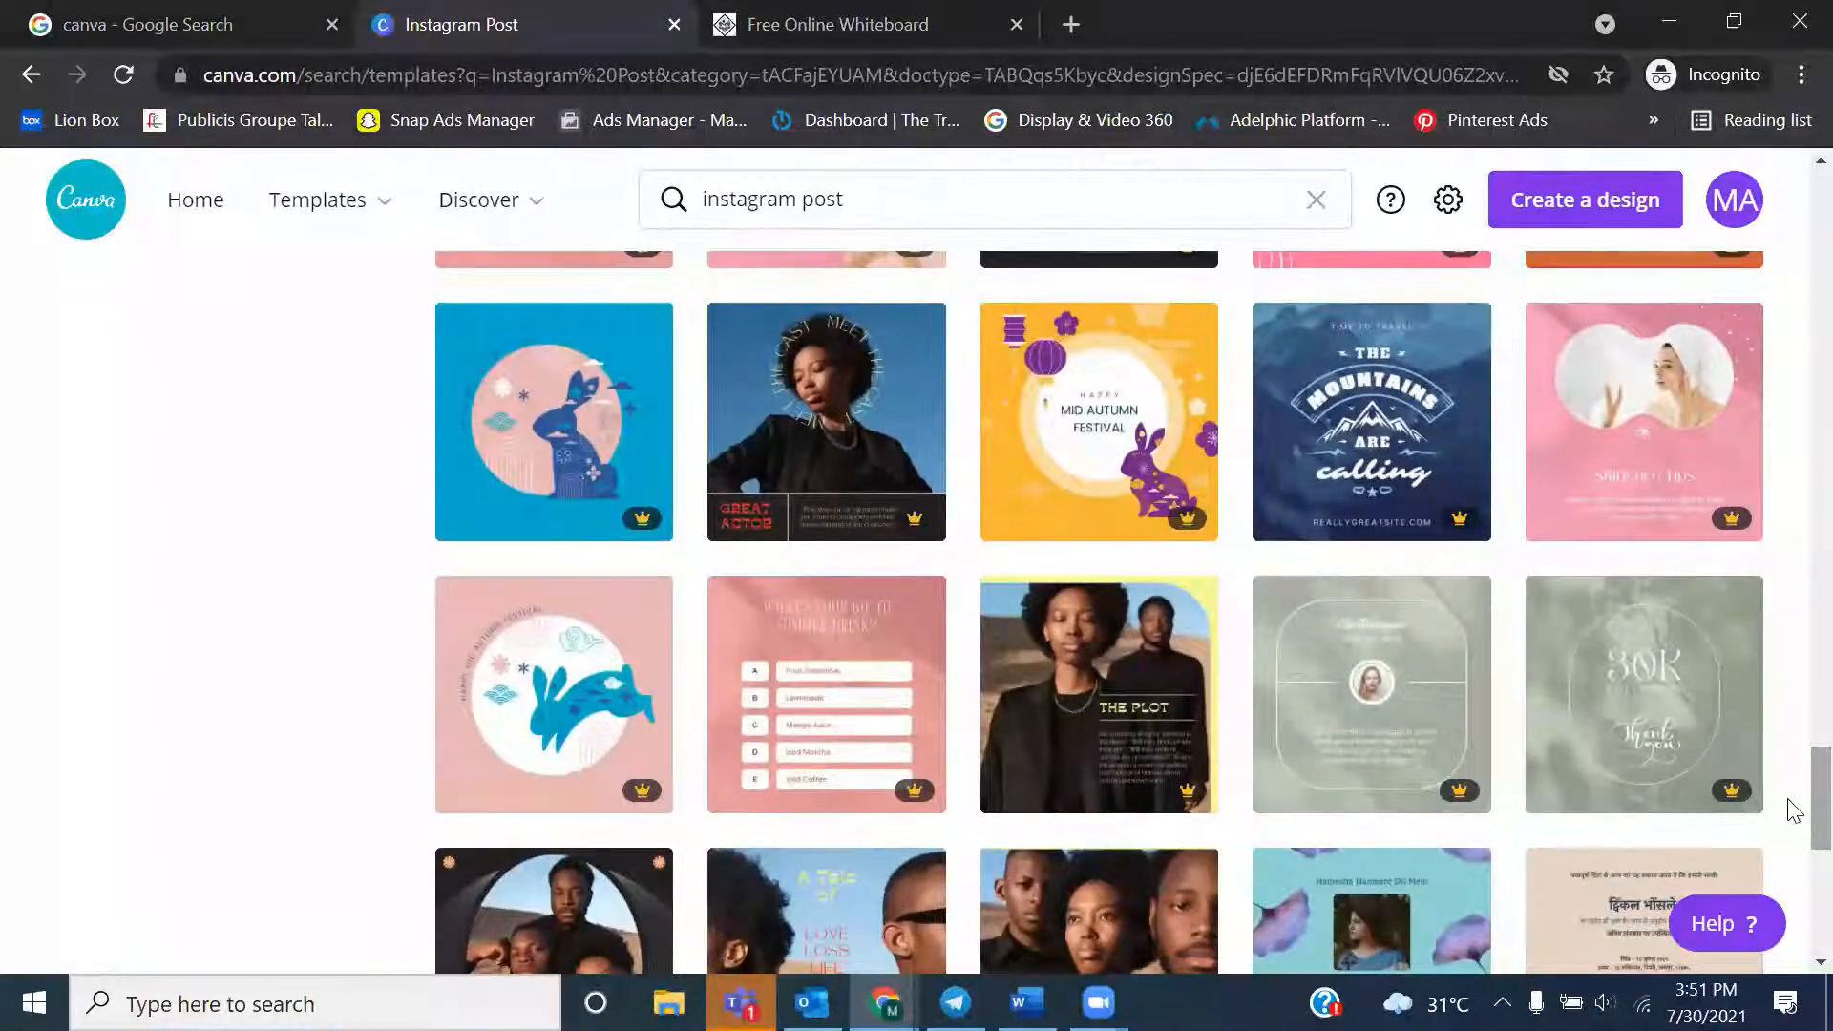
{"action": "scroll", "coordinate": [1793, 819], "scroll_direction": "down", "scroll_amount": 2}
{"action": "scroll", "coordinate": [1793, 820], "scroll_direction": "down", "scroll_amount": 6}
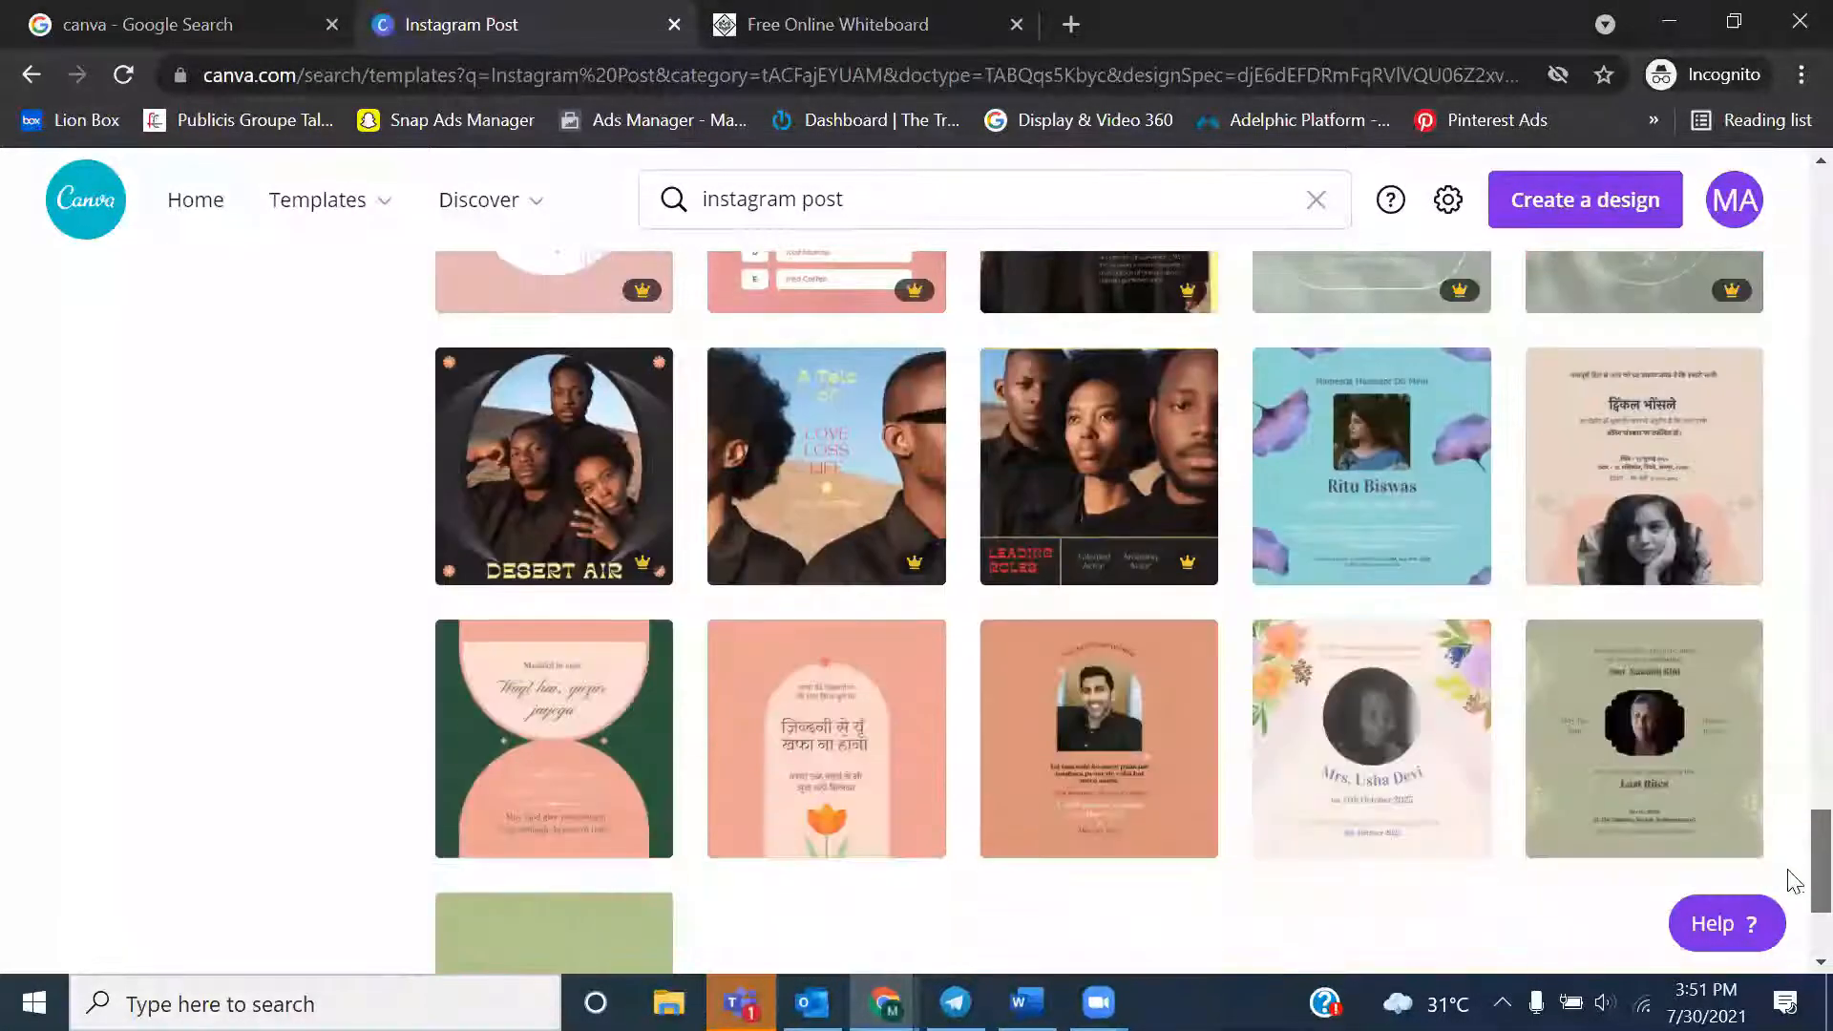
{"action": "scroll", "coordinate": [1793, 848], "scroll_direction": "up", "scroll_amount": 5}
{"action": "scroll", "coordinate": [1794, 848], "scroll_direction": "up", "scroll_amount": 2}
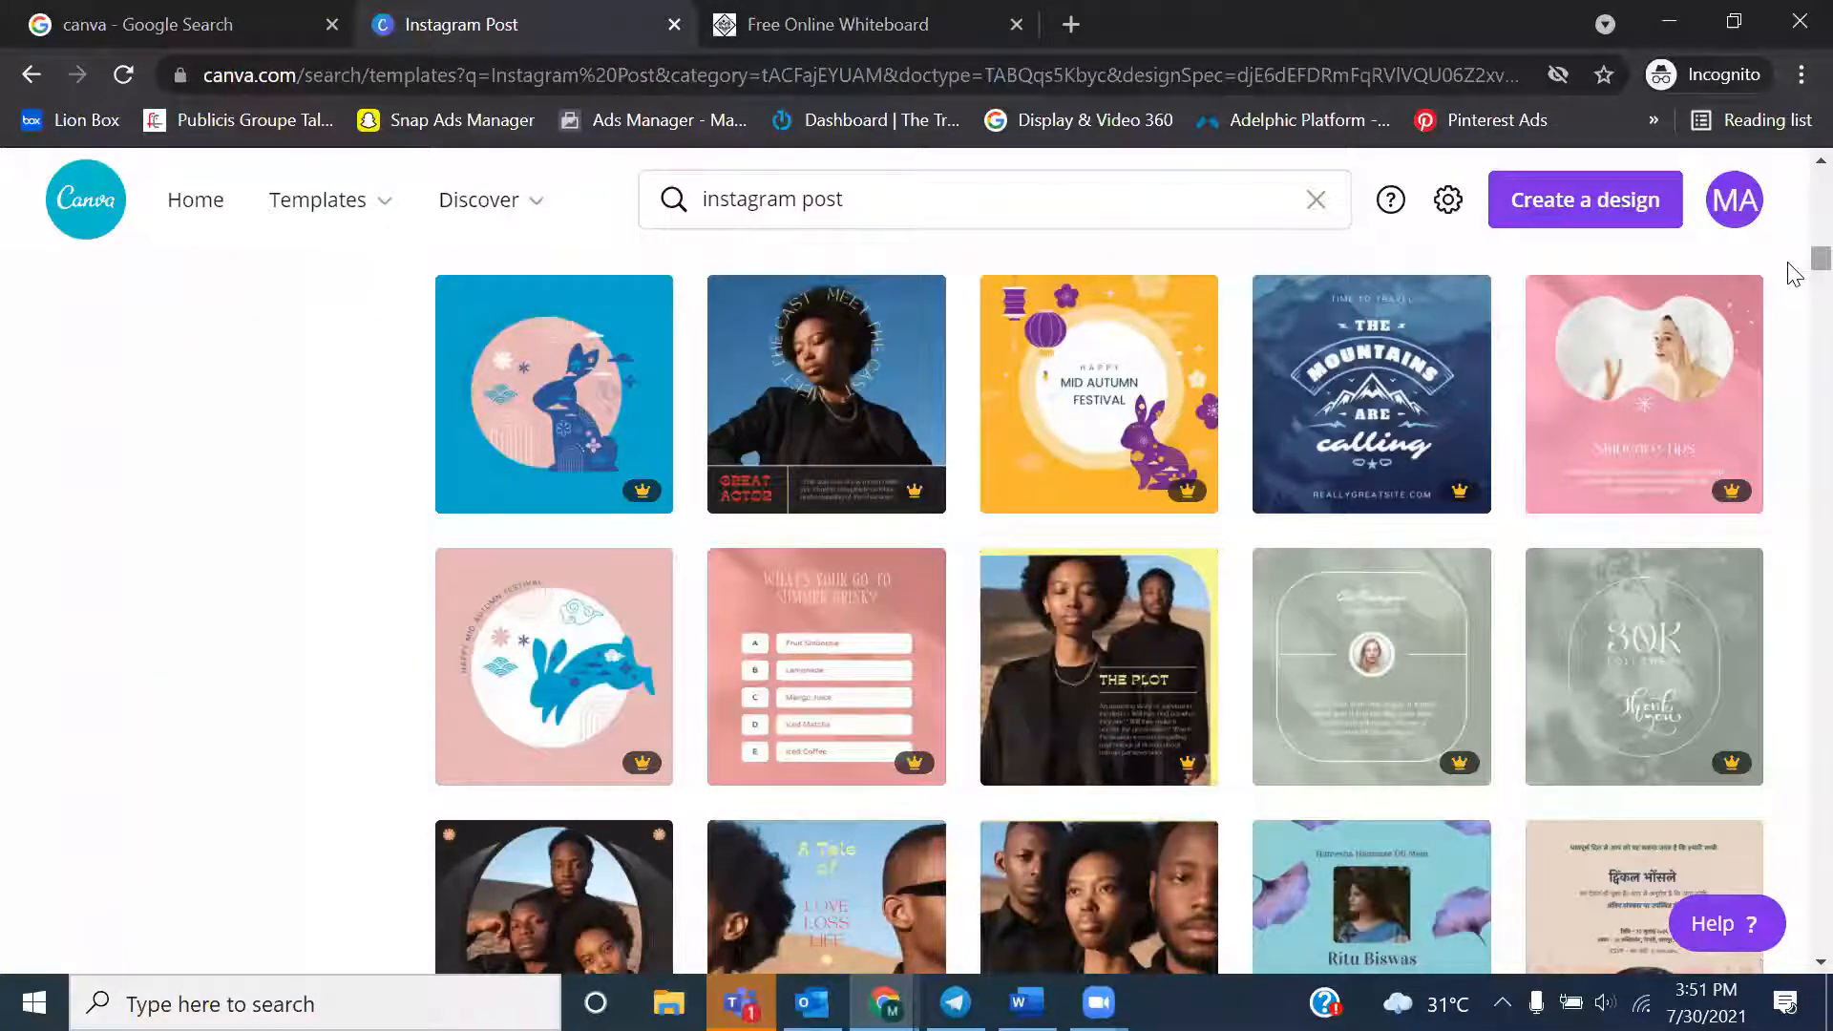
{"action": "scroll", "coordinate": [1789, 284], "scroll_direction": "down", "scroll_amount": 8}
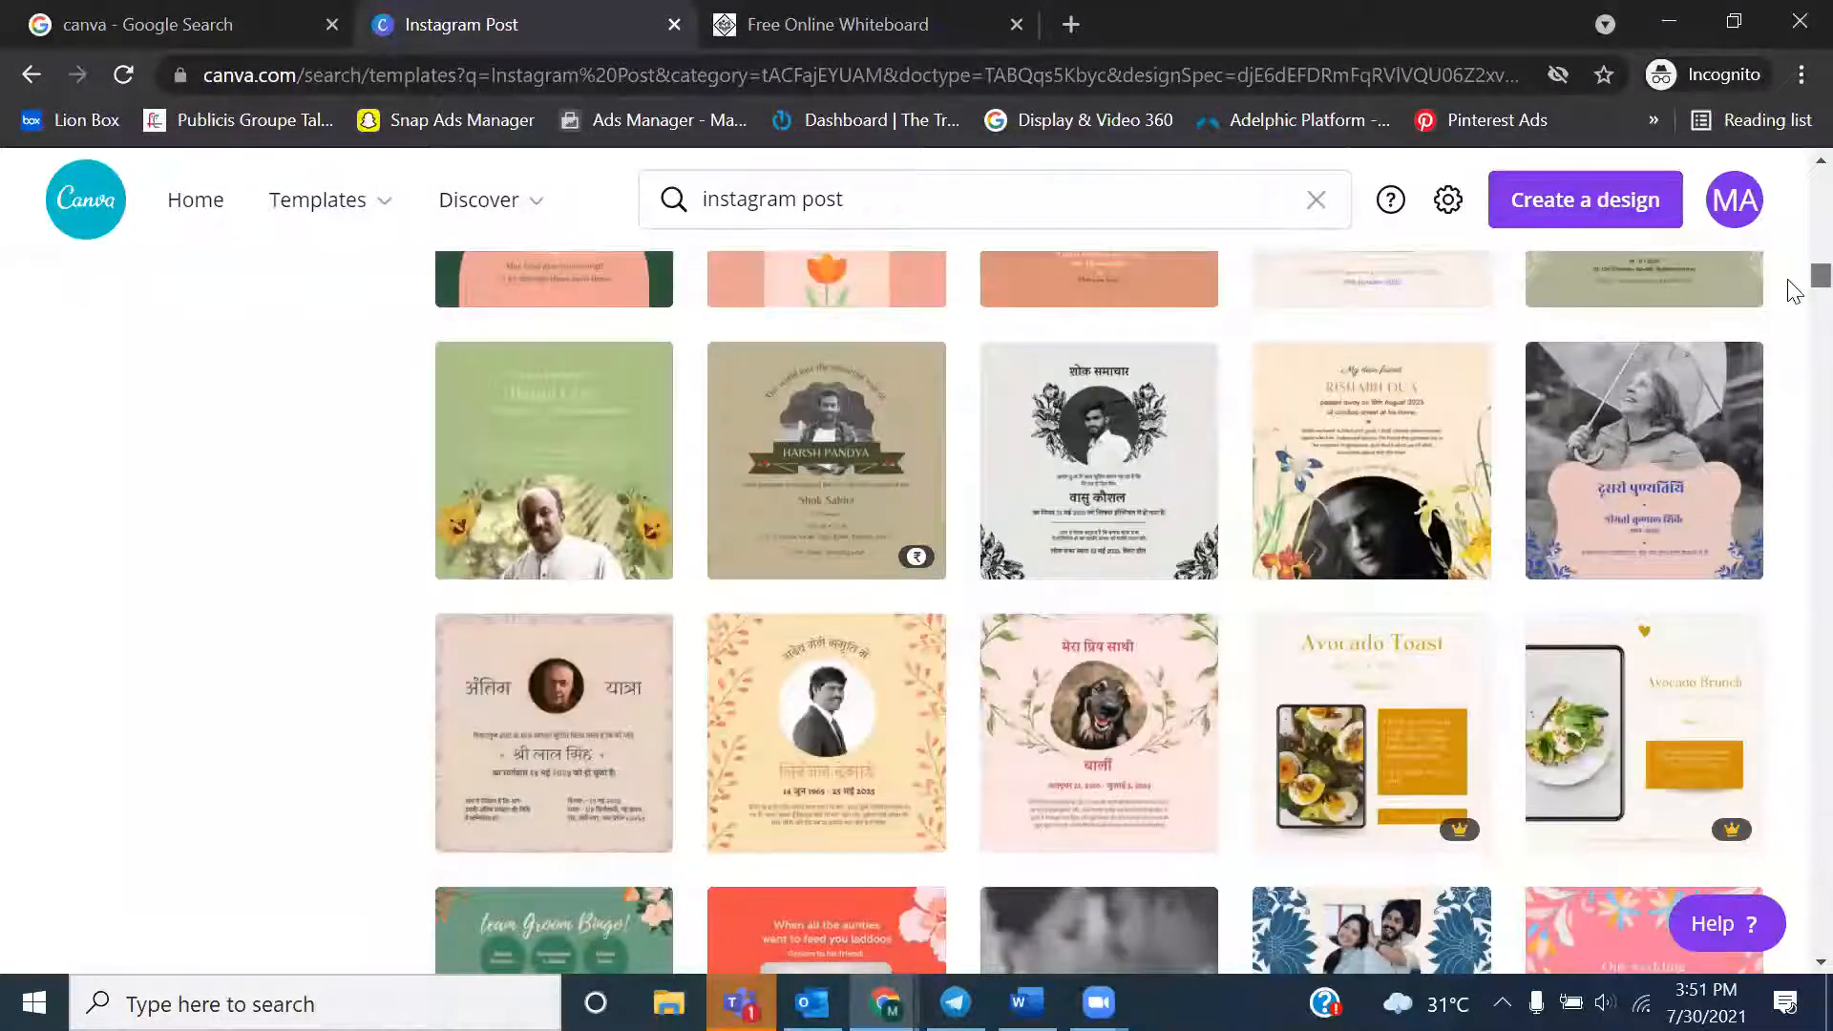
{"action": "scroll", "coordinate": [1794, 296], "scroll_direction": "down", "scroll_amount": 8}
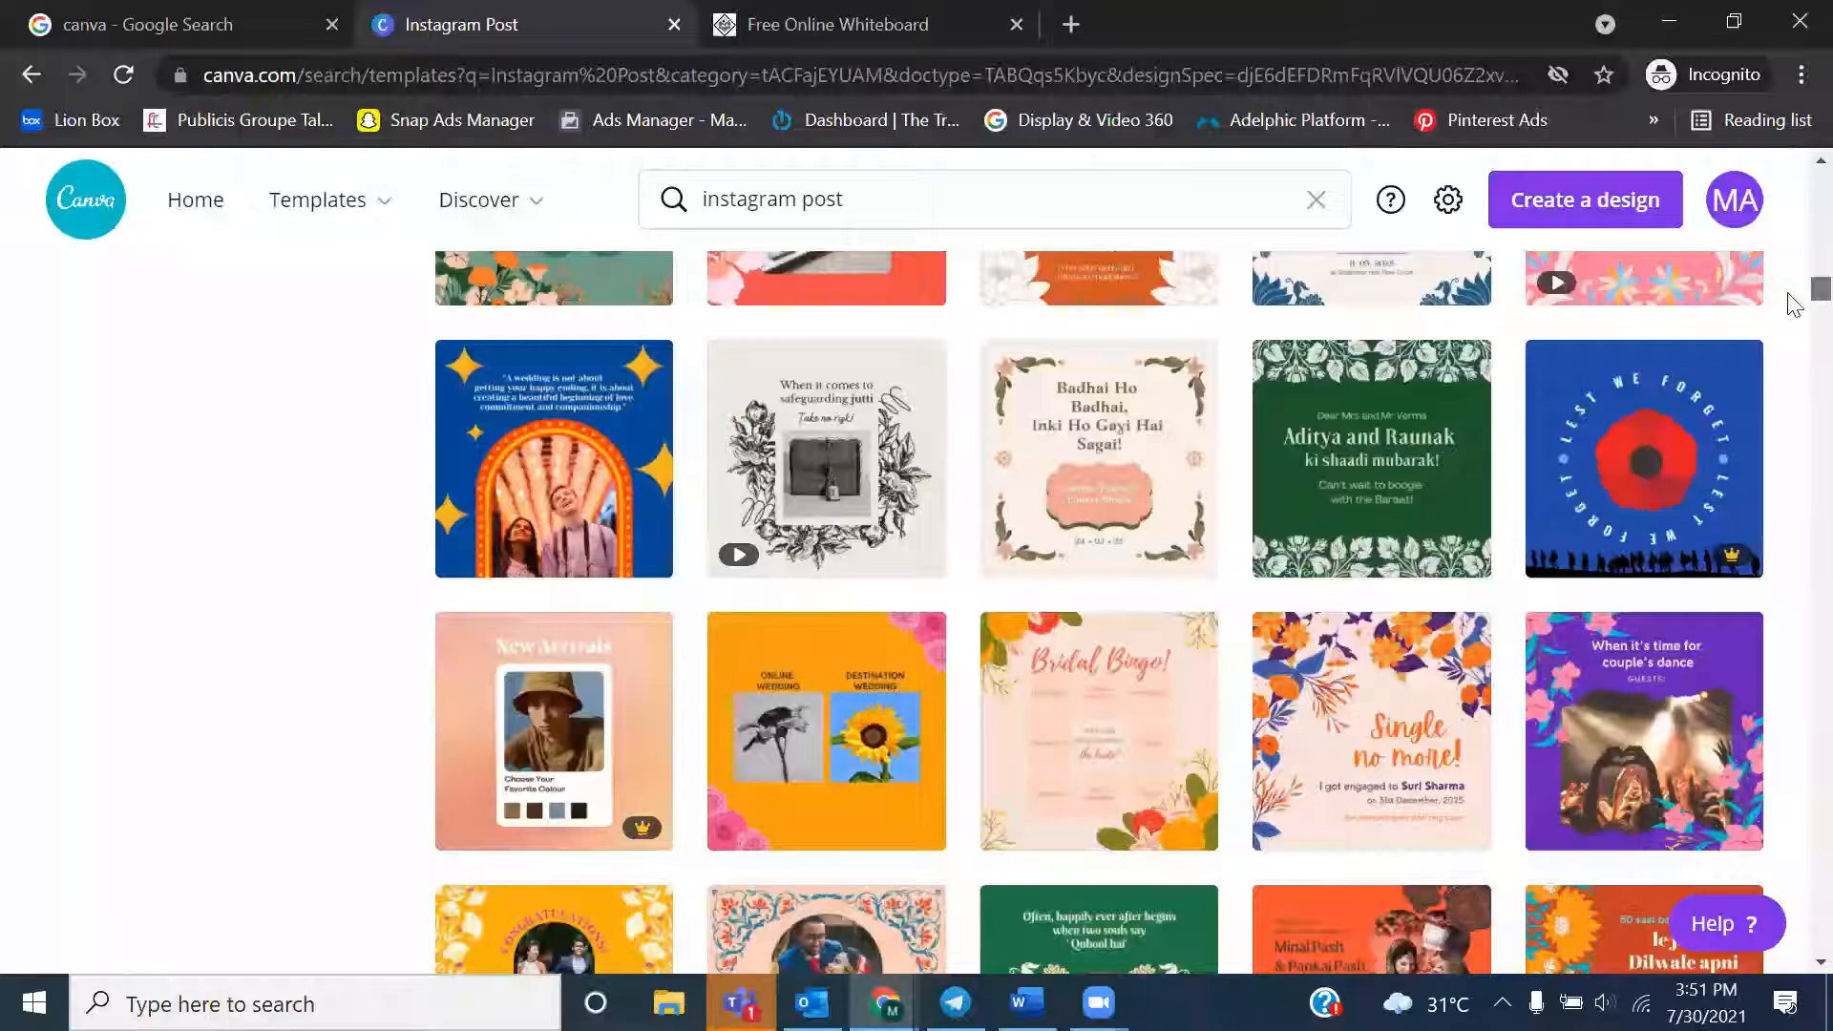
{"action": "scroll", "coordinate": [1793, 303], "scroll_direction": "down", "scroll_amount": 5}
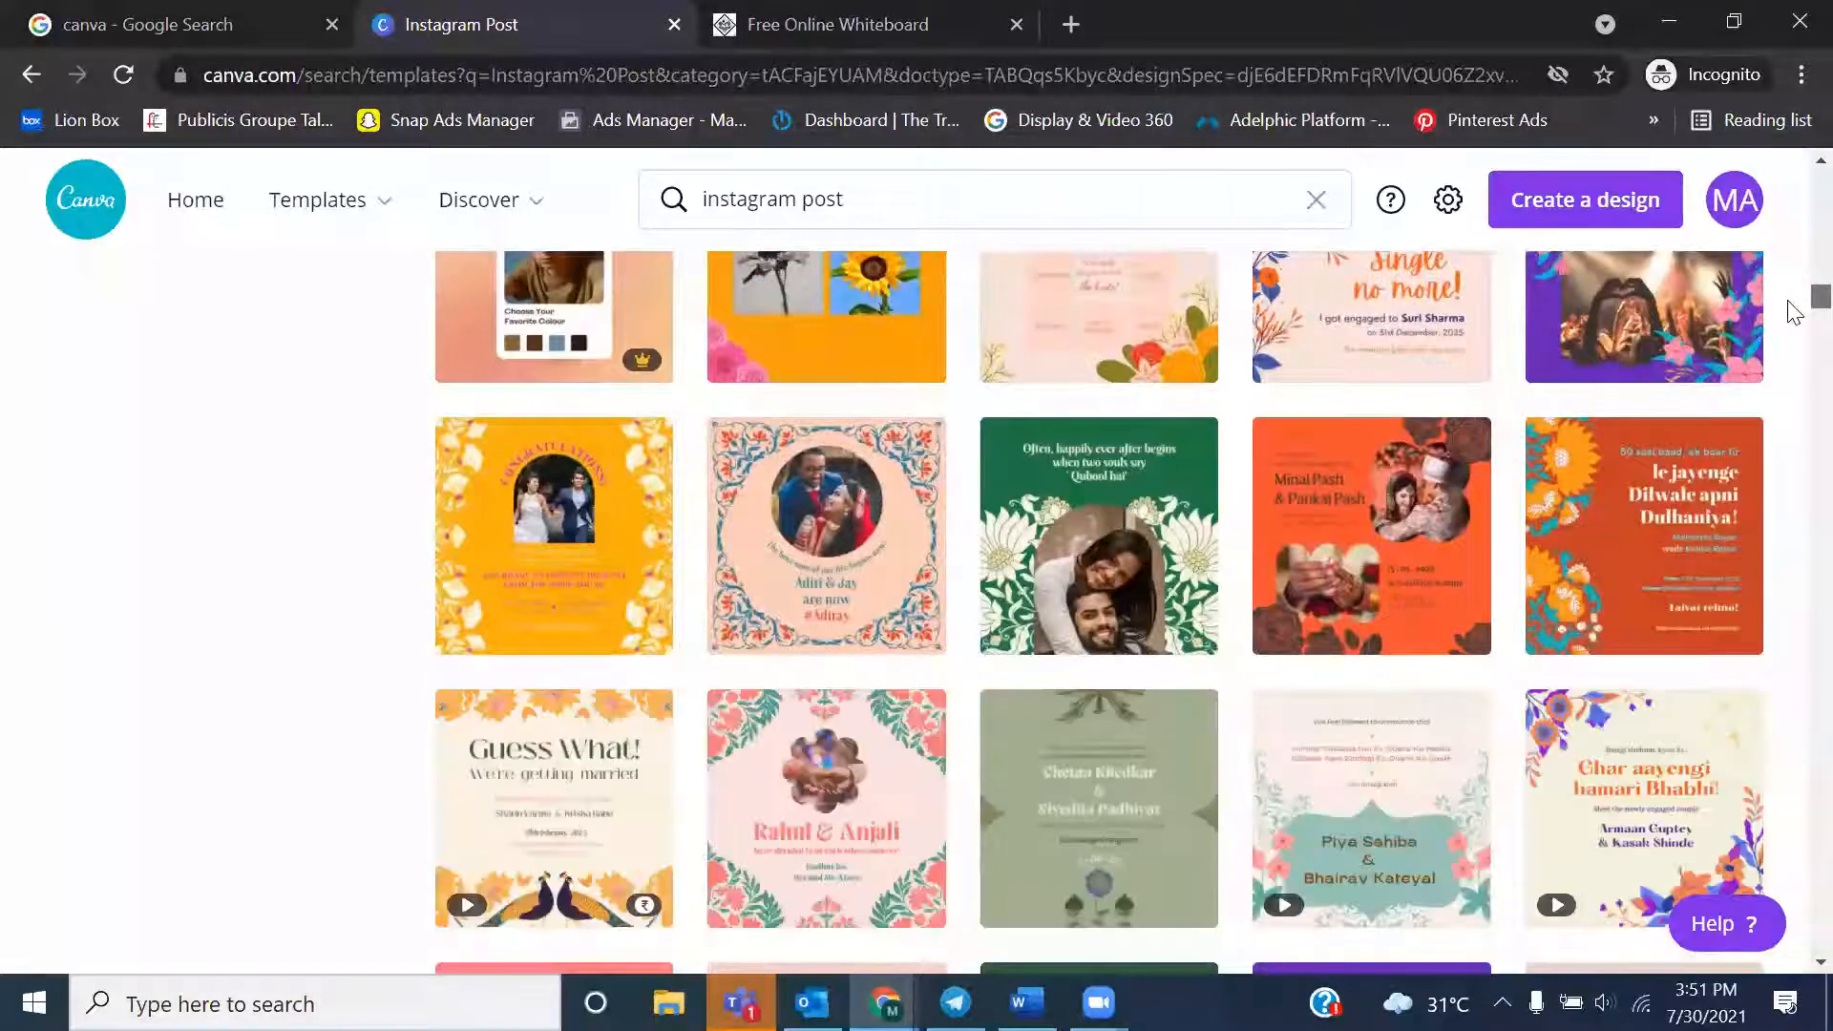
{"action": "scroll", "coordinate": [1793, 310], "scroll_direction": "down", "scroll_amount": 15}
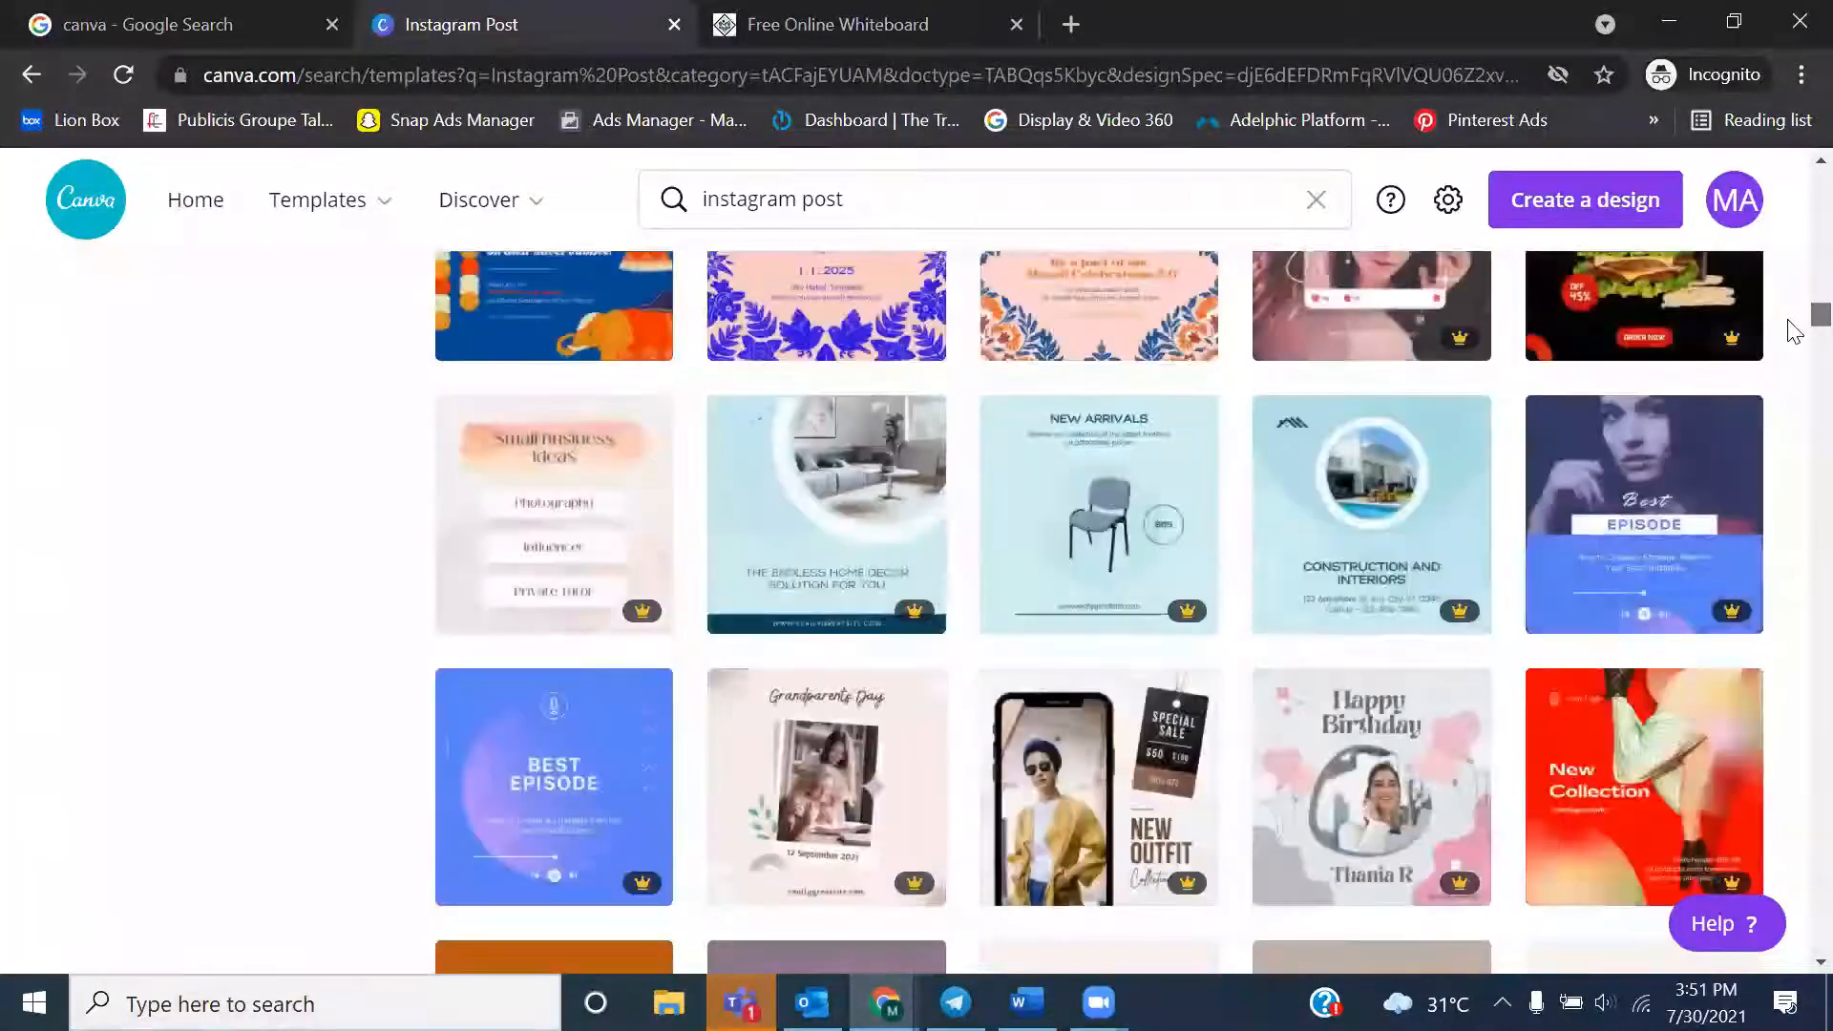
{"action": "scroll", "coordinate": [1793, 345], "scroll_direction": "down", "scroll_amount": 5}
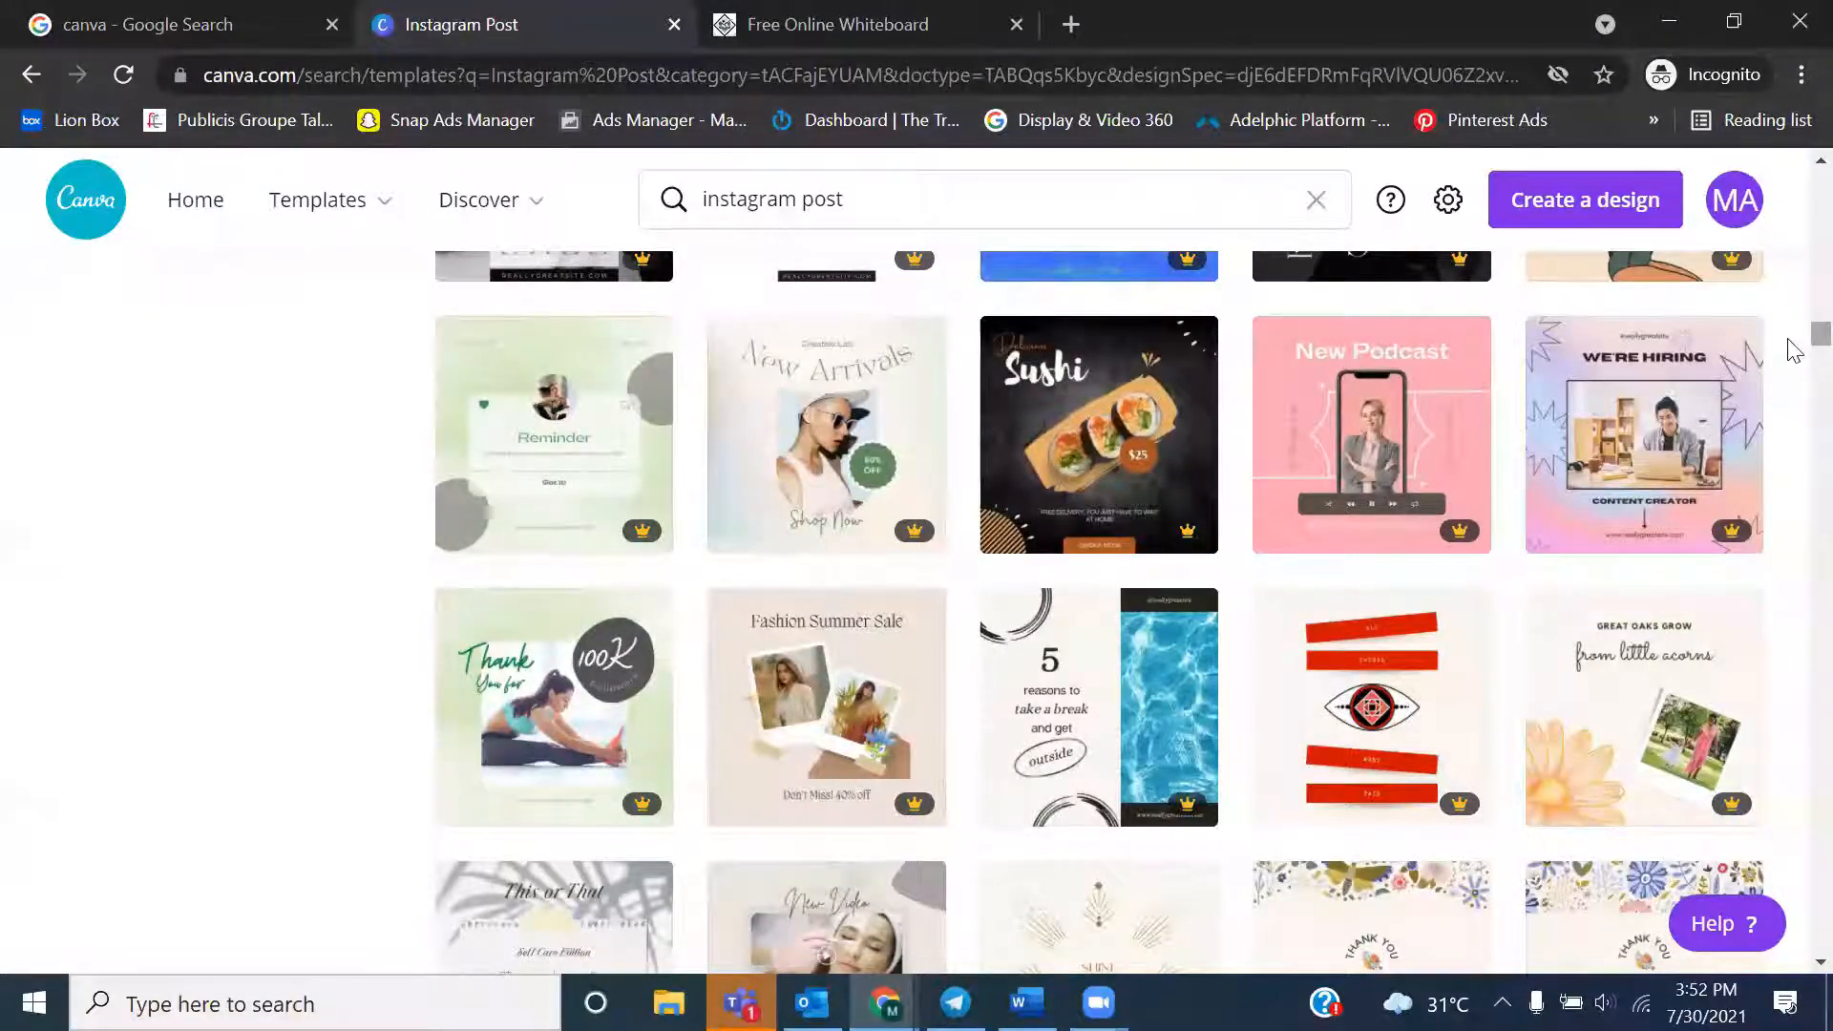
{"action": "scroll", "coordinate": [1790, 349], "scroll_direction": "down", "scroll_amount": 10}
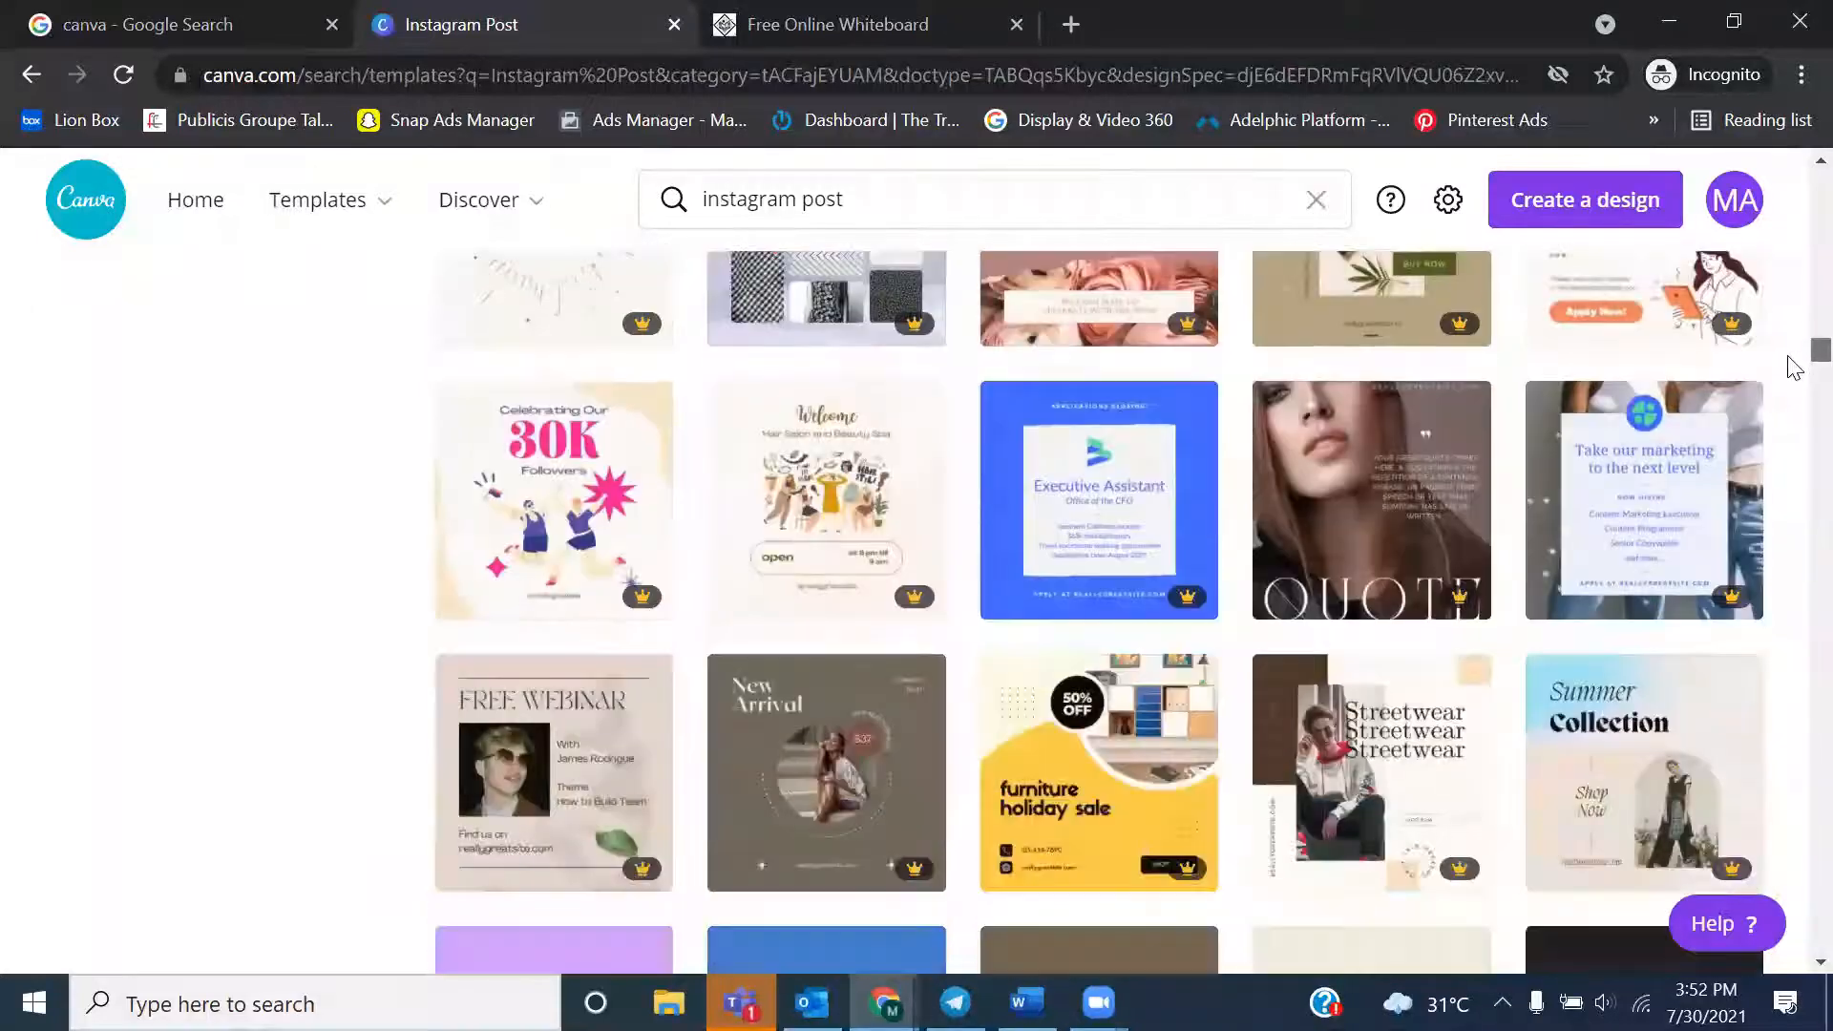
{"action": "scroll", "coordinate": [1793, 374], "scroll_direction": "down", "scroll_amount": 15}
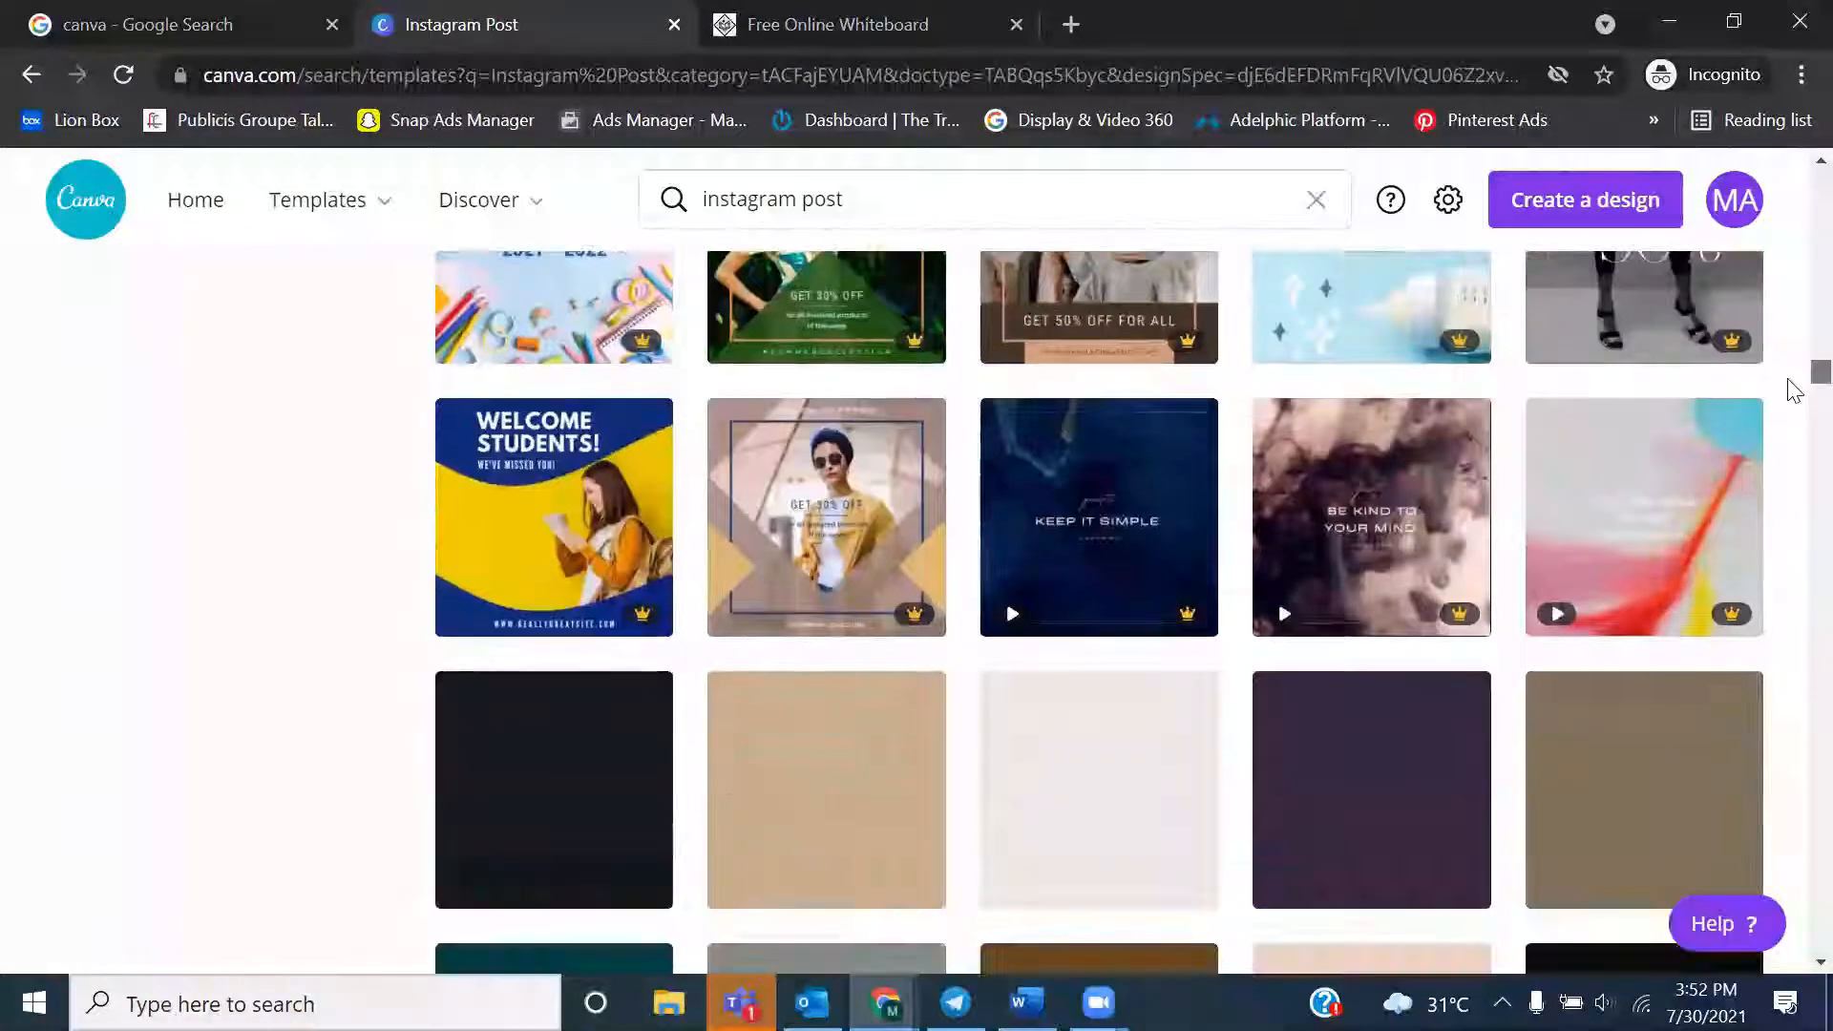
{"action": "scroll", "coordinate": [1794, 401], "scroll_direction": "down", "scroll_amount": 10}
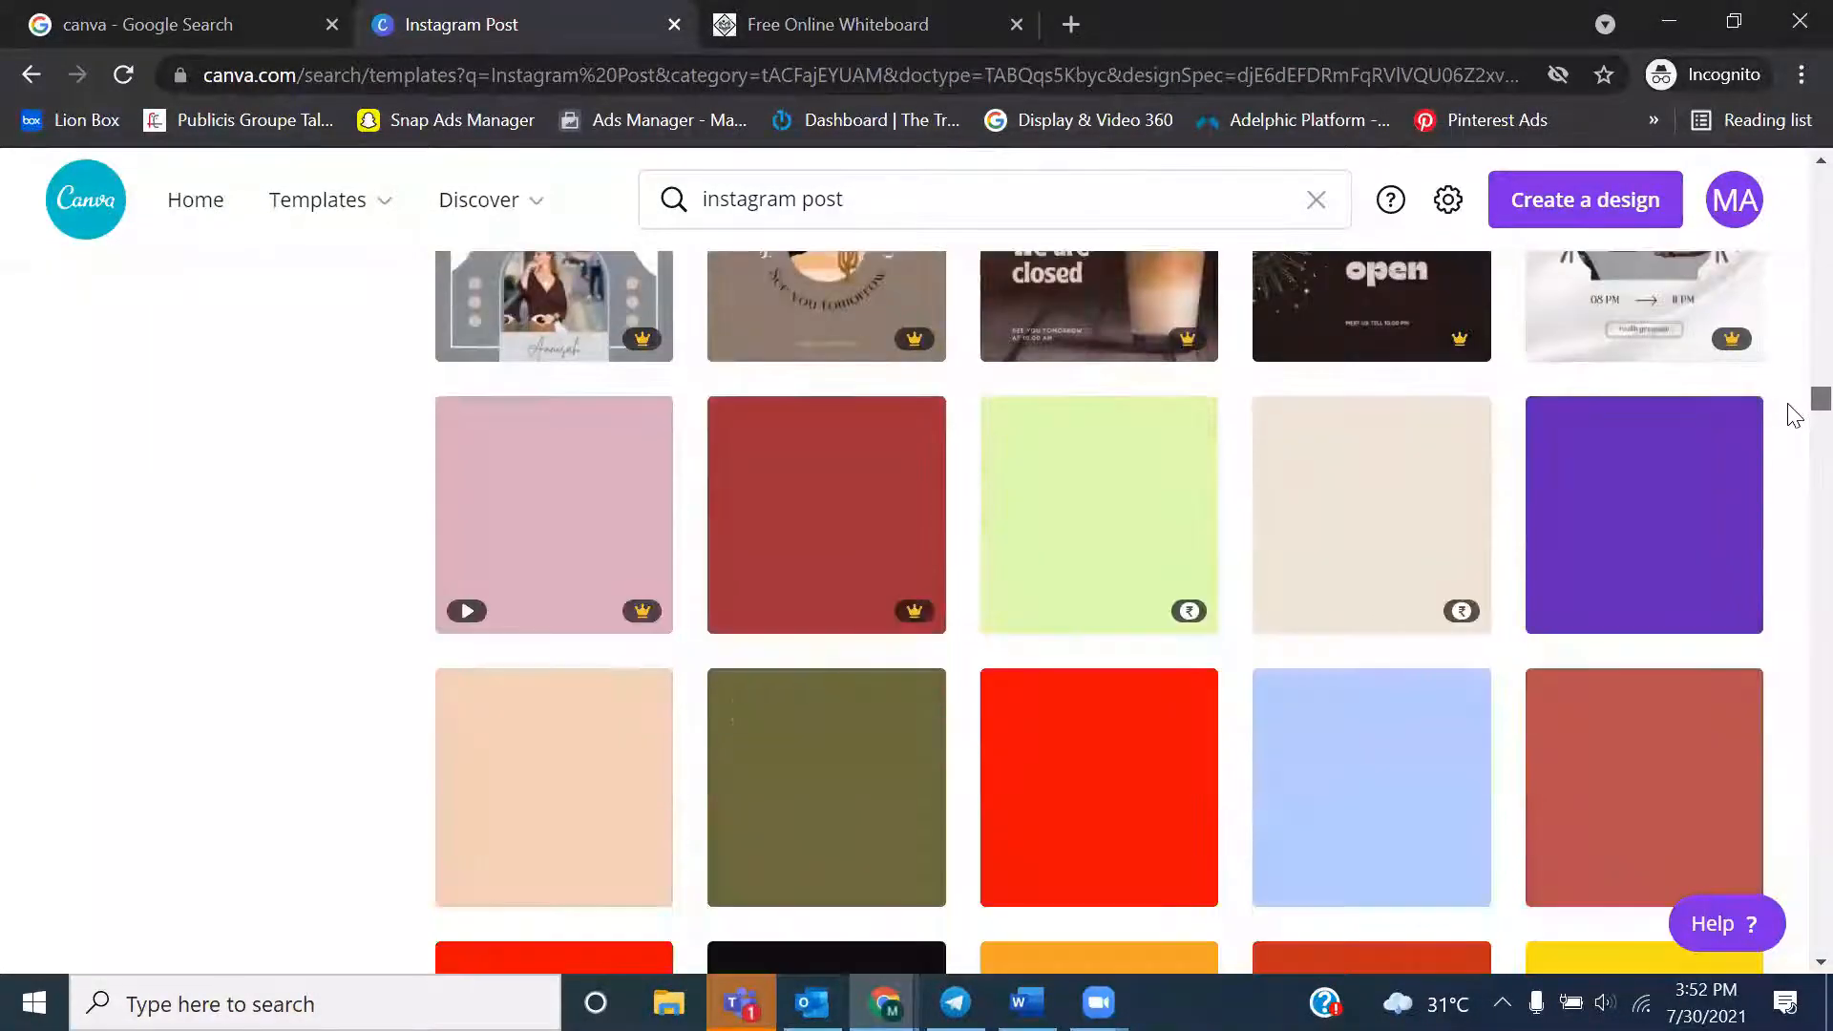
{"action": "scroll", "coordinate": [1794, 416], "scroll_direction": "down", "scroll_amount": 1}
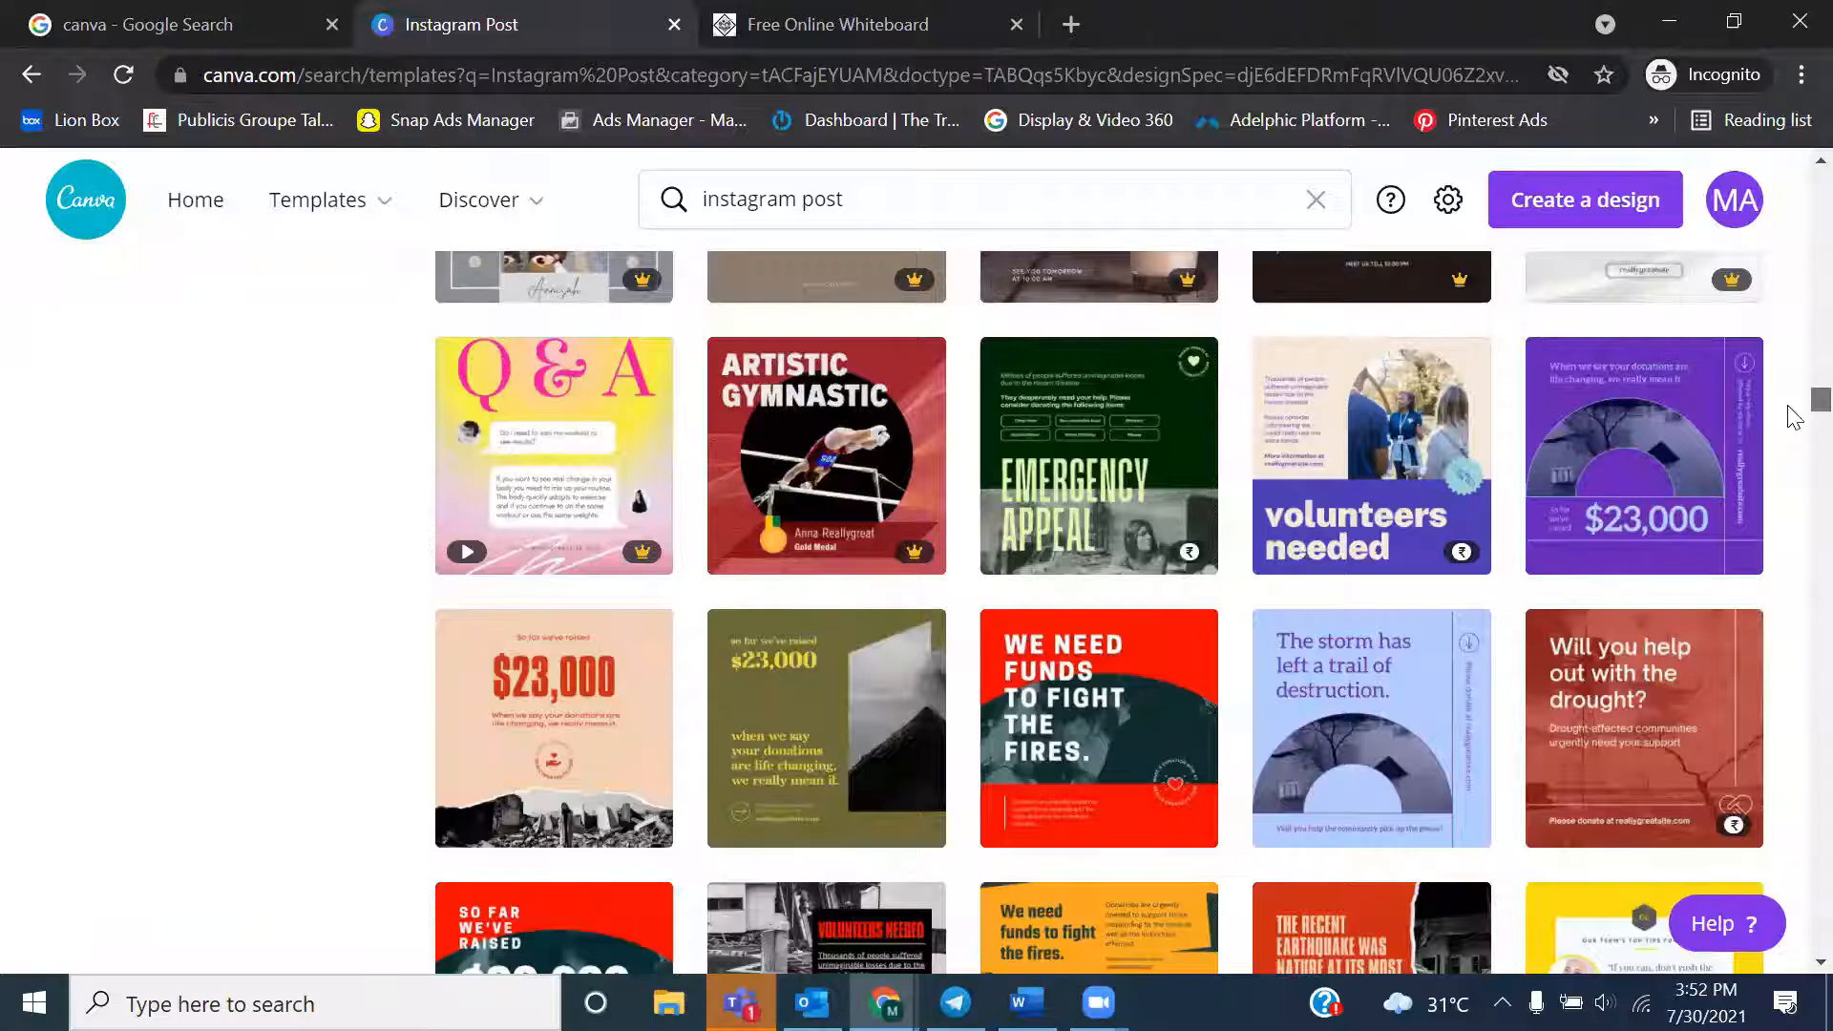
{"action": "scroll", "coordinate": [1794, 420], "scroll_direction": "down", "scroll_amount": 10}
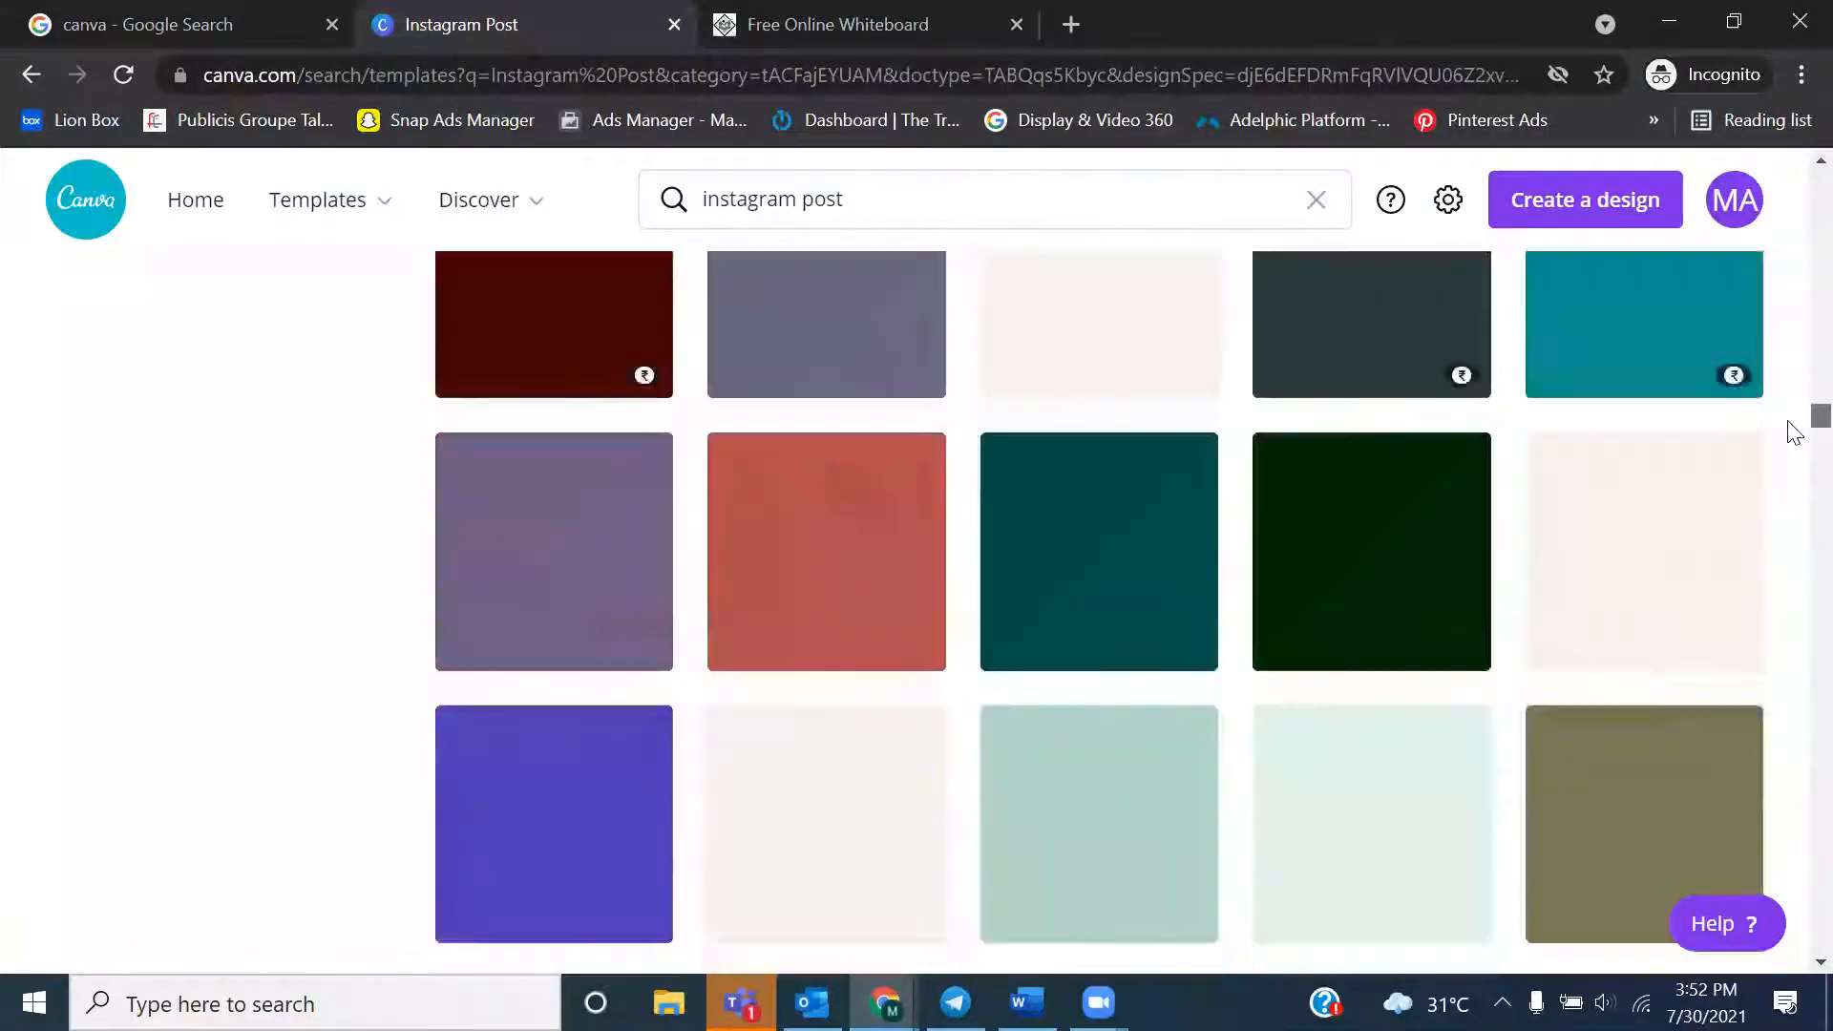
{"action": "scroll", "coordinate": [1794, 432], "scroll_direction": "down", "scroll_amount": 12}
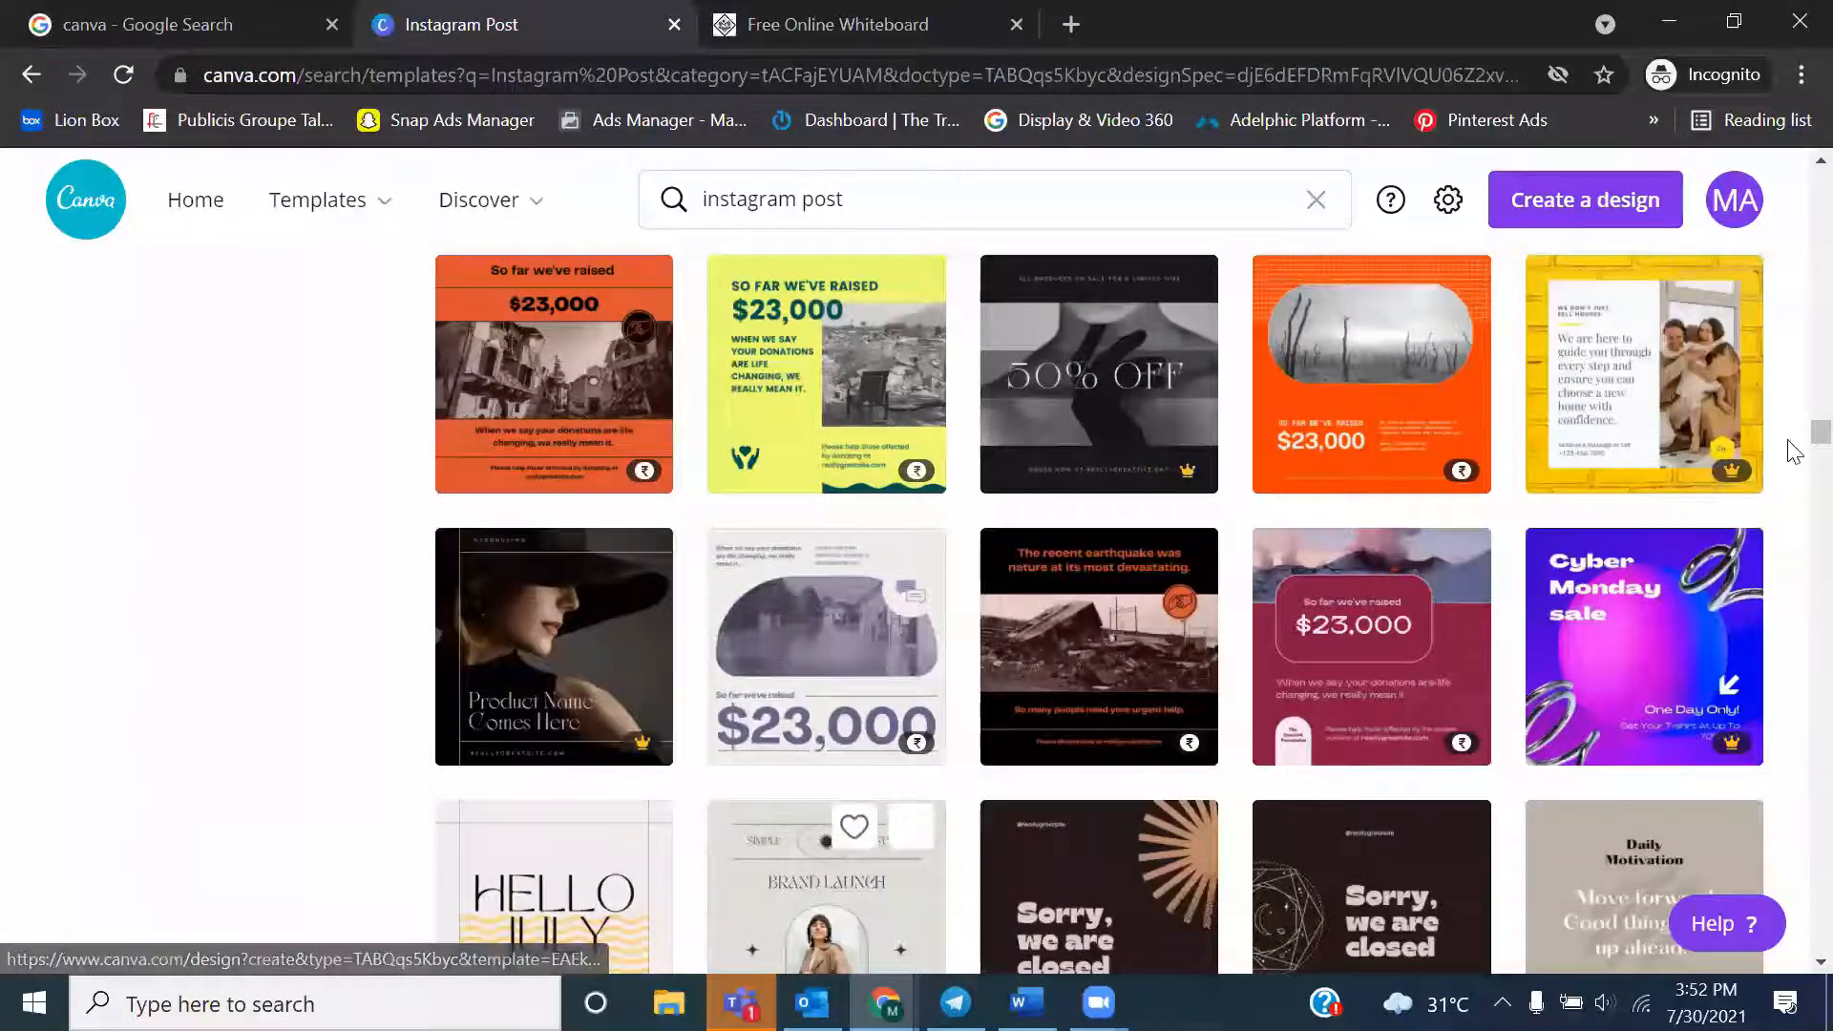
{"action": "scroll", "coordinate": [1791, 456], "scroll_direction": "down", "scroll_amount": 5}
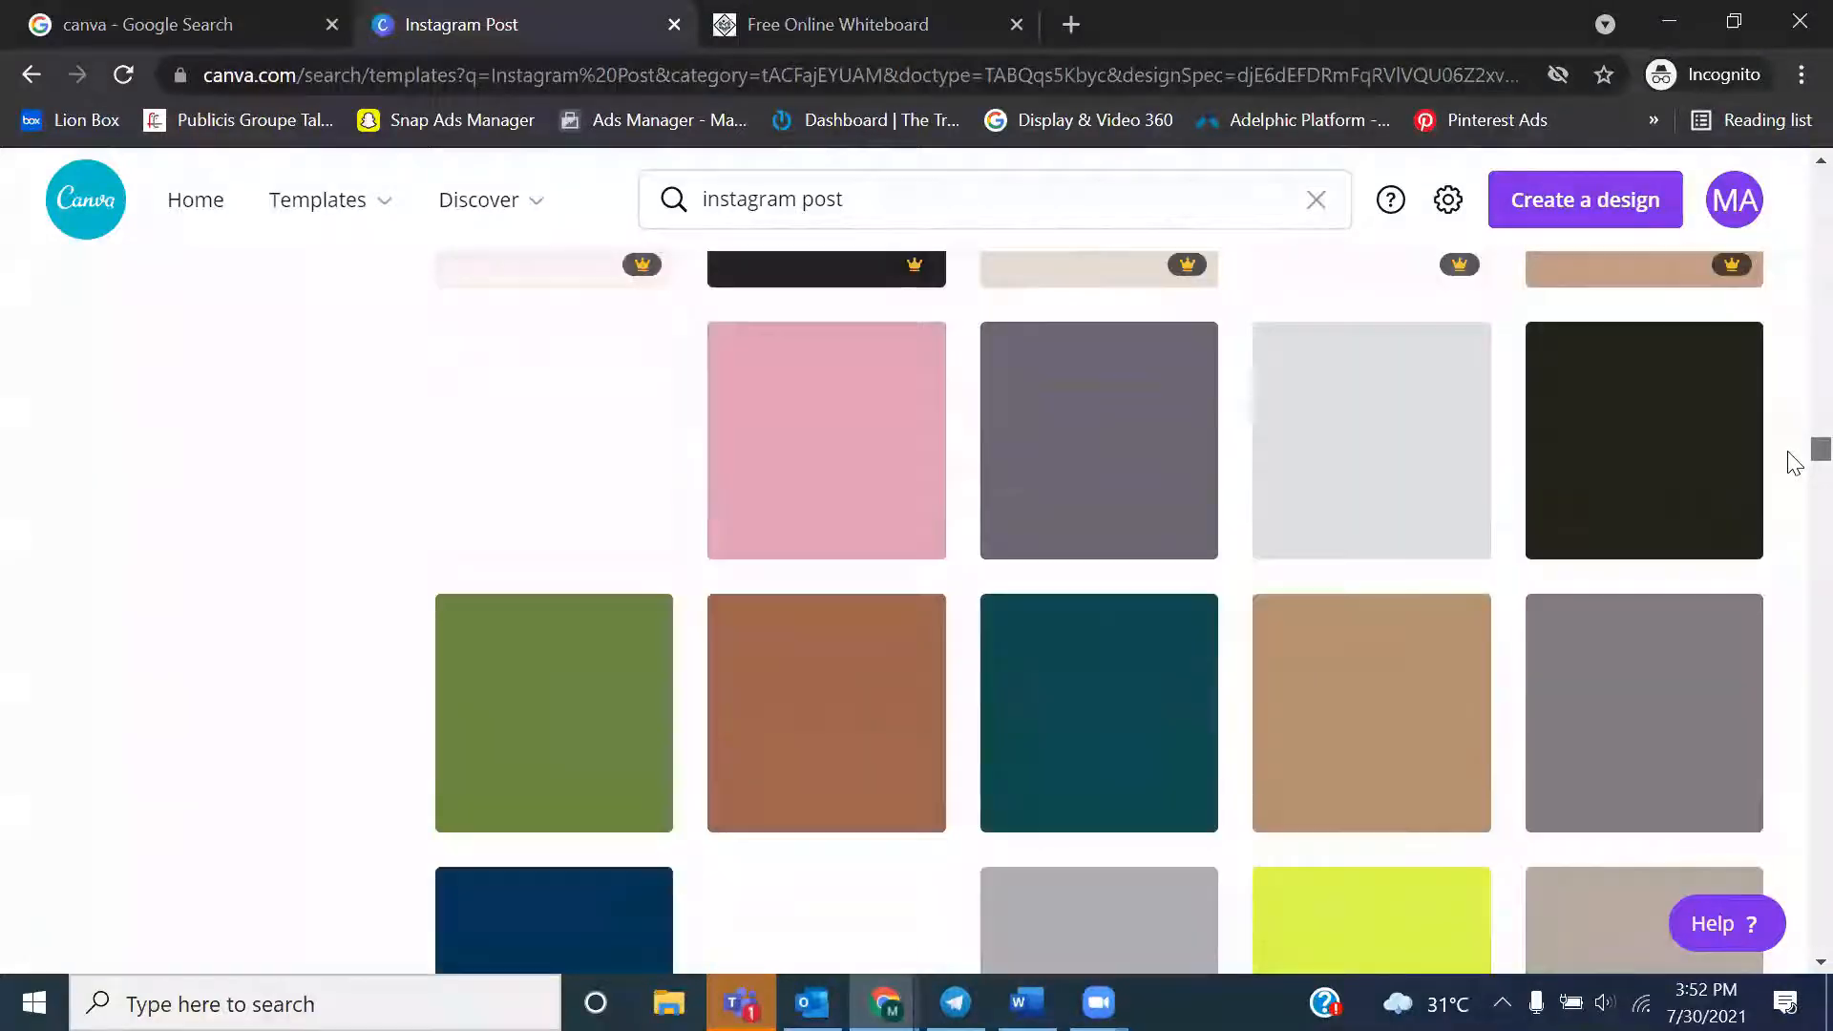
{"action": "scroll", "coordinate": [1791, 467], "scroll_direction": "down", "scroll_amount": 10}
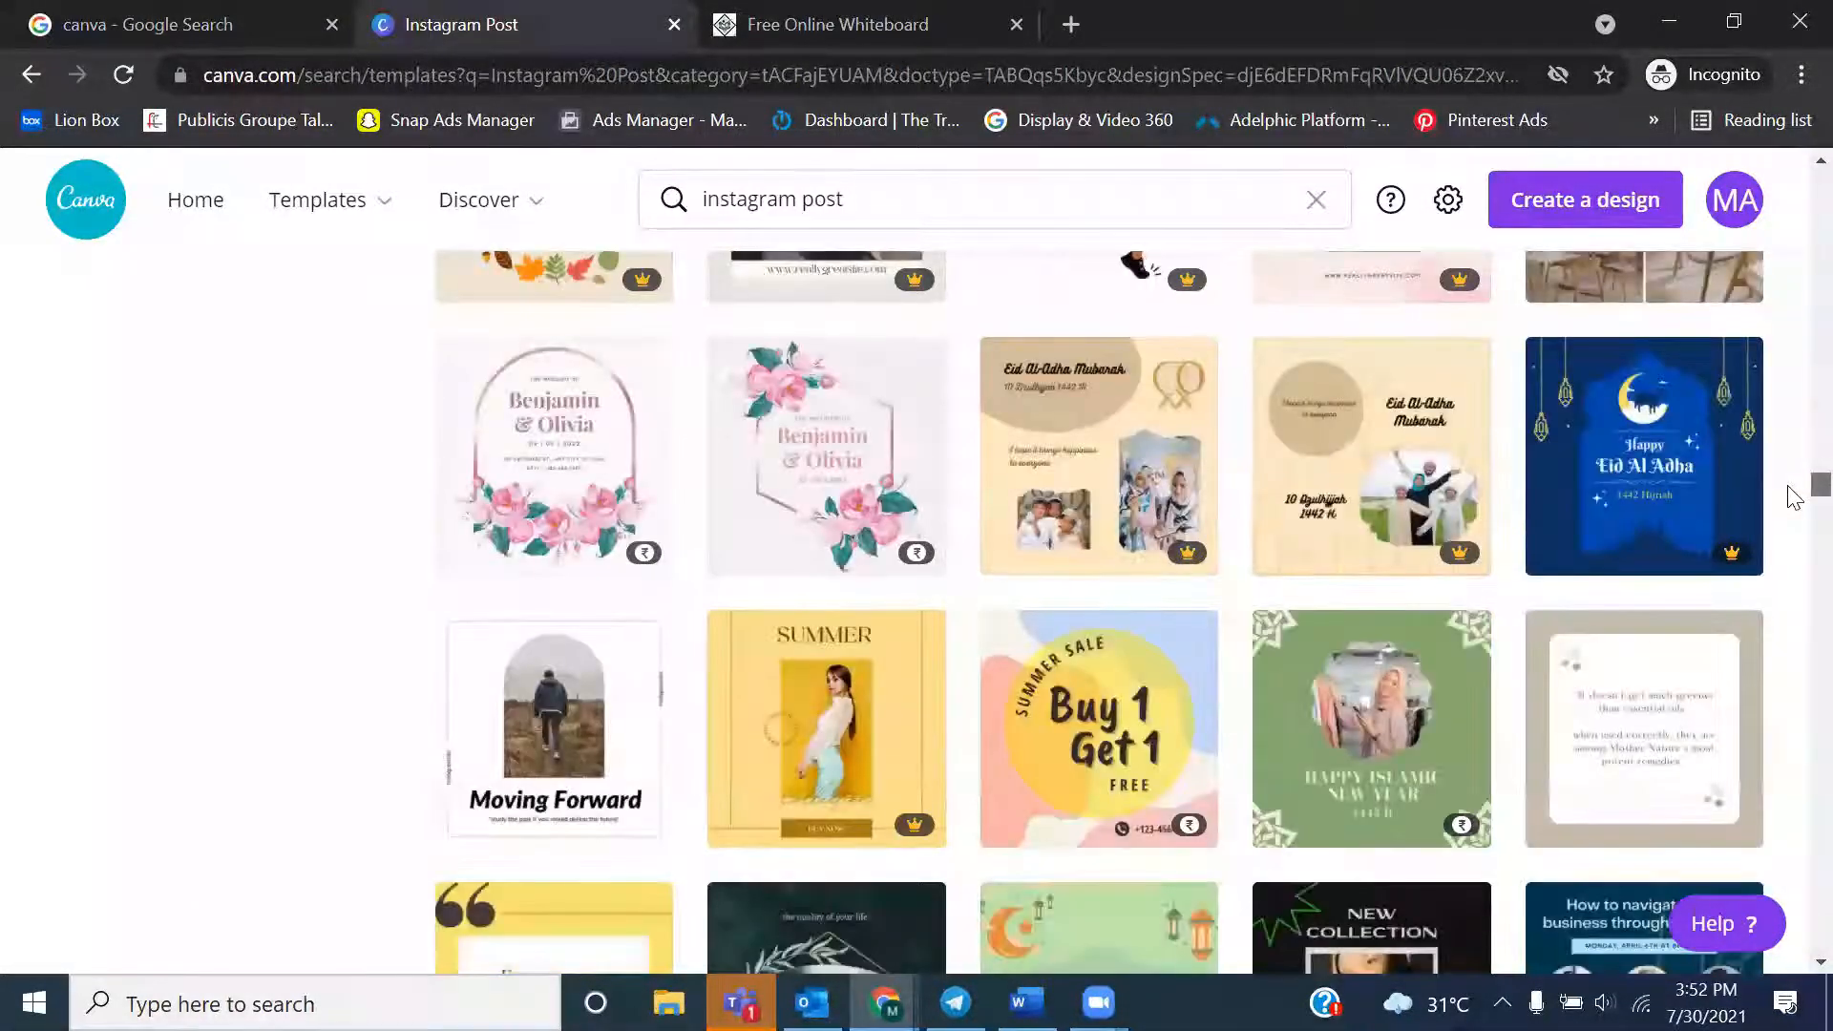
{"action": "left_click_drag", "start_coordinate": [1789, 495], "coordinate": [1789, 246]}
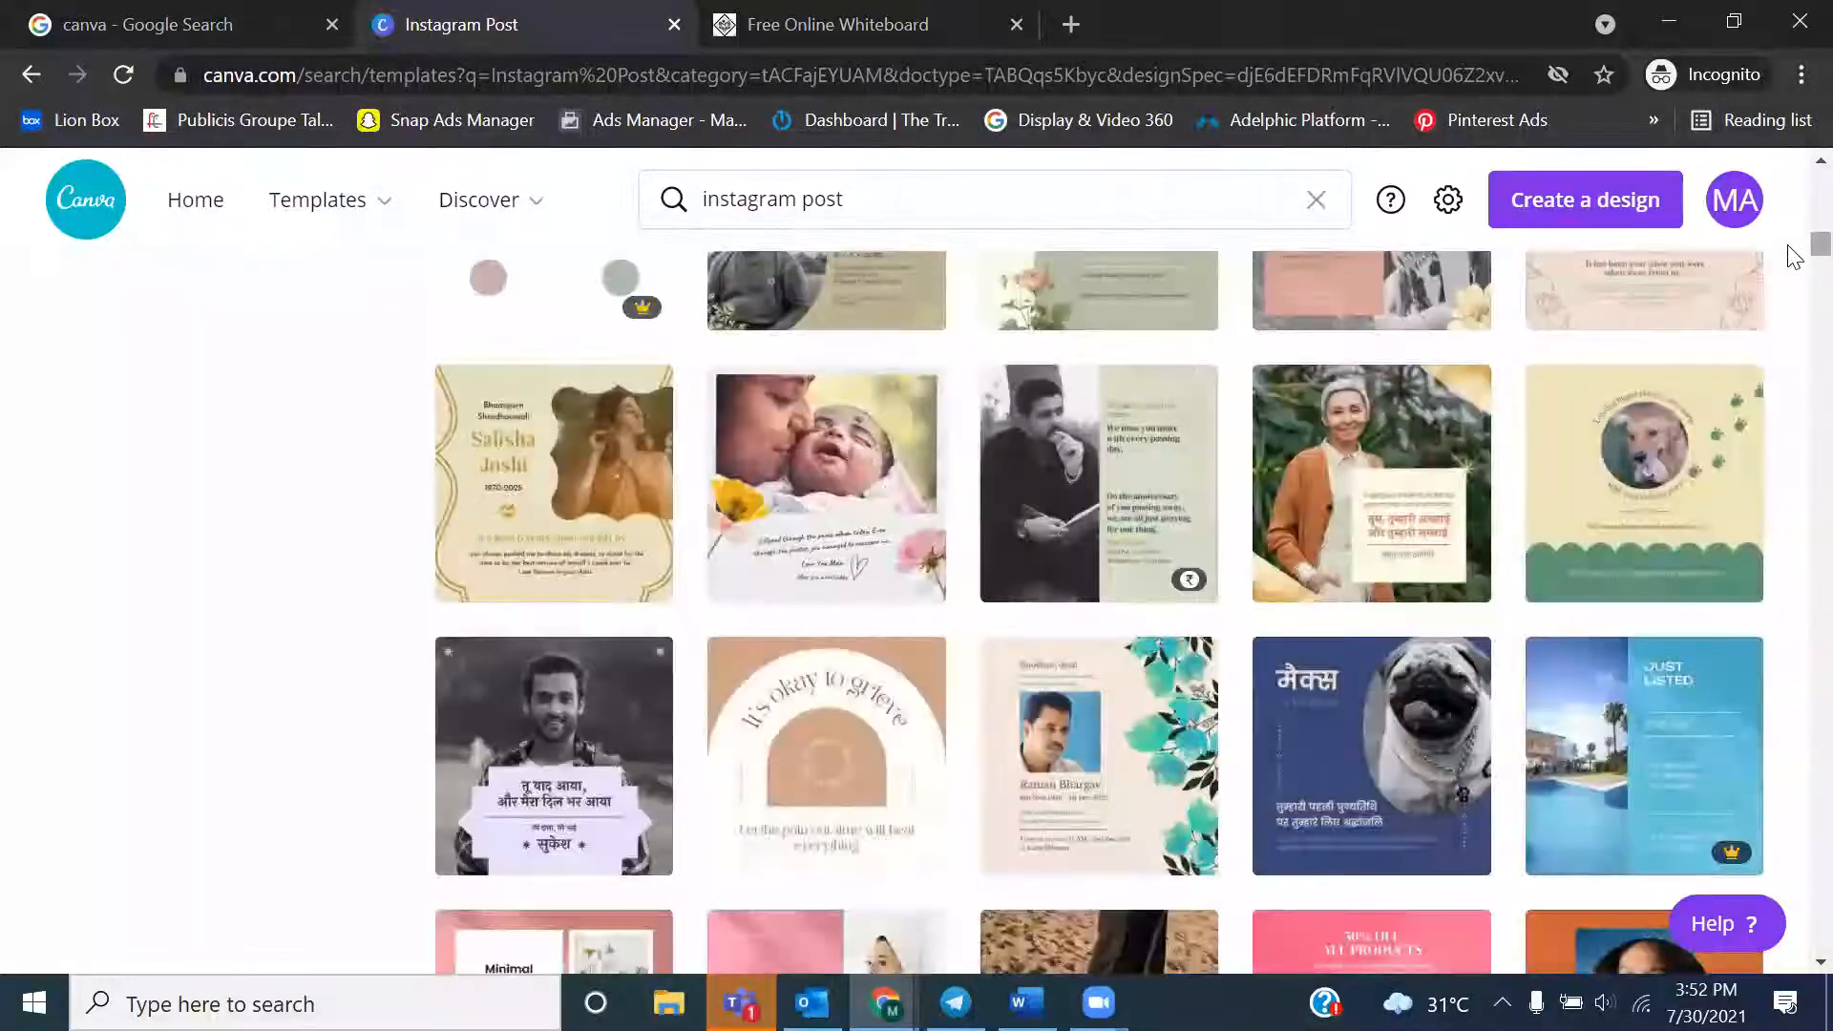
Replace the template search term with "facebook pos" and open the suggested Facebook Post templates
{"action": "left_click", "coordinate": [922, 197]}
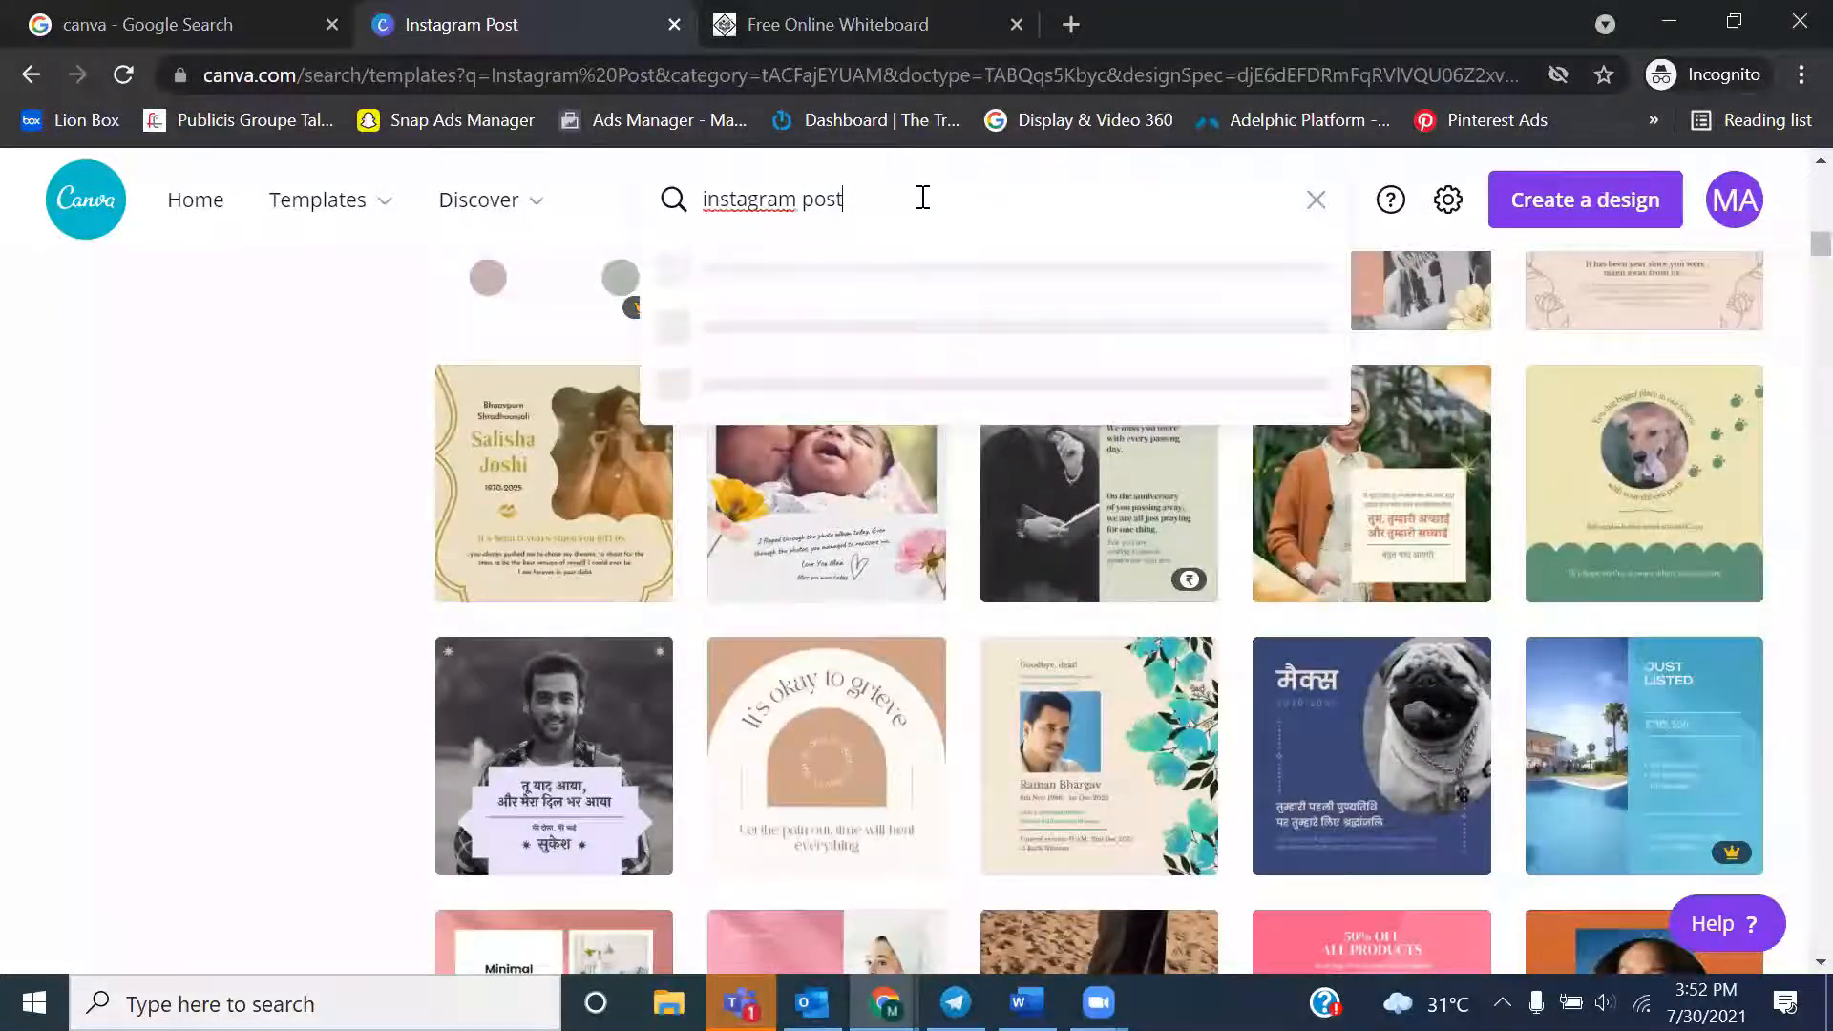
{"action": "type", "text": "offer"}
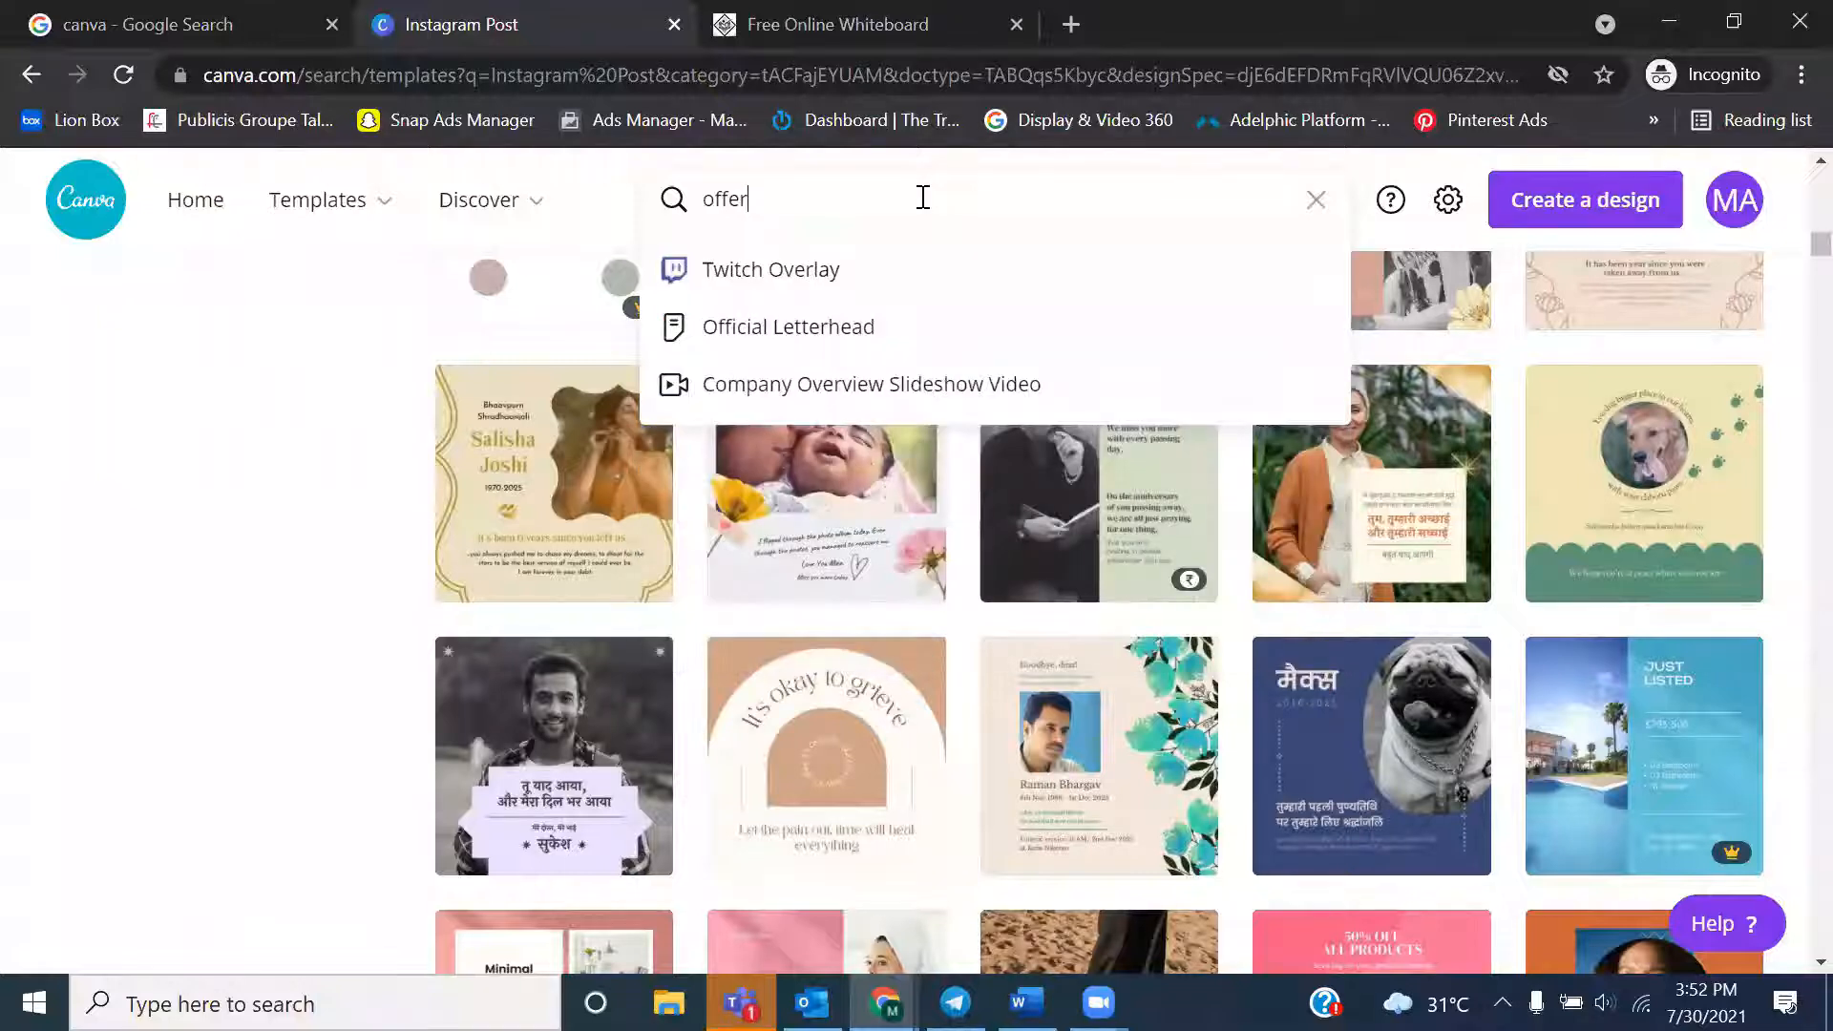
{"action": "key", "text": "BackSpace"}
{"action": "key", "text": "BackSpace"}
{"action": "key", "text": "BackSpace"}
{"action": "key", "text": "BackSpace"}
{"action": "key", "text": "BackSpace"}
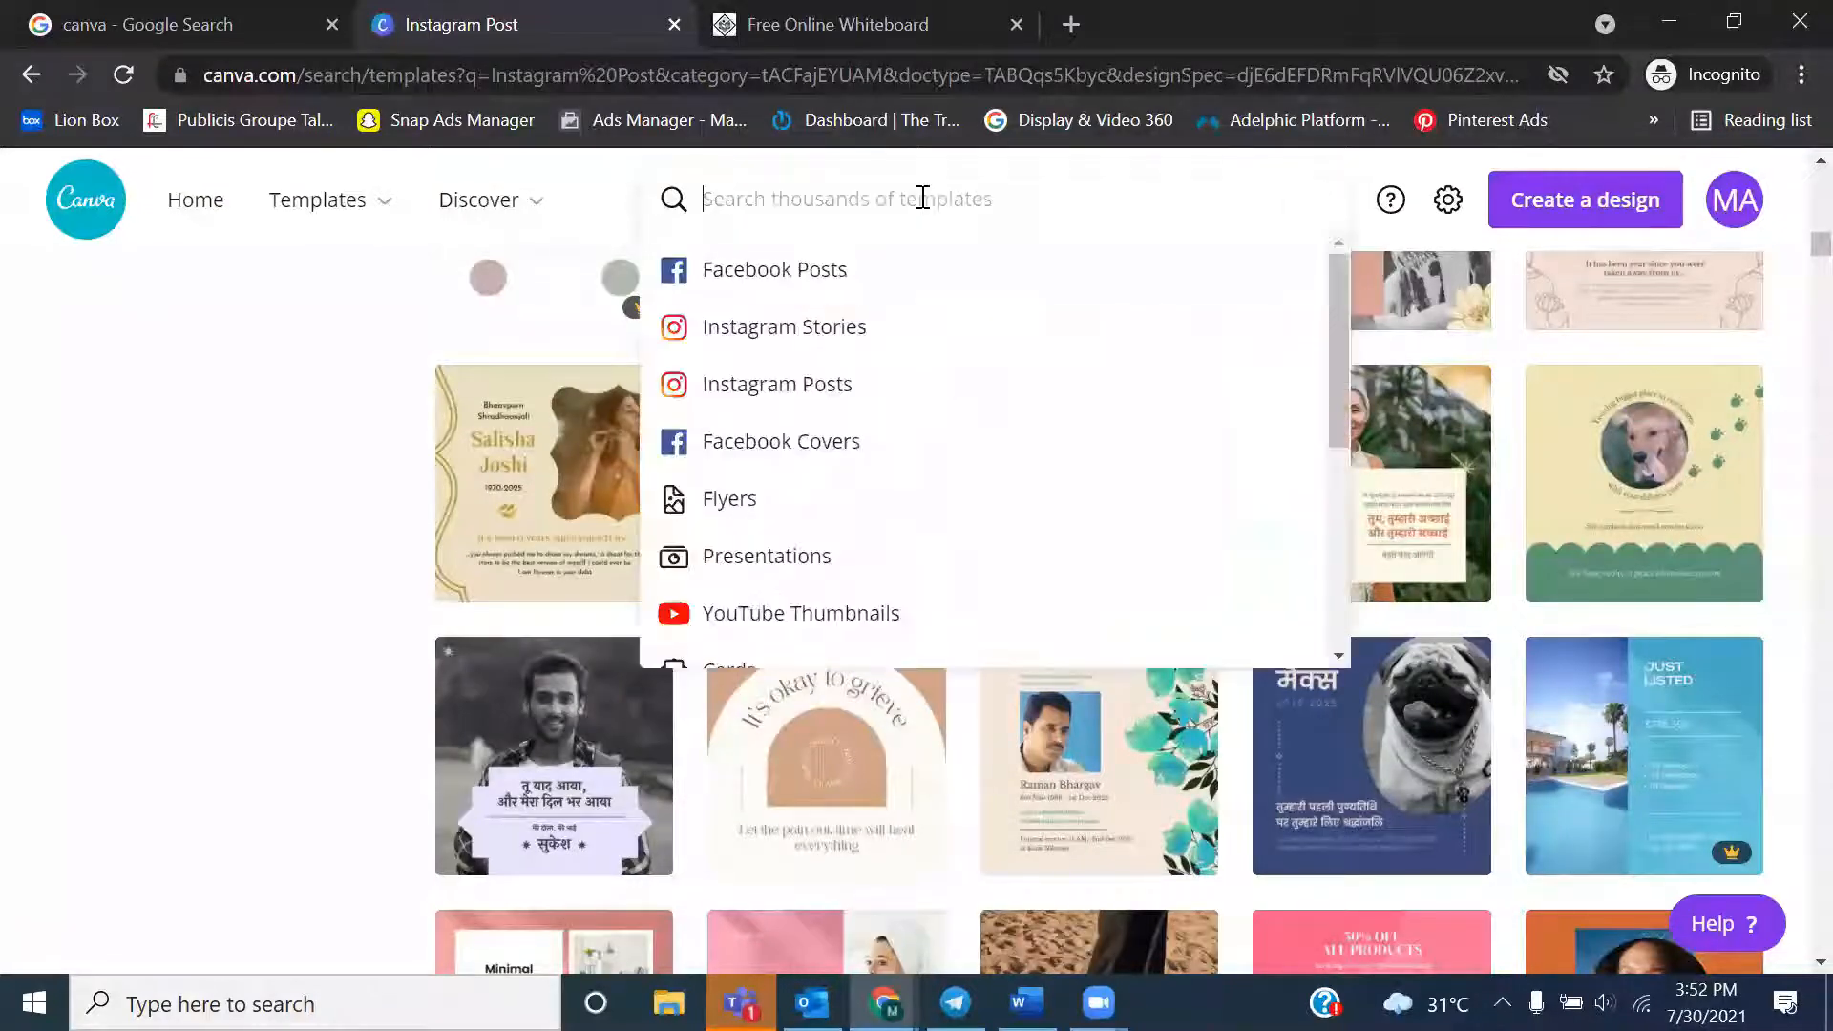
{"action": "type", "text": "face"}
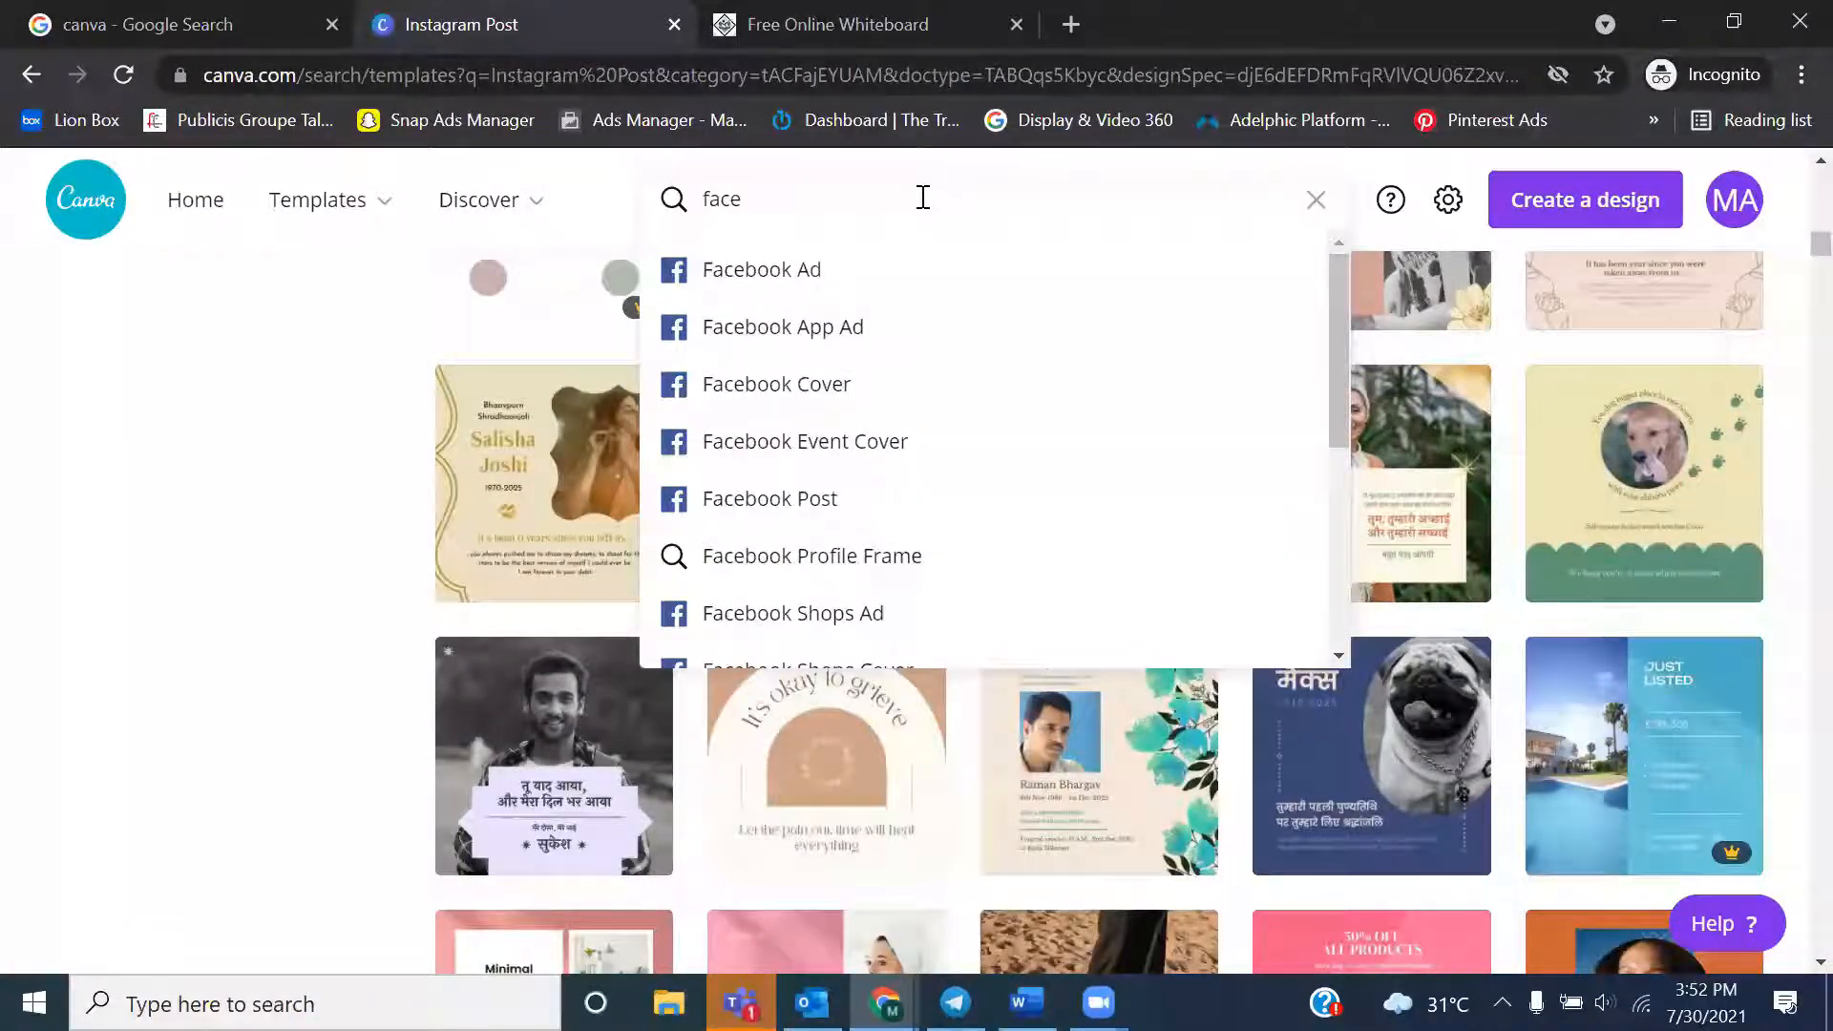
{"action": "key", "text": "BackSpace"}
{"action": "key", "text": "BackSpace"}
{"action": "type", "text": "cebook pos"}
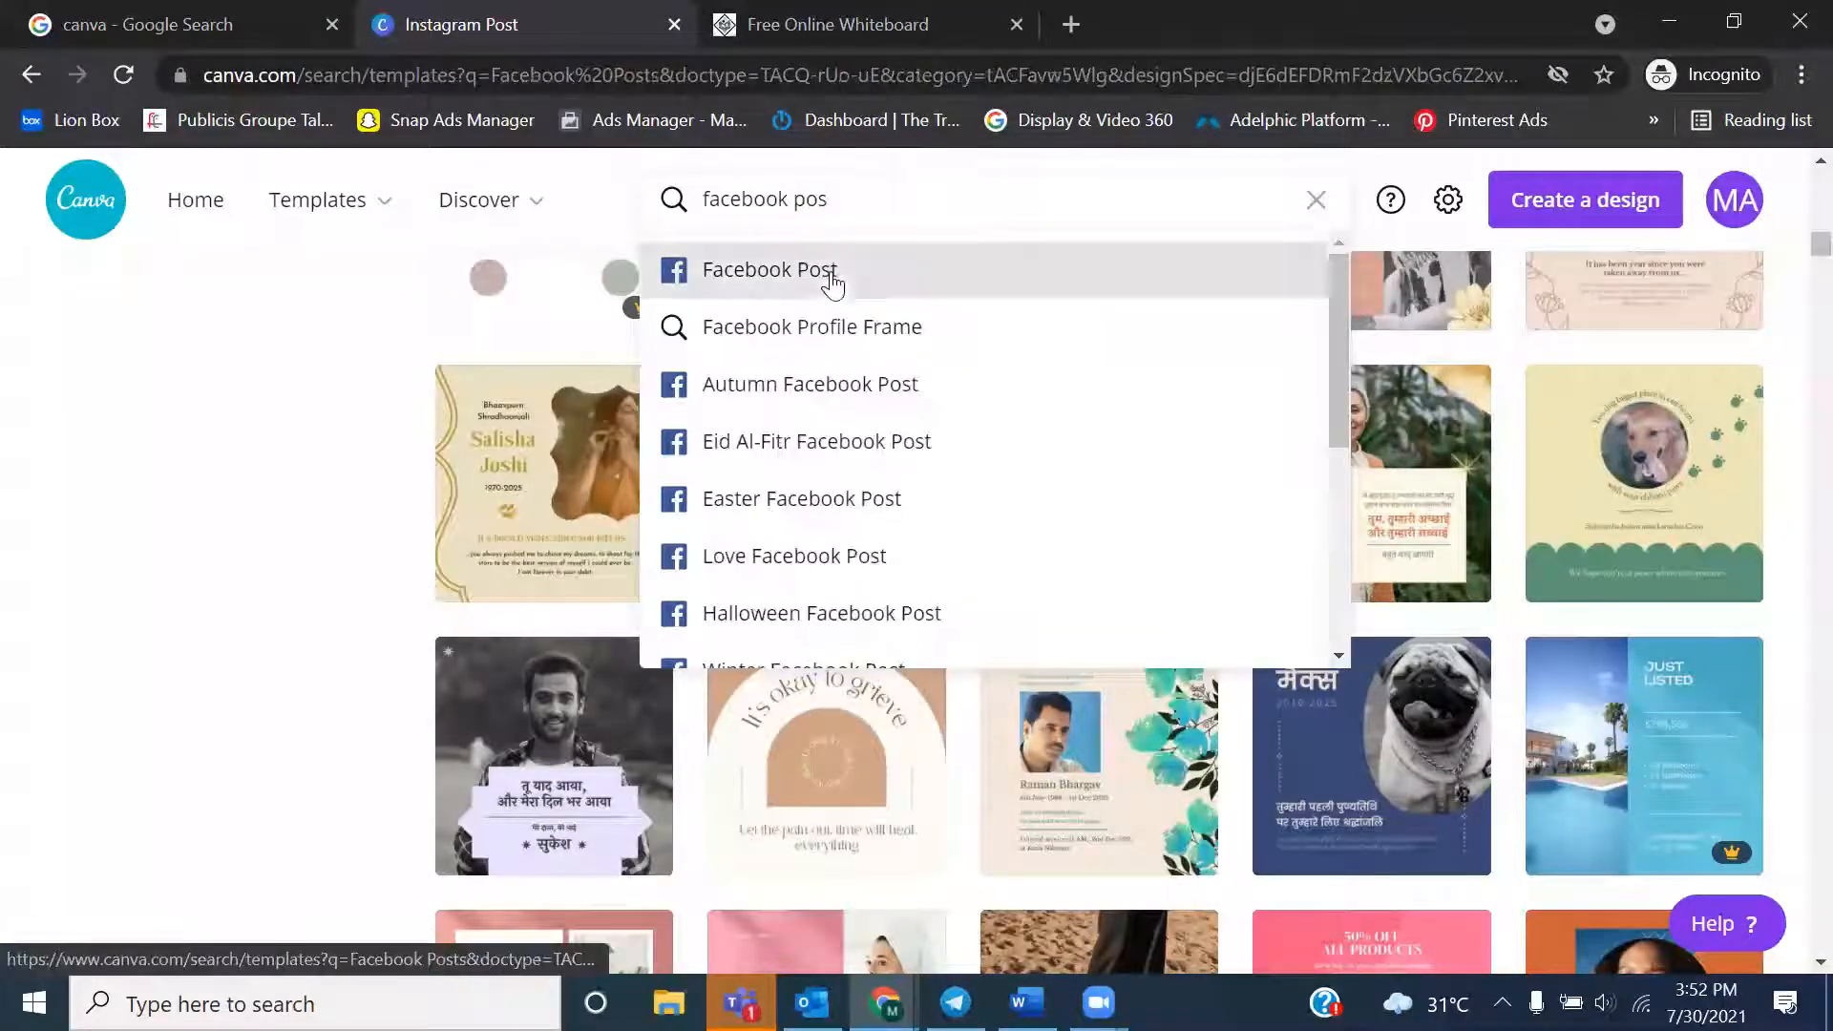
{"action": "left_click", "coordinate": [830, 273]}
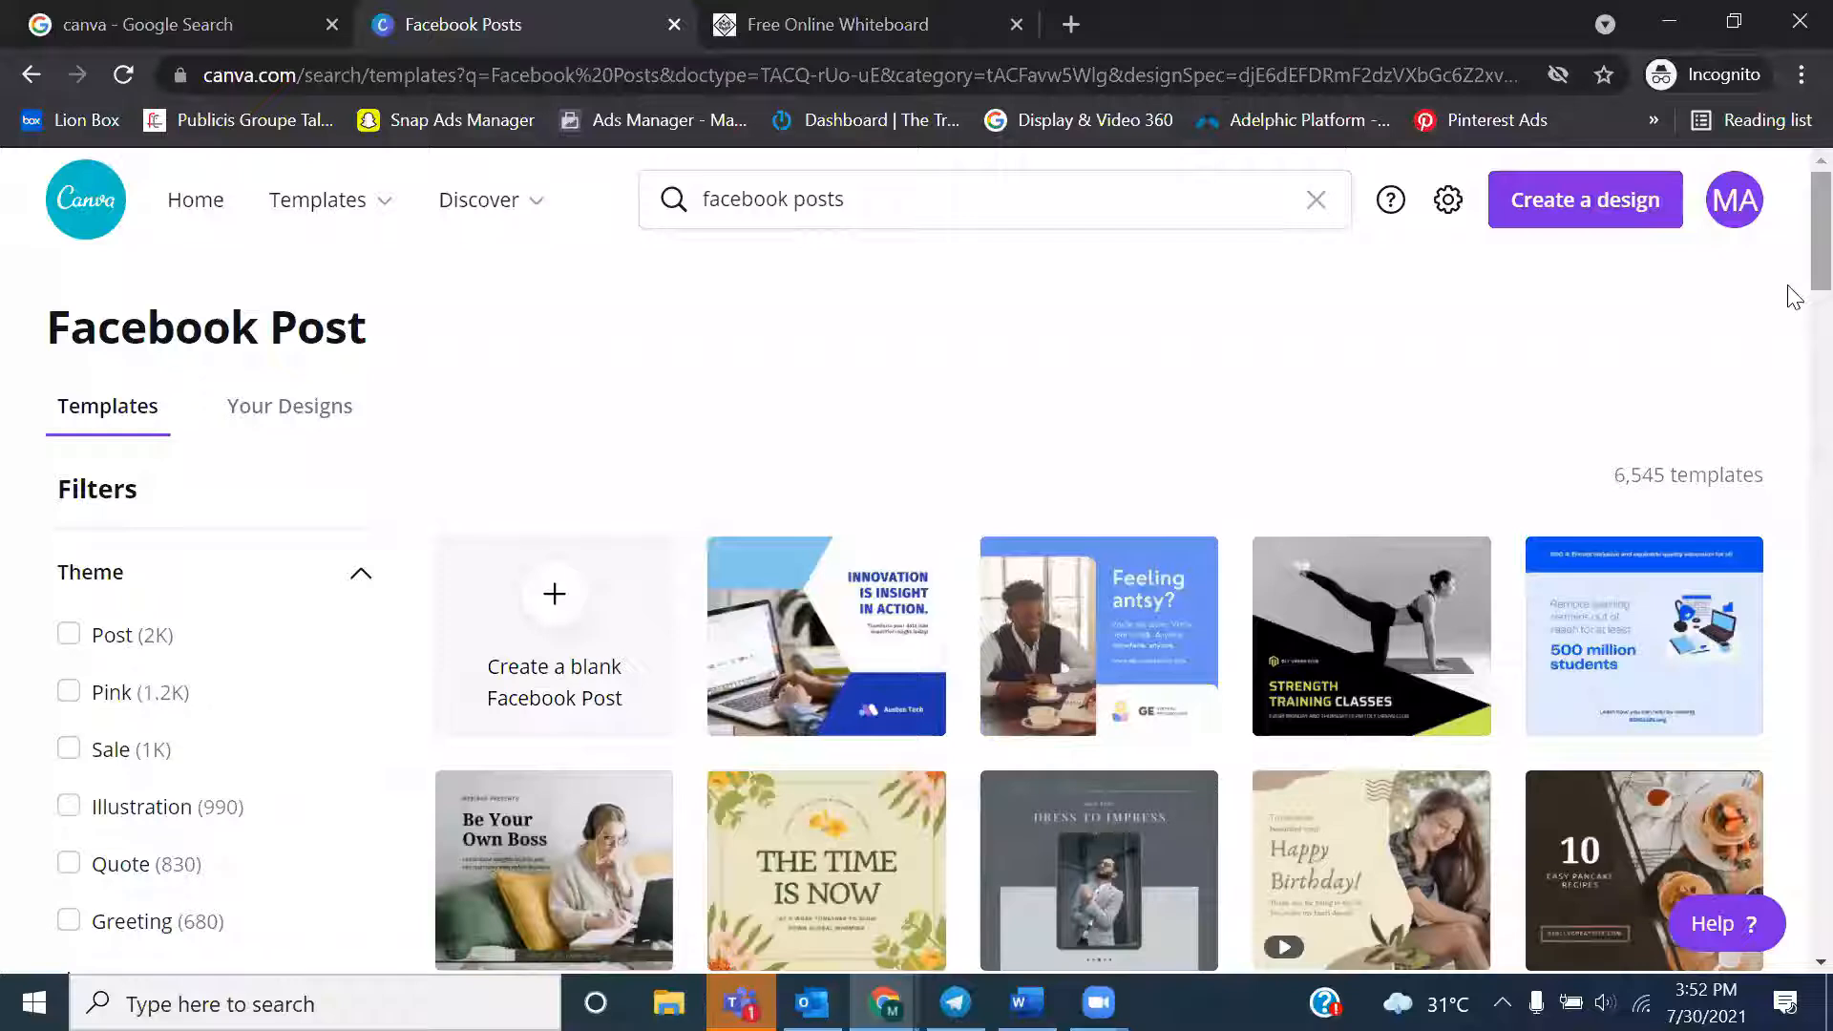
Open the "Be Your Own Boss" webinar template from the Facebook Post gallery and dismiss the Elements welcome message
{"action": "scroll", "coordinate": [1793, 296], "scroll_direction": "down", "scroll_amount": 1}
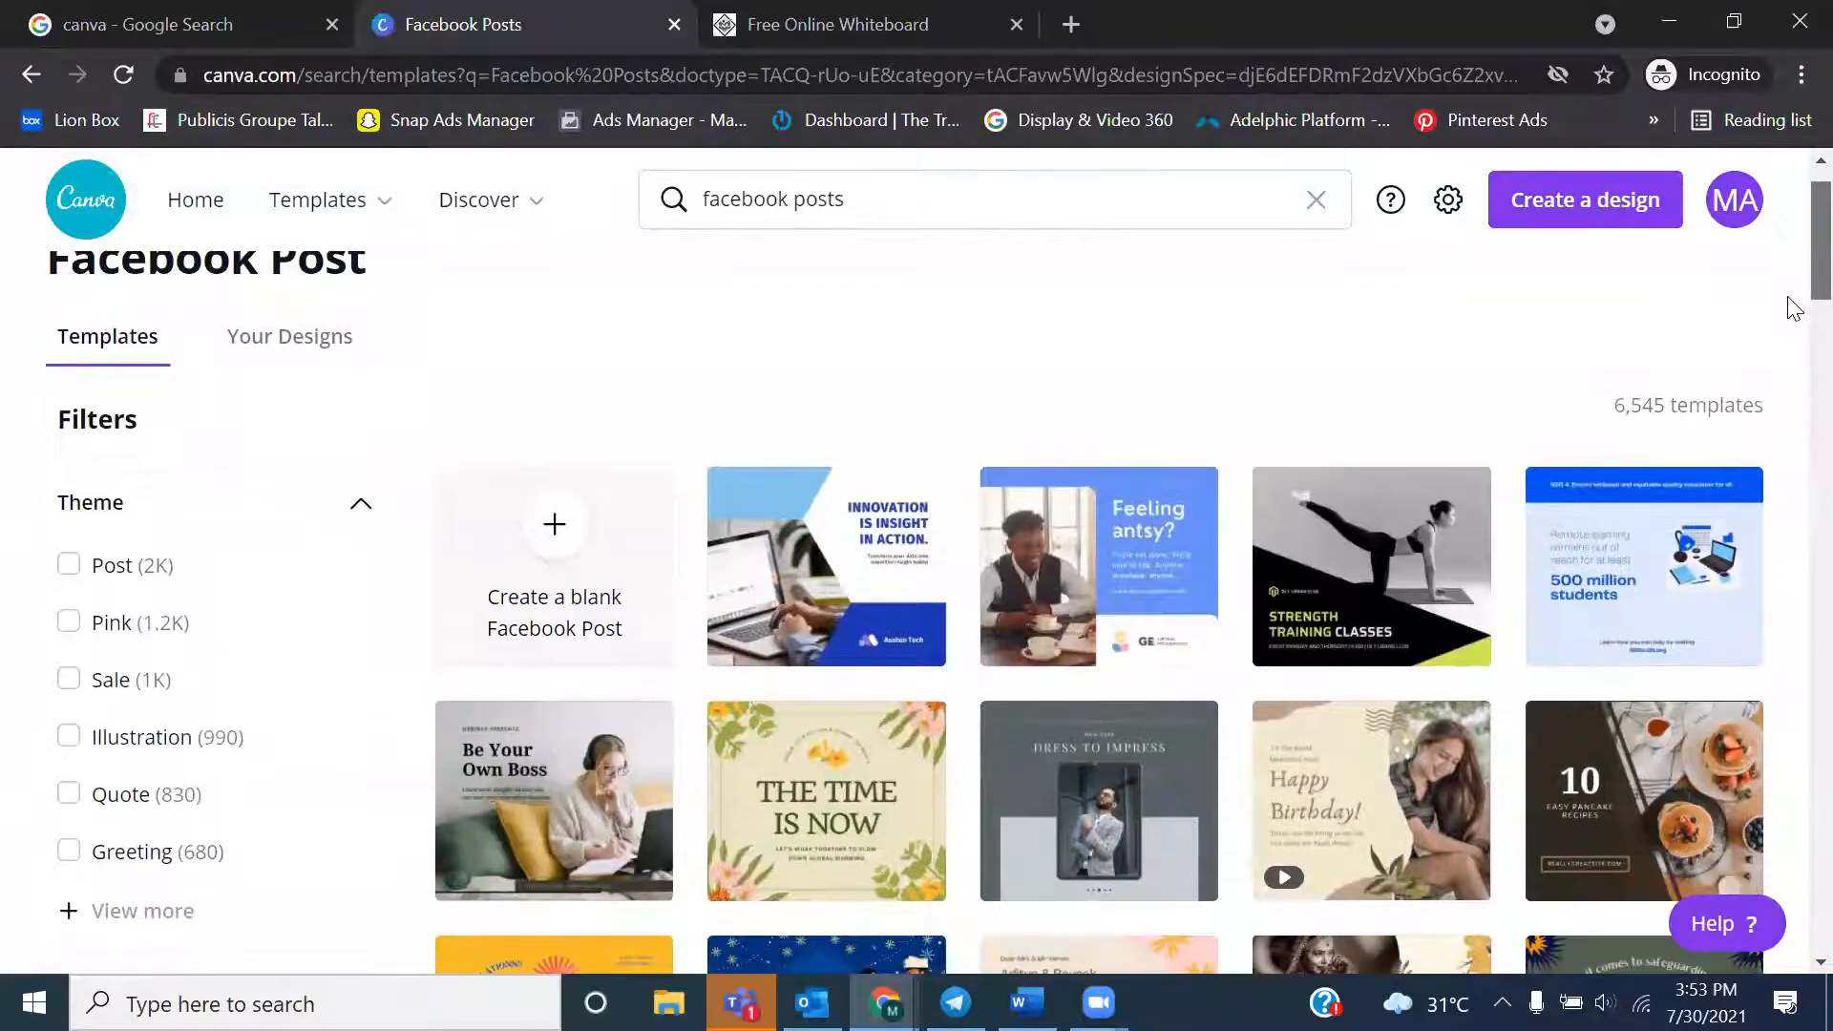
{"action": "scroll", "coordinate": [1789, 299], "scroll_direction": "down", "scroll_amount": 3}
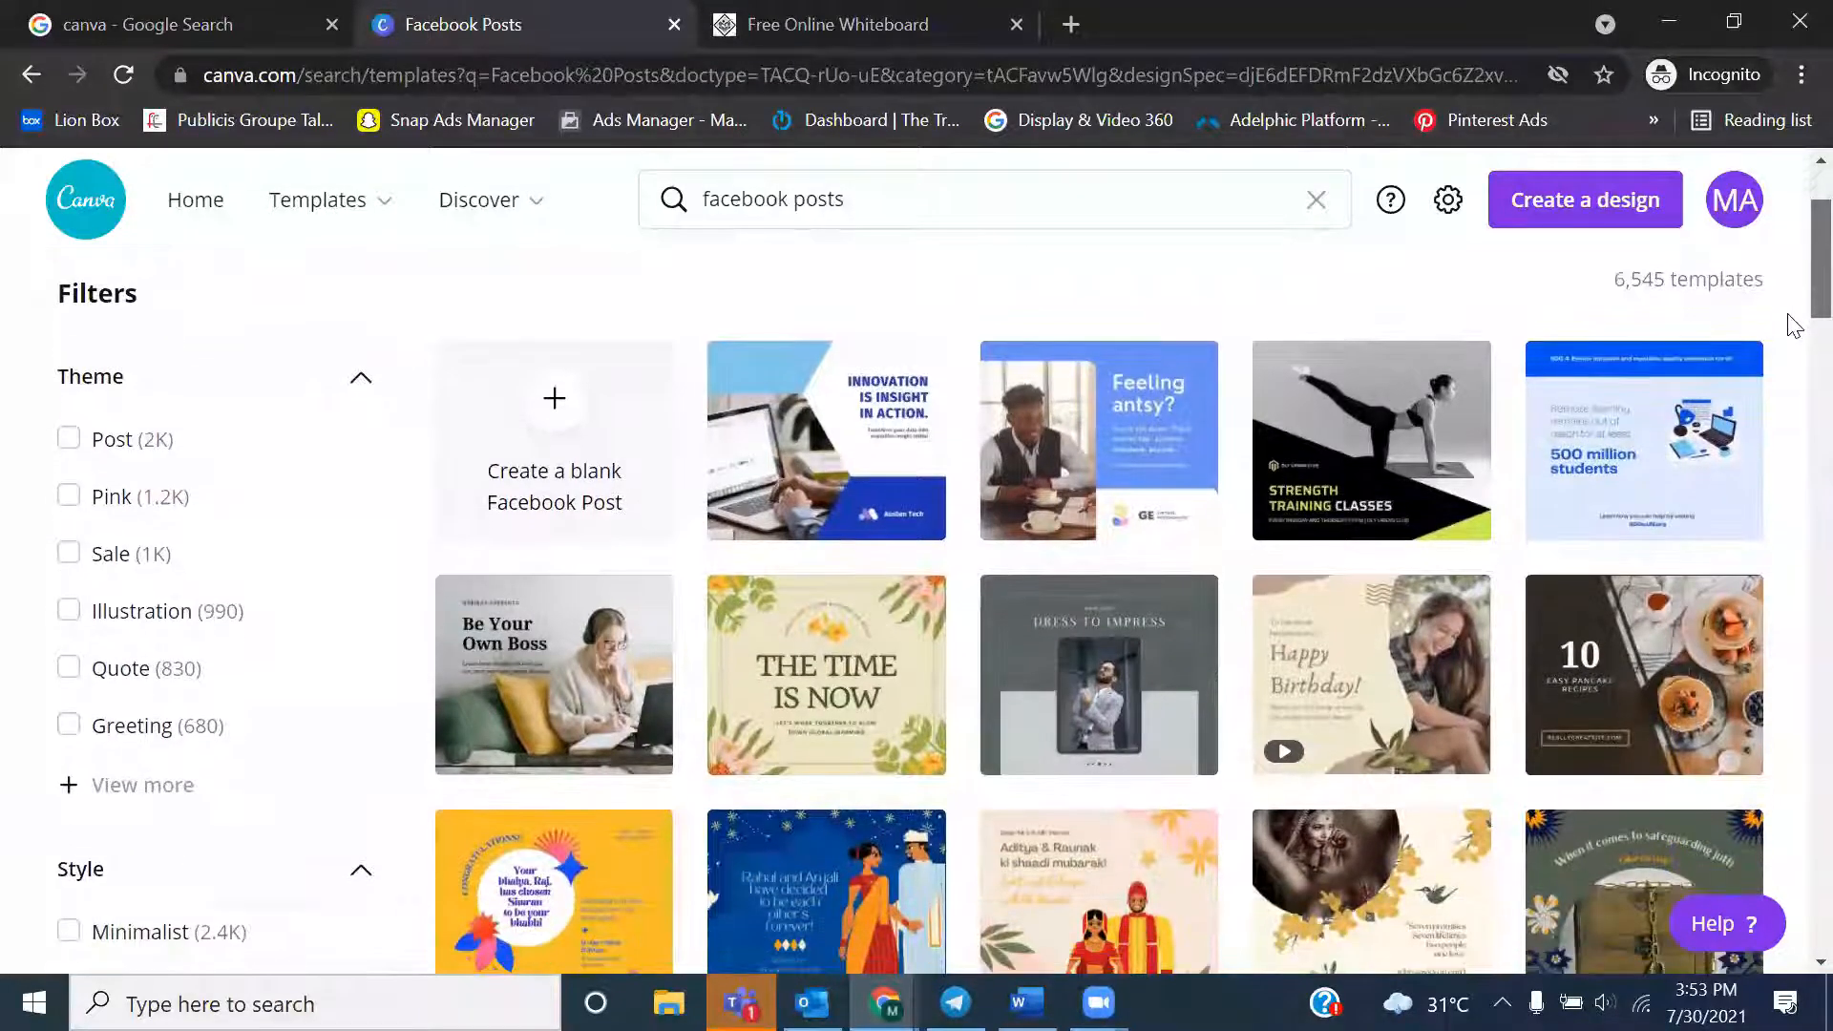
{"action": "scroll", "coordinate": [1793, 339], "scroll_direction": "down", "scroll_amount": 1}
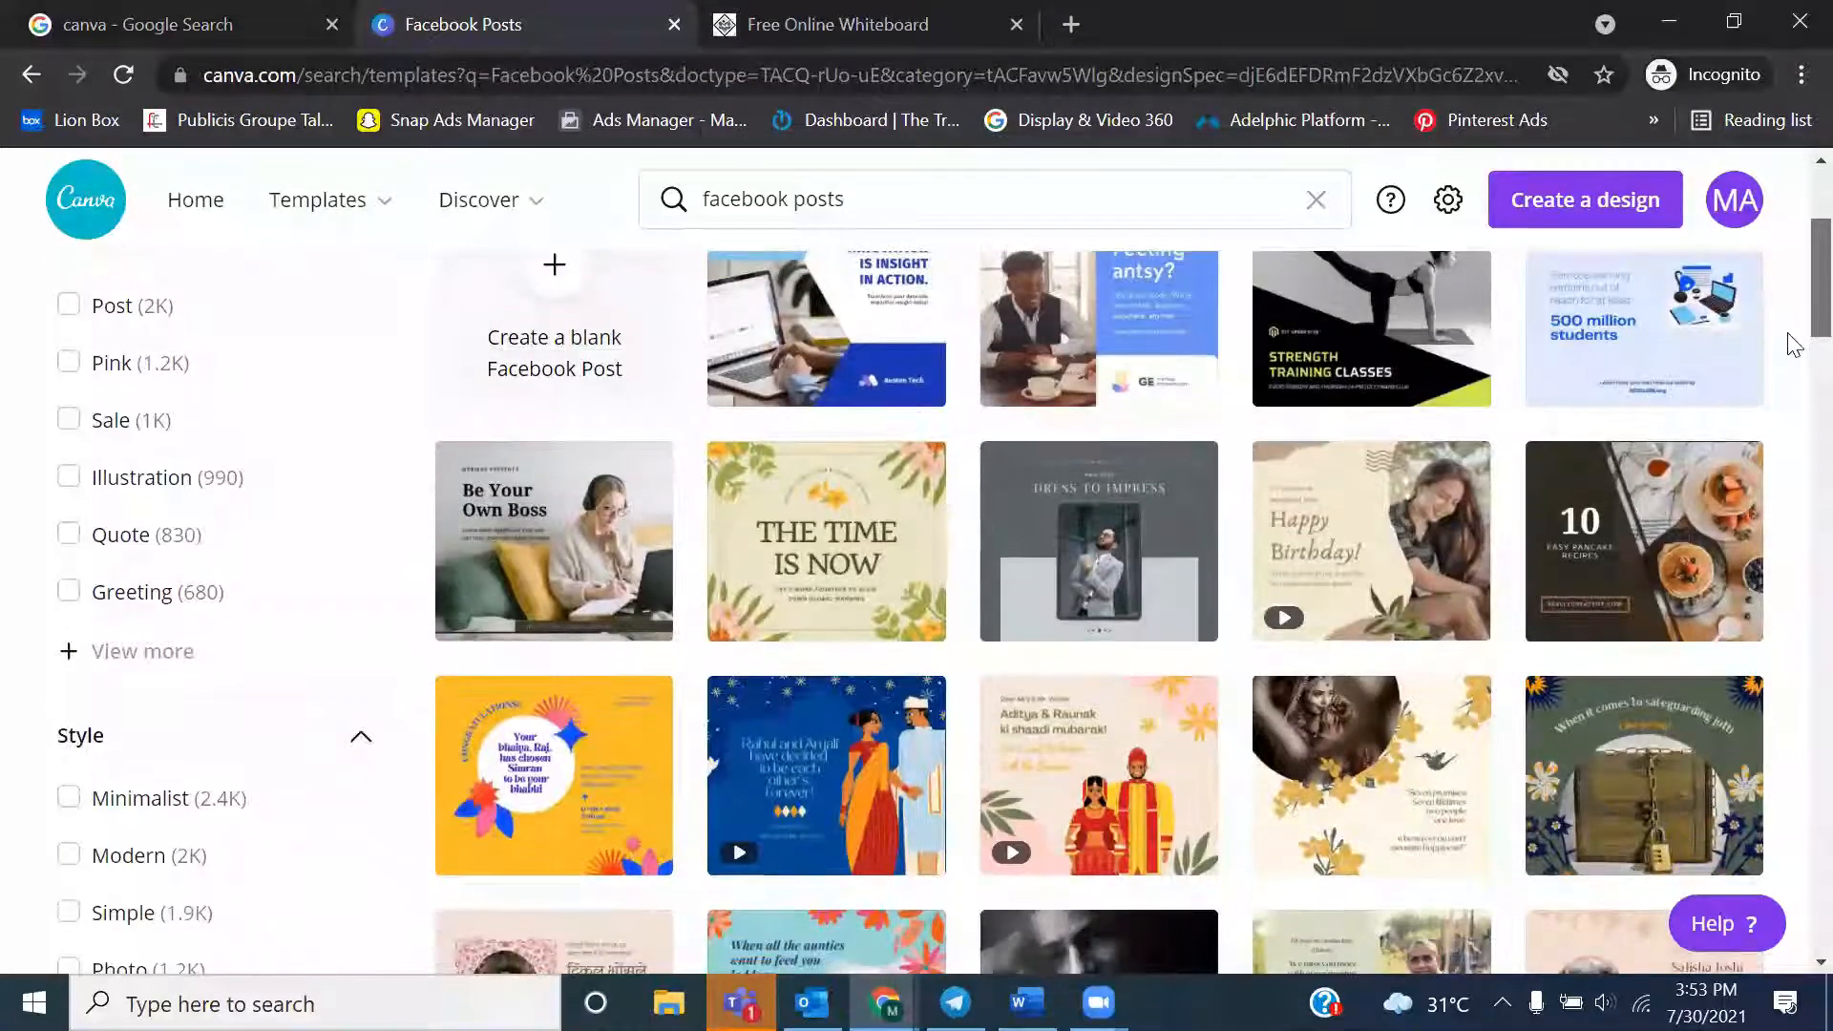
{"action": "scroll", "coordinate": [1793, 344], "scroll_direction": "down", "scroll_amount": 1}
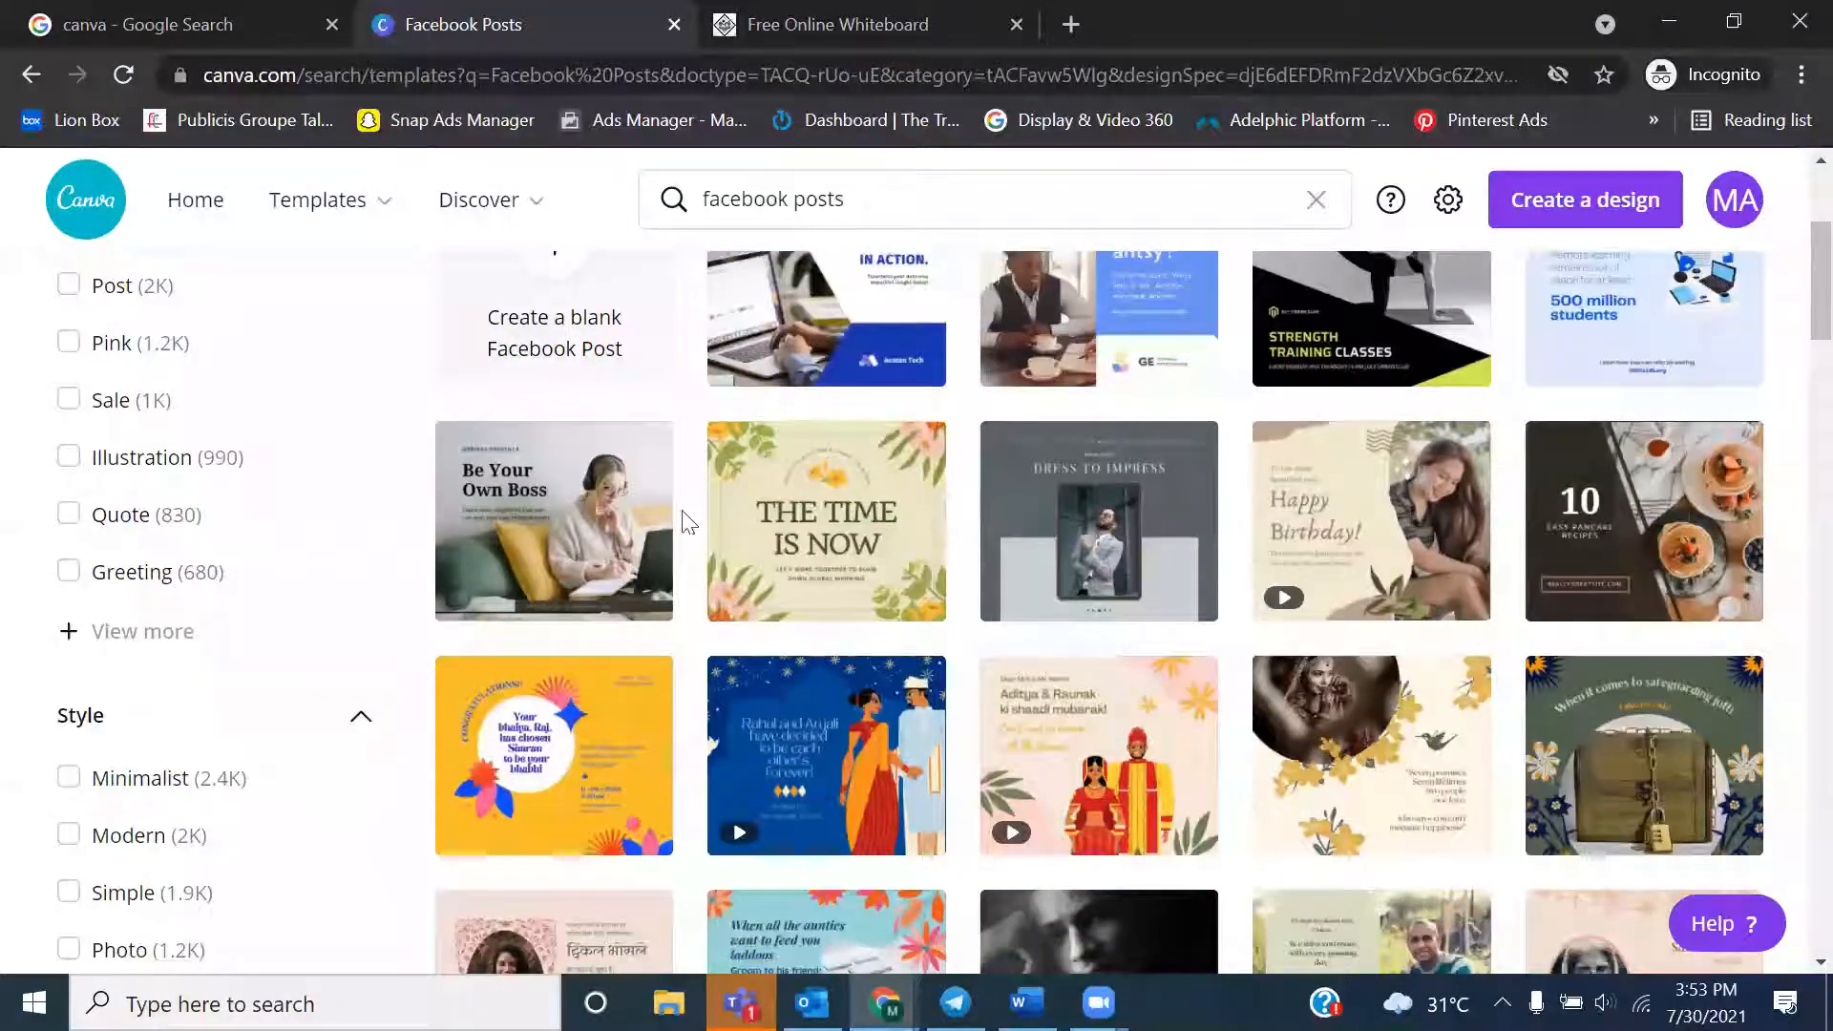
{"action": "left_click", "coordinate": [546, 533]}
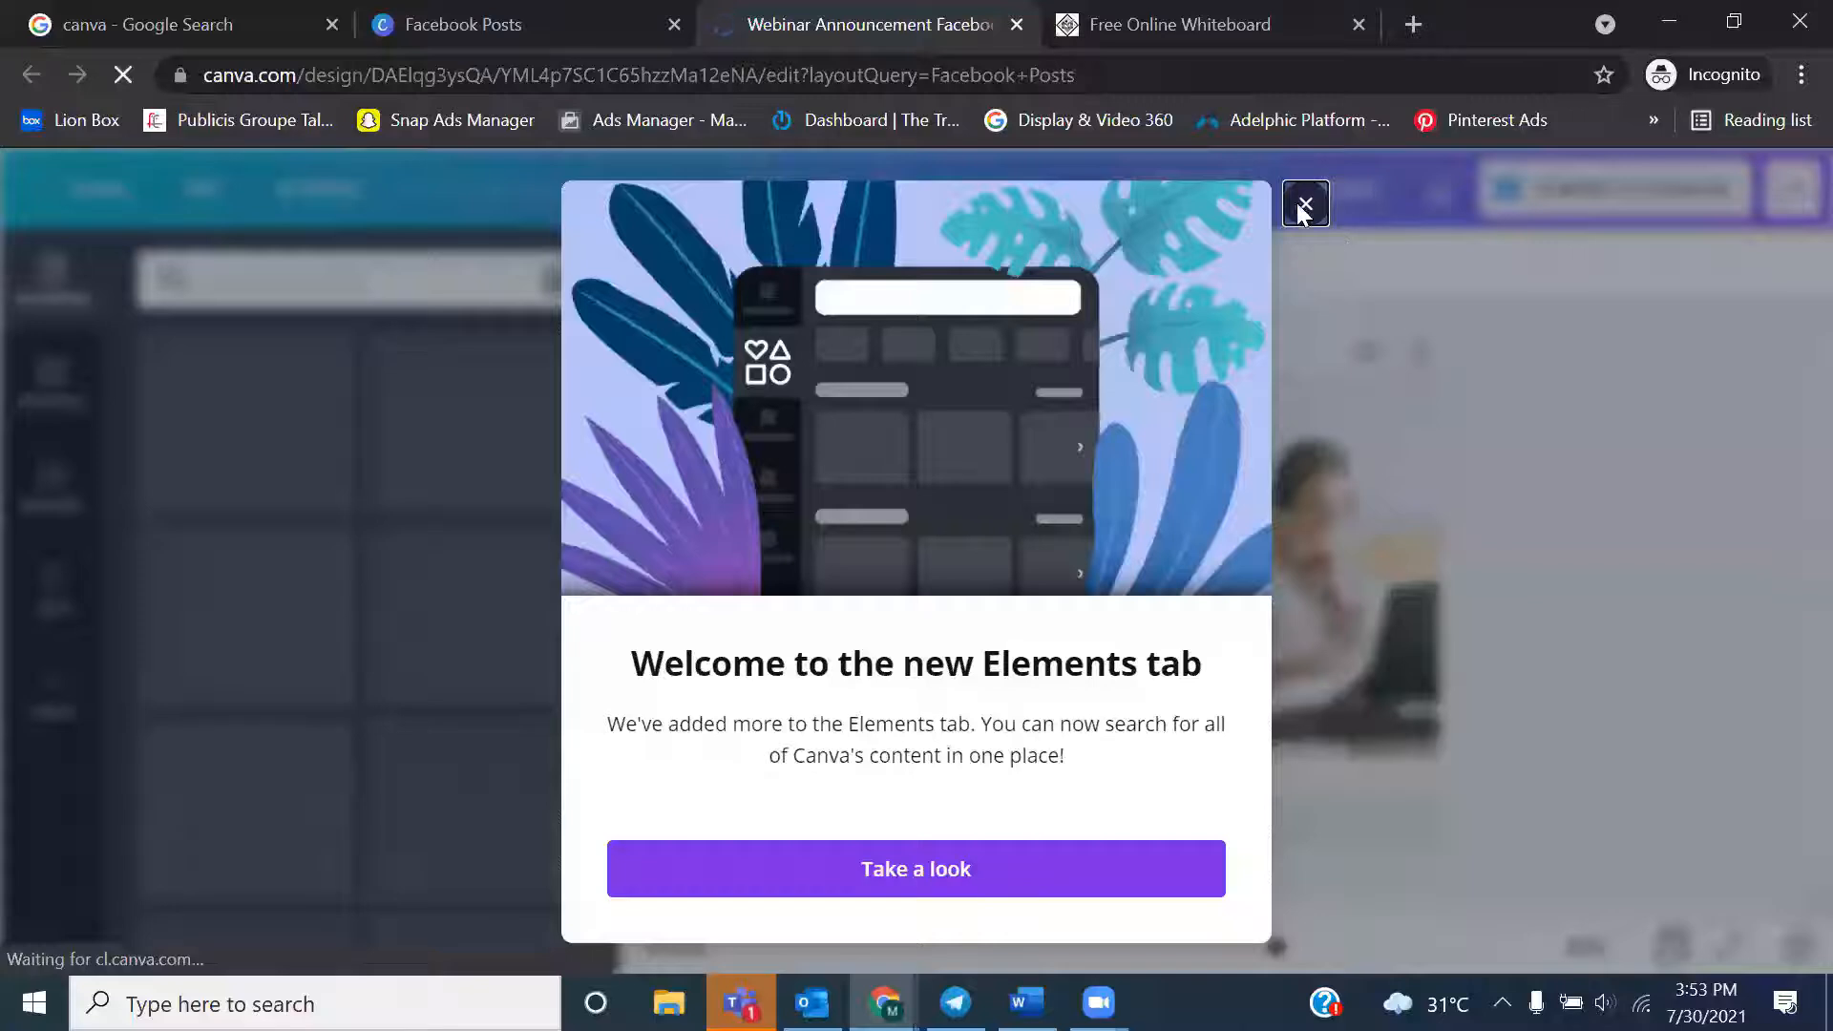
{"action": "left_click", "coordinate": [1302, 206]}
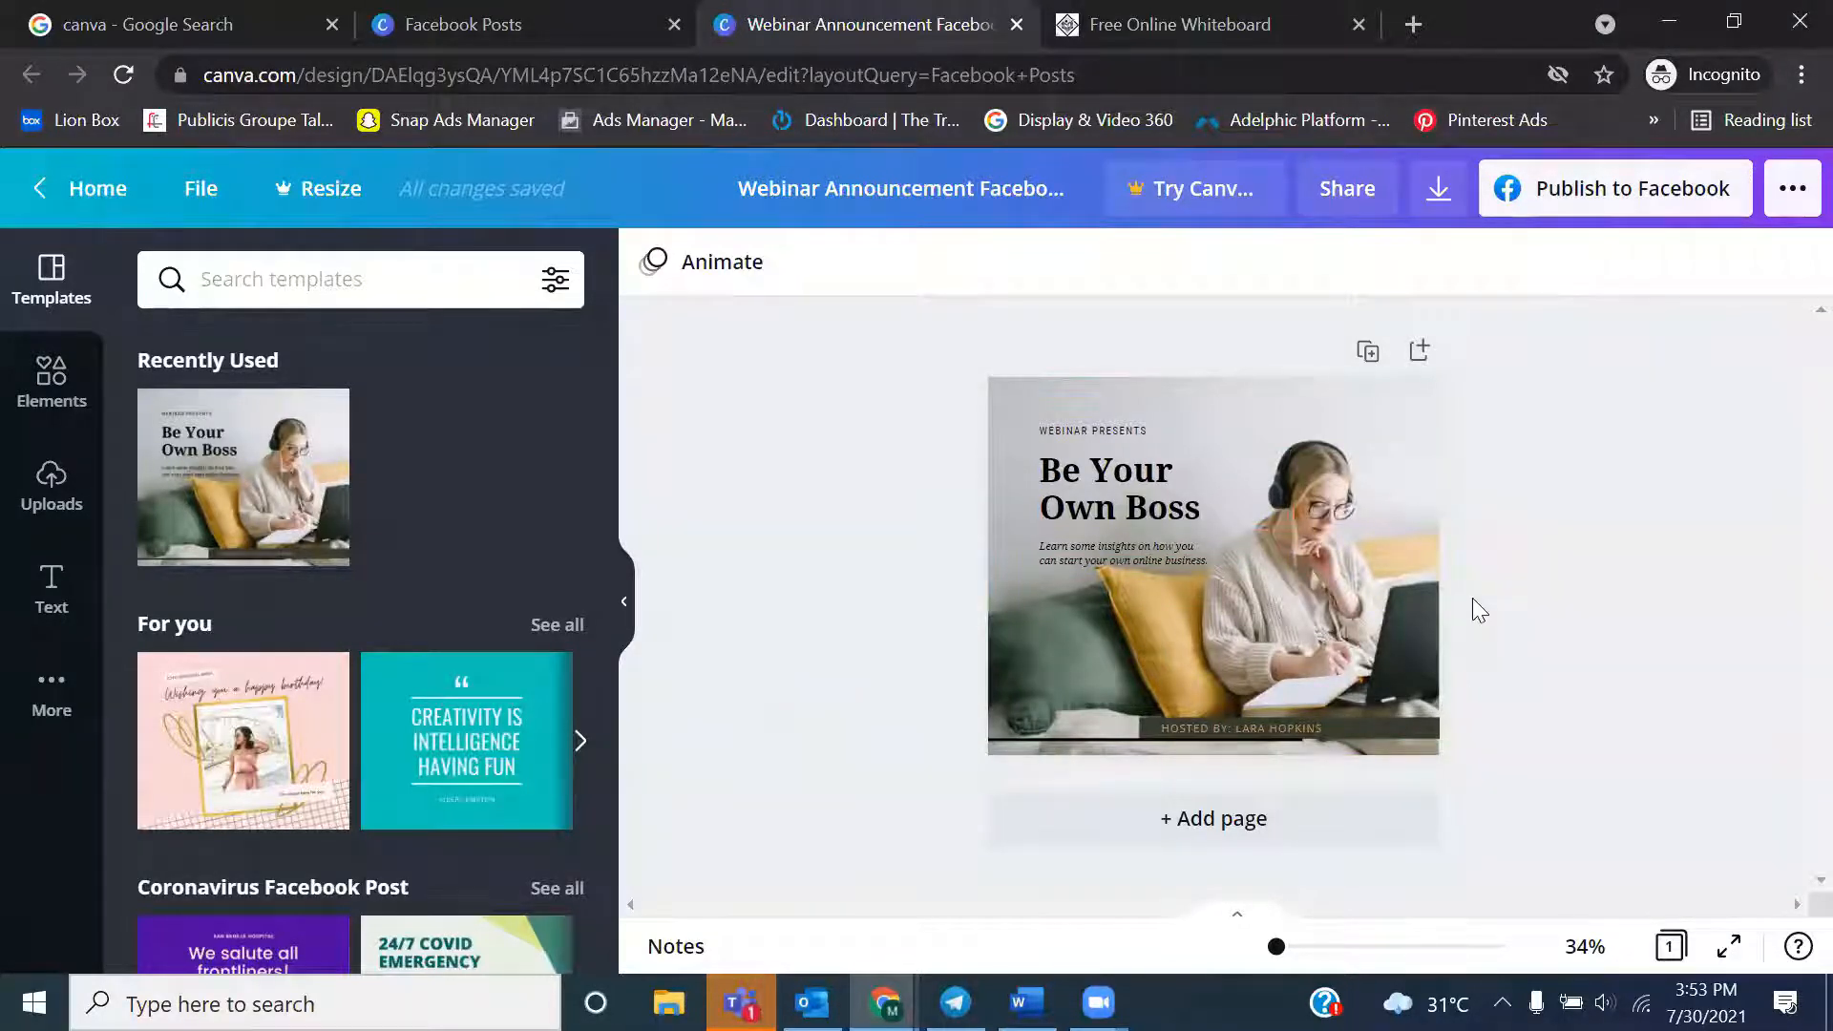
Search the editor's template library for "fashion" and look over the matching designs
{"action": "left_click", "coordinate": [325, 286]}
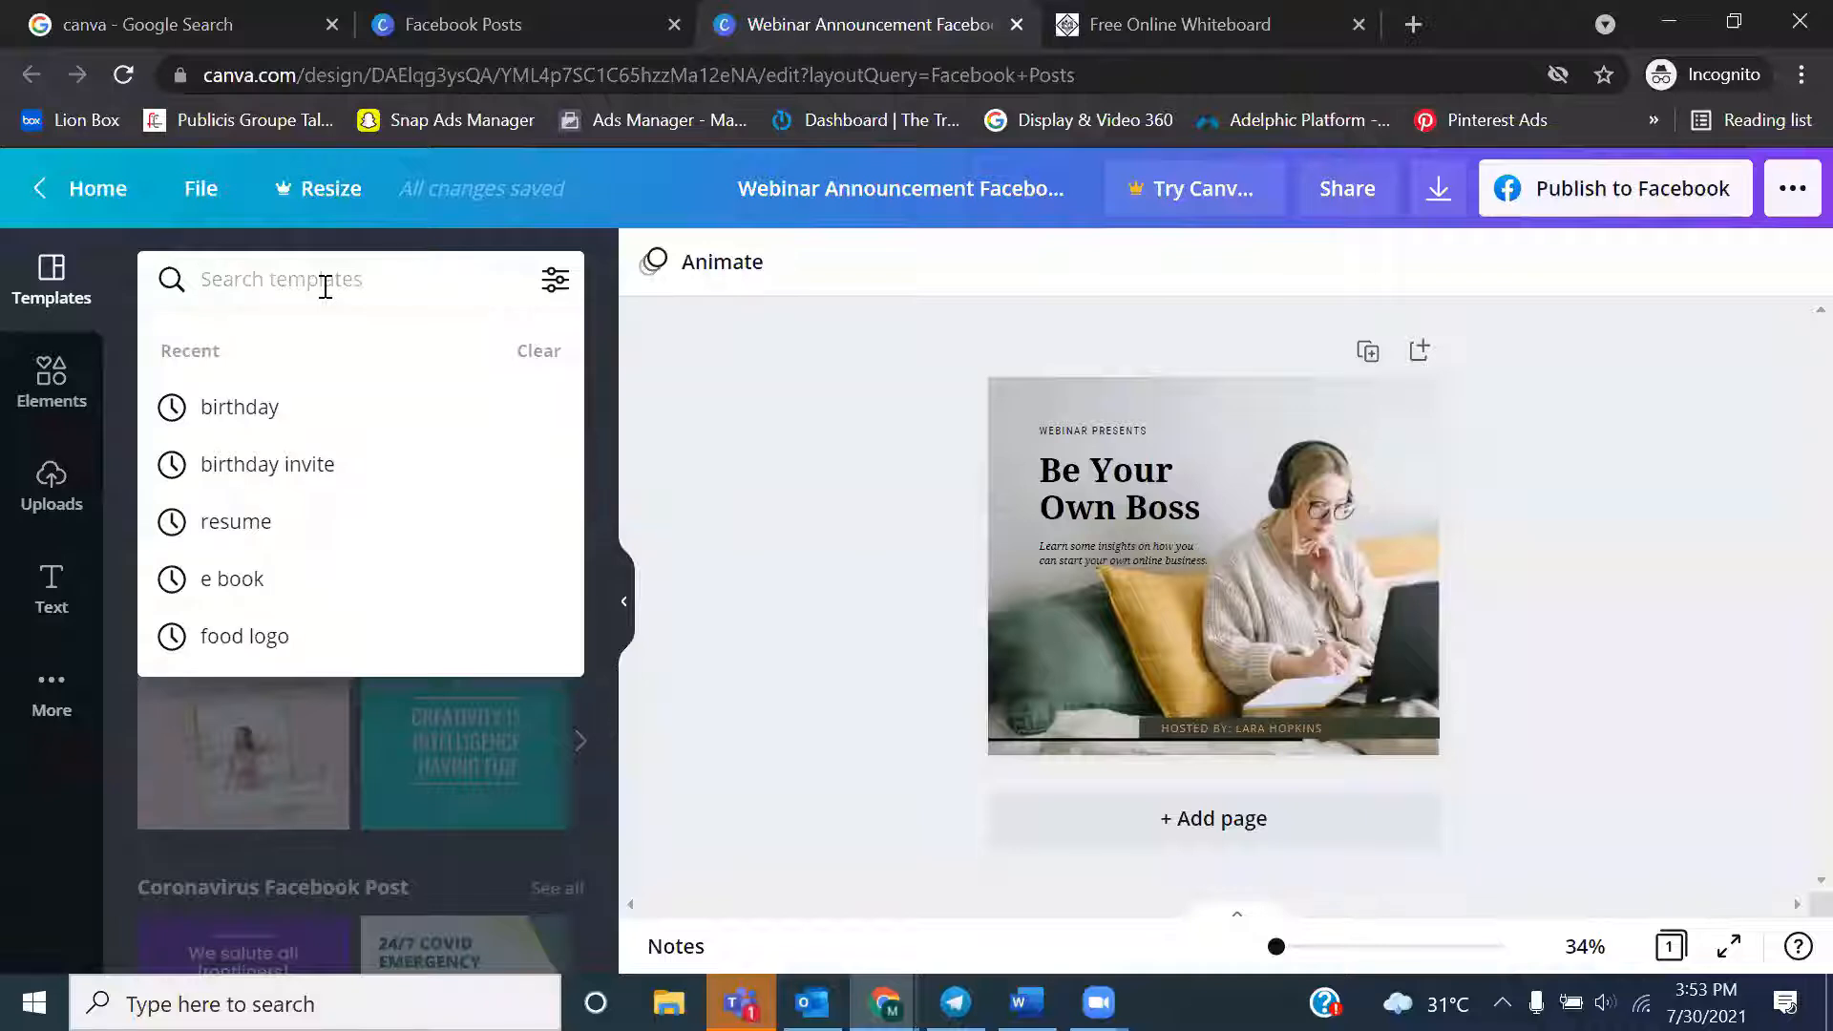
{"action": "type", "text": "fashion"}
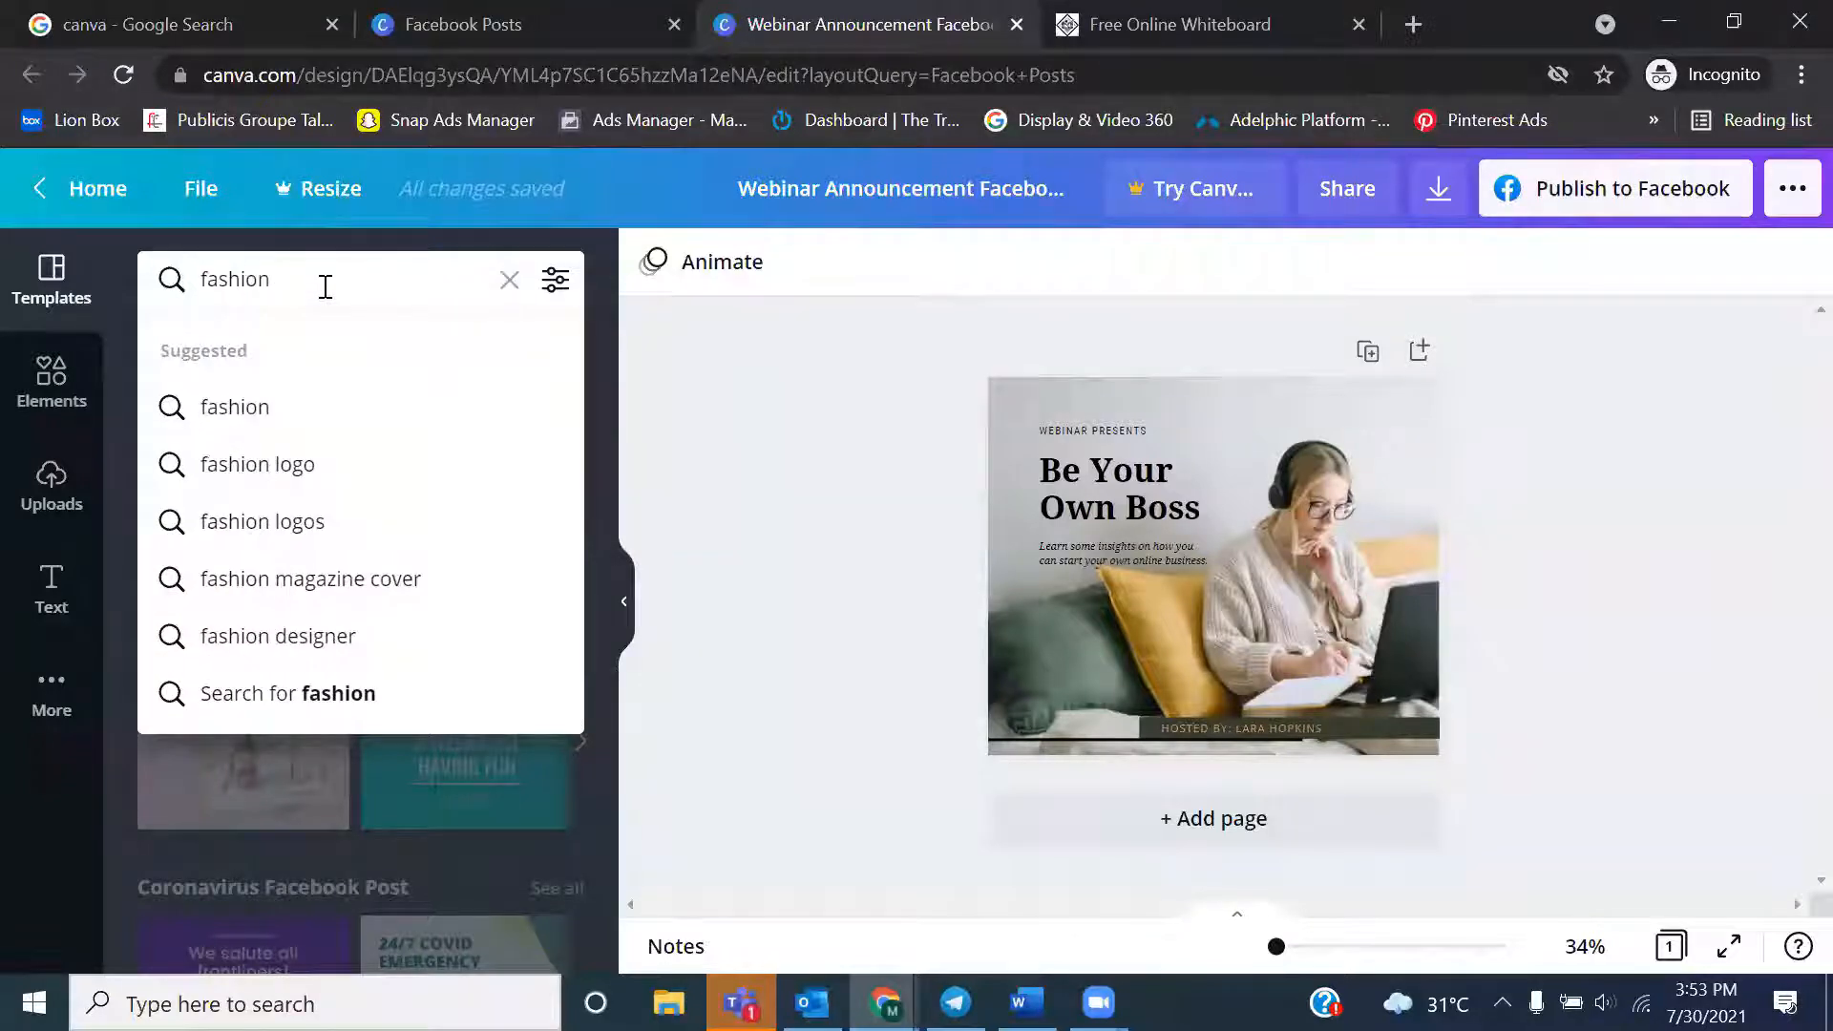
{"action": "key", "text": "Return"}
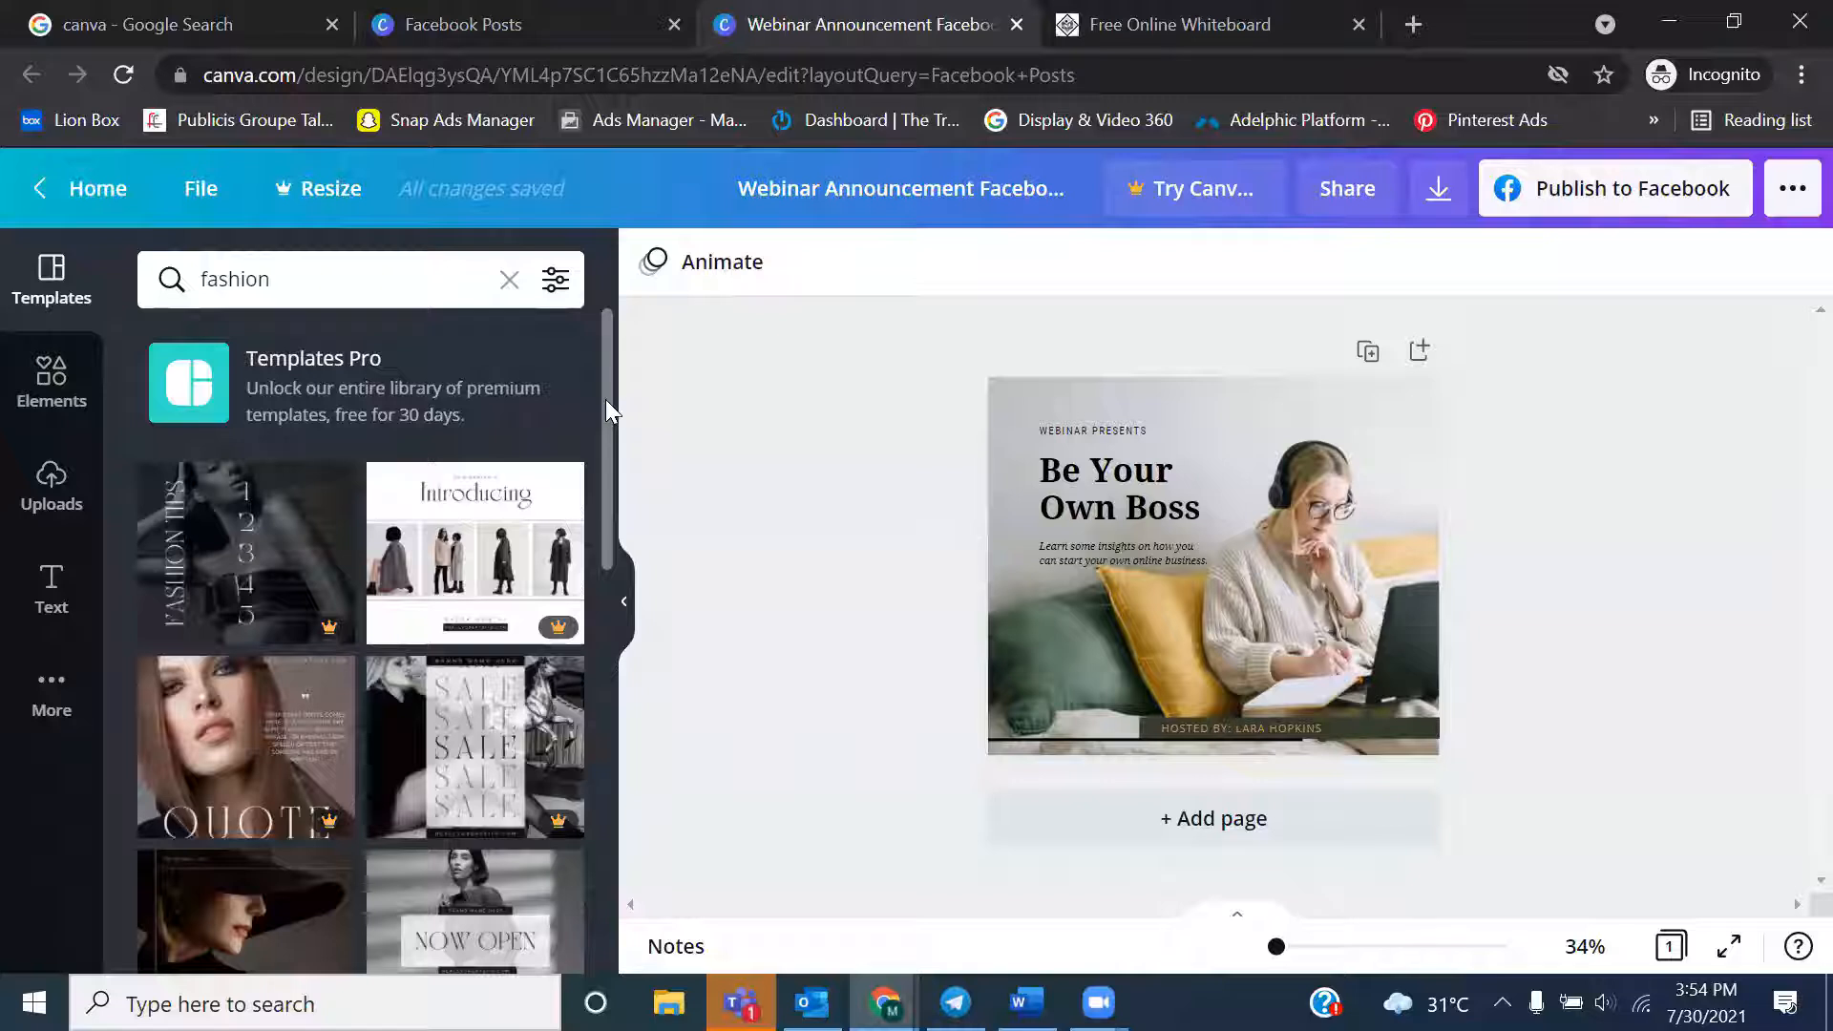
{"action": "left_click_drag", "start_coordinate": [607, 409], "coordinate": [584, 456]}
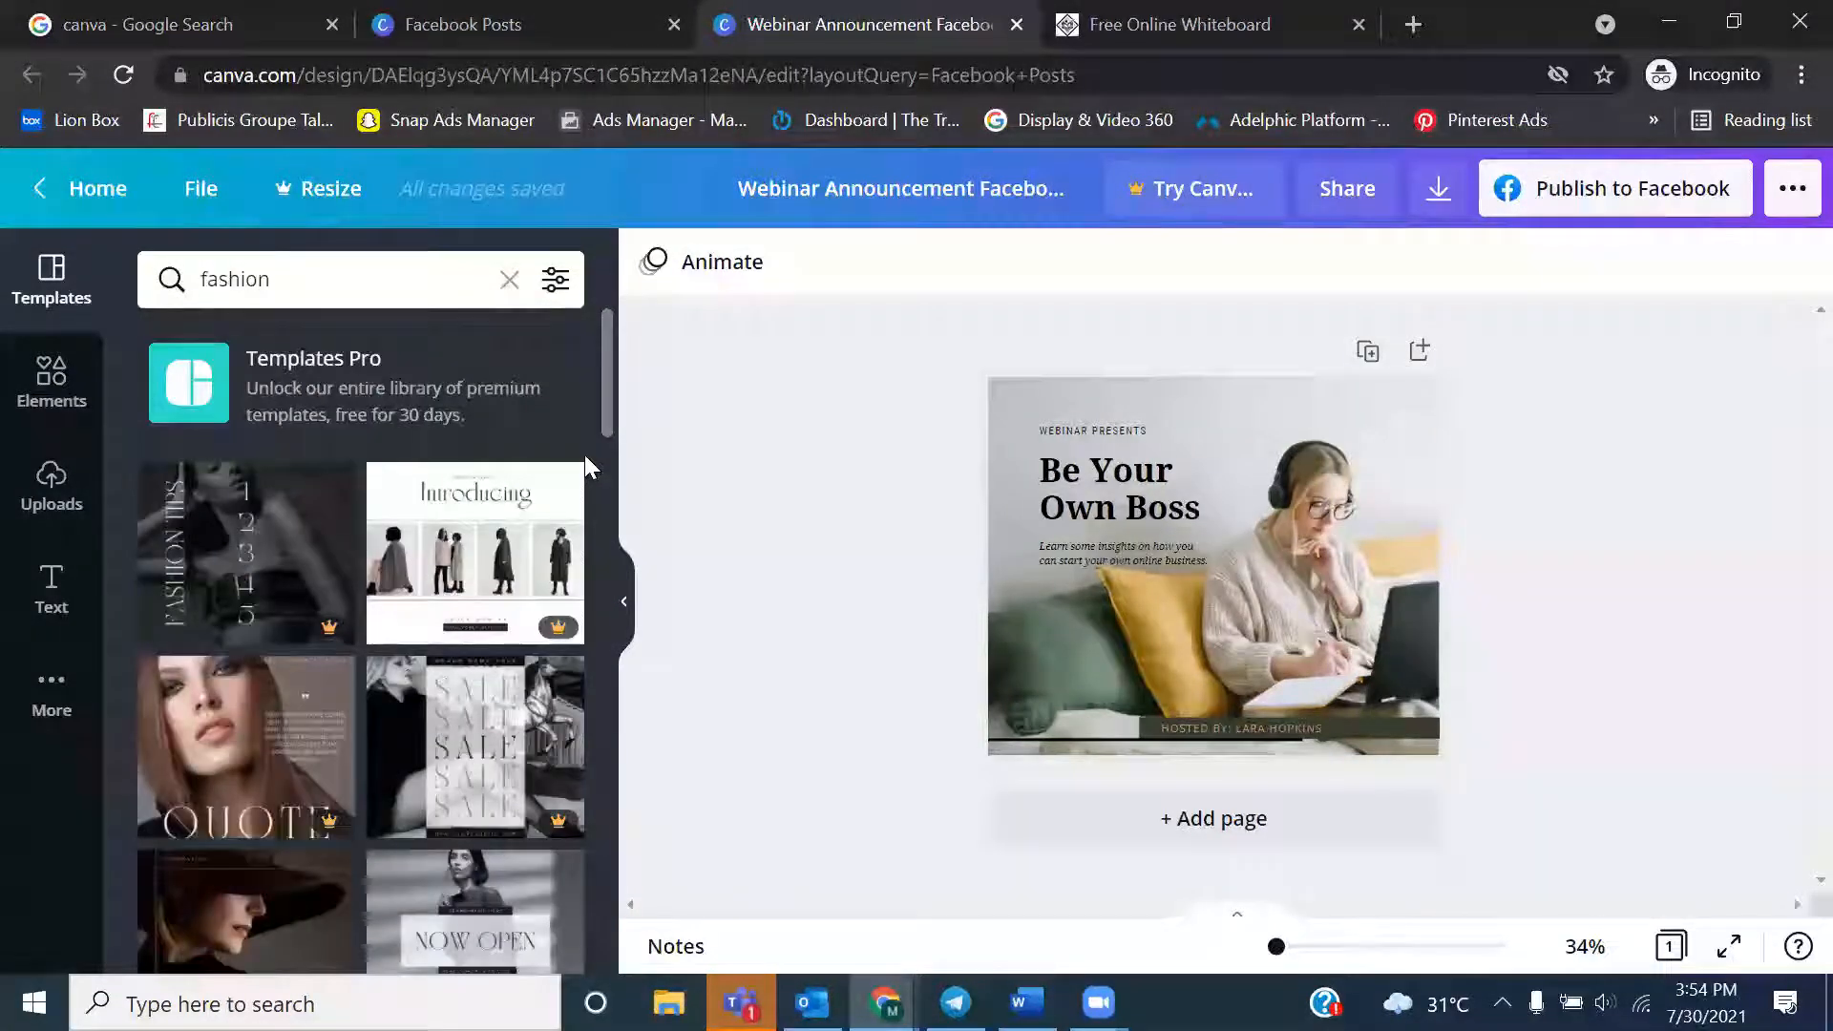
Replace the template search term with "watch" and look over the matching designs
{"action": "left_click", "coordinate": [307, 283]}
{"action": "key", "text": "BackSpace"}
{"action": "type", "text": "watch"}
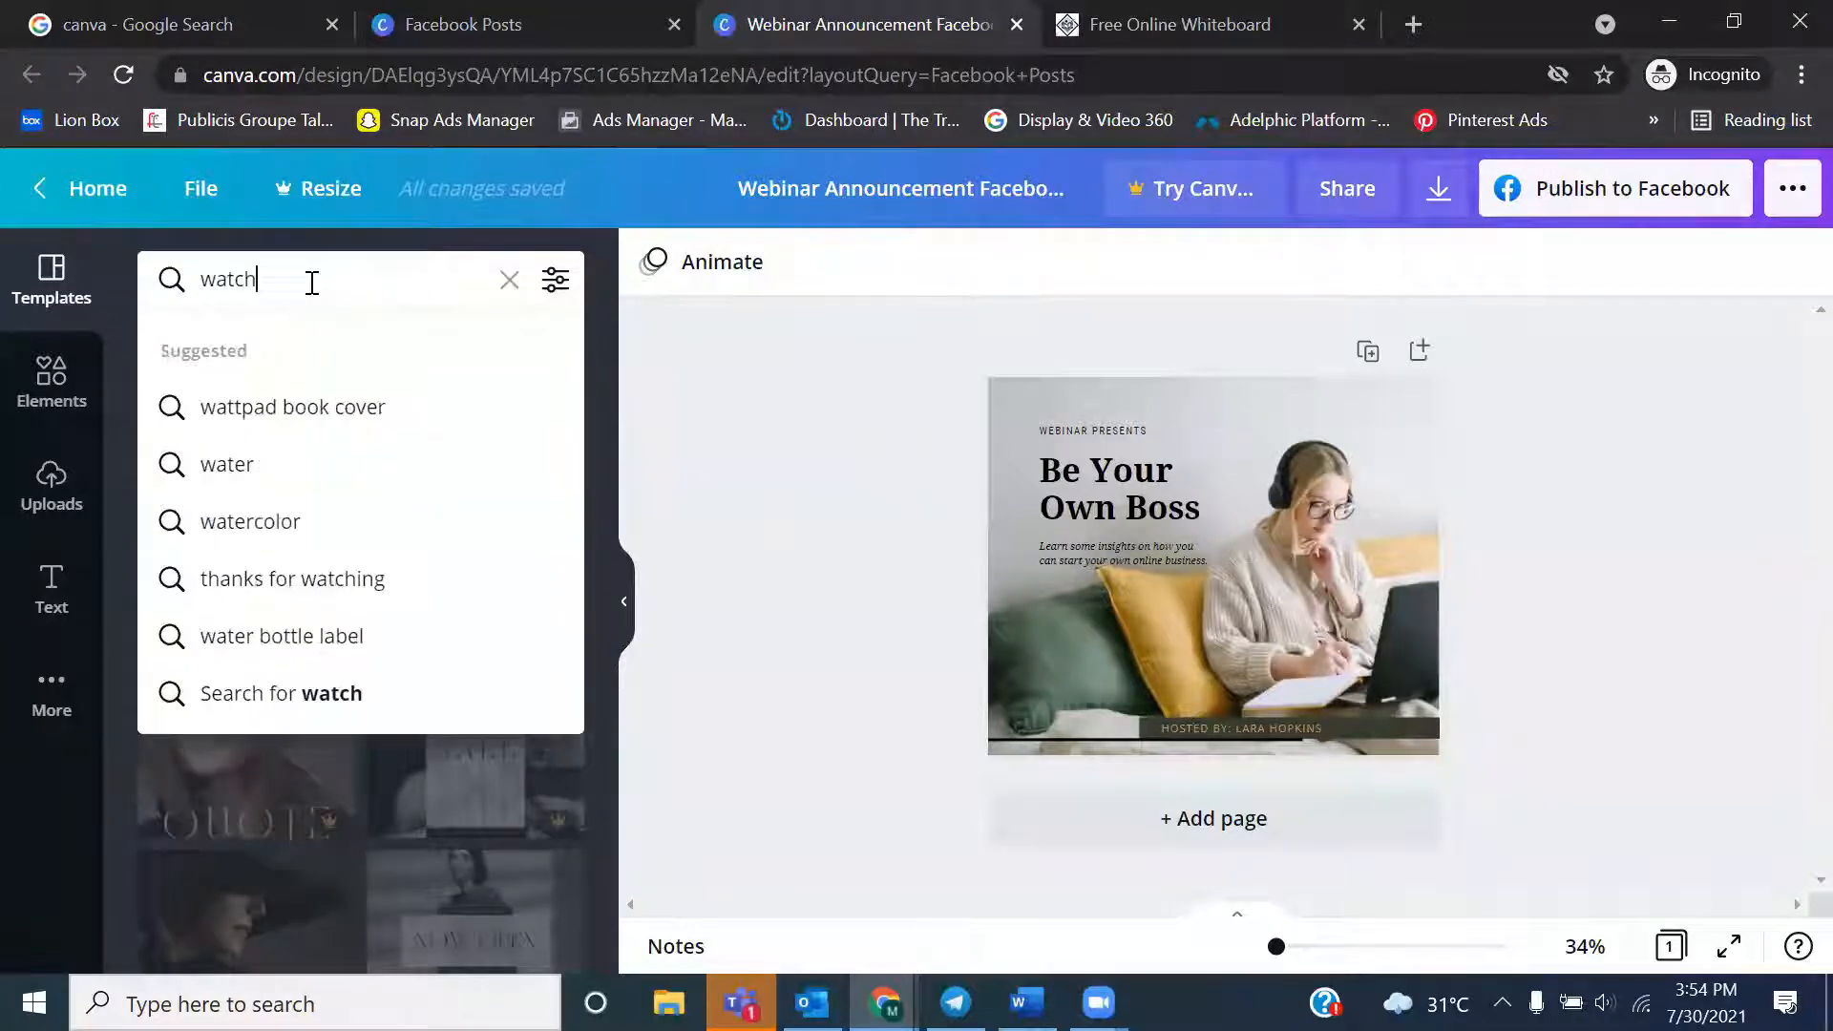
{"action": "key", "text": "Return"}
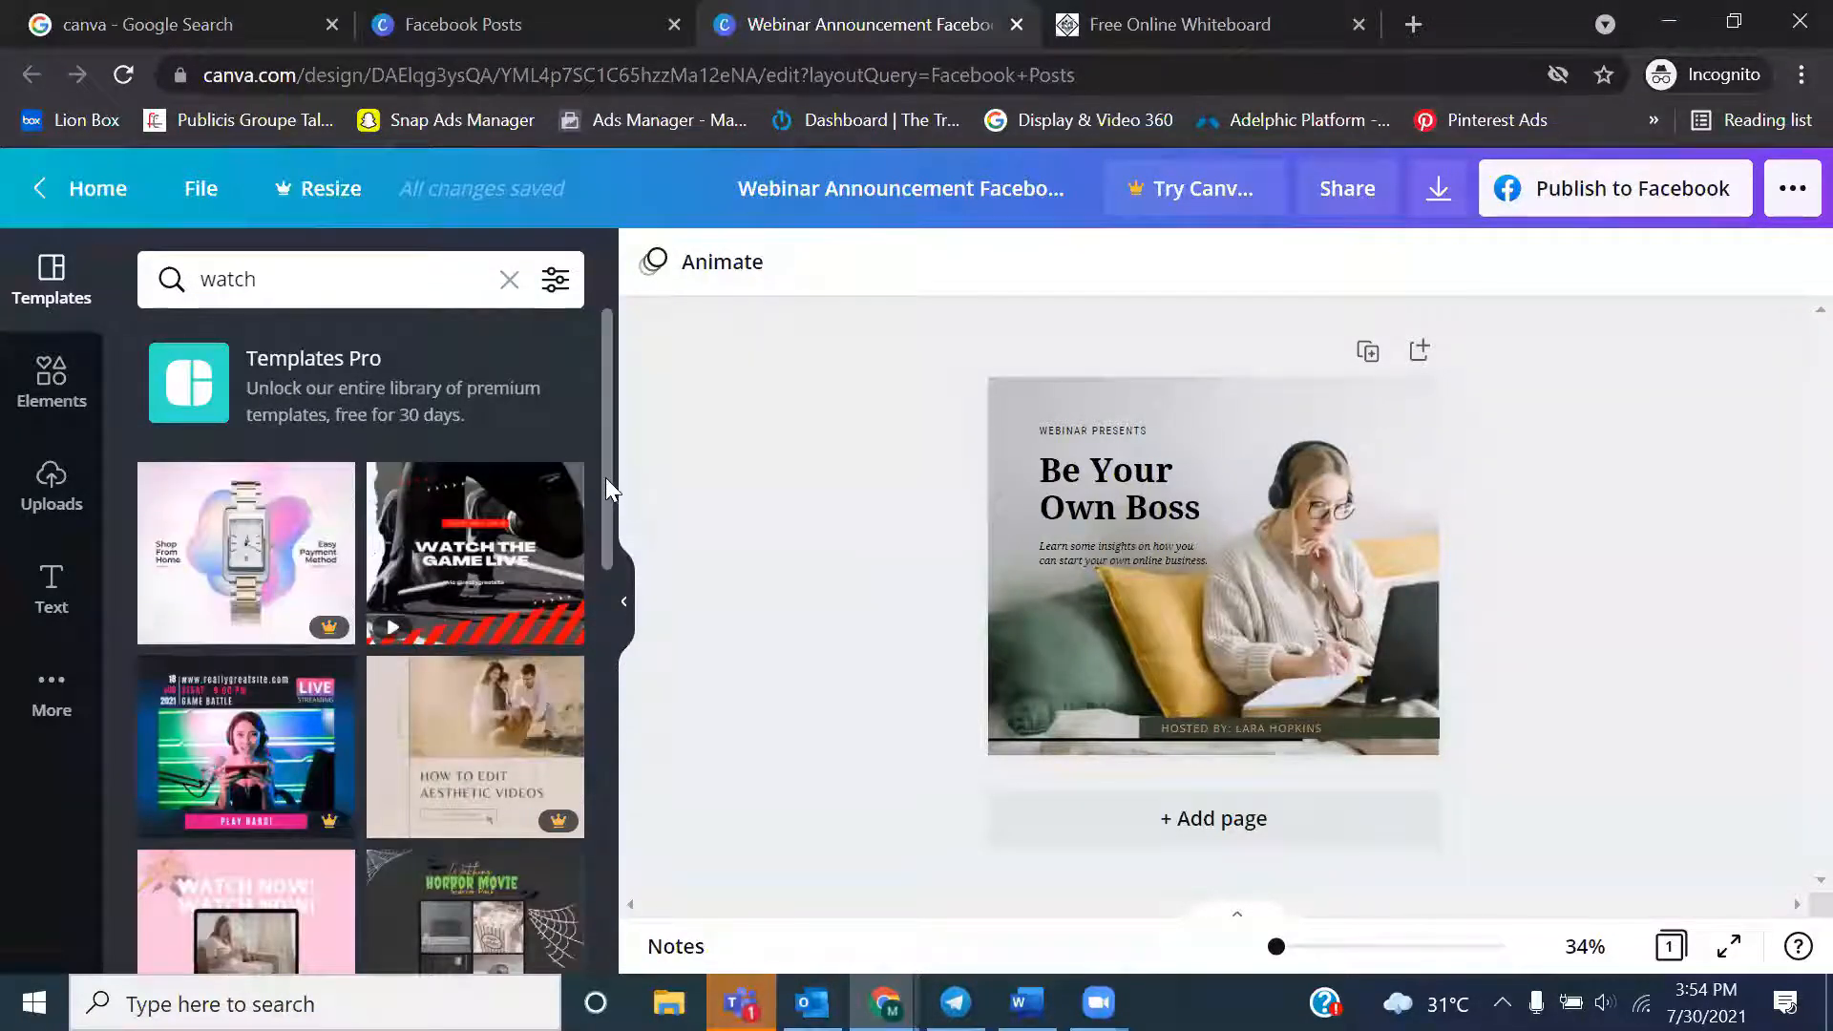
{"action": "mouse_move", "coordinate": [606, 483]}
{"action": "left_mouse_down"}
{"action": "mouse_move", "coordinate": [634, 802]}
{"action": "mouse_move", "coordinate": [628, 495]}
{"action": "left_mouse_up"}
Replace the template search term with "diwali" and run the suggested "diwali posters" search
{"action": "left_click", "coordinate": [307, 267]}
{"action": "double_click", "coordinate": [306, 267]}
{"action": "key", "text": "BackSpace"}
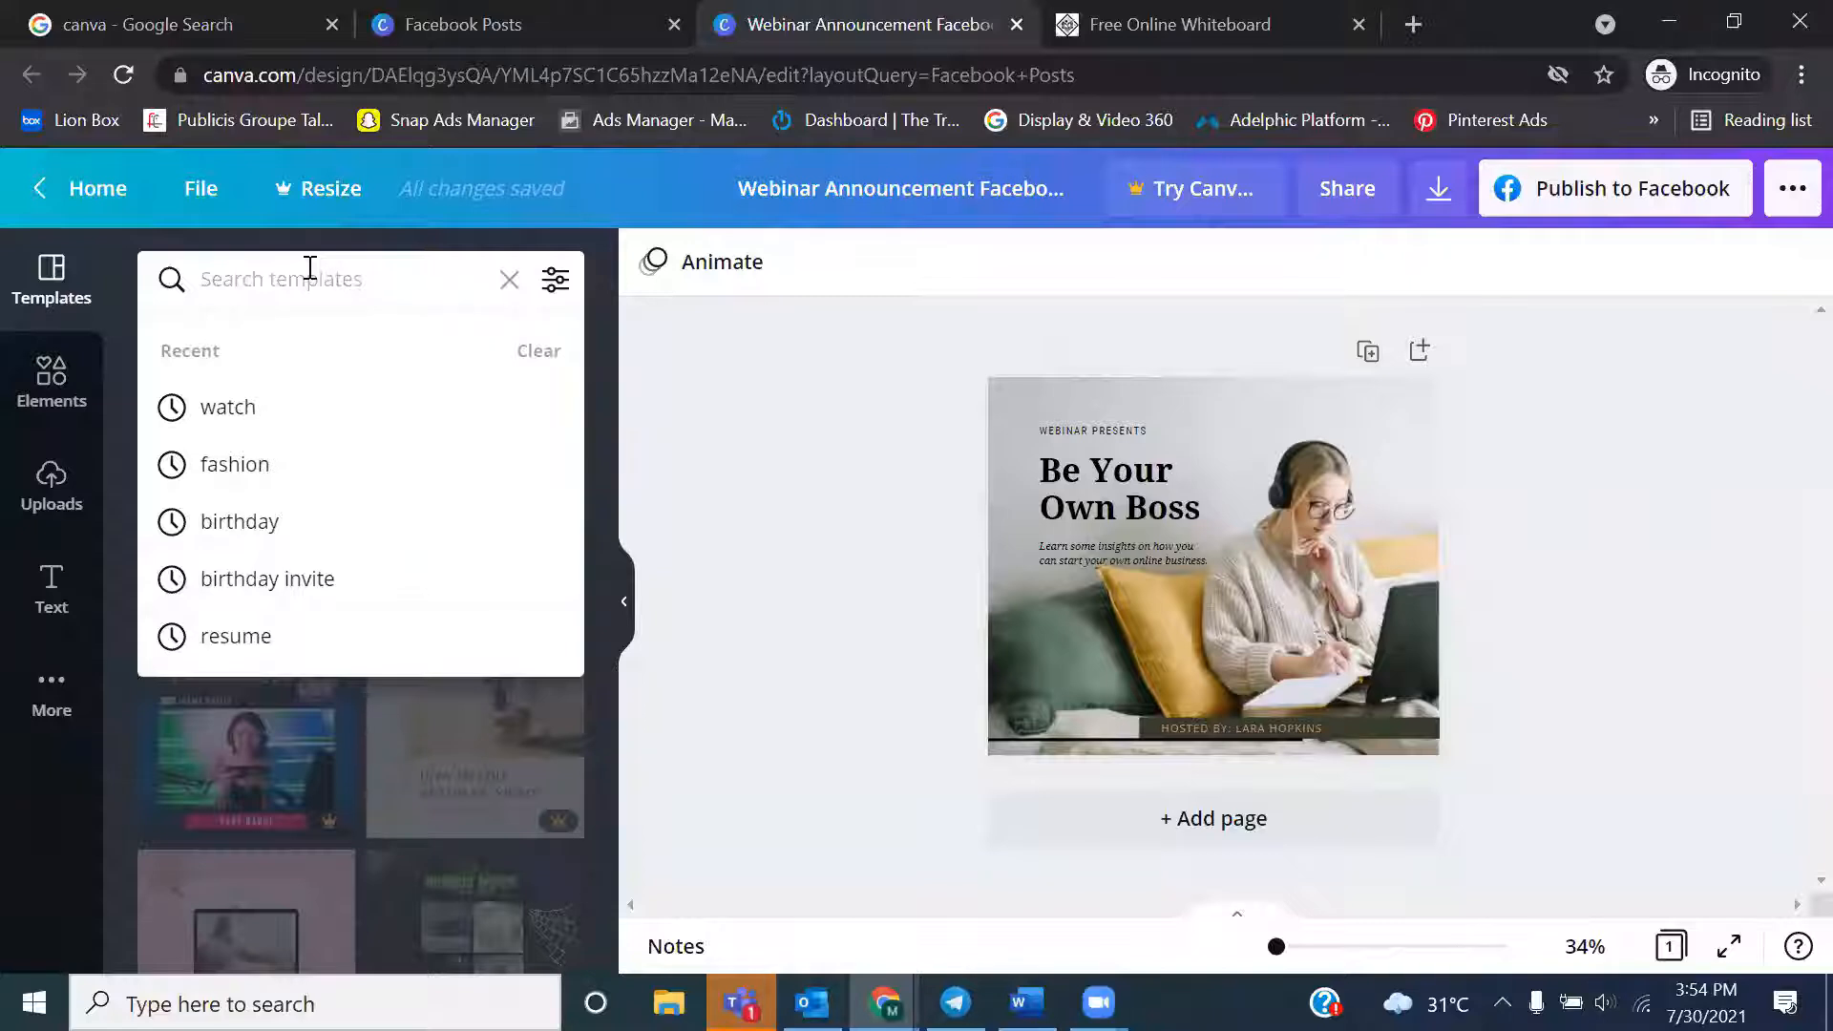
{"action": "type", "text": "dia"}
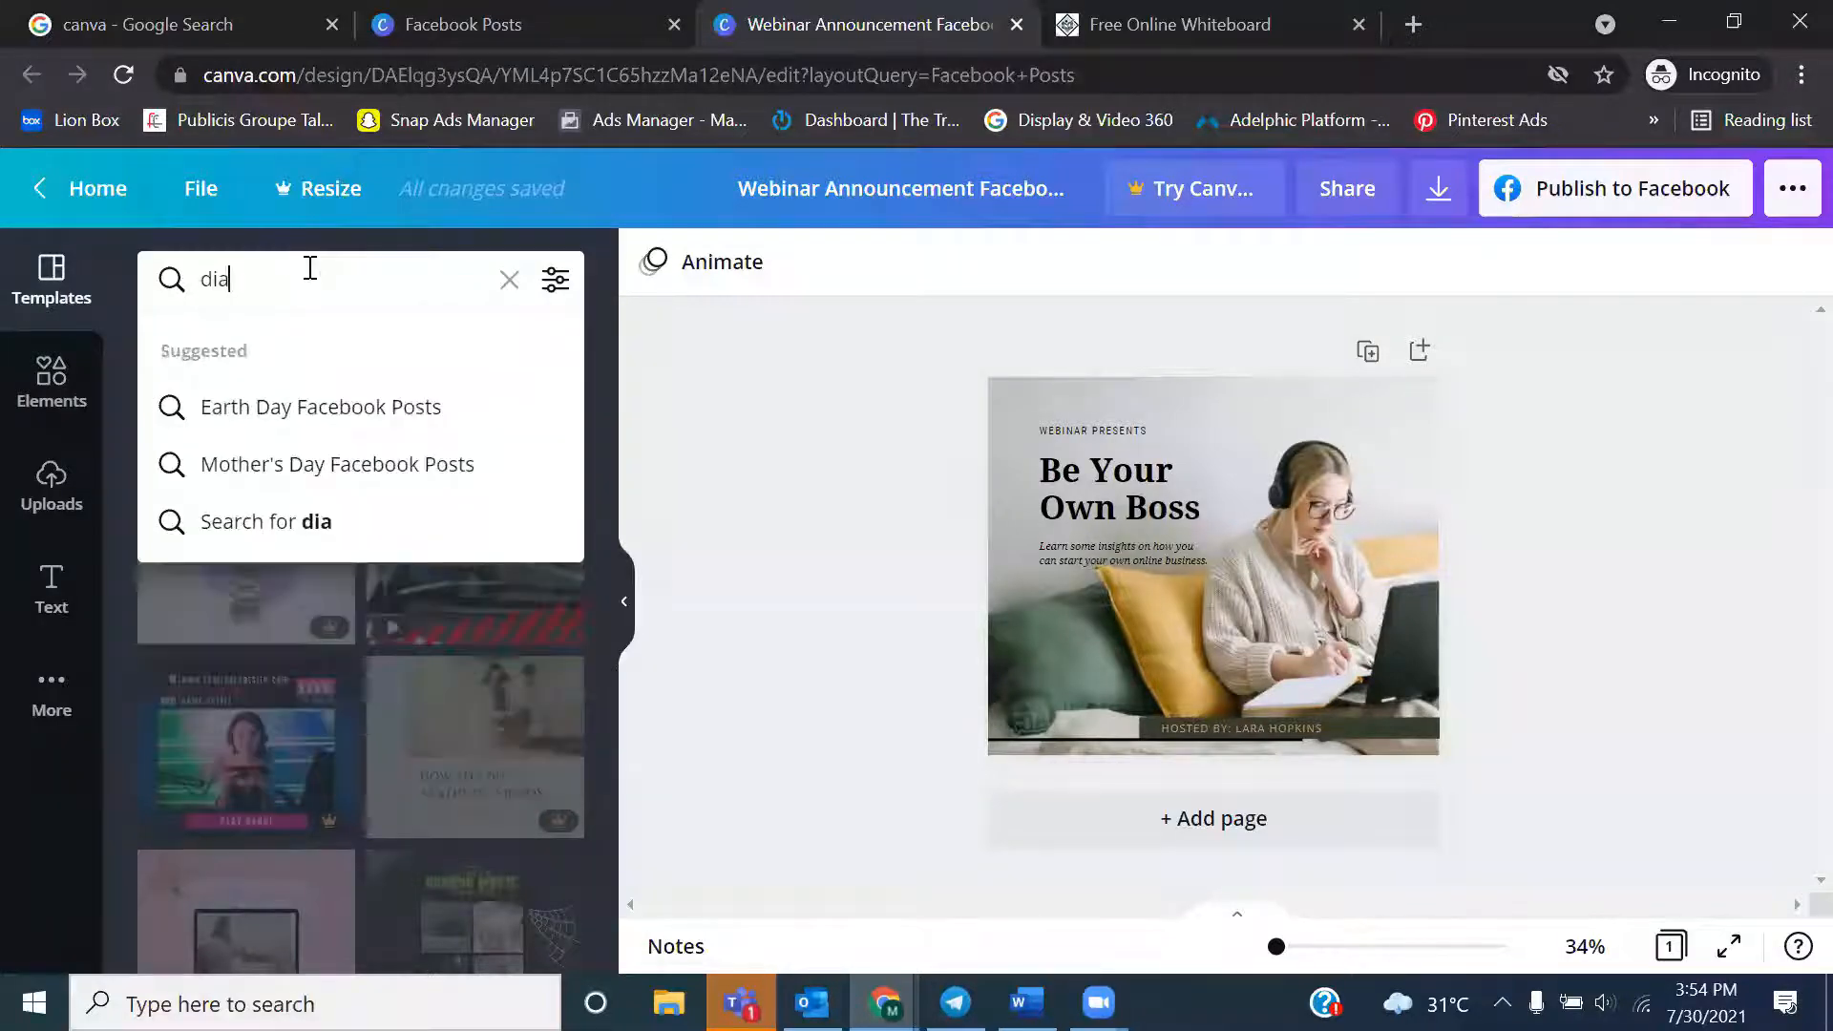
{"action": "key", "text": "BackSpace"}
{"action": "type", "text": "wali"}
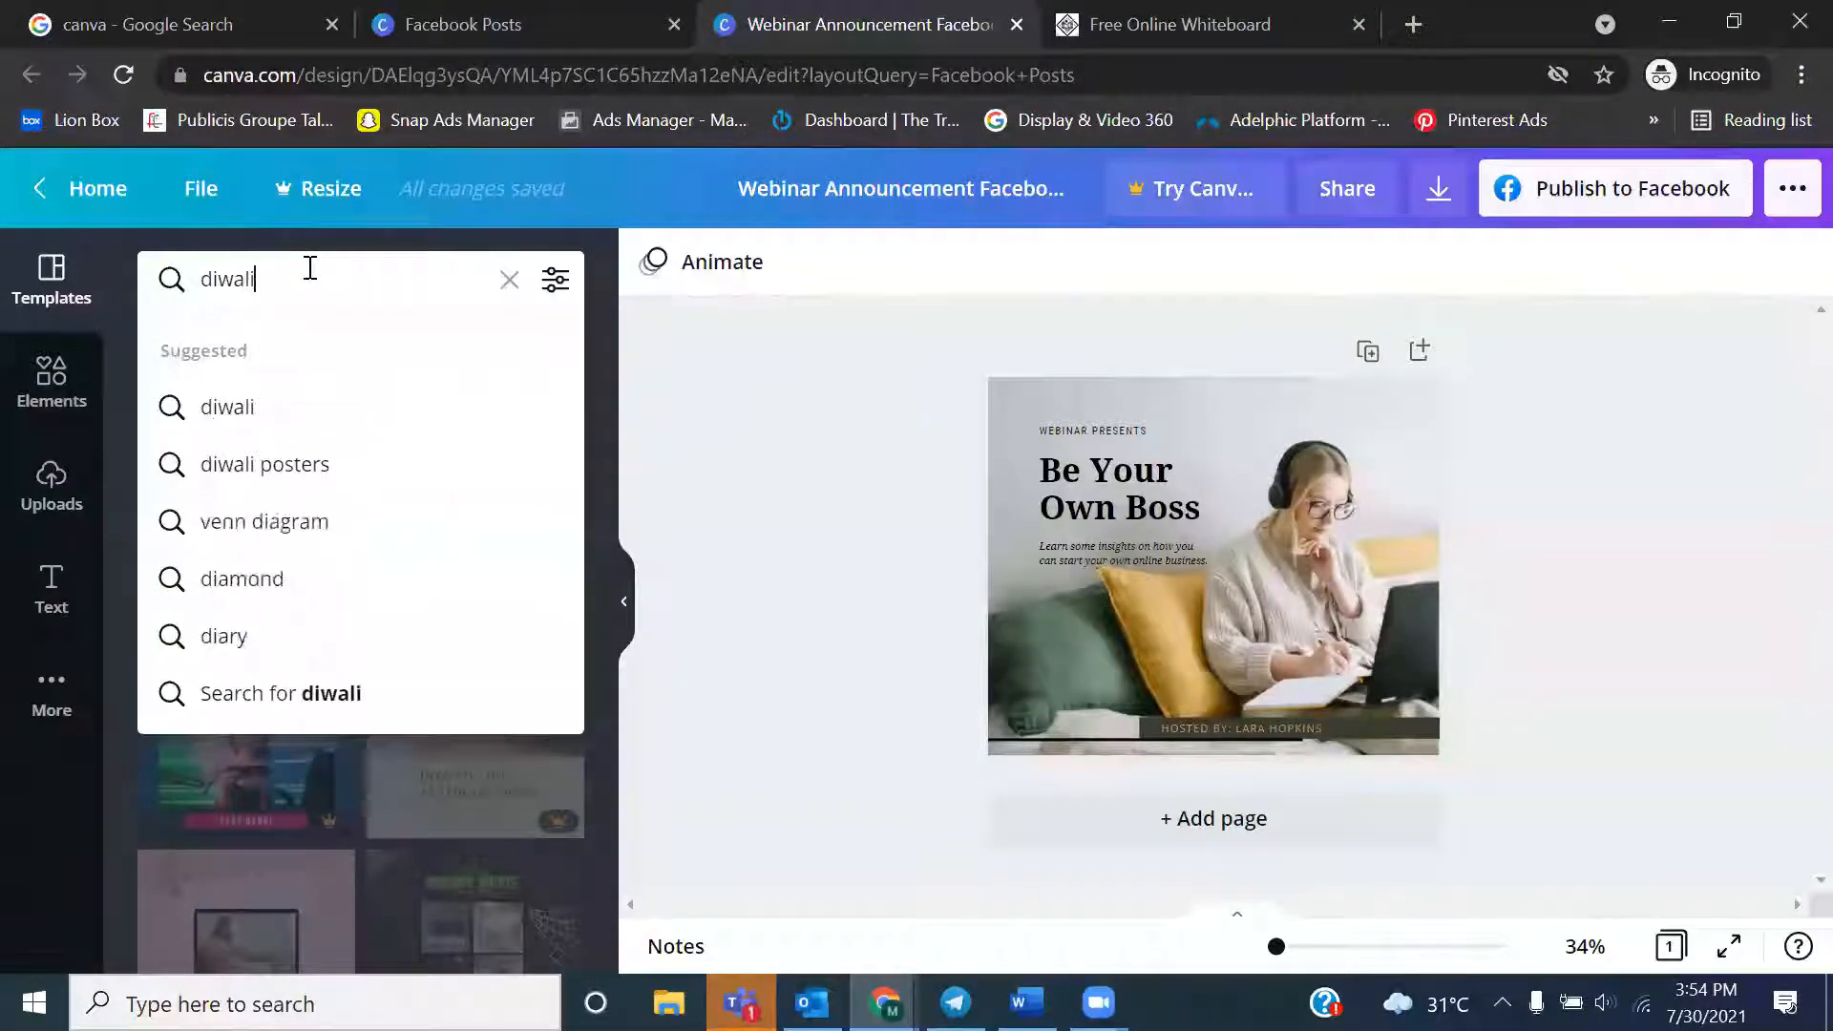
{"action": "key", "text": "Down"}
{"action": "key", "text": "Down"}
{"action": "key", "text": "Return"}
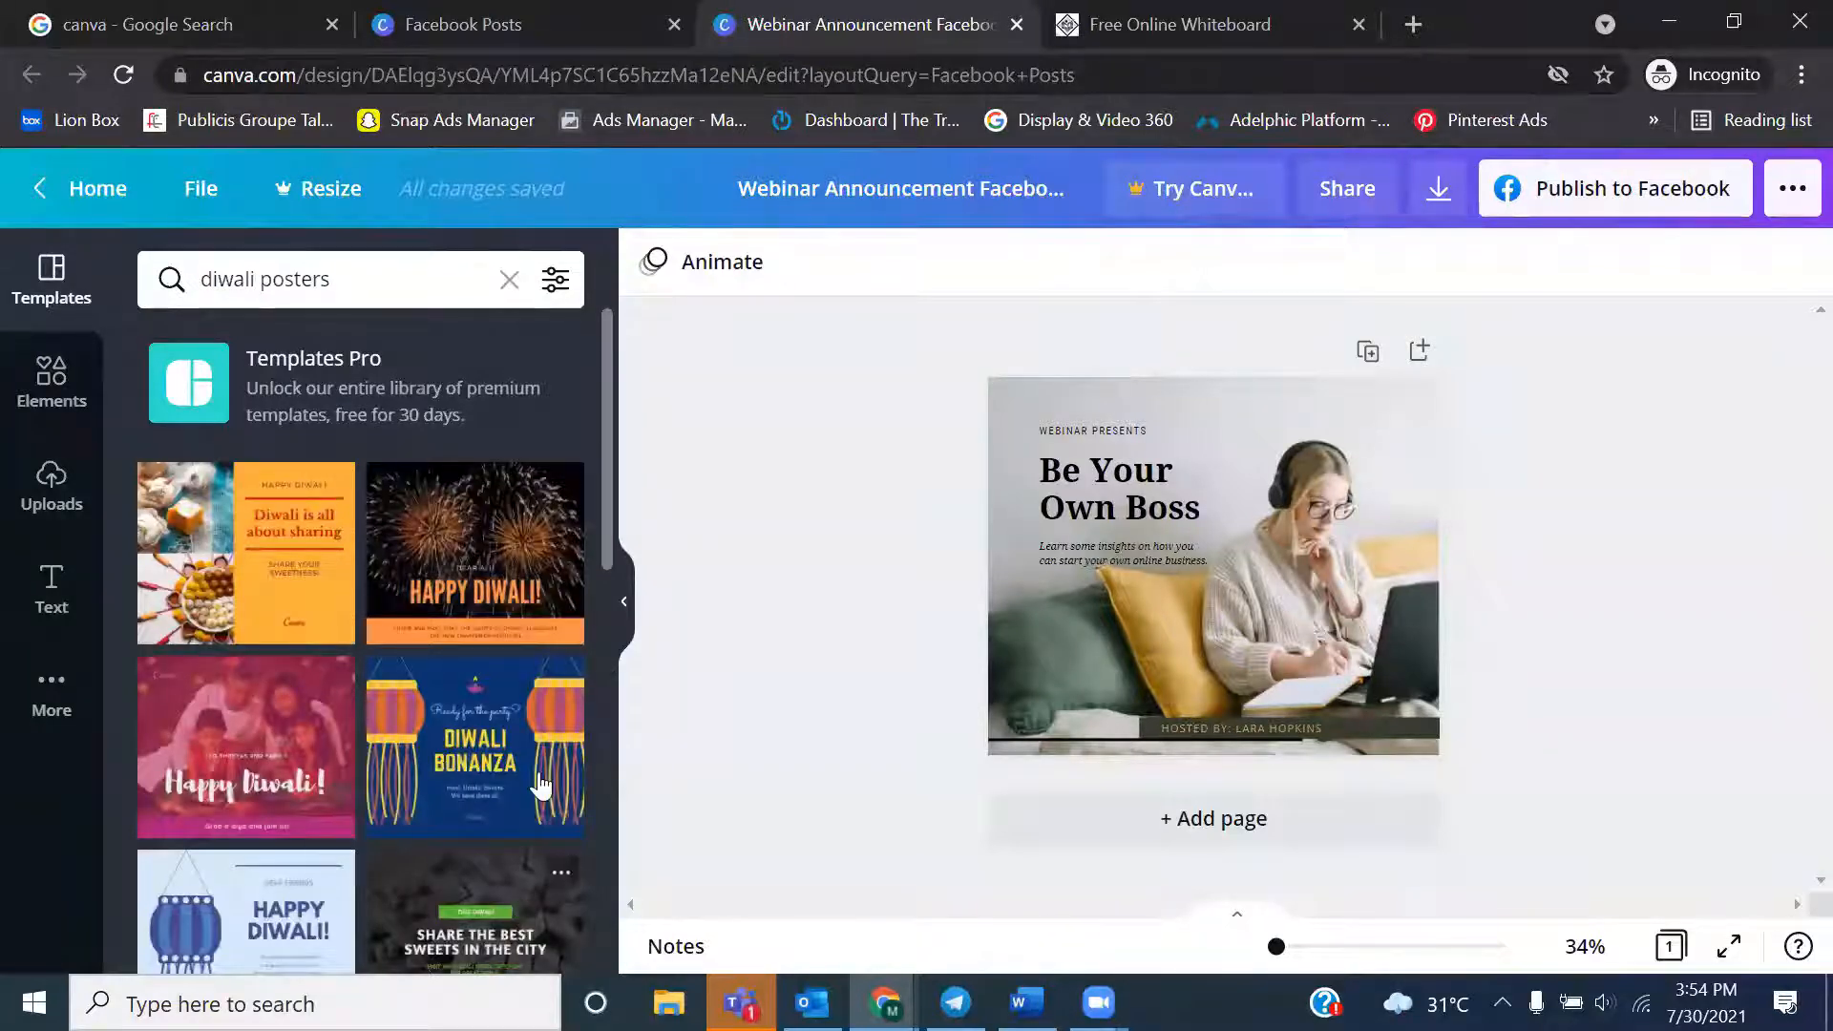
Apply the orange "Diwali is all about sharing" template to the page in place of the webinar design
{"action": "mouse_move", "coordinate": [605, 570]}
{"action": "left_mouse_down"}
{"action": "mouse_move", "coordinate": [609, 625]}
{"action": "mouse_move", "coordinate": [611, 569]}
{"action": "left_mouse_up"}
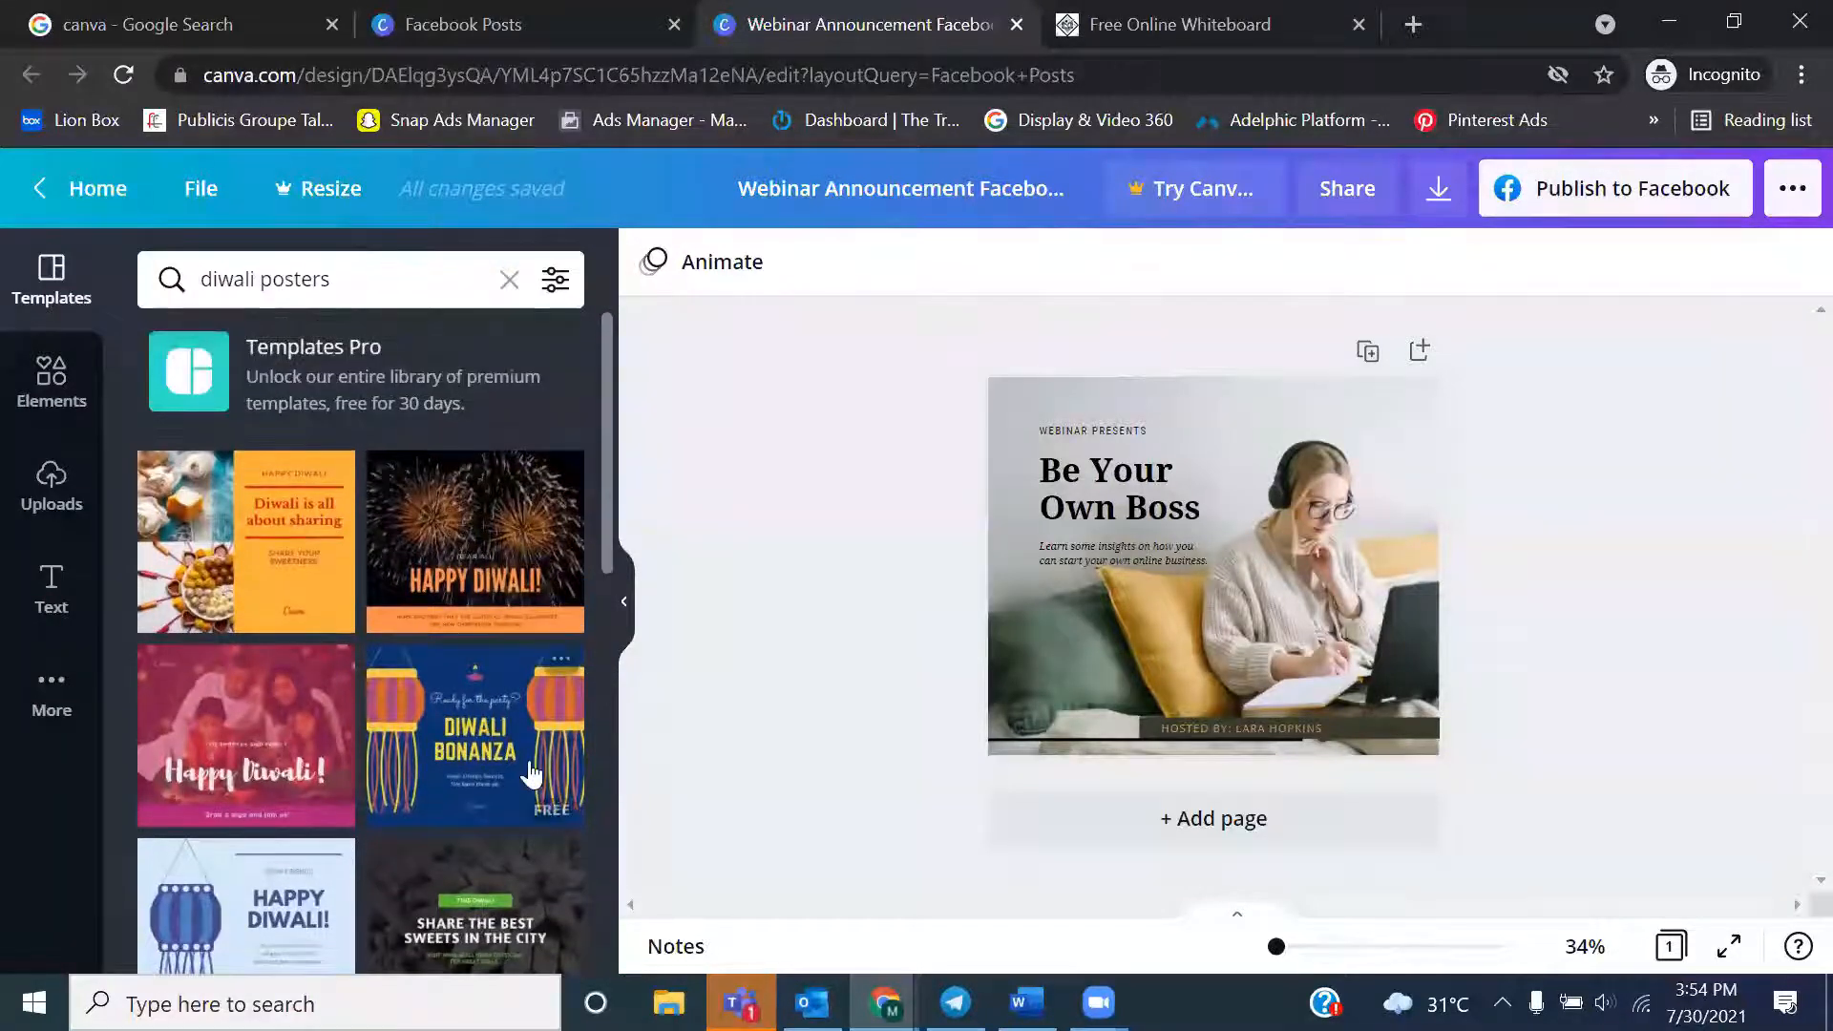
{"action": "left_click", "coordinate": [266, 592]}
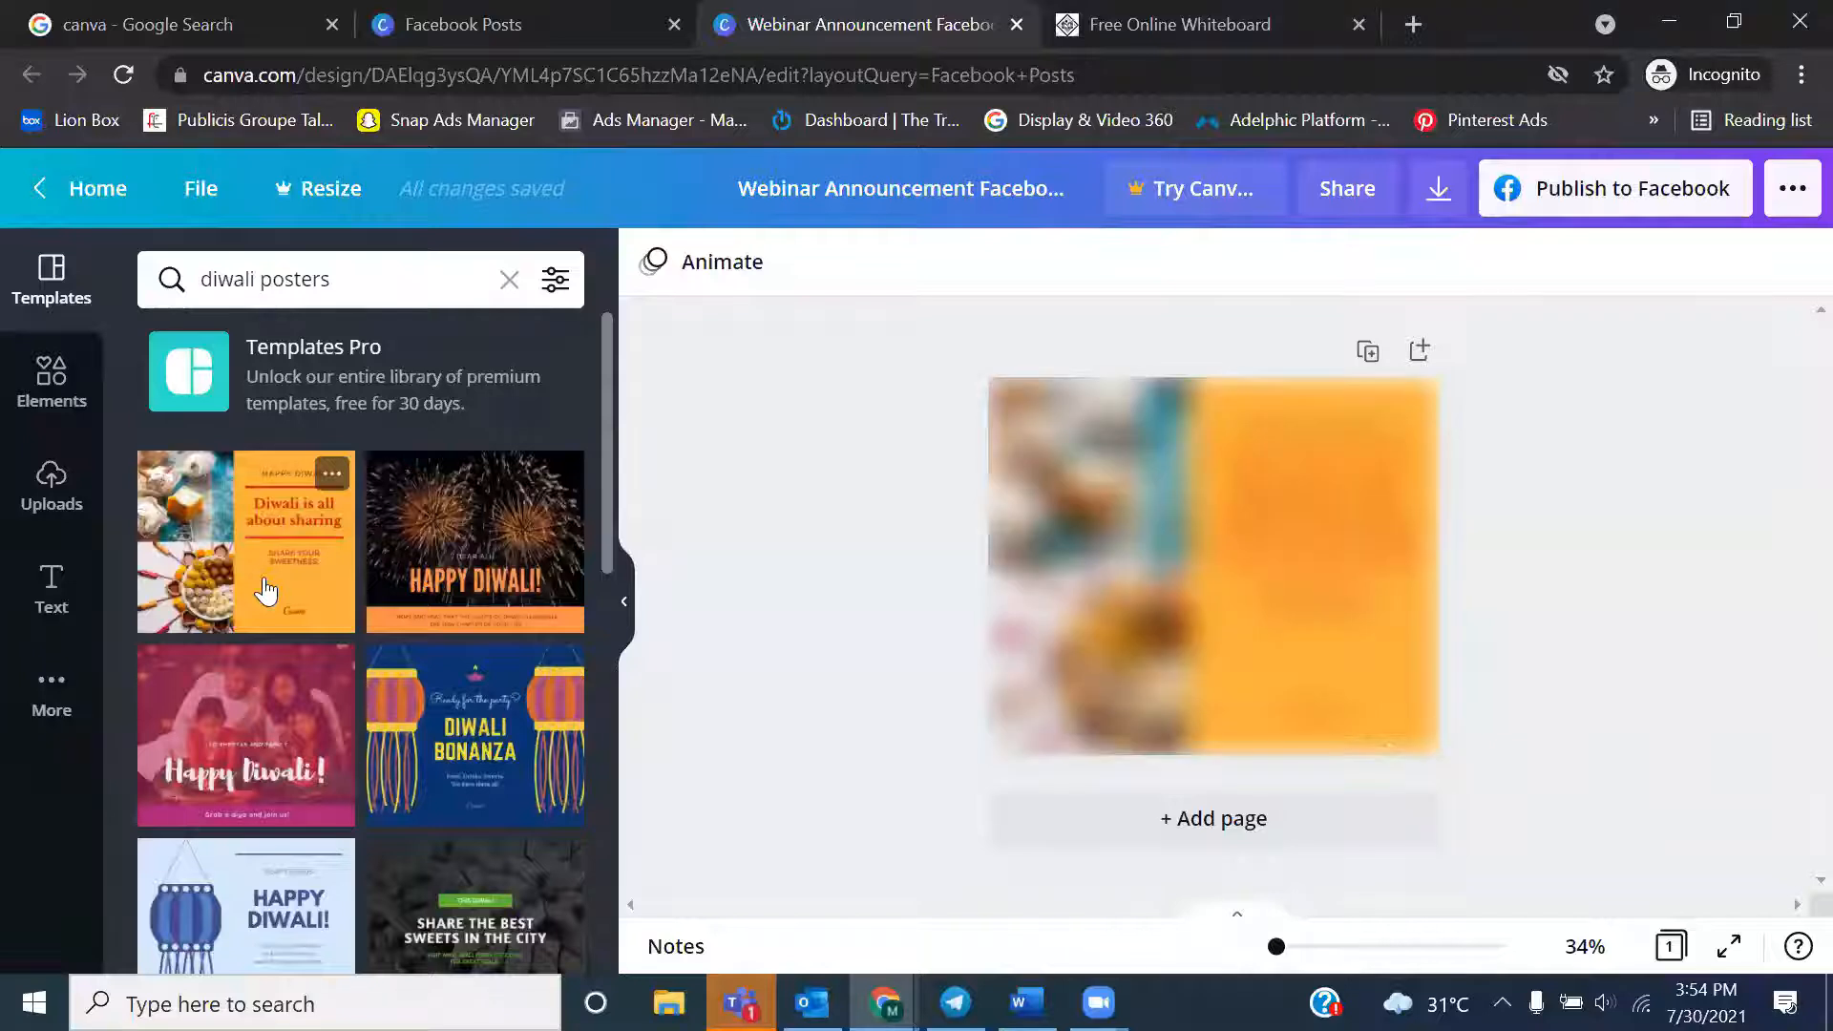
{"action": "left_click", "coordinate": [1161, 578]}
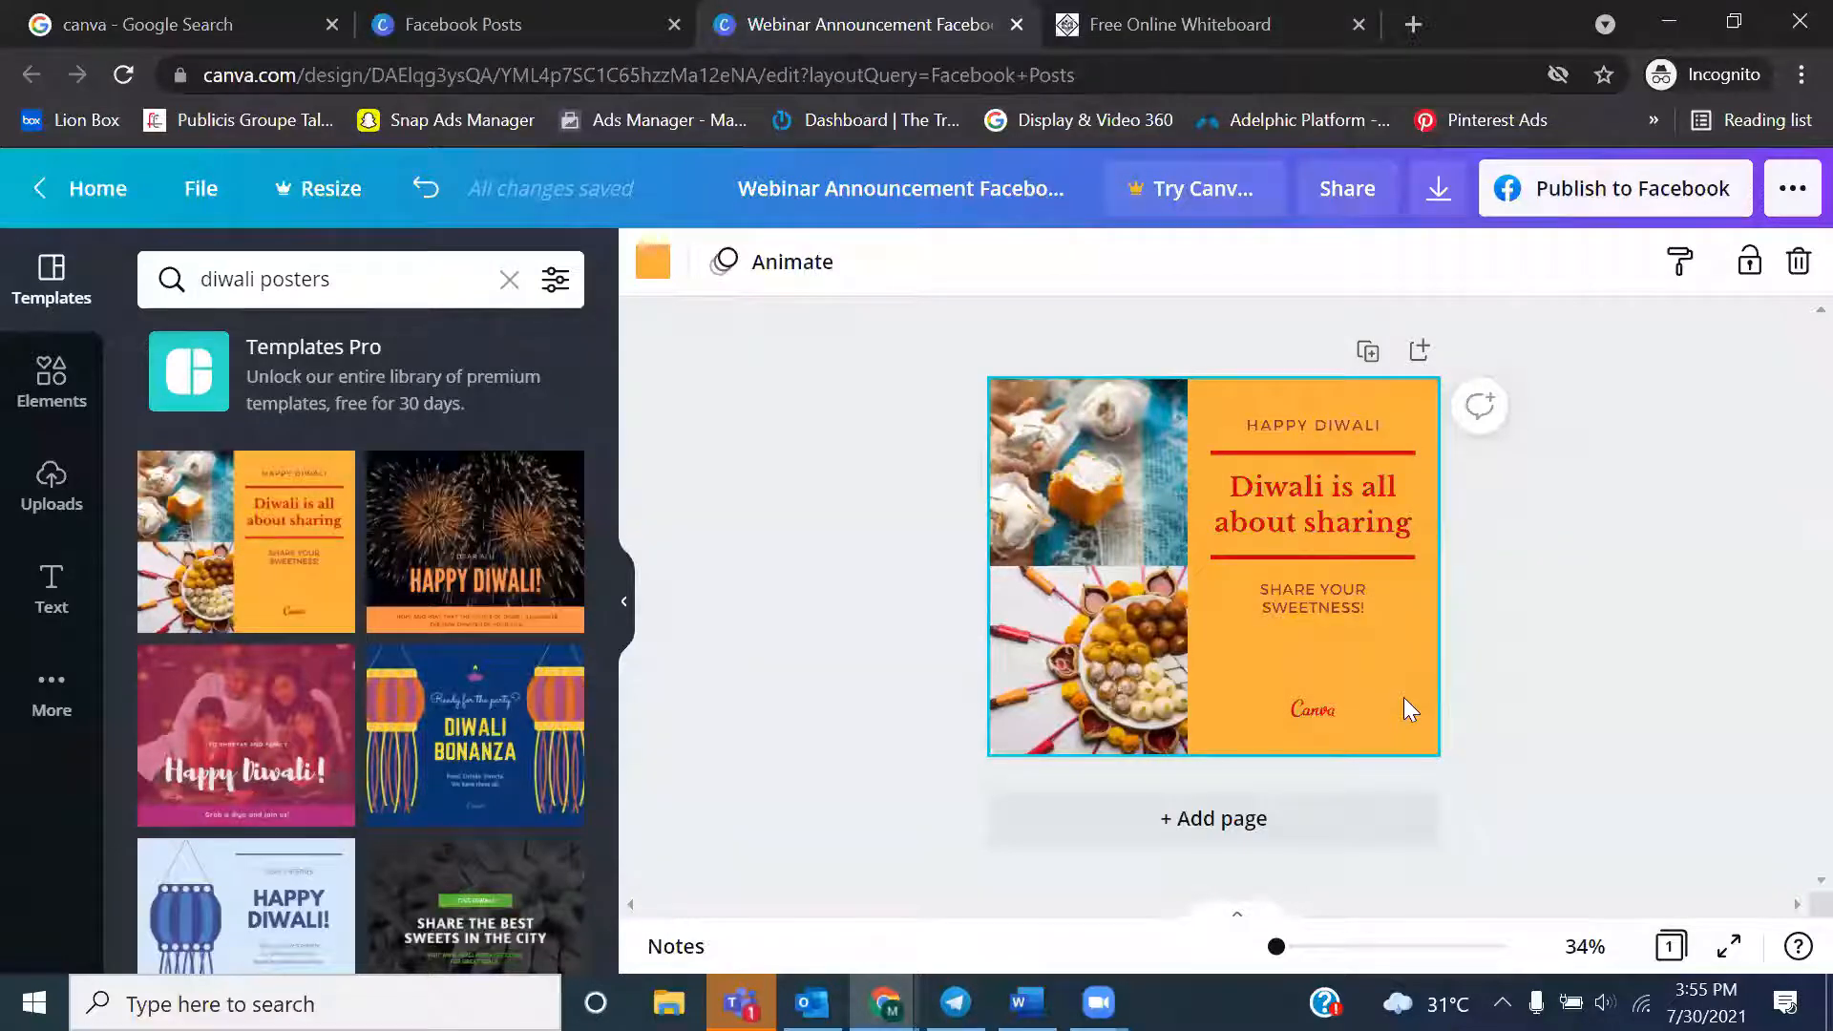
Select the lower sweets photo and the grouped Diwali text to examine their editing options, dismiss the ungrouping tip and deselect
{"action": "left_click", "coordinate": [1036, 690]}
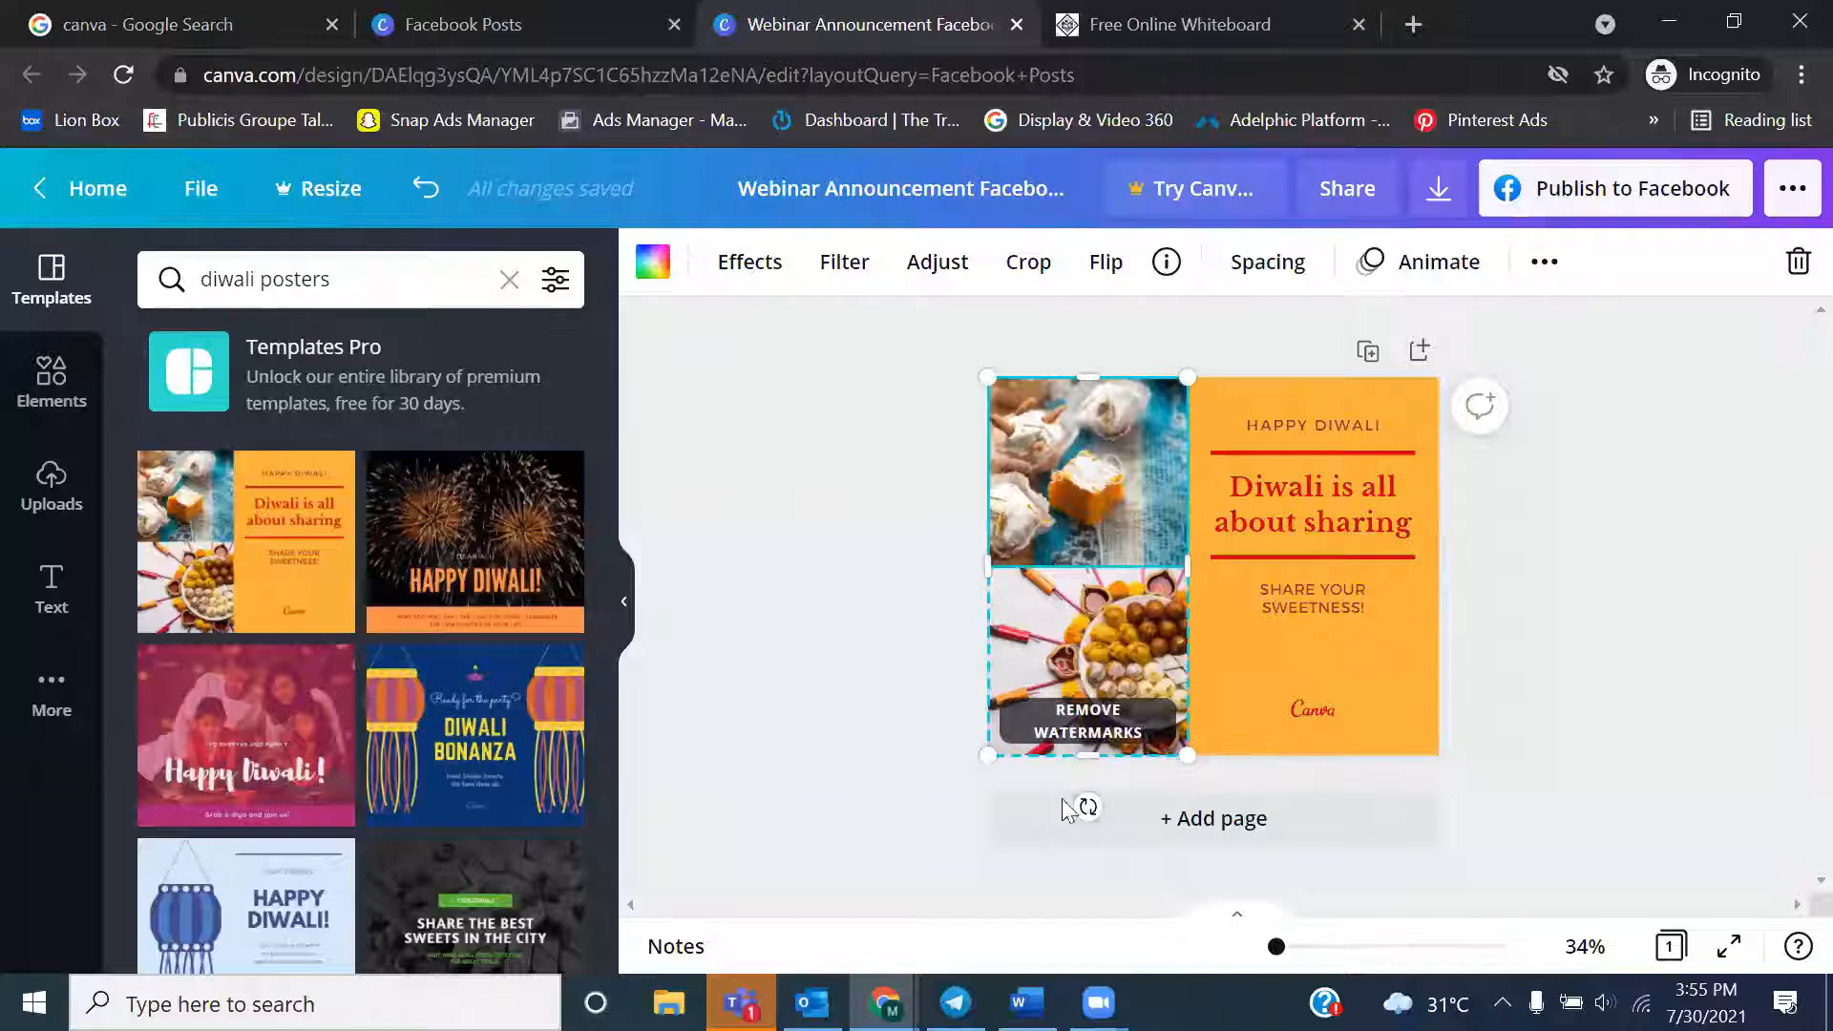
{"action": "left_click", "coordinate": [1314, 550]}
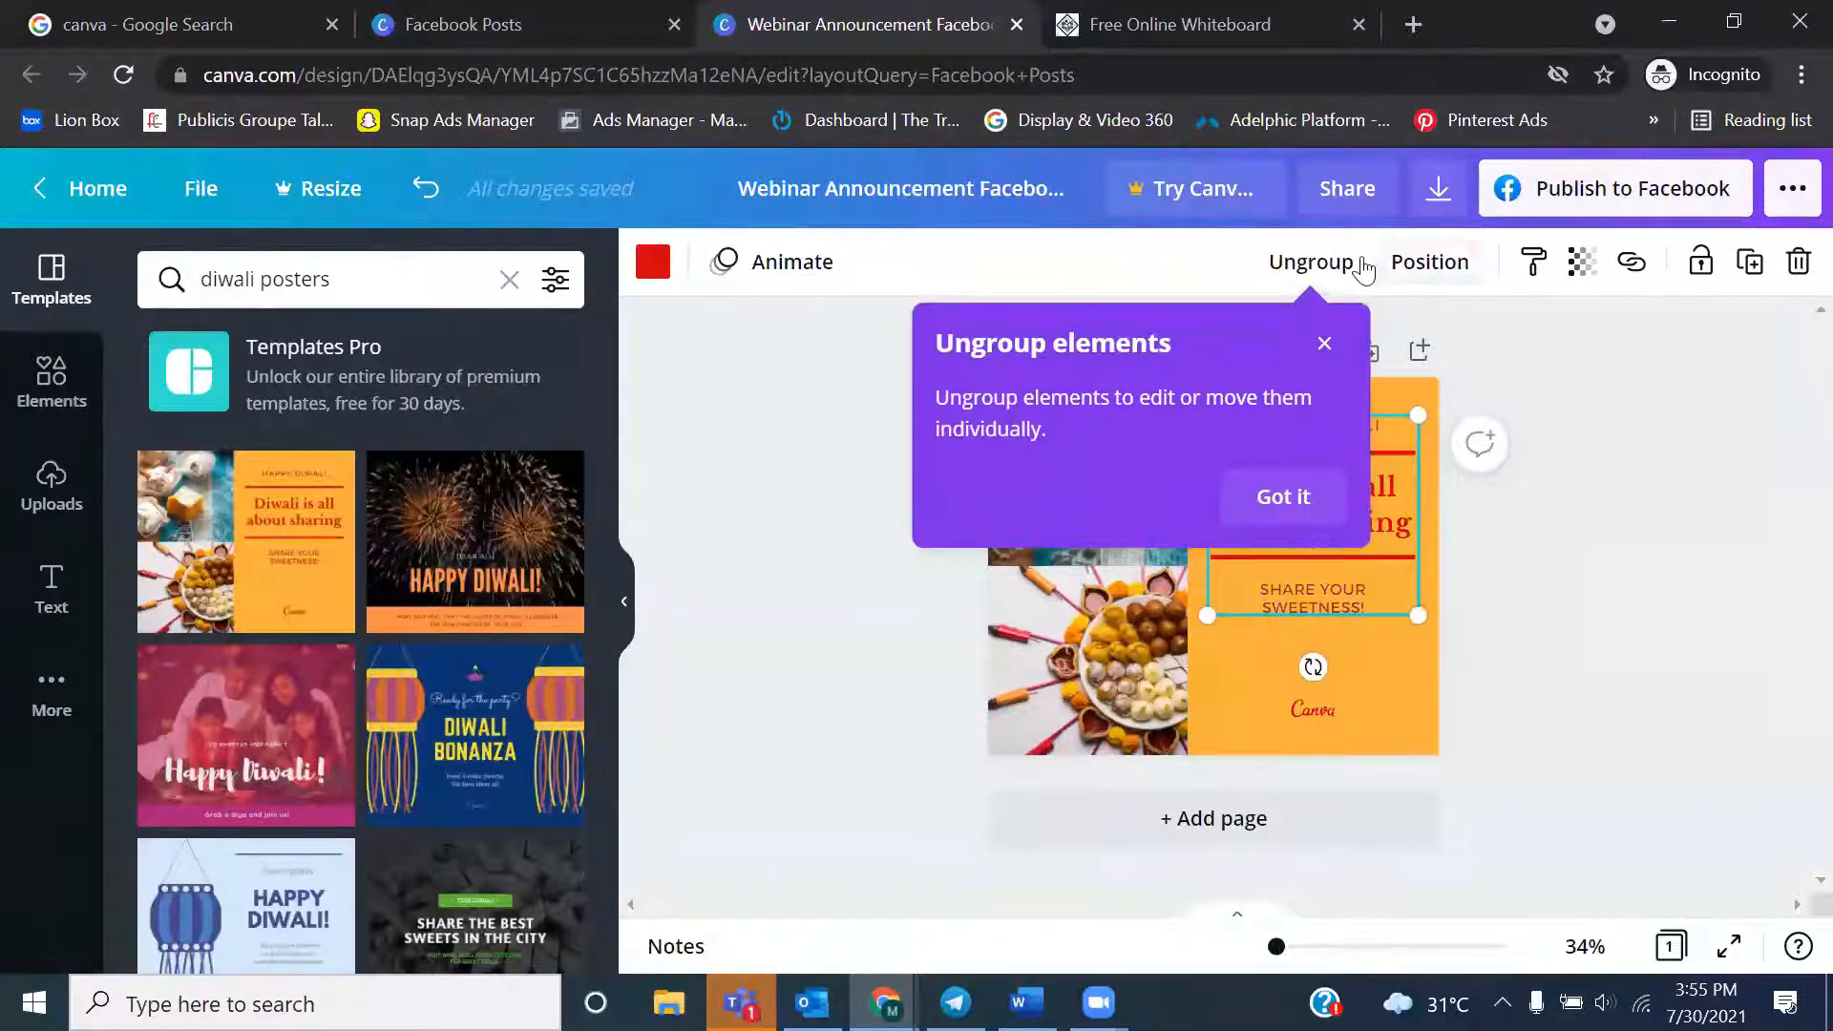
{"action": "left_click", "coordinate": [1330, 344]}
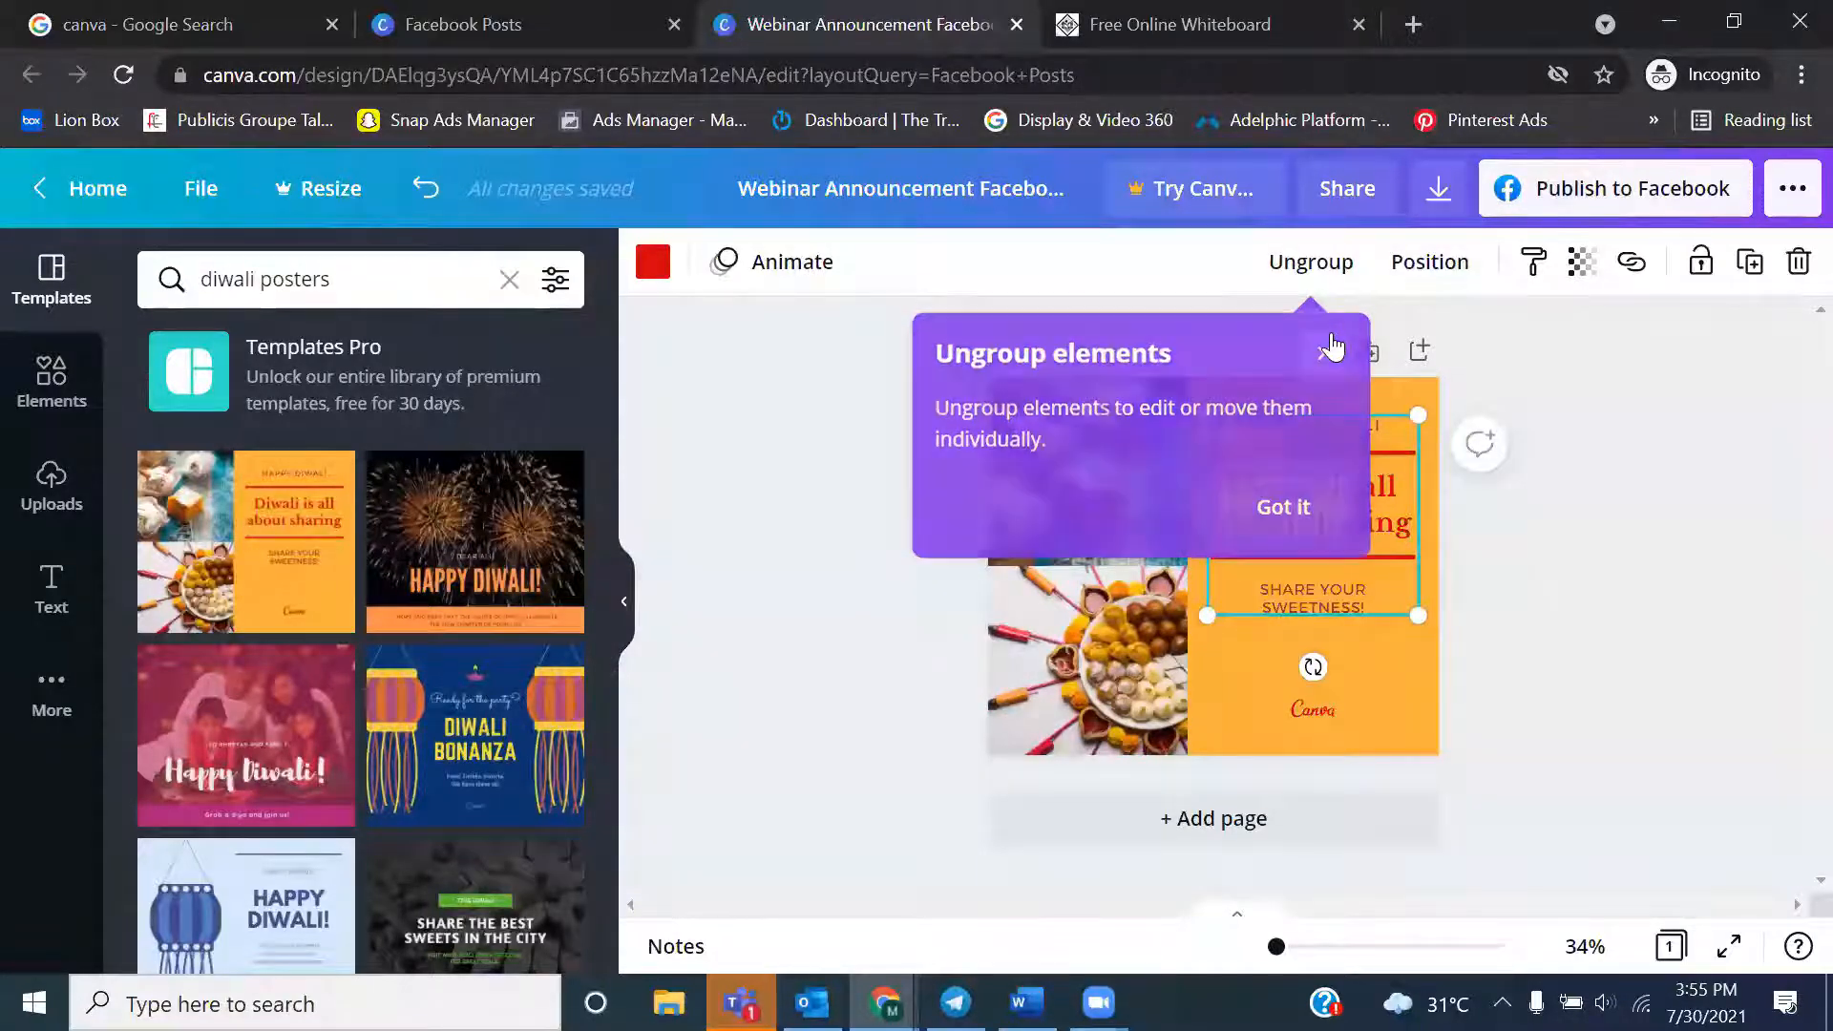
{"action": "left_click", "coordinate": [1545, 613]}
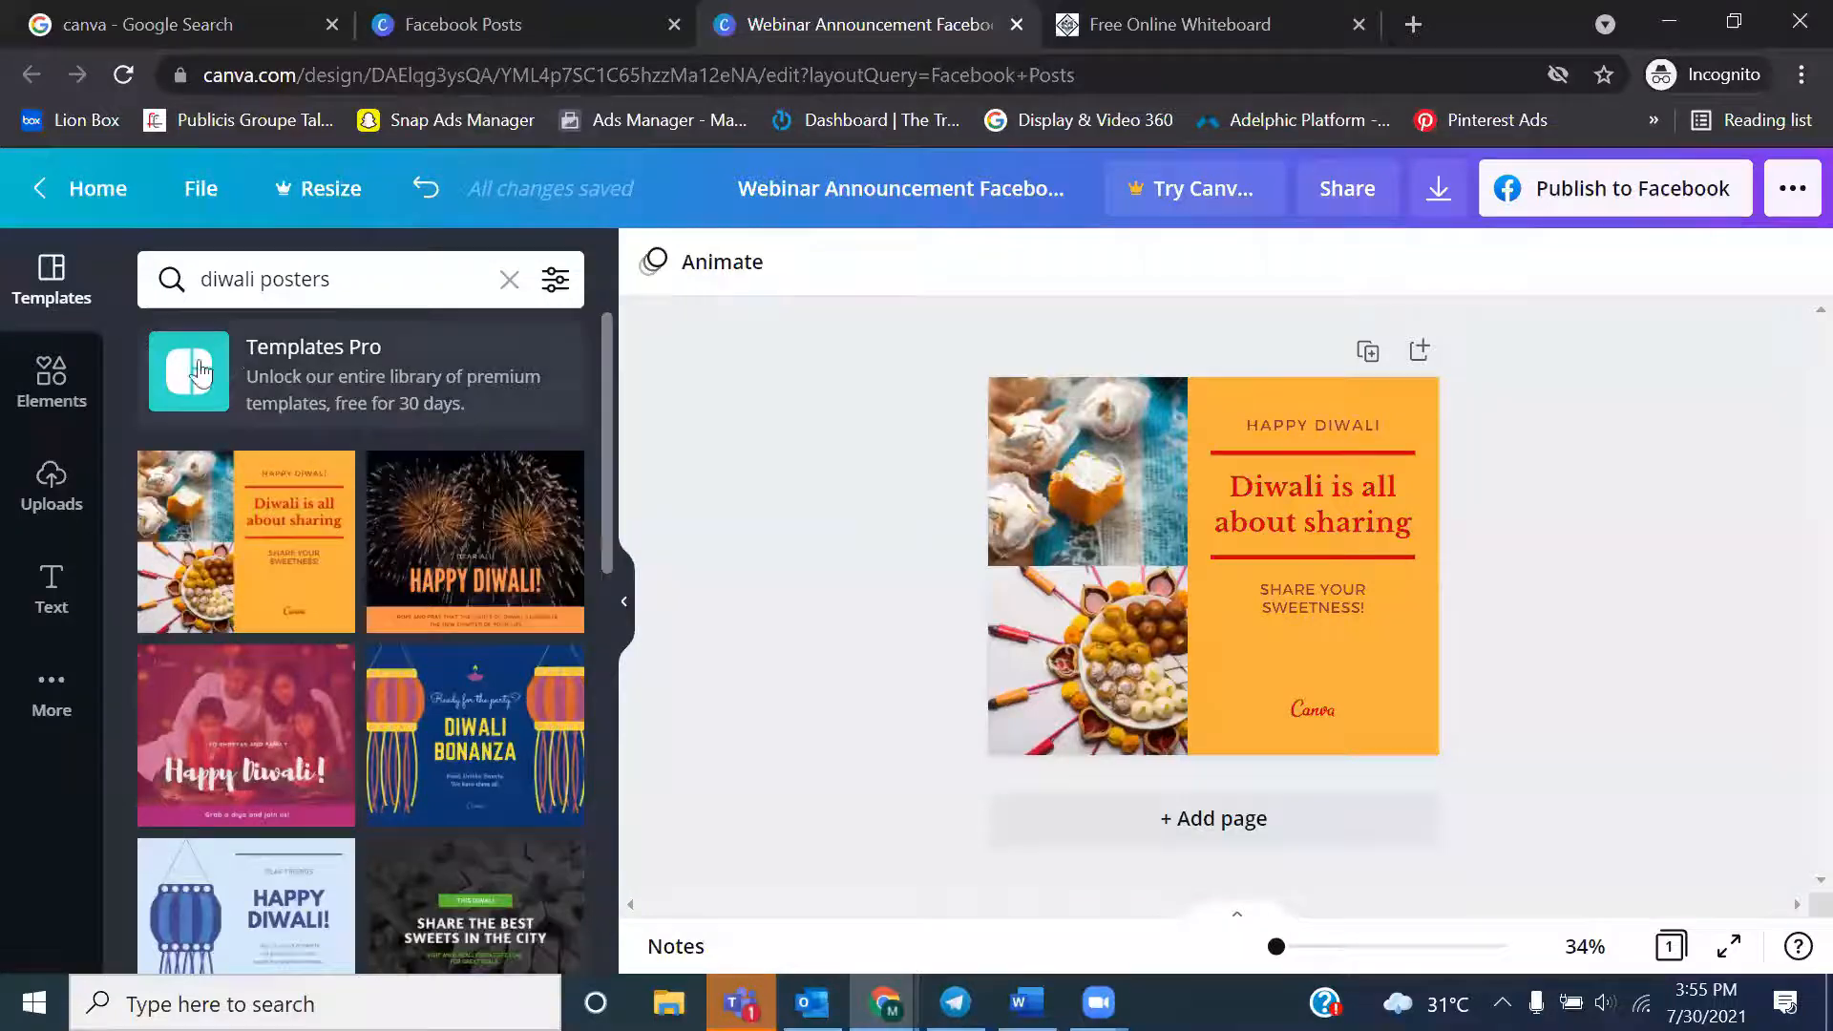
Open the Elements library and browse its suggested search categories, such as backgrounds, food and business
{"action": "left_click", "coordinate": [67, 407]}
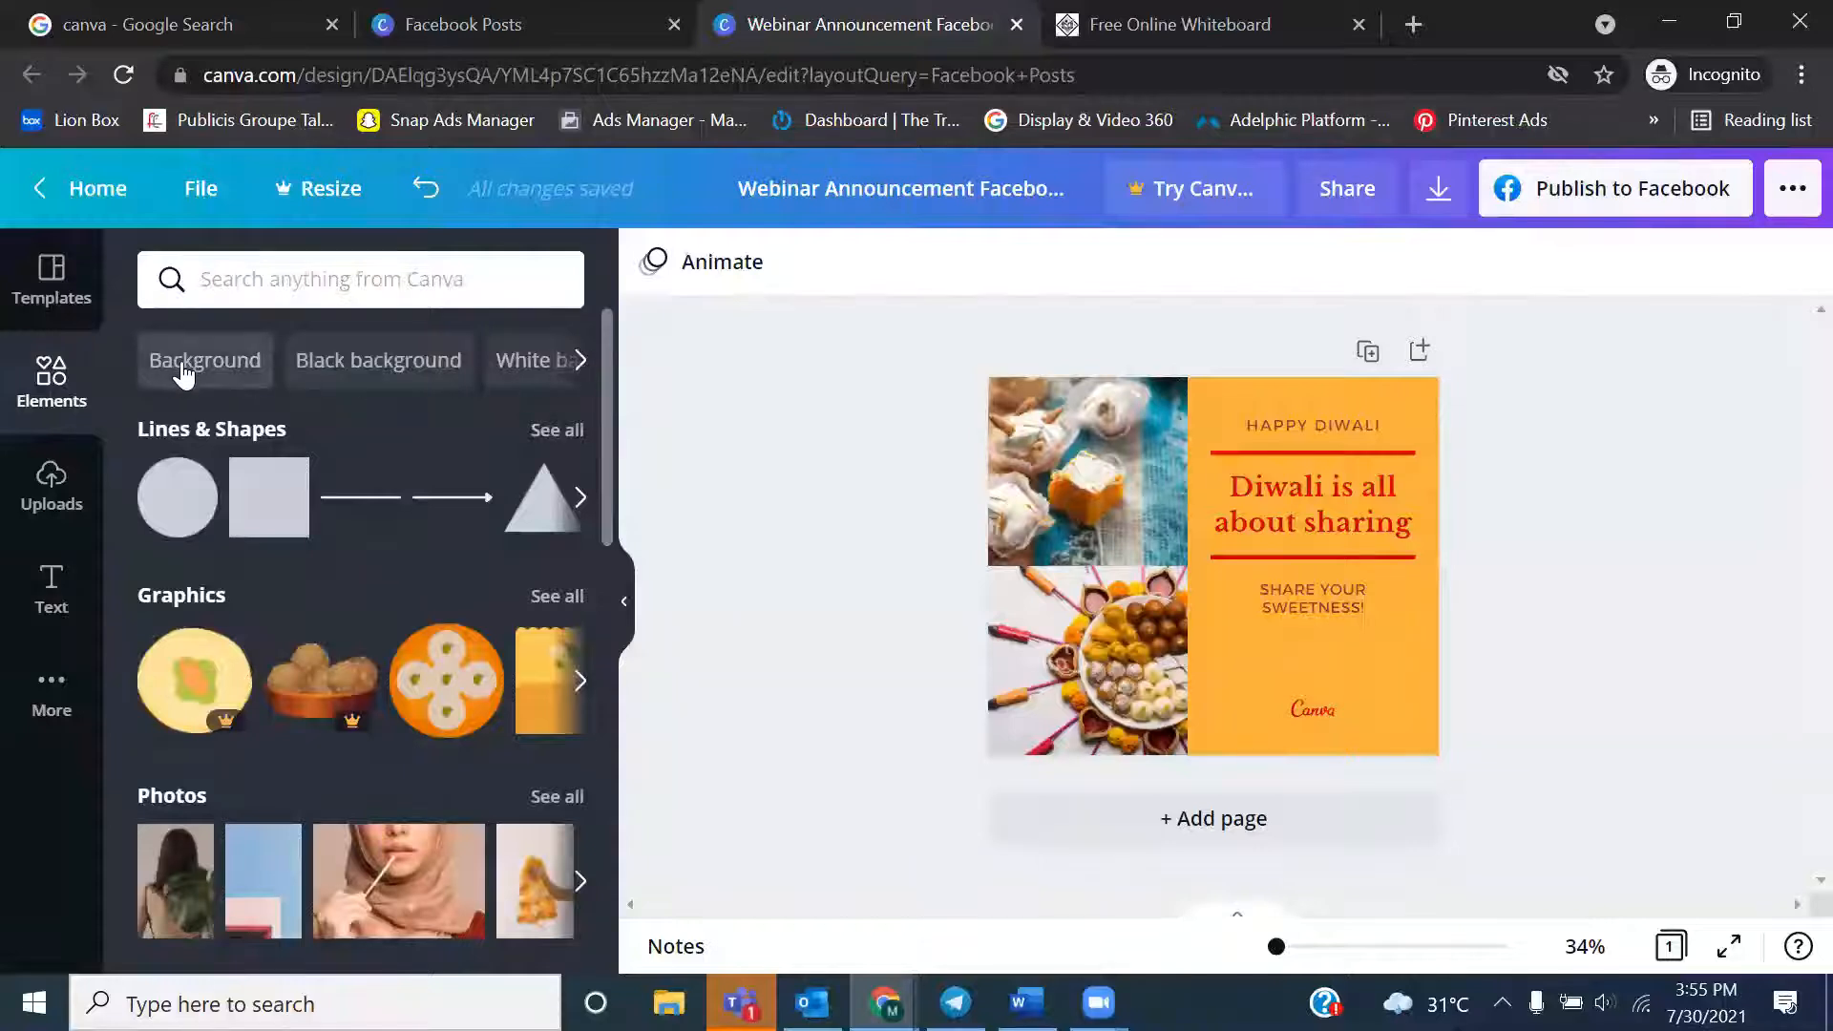
{"action": "left_click", "coordinate": [576, 364]}
{"action": "left_click", "coordinate": [579, 363]}
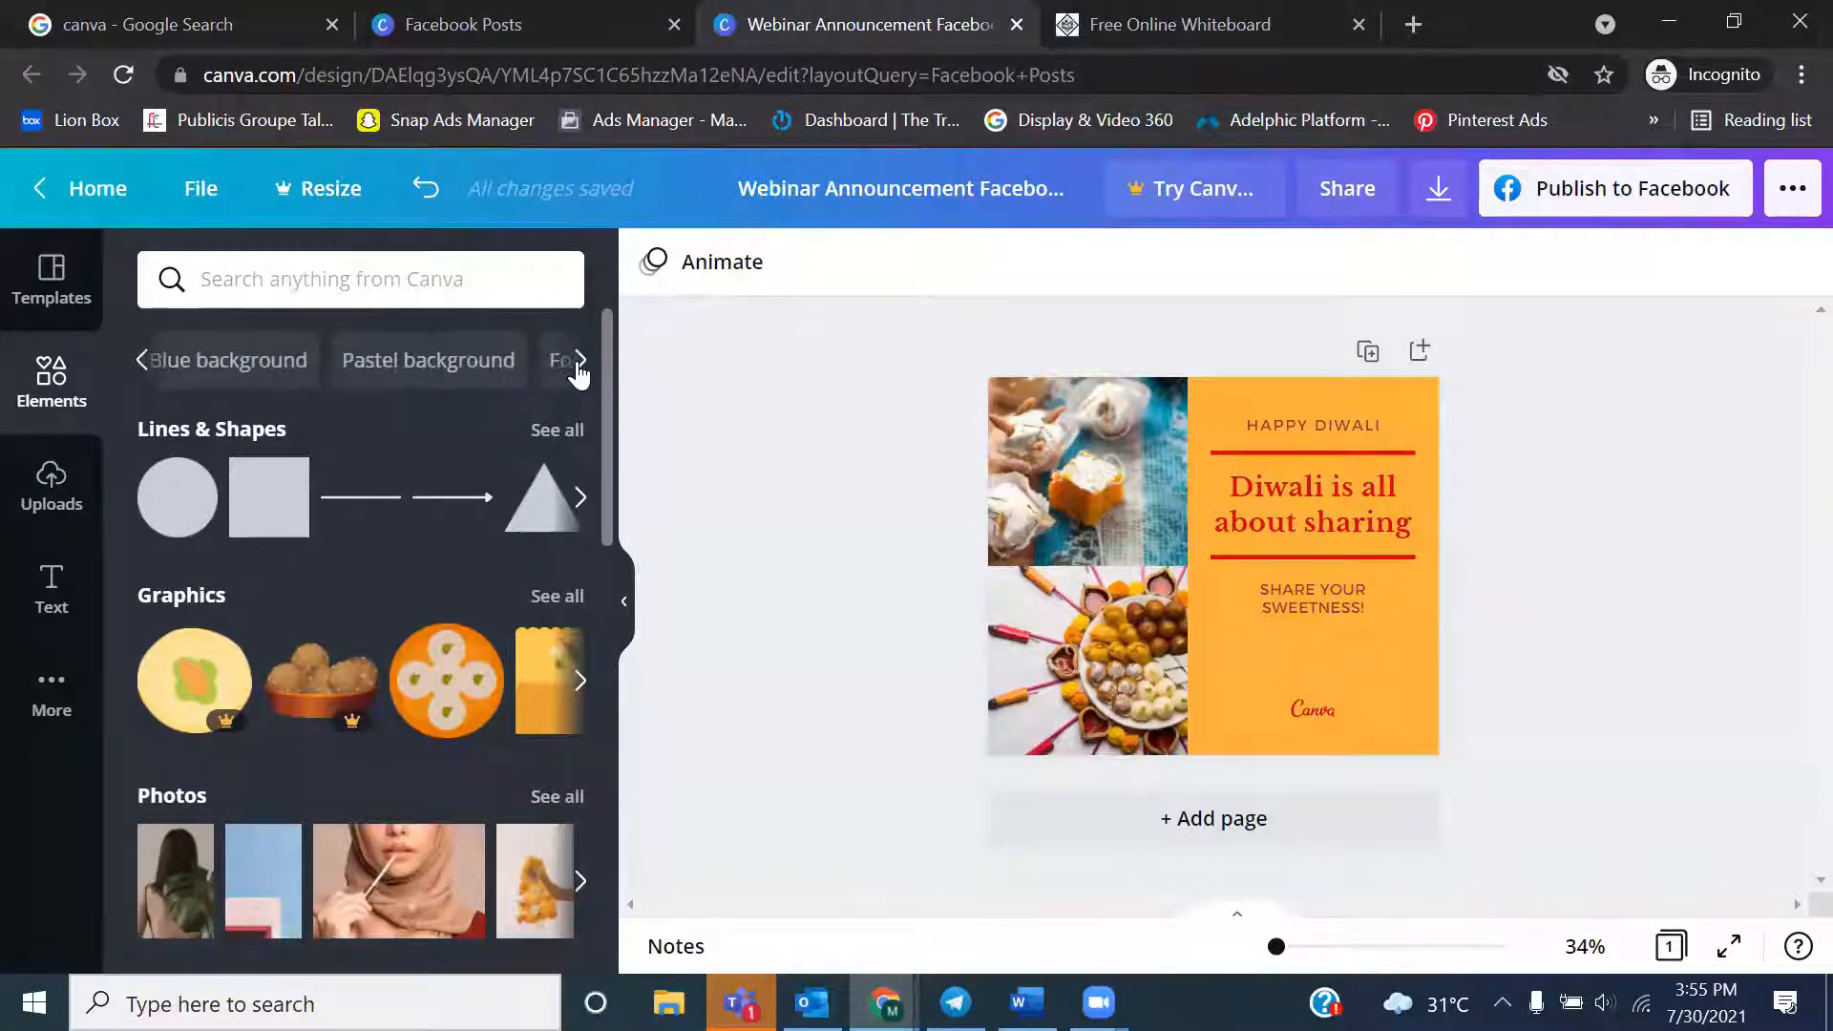
{"action": "left_click", "coordinate": [579, 363]}
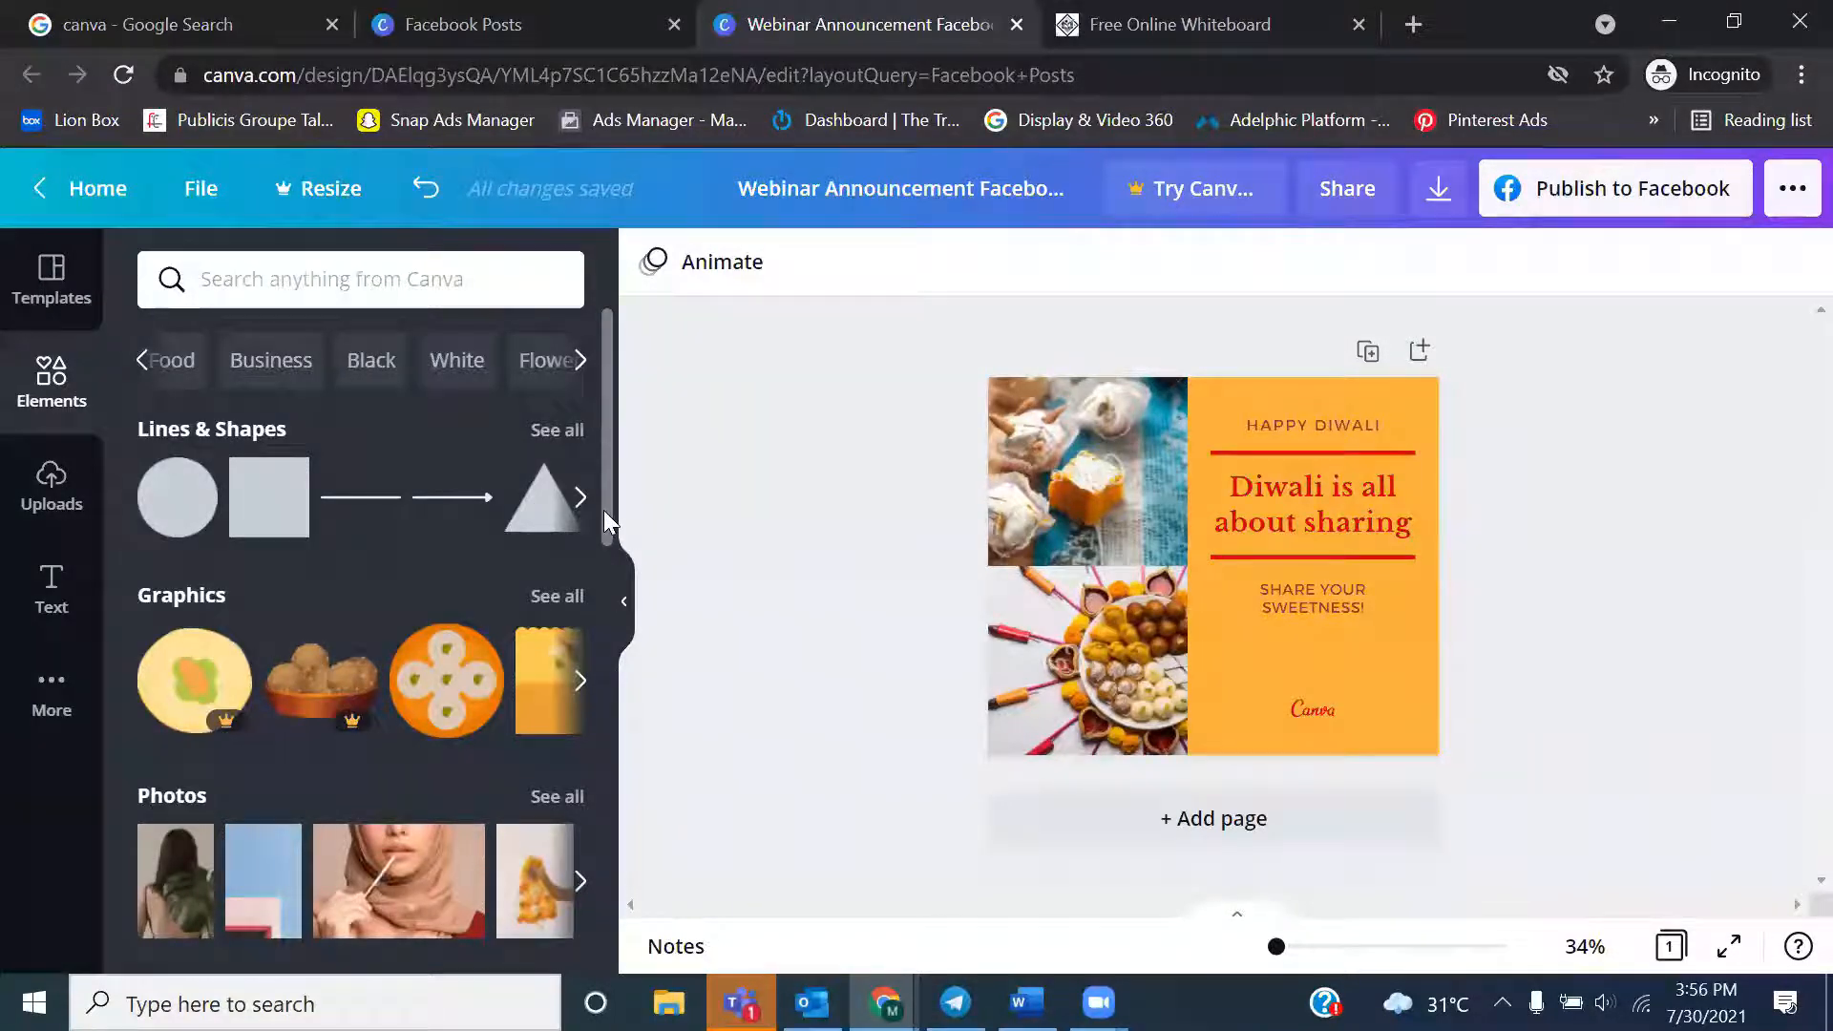
{"action": "left_click_drag", "start_coordinate": [605, 513], "coordinate": [604, 531]}
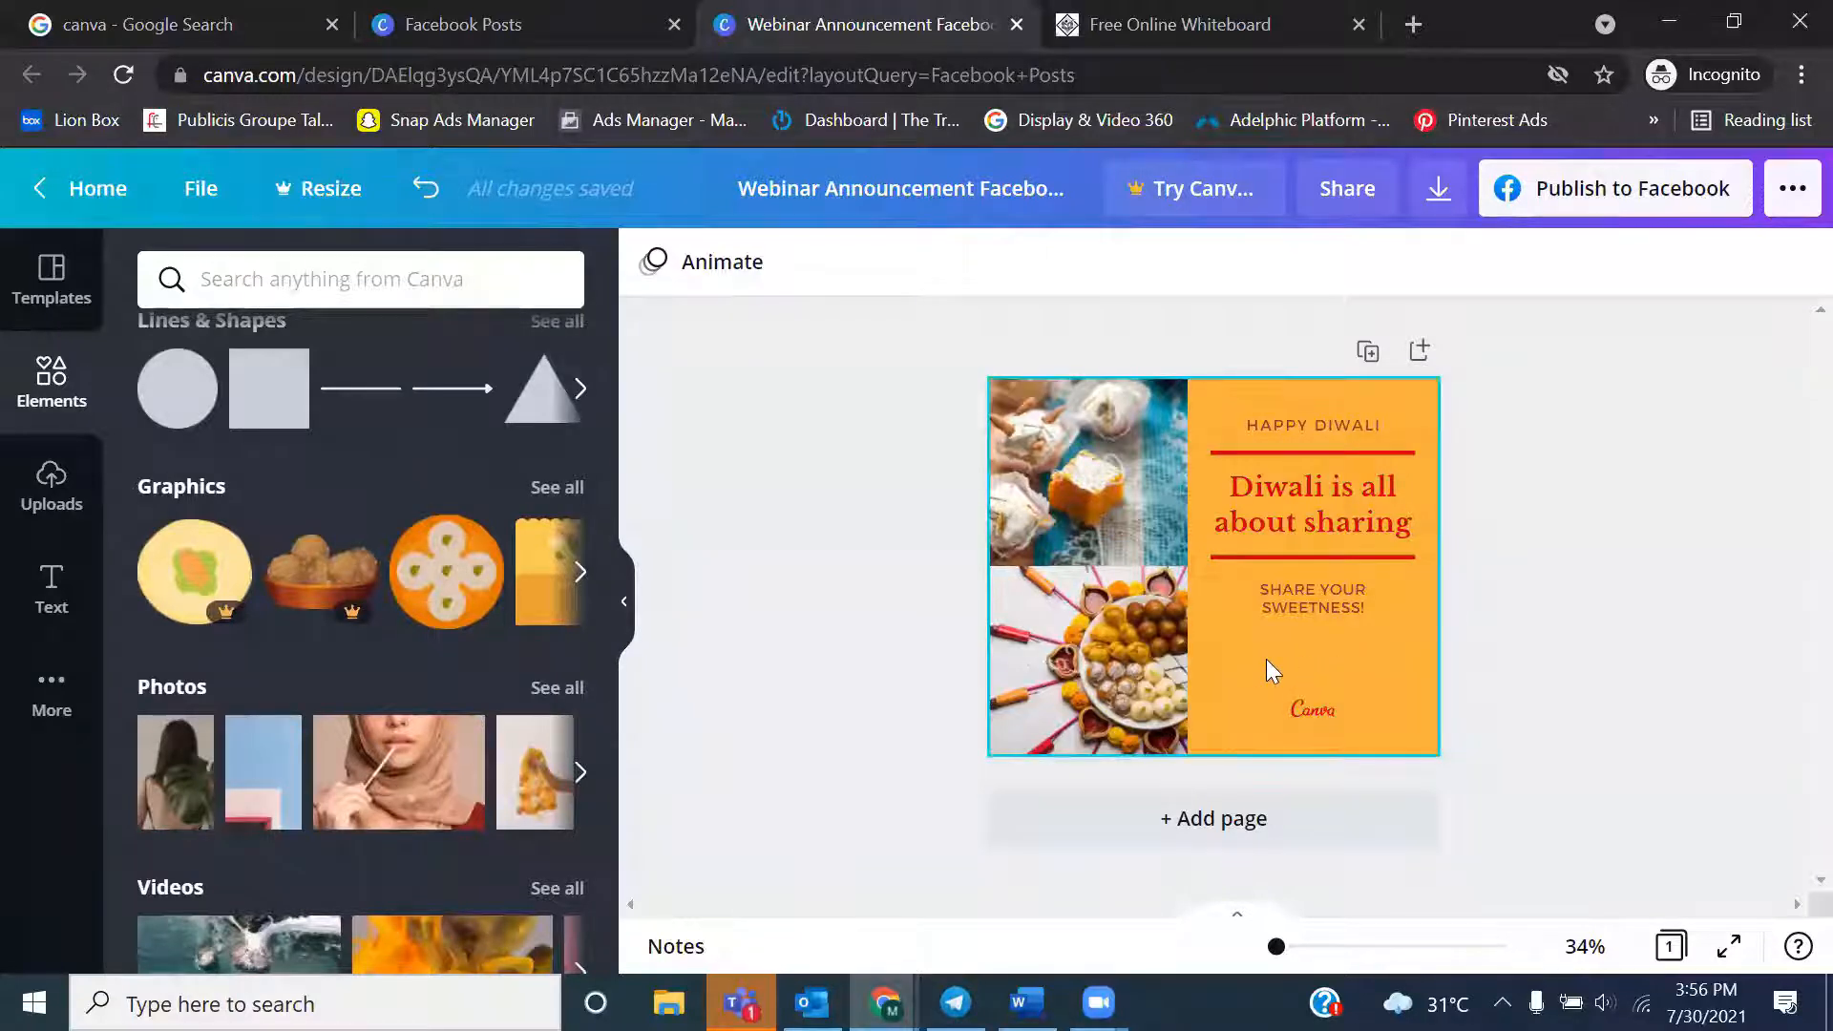
Select the red line above the Diwali headline and browse the available Lines & Shapes styles
{"action": "left_click", "coordinate": [1224, 452]}
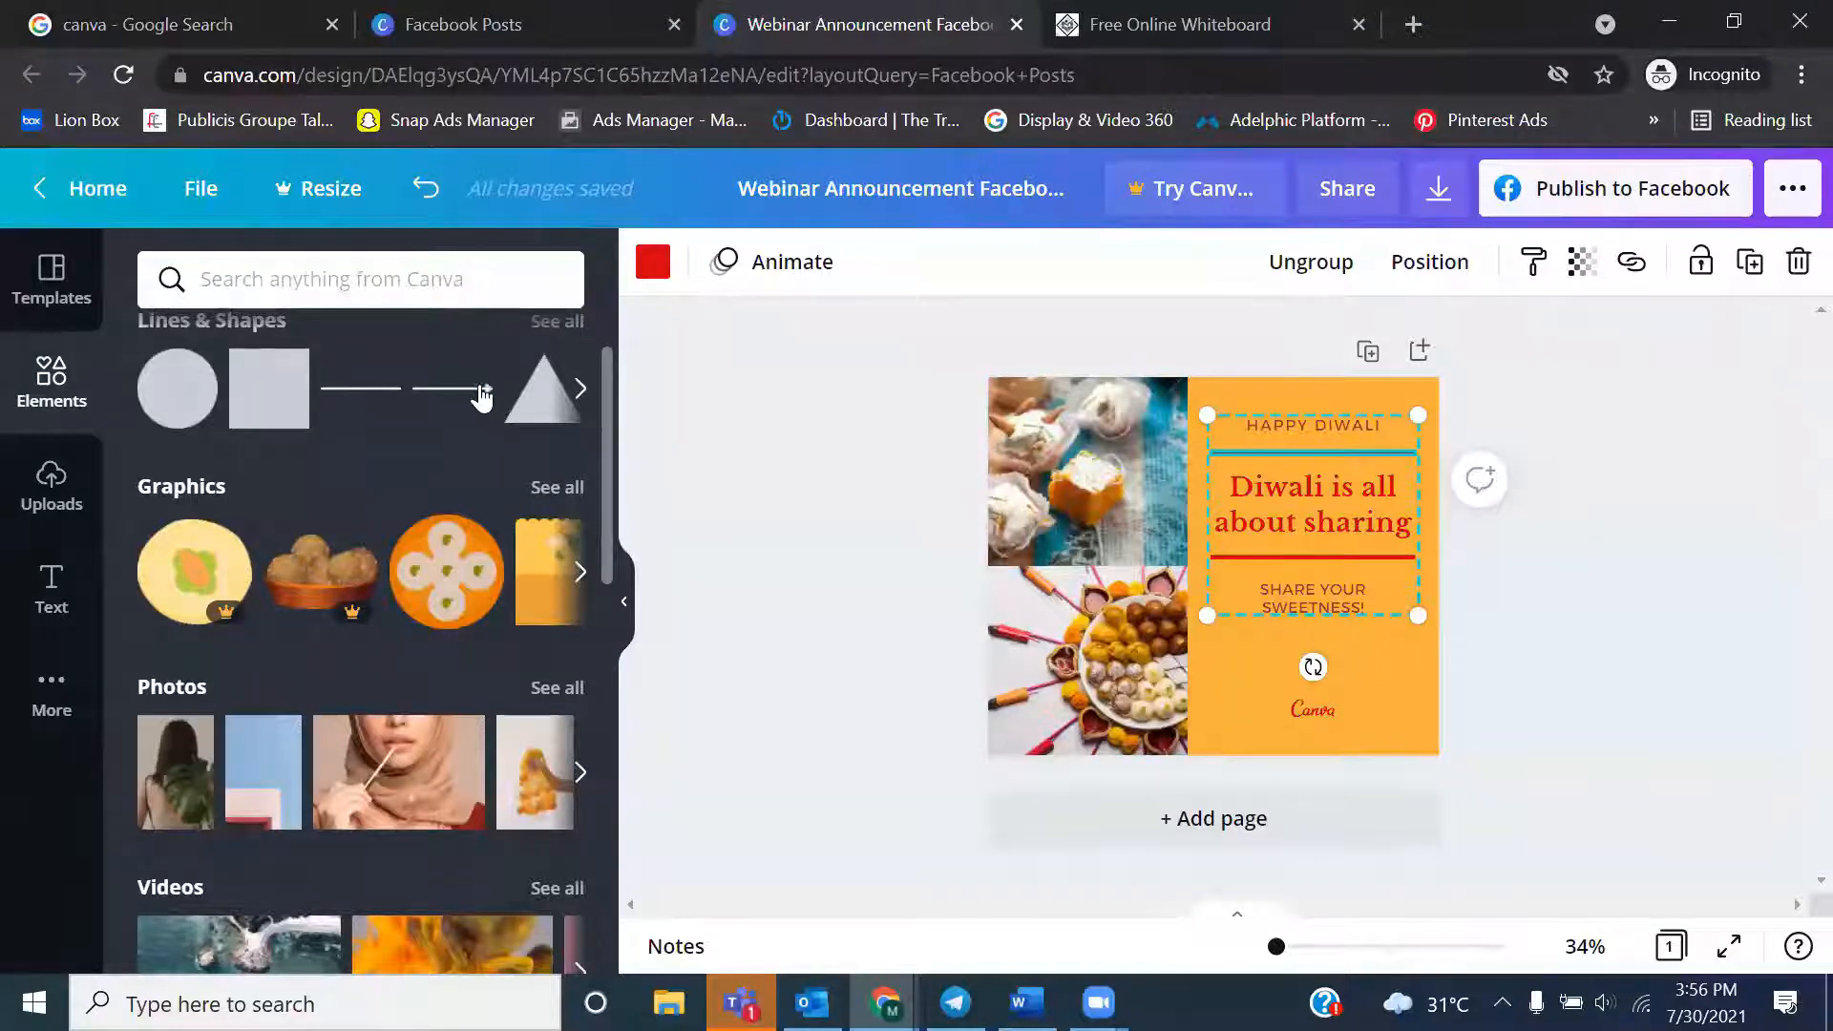
{"action": "left_click", "coordinate": [581, 391]}
{"action": "left_click", "coordinate": [582, 391]}
{"action": "left_click", "coordinate": [583, 399]}
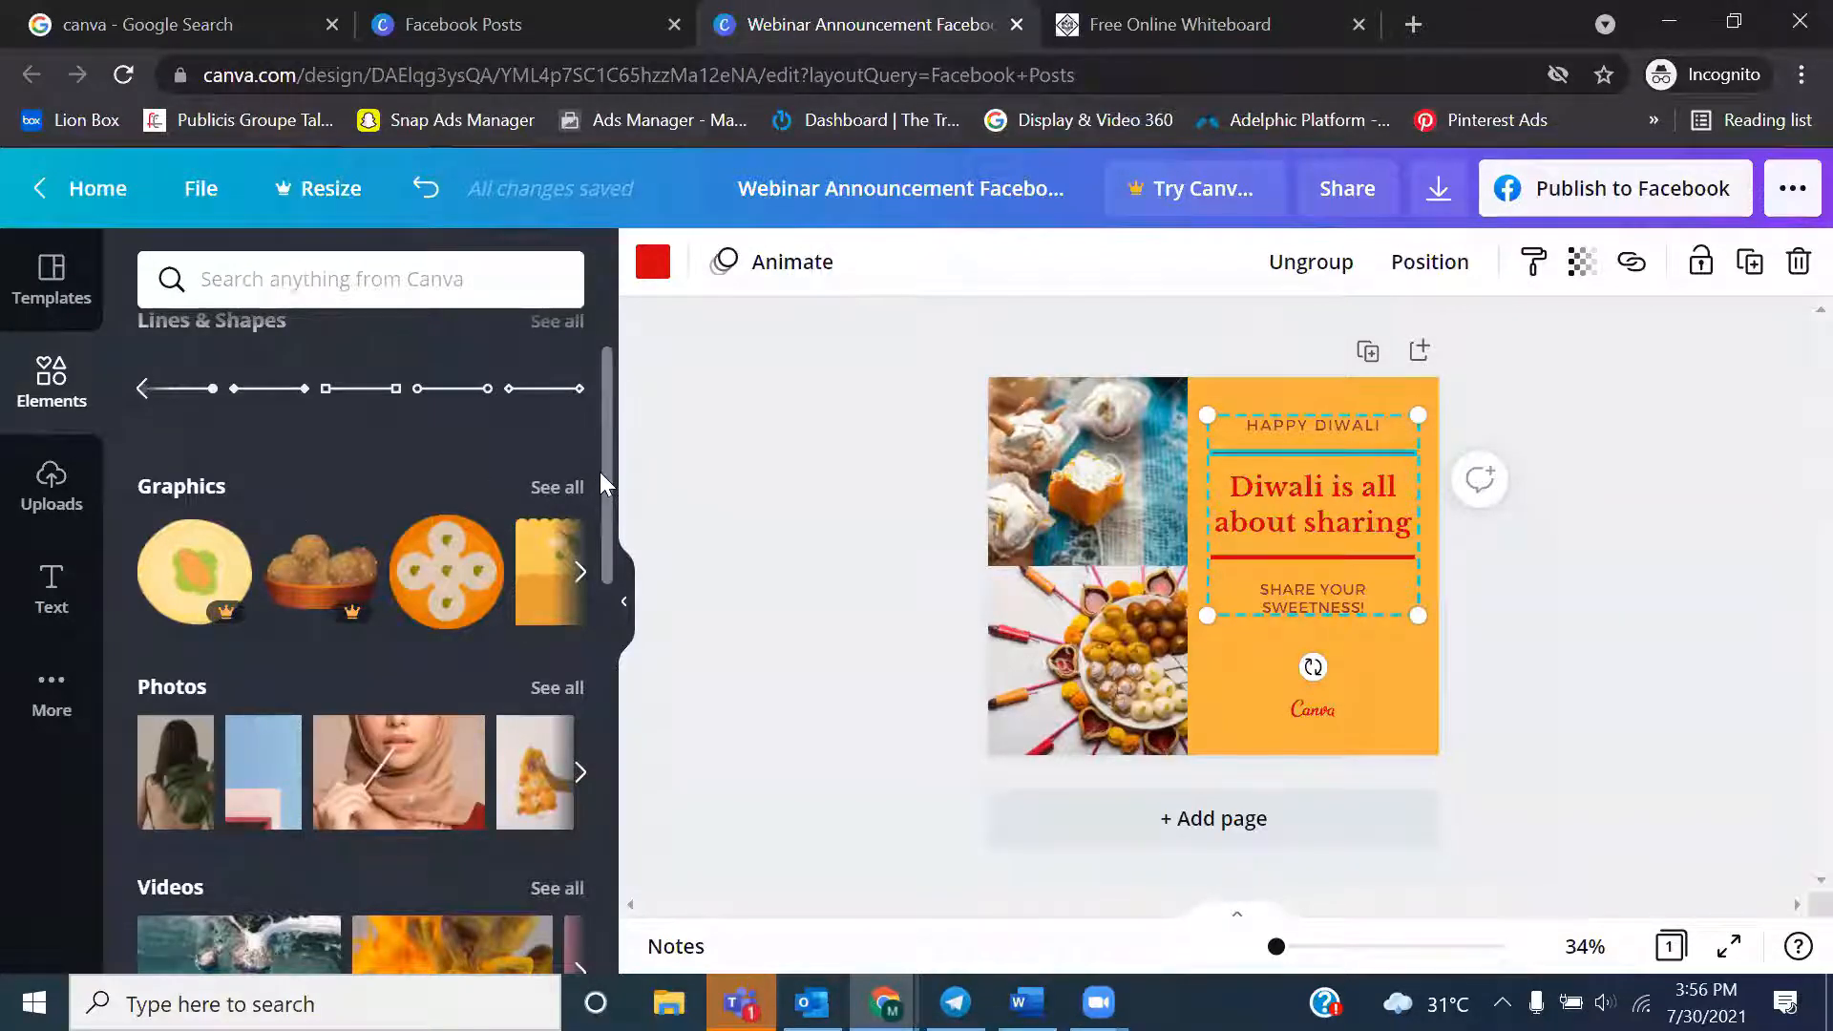
Browse the photo, video and audio elements, return to the start of the library and deselect the line
{"action": "left_click_drag", "start_coordinate": [604, 513], "coordinate": [605, 619]}
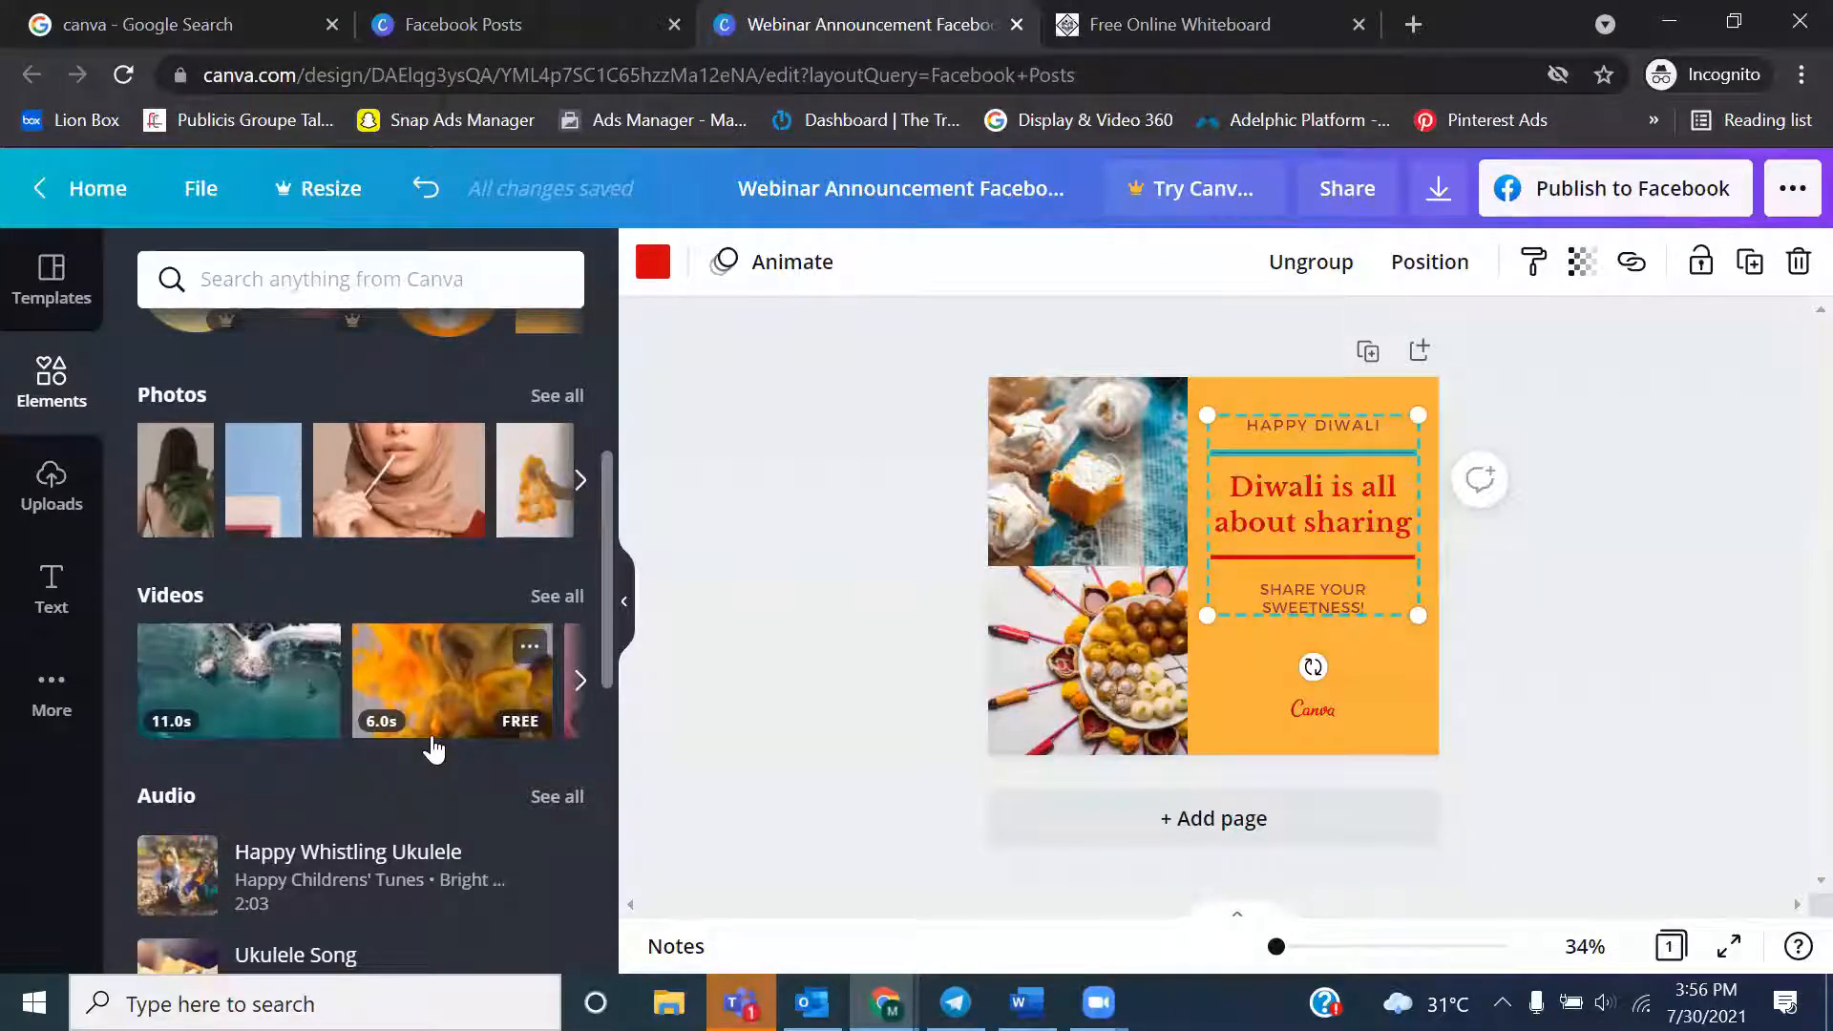
{"action": "left_click", "coordinate": [579, 681]}
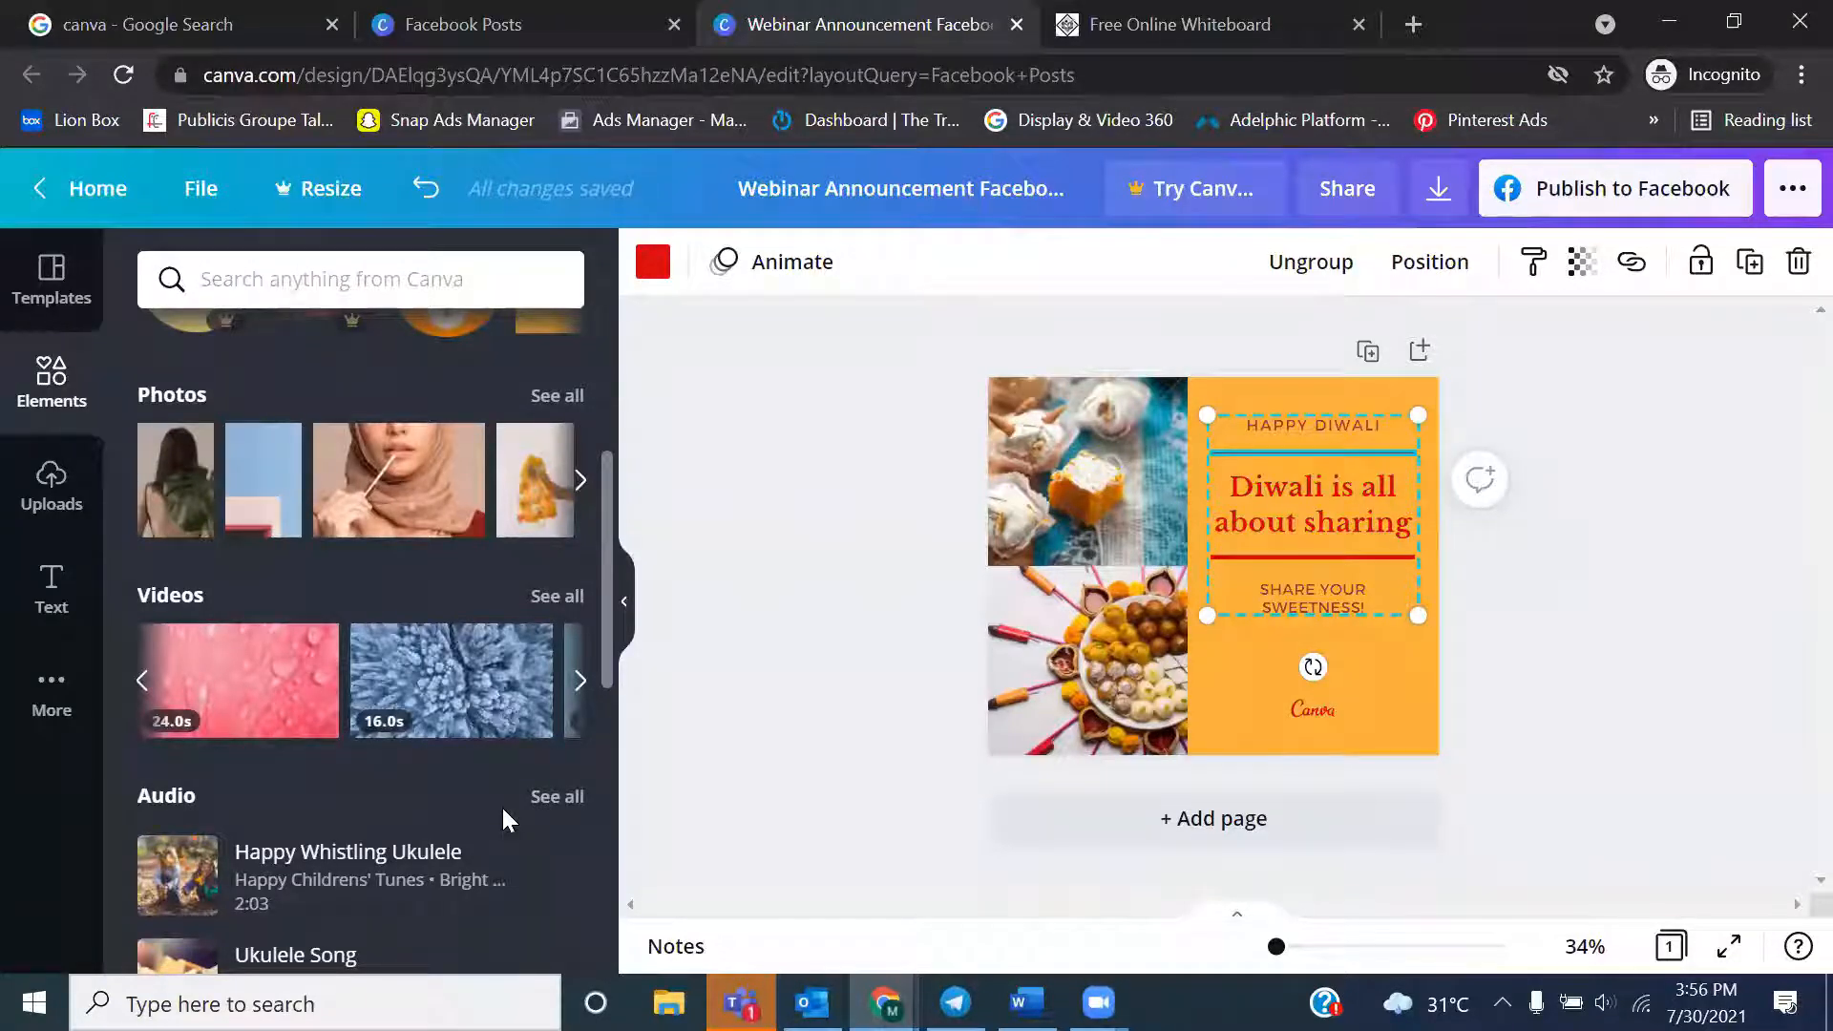
{"action": "left_click_drag", "start_coordinate": [603, 506], "coordinate": [607, 271]}
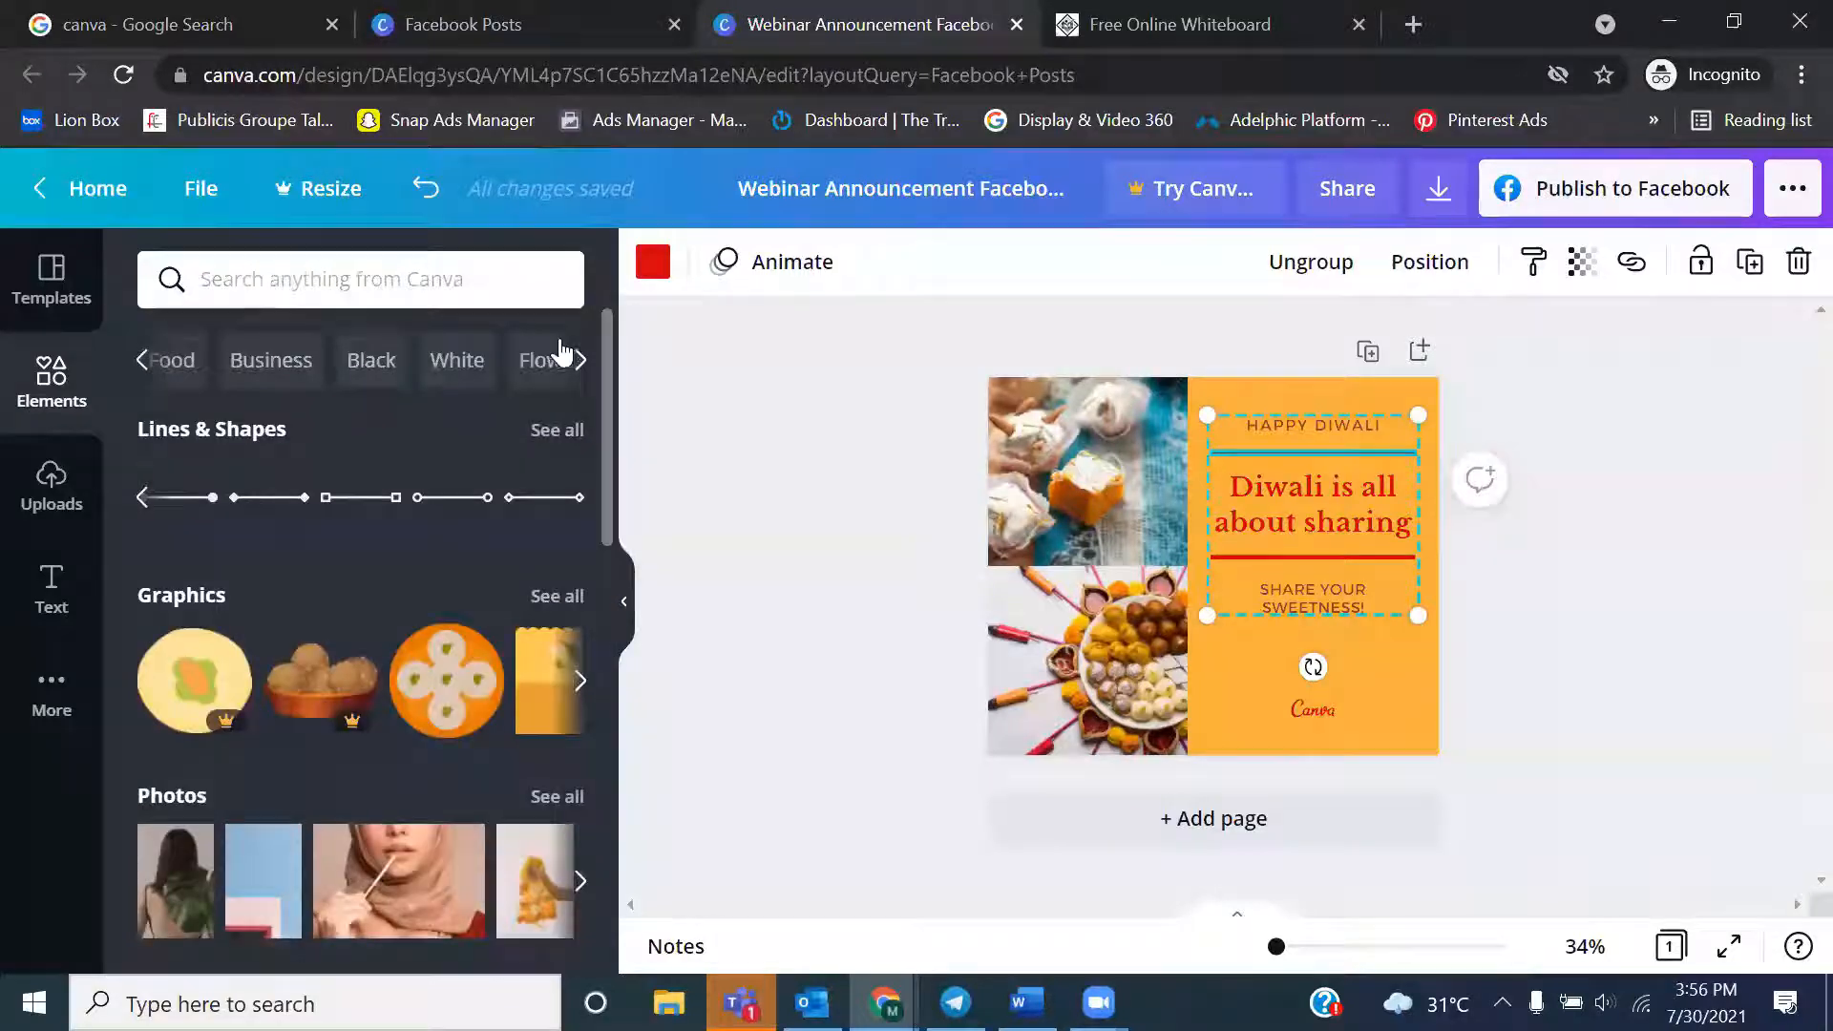
{"action": "left_click", "coordinate": [745, 441]}
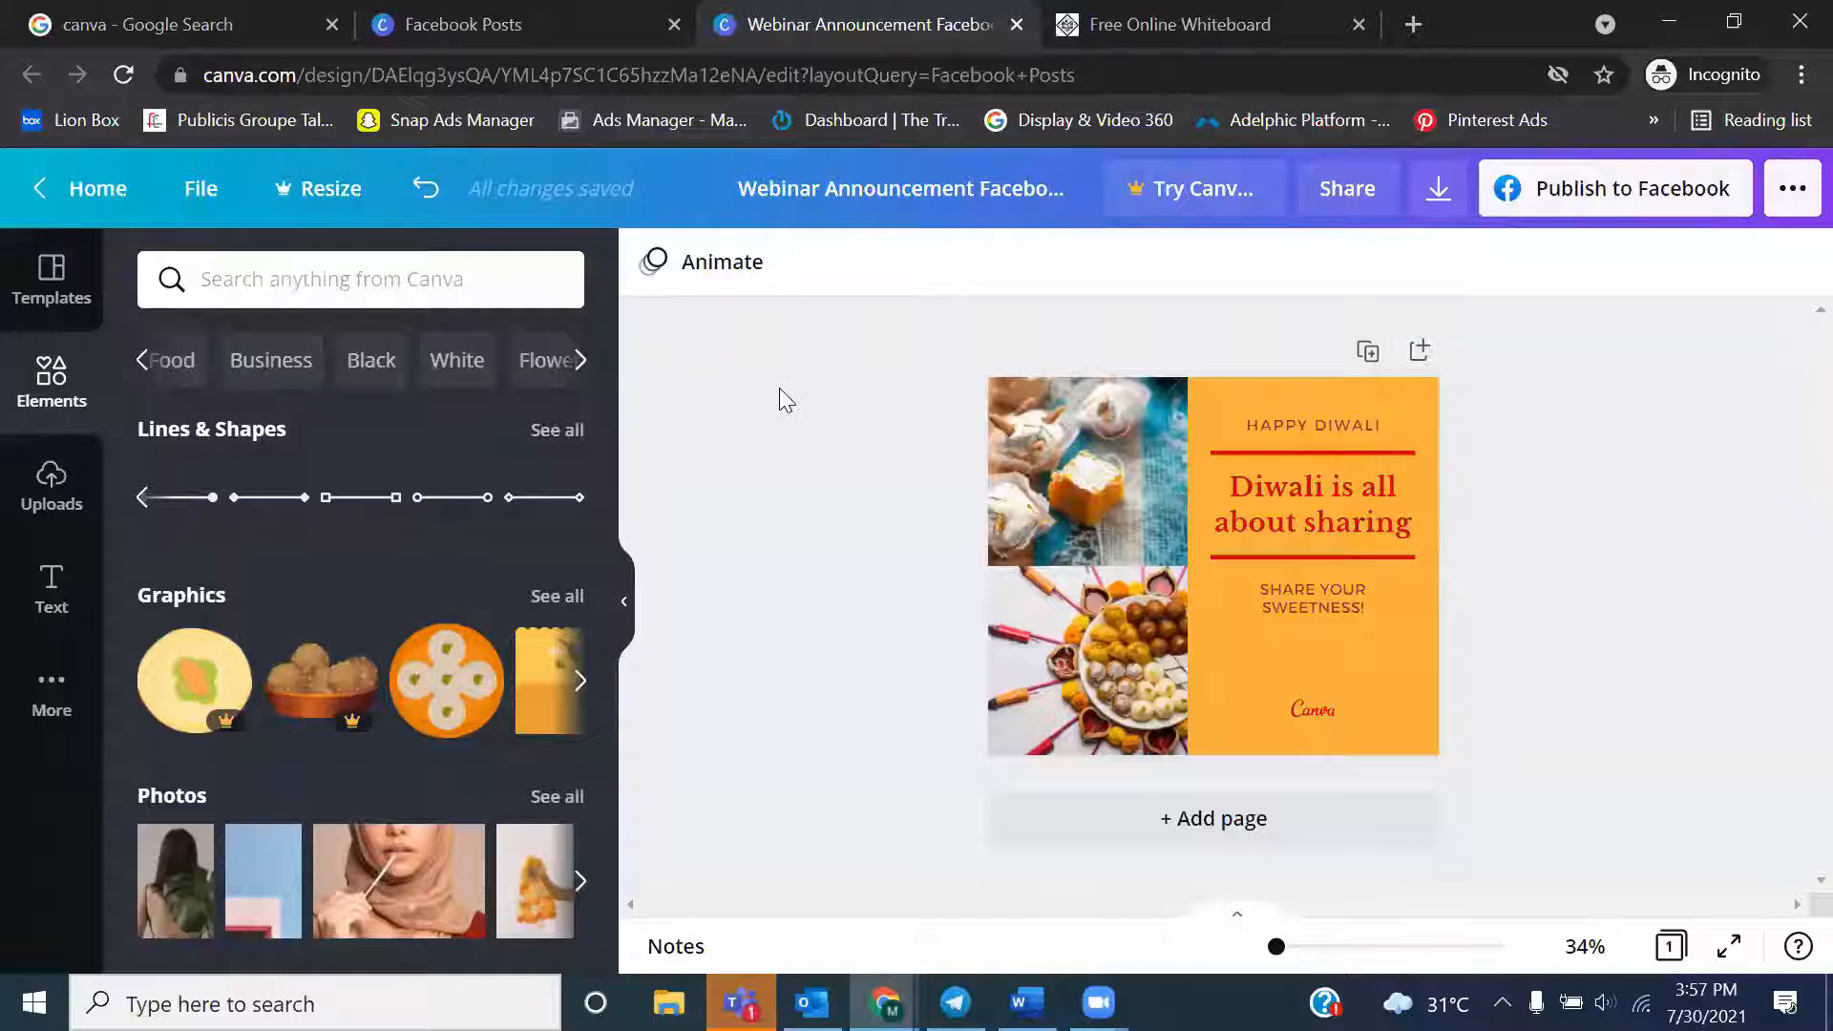
Open the uploaded media and browse through the uploaded images
{"action": "left_click", "coordinate": [44, 483]}
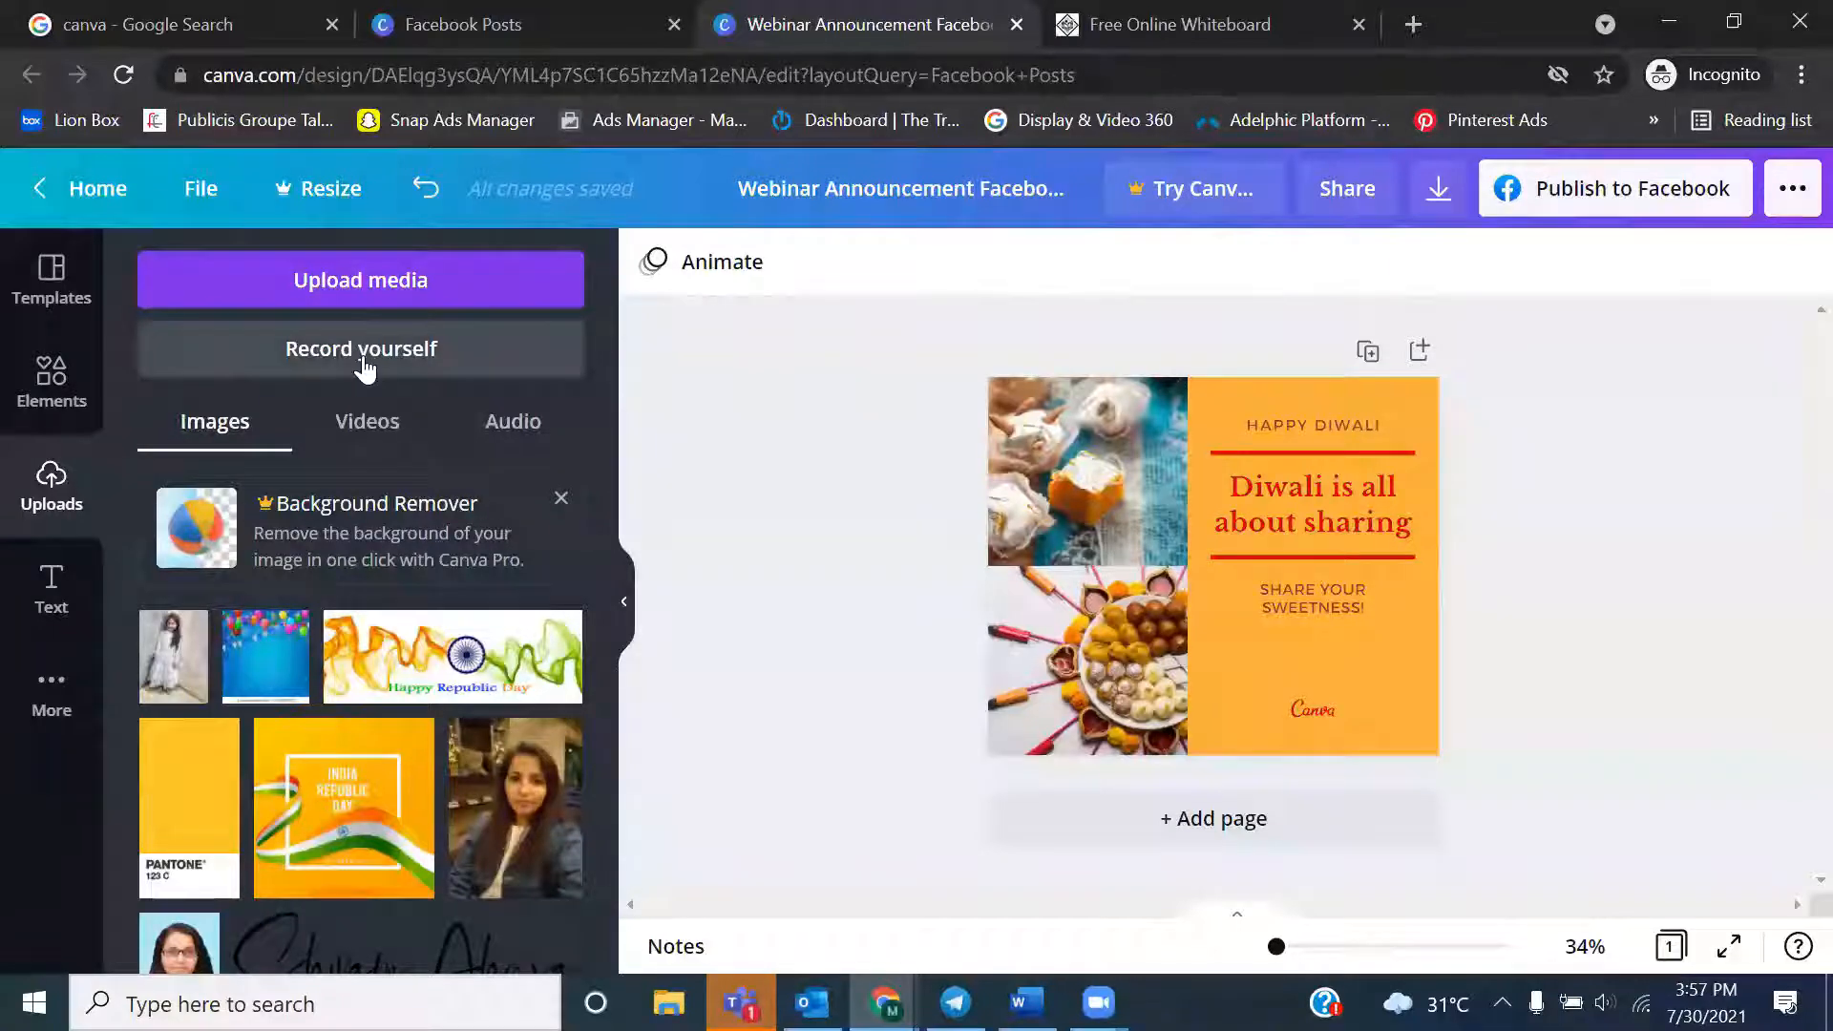
{"action": "left_click_drag", "start_coordinate": [603, 613], "coordinate": [602, 1008]}
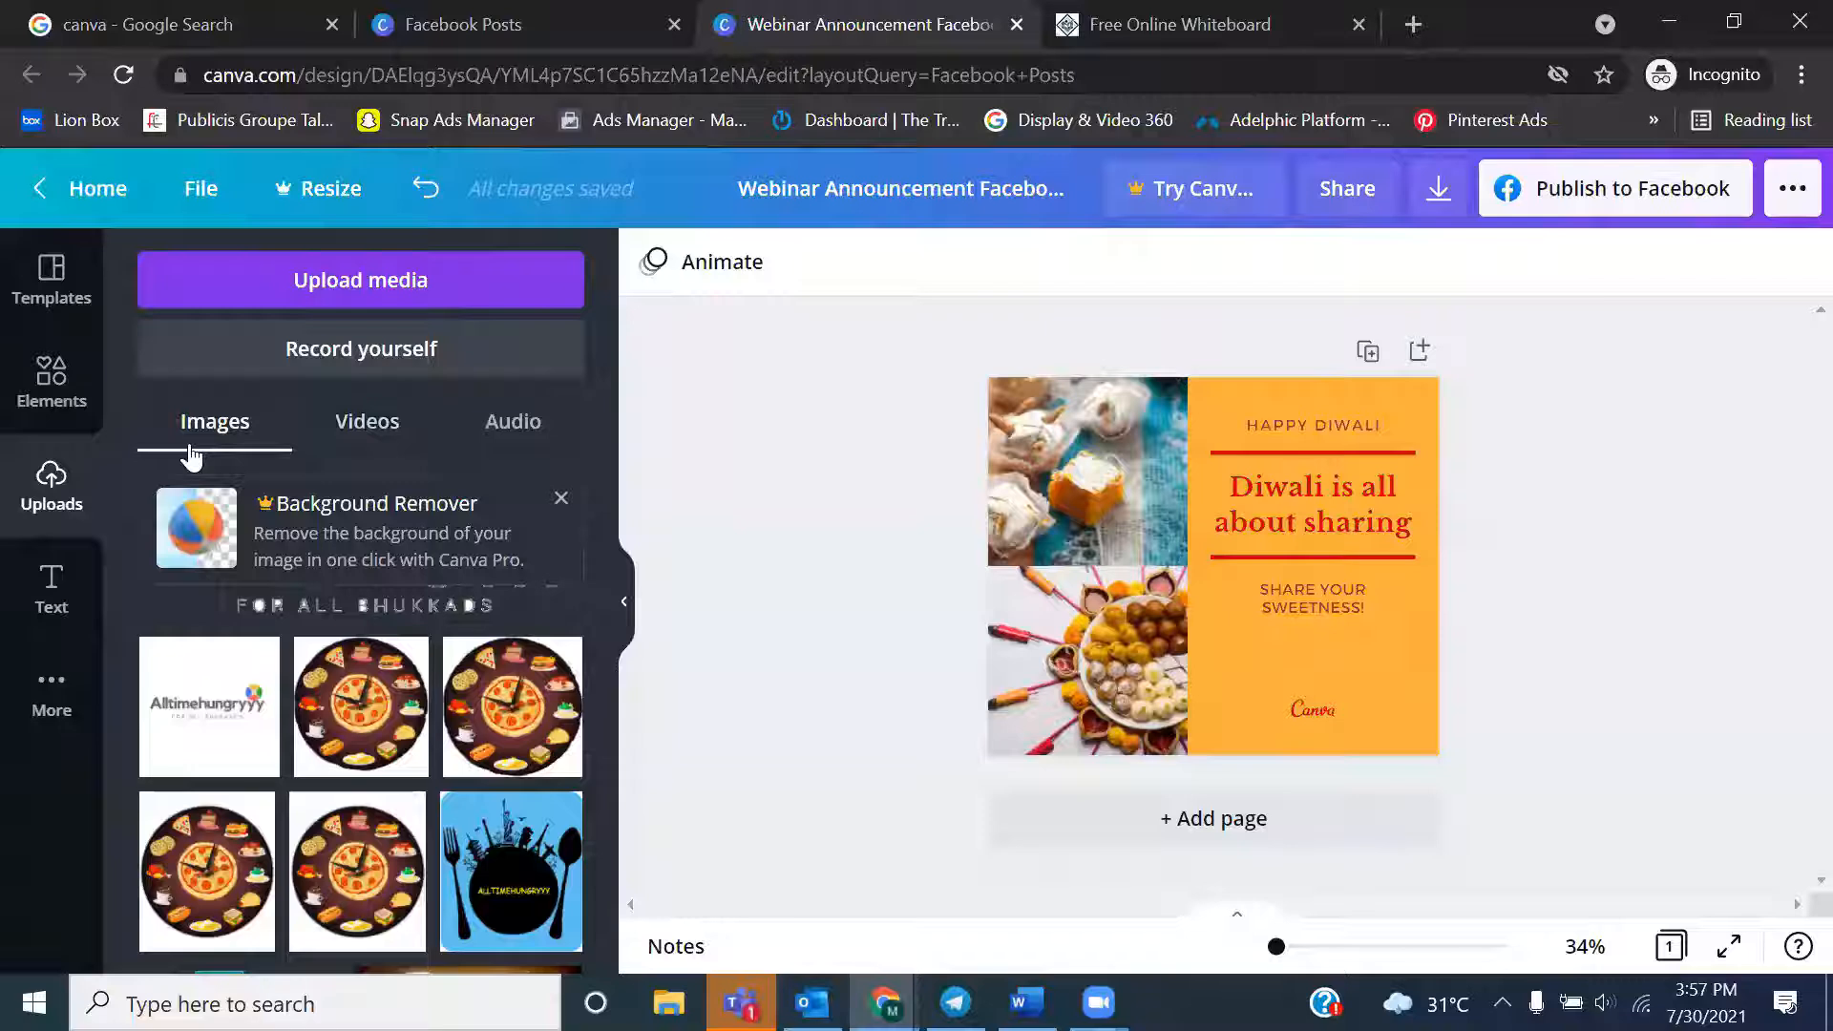
Check the uploaded audio, browse the preset text styles in the Text library and select the Diwali headline
{"action": "left_click", "coordinate": [564, 431]}
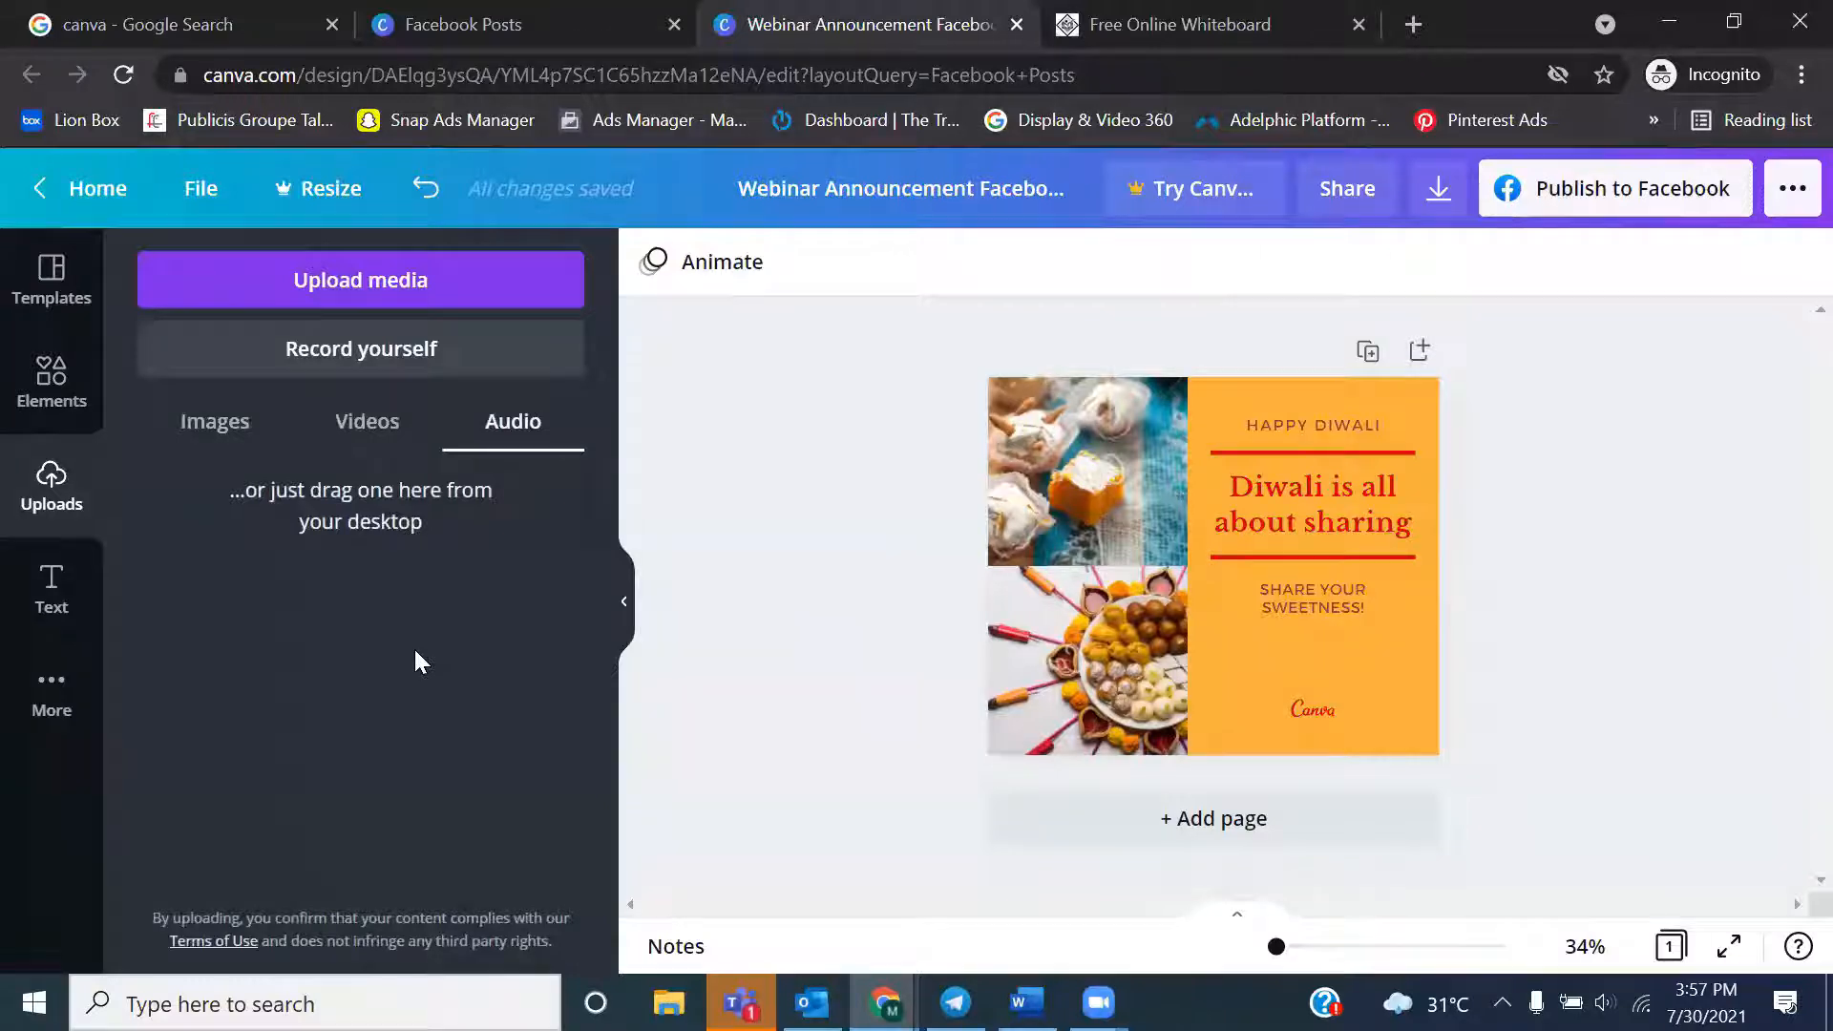
{"action": "left_click", "coordinate": [55, 599]}
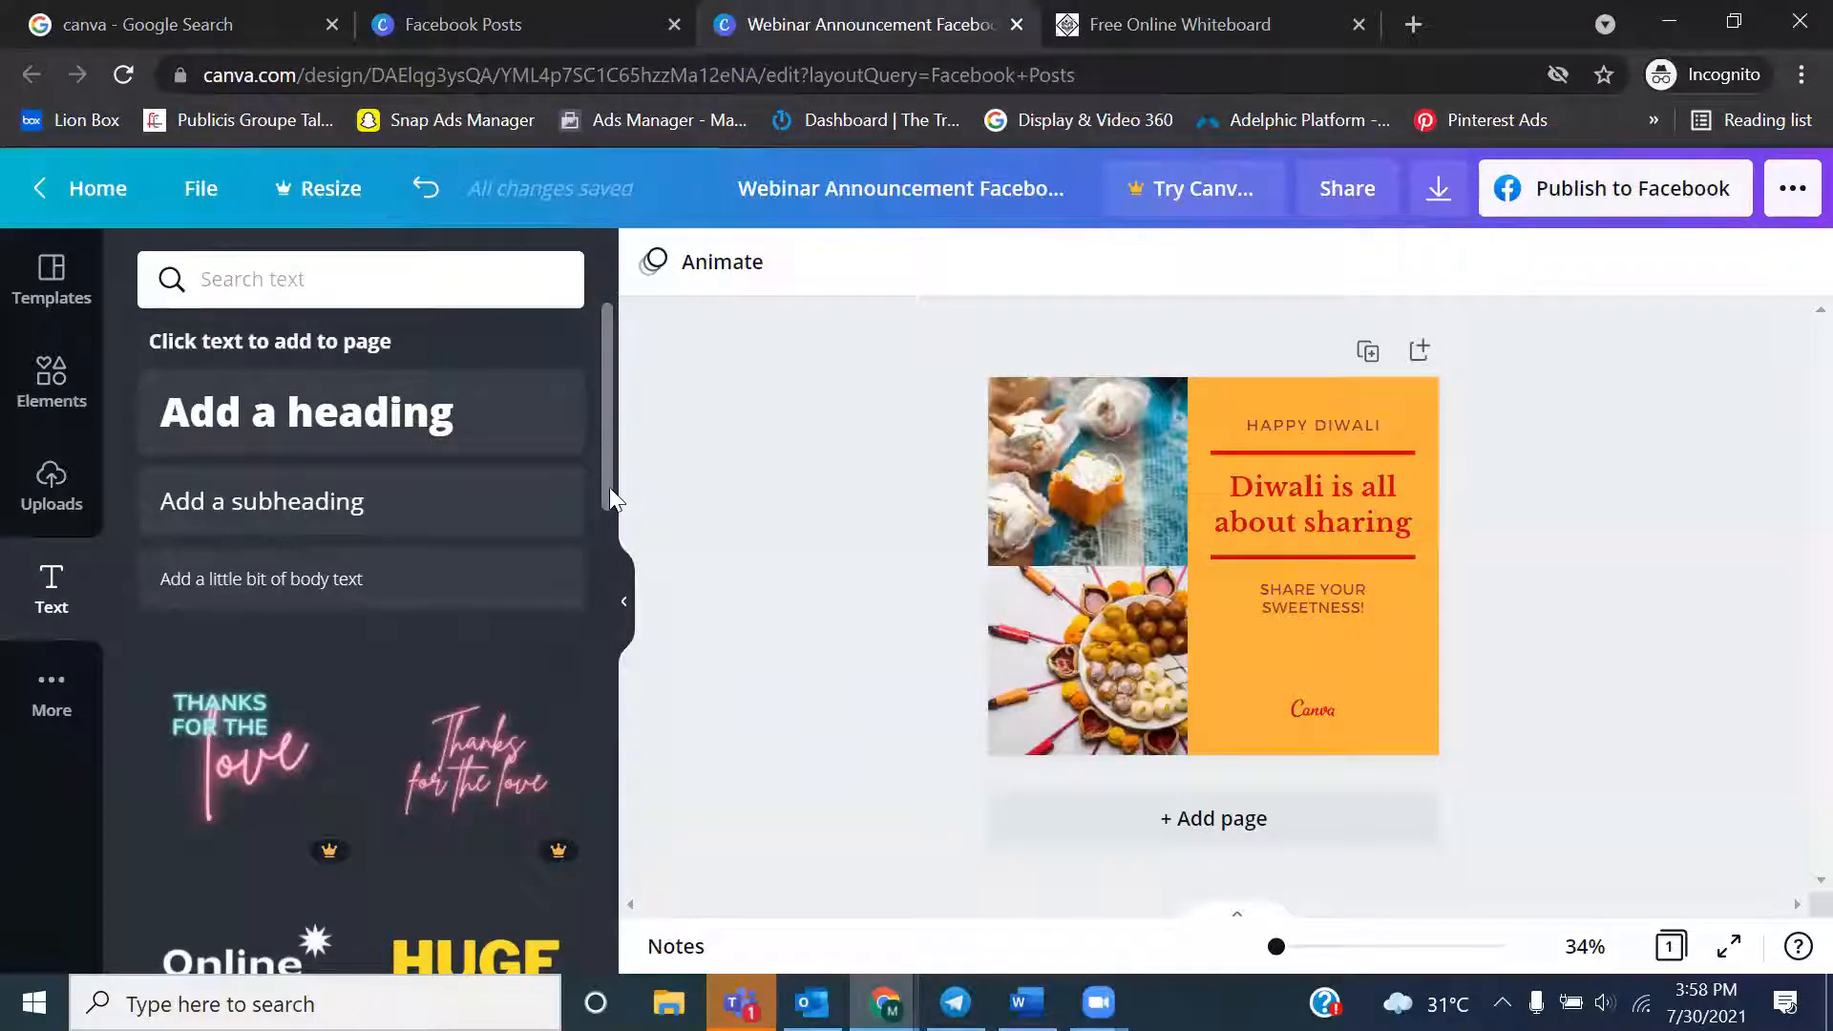
{"action": "left_click_drag", "start_coordinate": [609, 487], "coordinate": [608, 857]}
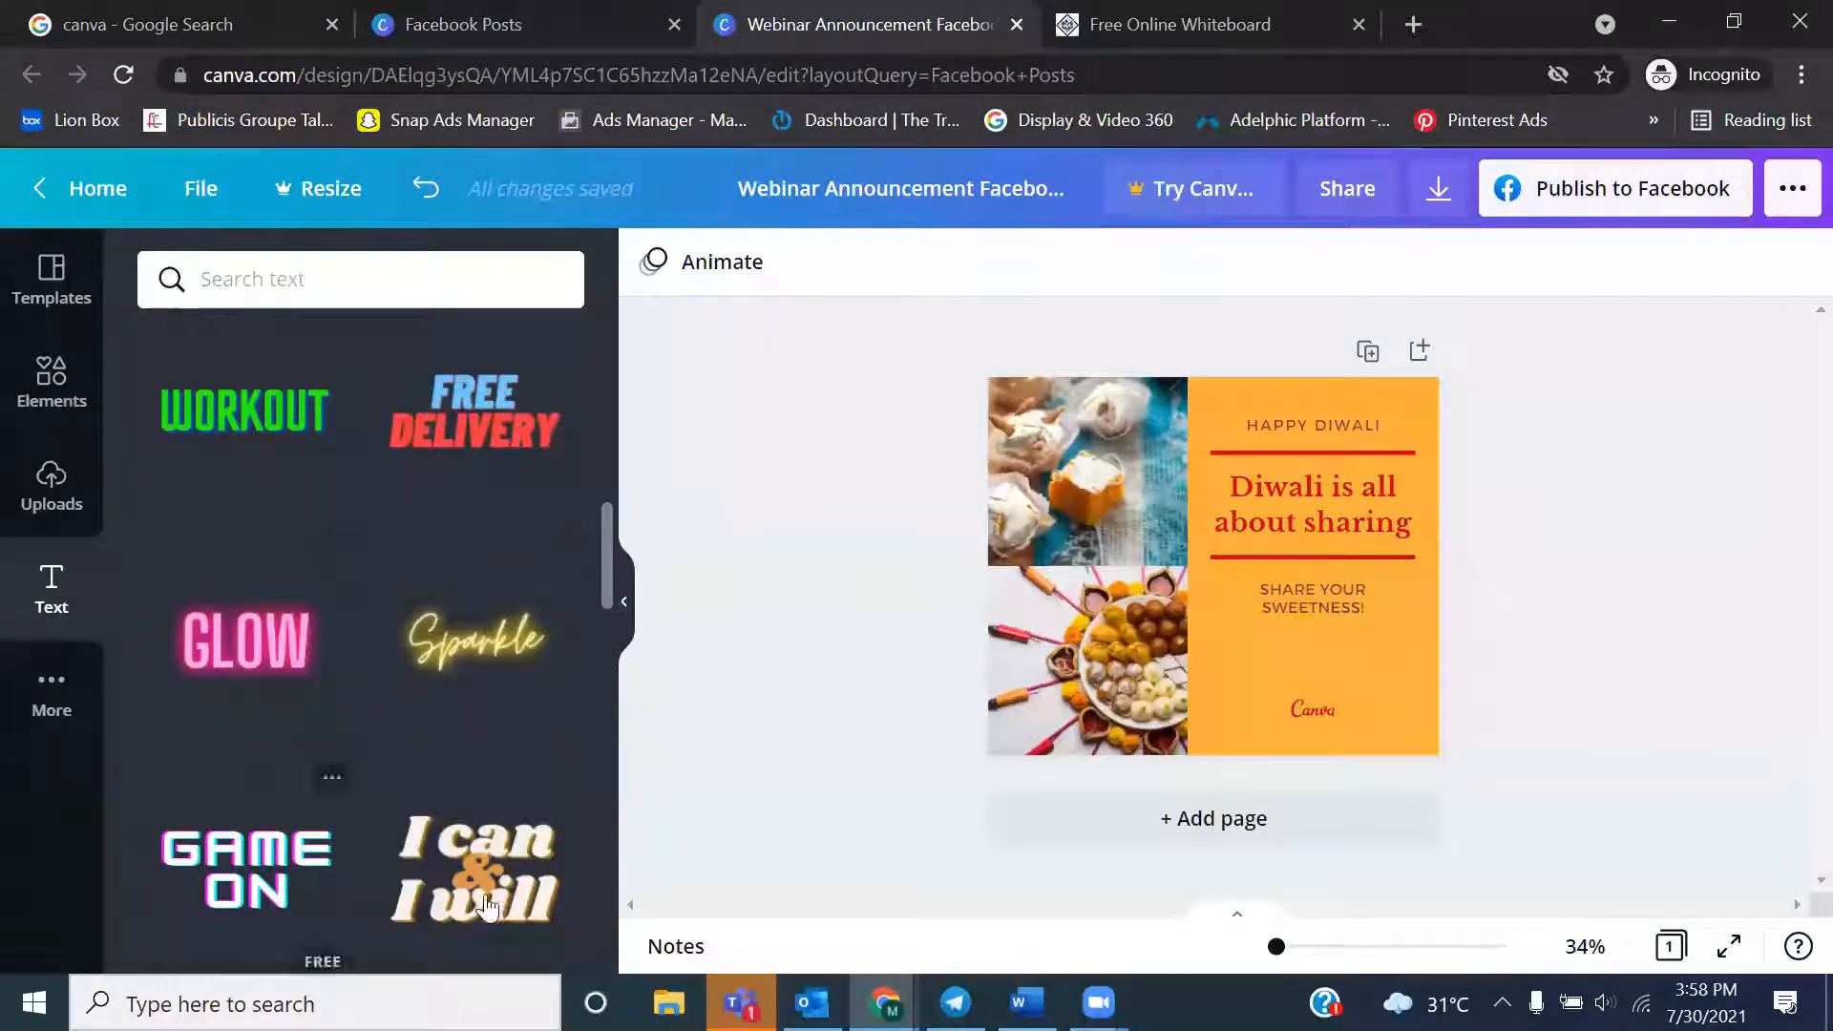
{"action": "left_click_drag", "start_coordinate": [608, 574], "coordinate": [630, 534]}
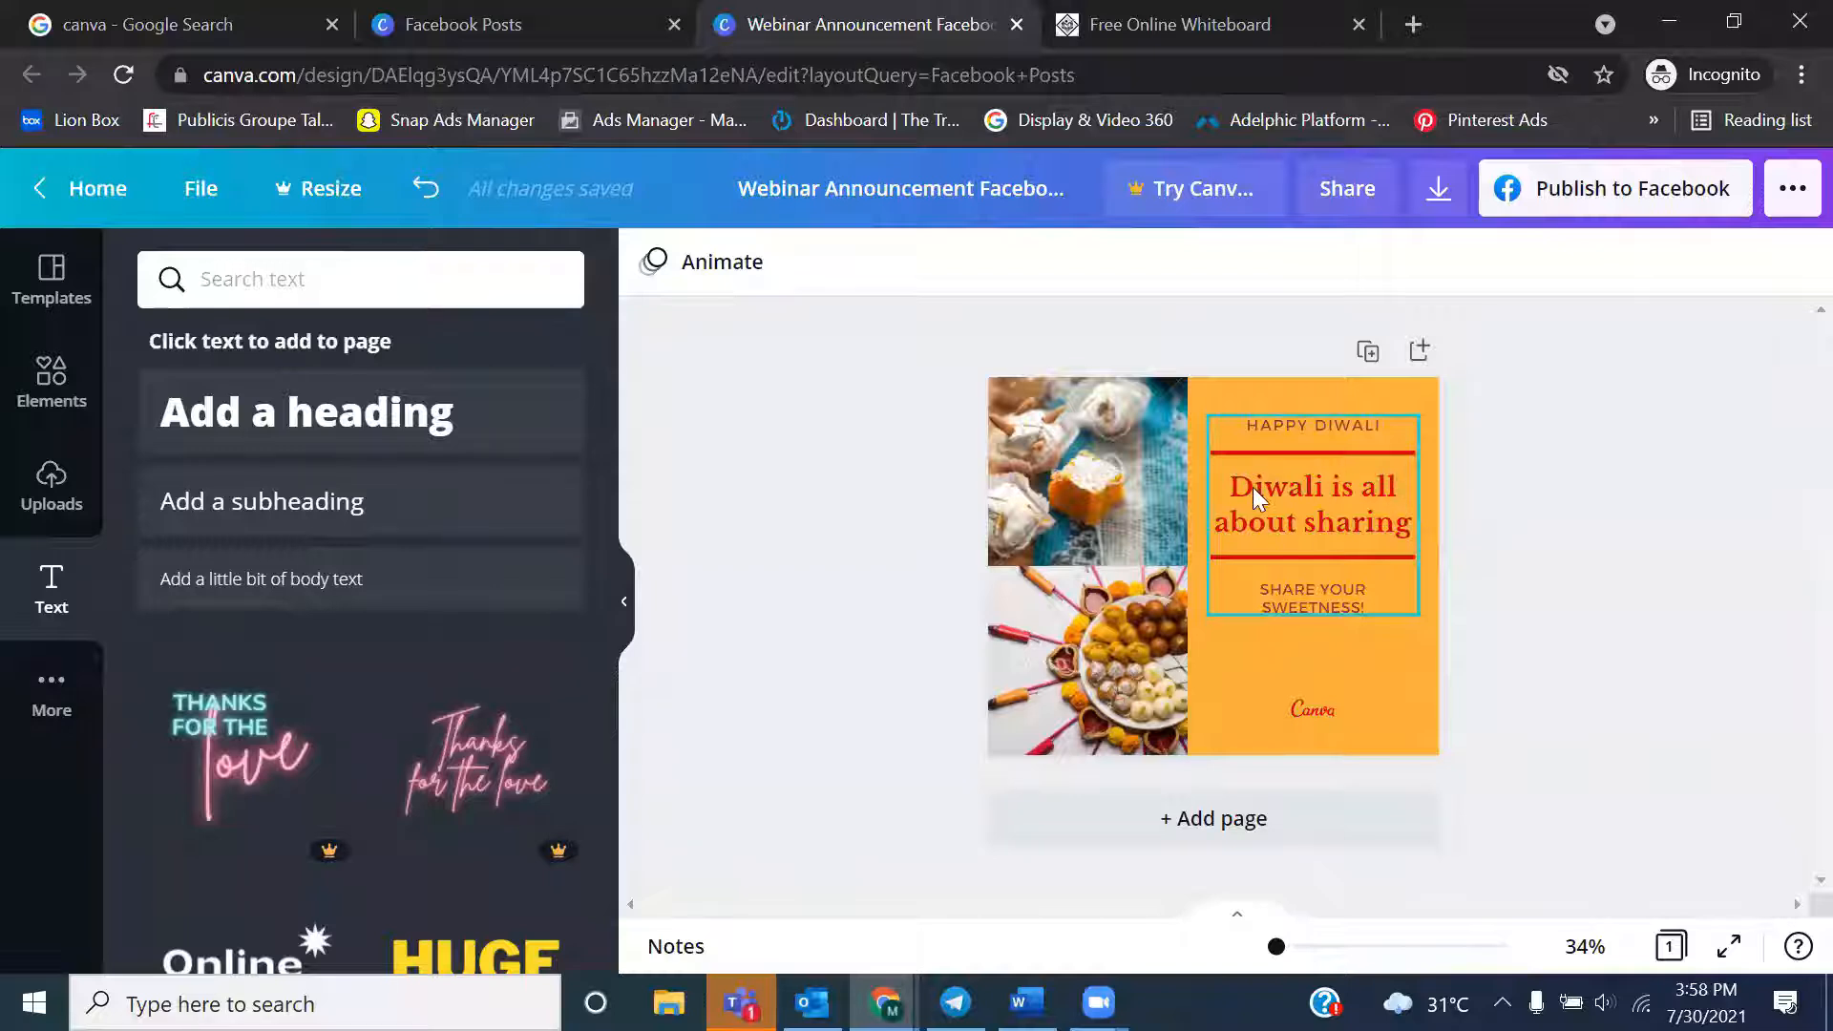
{"action": "left_click", "coordinate": [1300, 515]}
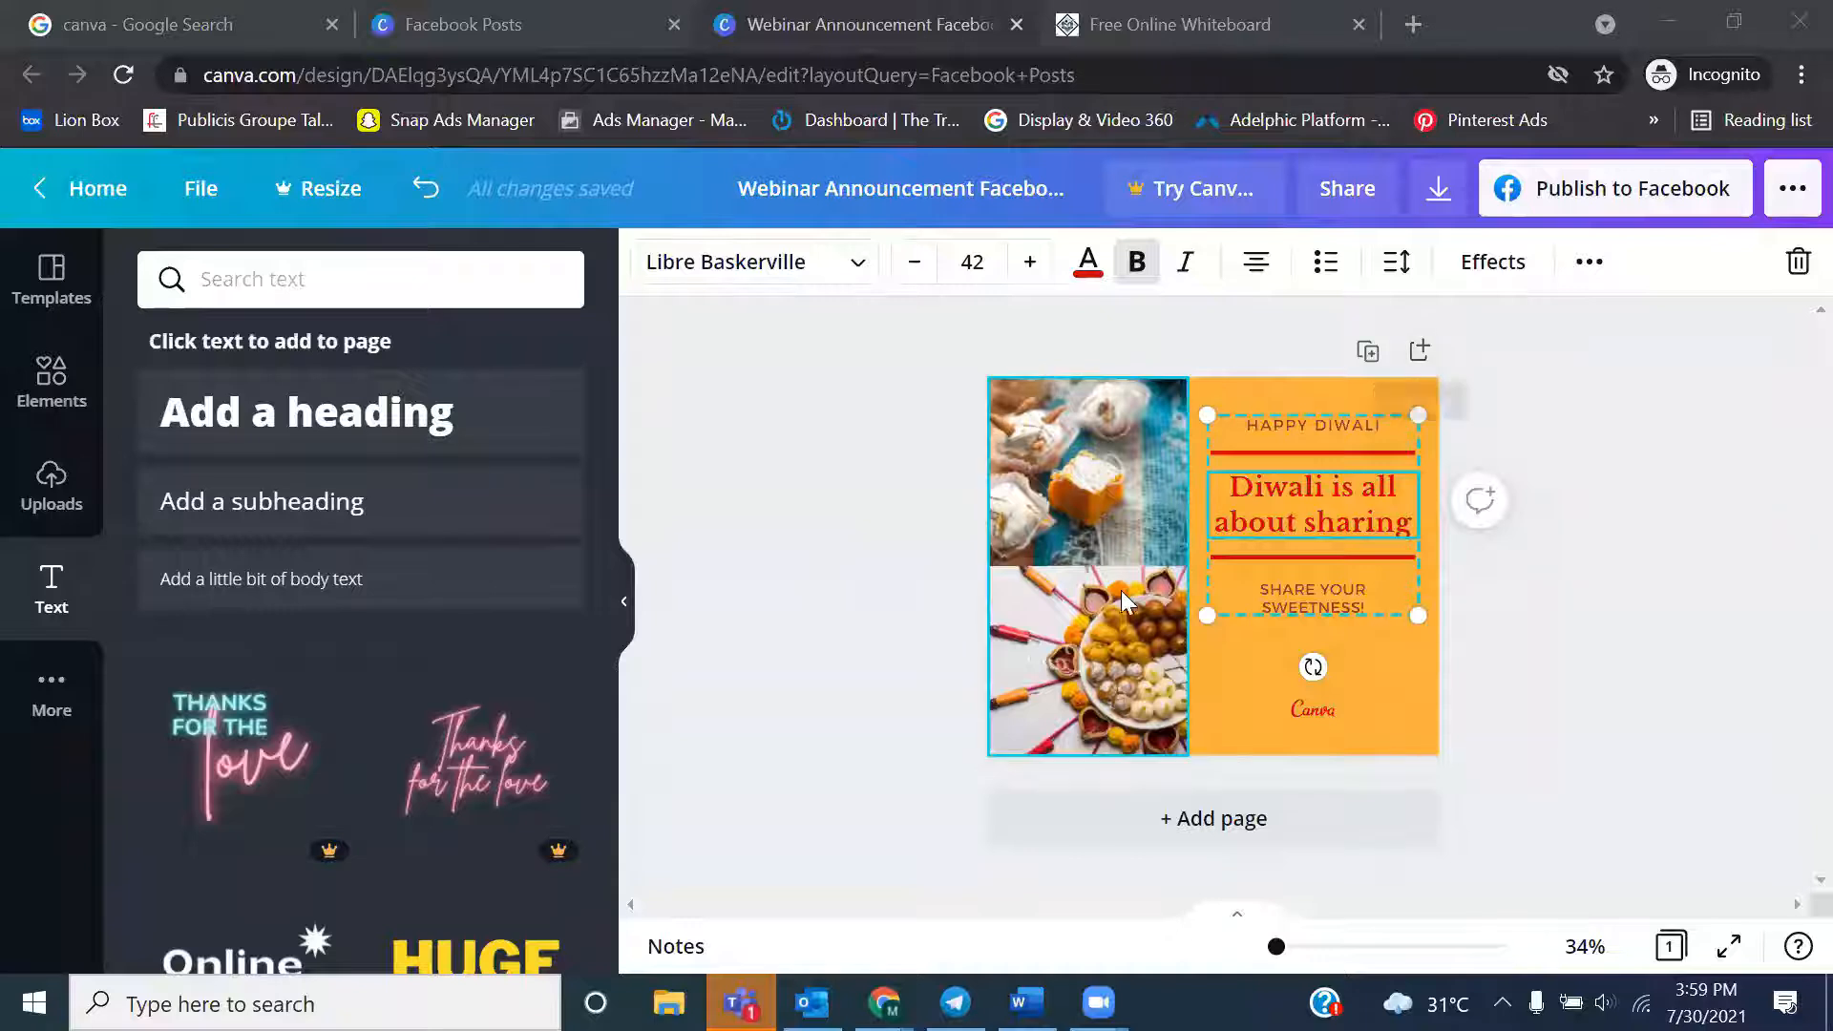
Browse the additional Canva content, apps and integrations, and deselect the Diwali headline
{"action": "left_click", "coordinate": [53, 706]}
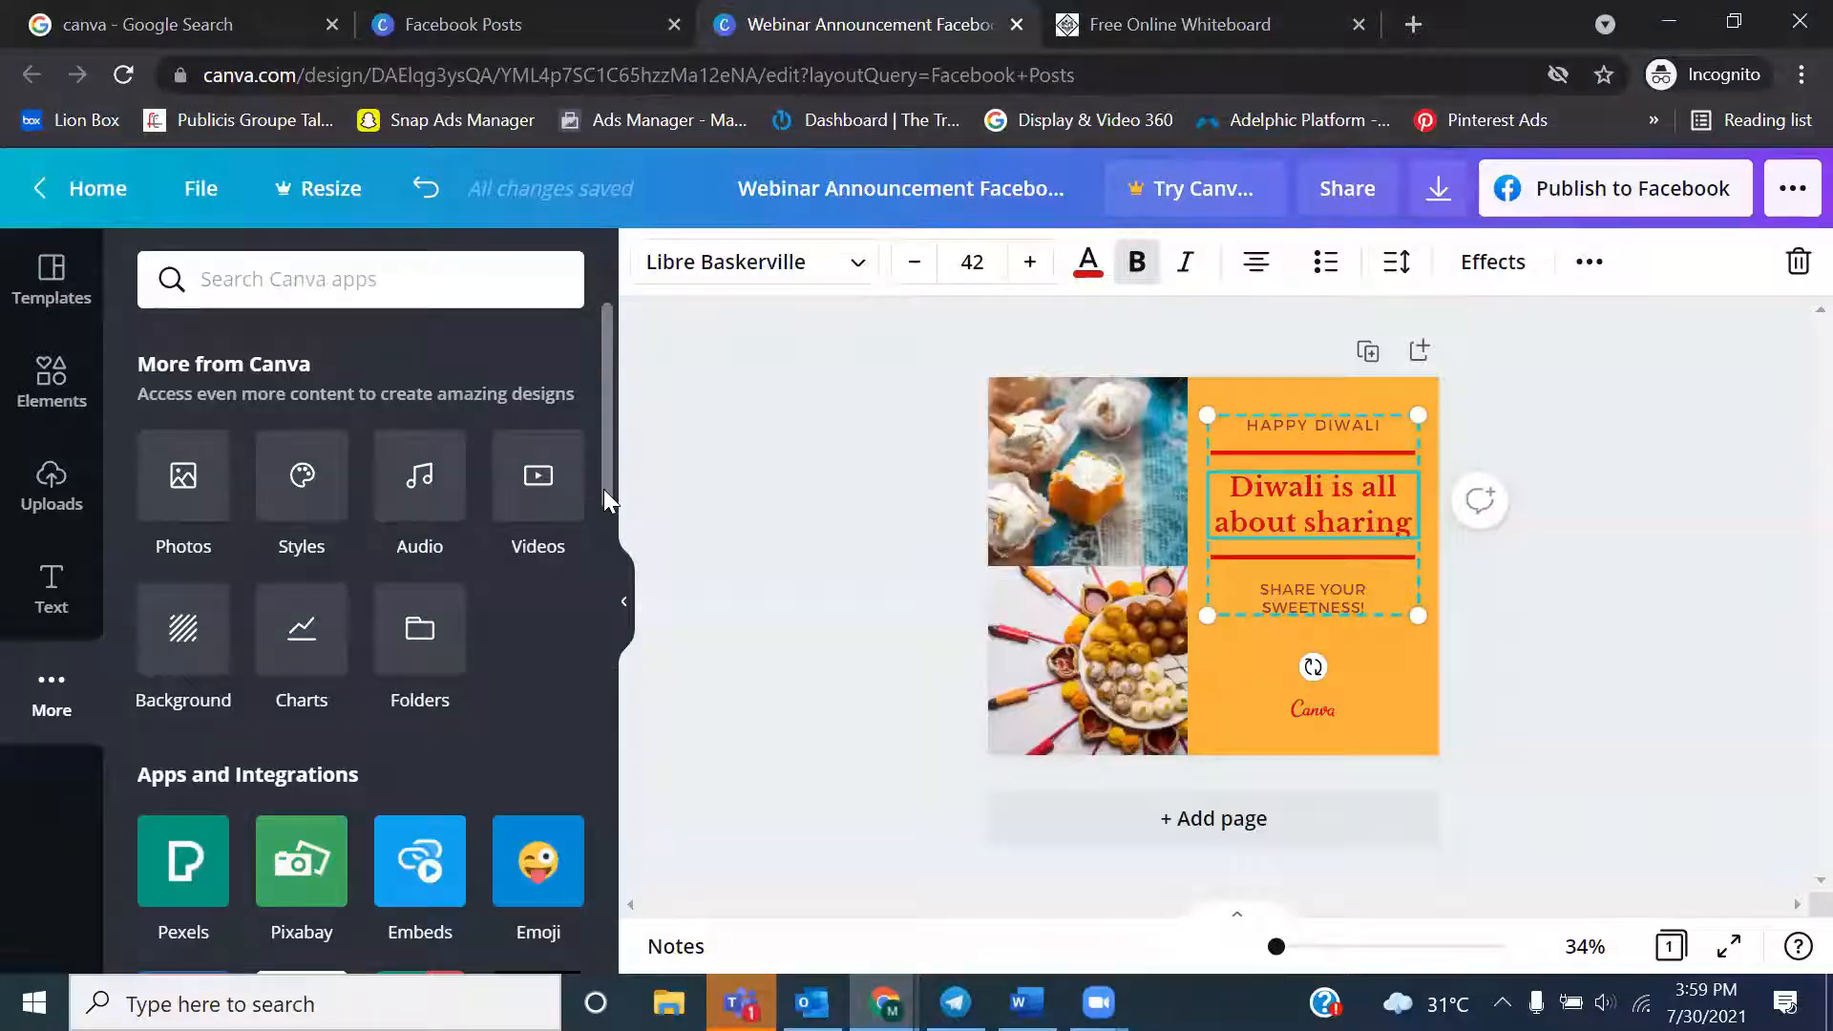
{"action": "left_click_drag", "start_coordinate": [605, 489], "coordinate": [597, 617]}
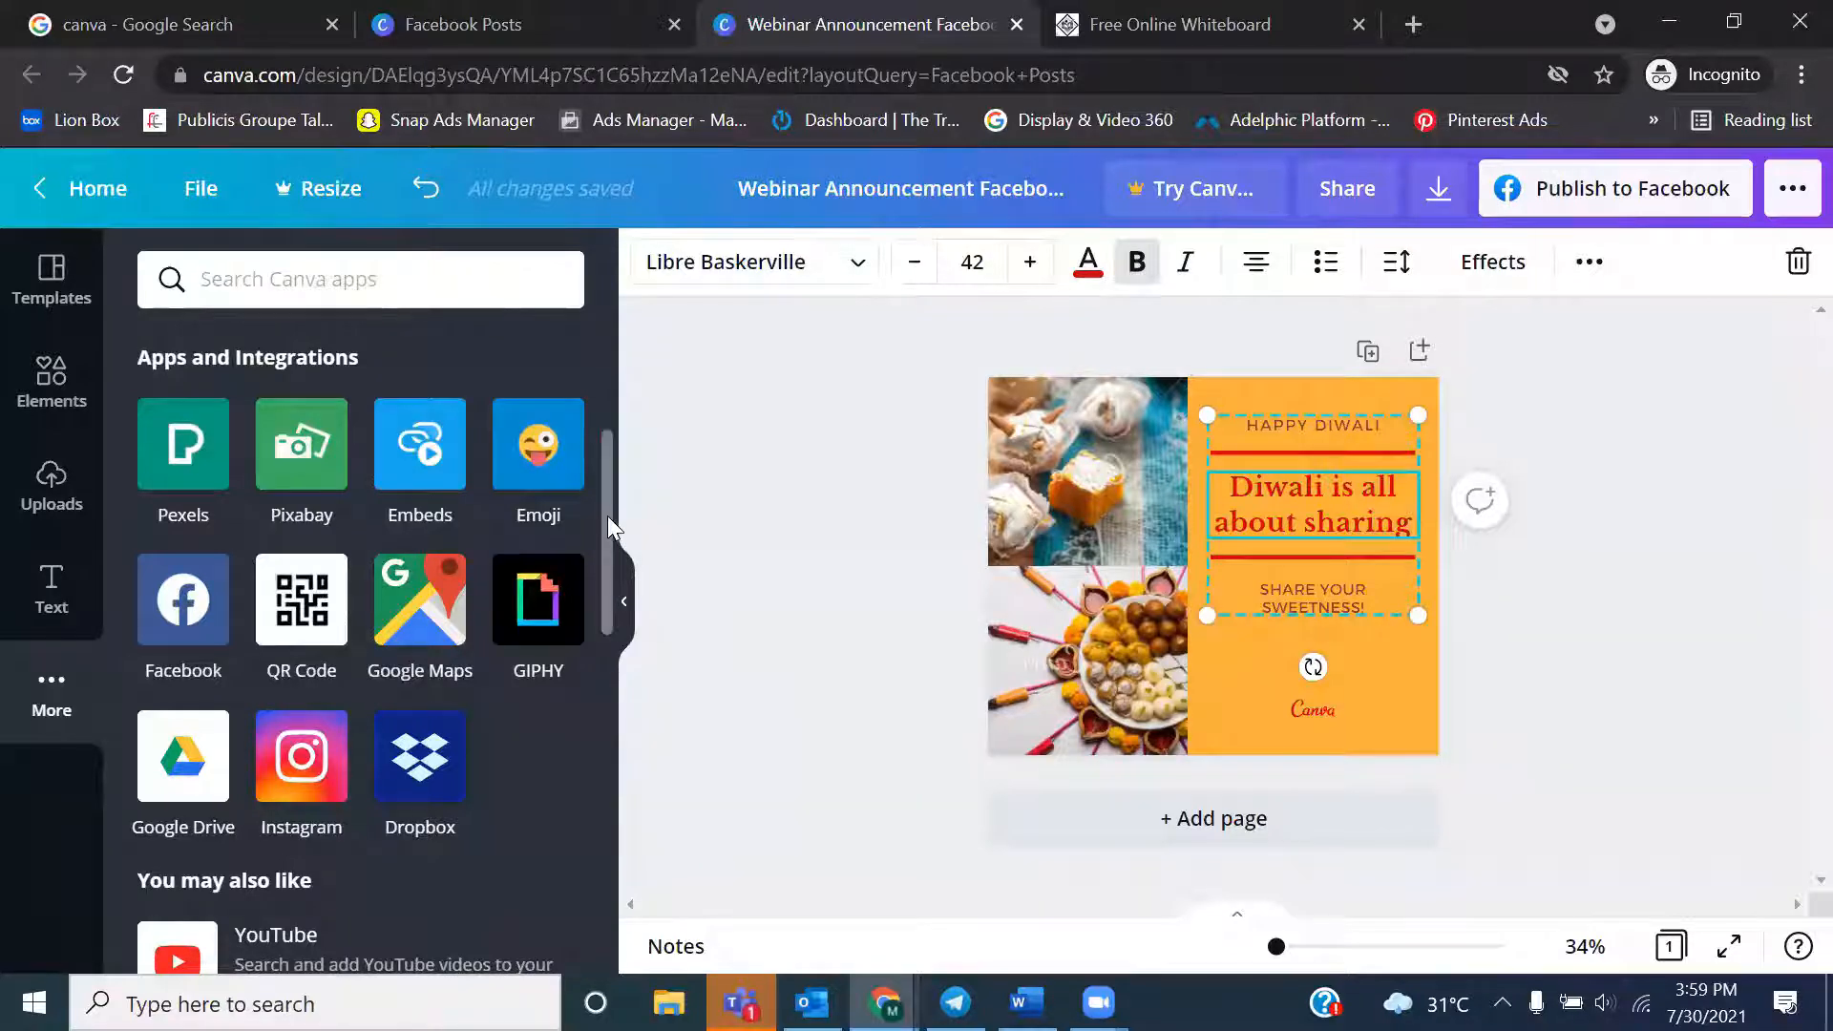
{"action": "left_click_drag", "start_coordinate": [607, 516], "coordinate": [608, 550]}
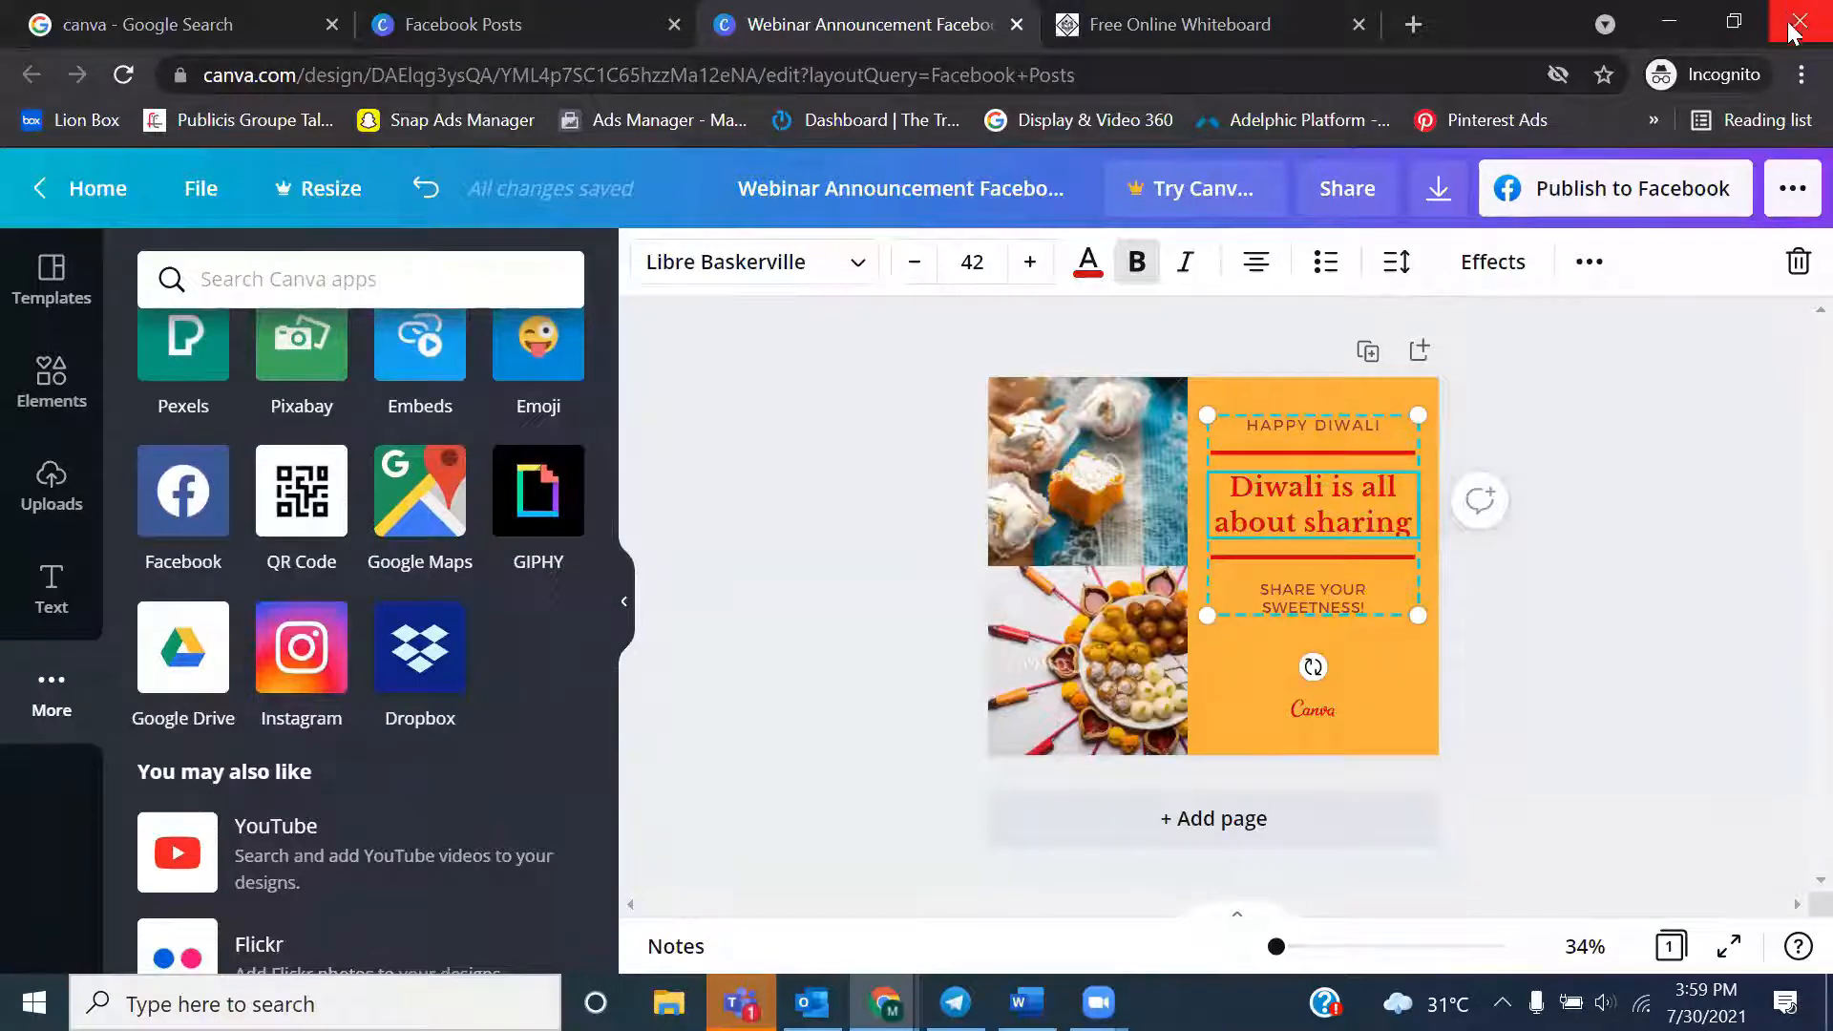
{"action": "left_click", "coordinate": [1726, 527]}
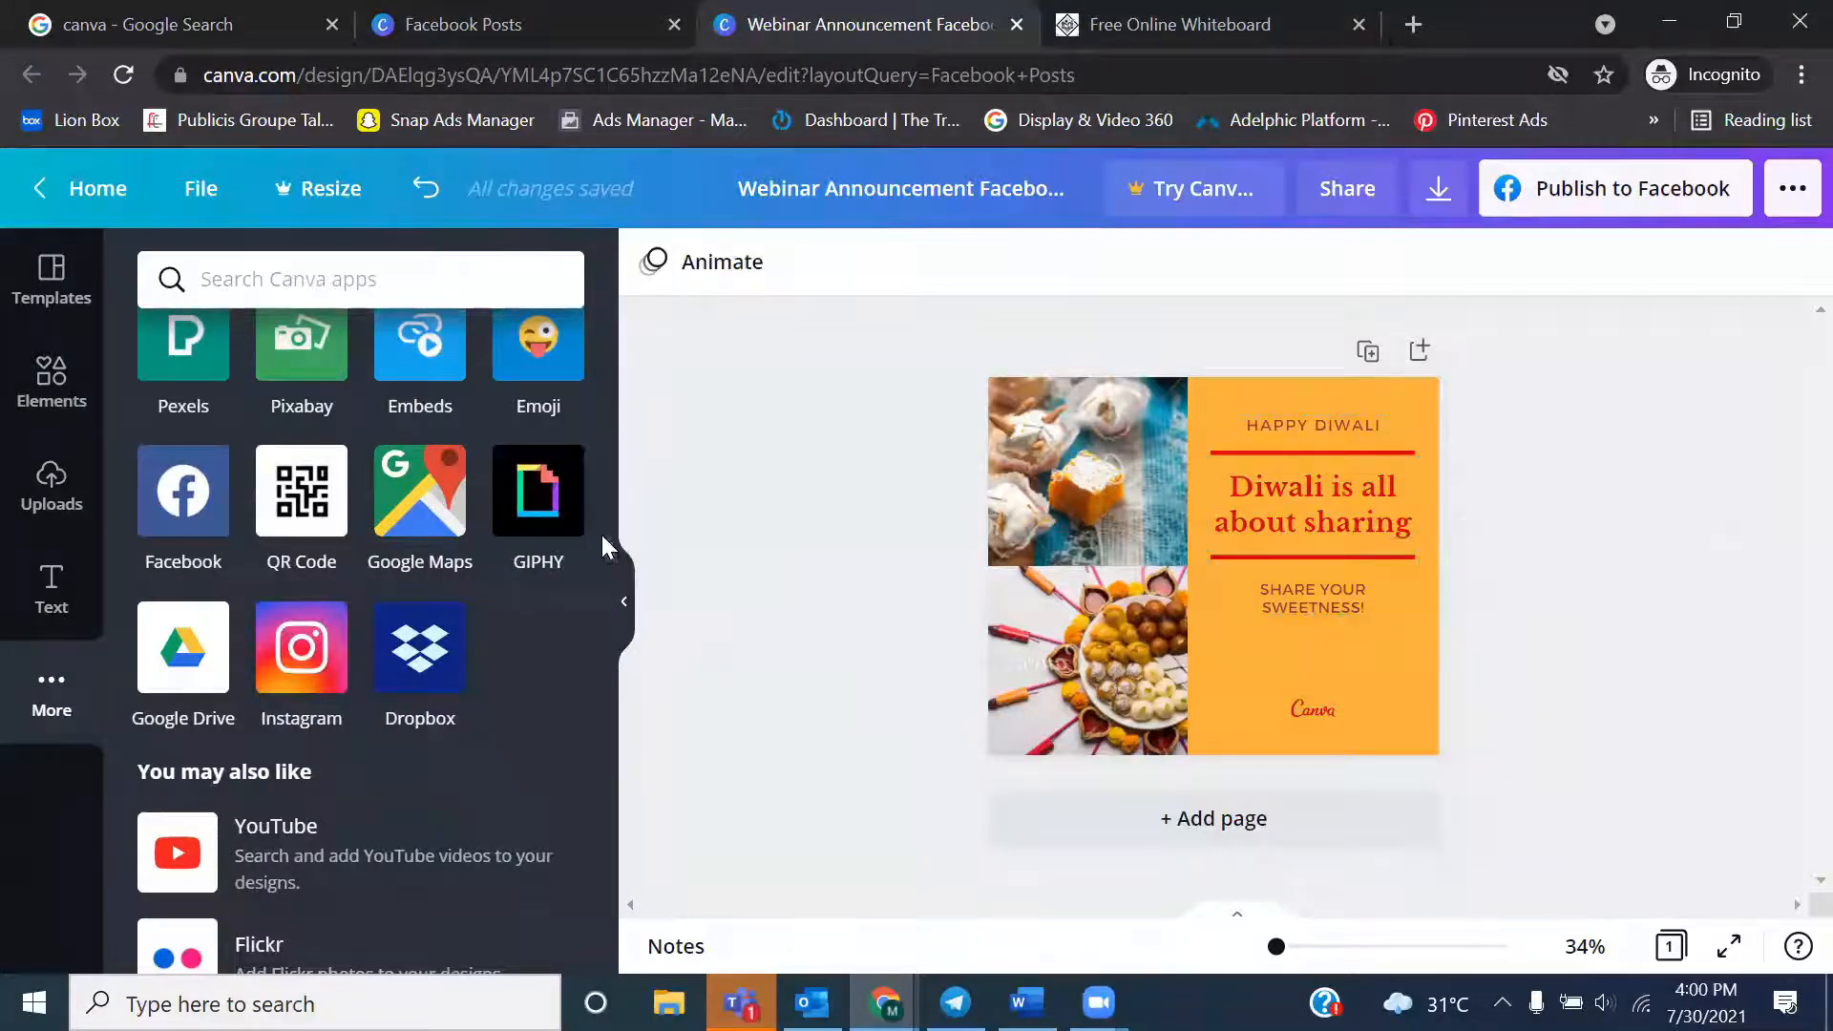
{"action": "left_click_drag", "start_coordinate": [608, 551], "coordinate": [615, 351]}
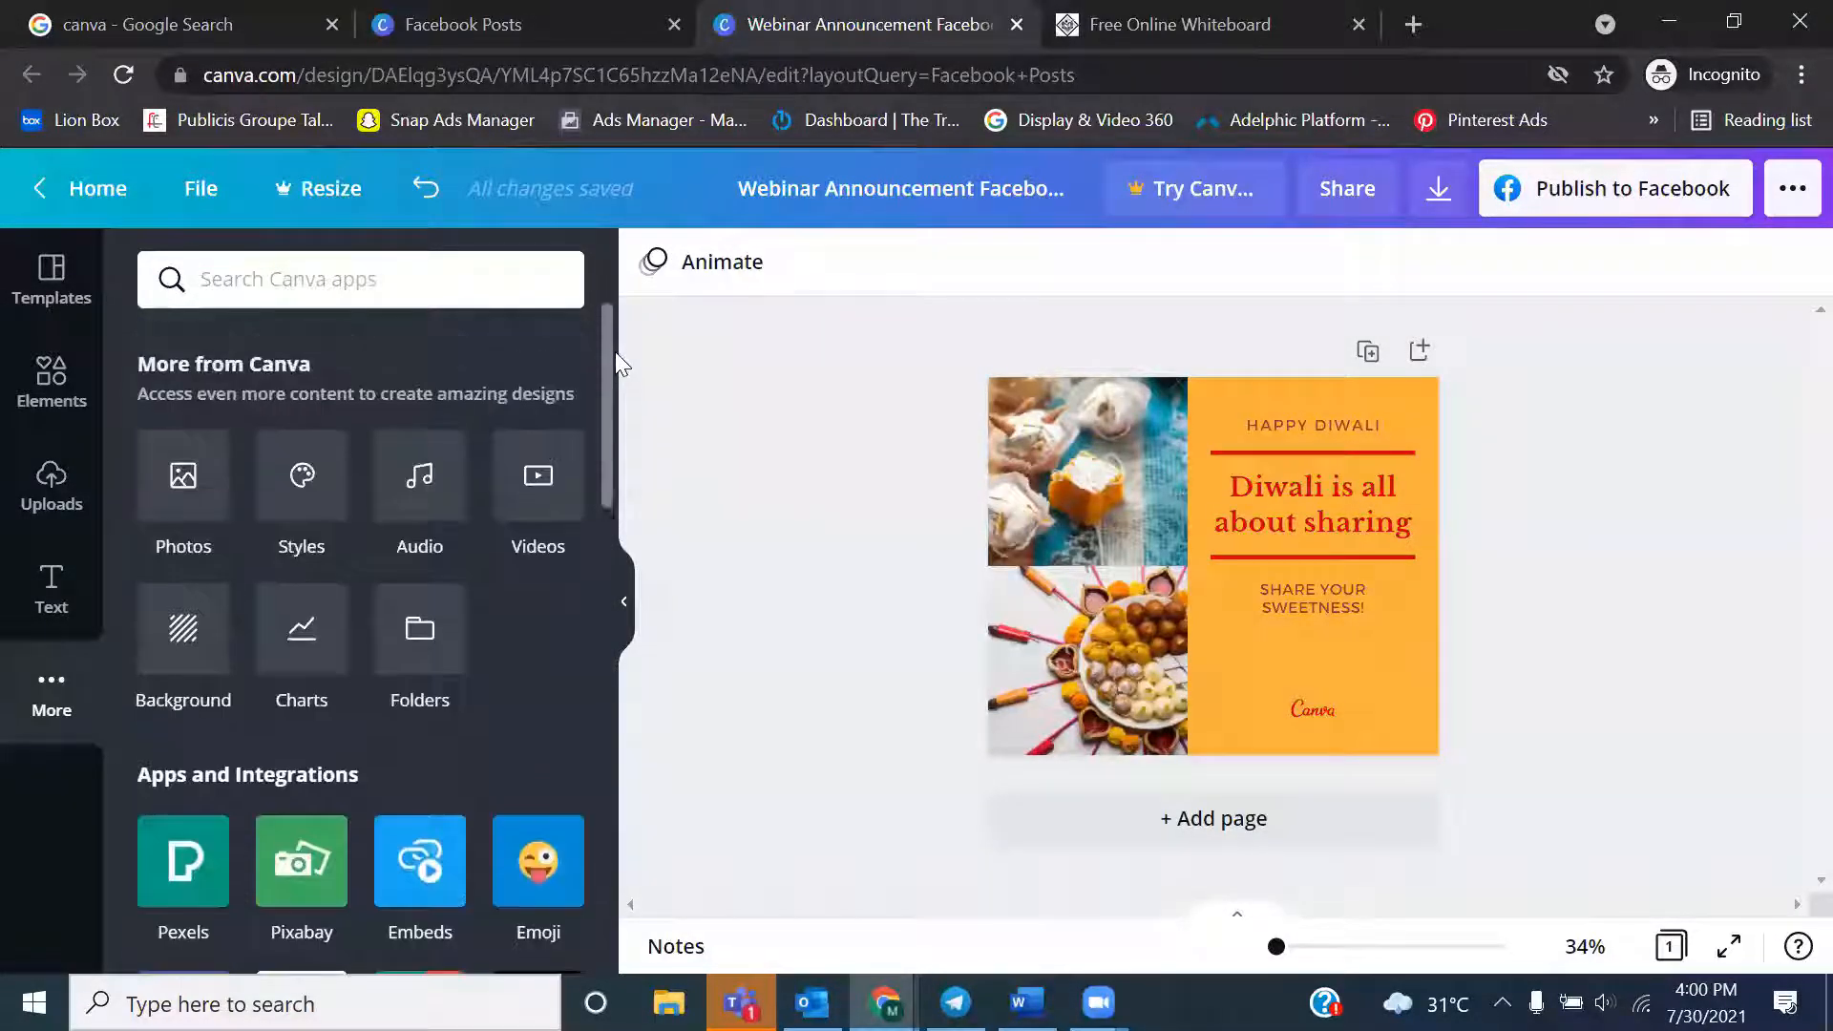
Delete the grouped Diwali text and red lines from the orange area of the post
{"action": "left_click", "coordinate": [48, 315]}
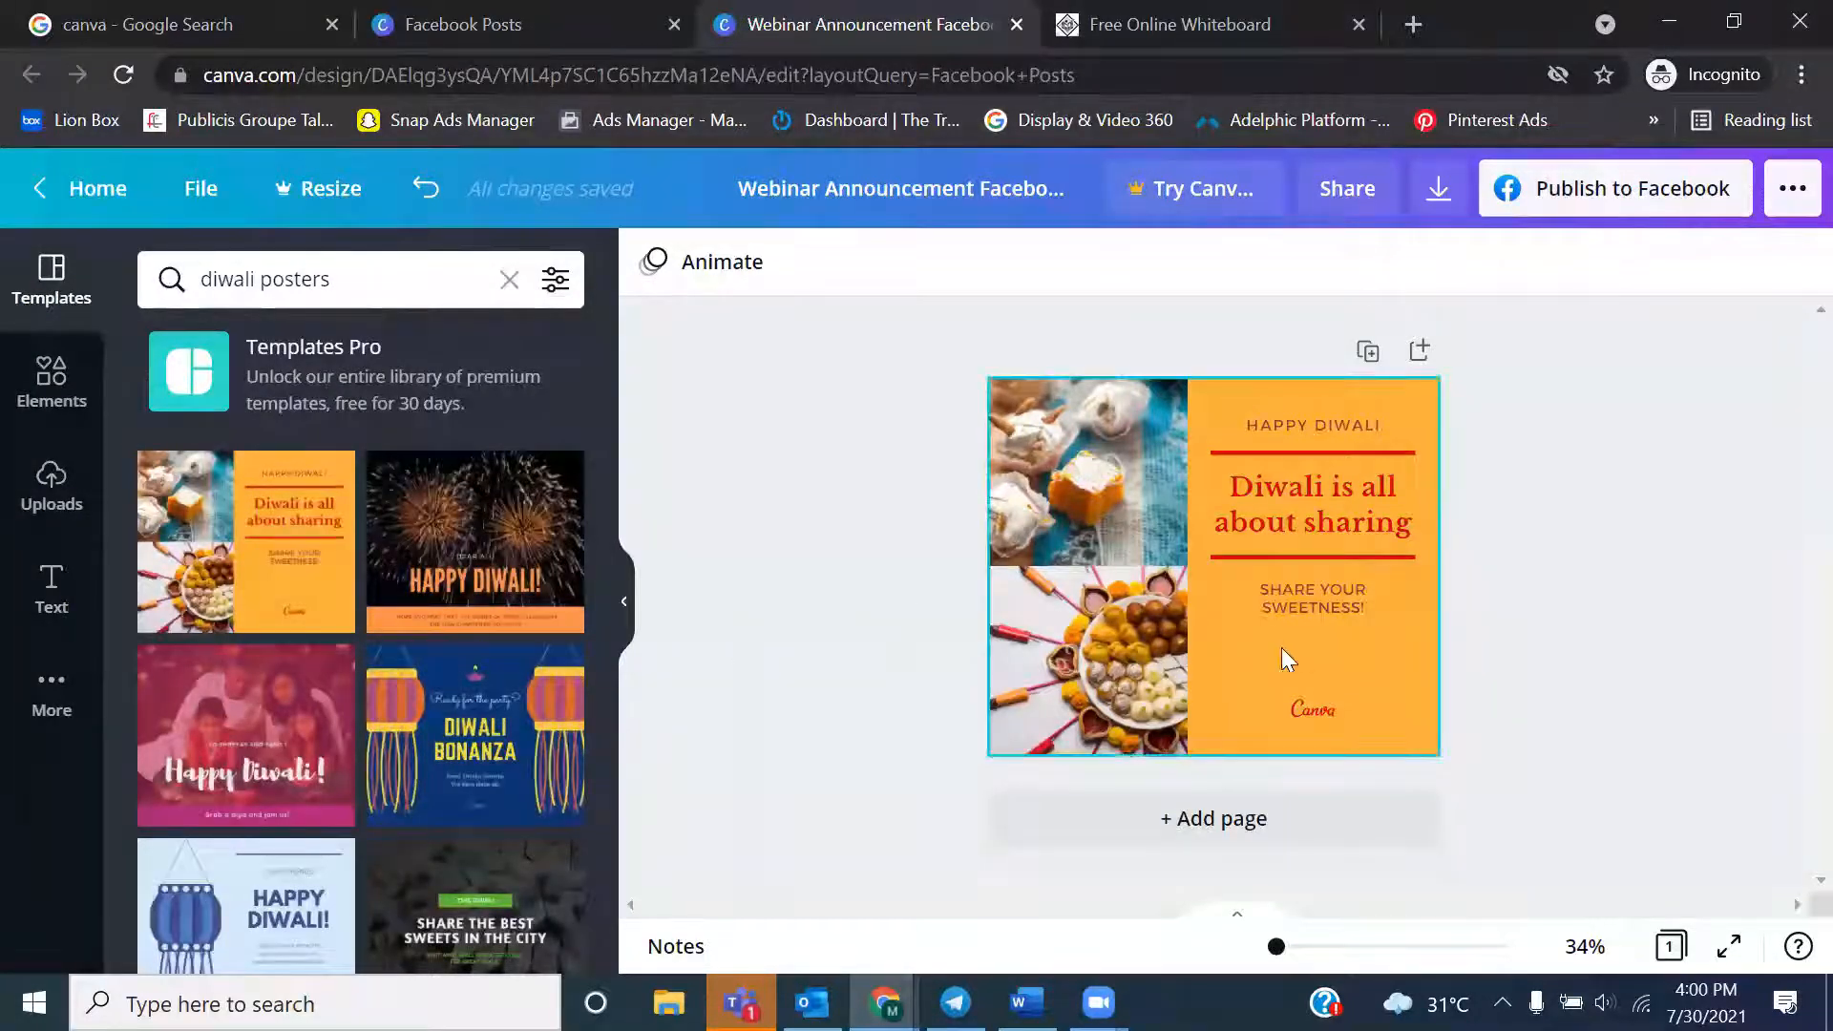
{"action": "left_click", "coordinate": [1314, 744]}
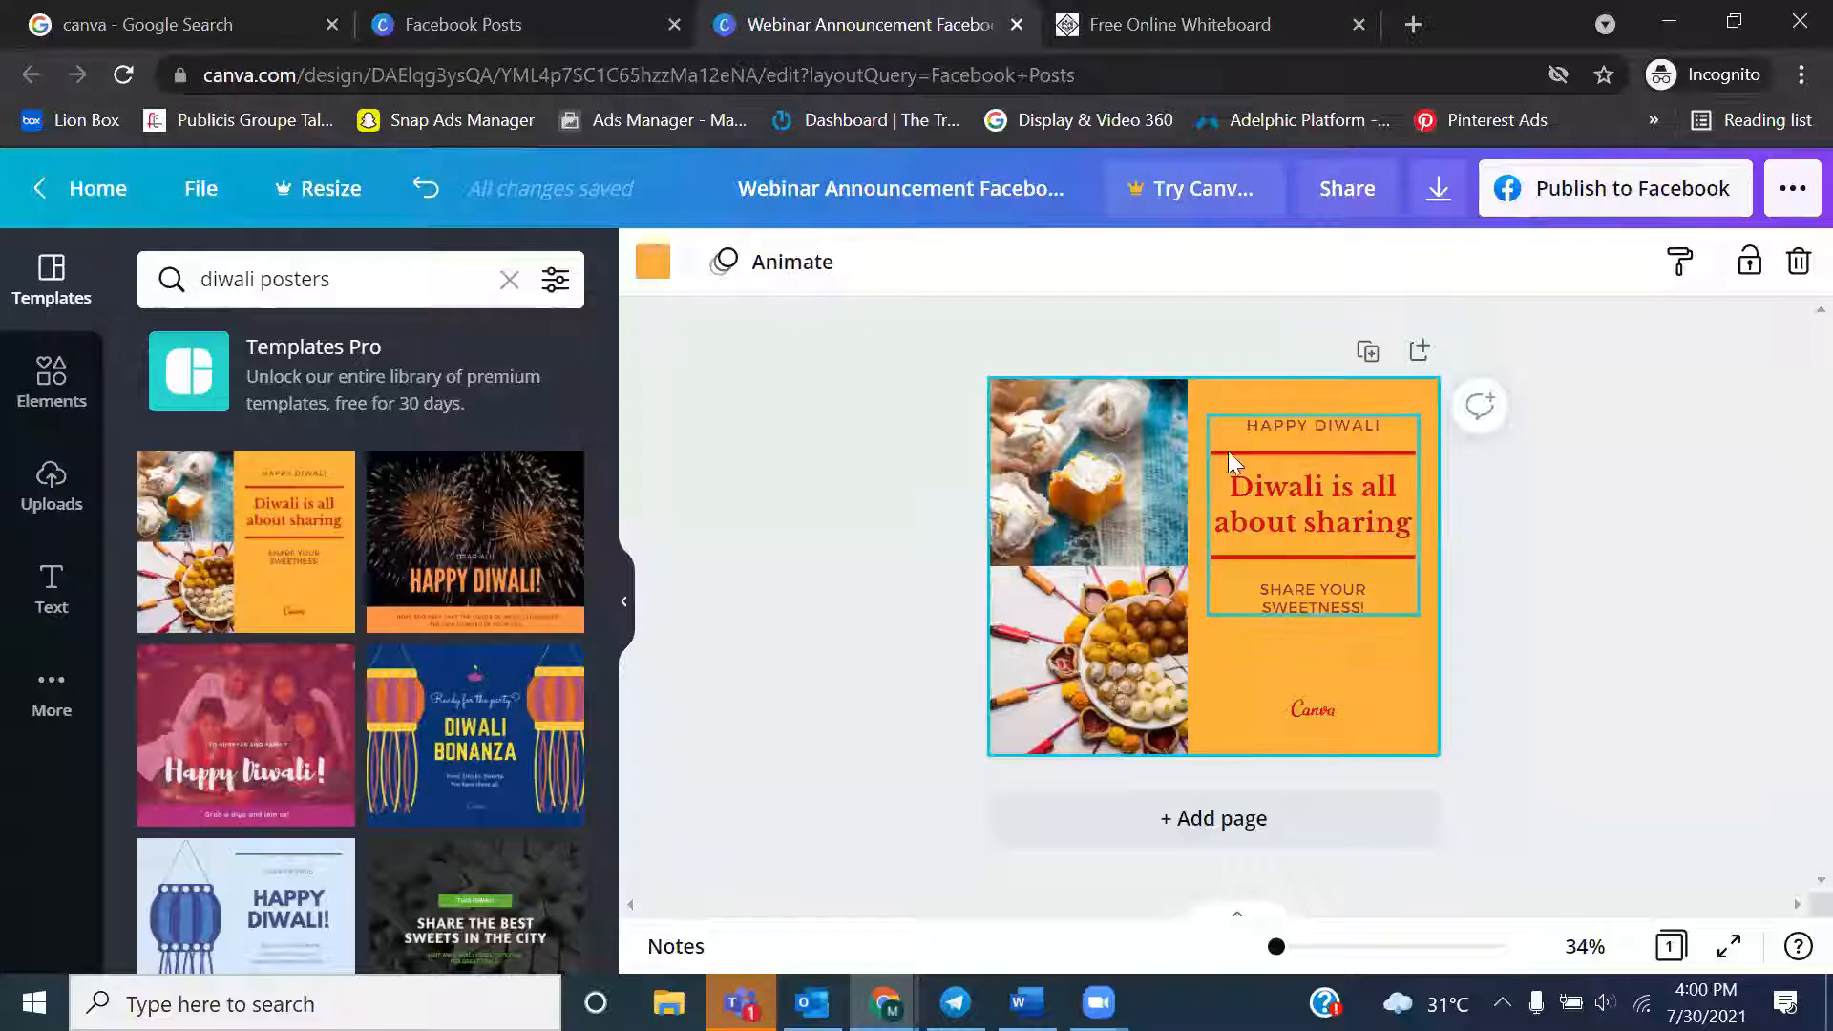
{"action": "left_click", "coordinate": [1268, 457]}
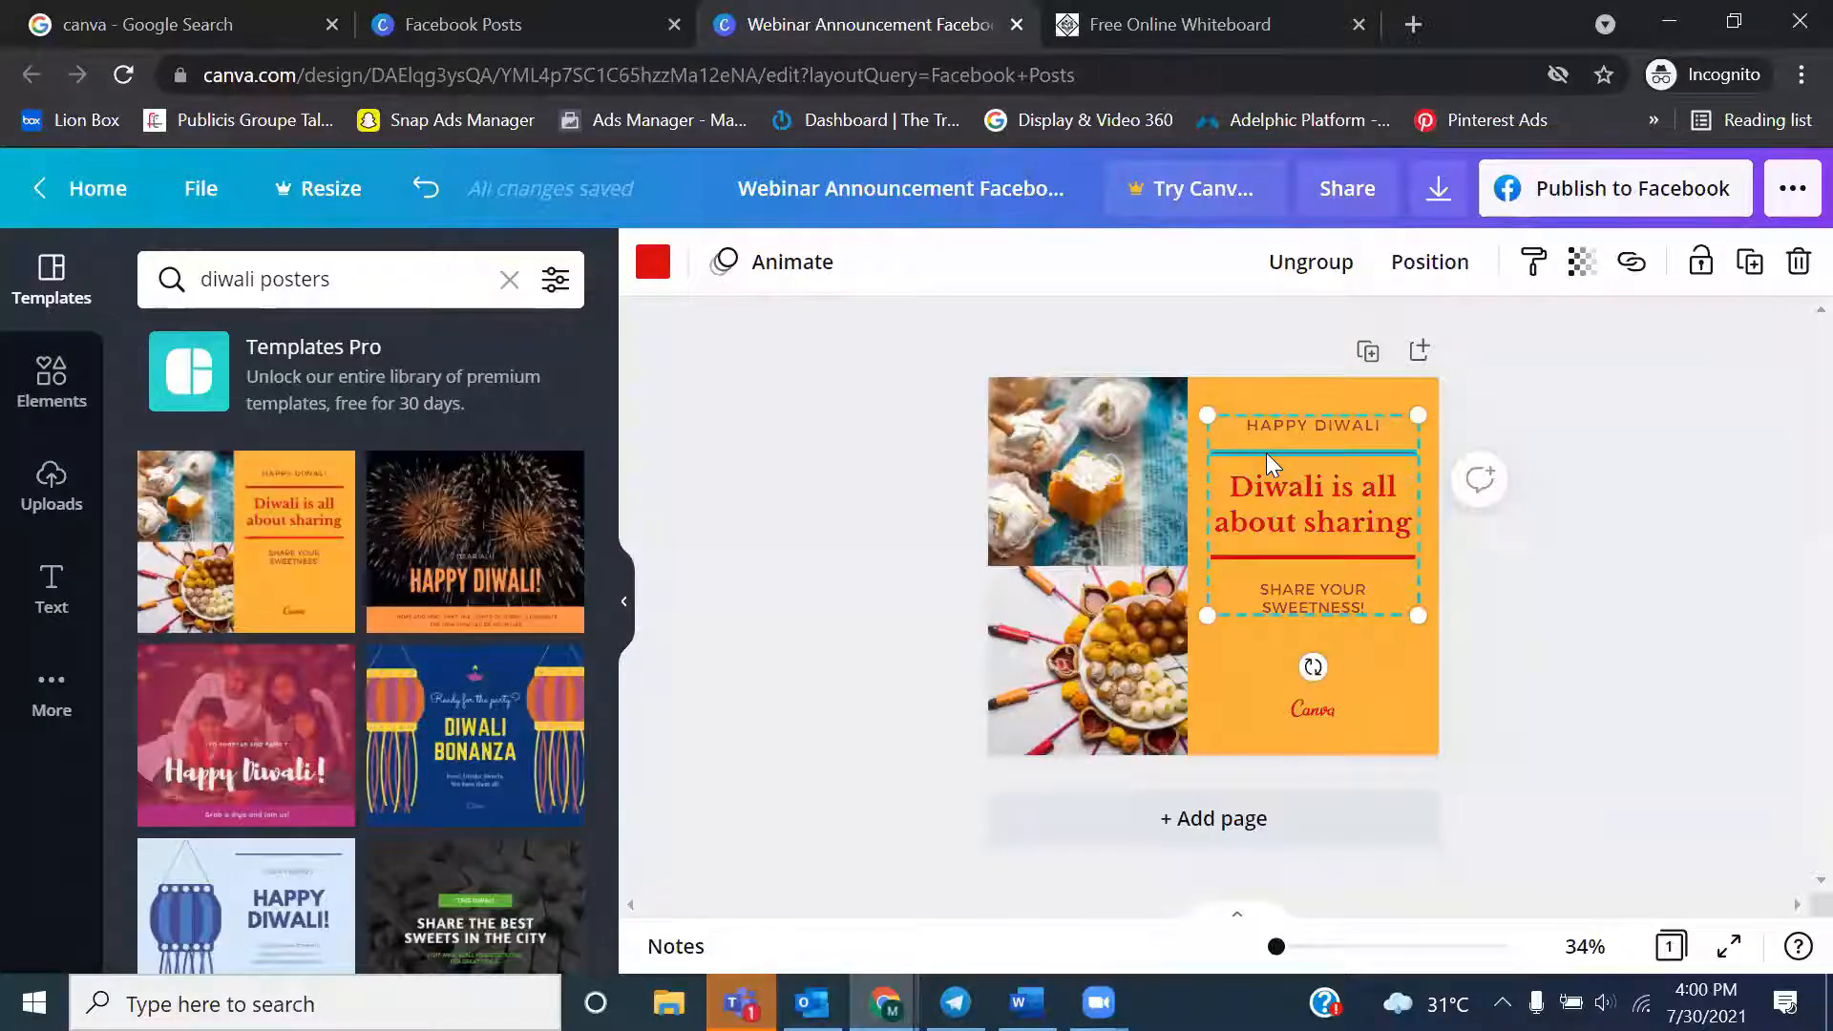
{"action": "left_click_drag", "start_coordinate": [1208, 417], "coordinate": [1326, 520]}
{"action": "key", "text": "Delete"}
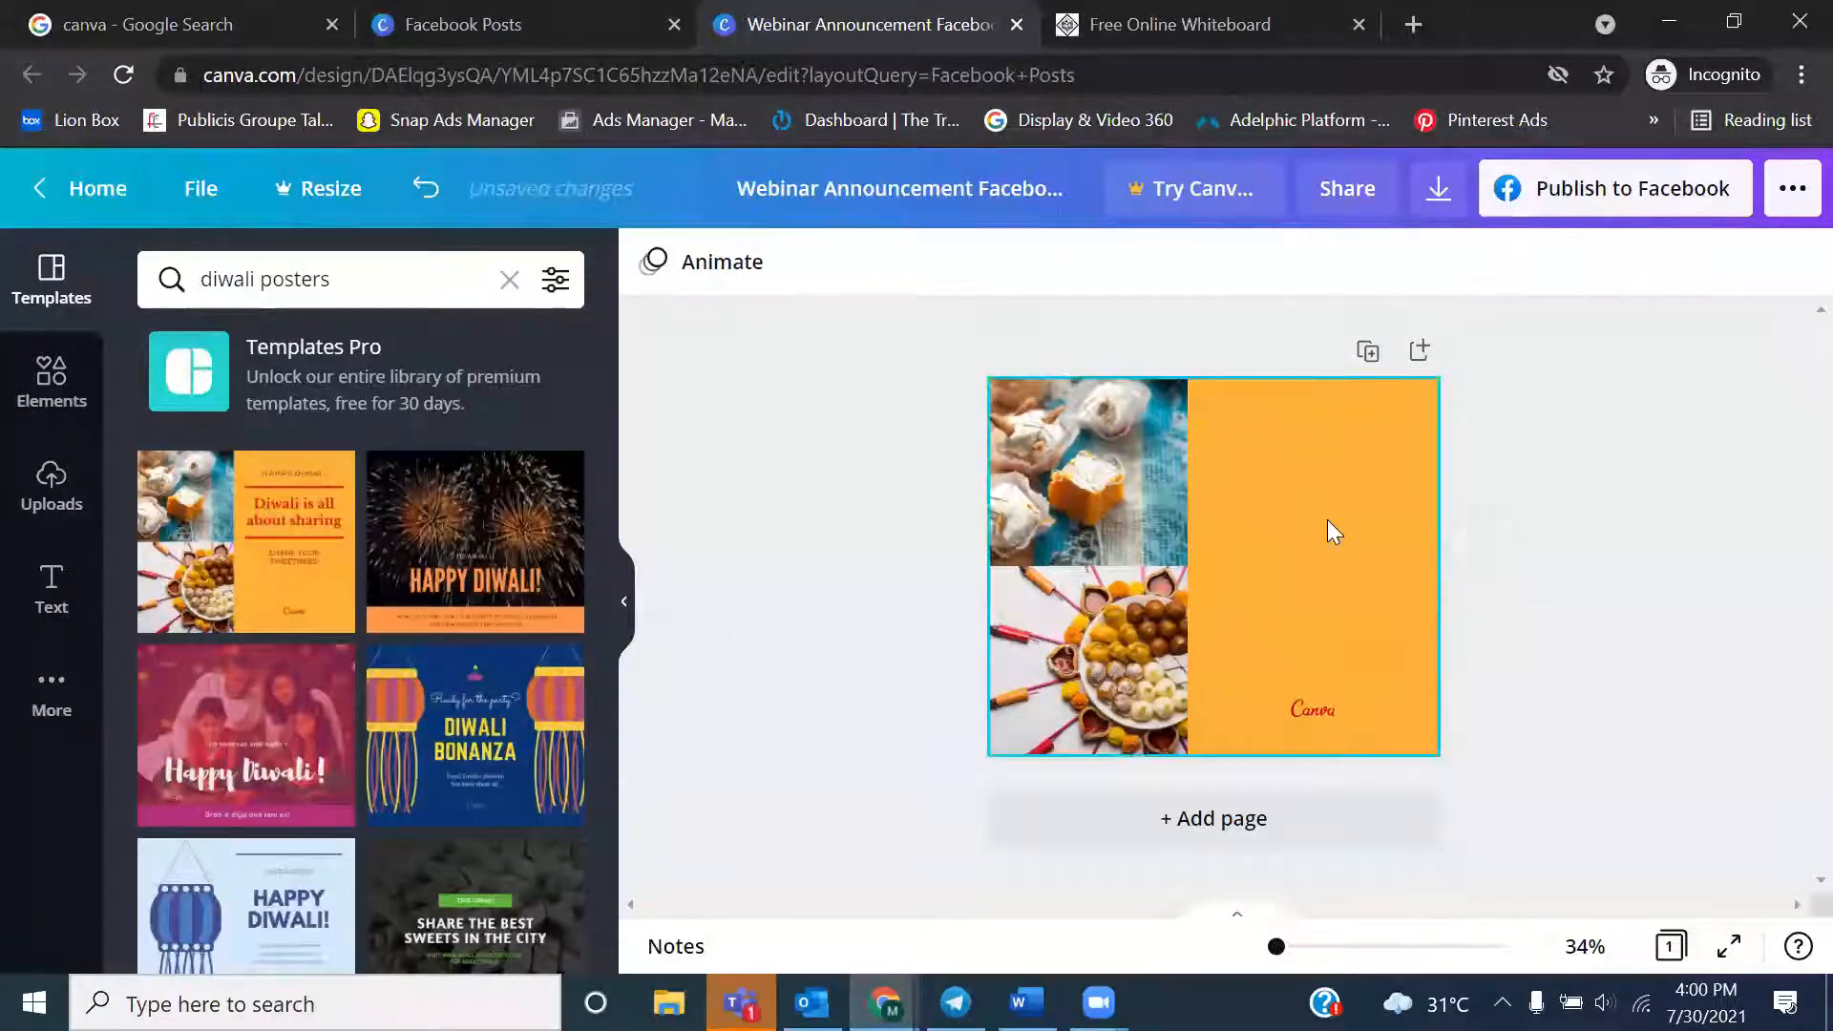
Delete the red Canva logo from the orange area of the post
{"action": "left_click", "coordinate": [1302, 715]}
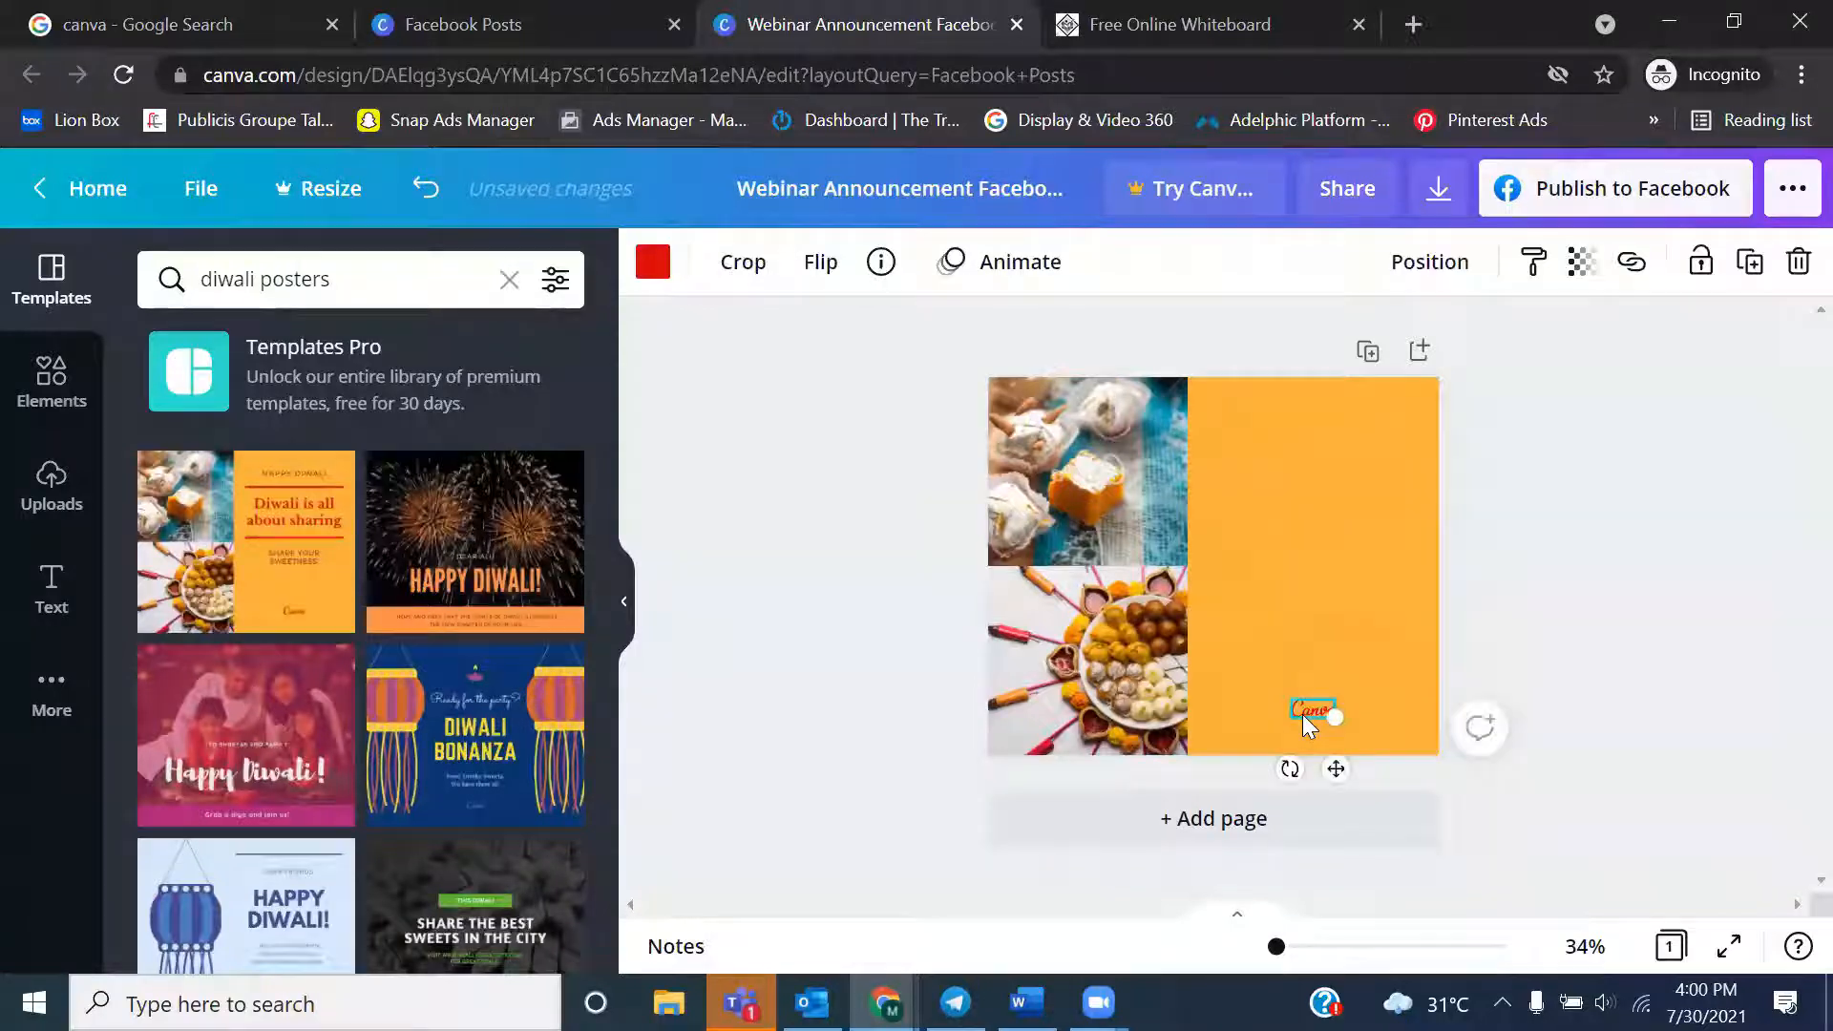
{"action": "left_click_drag", "start_coordinate": [1332, 716], "coordinate": [1384, 737]}
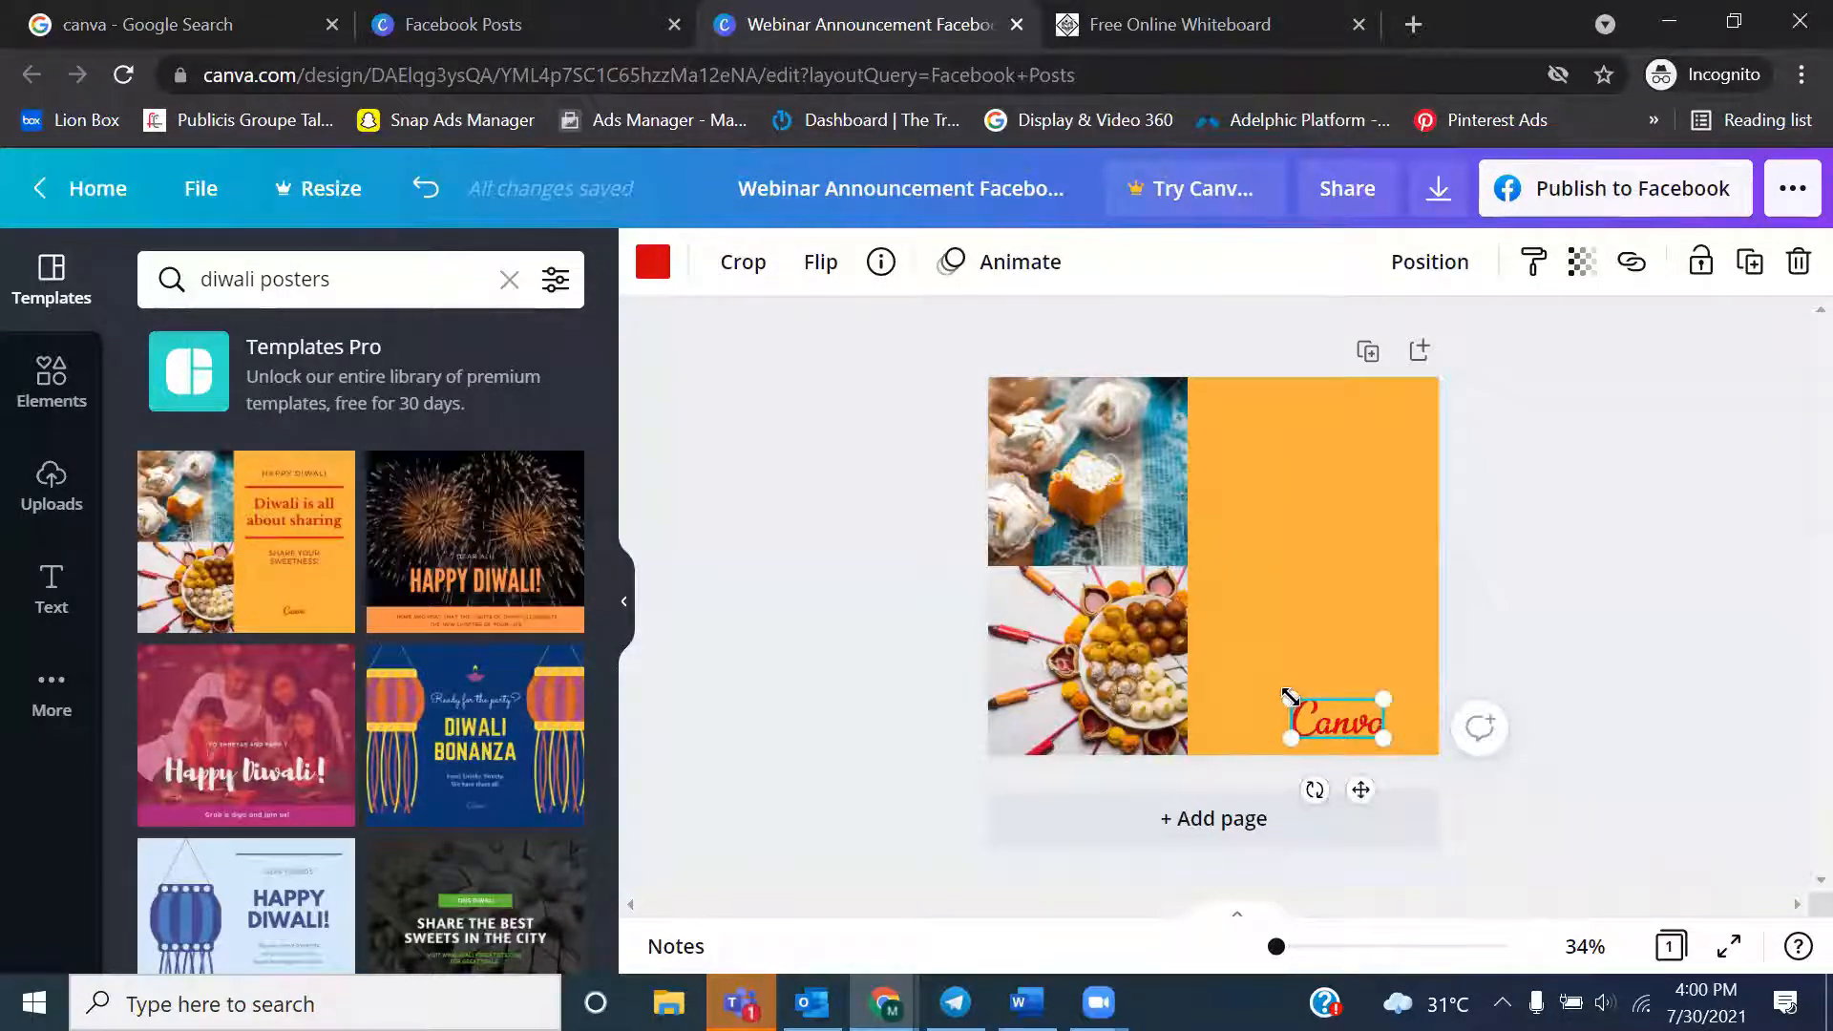
{"action": "key", "text": "Delete"}
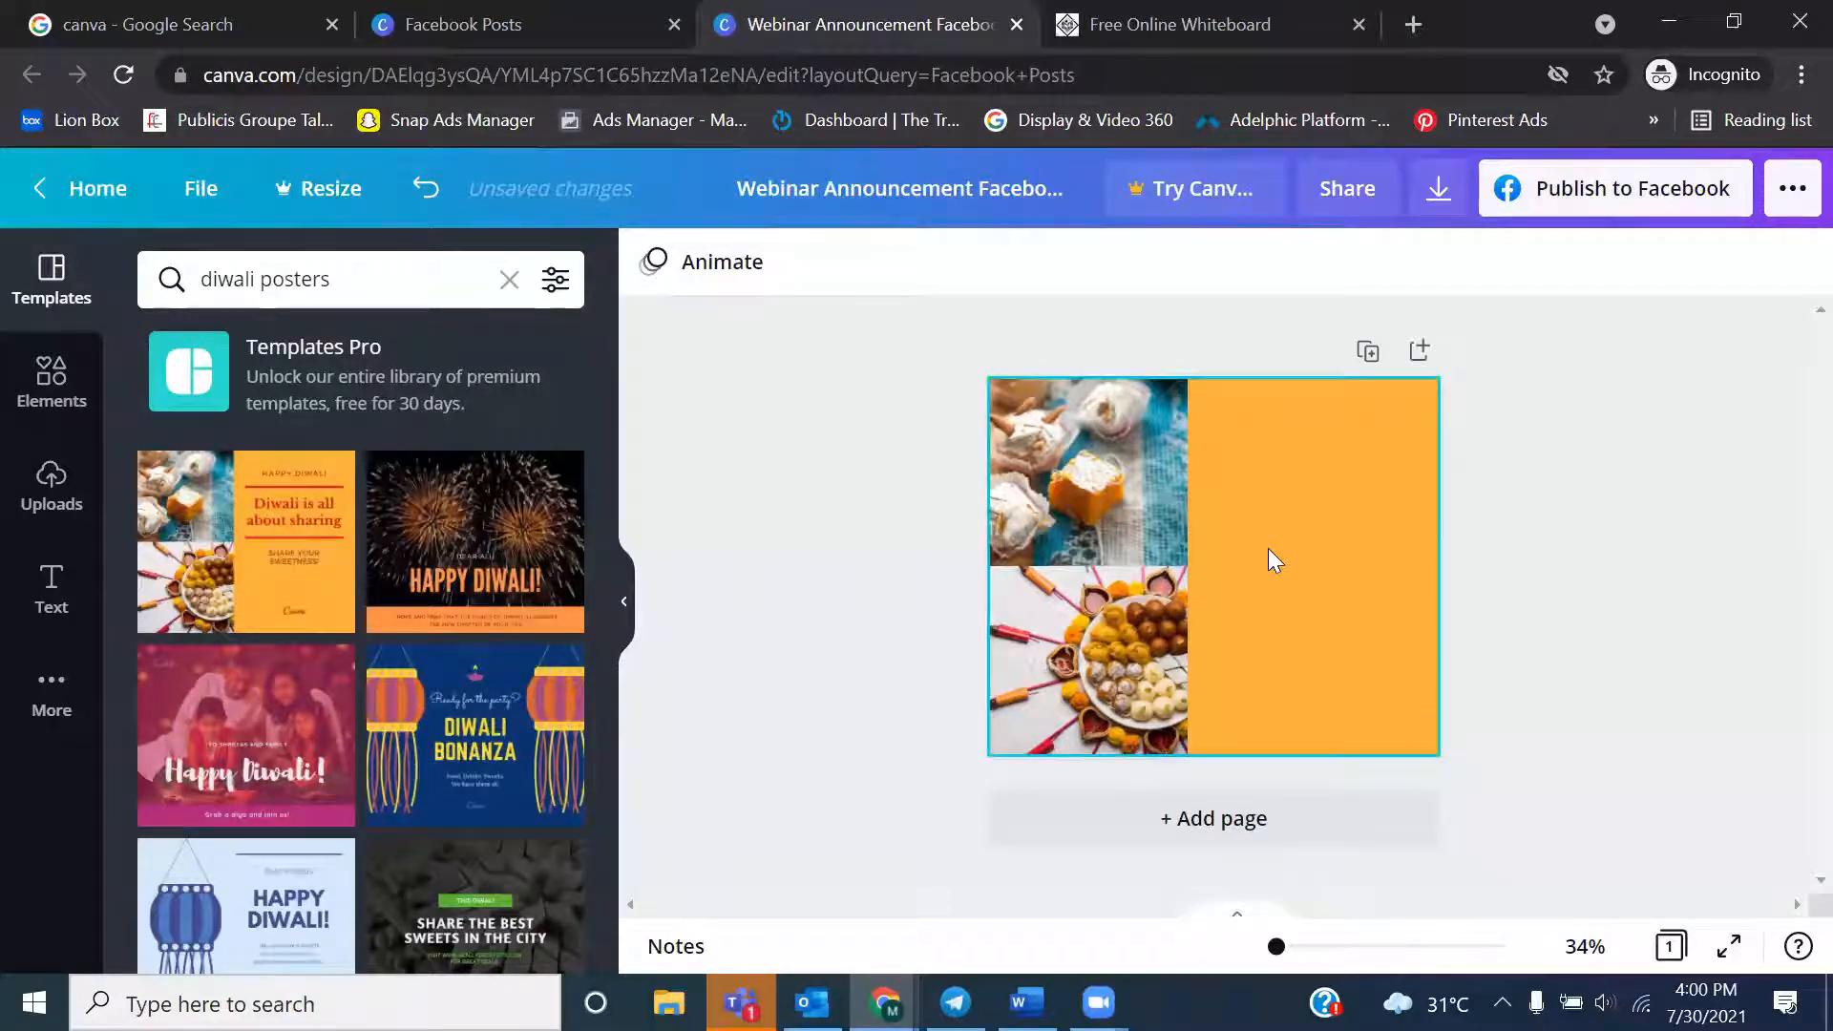
Add a heading near the top of the orange area and shrink it to font size 42.6 to fit
{"action": "left_click", "coordinate": [31, 619]}
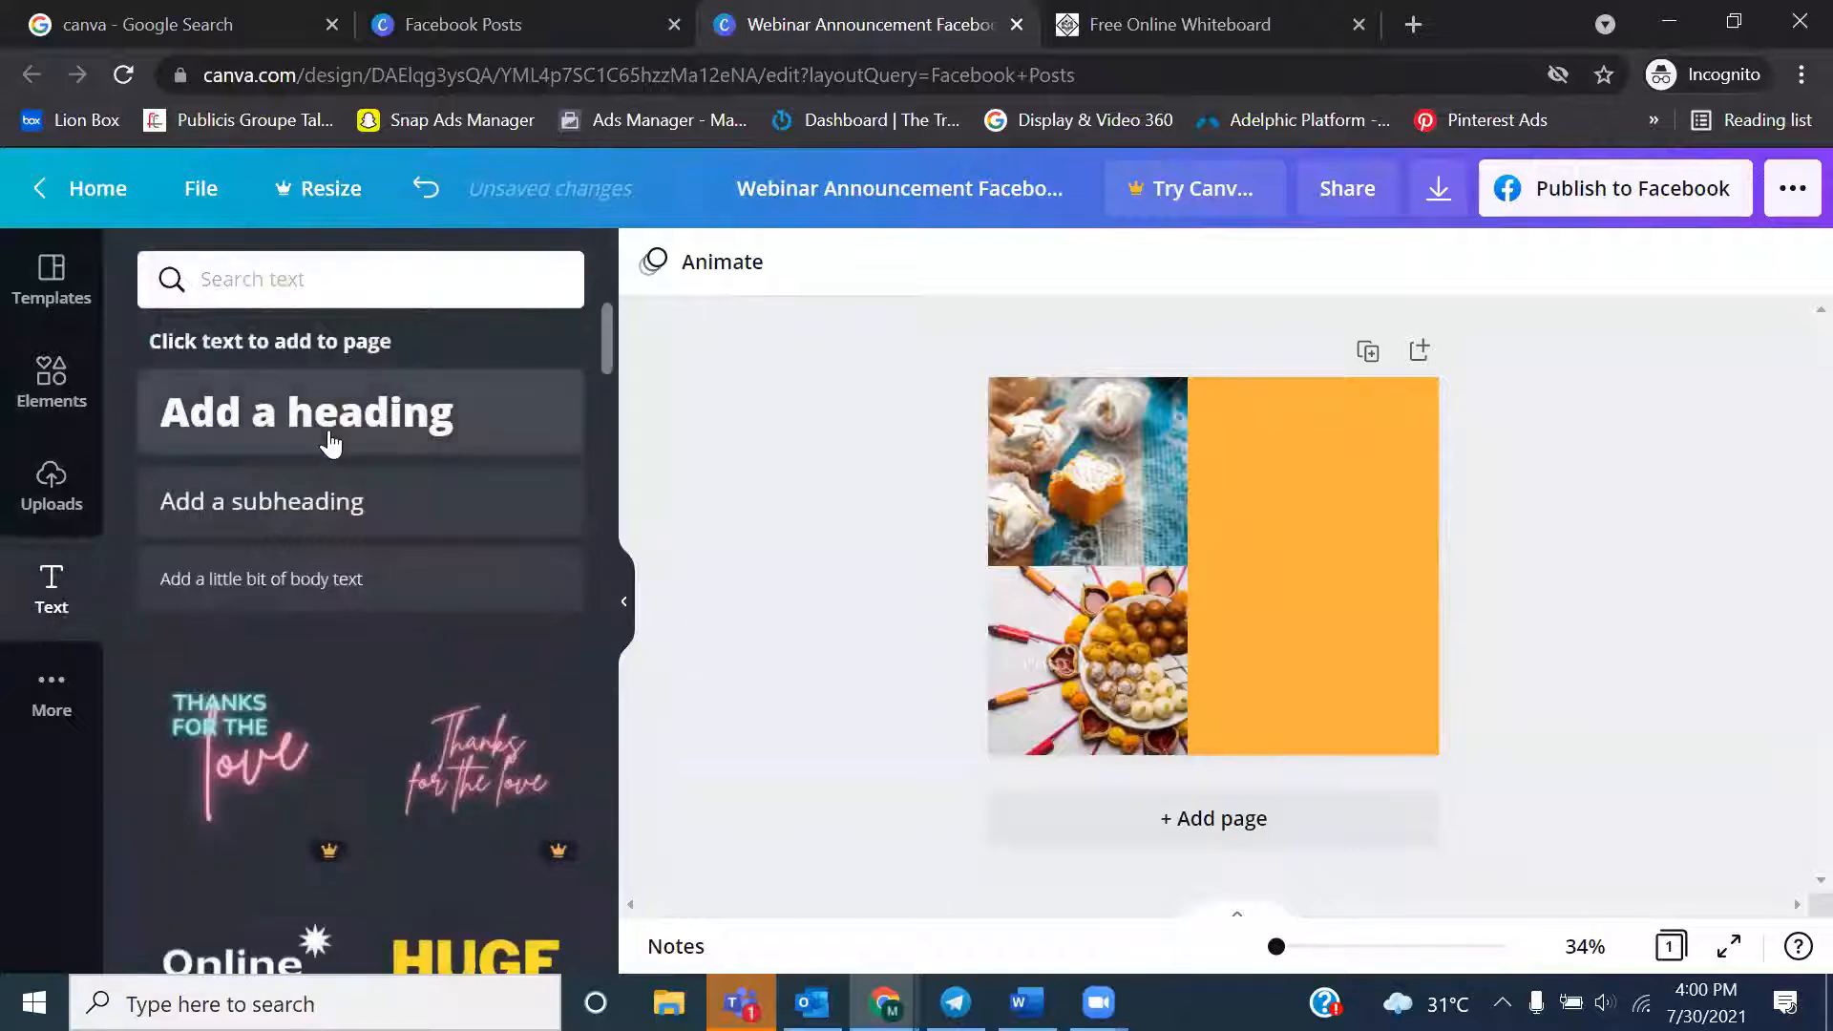
{"action": "left_click", "coordinate": [344, 425]}
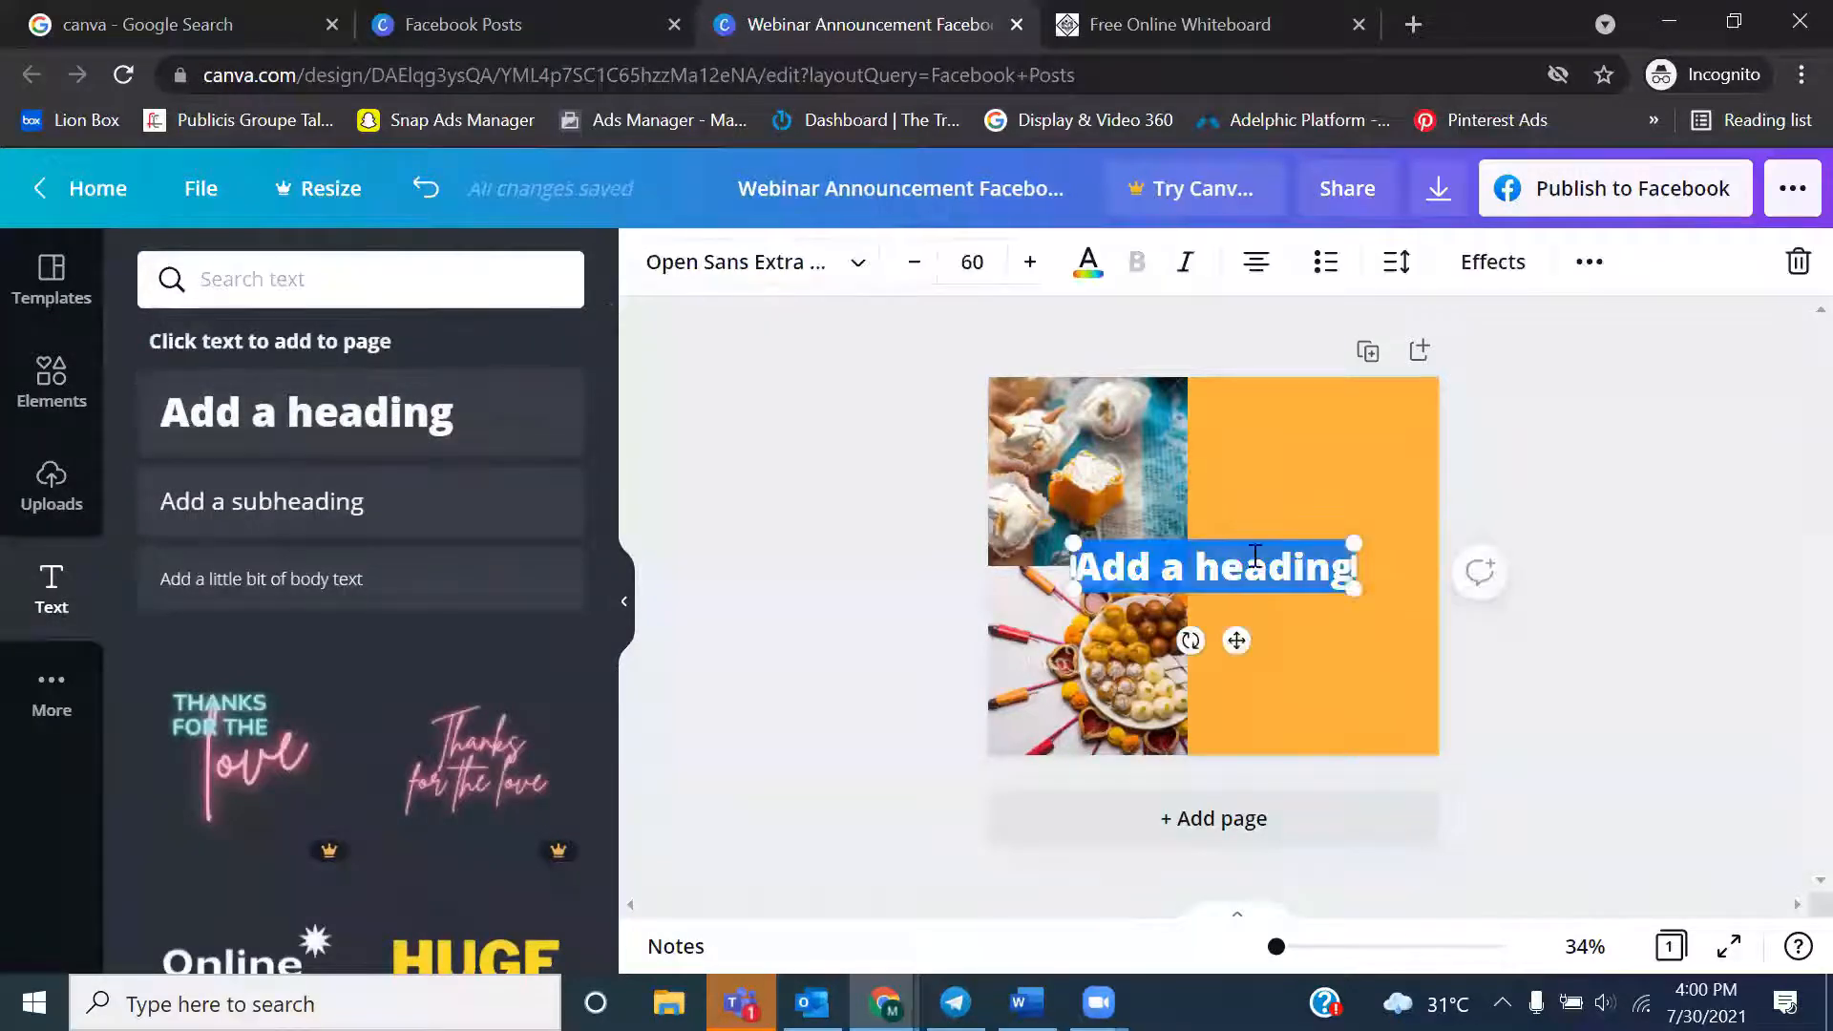
{"action": "left_click_drag", "start_coordinate": [1237, 540], "coordinate": [1333, 456]}
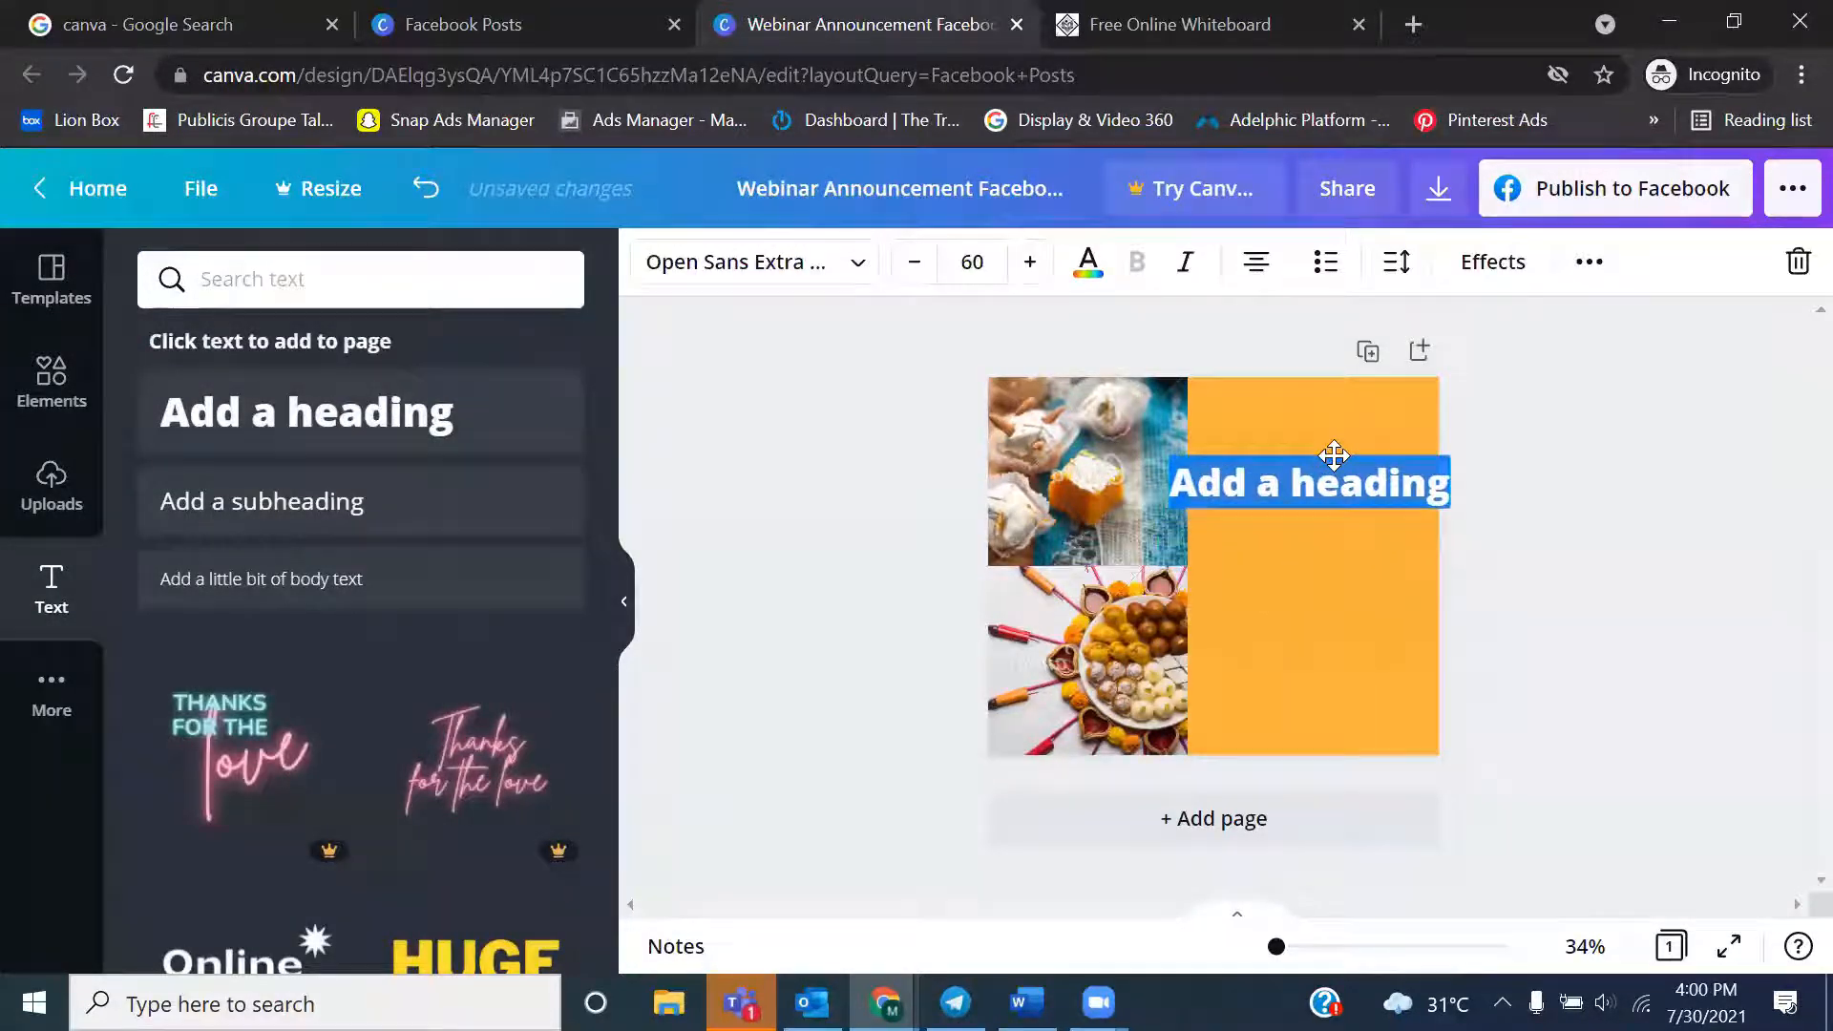
{"action": "left_click_drag", "start_coordinate": [1167, 462], "coordinate": [1278, 437]}
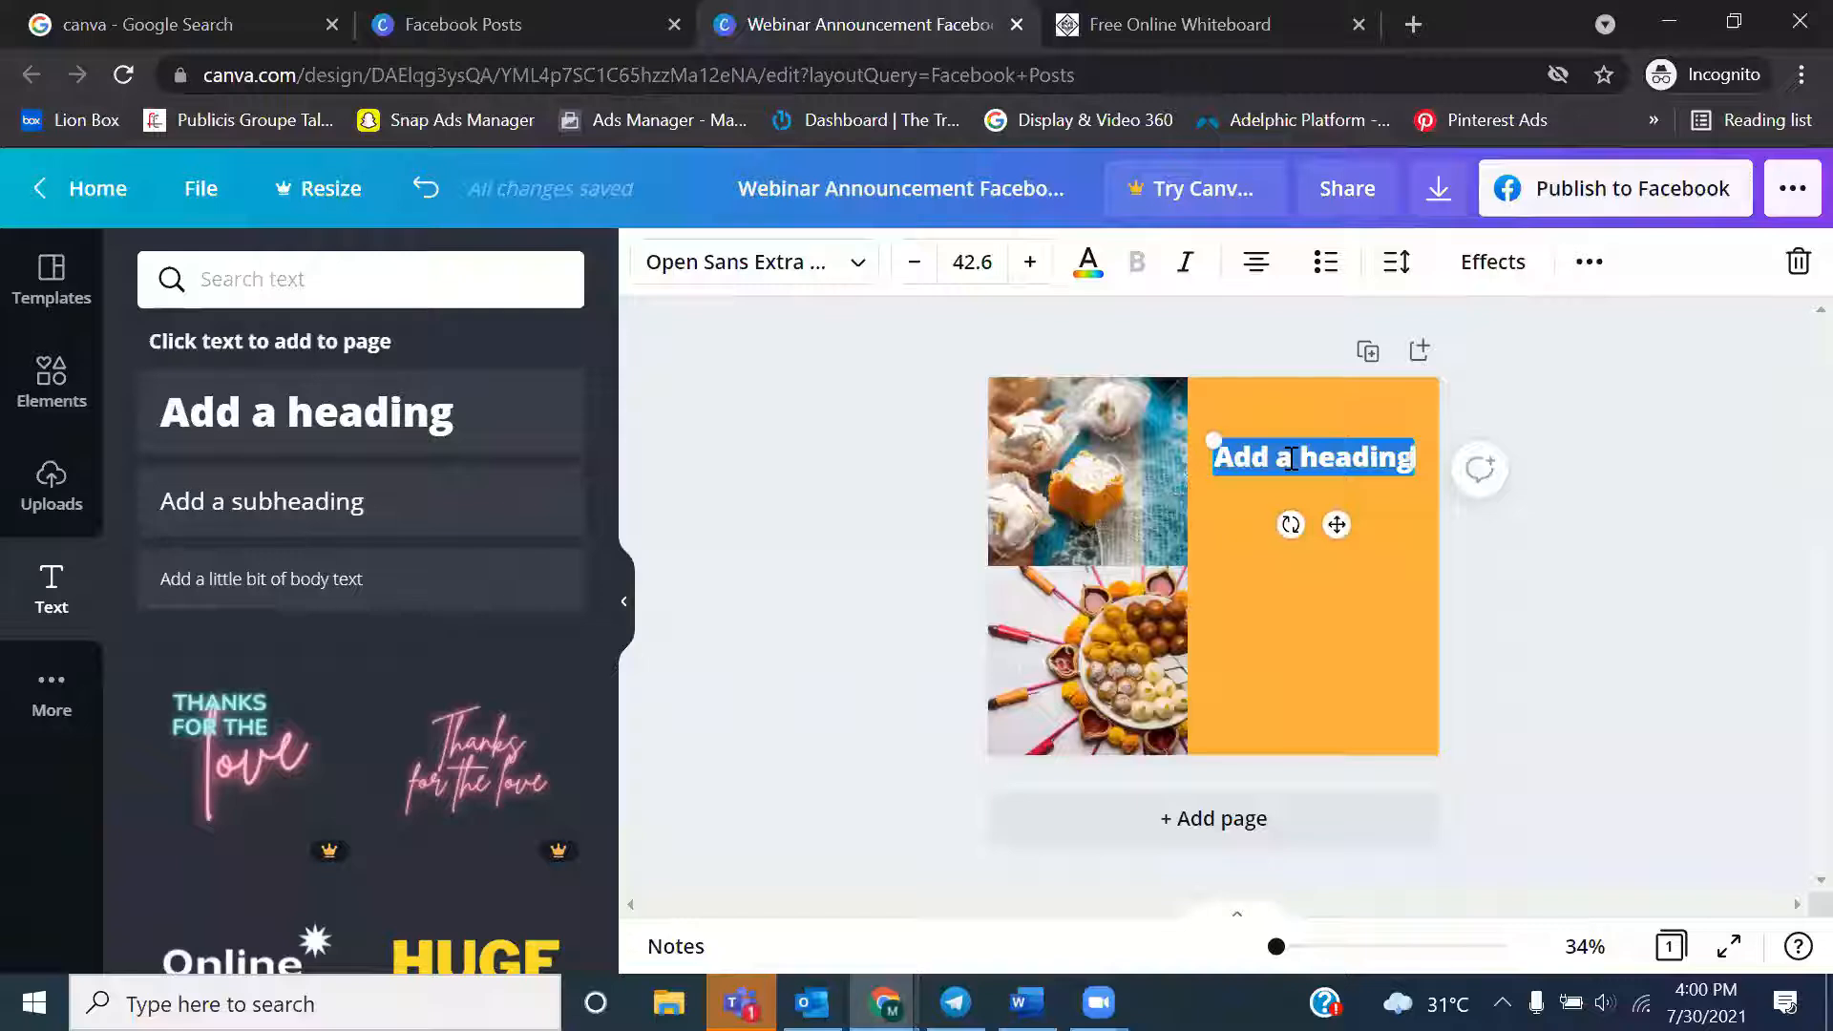
Replace the heading's placeholder text with "Happy Diwali"
{"action": "left_click", "coordinate": [1293, 459]}
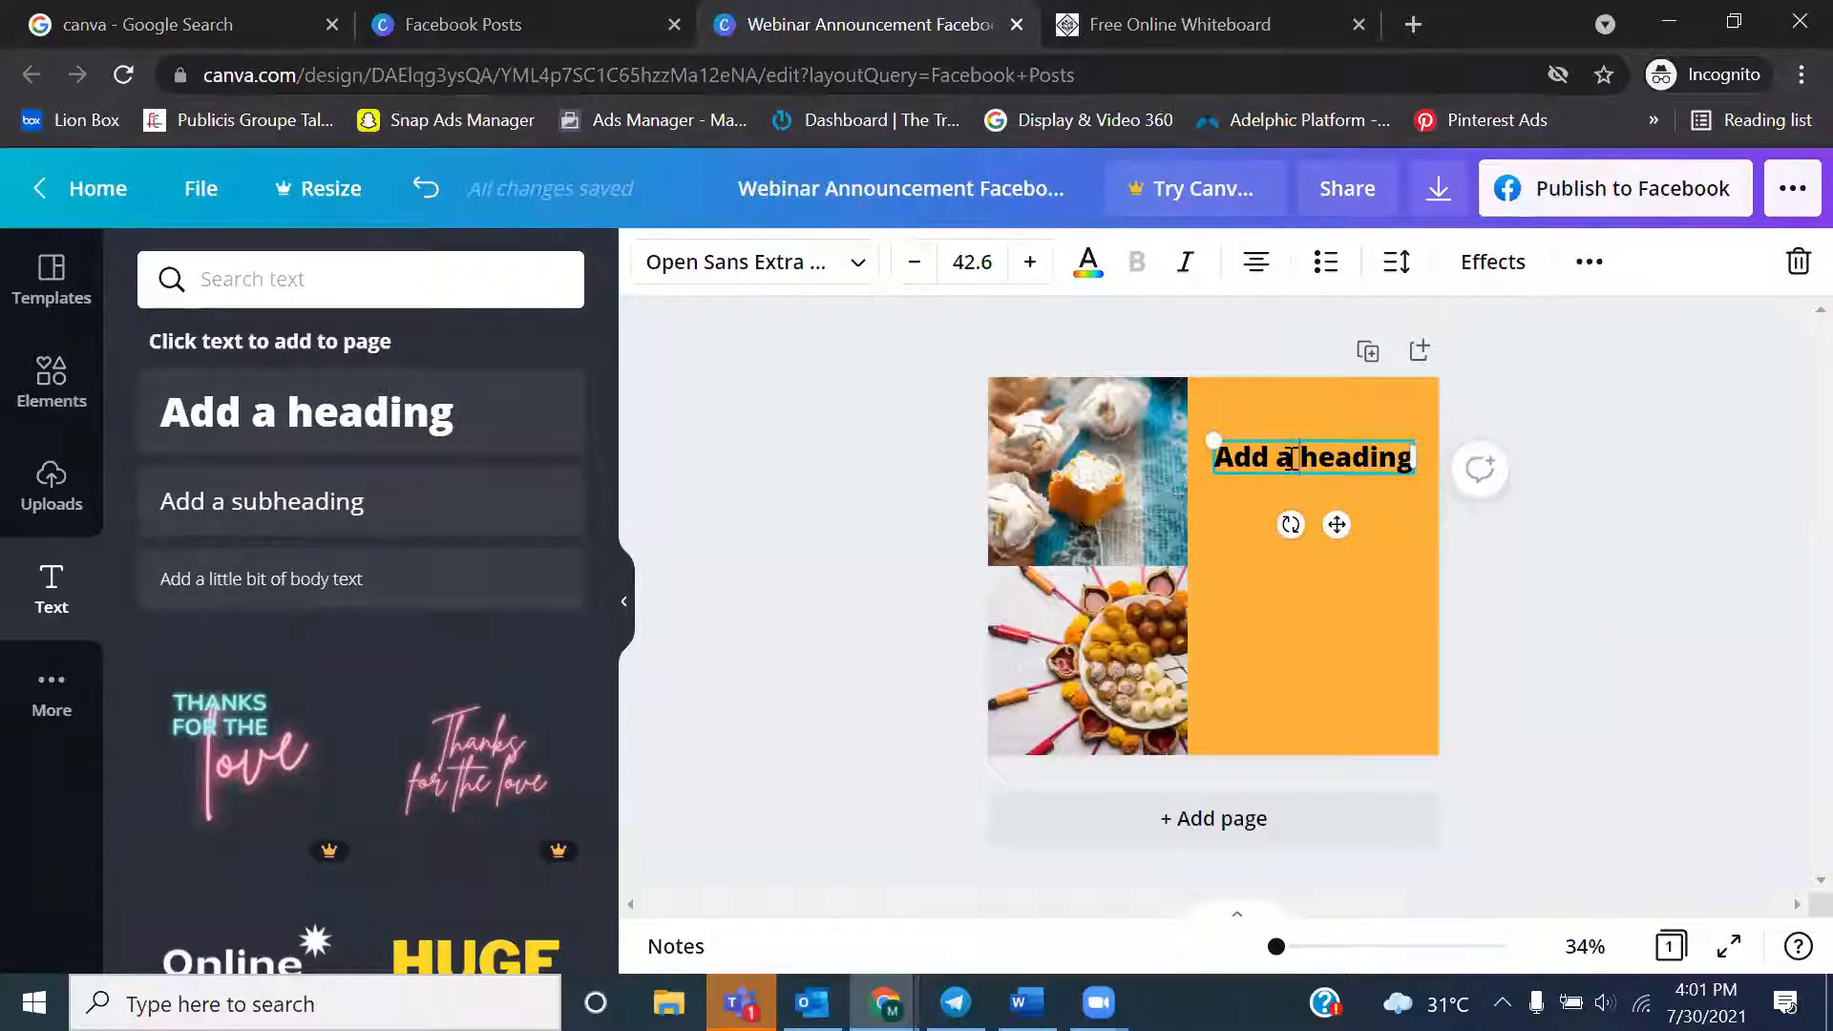
{"action": "key", "text": "BackSpace"}
{"action": "key", "text": "BackSpace"}
{"action": "key", "text": "BackSpace"}
{"action": "key", "text": "BackSpace"}
{"action": "key", "text": "BackSpace"}
{"action": "key", "text": "BackSpace"}
{"action": "key", "text": "BackSpace"}
{"action": "key", "text": "BackSpace"}
{"action": "key", "text": "BackSpace"}
{"action": "key", "text": "BackSpace"}
{"action": "key", "text": "BackSpace"}
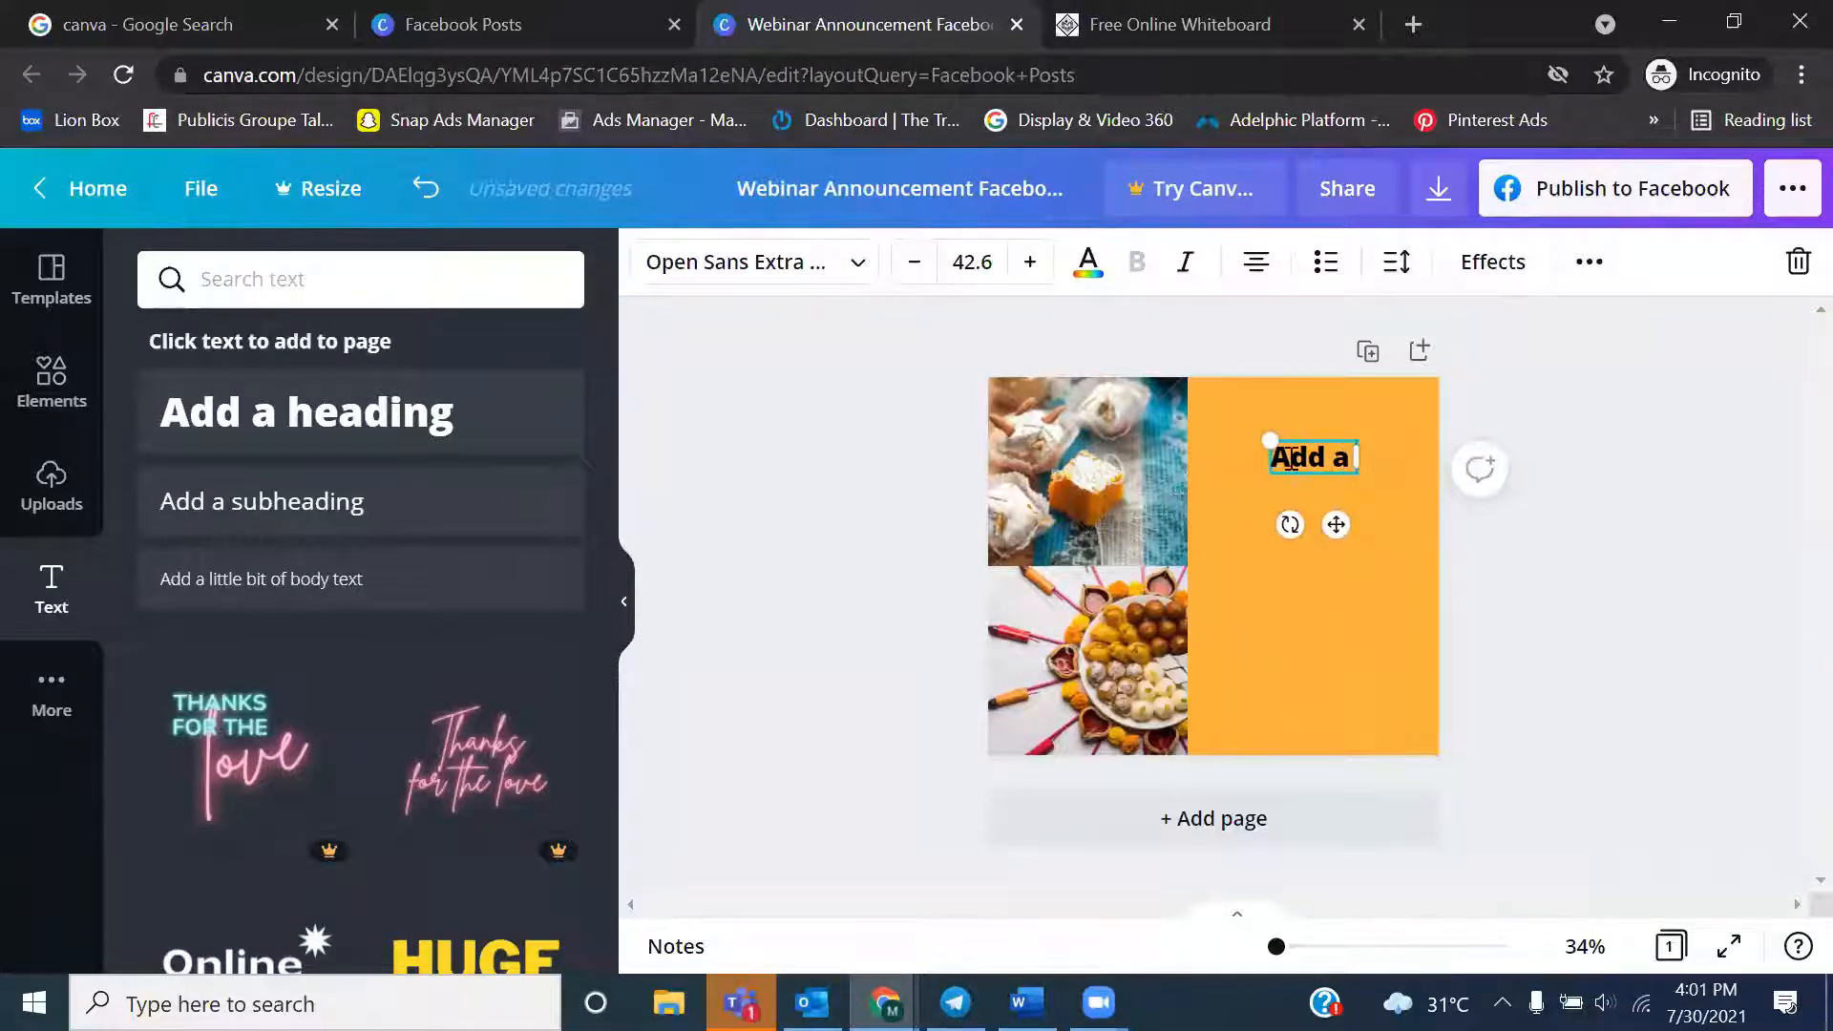
{"action": "key", "text": "BackSpace"}
{"action": "key", "text": "BackSpace"}
{"action": "type", "text": "Happy Diwali"}
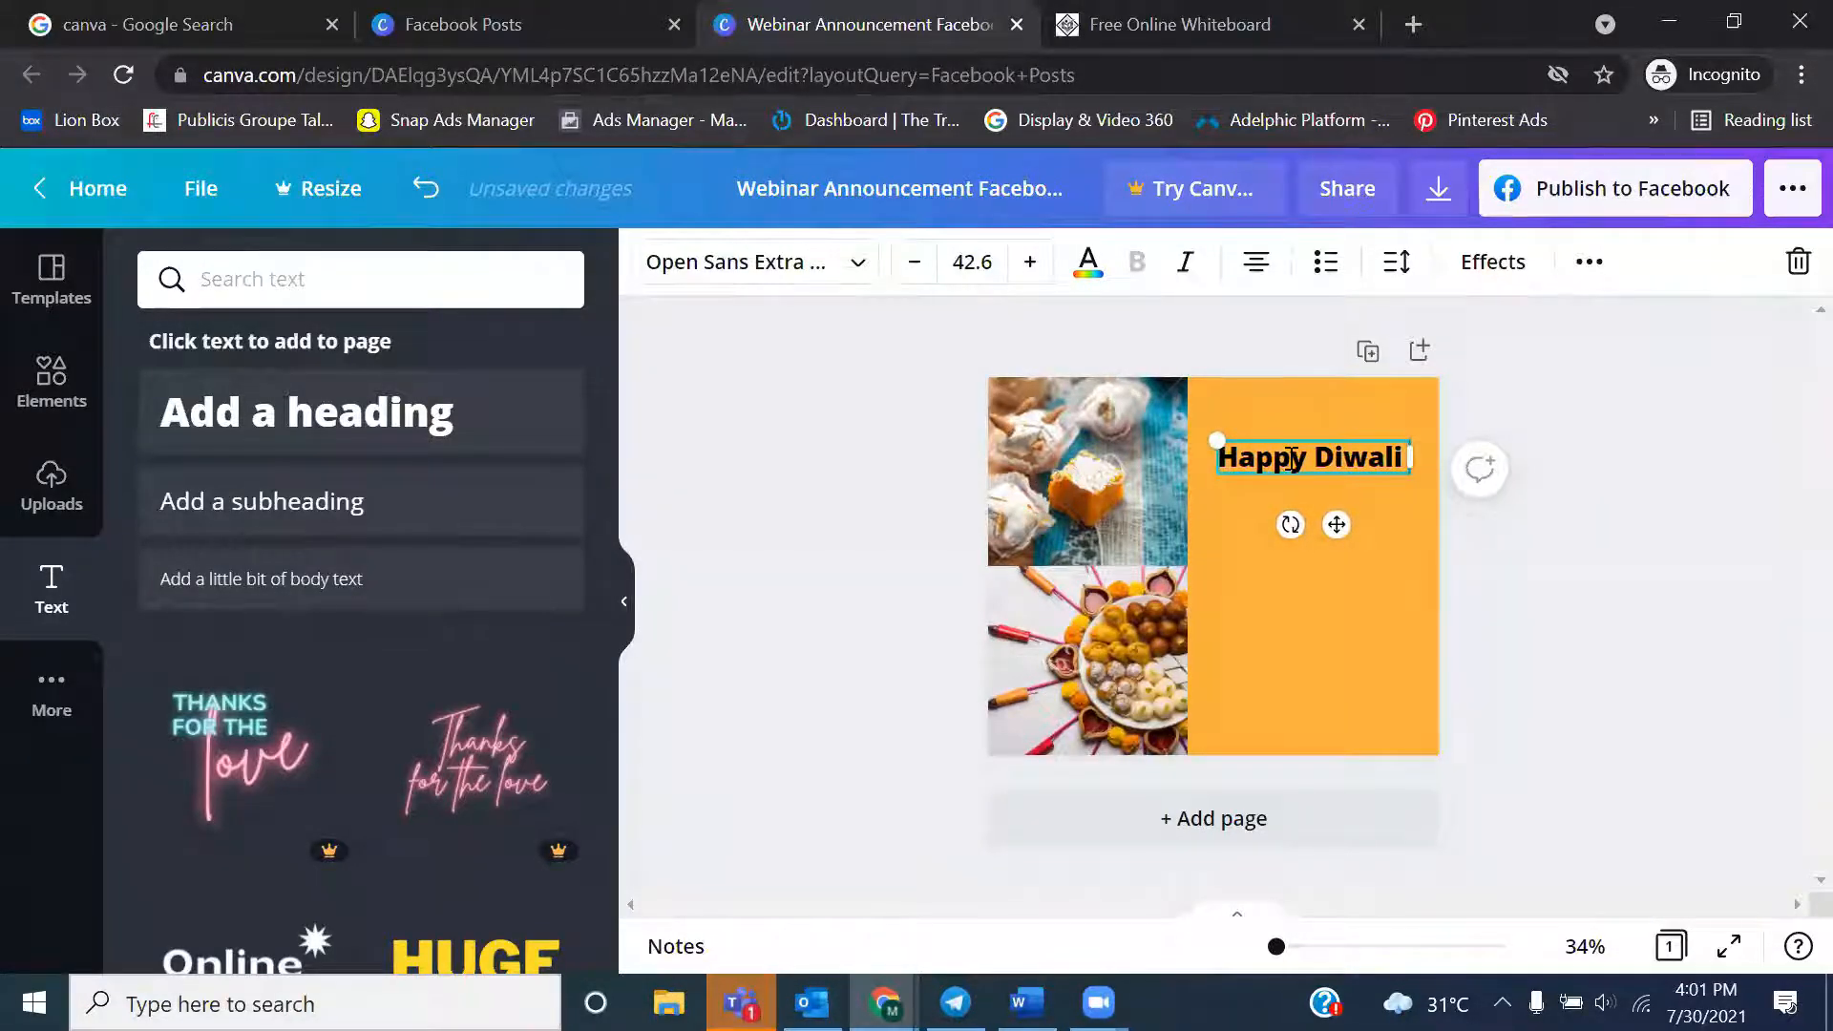
{"action": "key", "text": "BackSpace"}
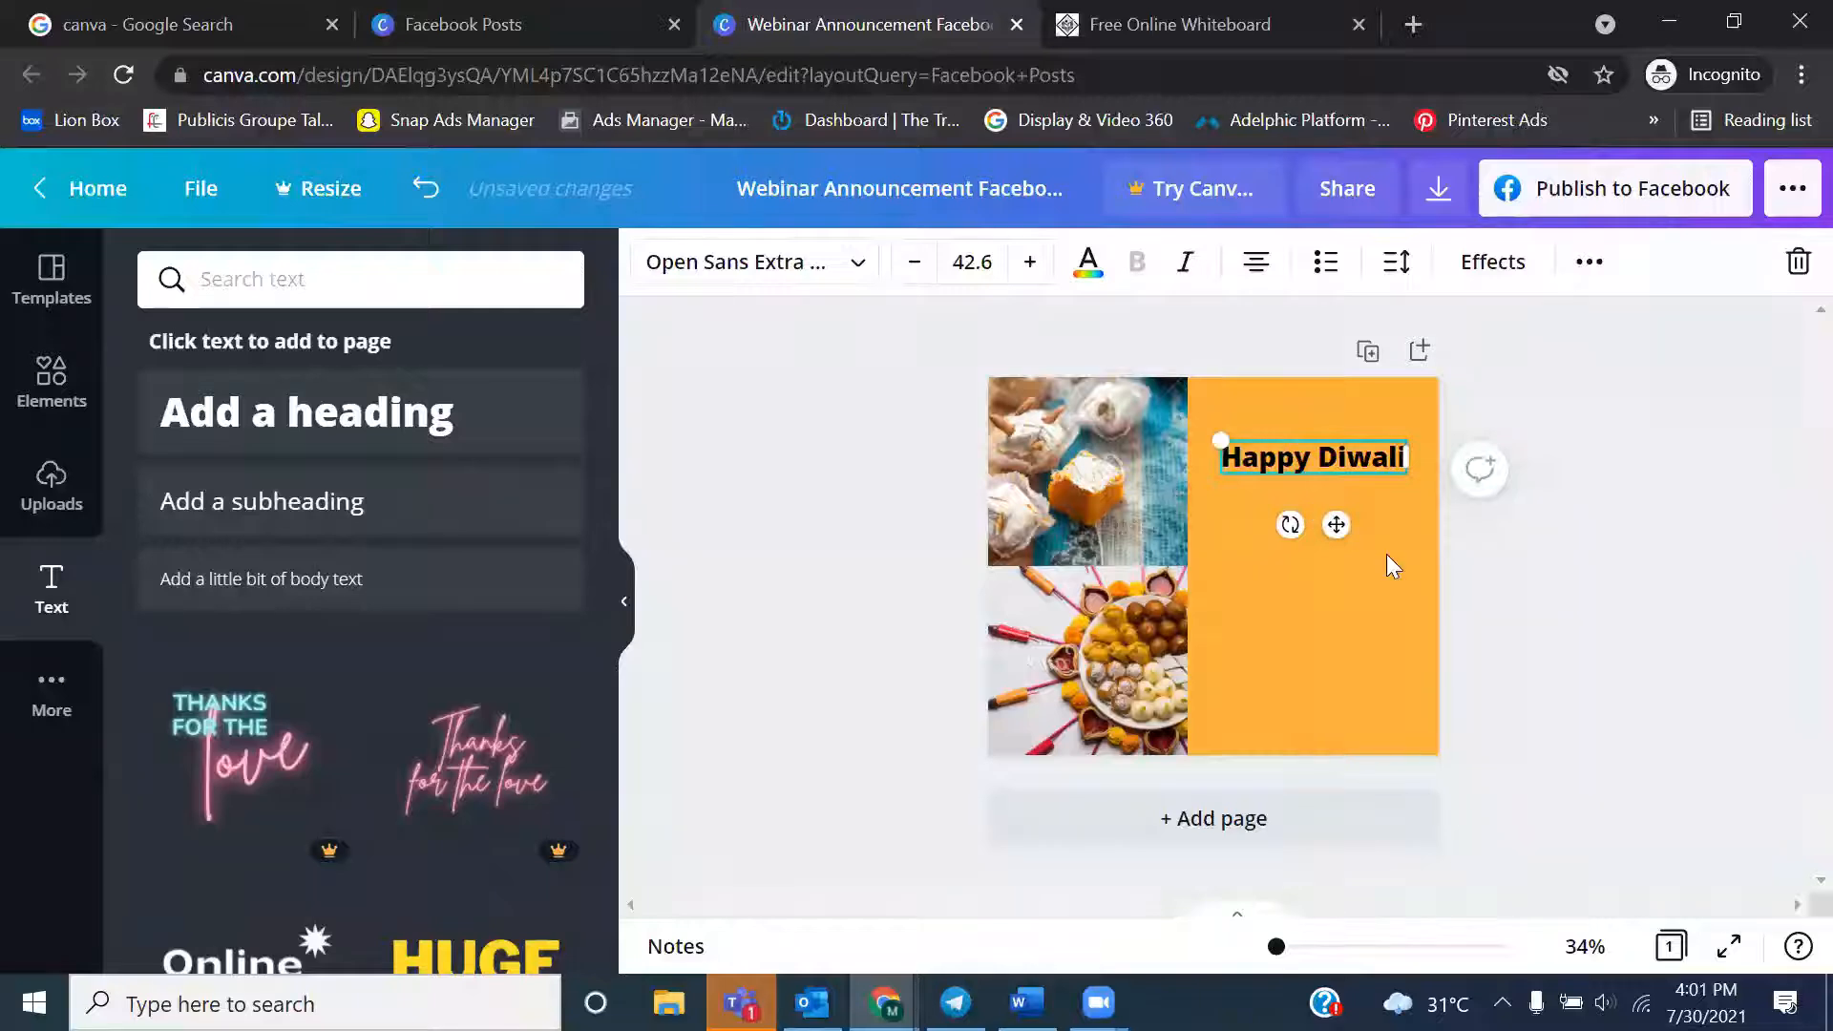
Change the "Happy Diwali" heading's text color to the default red
{"action": "triple_click", "coordinate": [1294, 458]}
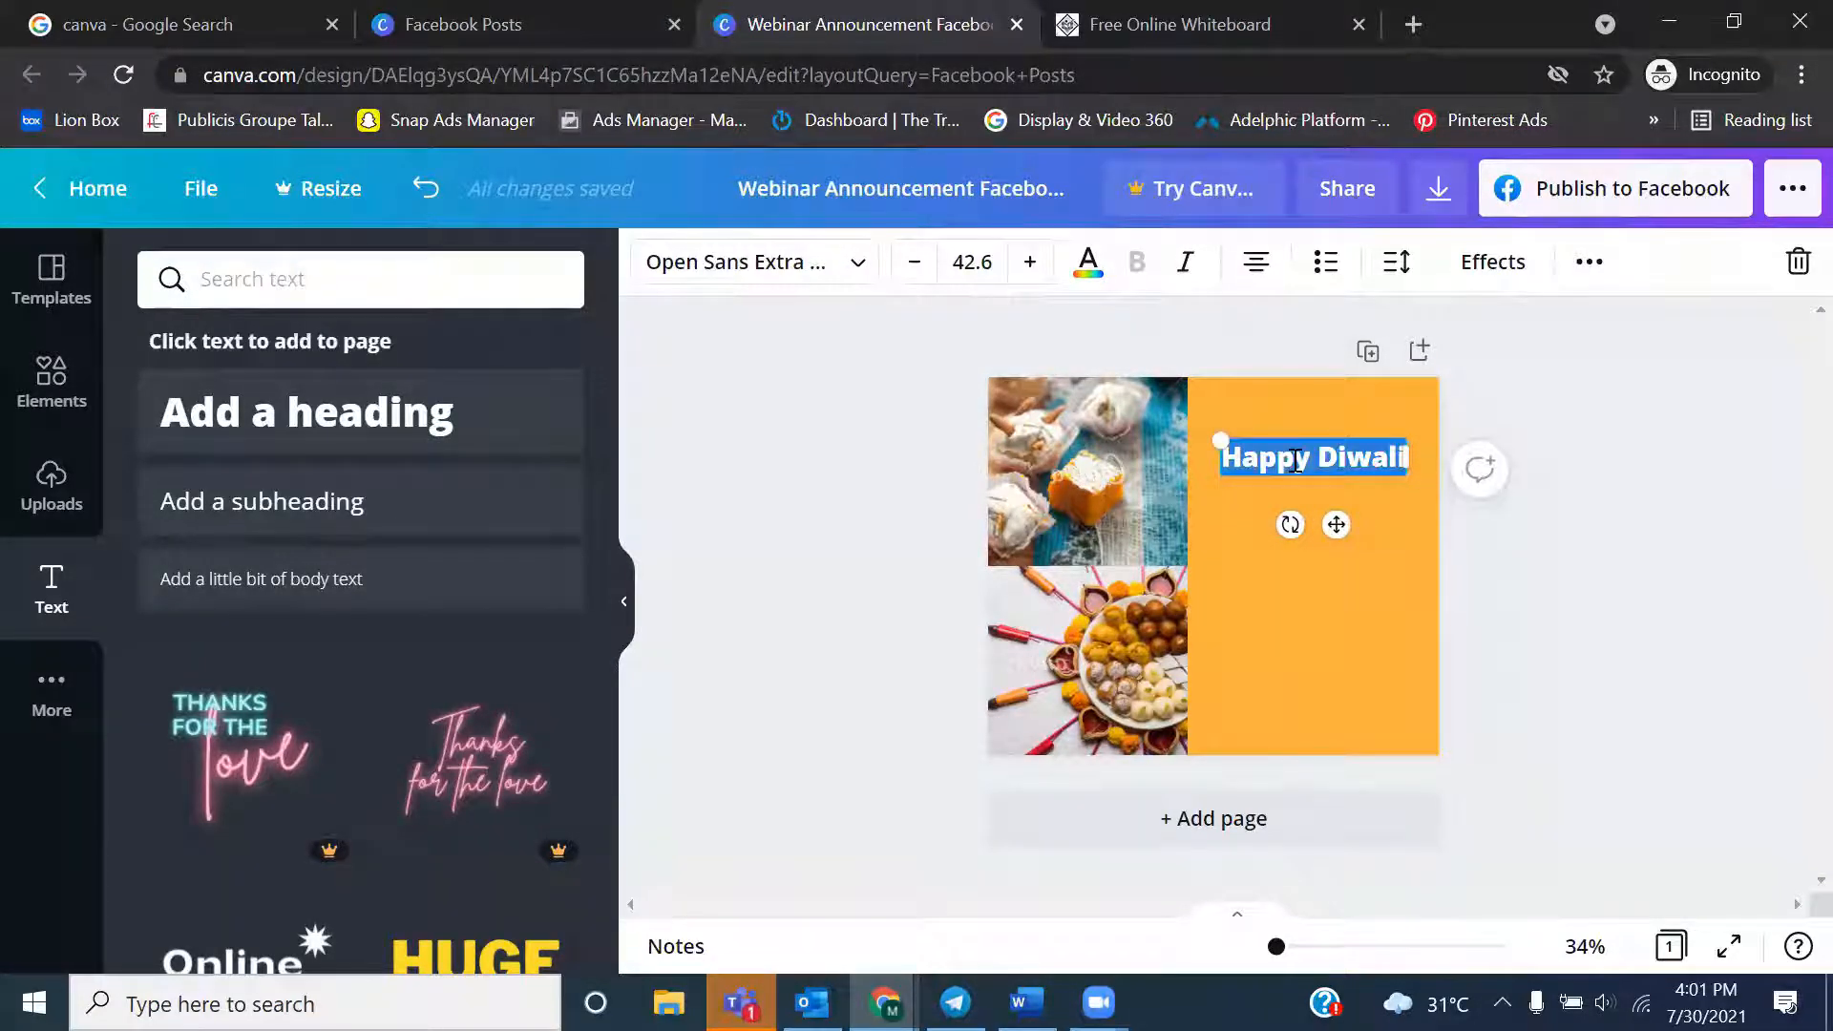
{"action": "left_click", "coordinate": [1099, 280]}
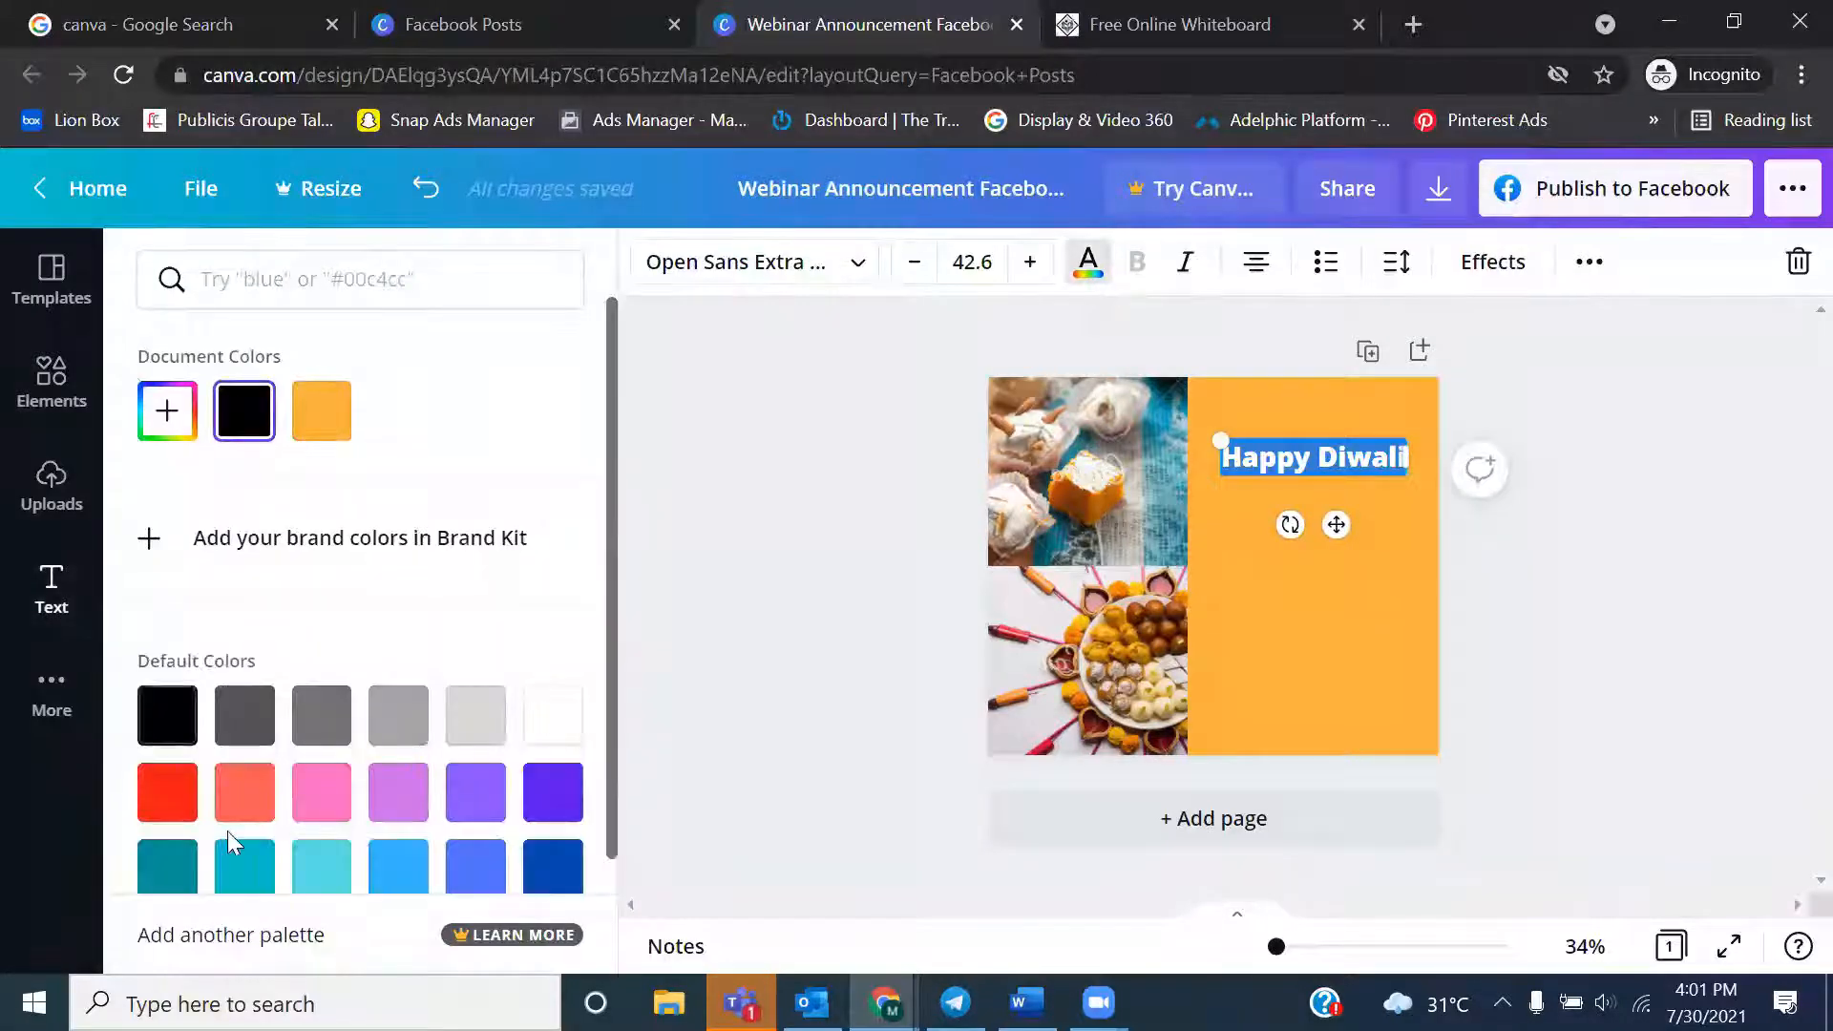
{"action": "left_click", "coordinate": [167, 792]}
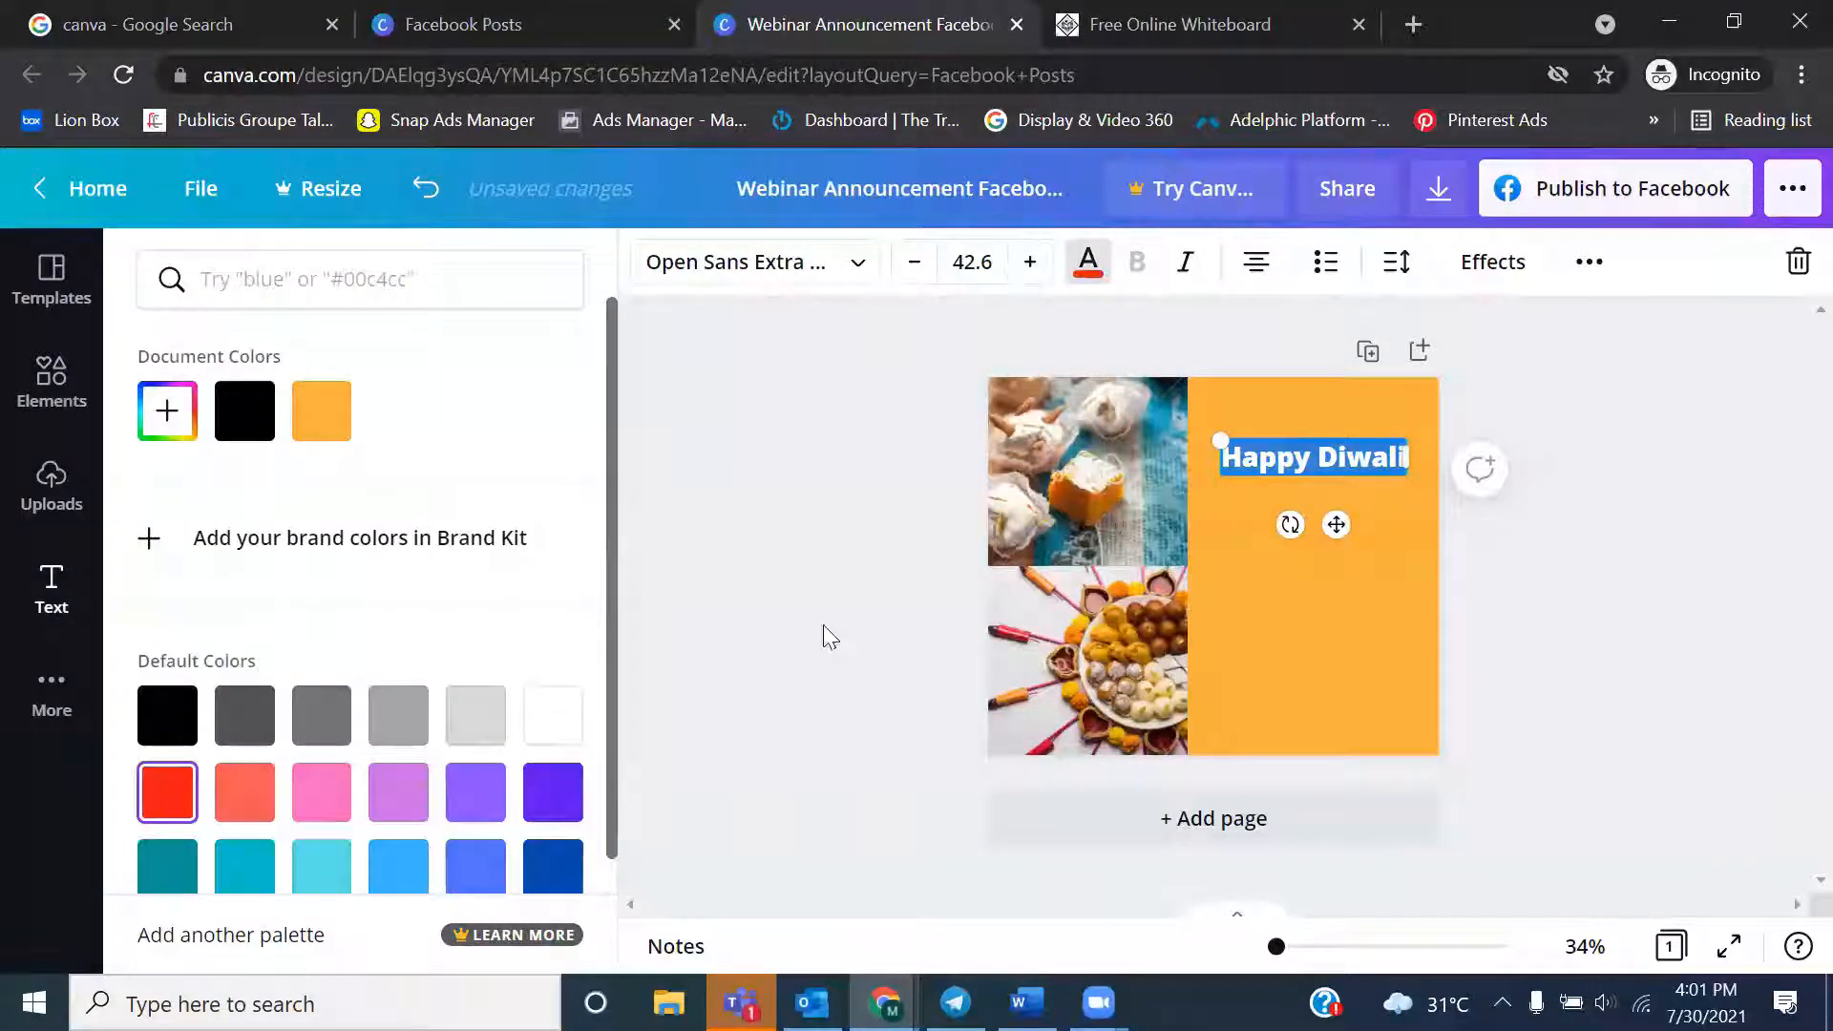
{"action": "left_click", "coordinate": [1581, 642]}
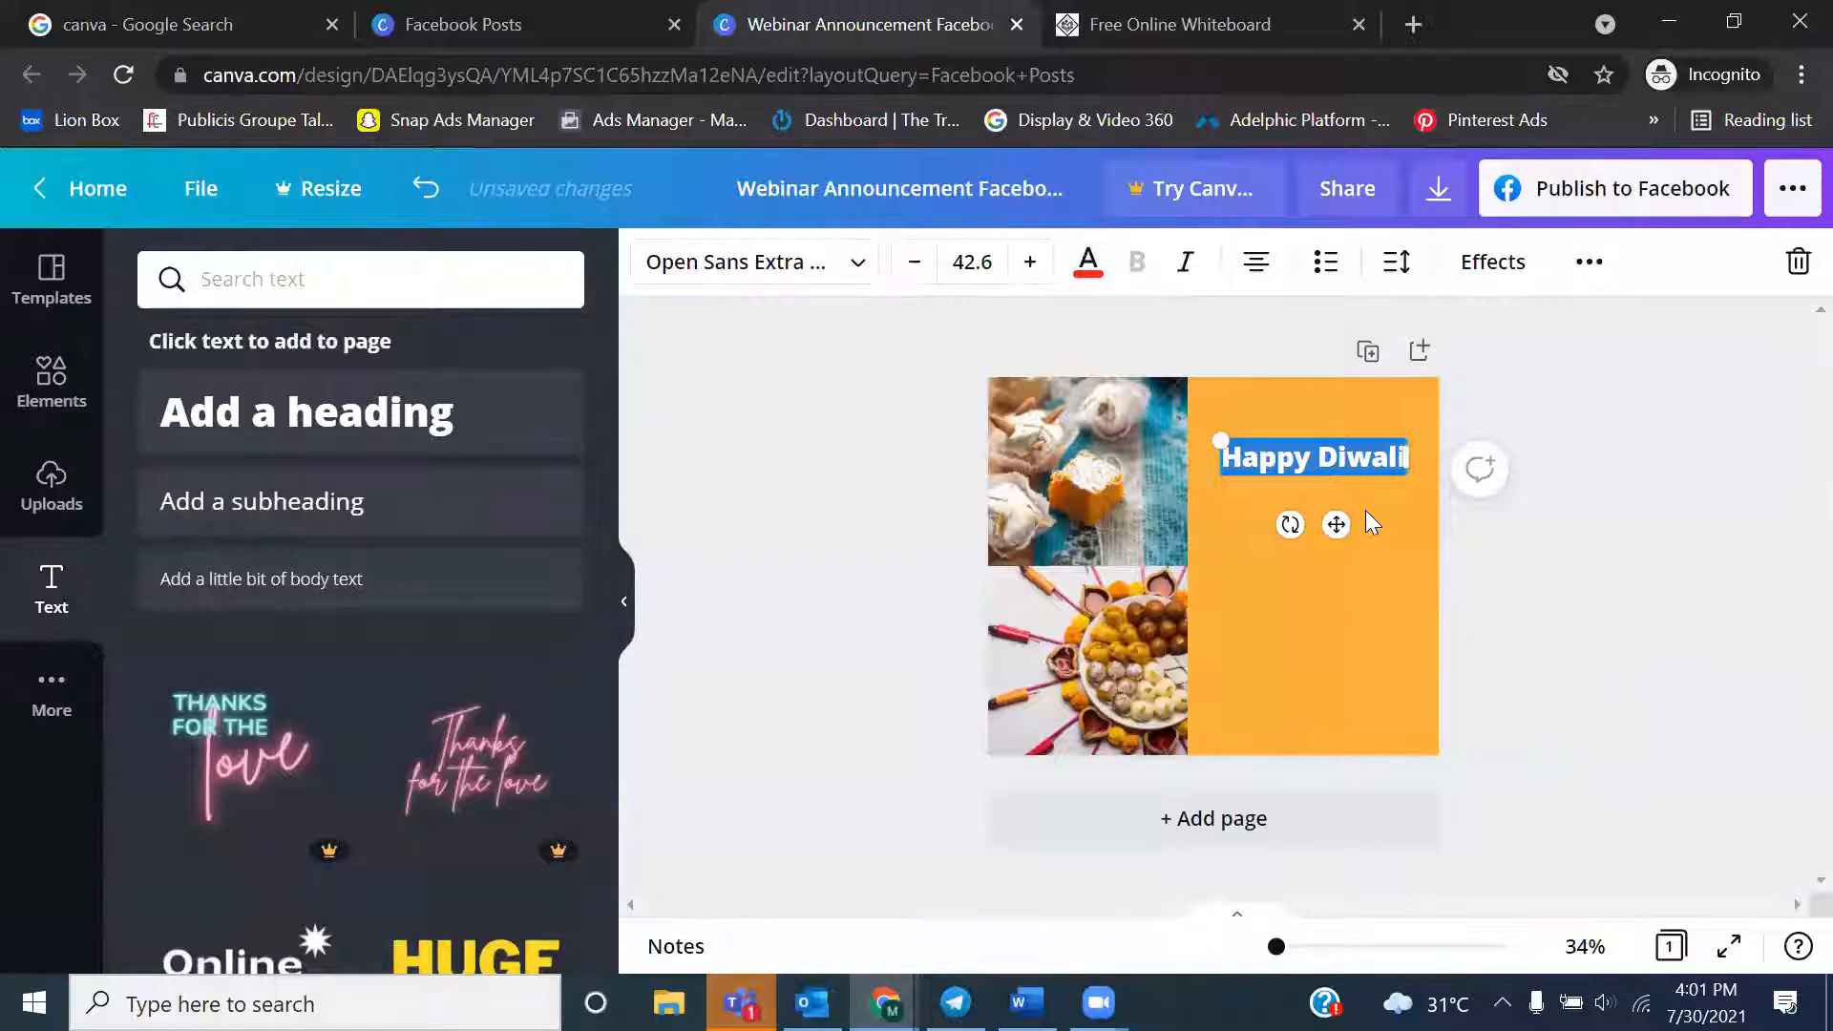
{"action": "left_click", "coordinate": [1366, 512]}
Recolor the "Happy Diwali" heading purple and darken it to the custom color #4B10C2
{"action": "left_click", "coordinate": [1309, 456]}
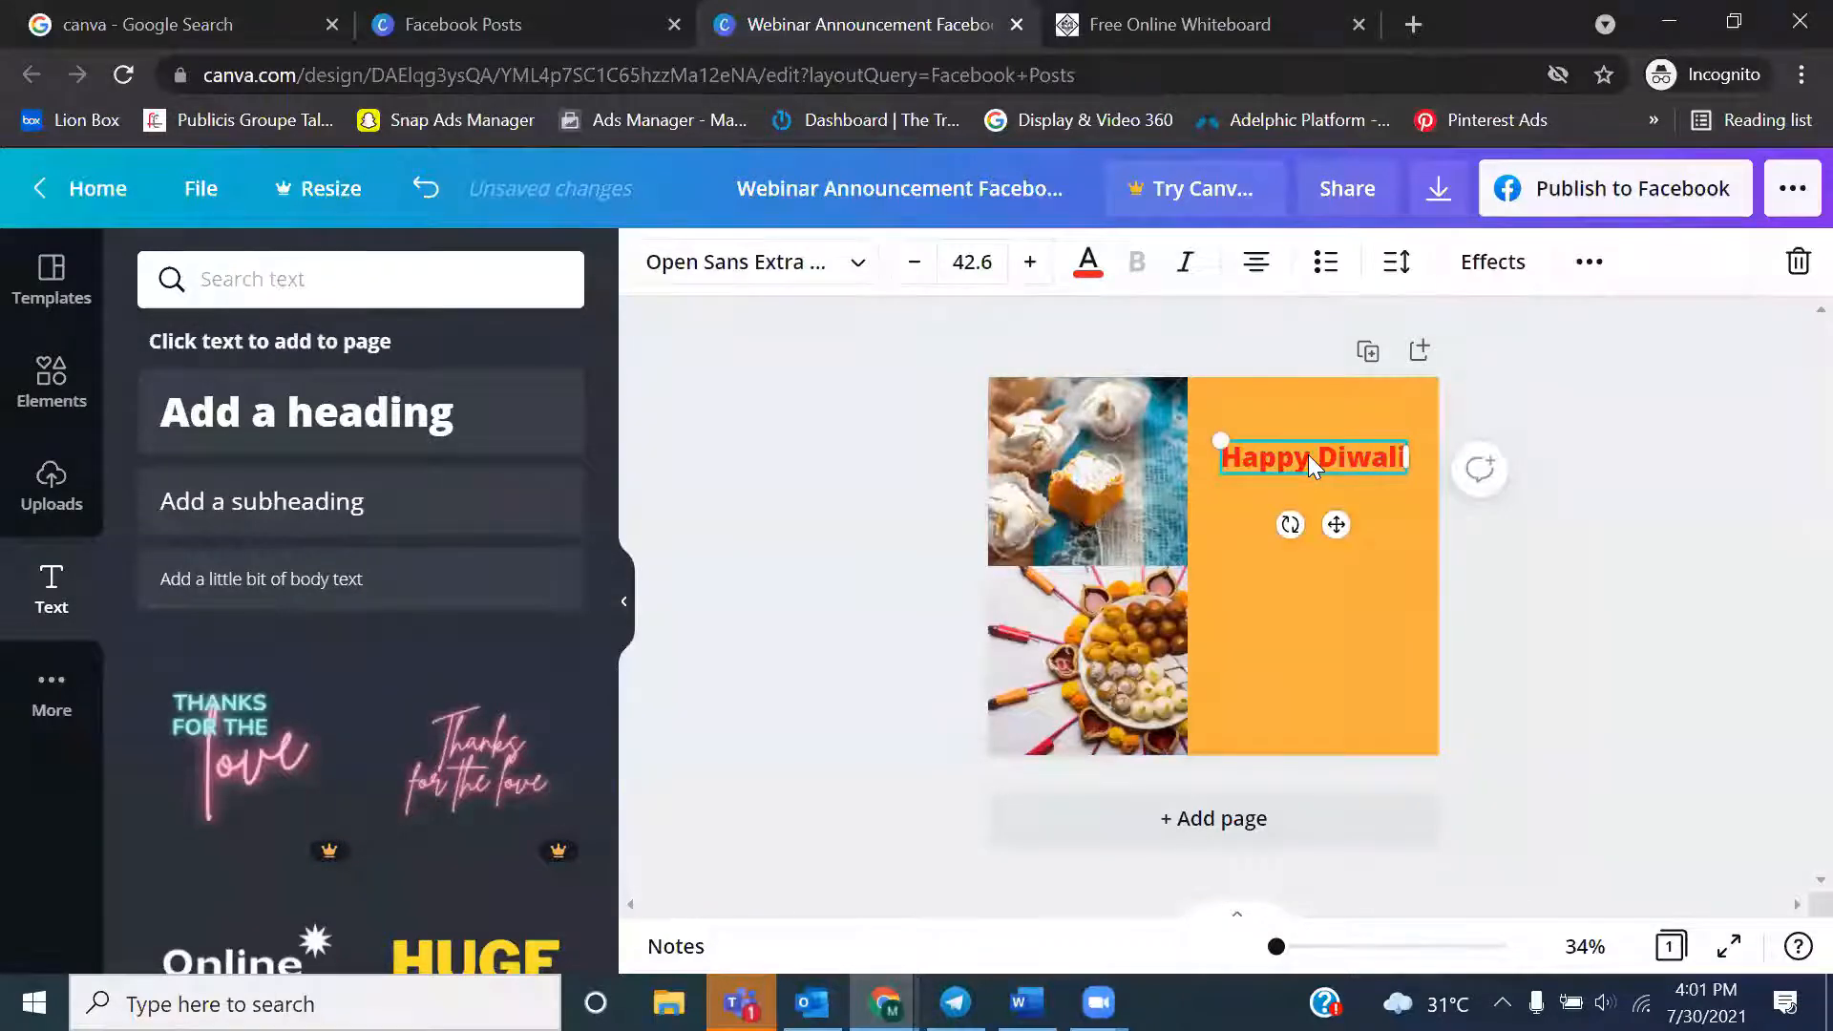
{"action": "left_click", "coordinate": [1088, 262]}
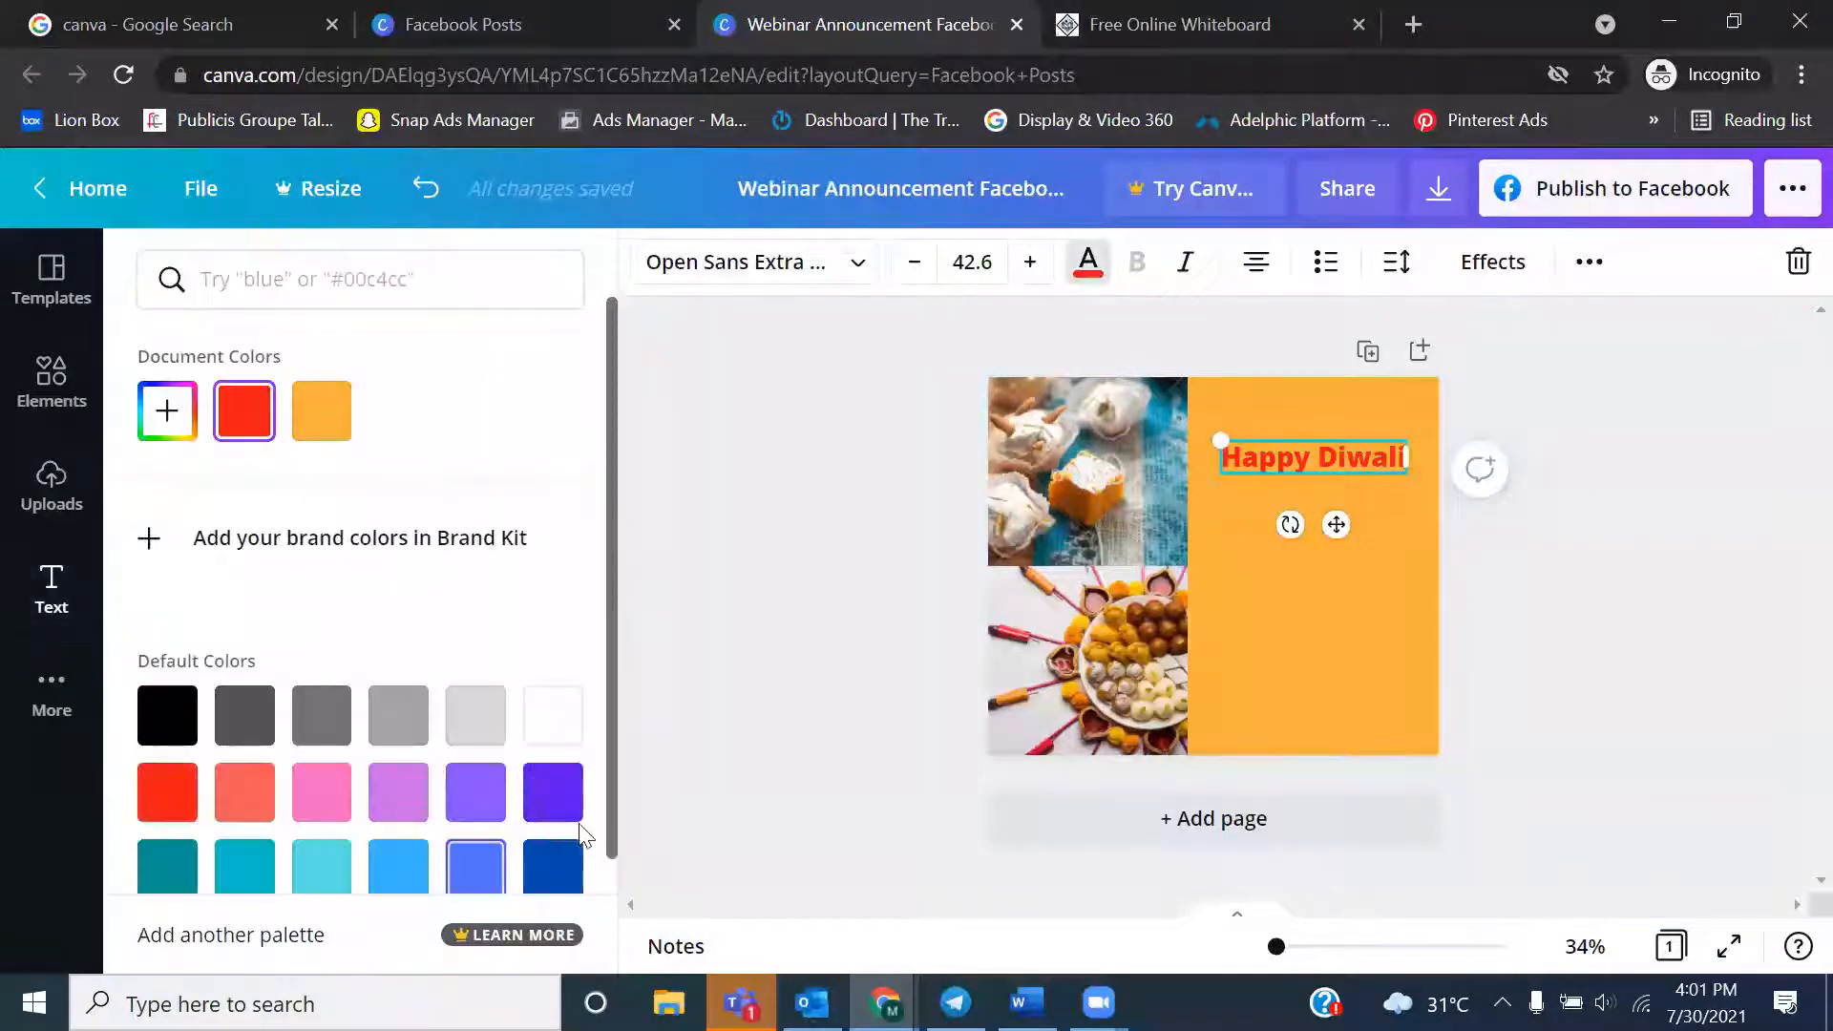
{"action": "left_click", "coordinate": [577, 805]}
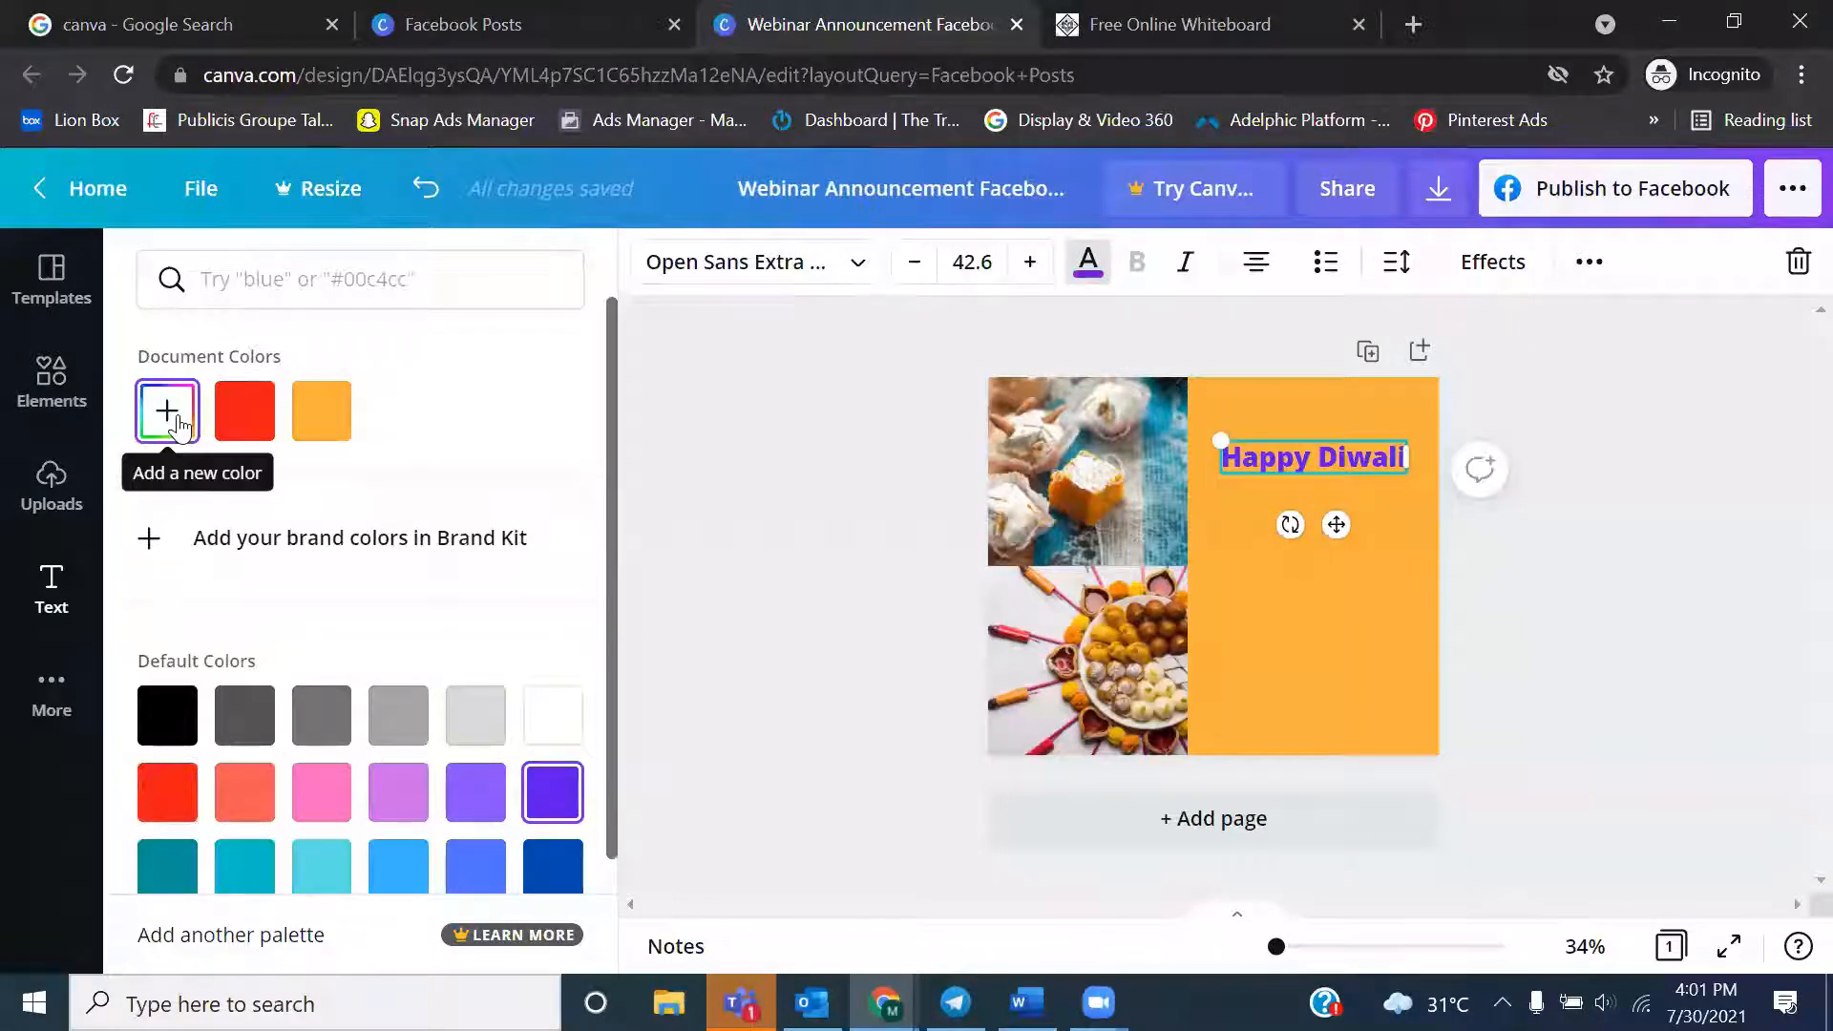
{"action": "left_click_drag", "start_coordinate": [611, 645], "coordinate": [613, 590]}
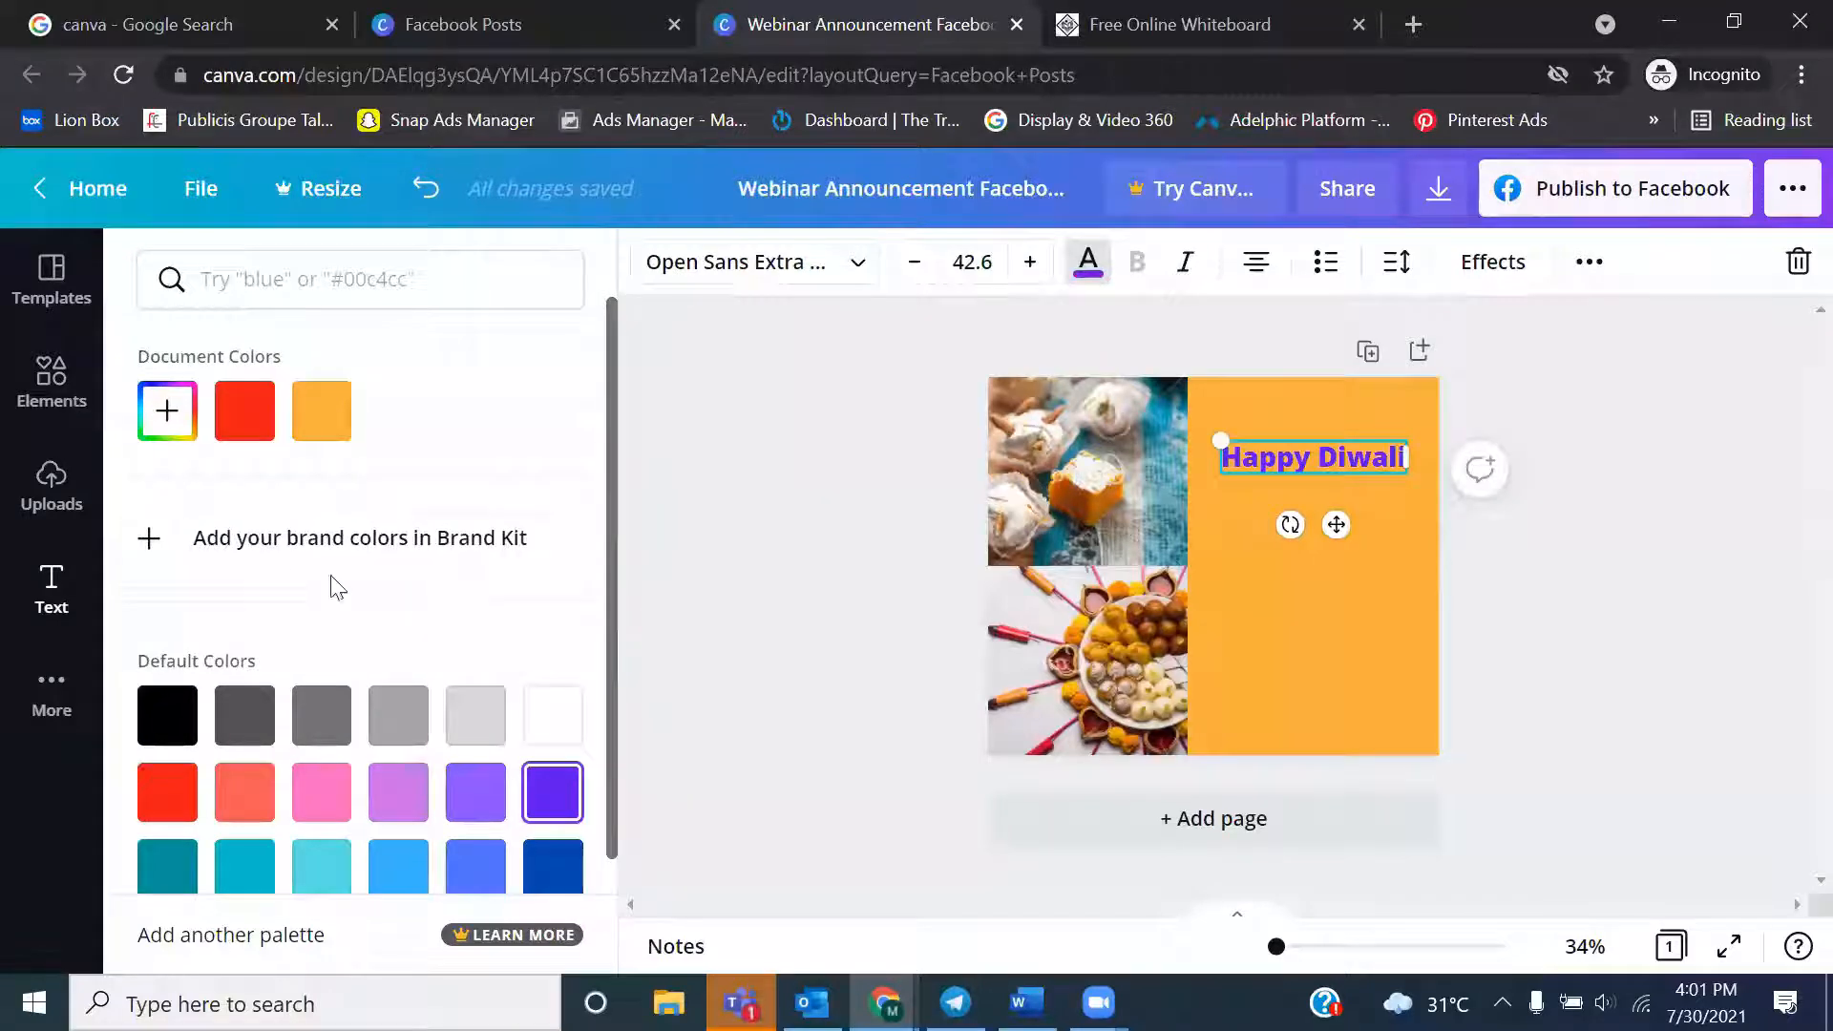
{"action": "left_click", "coordinate": [167, 411]}
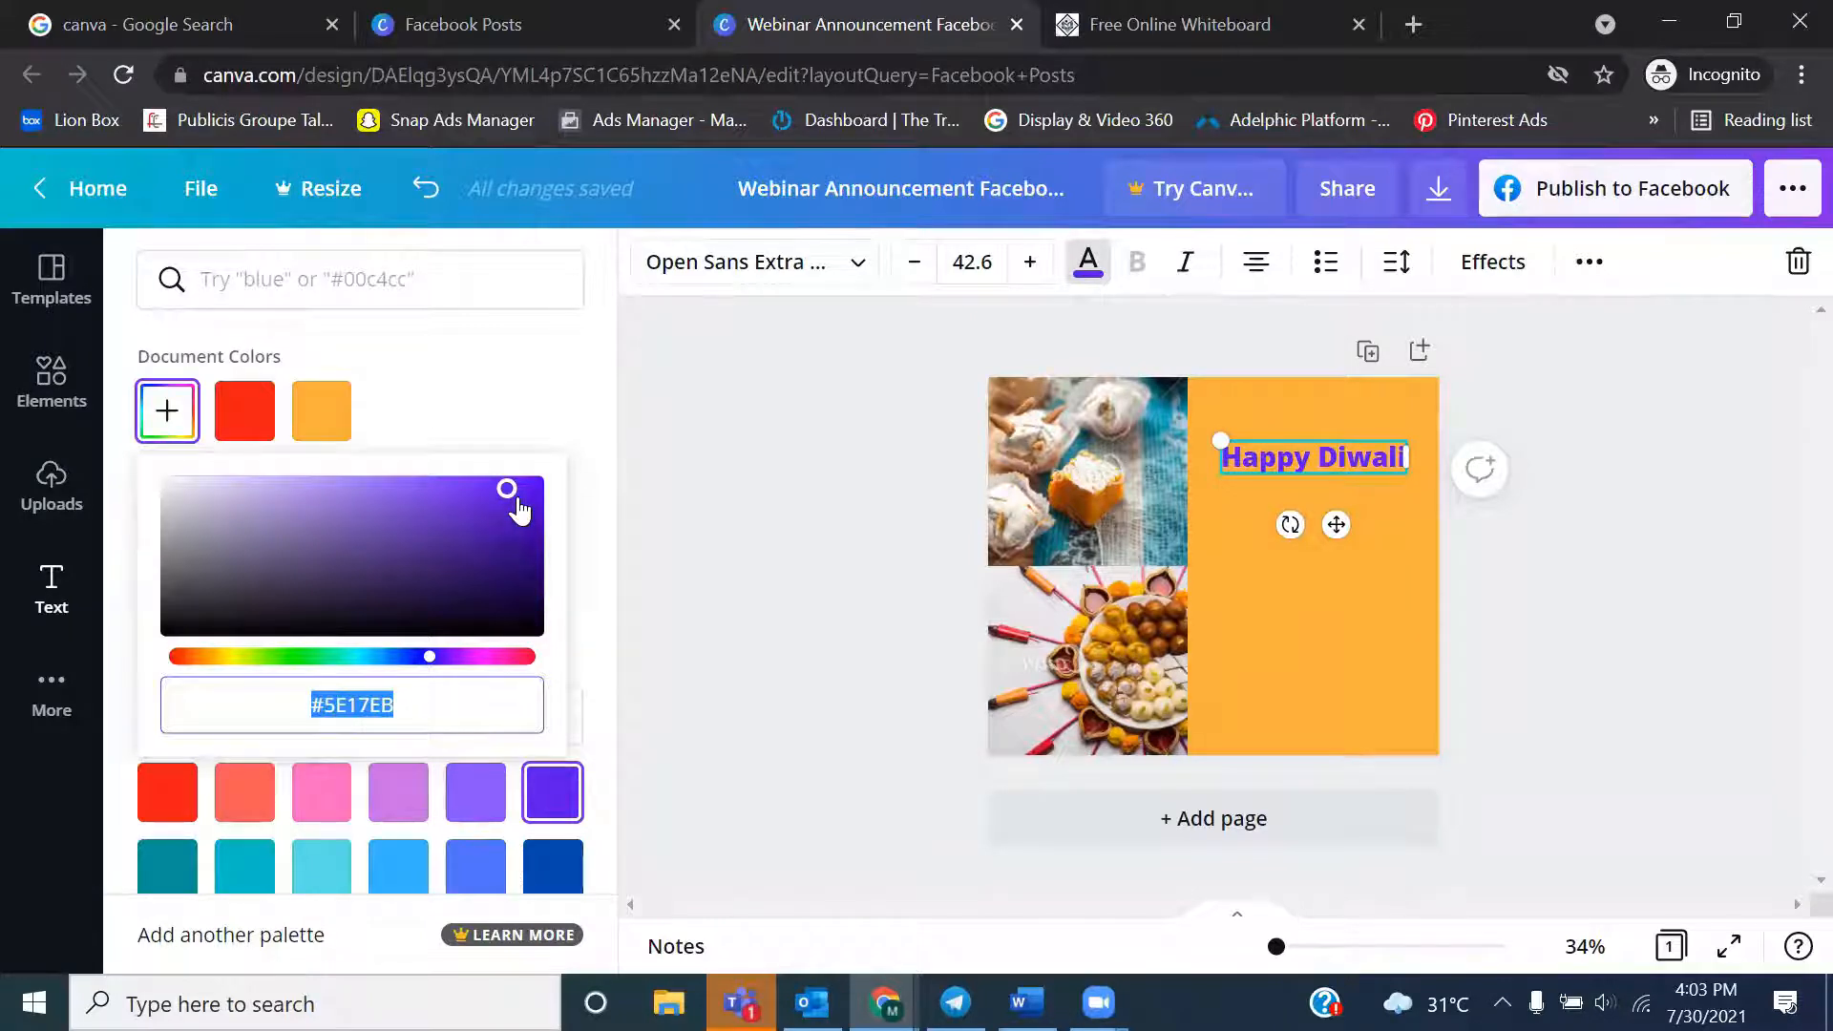
{"action": "mouse_move", "coordinate": [507, 490]}
{"action": "left_mouse_down"}
{"action": "mouse_move", "coordinate": [532, 598]}
{"action": "mouse_move", "coordinate": [528, 487]}
{"action": "mouse_move", "coordinate": [528, 524]}
{"action": "mouse_move", "coordinate": [519, 500]}
{"action": "mouse_move", "coordinate": [512, 517]}
{"action": "left_mouse_up"}
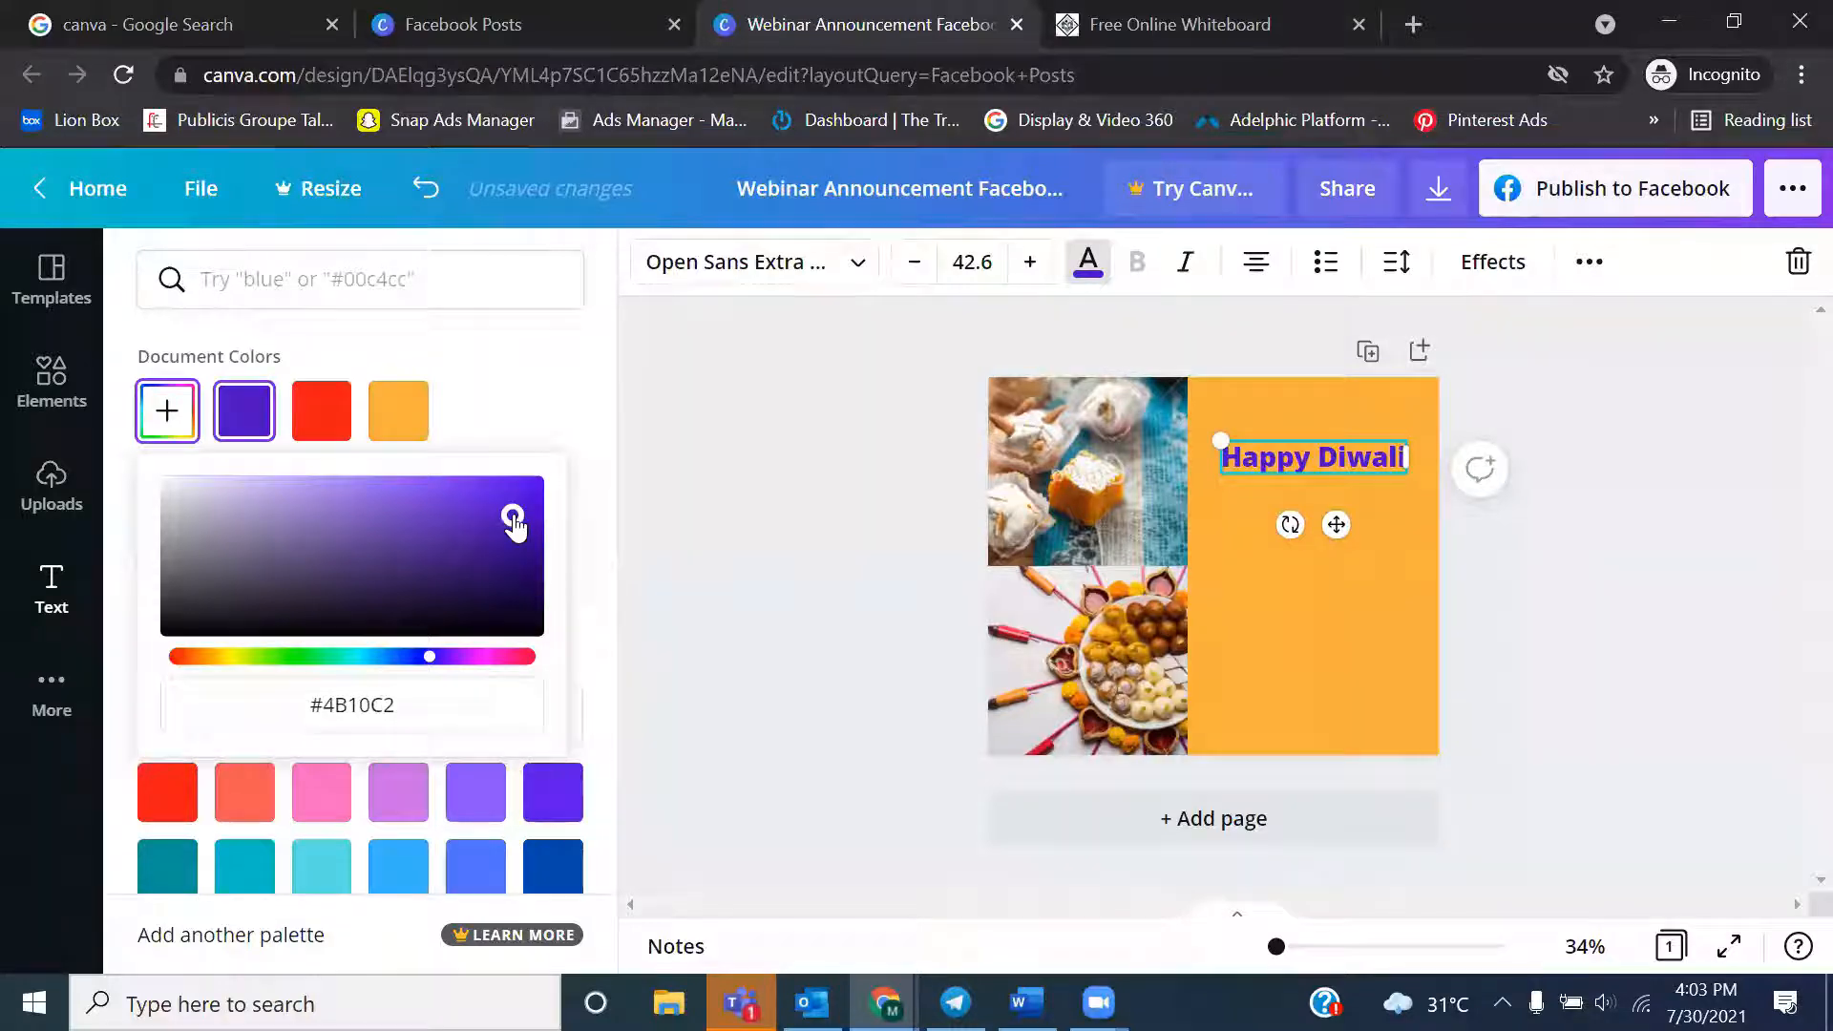
Dismiss the incoming chat notifications covering the design
{"action": "left_click", "coordinate": [360, 705]}
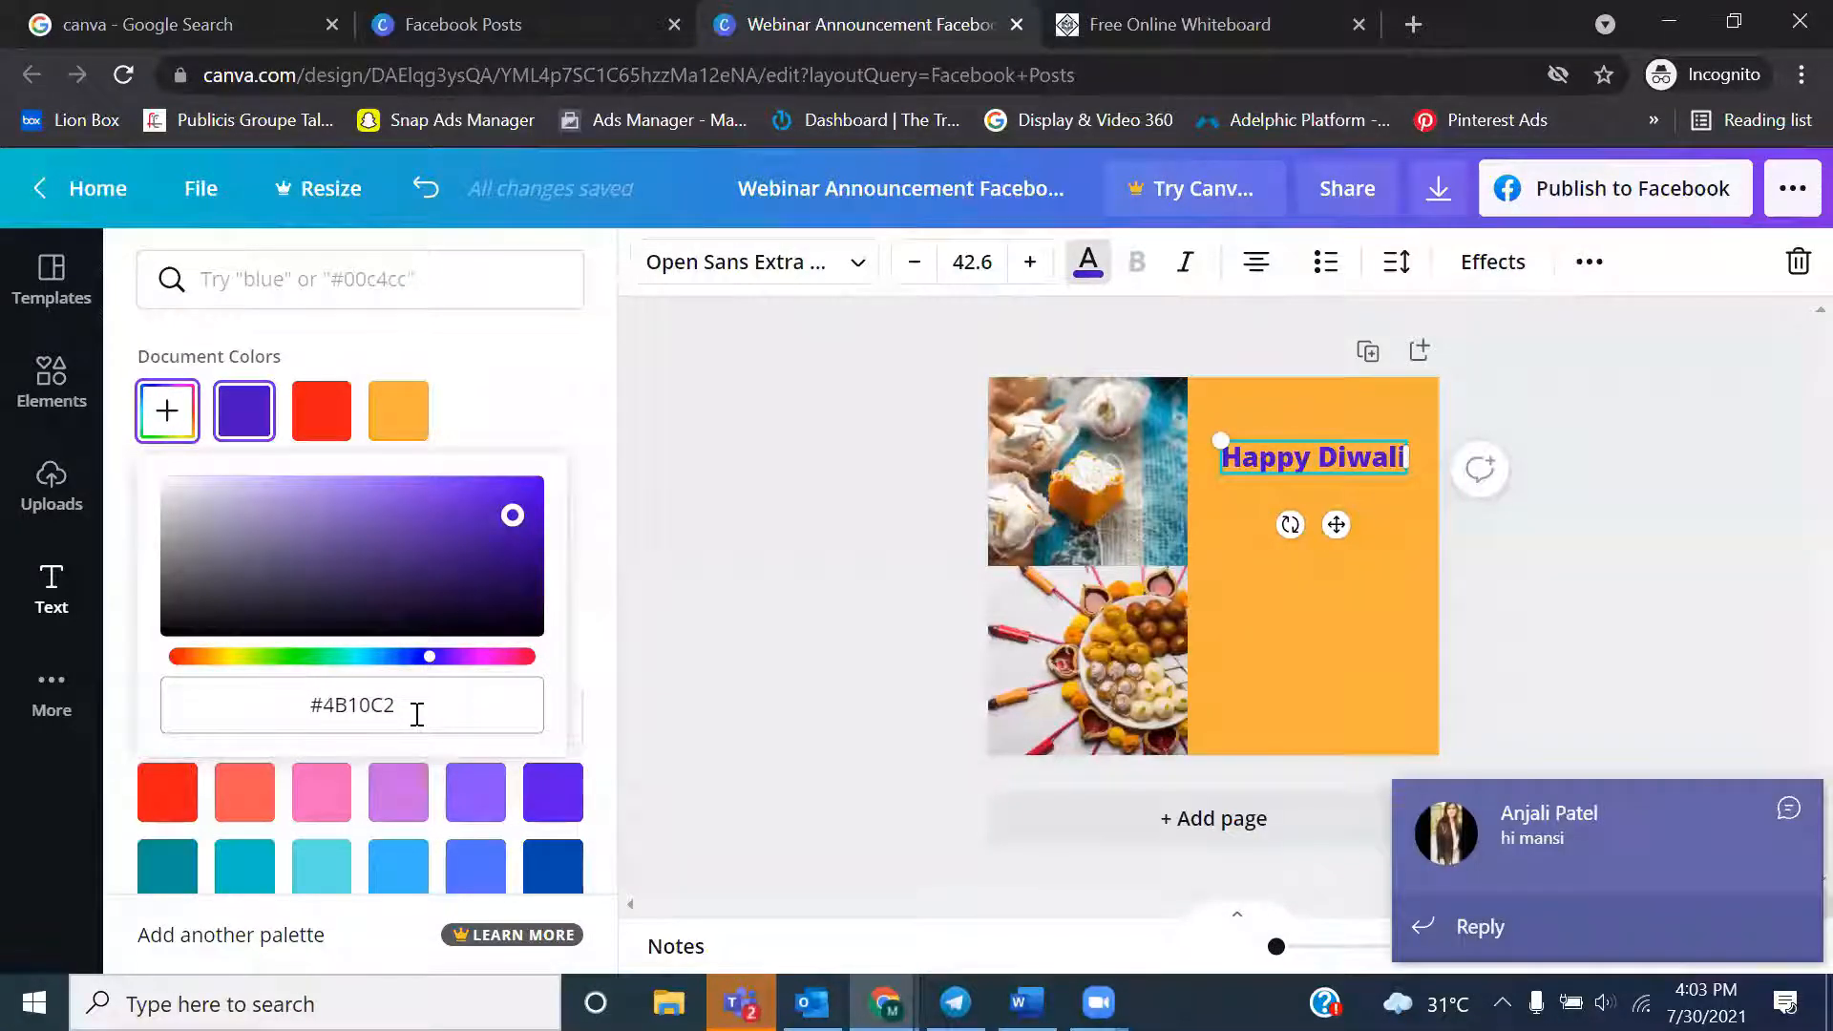
{"action": "left_click", "coordinate": [1785, 807]}
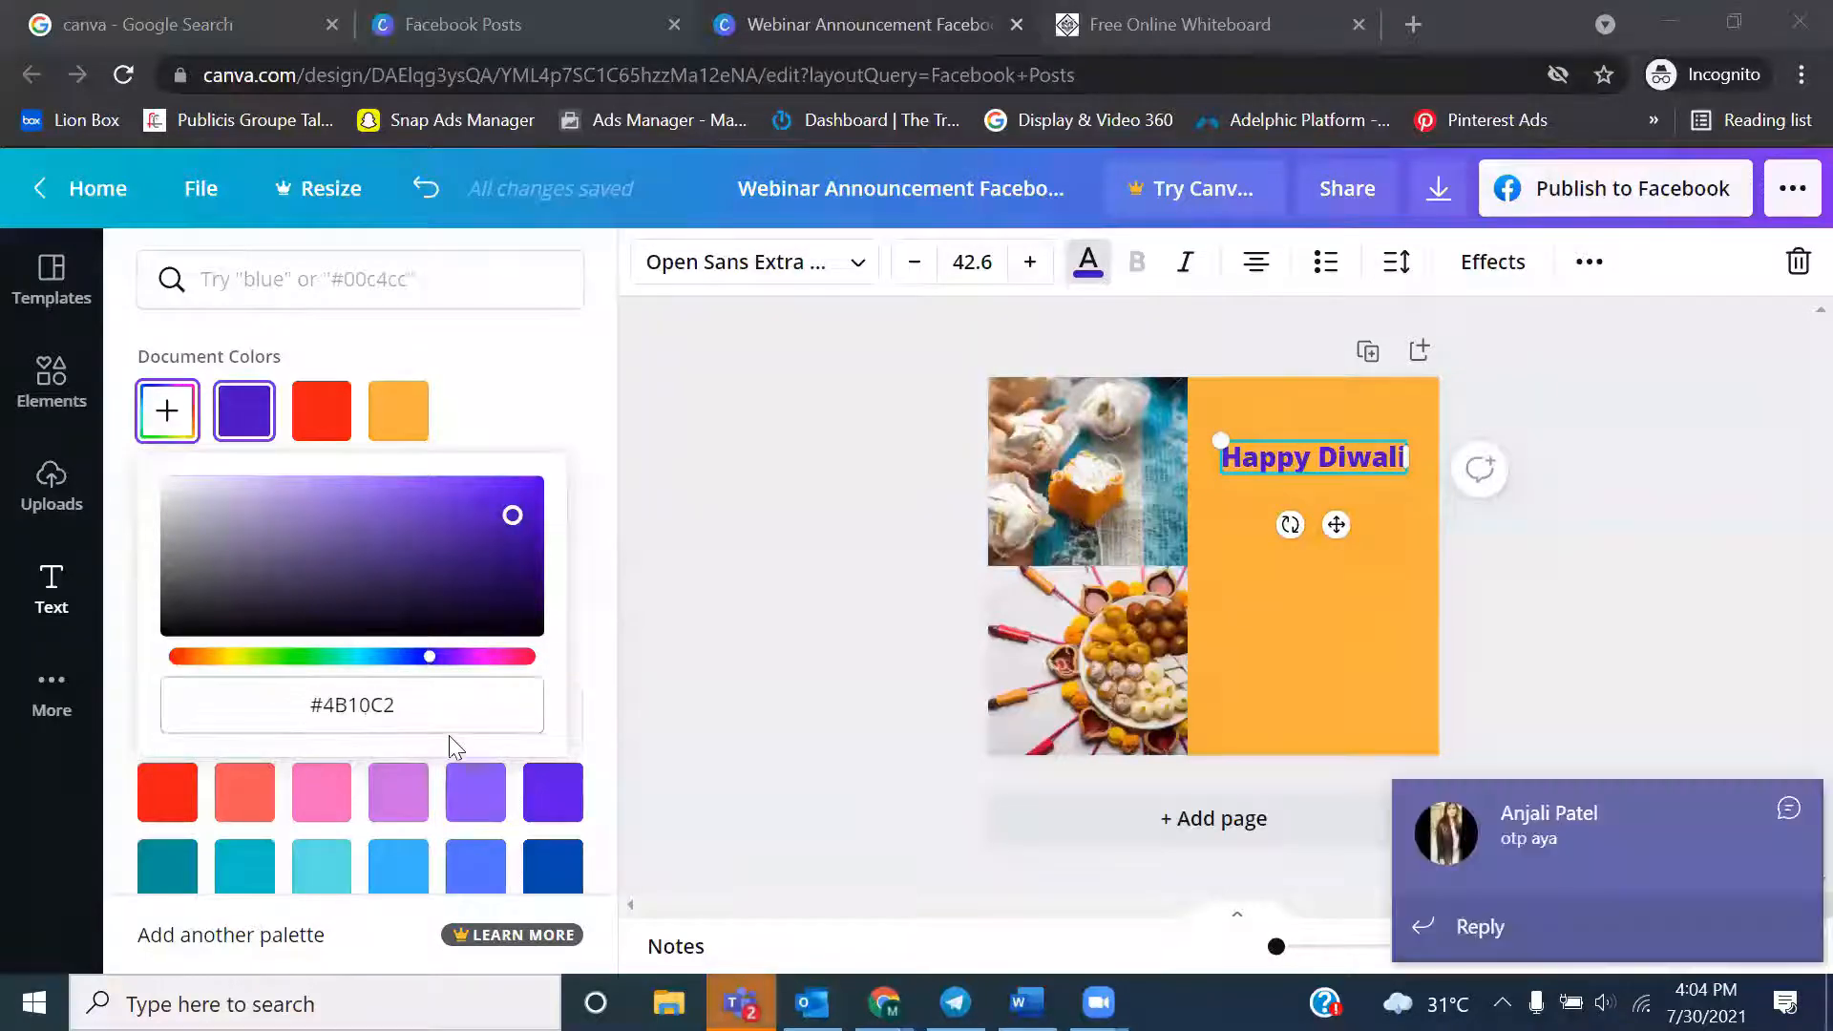
{"action": "left_click", "coordinate": [1789, 810]}
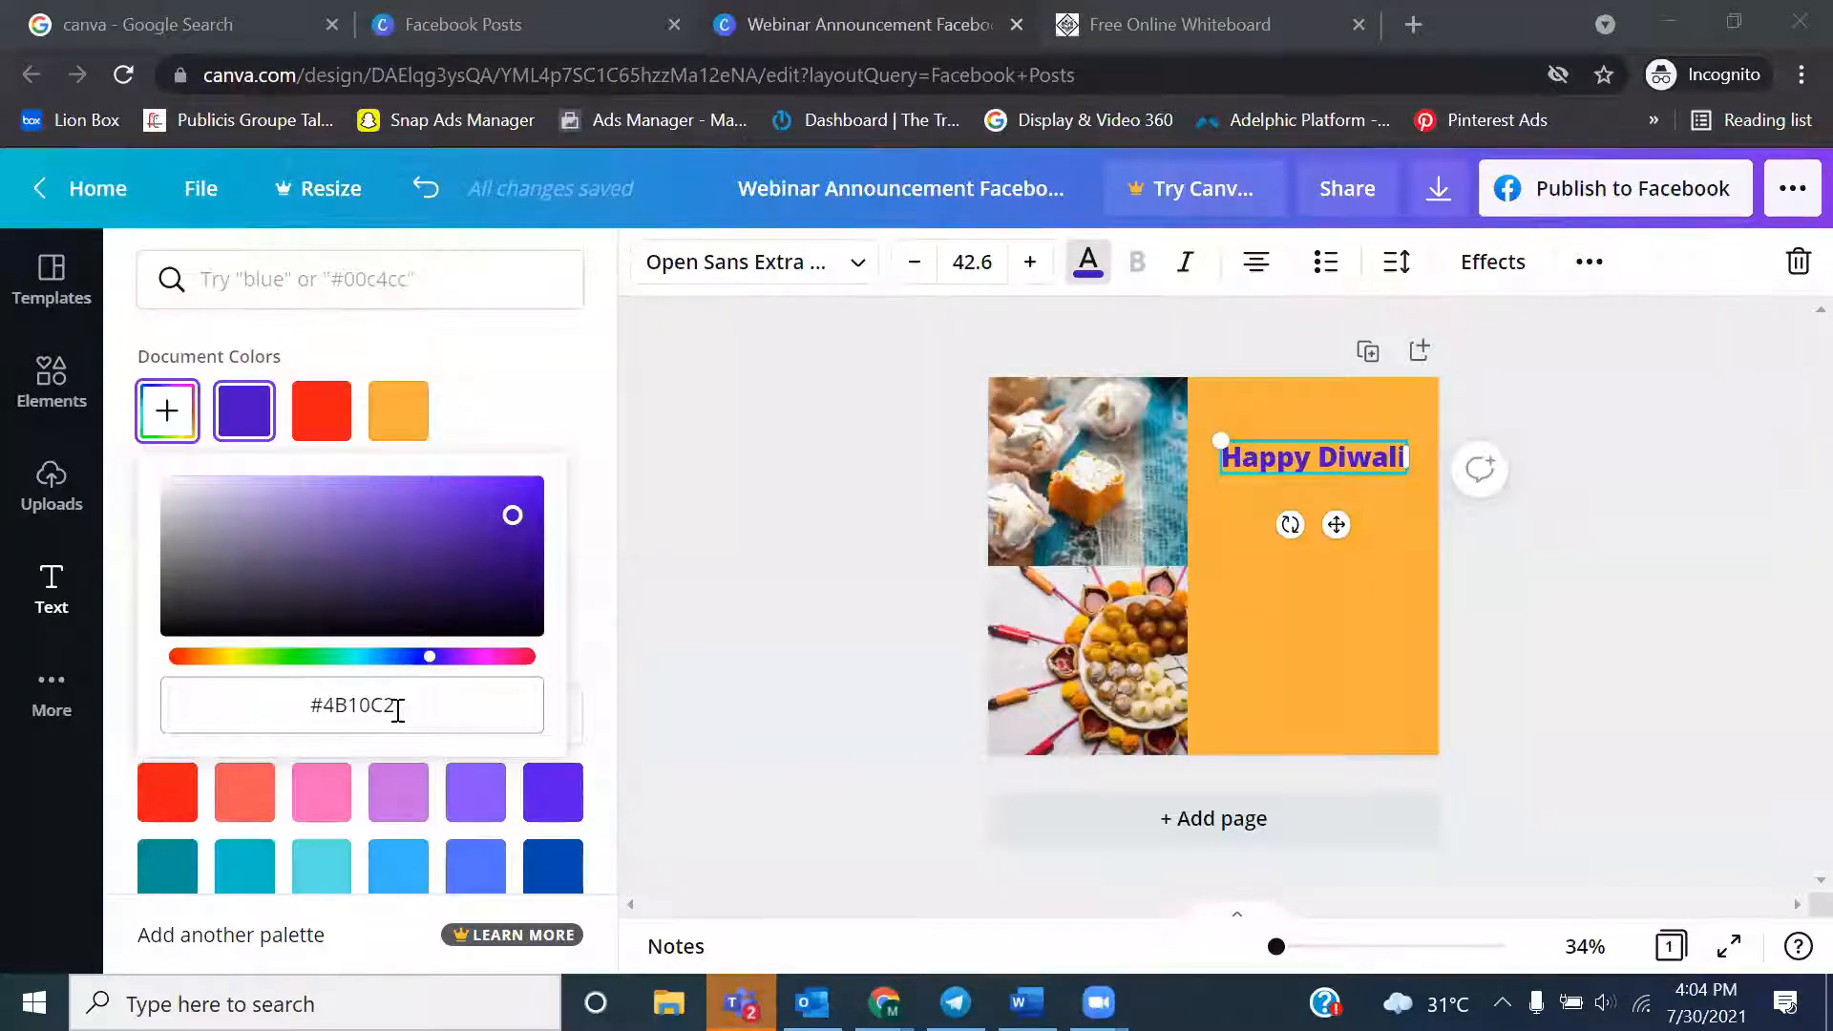
Try the lighter purple #906ADB on the "Happy Diwali" heading and settle on the vivid purple #560CE8
{"action": "left_click", "coordinate": [512, 500]}
{"action": "left_click_drag", "start_coordinate": [513, 500], "coordinate": [358, 498]}
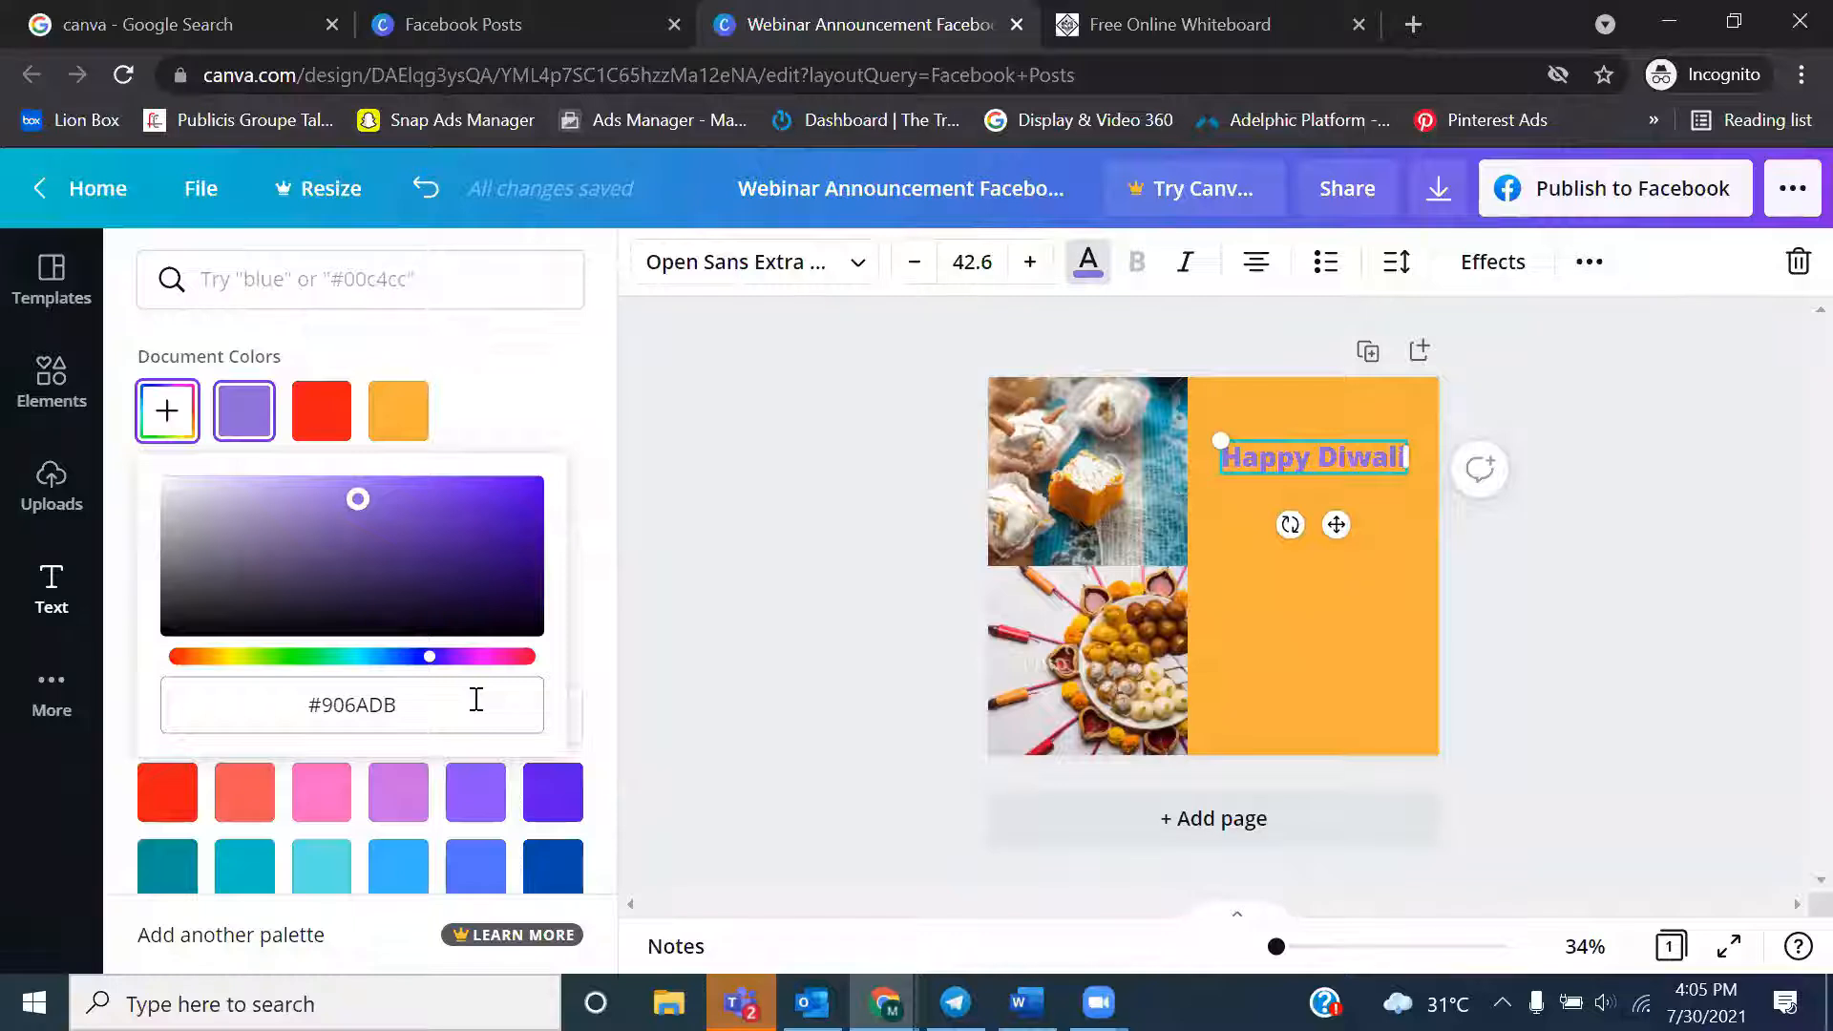
{"action": "left_click_drag", "start_coordinate": [359, 500], "coordinate": [523, 490]}
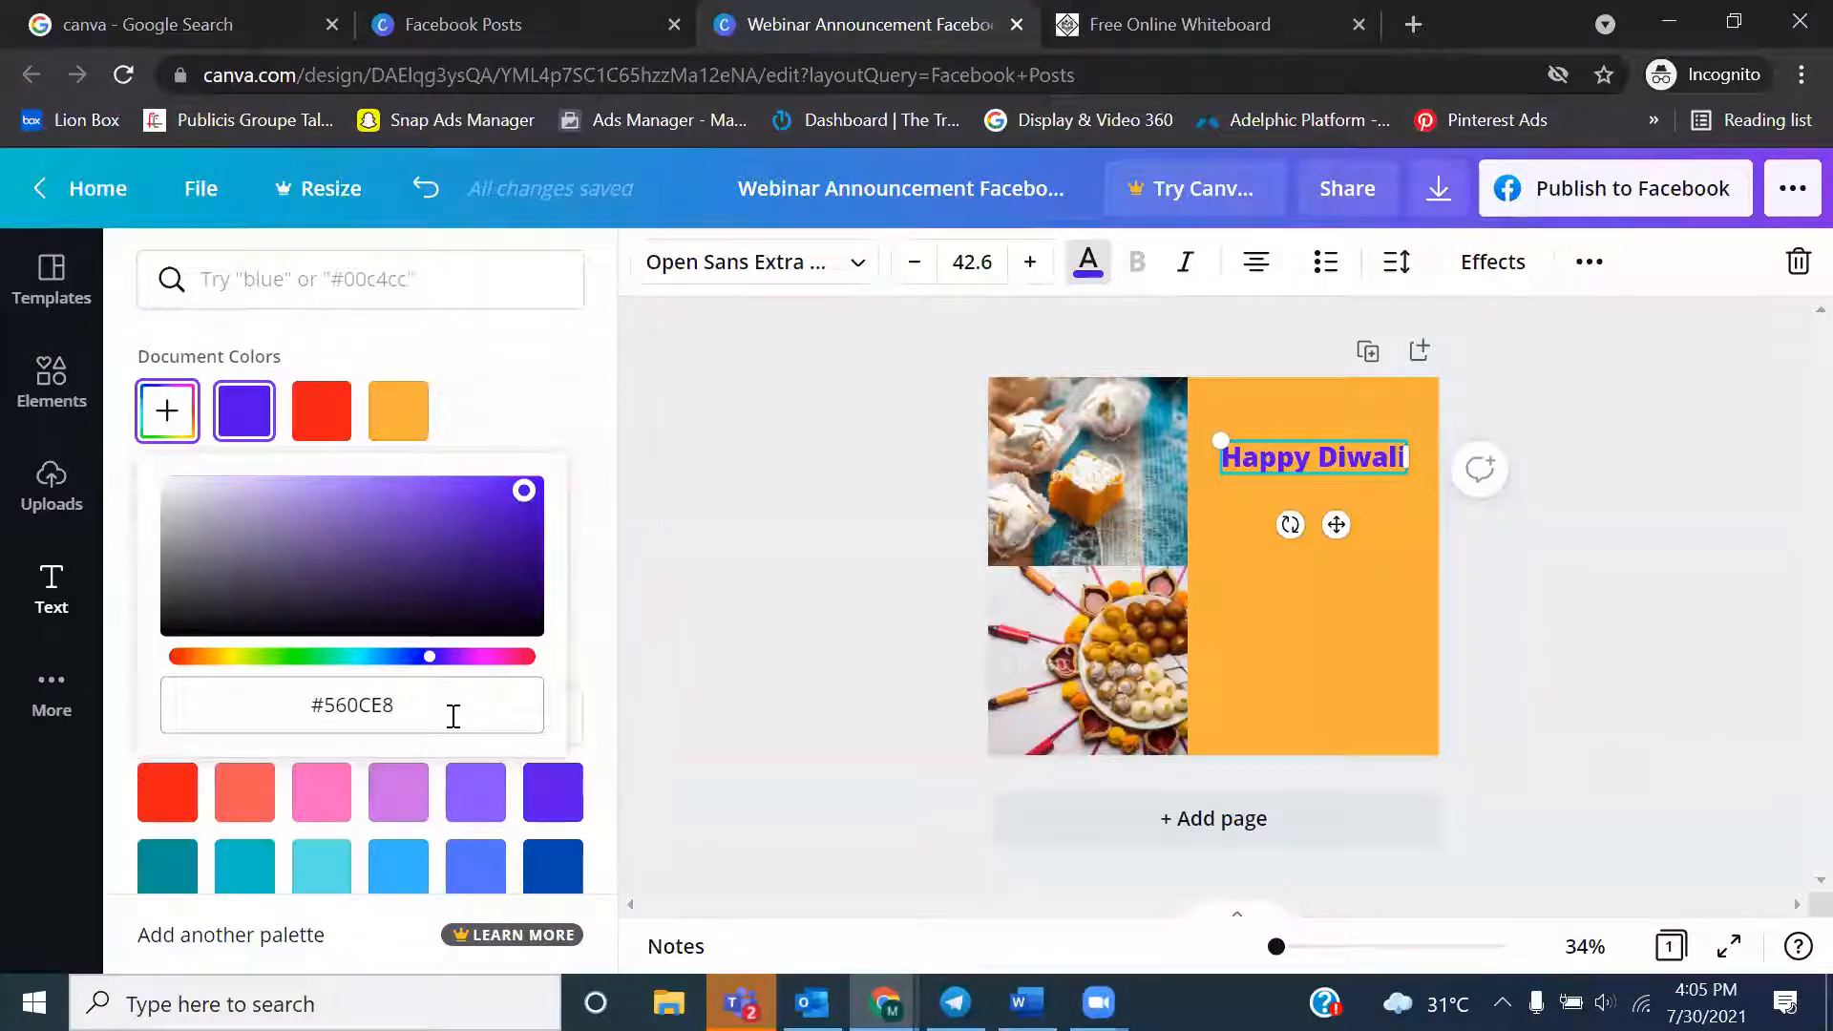
Select the whole "Happy Diwali" heading text and change its font to Alice
{"action": "double_click", "coordinate": [1325, 458]}
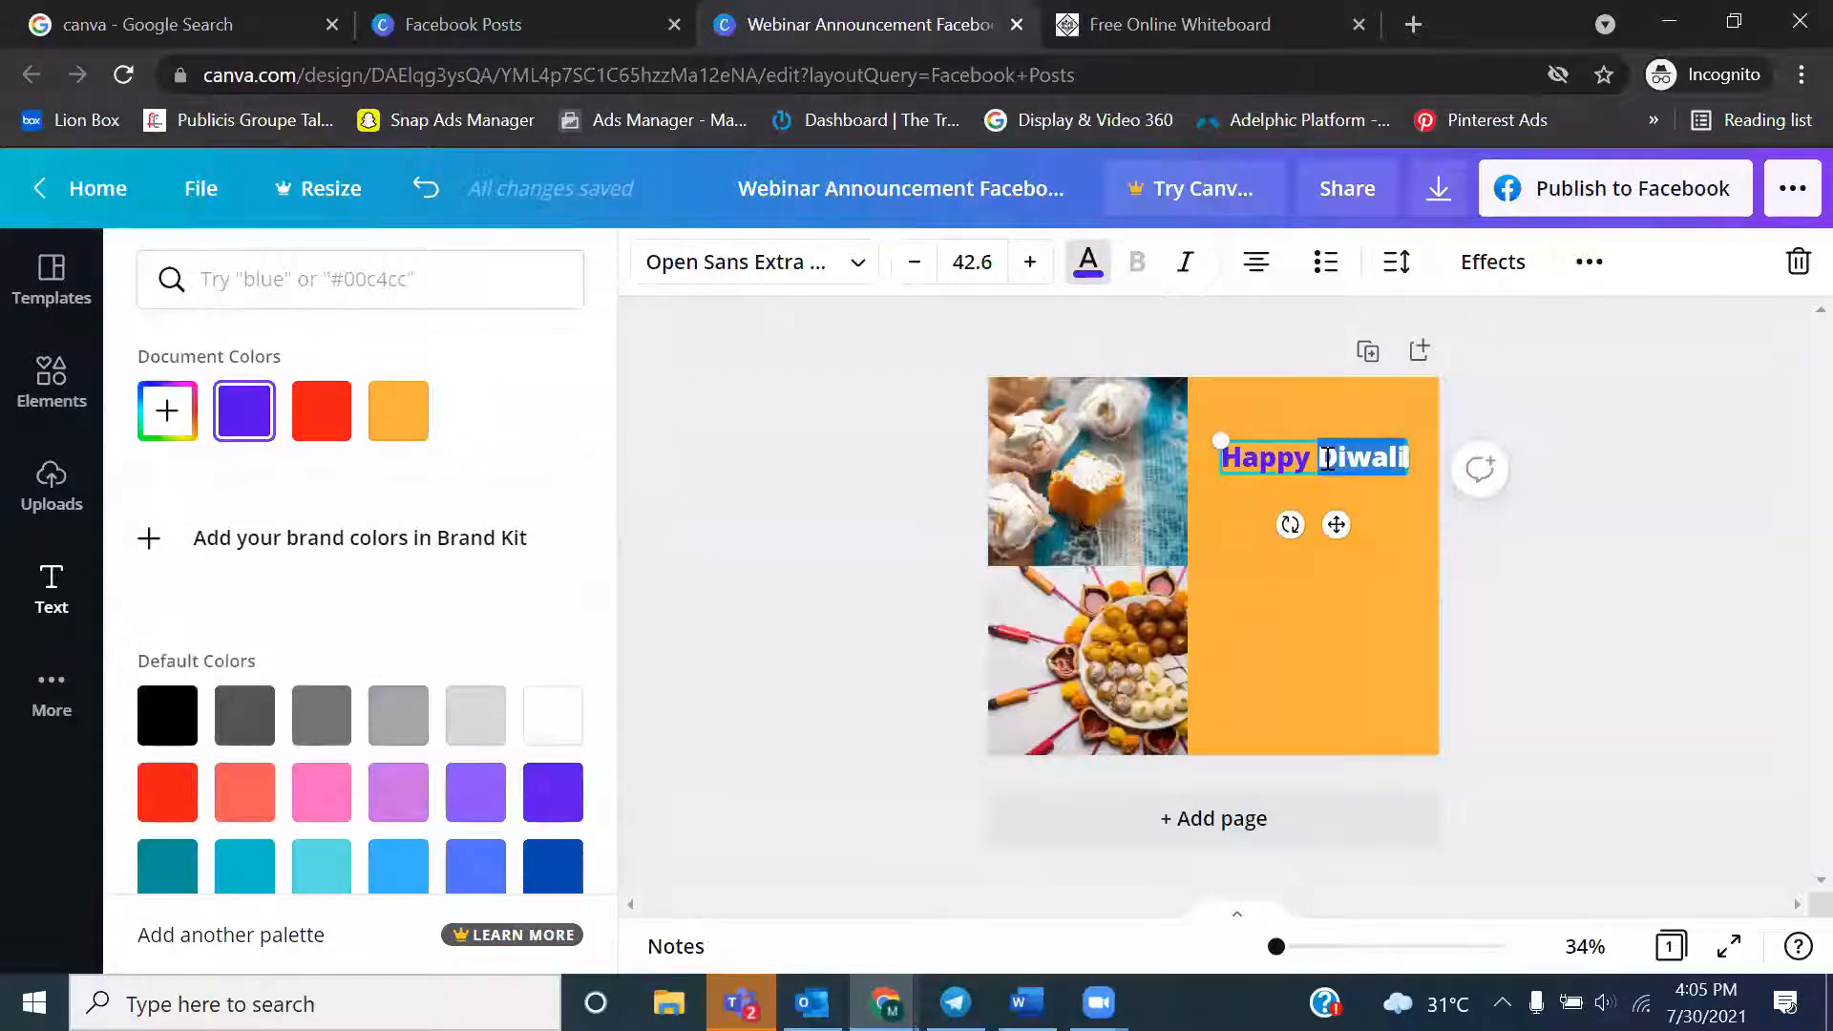
{"action": "left_click", "coordinate": [1290, 461]}
{"action": "double_click", "coordinate": [1290, 461]}
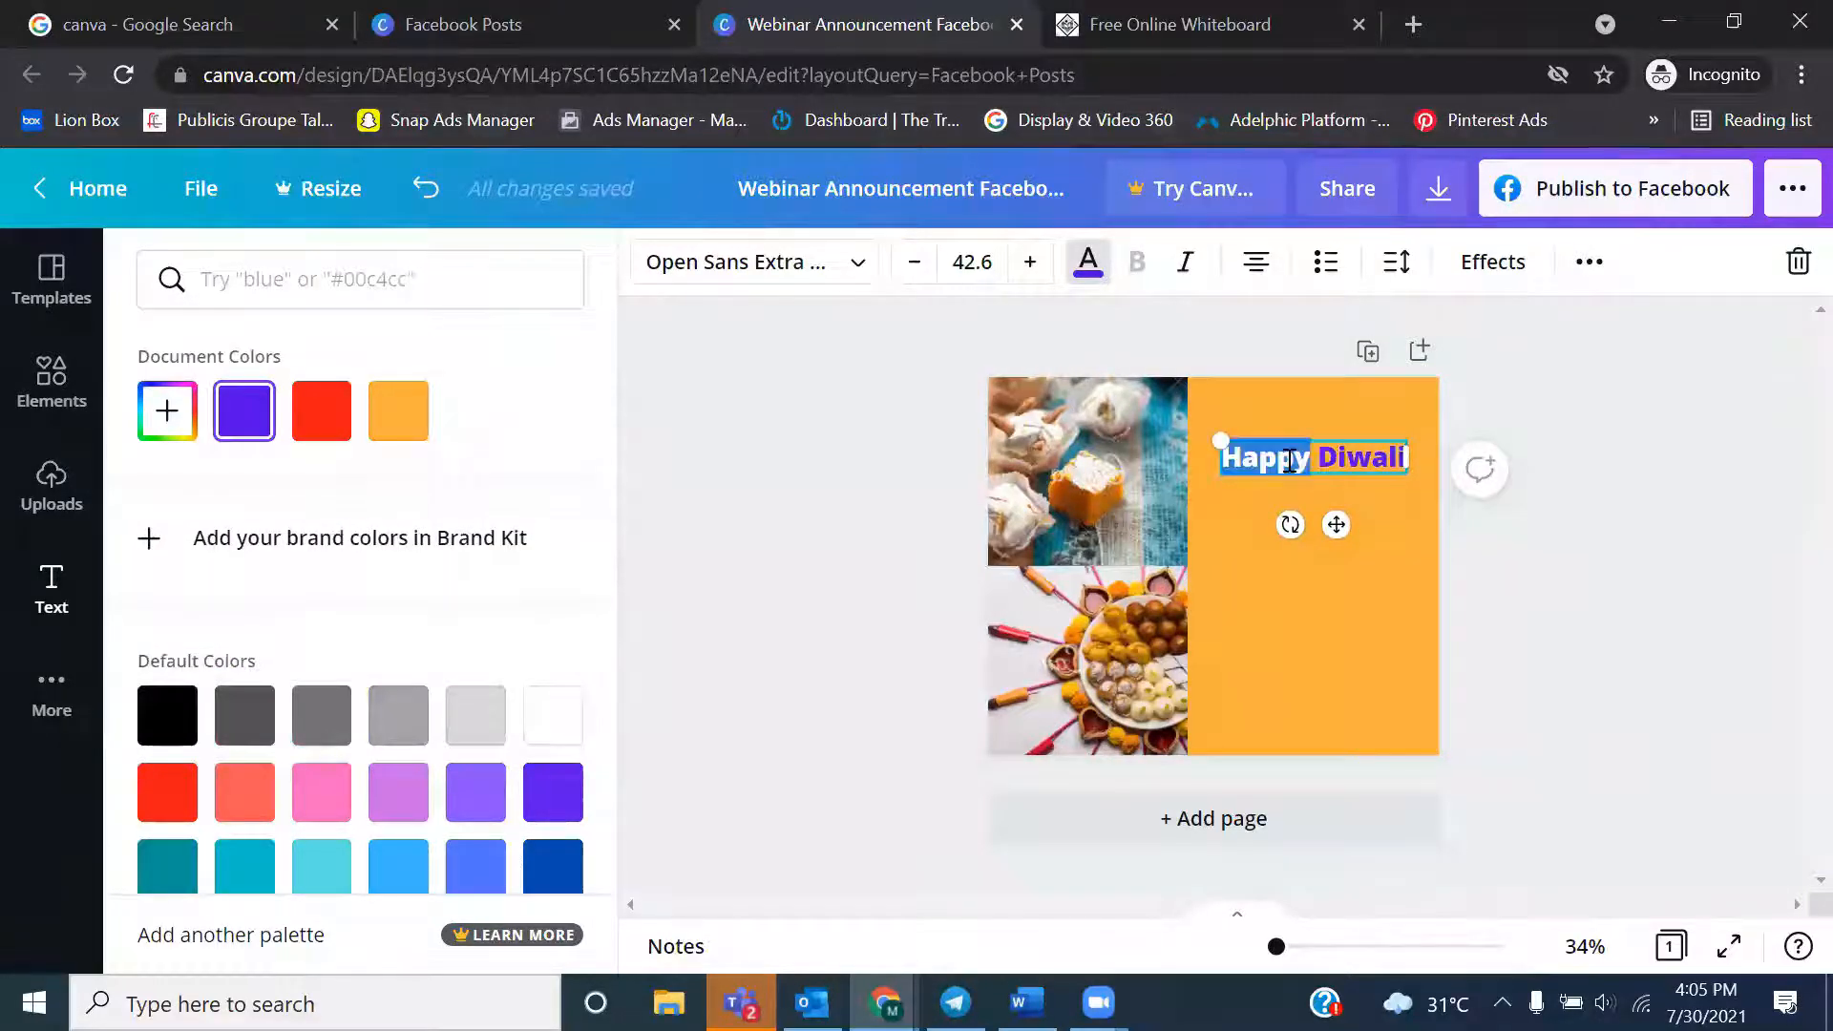
{"action": "key", "text": "ctrl+a"}
{"action": "left_click", "coordinate": [867, 267]}
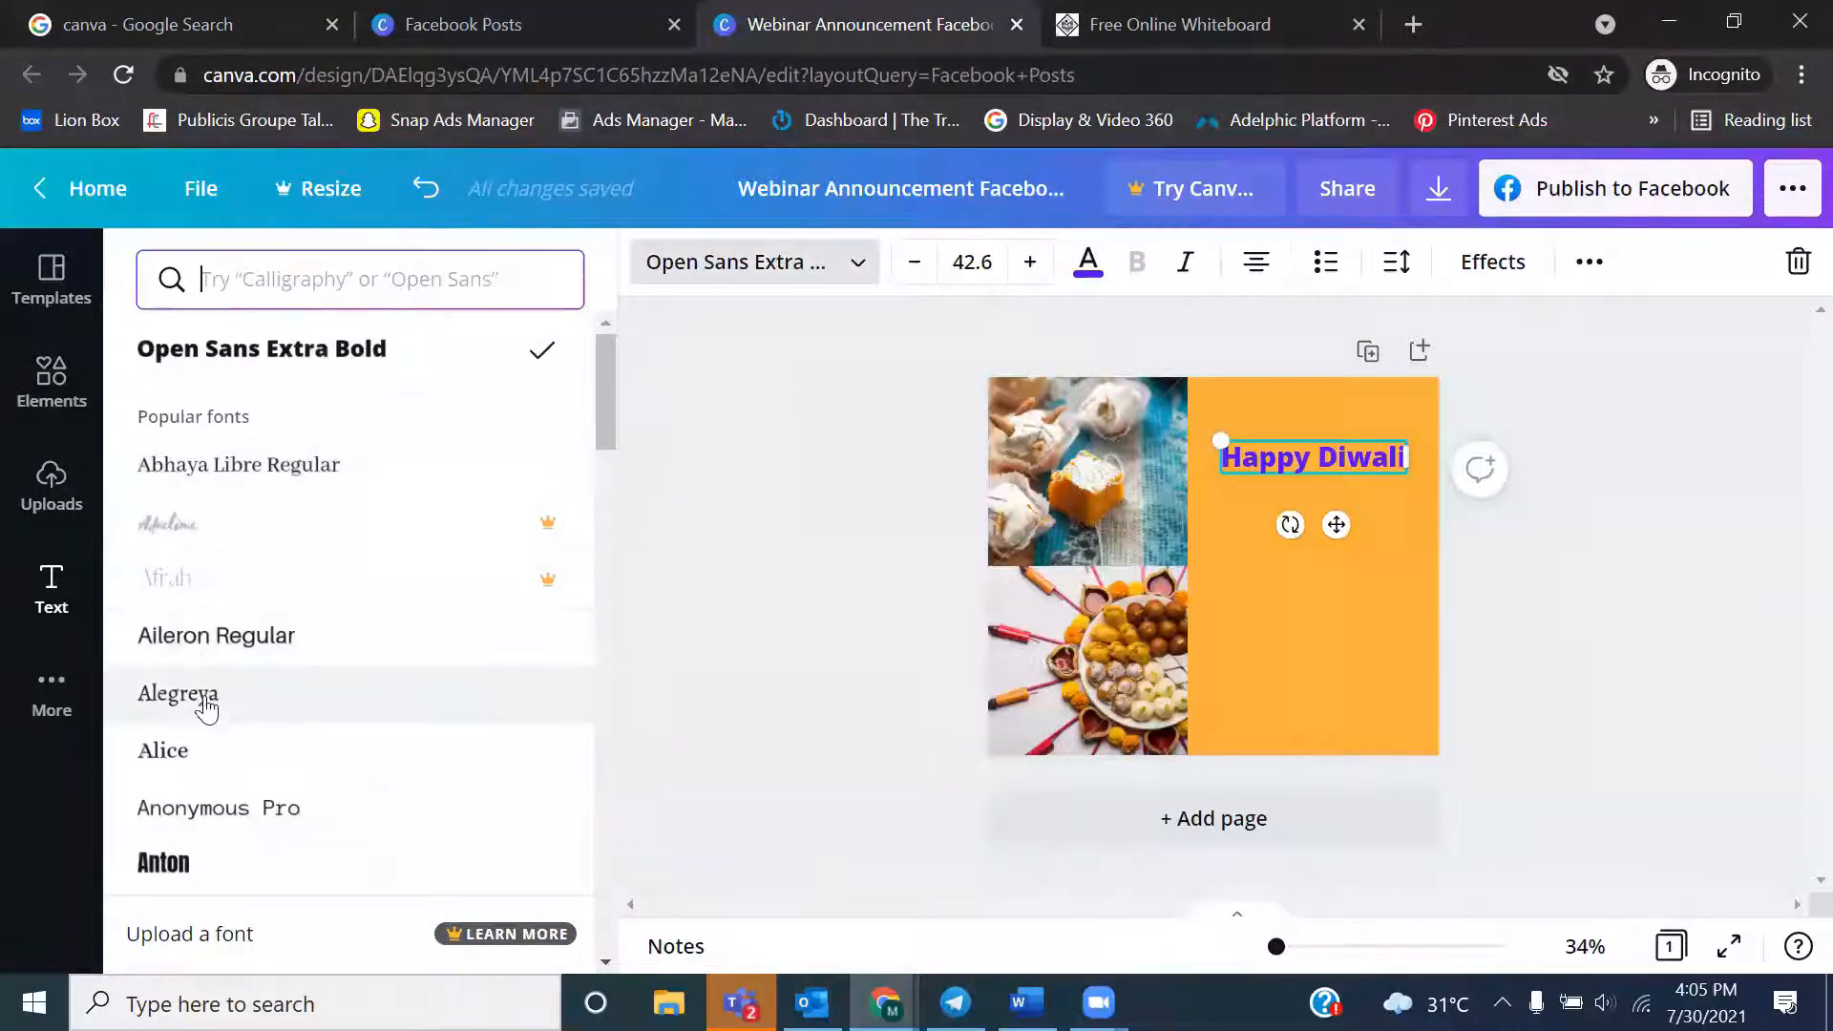
{"action": "left_click", "coordinate": [200, 764]}
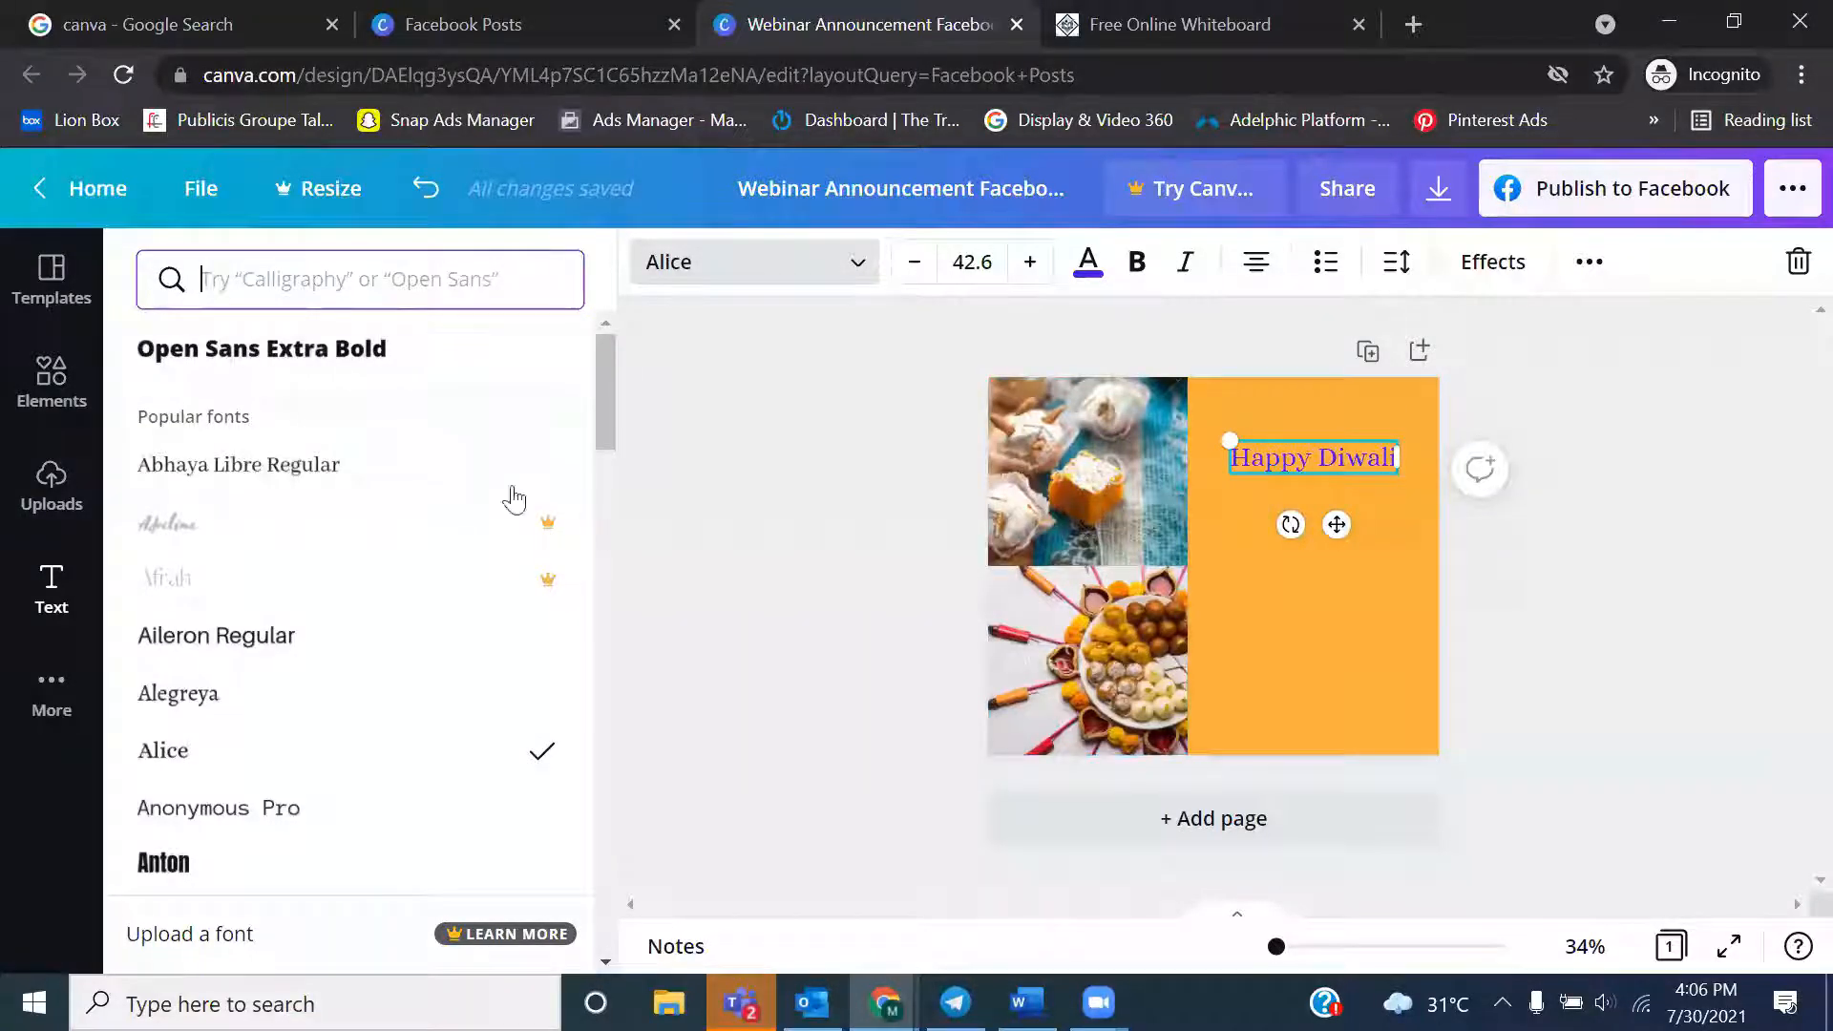
Browse the popular fonts available for the heading and return to the start of the list
{"action": "scroll", "coordinate": [611, 712], "scroll_direction": "down", "scroll_amount": 6}
{"action": "left_click_drag", "start_coordinate": [605, 511], "coordinate": [597, 833]}
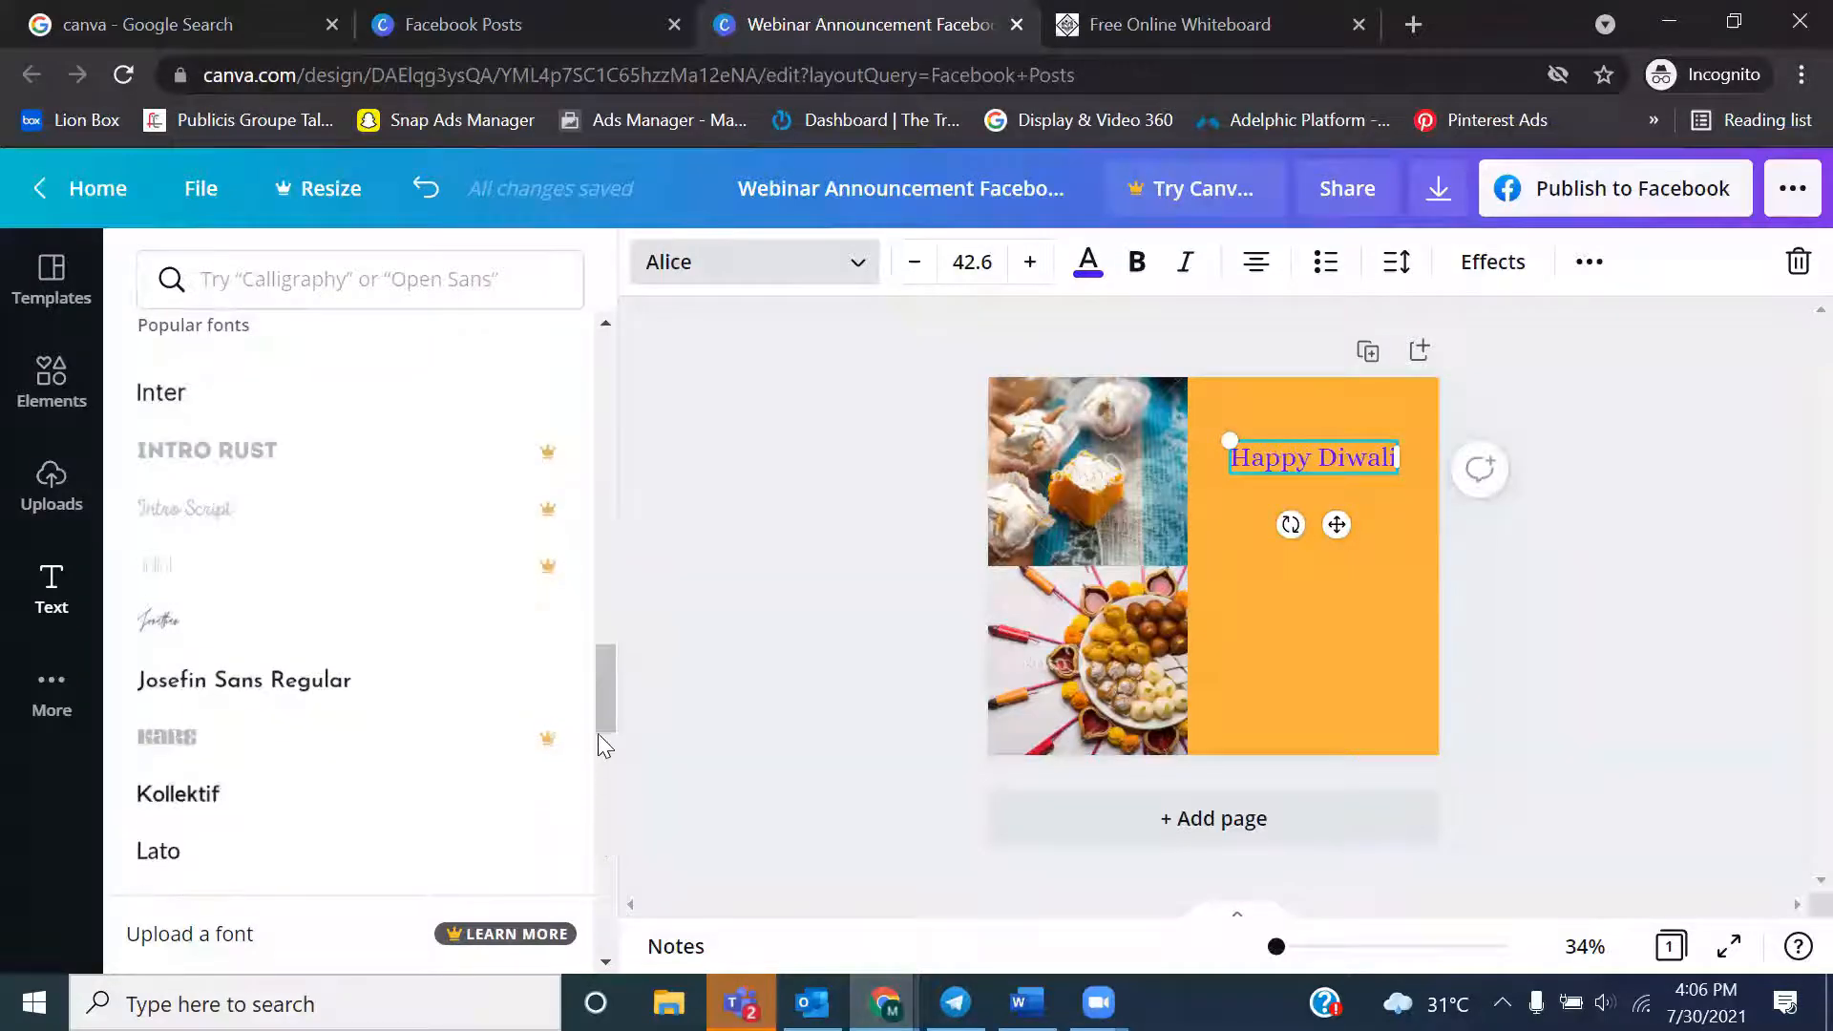
{"action": "scroll", "coordinate": [604, 708], "scroll_direction": "down", "scroll_amount": 10}
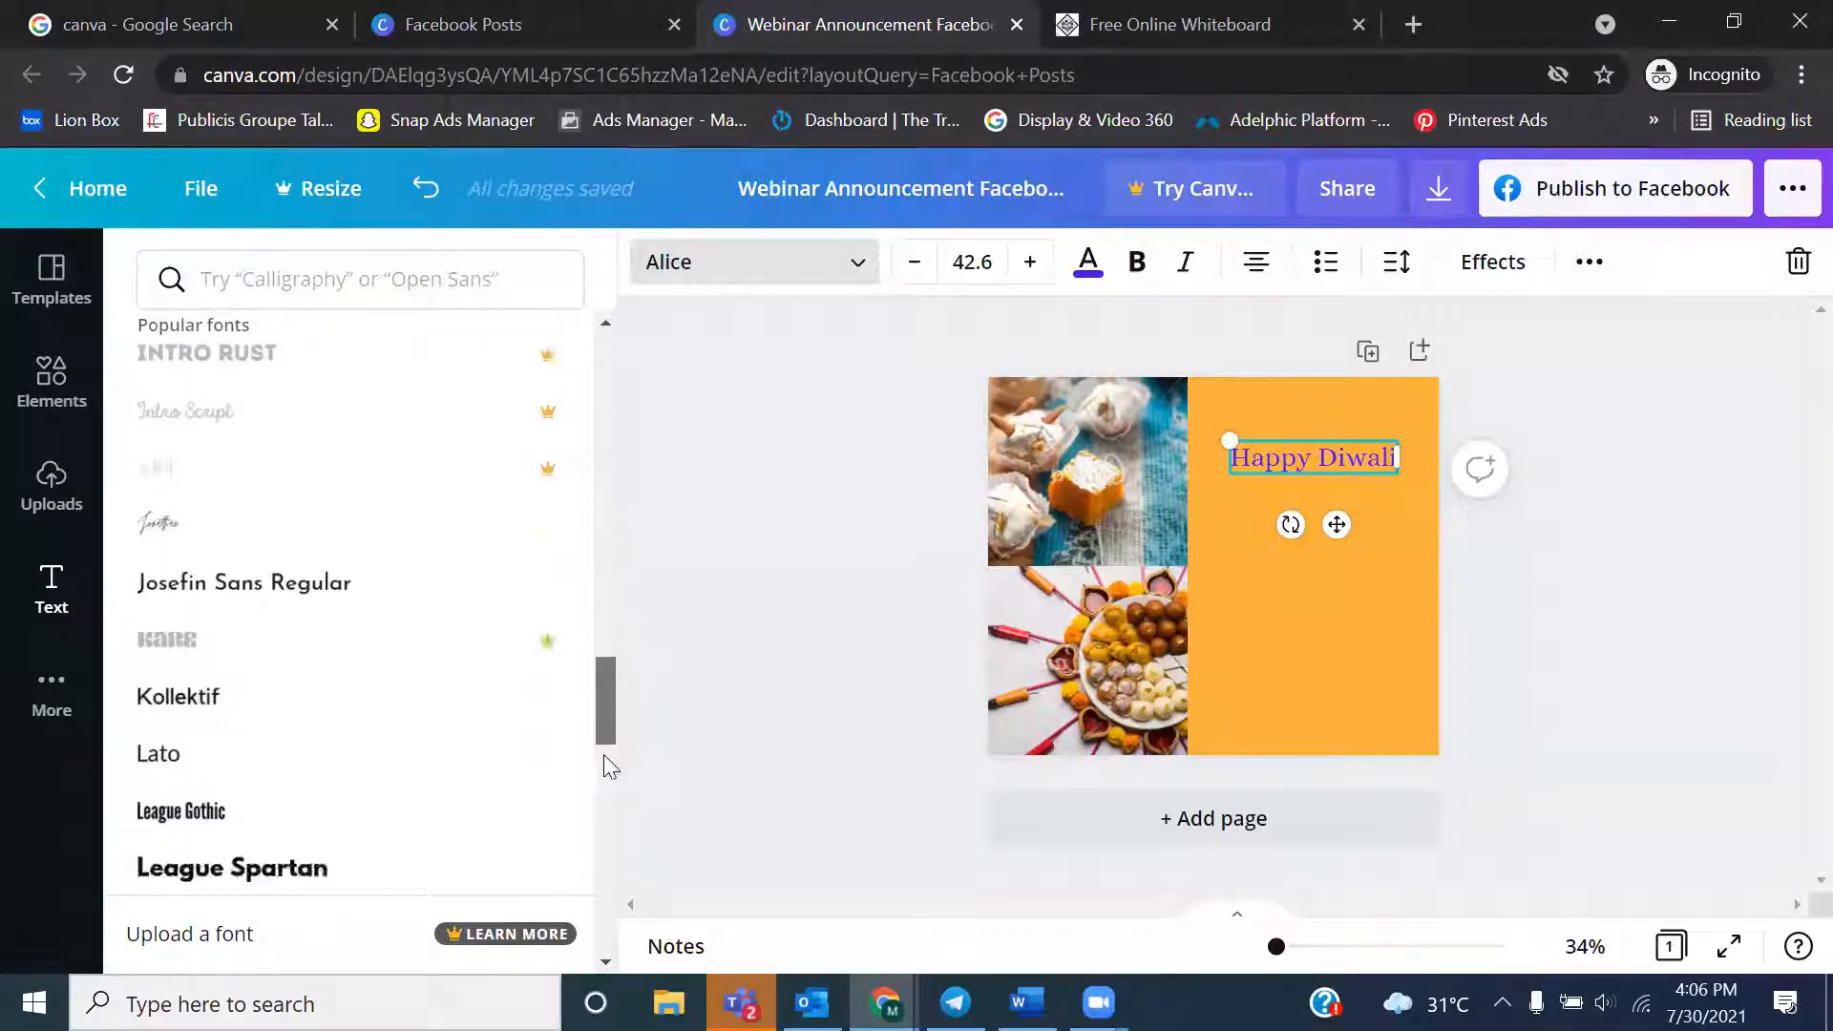
{"action": "left_click_drag", "start_coordinate": [600, 878], "coordinate": [599, 878]}
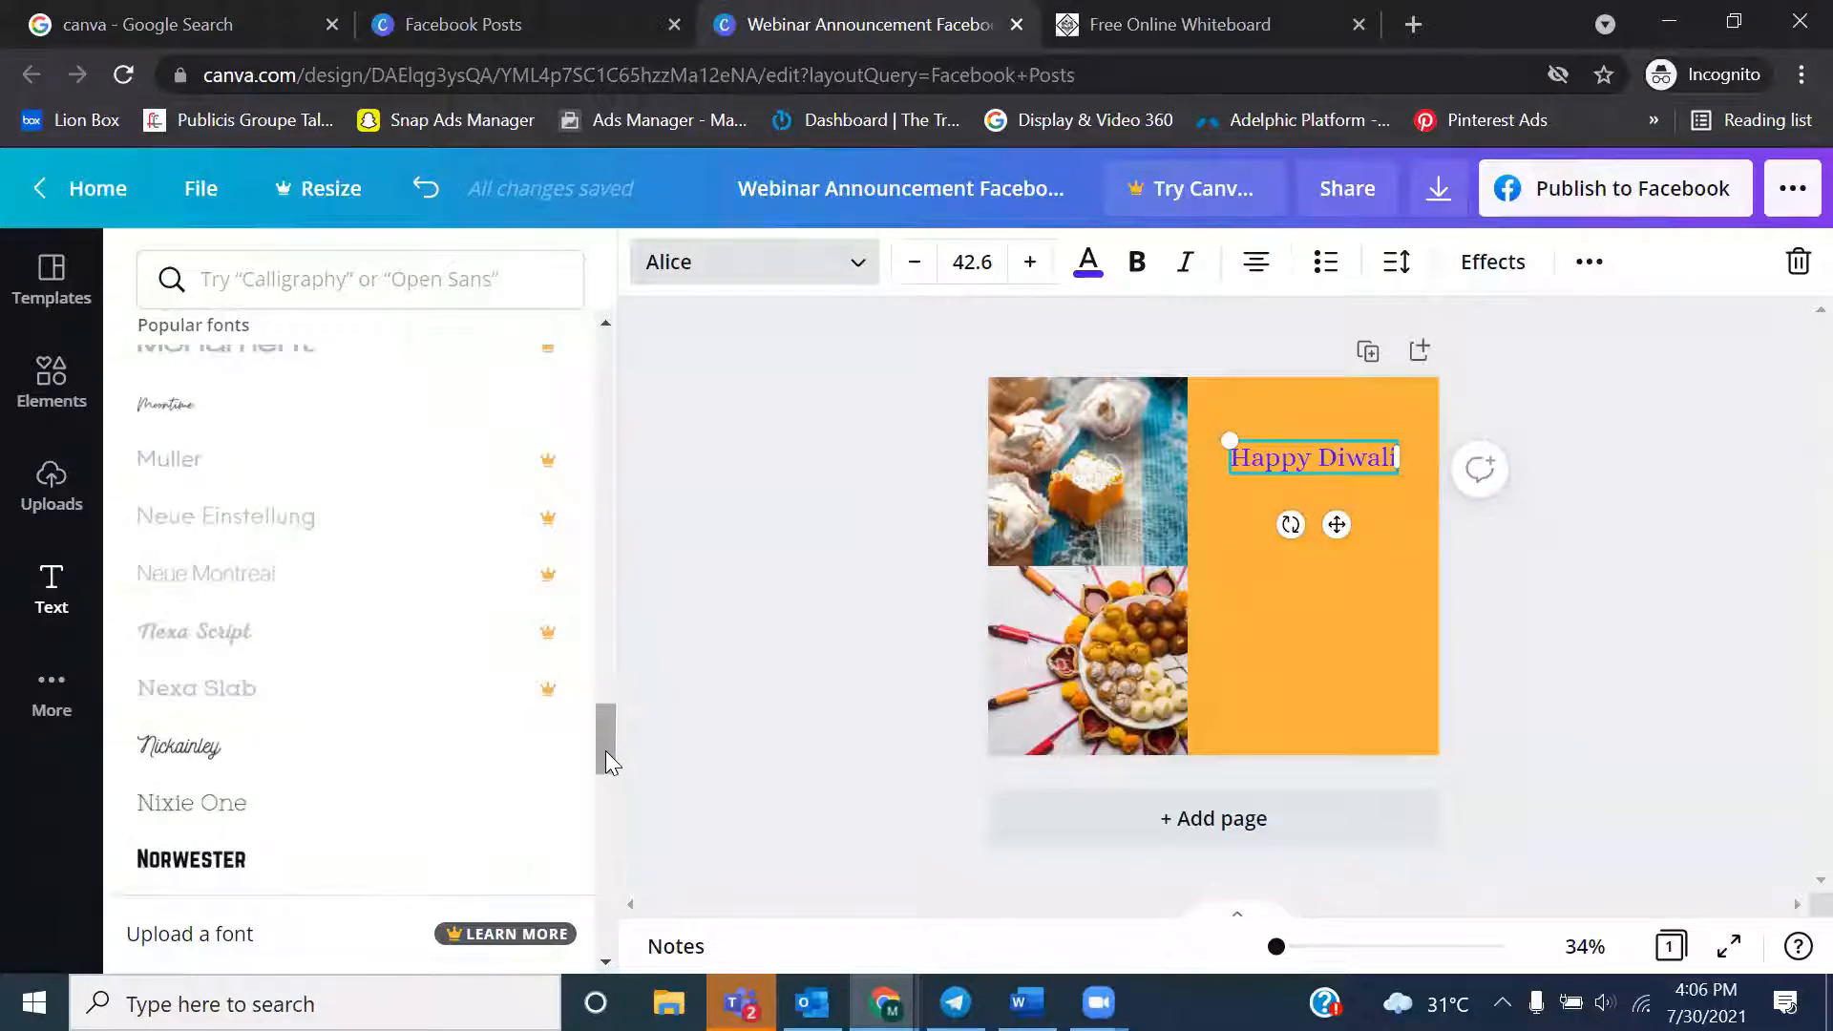
{"action": "scroll", "coordinate": [606, 759], "scroll_direction": "down", "scroll_amount": 5}
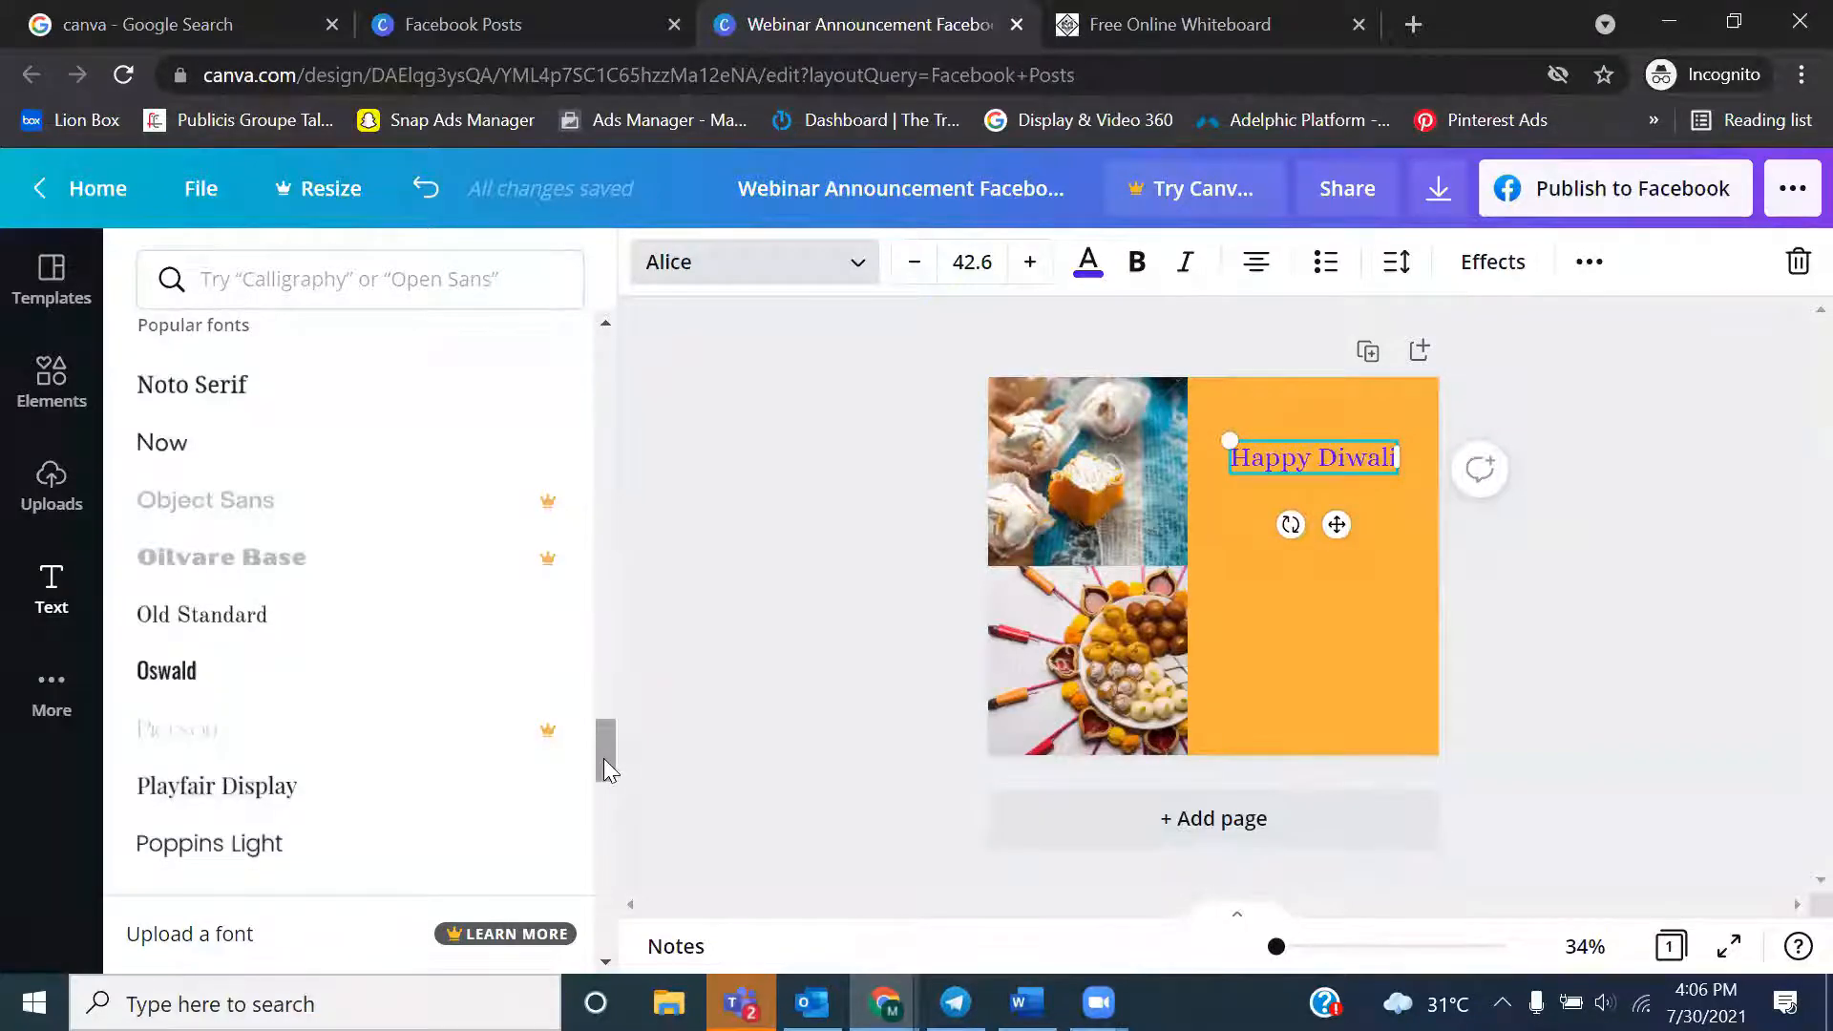
{"action": "scroll", "coordinate": [604, 758], "scroll_direction": "down", "scroll_amount": 5}
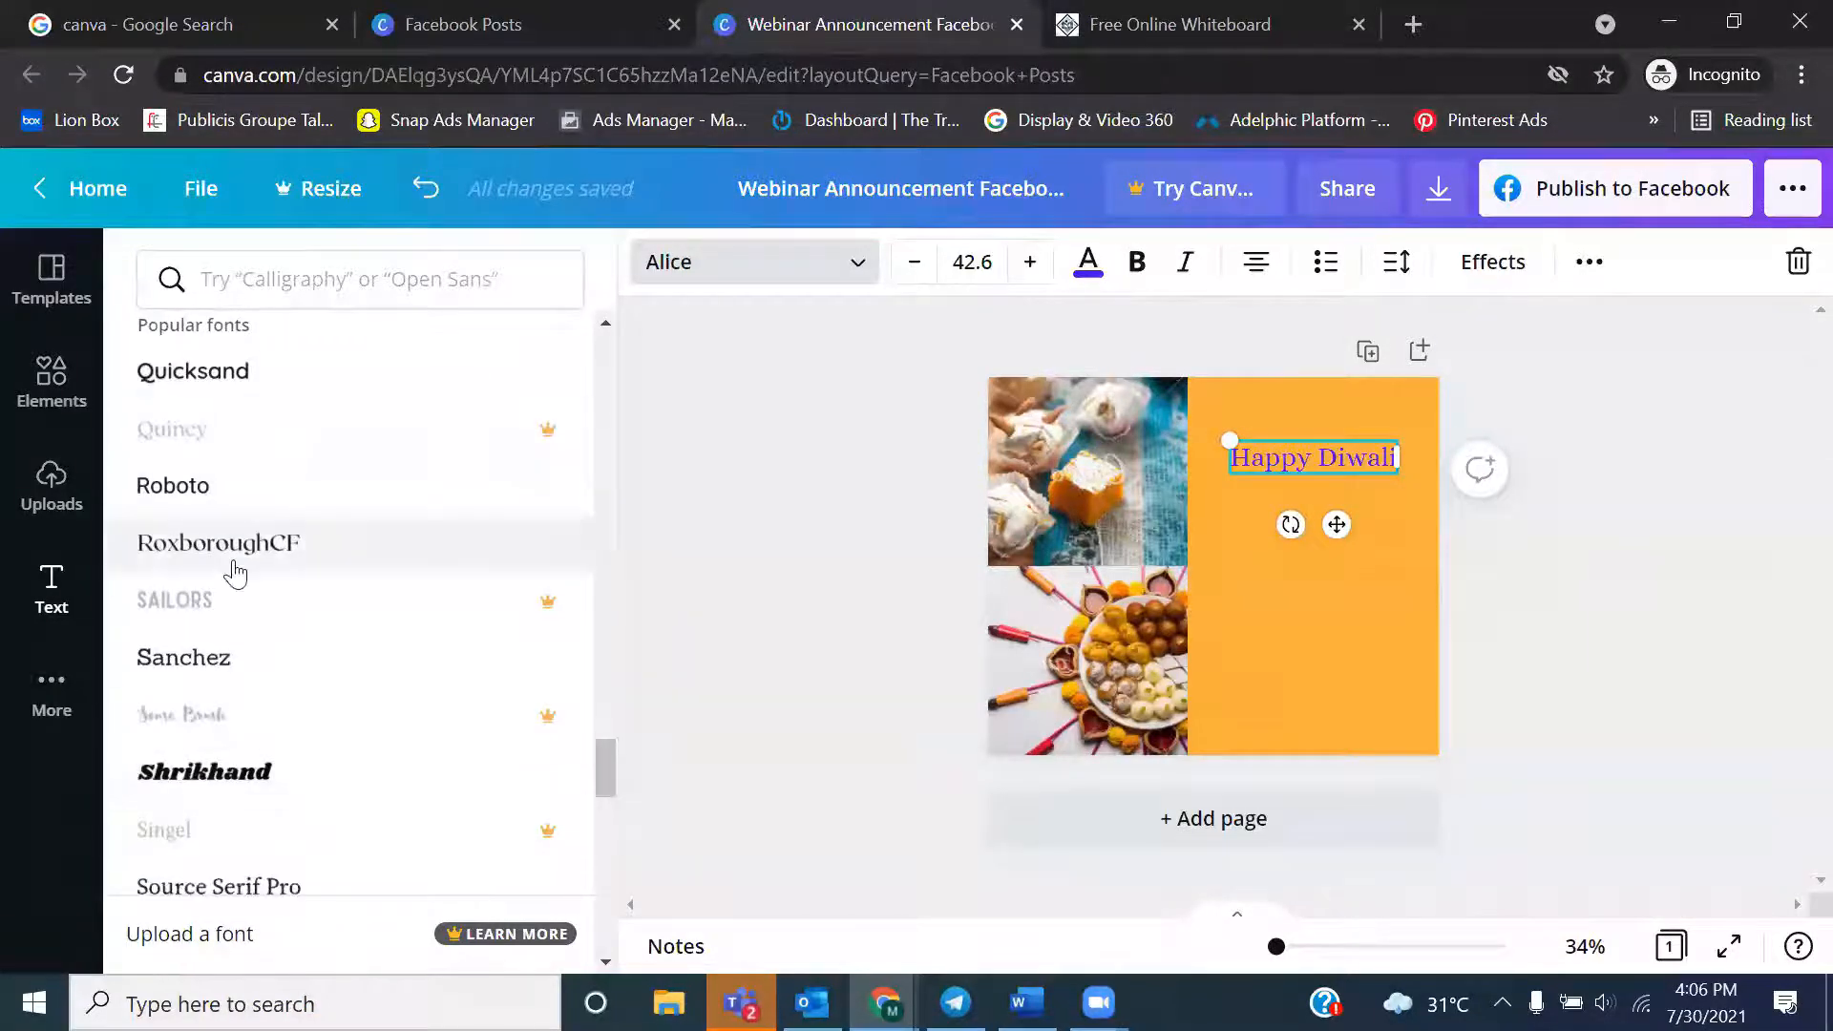
{"action": "left_click_drag", "start_coordinate": [611, 792], "coordinate": [616, 688]}
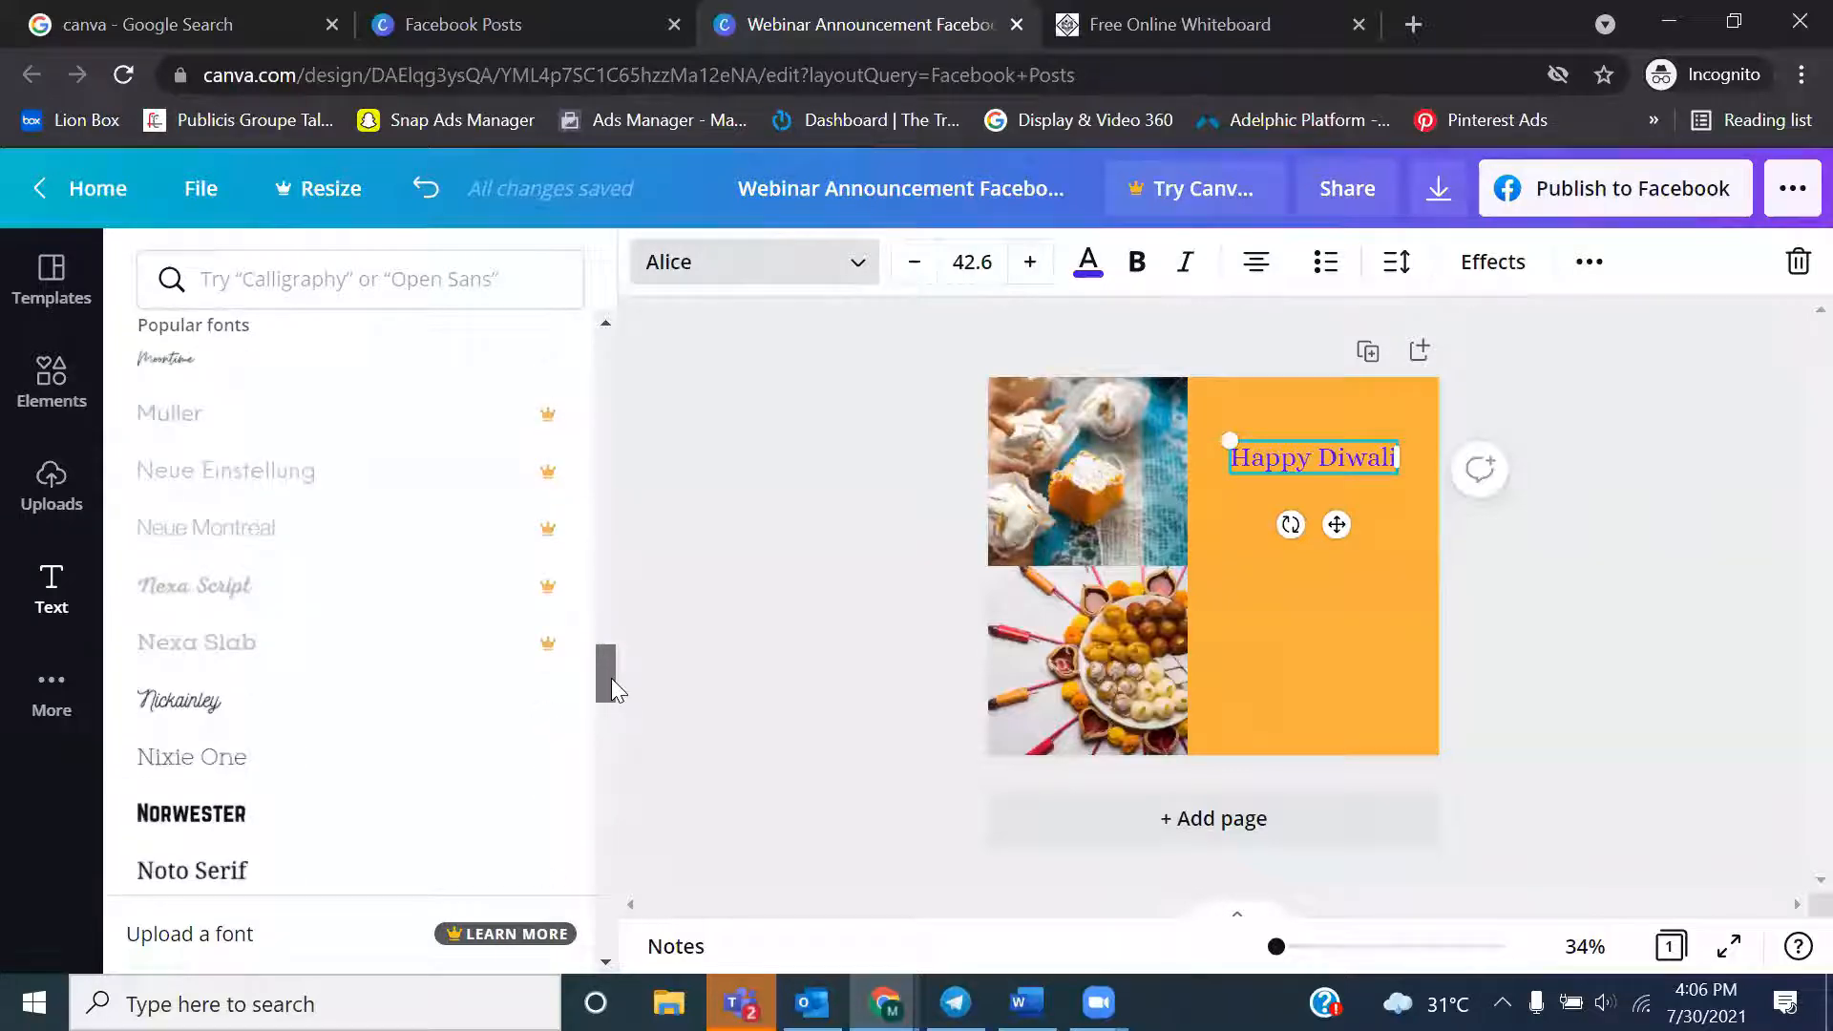
{"action": "left_click_drag", "start_coordinate": [611, 680], "coordinate": [603, 367]}
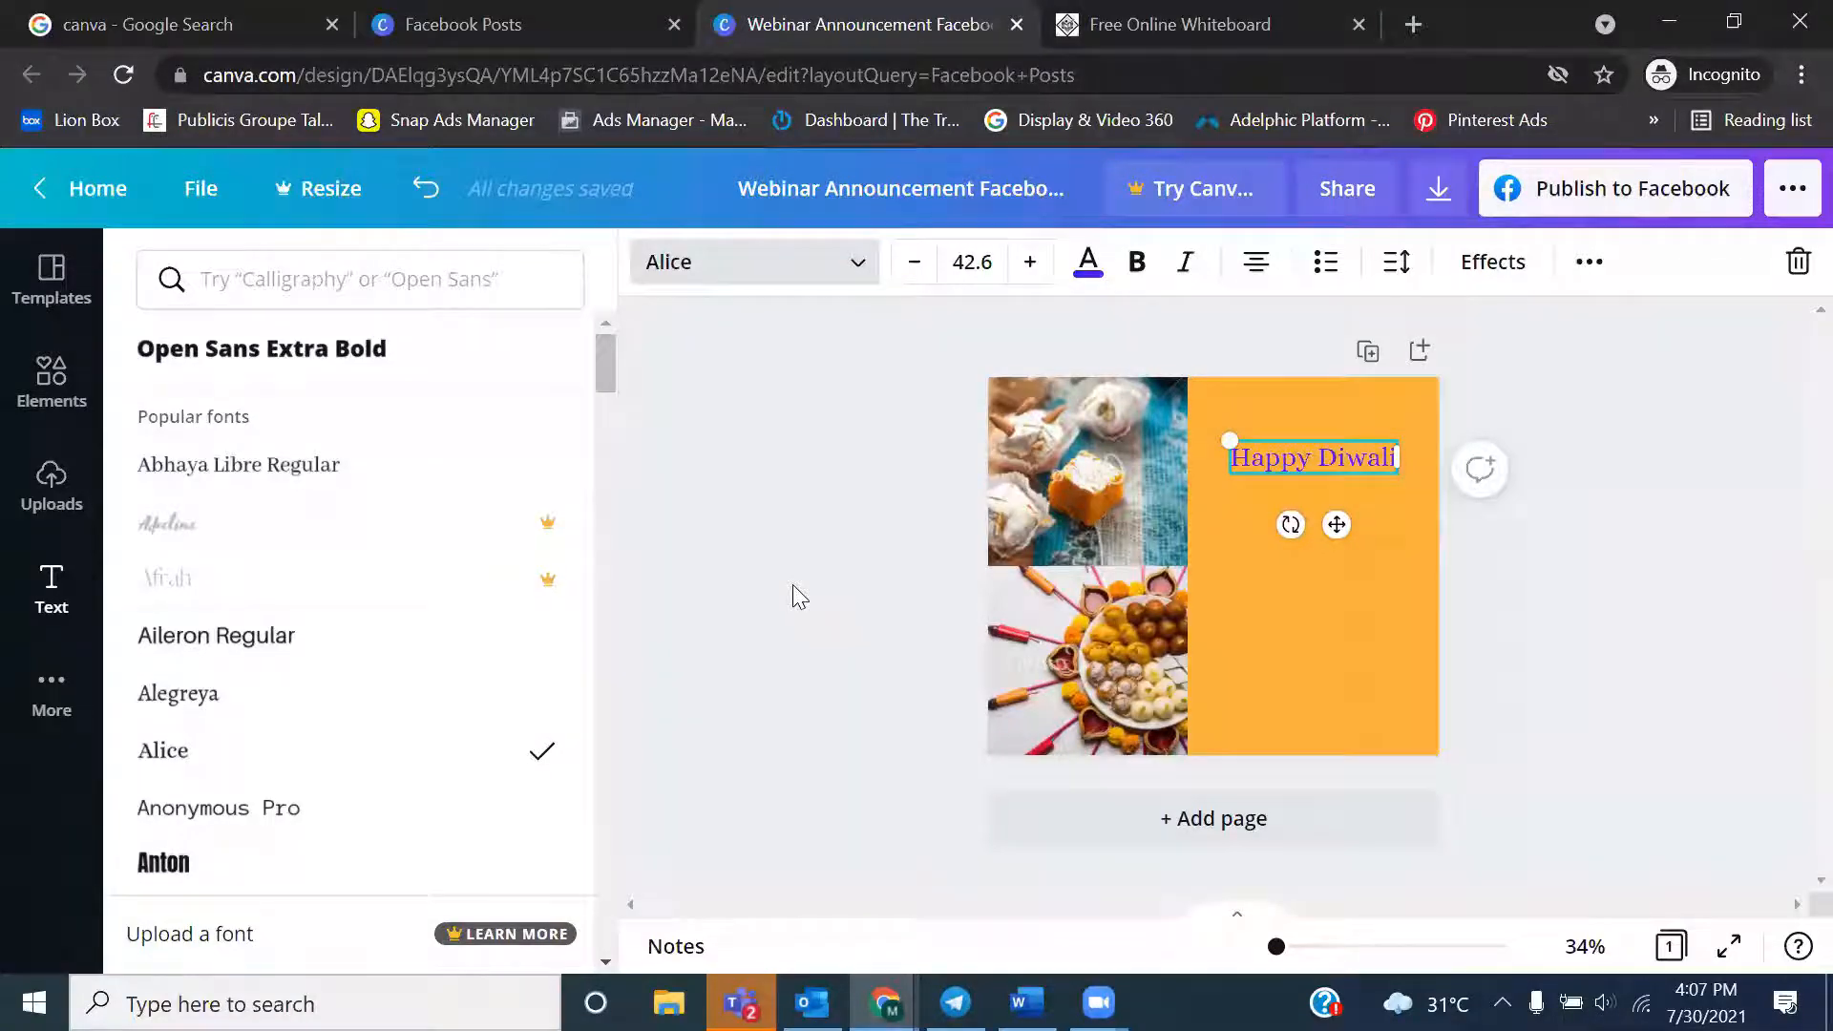
Try the Anton font on the "Happy Diwali" heading and switch it back to Alice
{"action": "left_click", "coordinate": [187, 880]}
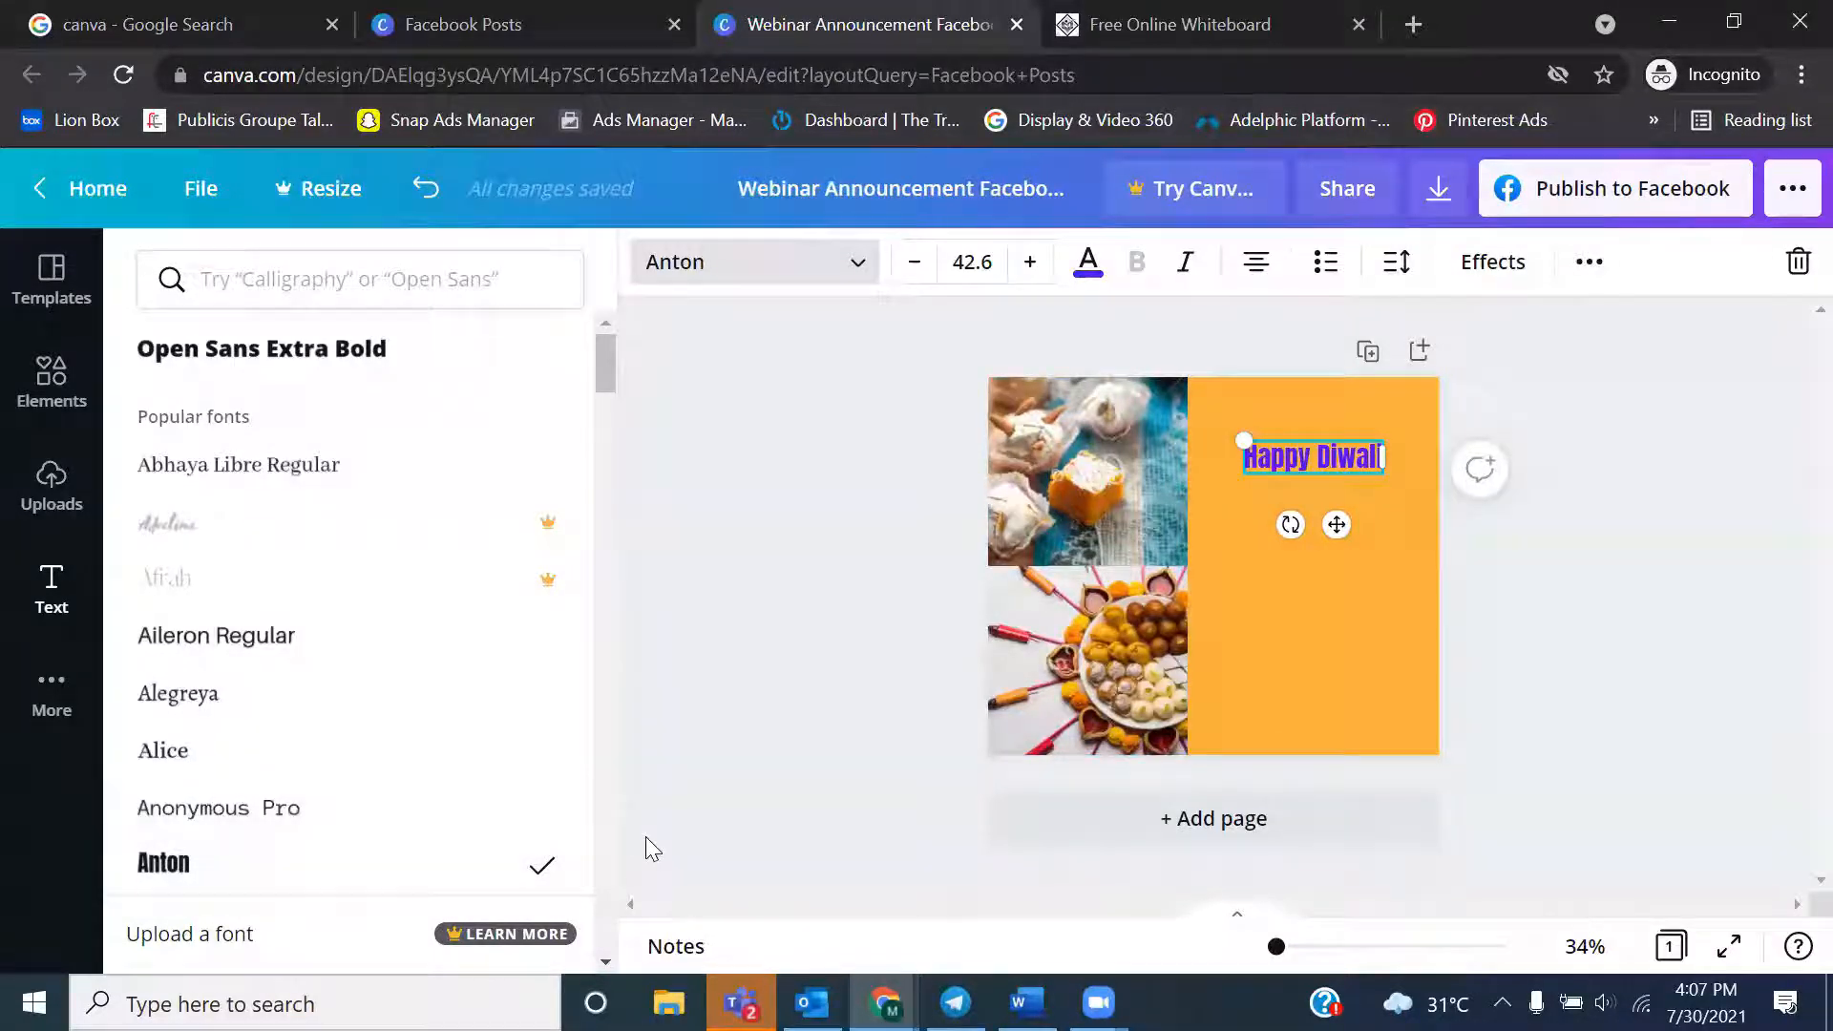
{"action": "left_click", "coordinate": [351, 742]}
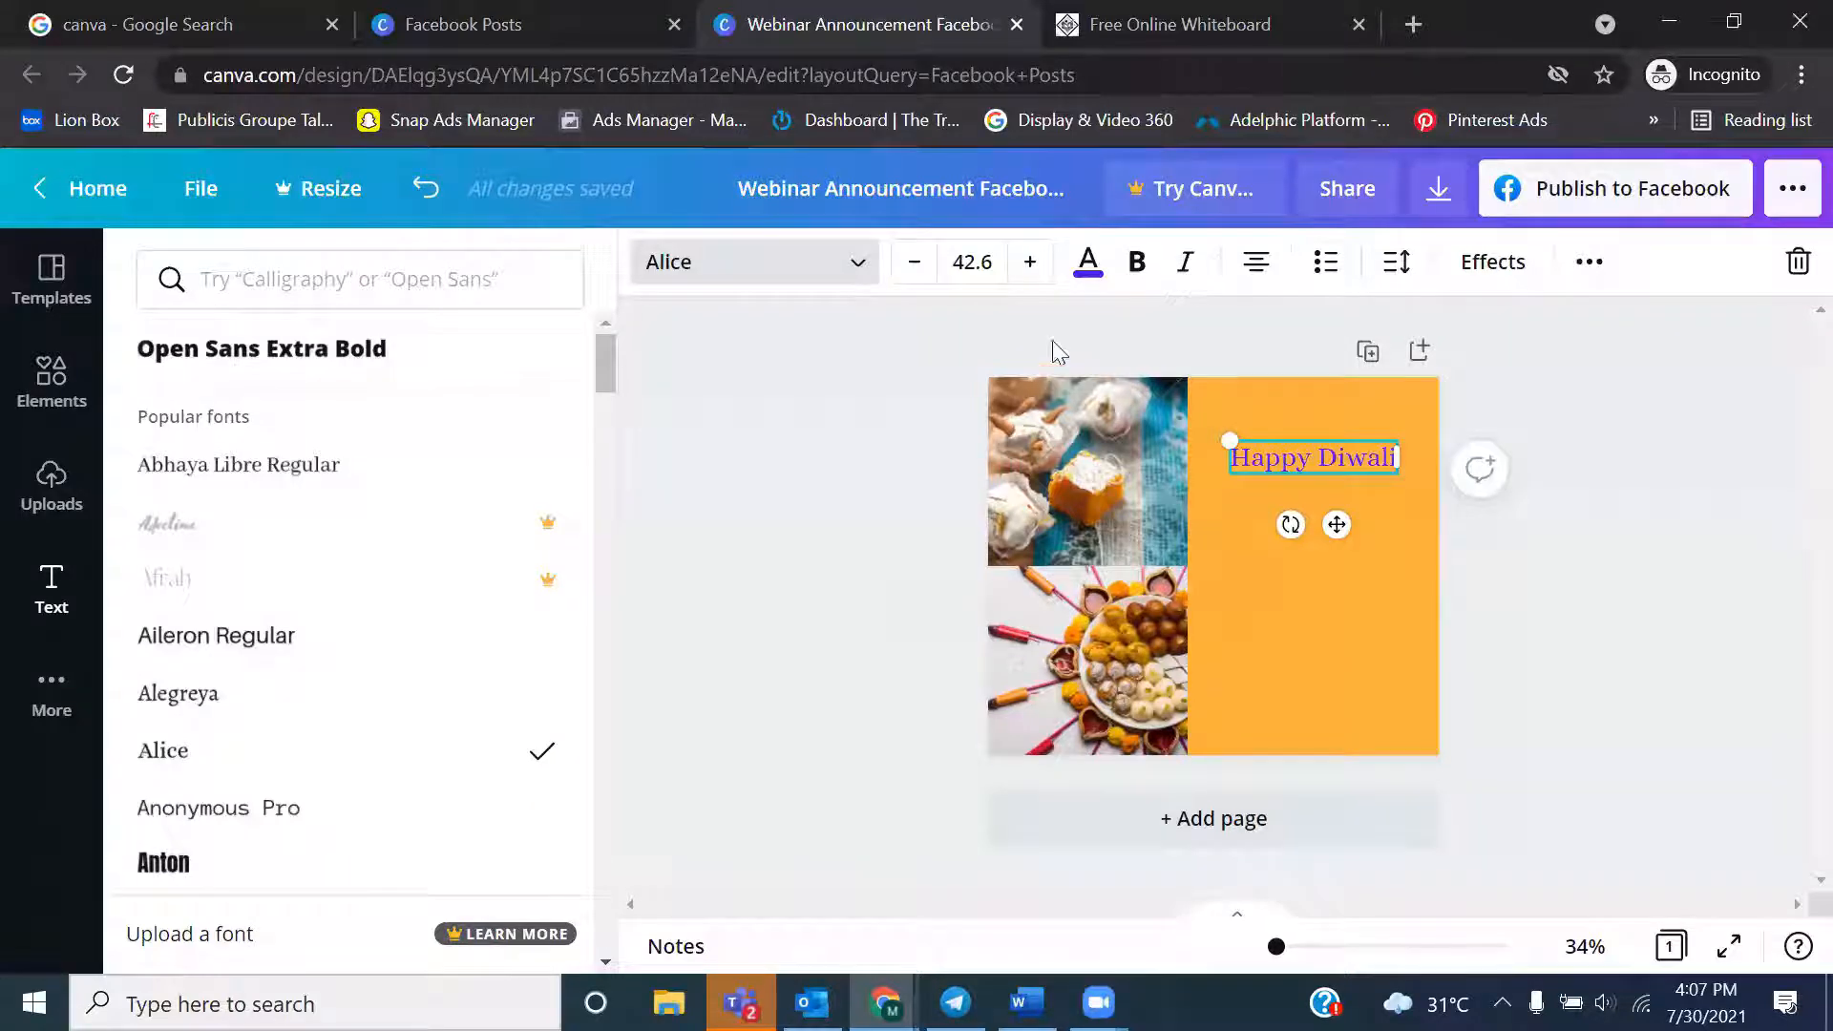
Cycle the "Happy Diwali" heading through the text alignments, finish on left alignment and deselect it
{"action": "left_click", "coordinate": [1241, 279]}
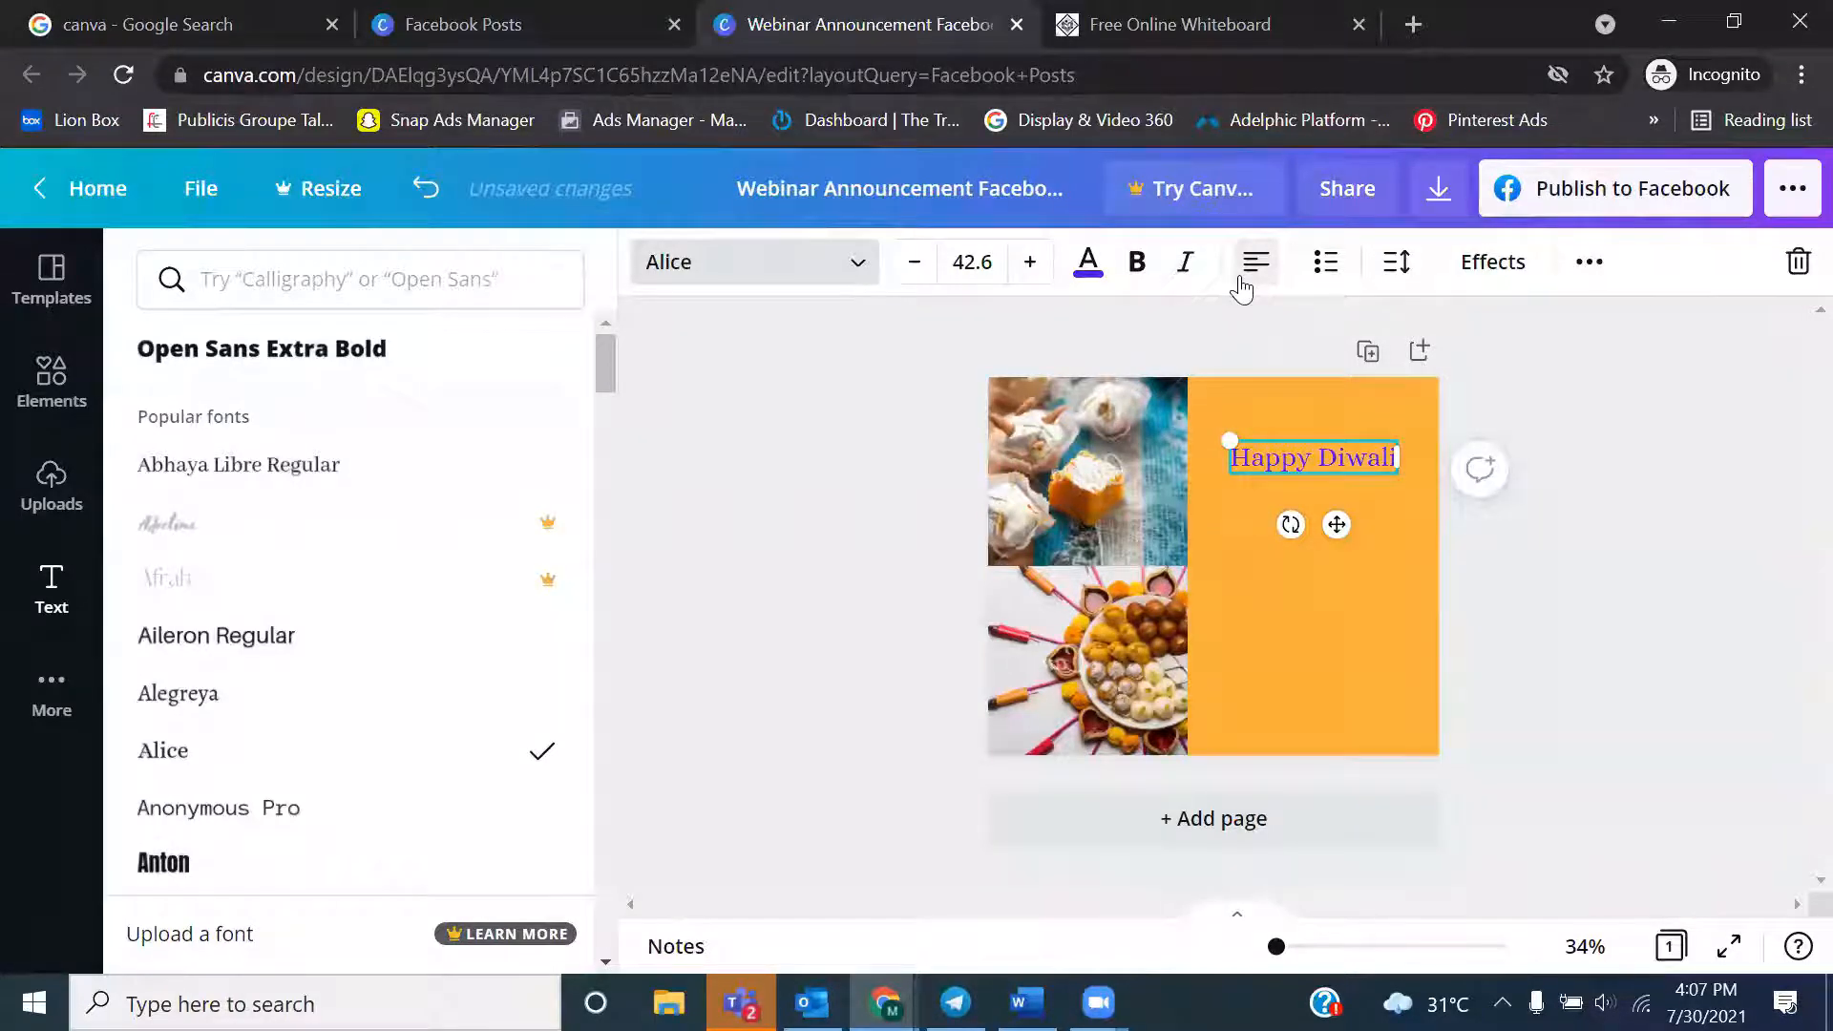
{"action": "left_click", "coordinate": [1256, 278]}
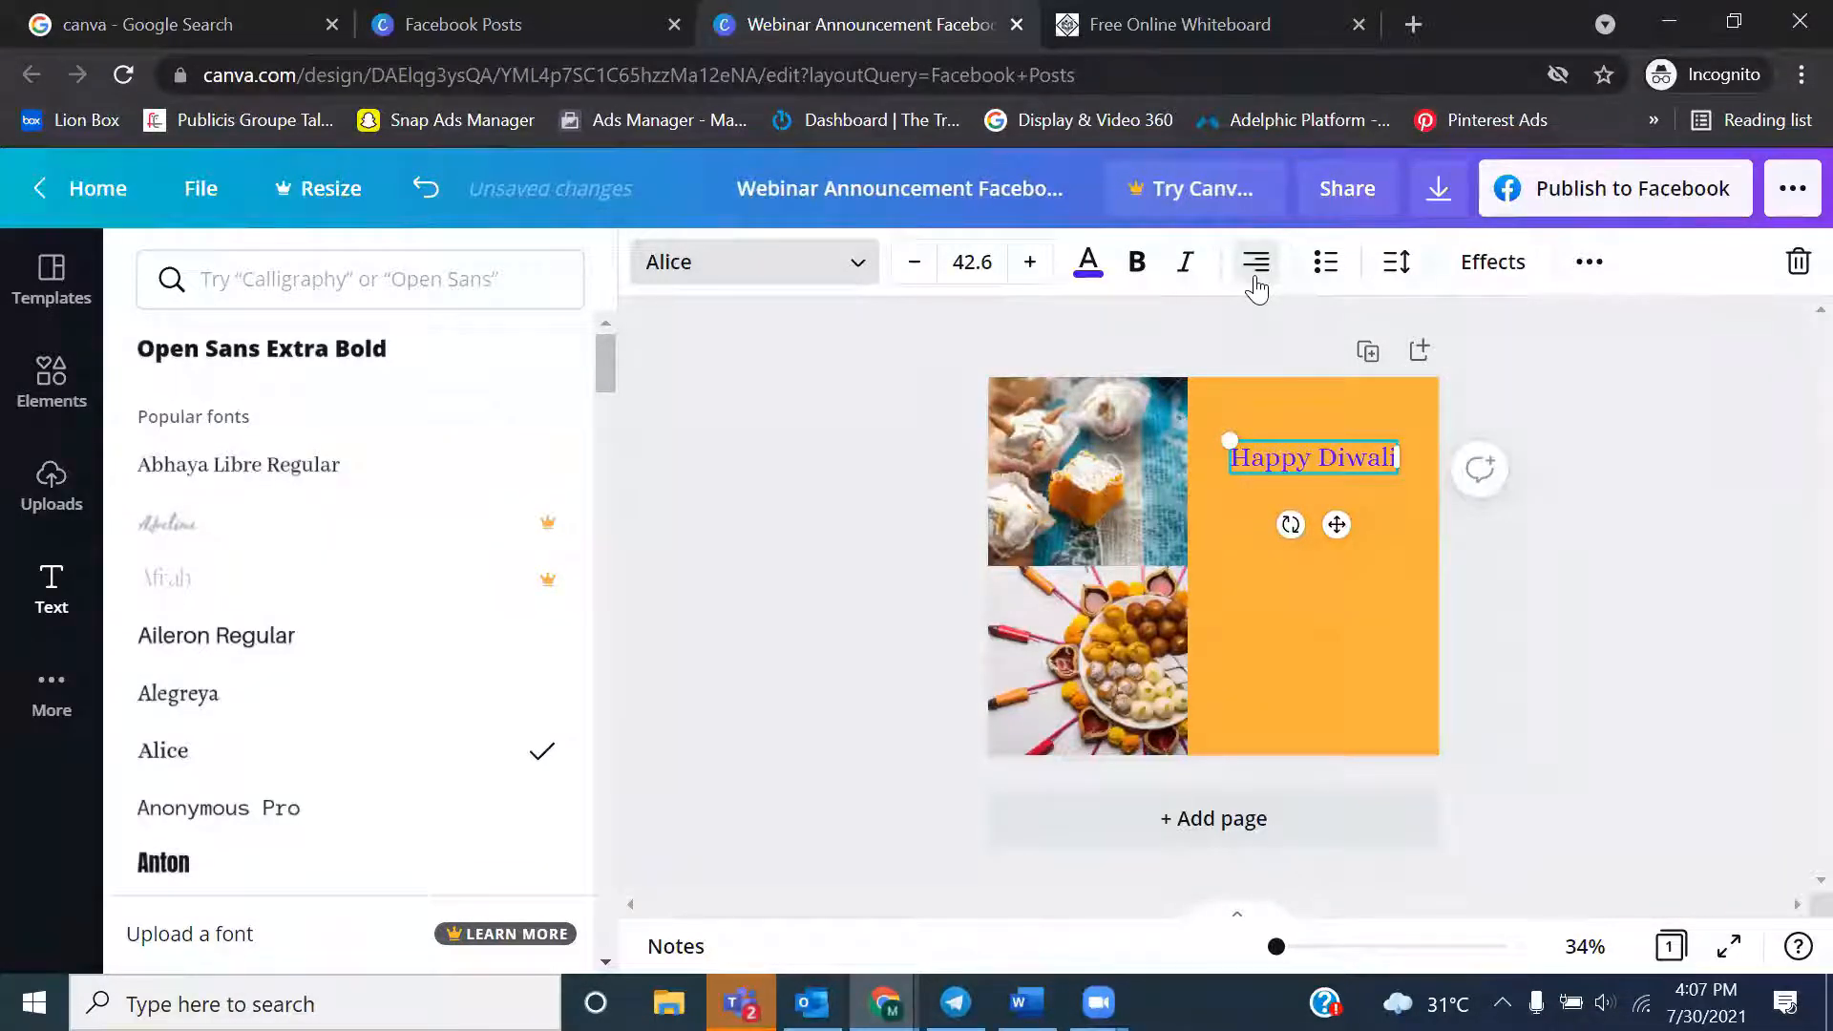
{"action": "triple_click", "coordinate": [1265, 463]}
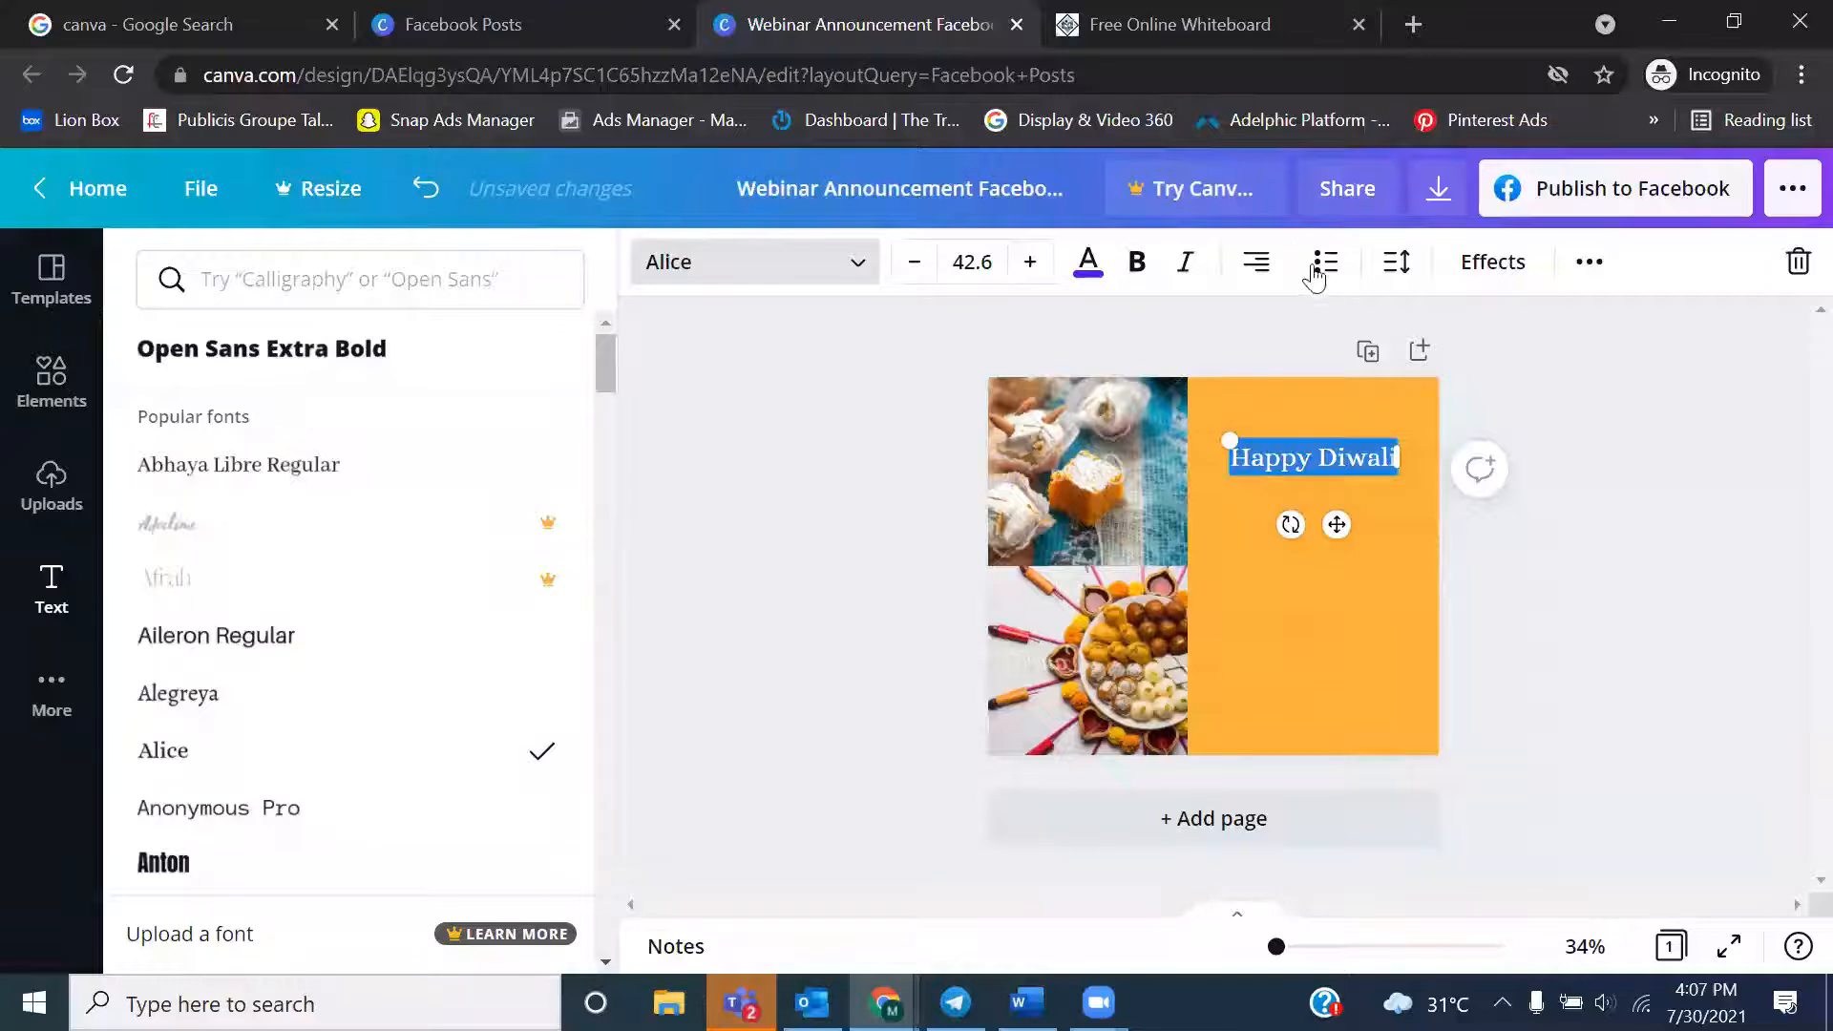
{"action": "left_click", "coordinate": [1268, 277]}
{"action": "left_click", "coordinate": [1267, 278]}
{"action": "left_click", "coordinate": [1593, 493]}
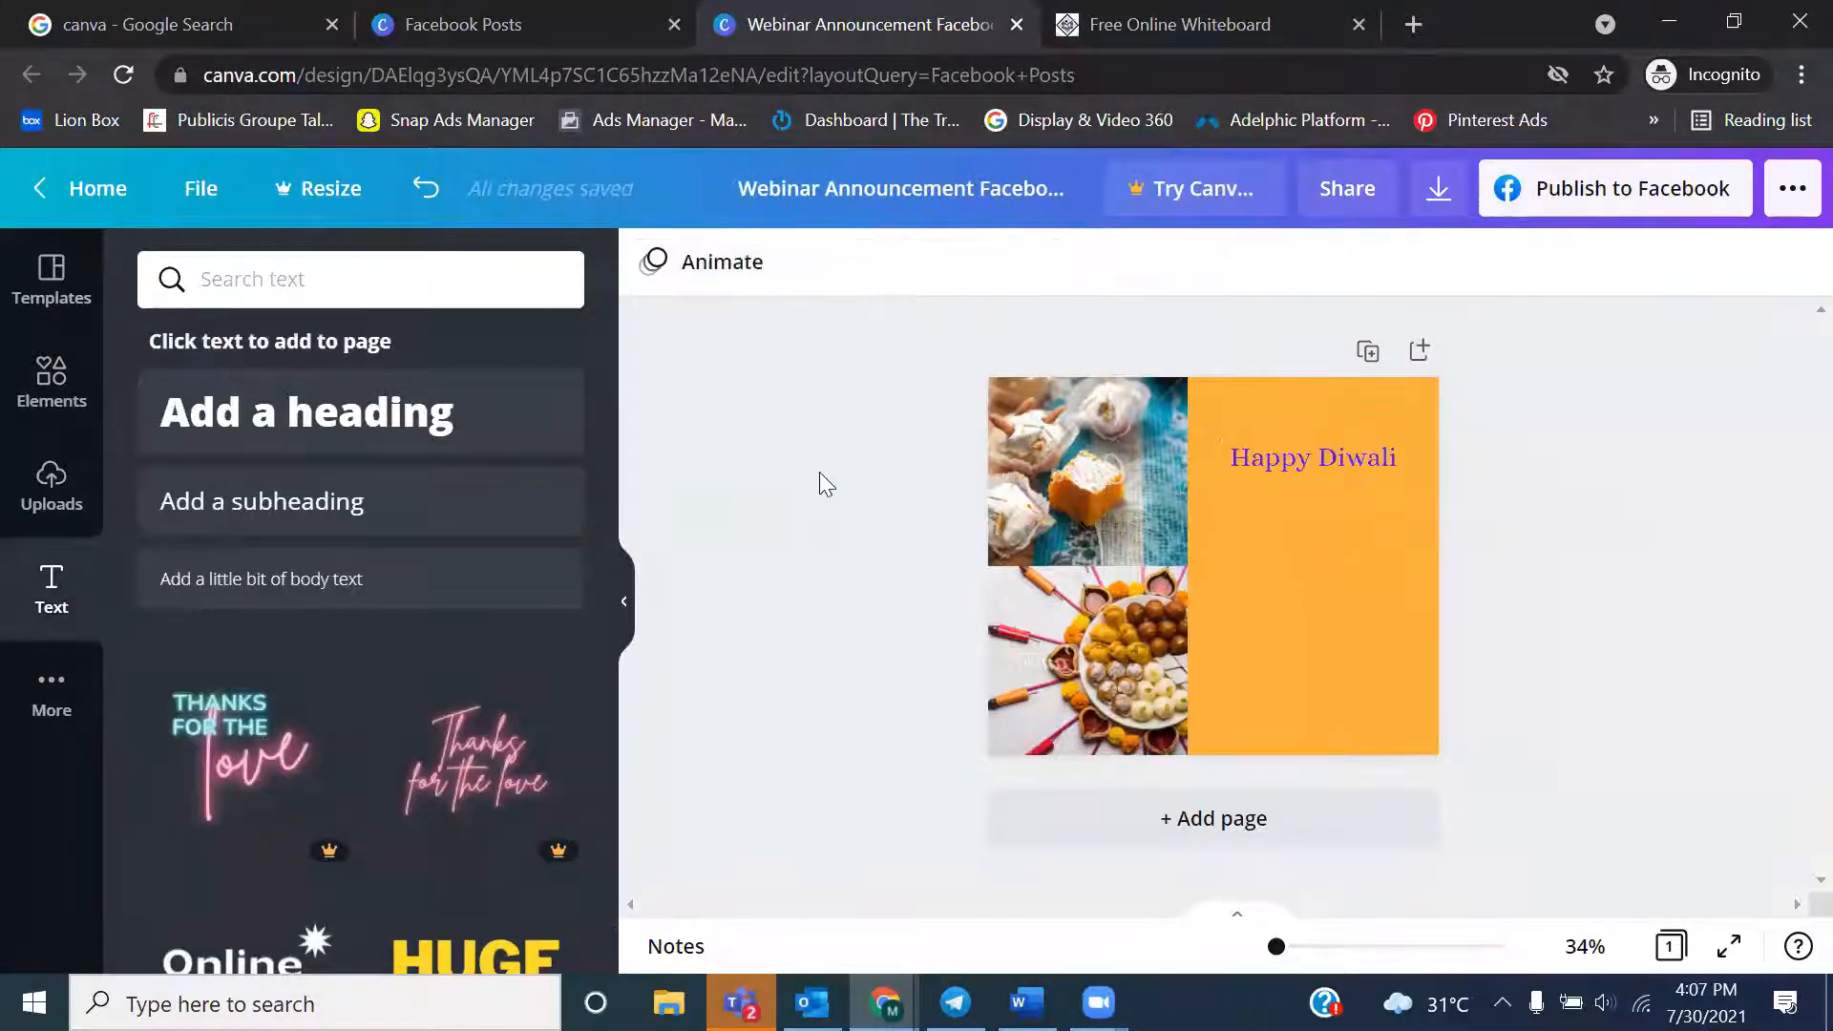
Open the full graphics collection in the elements library and search for "diwali"
{"action": "left_click", "coordinate": [624, 602]}
{"action": "left_click", "coordinate": [1129, 537]}
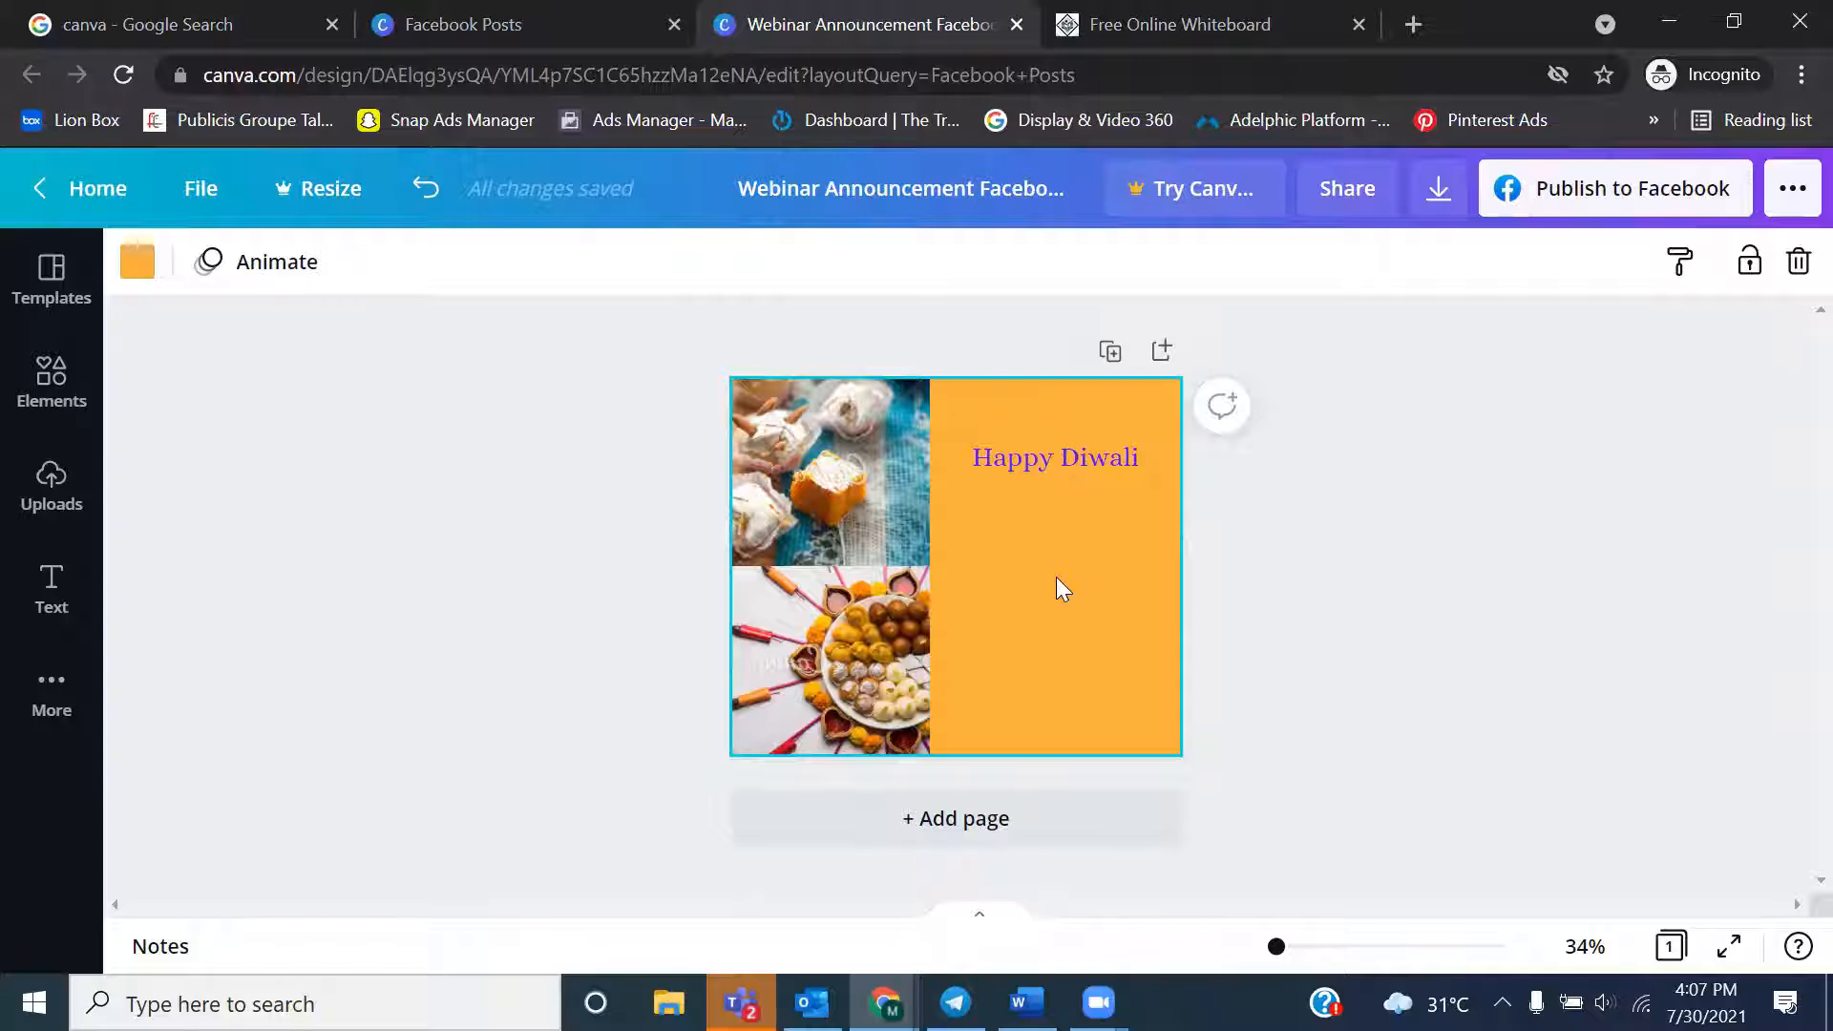
{"action": "left_click", "coordinate": [53, 371]}
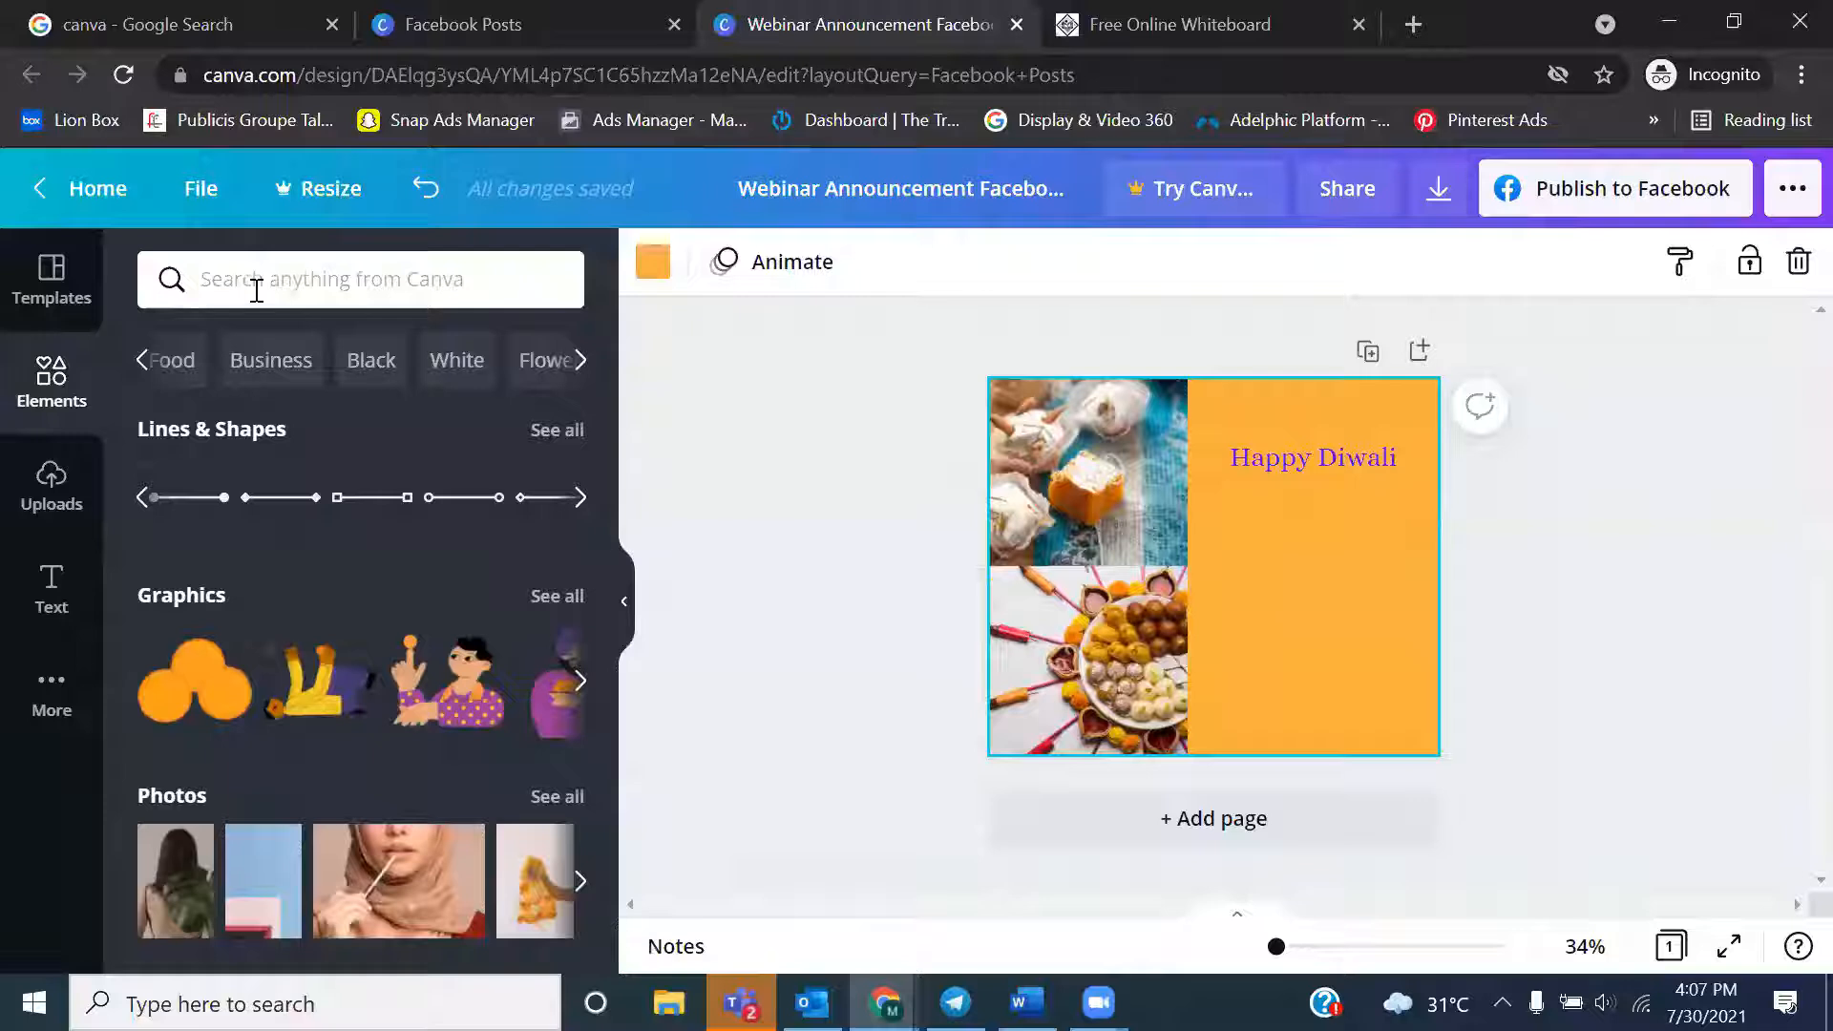
{"action": "left_click", "coordinate": [557, 600]}
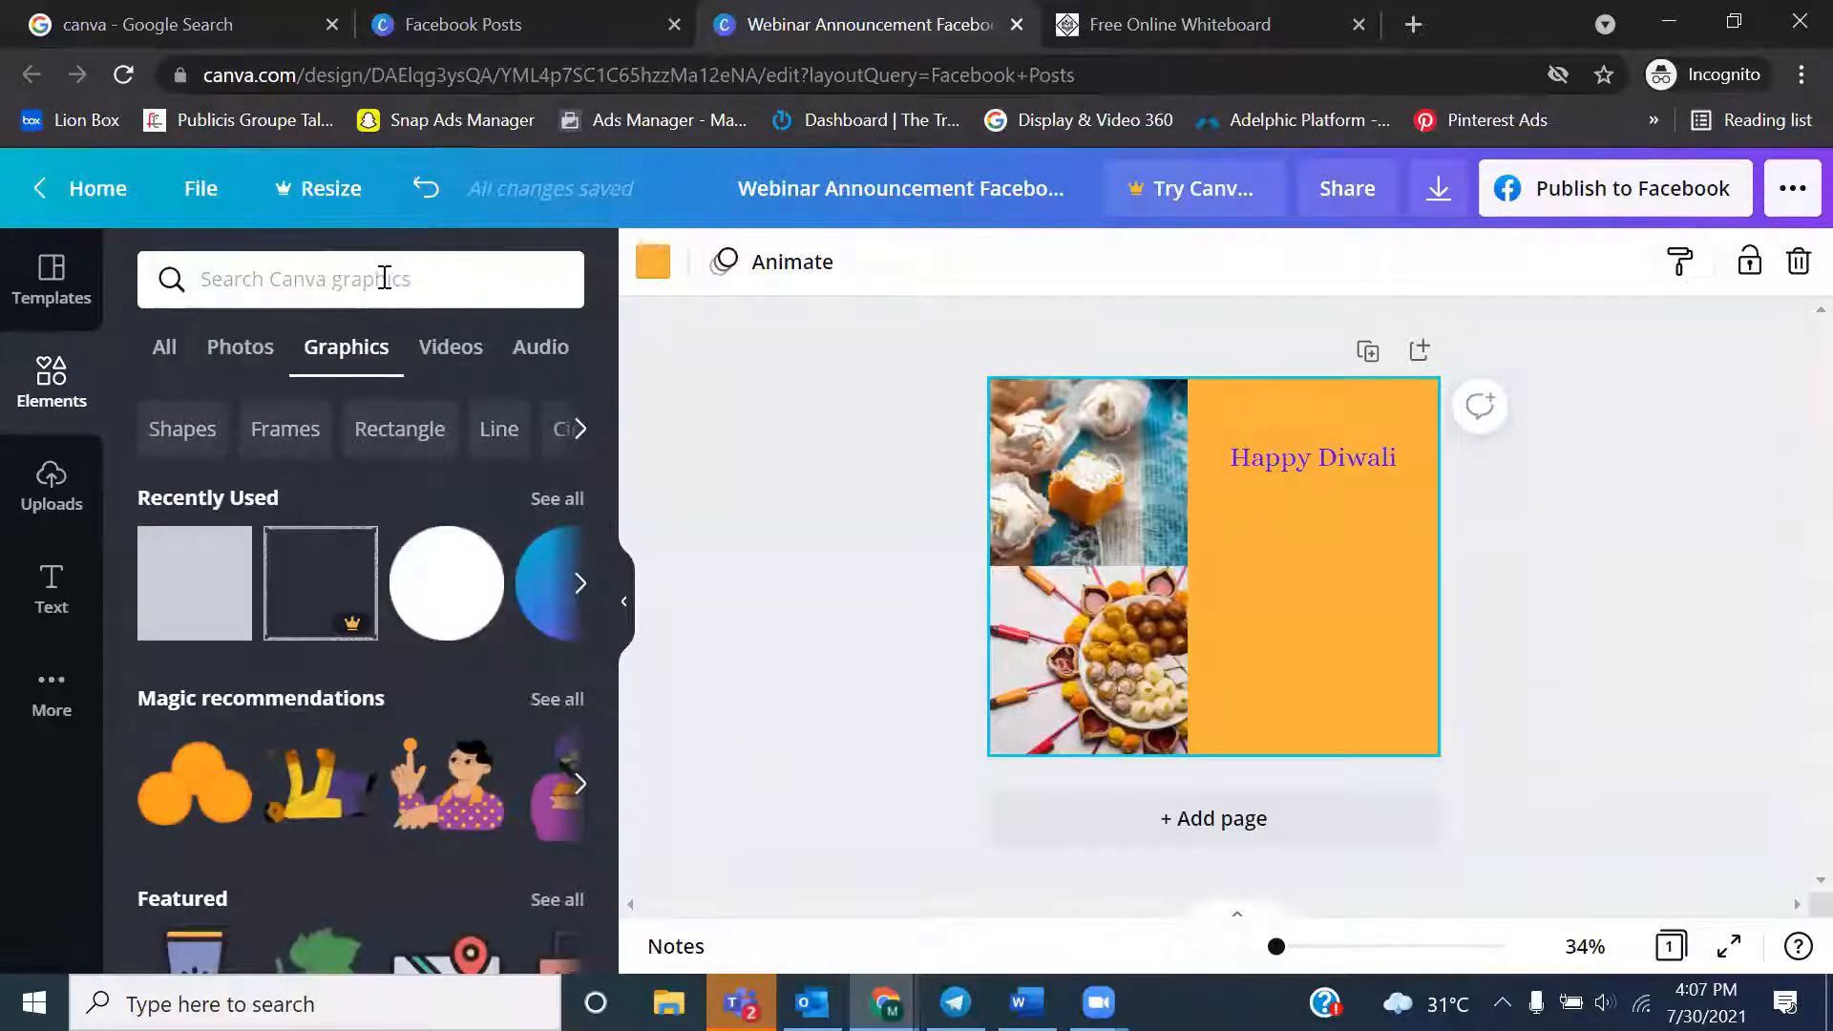
{"action": "left_click", "coordinate": [351, 291]}
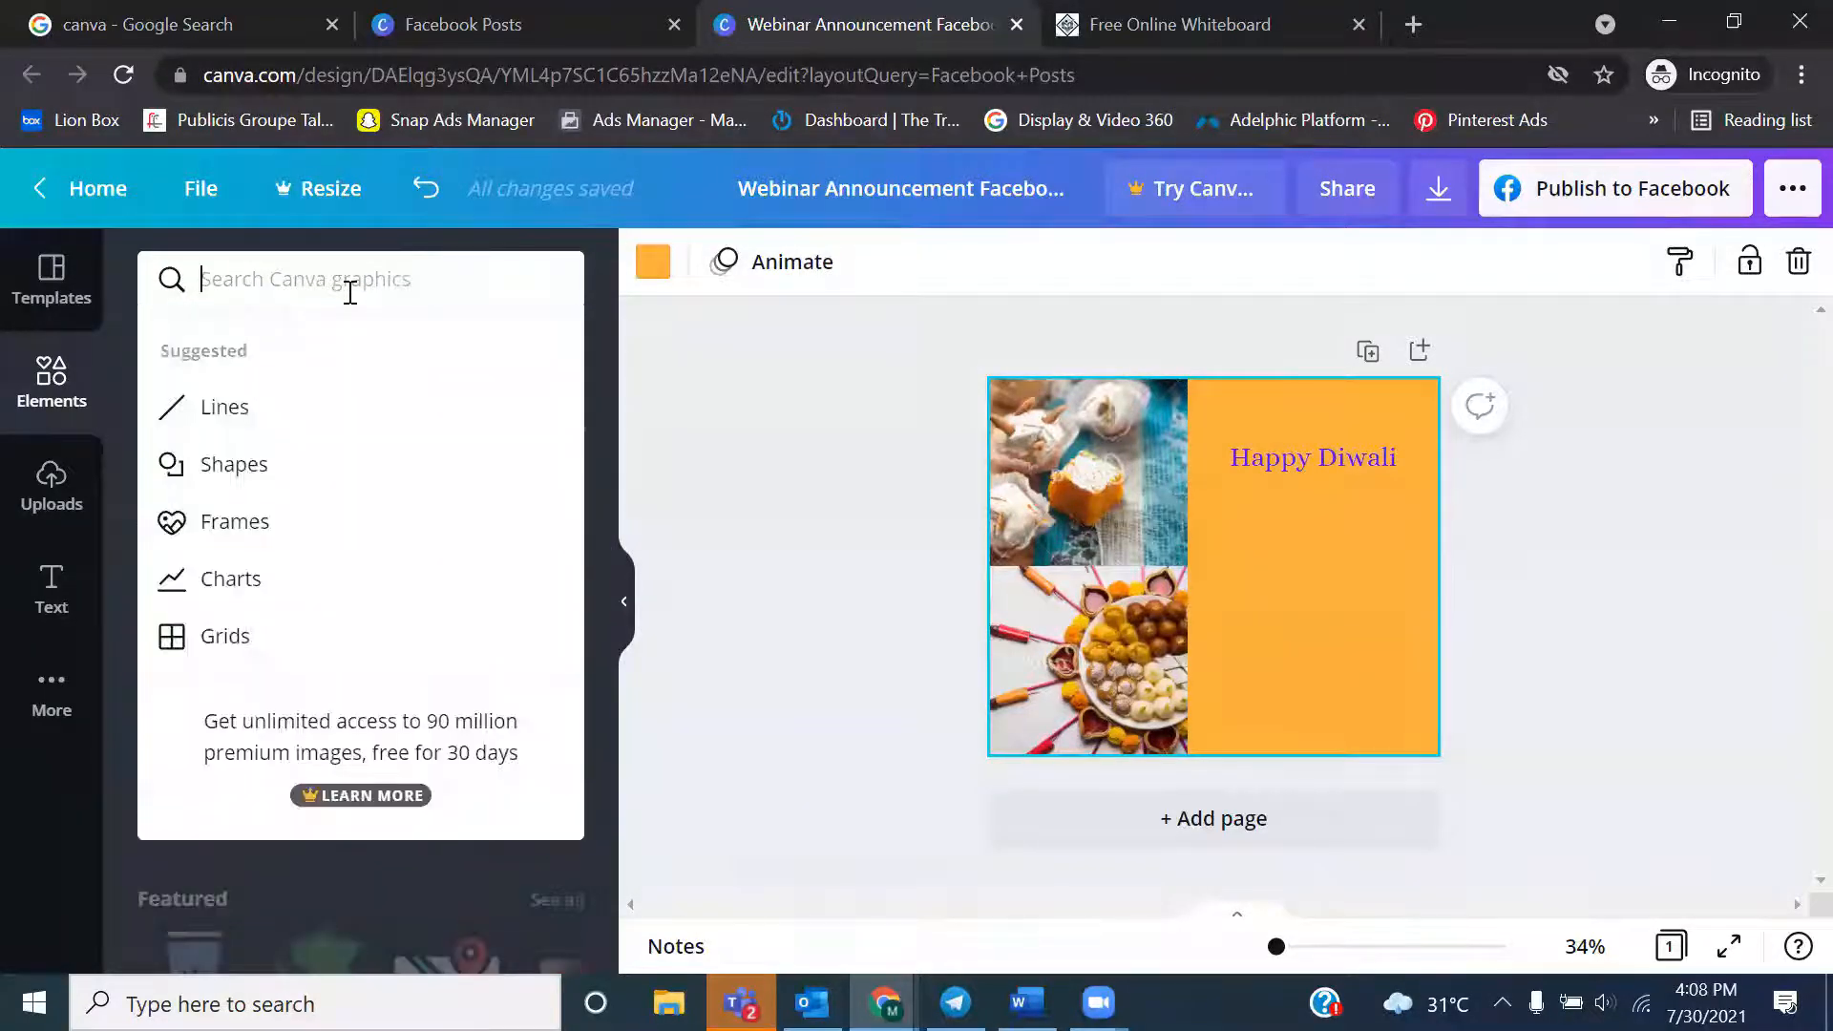
{"action": "type", "text": "diwali"}
{"action": "key", "text": "Return"}
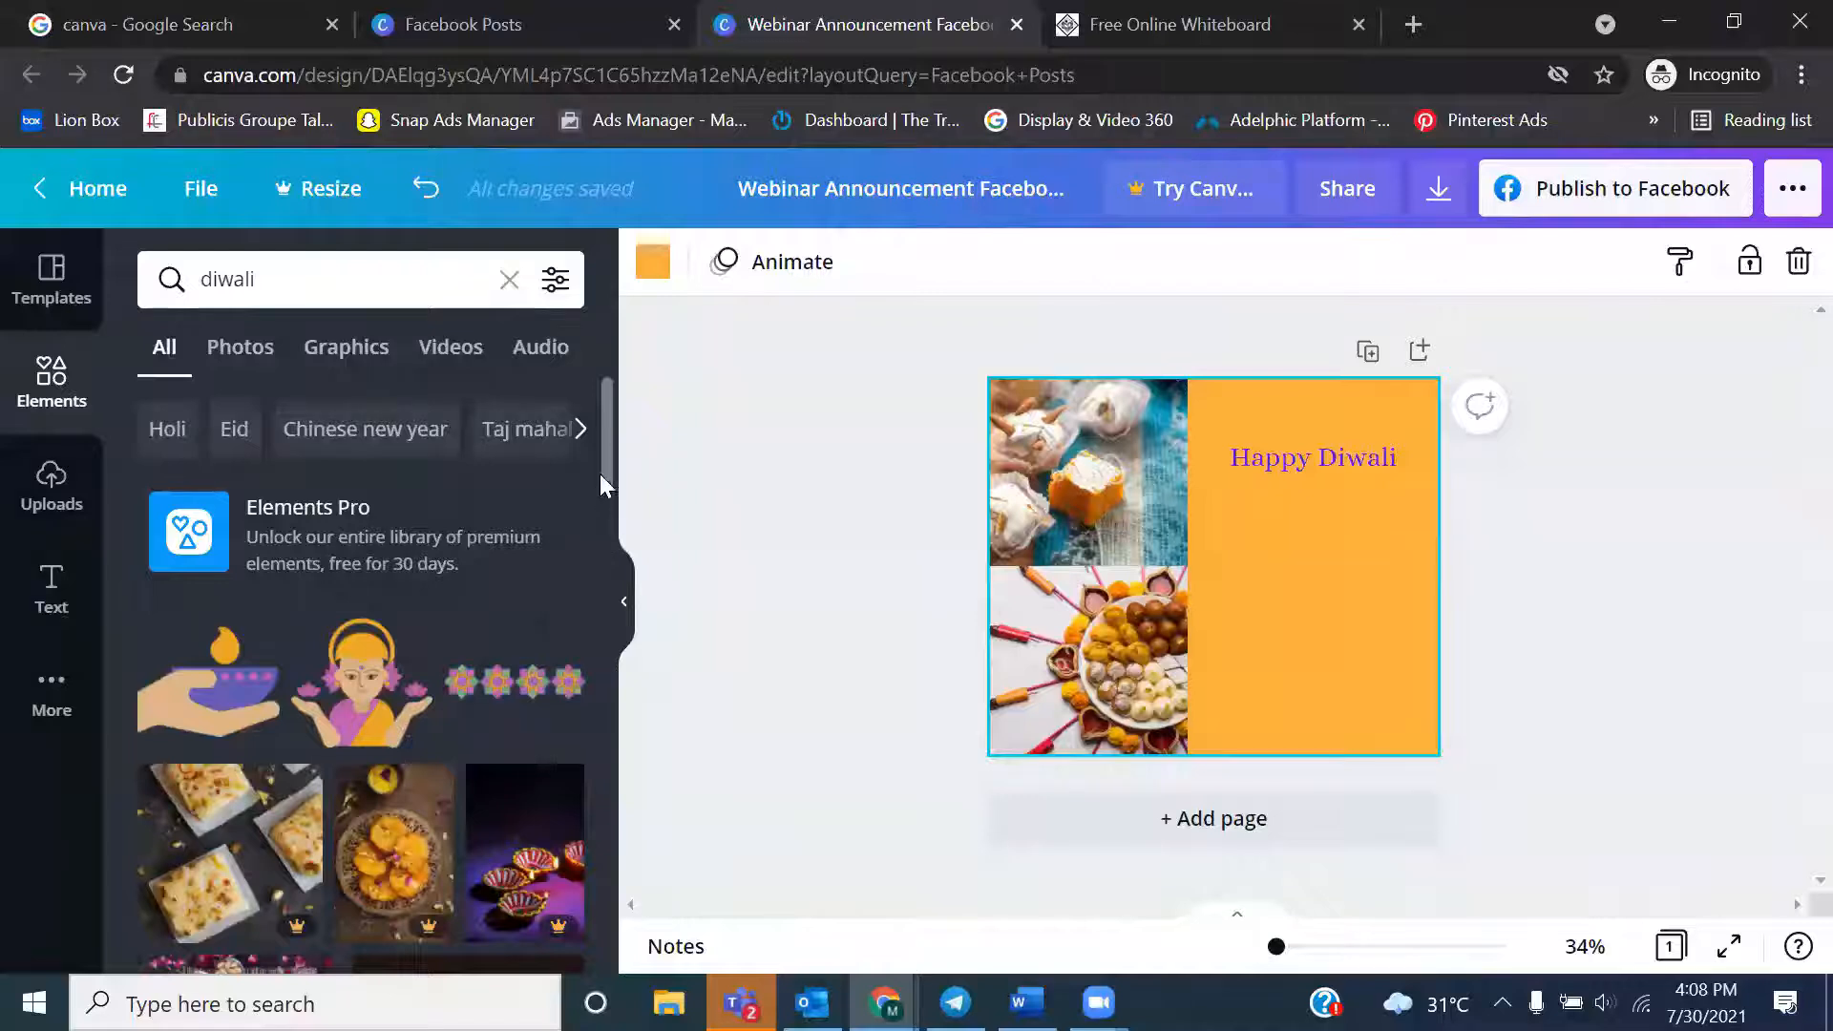
Add the graphic of a hand holding a purple diya and place it on the orange area below the heading
{"action": "left_click_drag", "start_coordinate": [606, 472], "coordinate": [608, 537]}
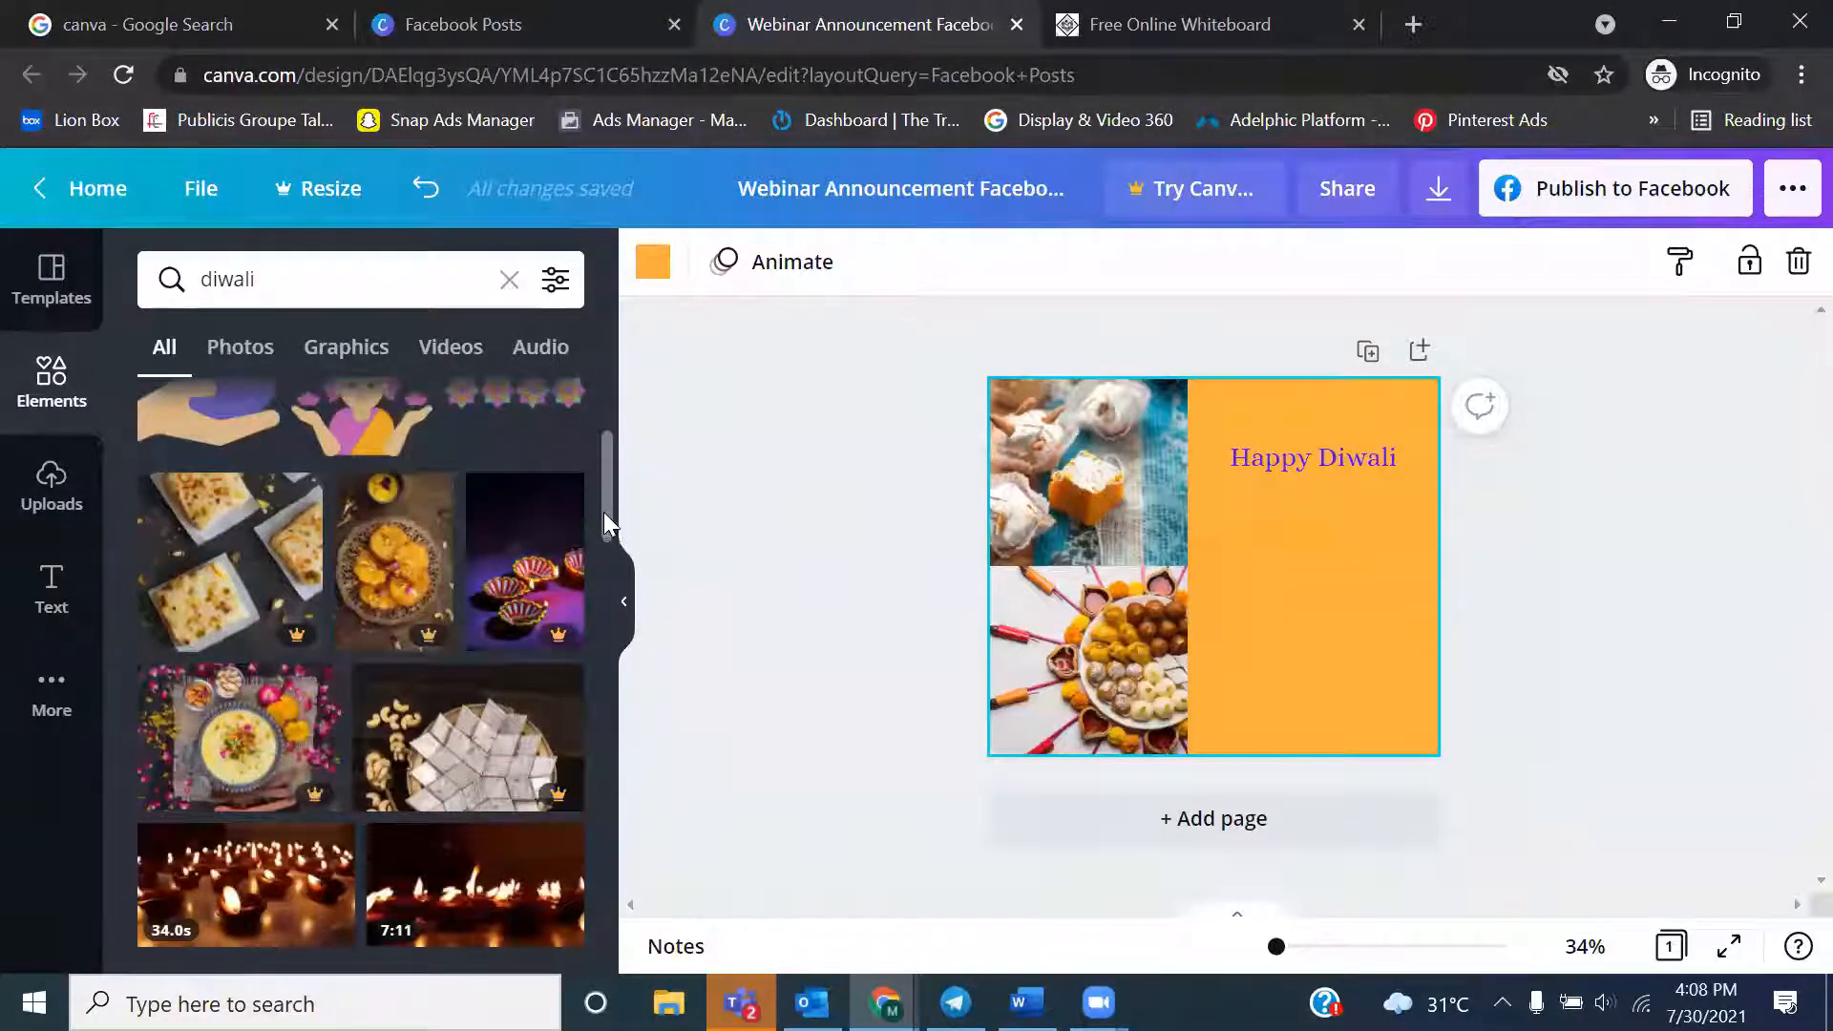
{"action": "left_click_drag", "start_coordinate": [607, 506], "coordinate": [611, 403]}
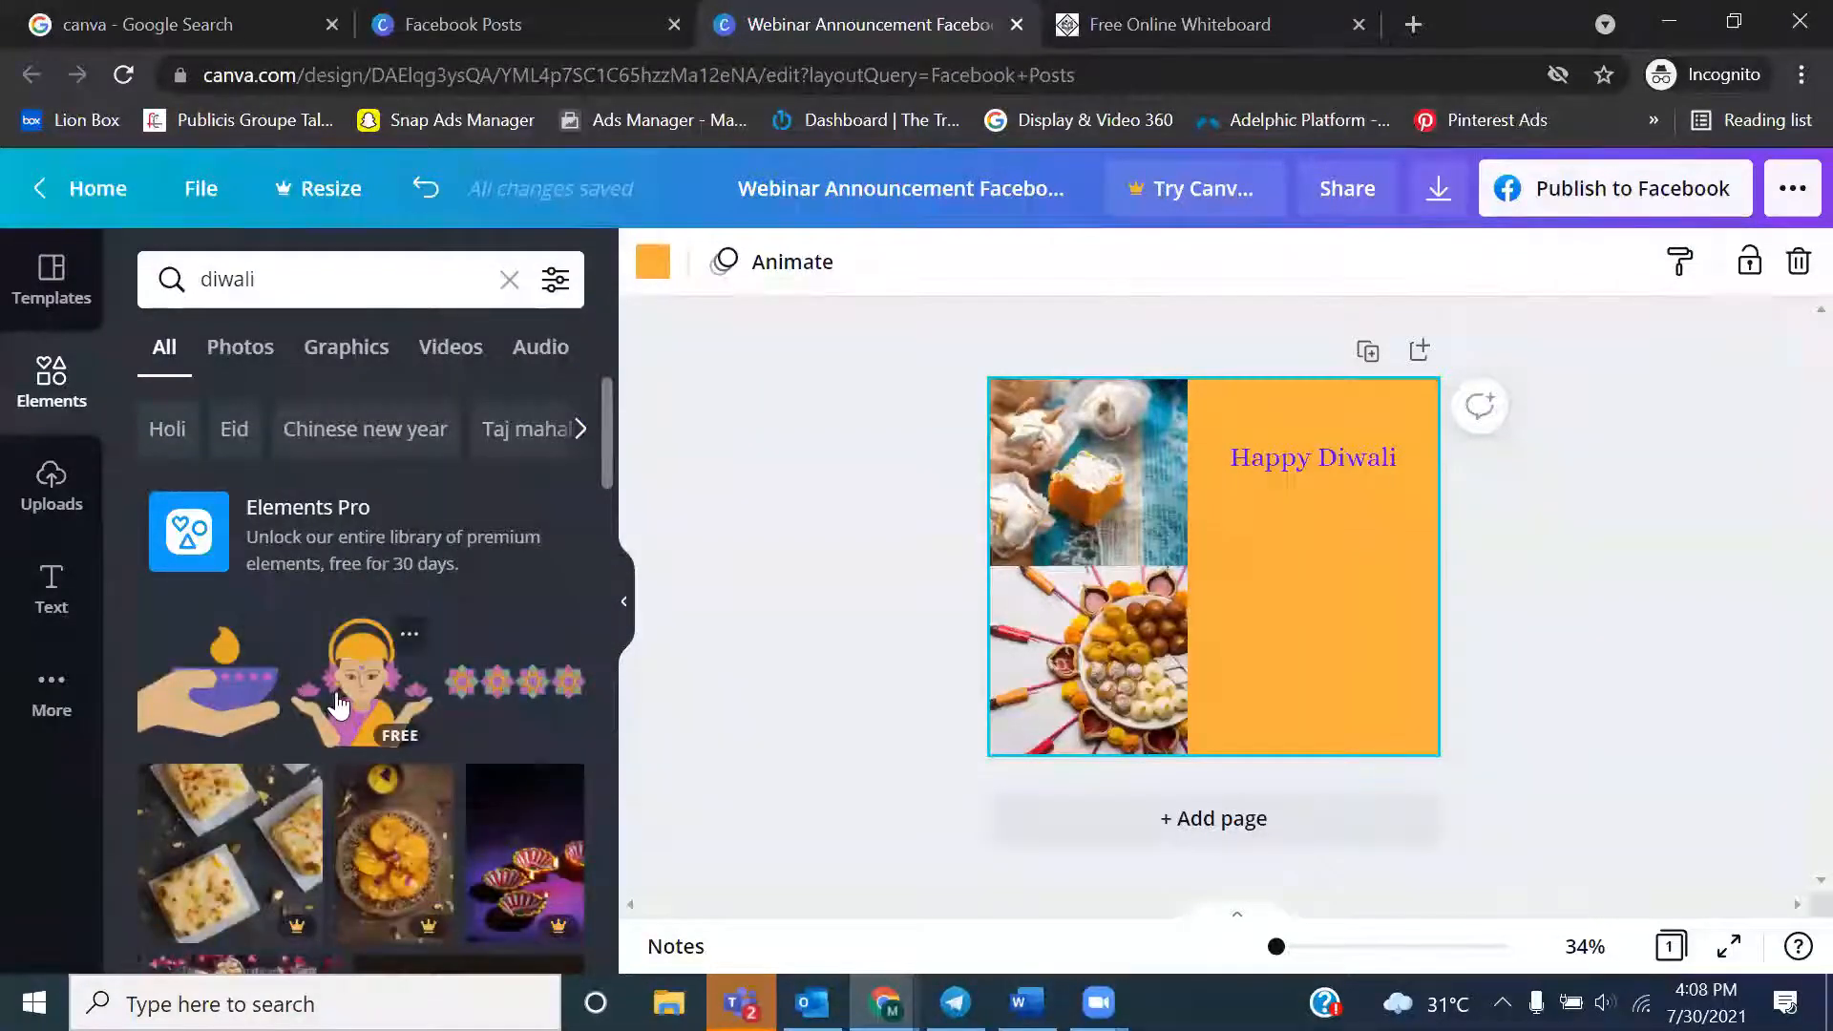
{"action": "left_click", "coordinate": [289, 694]}
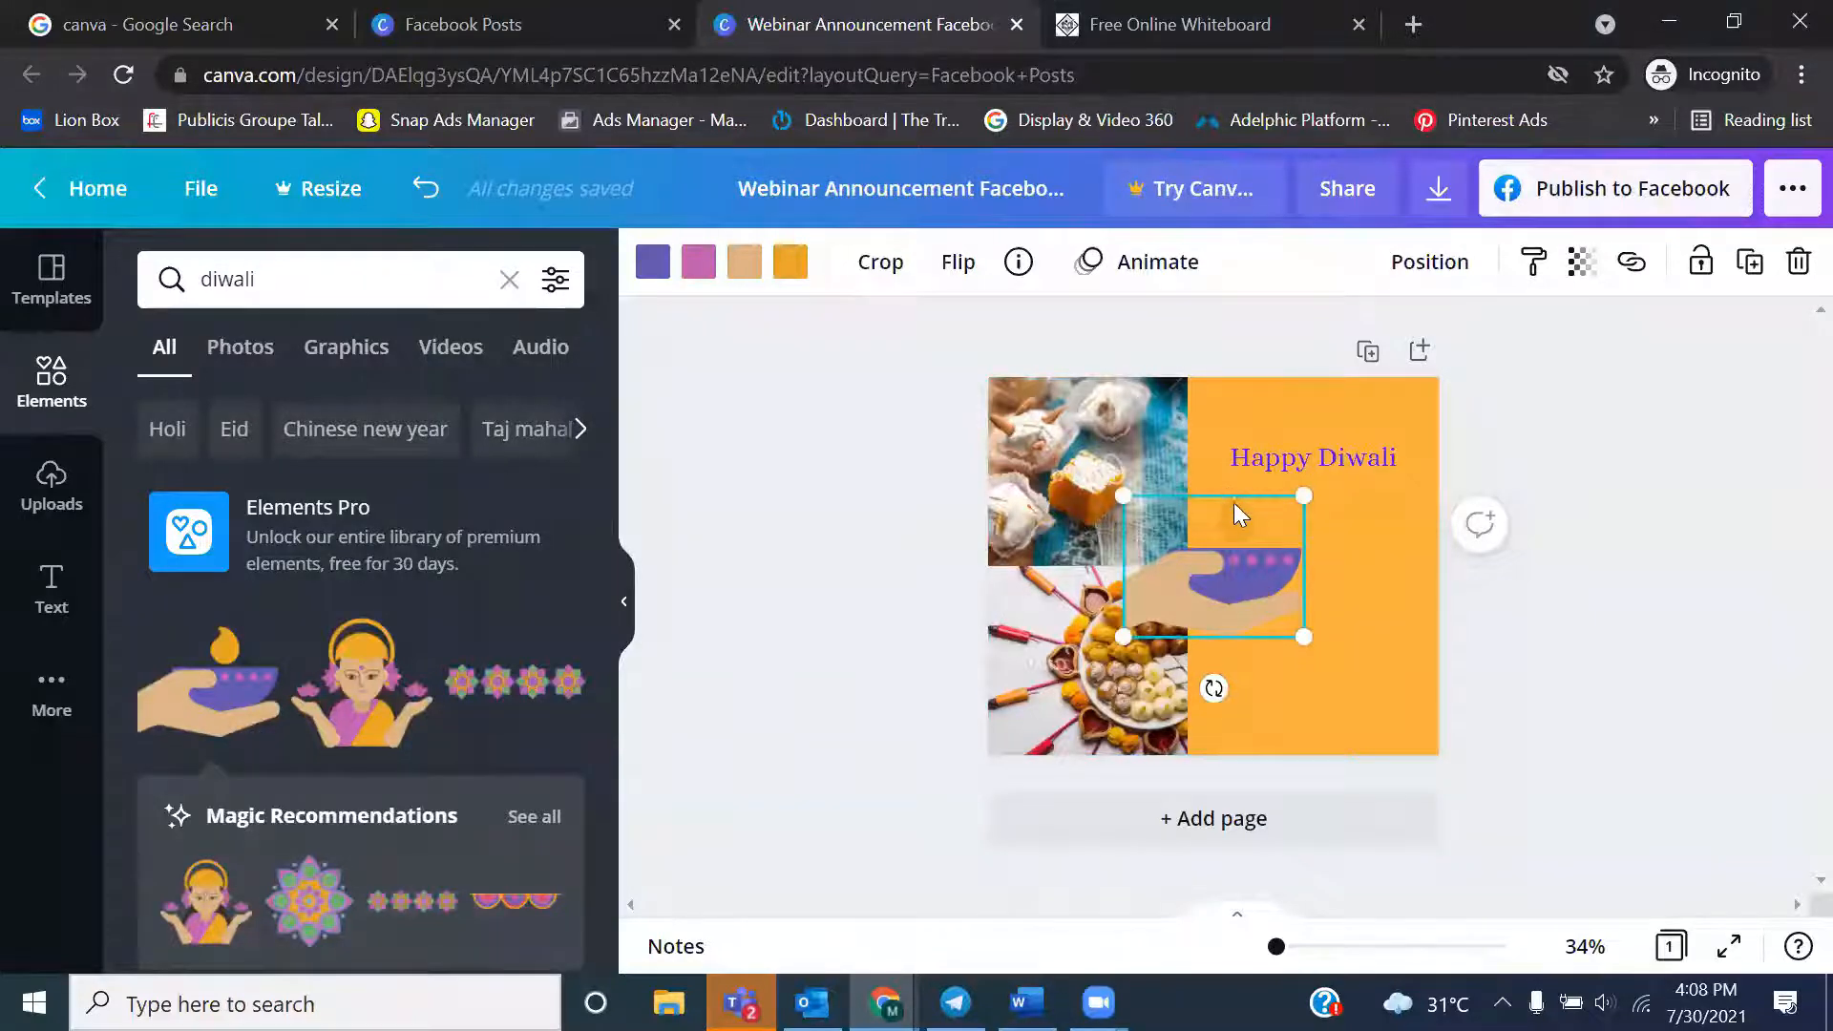
{"action": "left_click_drag", "start_coordinate": [1241, 516], "coordinate": [1342, 511]}
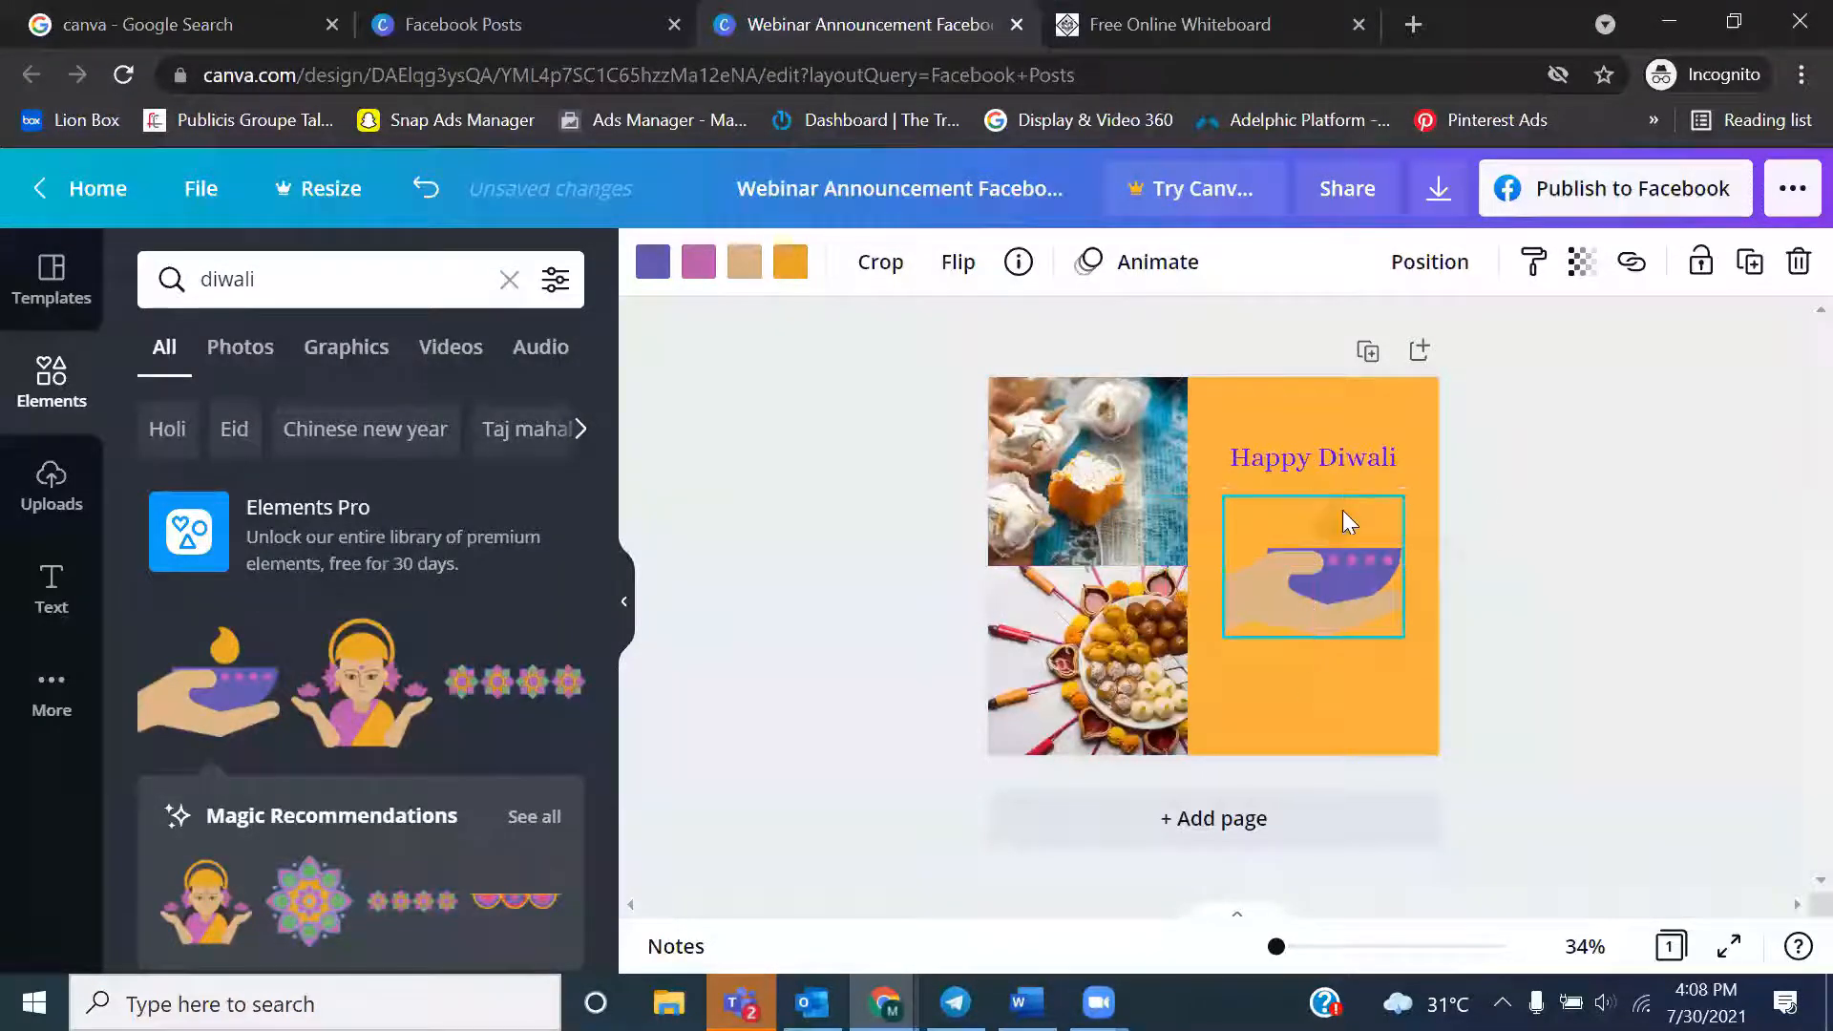
{"action": "left_click", "coordinate": [1466, 607]}
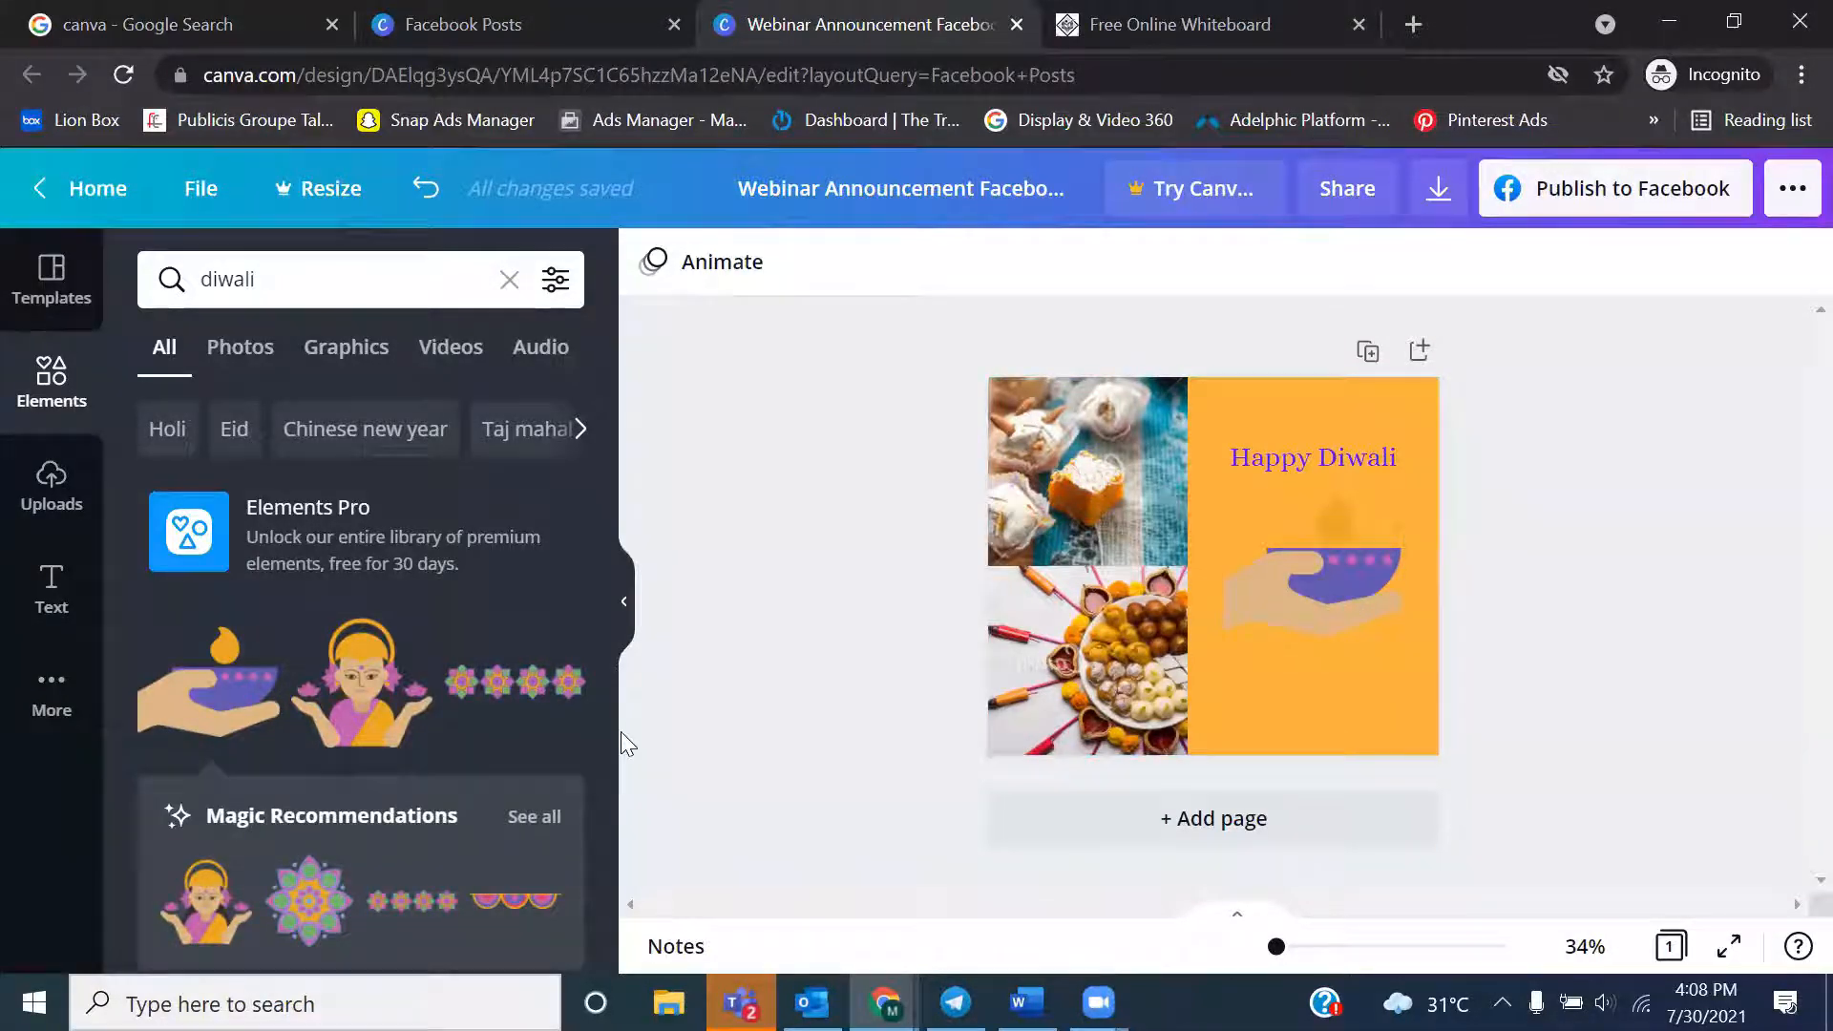
Browse further through the "diwali" element results and return to the start of the list
{"action": "left_click_drag", "start_coordinate": [604, 433], "coordinate": [619, 901]}
{"action": "scroll", "coordinate": [619, 908], "scroll_direction": "down", "scroll_amount": 2}
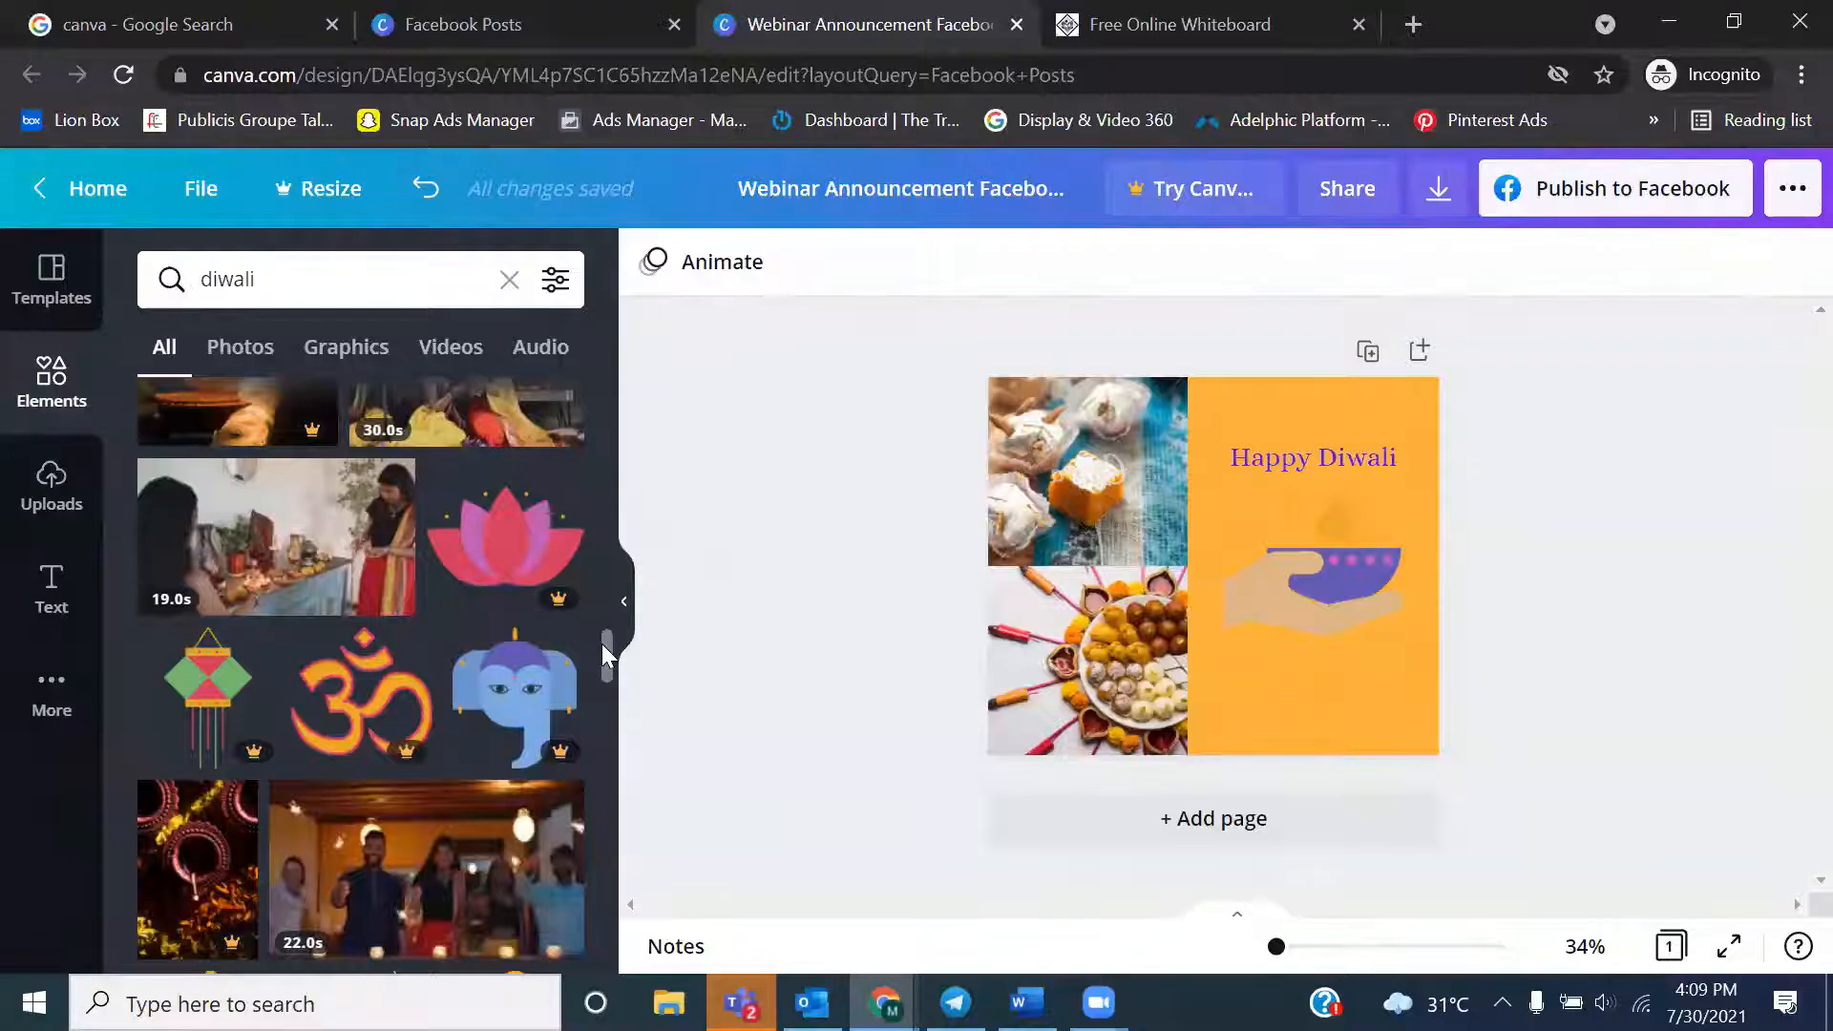
{"action": "left_click_drag", "start_coordinate": [602, 644], "coordinate": [592, 382]}
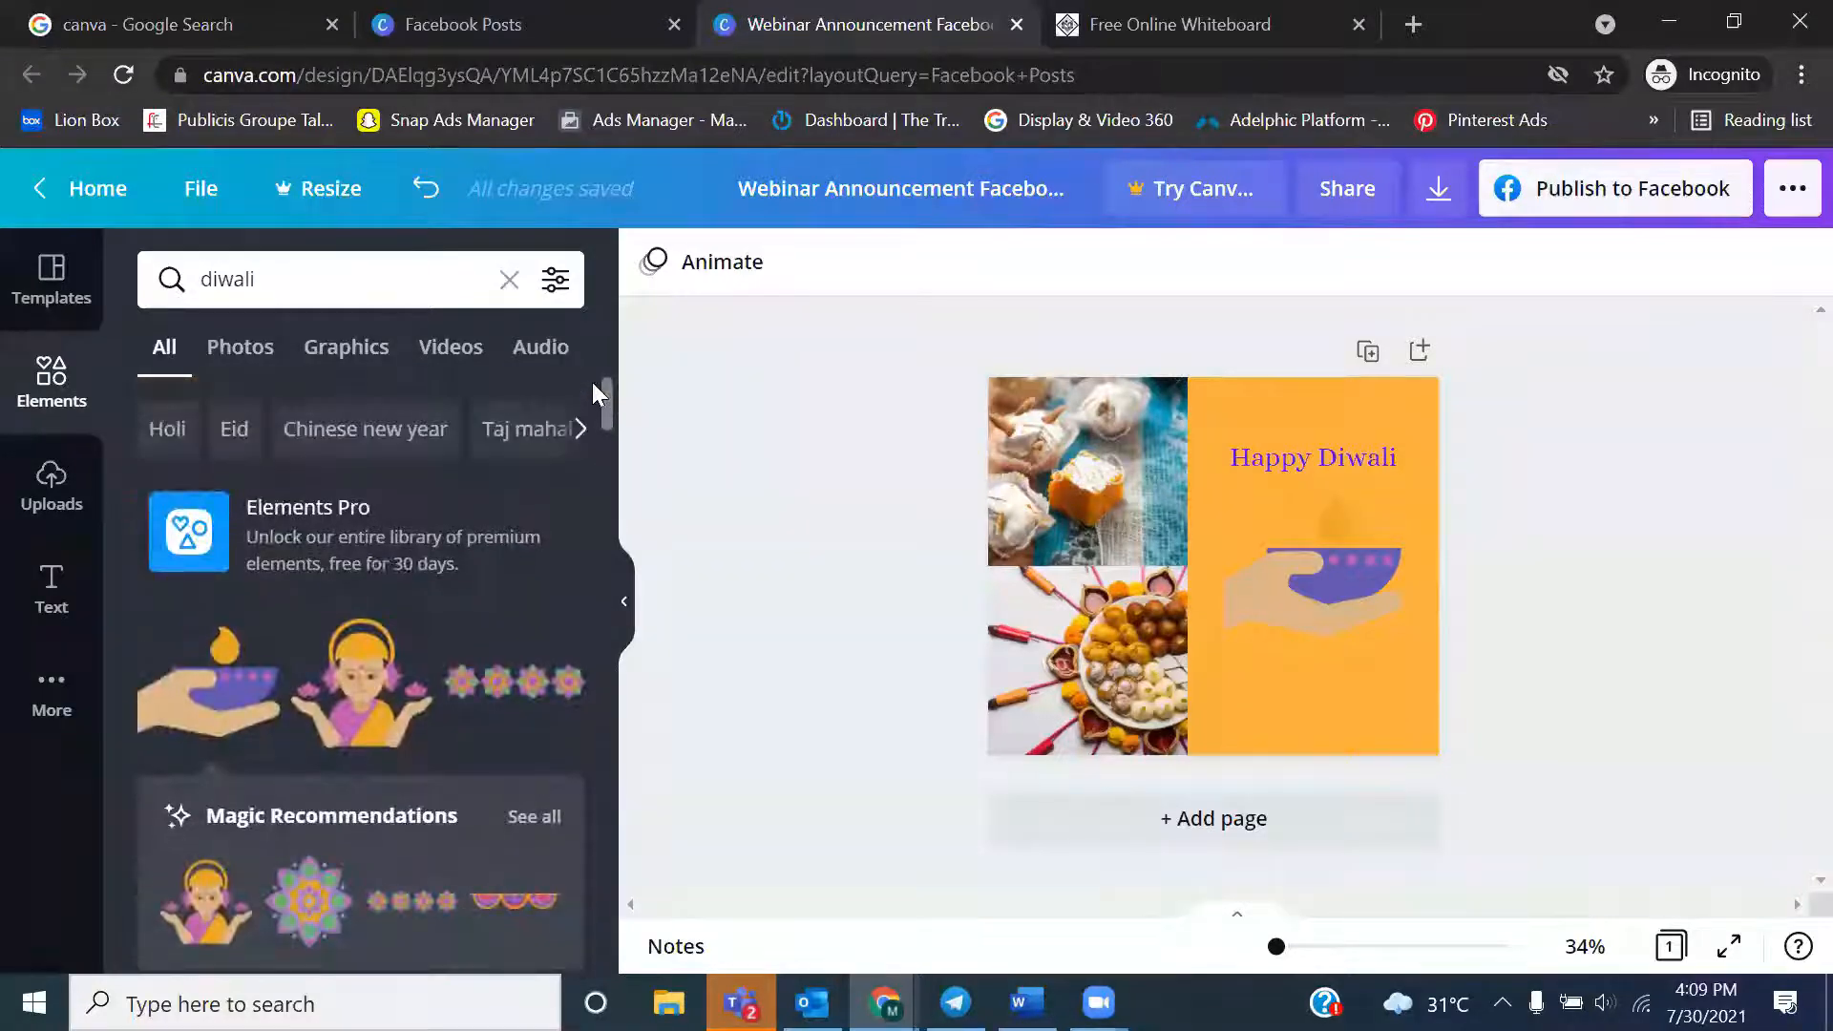
Search the elements library for "gif" and look through the results for animated graphics
{"action": "left_click", "coordinate": [322, 279]}
{"action": "type", "text": "gif"}
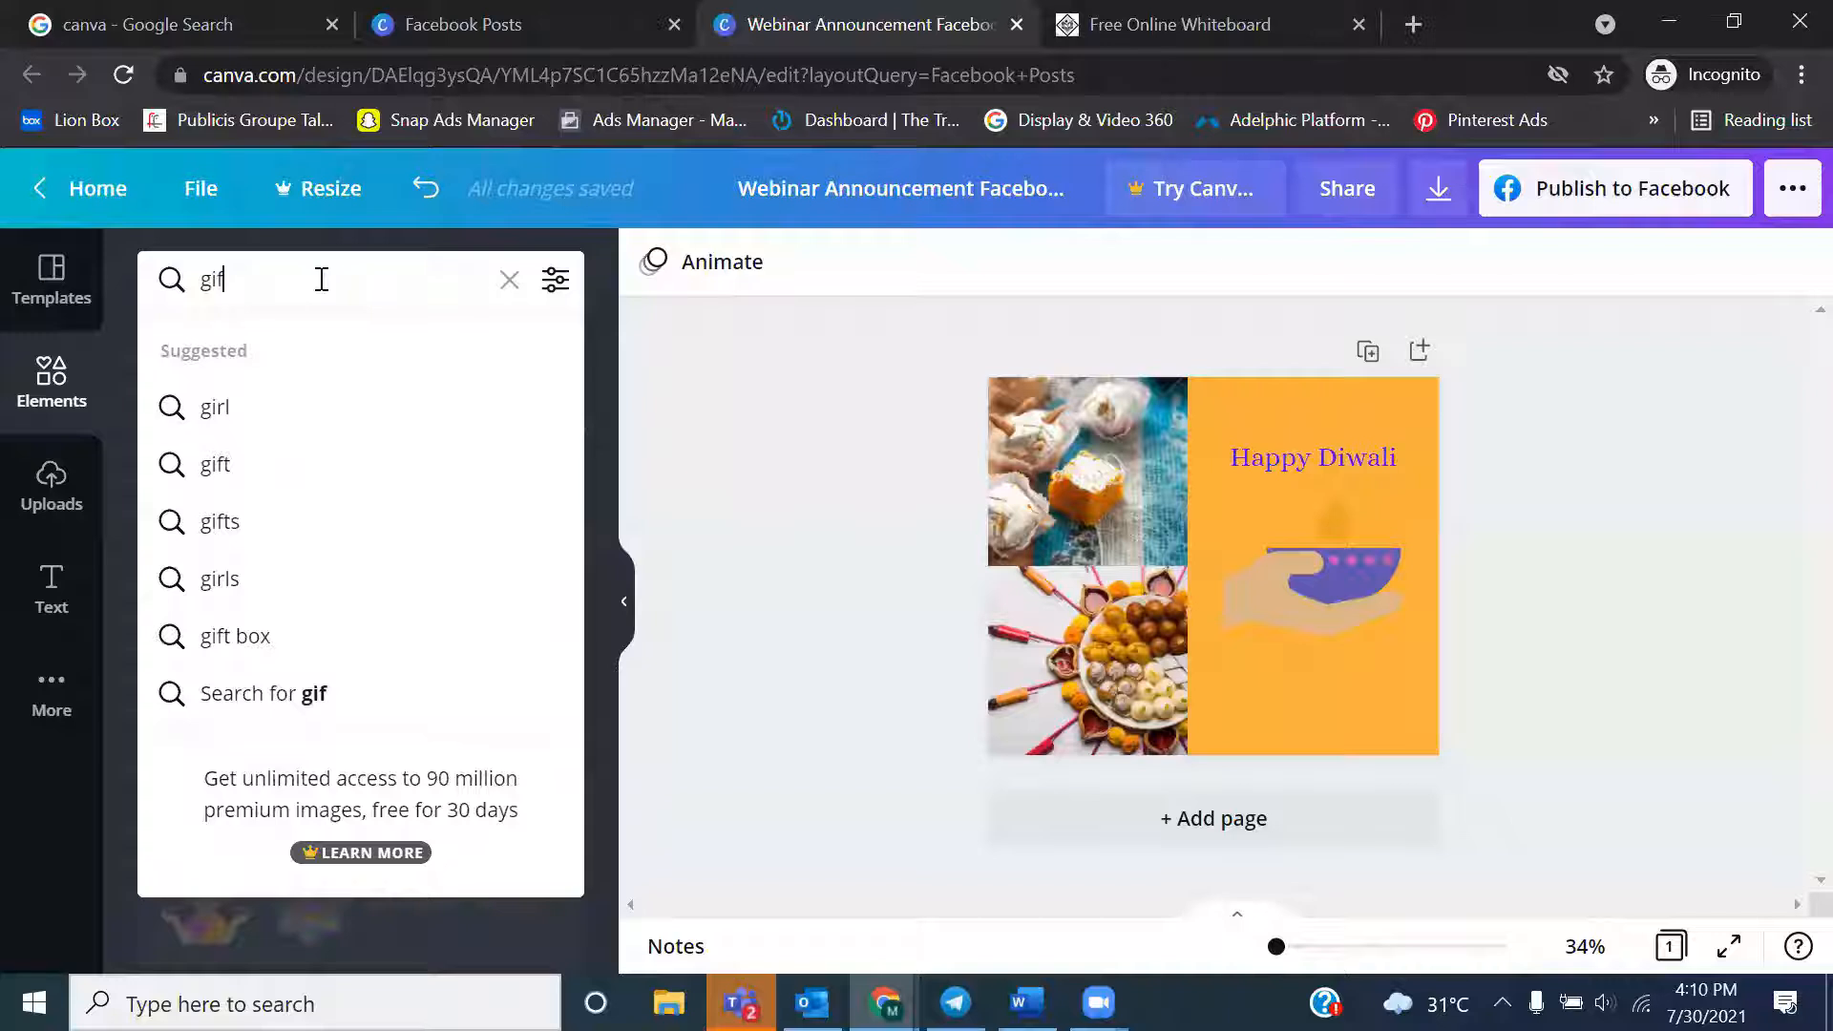
{"action": "key", "text": "Return"}
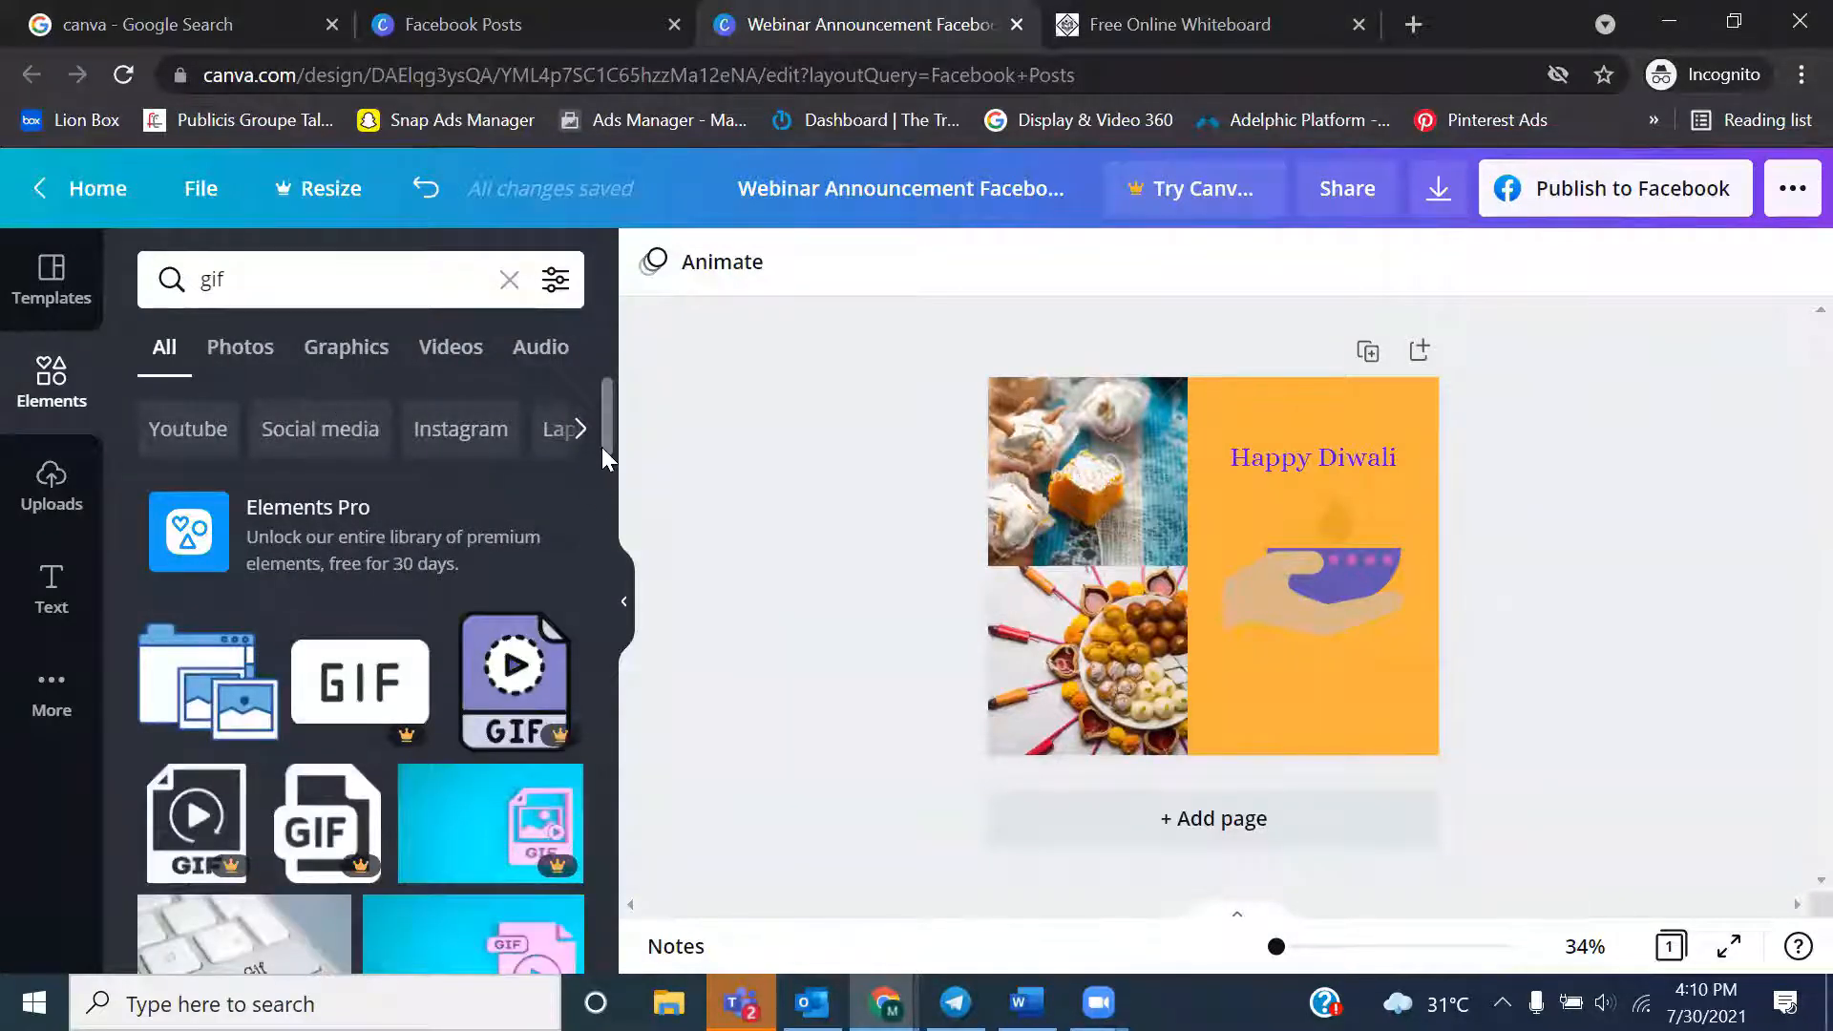
{"action": "left_click_drag", "start_coordinate": [604, 449], "coordinate": [603, 527]}
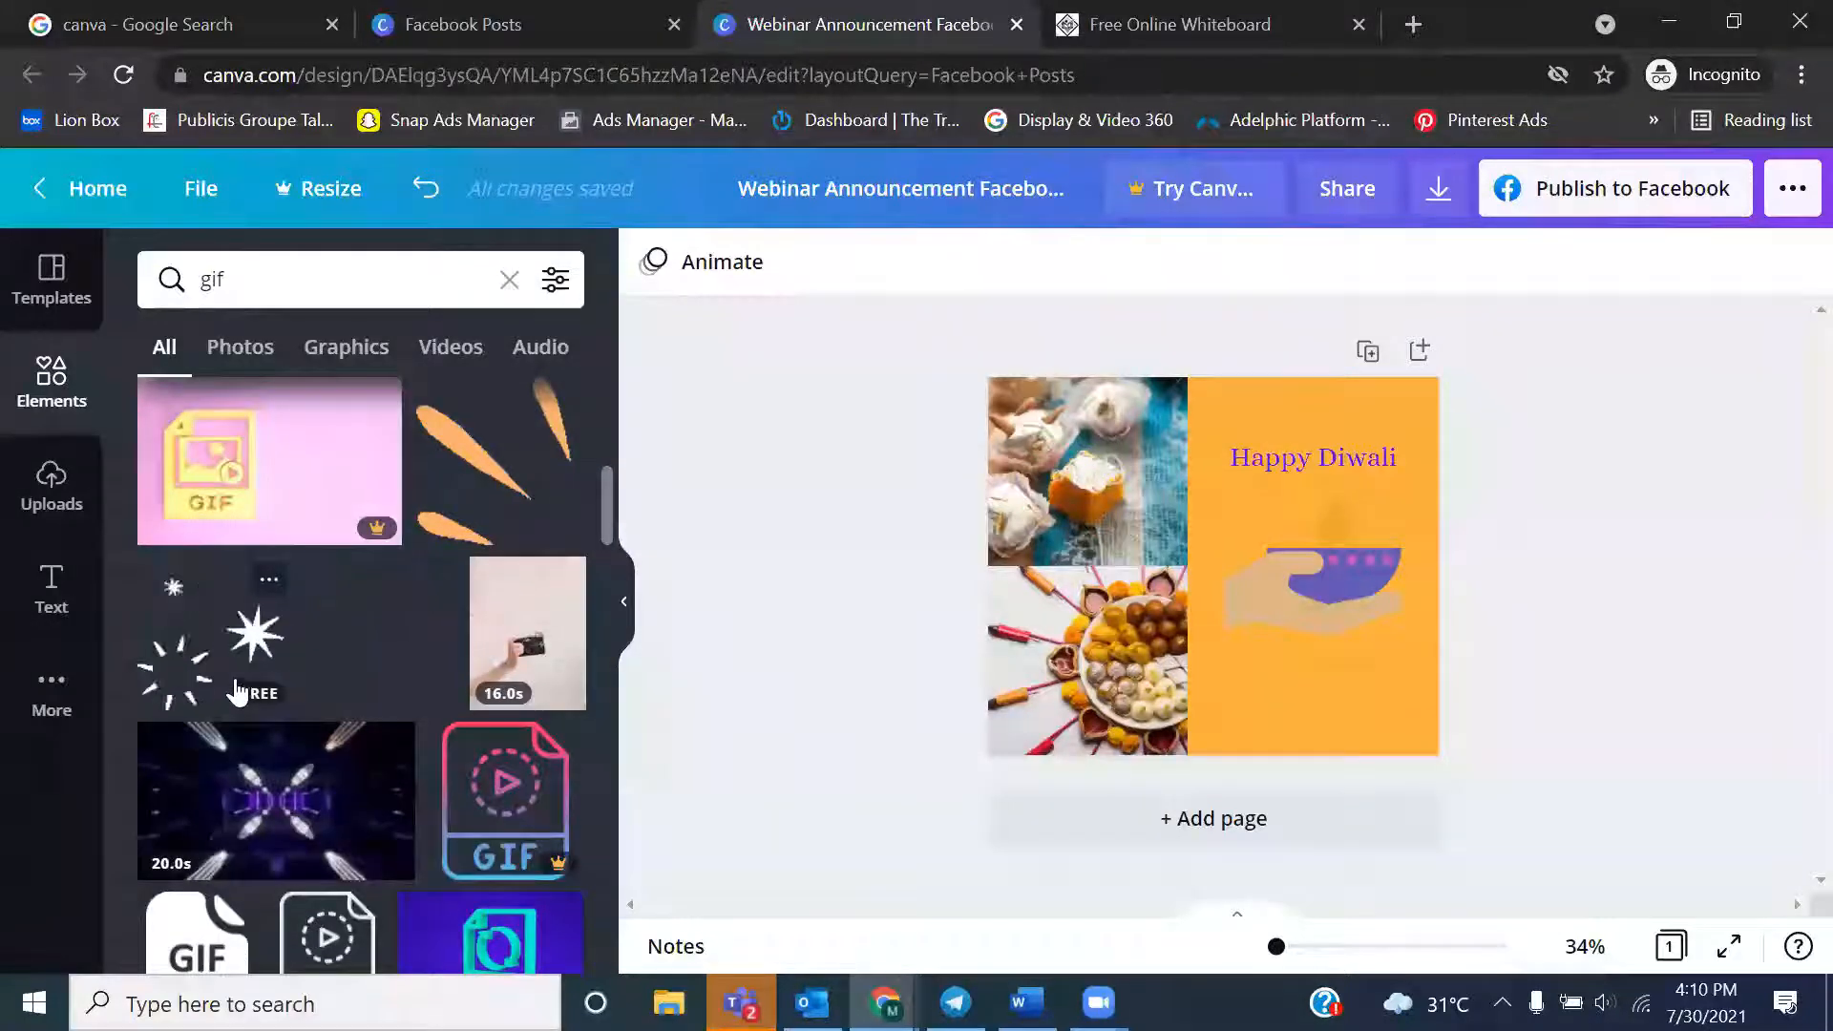
Extend the elements search to "gif crackers" and browse the matching items
{"action": "left_click", "coordinate": [246, 284]}
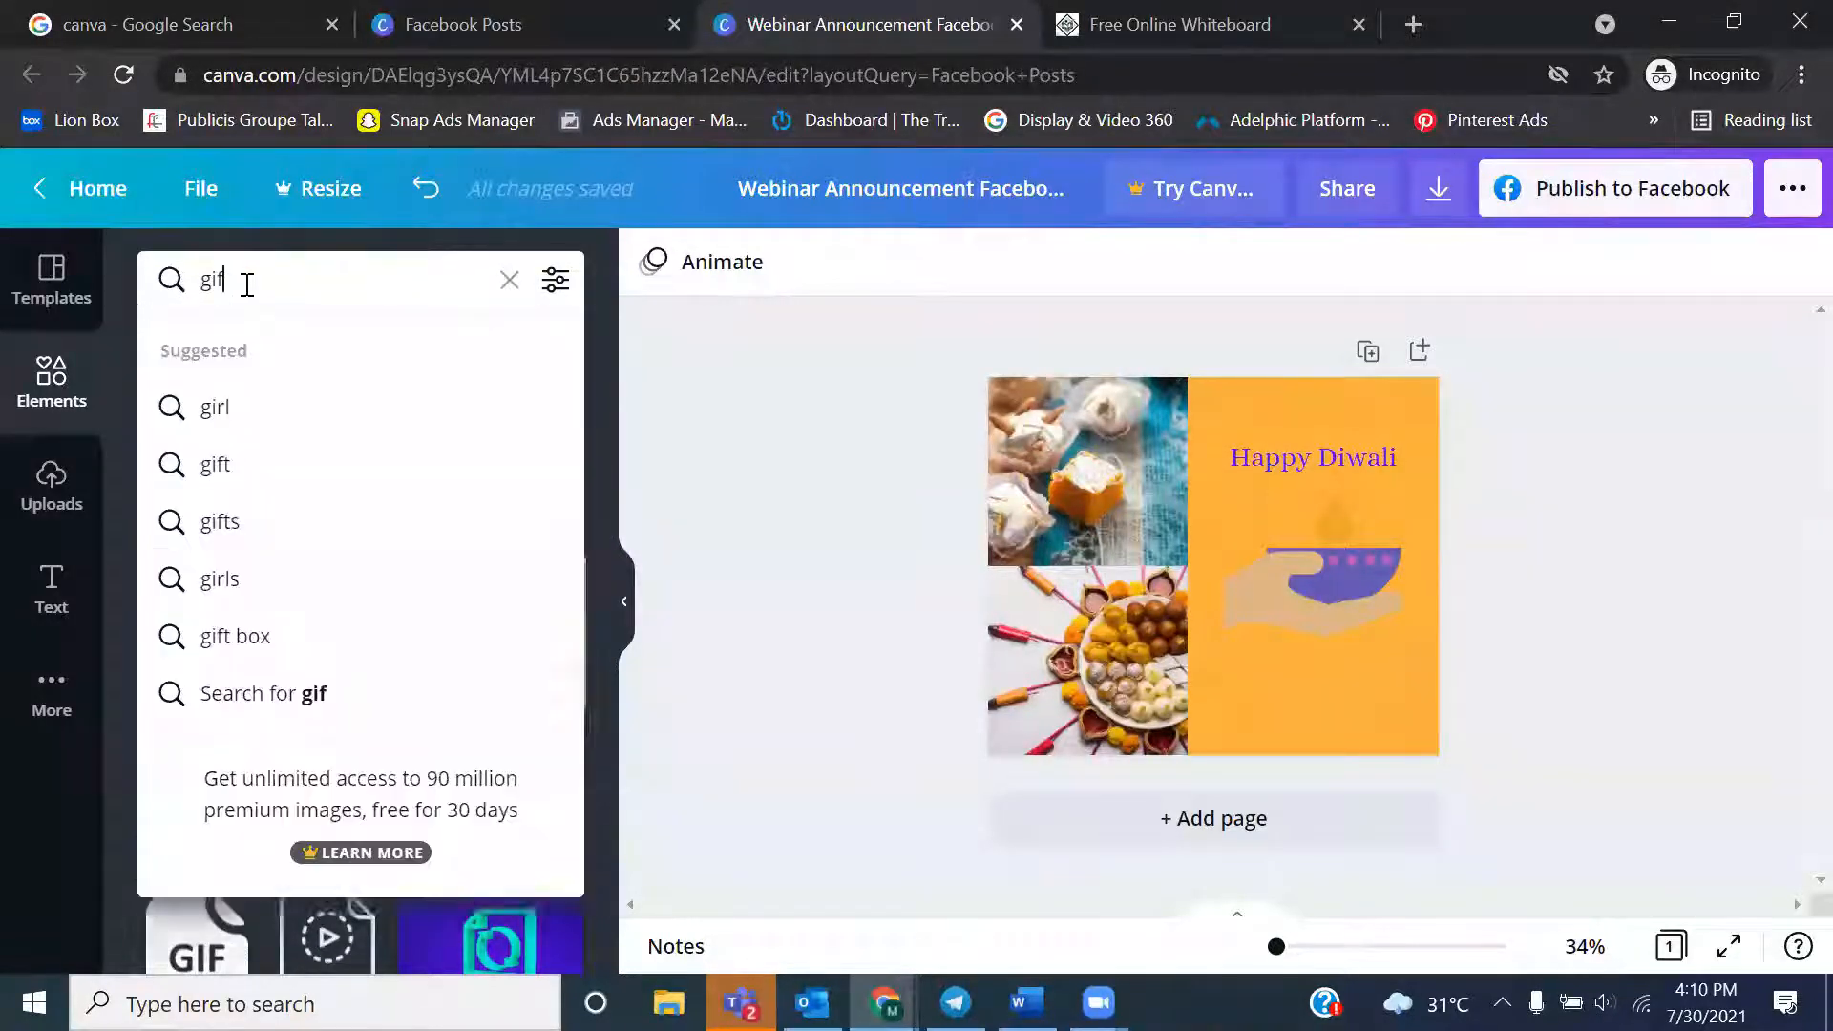
{"action": "type", "text": "crackers"}
{"action": "key", "text": "Return"}
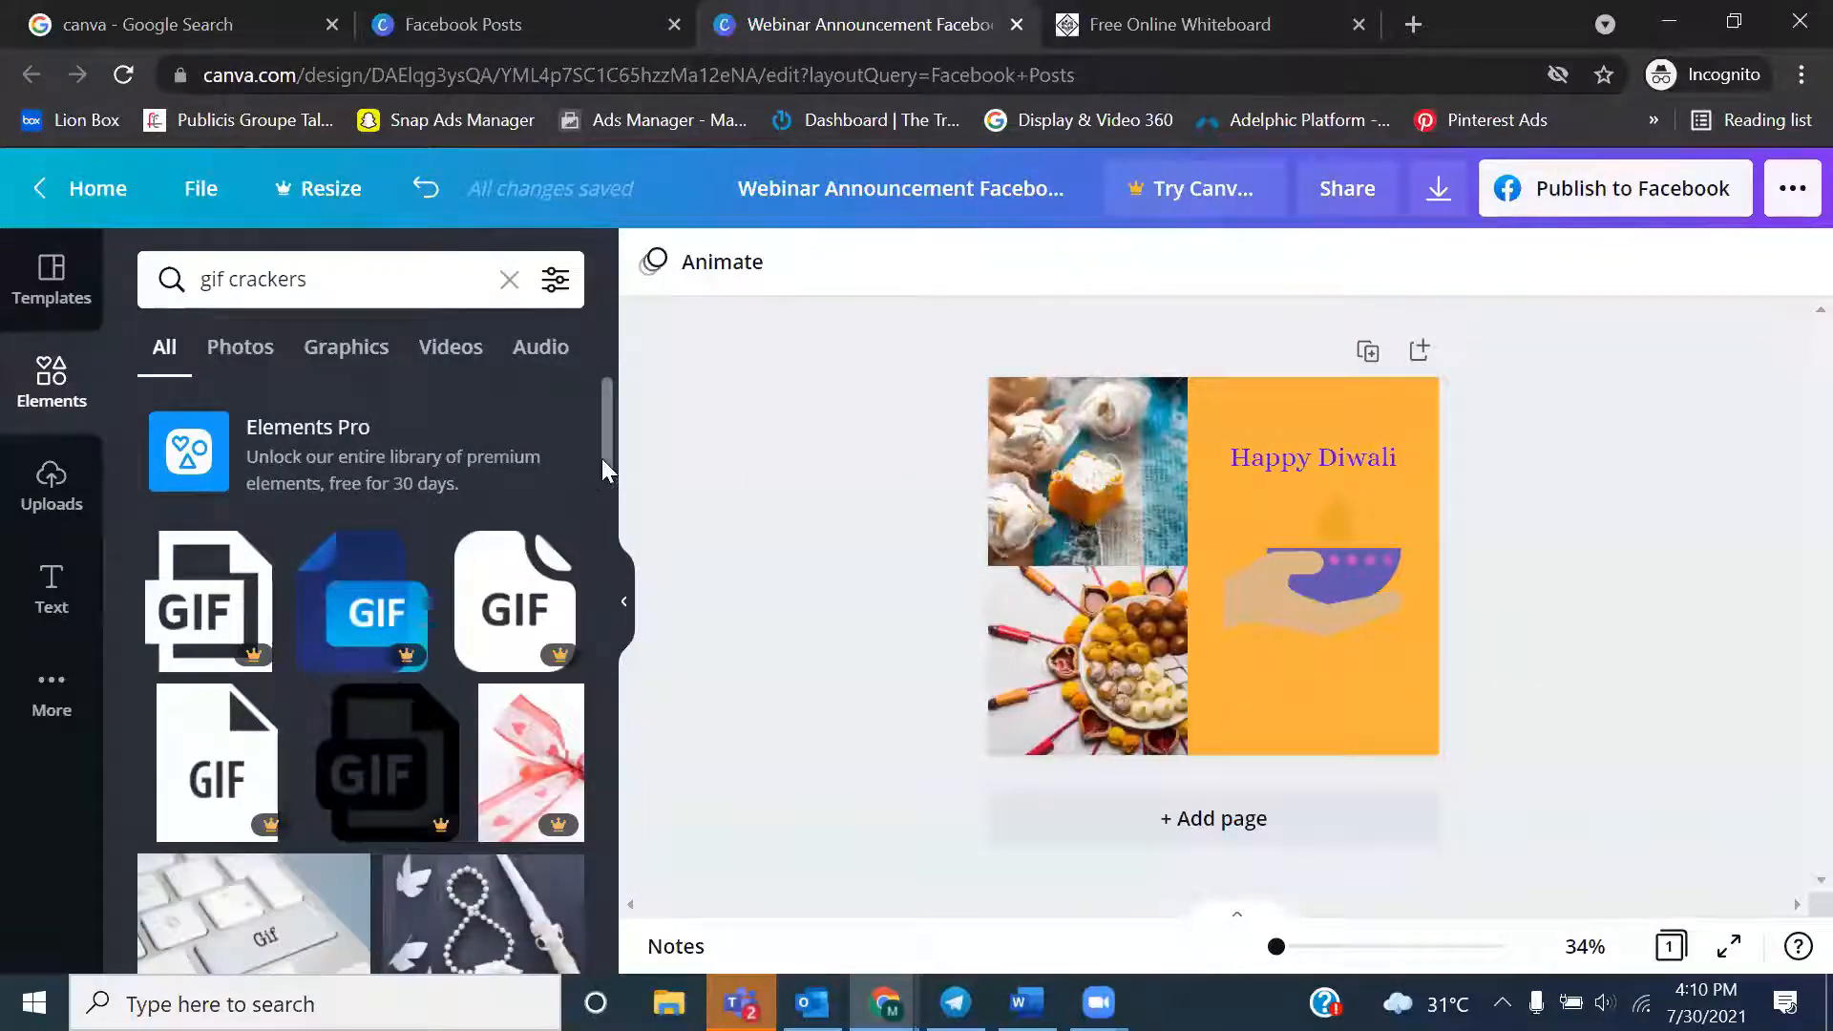
{"action": "left_click_drag", "start_coordinate": [607, 456], "coordinate": [611, 741]}
{"action": "scroll", "coordinate": [611, 764], "scroll_direction": "down", "scroll_amount": 8}
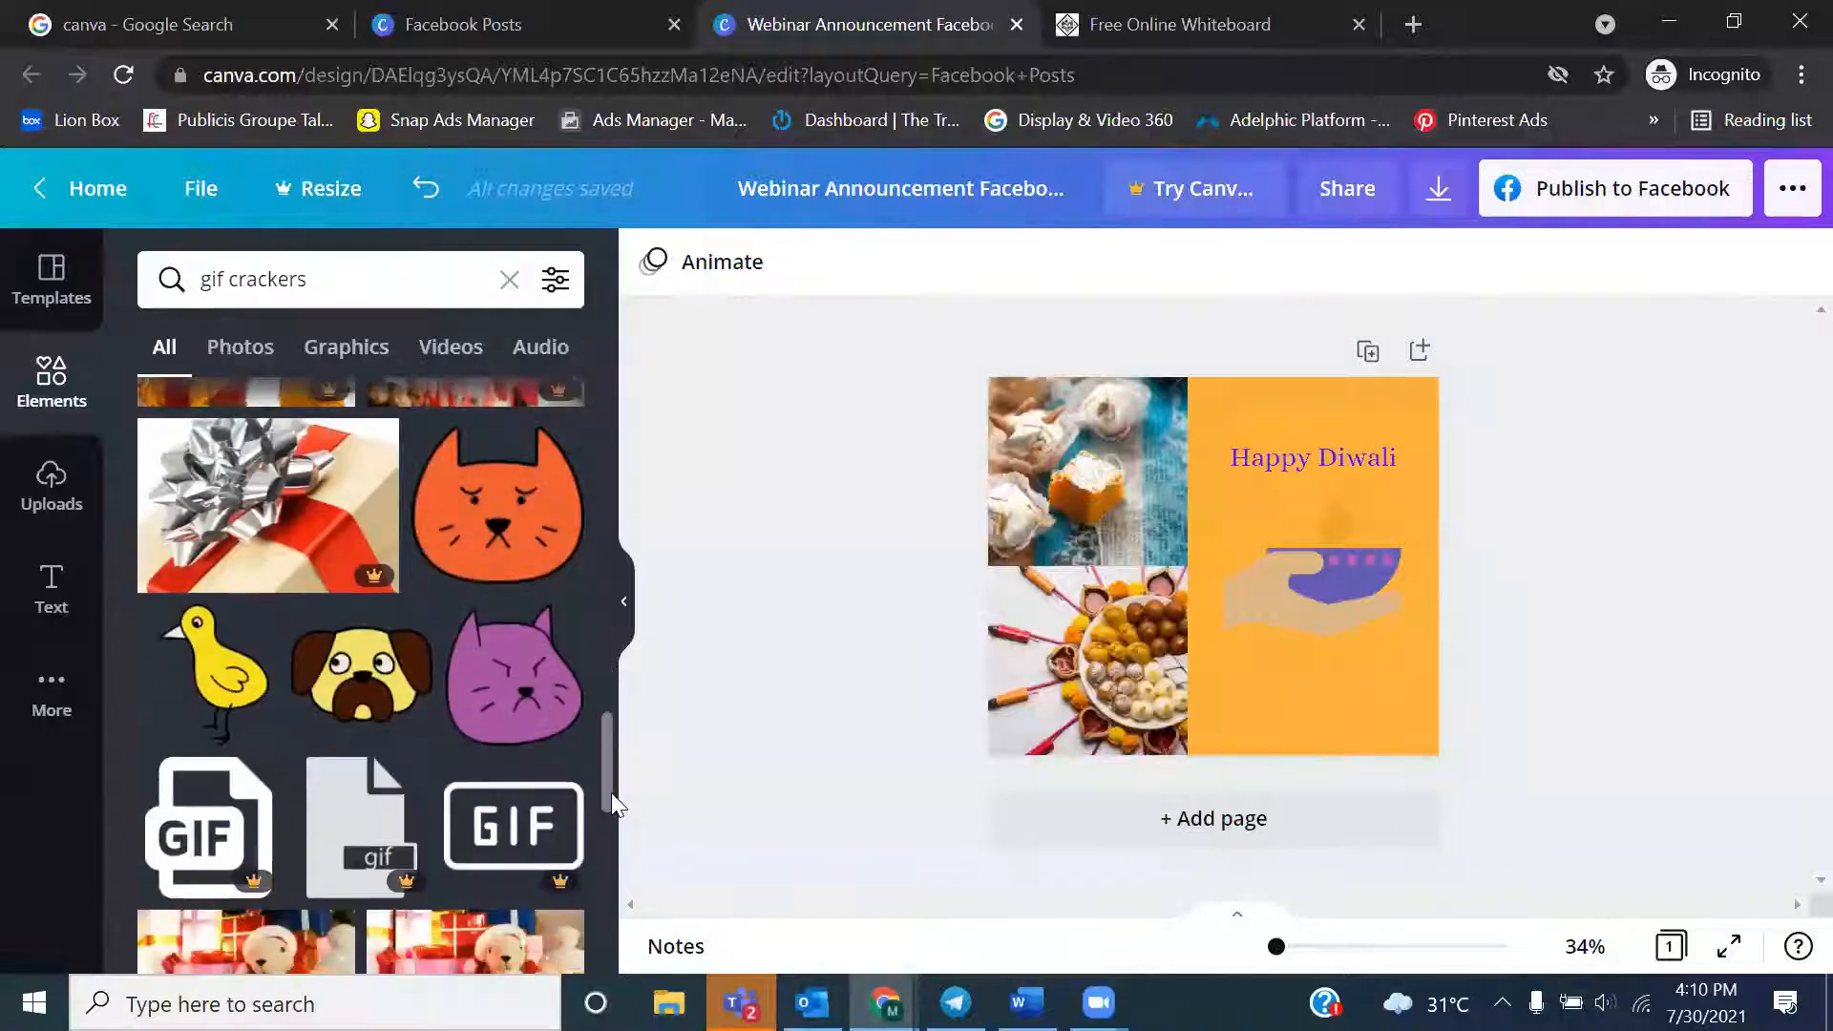
{"action": "left_click_drag", "start_coordinate": [596, 812], "coordinate": [609, 382]}
Replace the elements search with "crackers" and browse the results for a firework graphic
{"action": "left_click", "coordinate": [365, 289]}
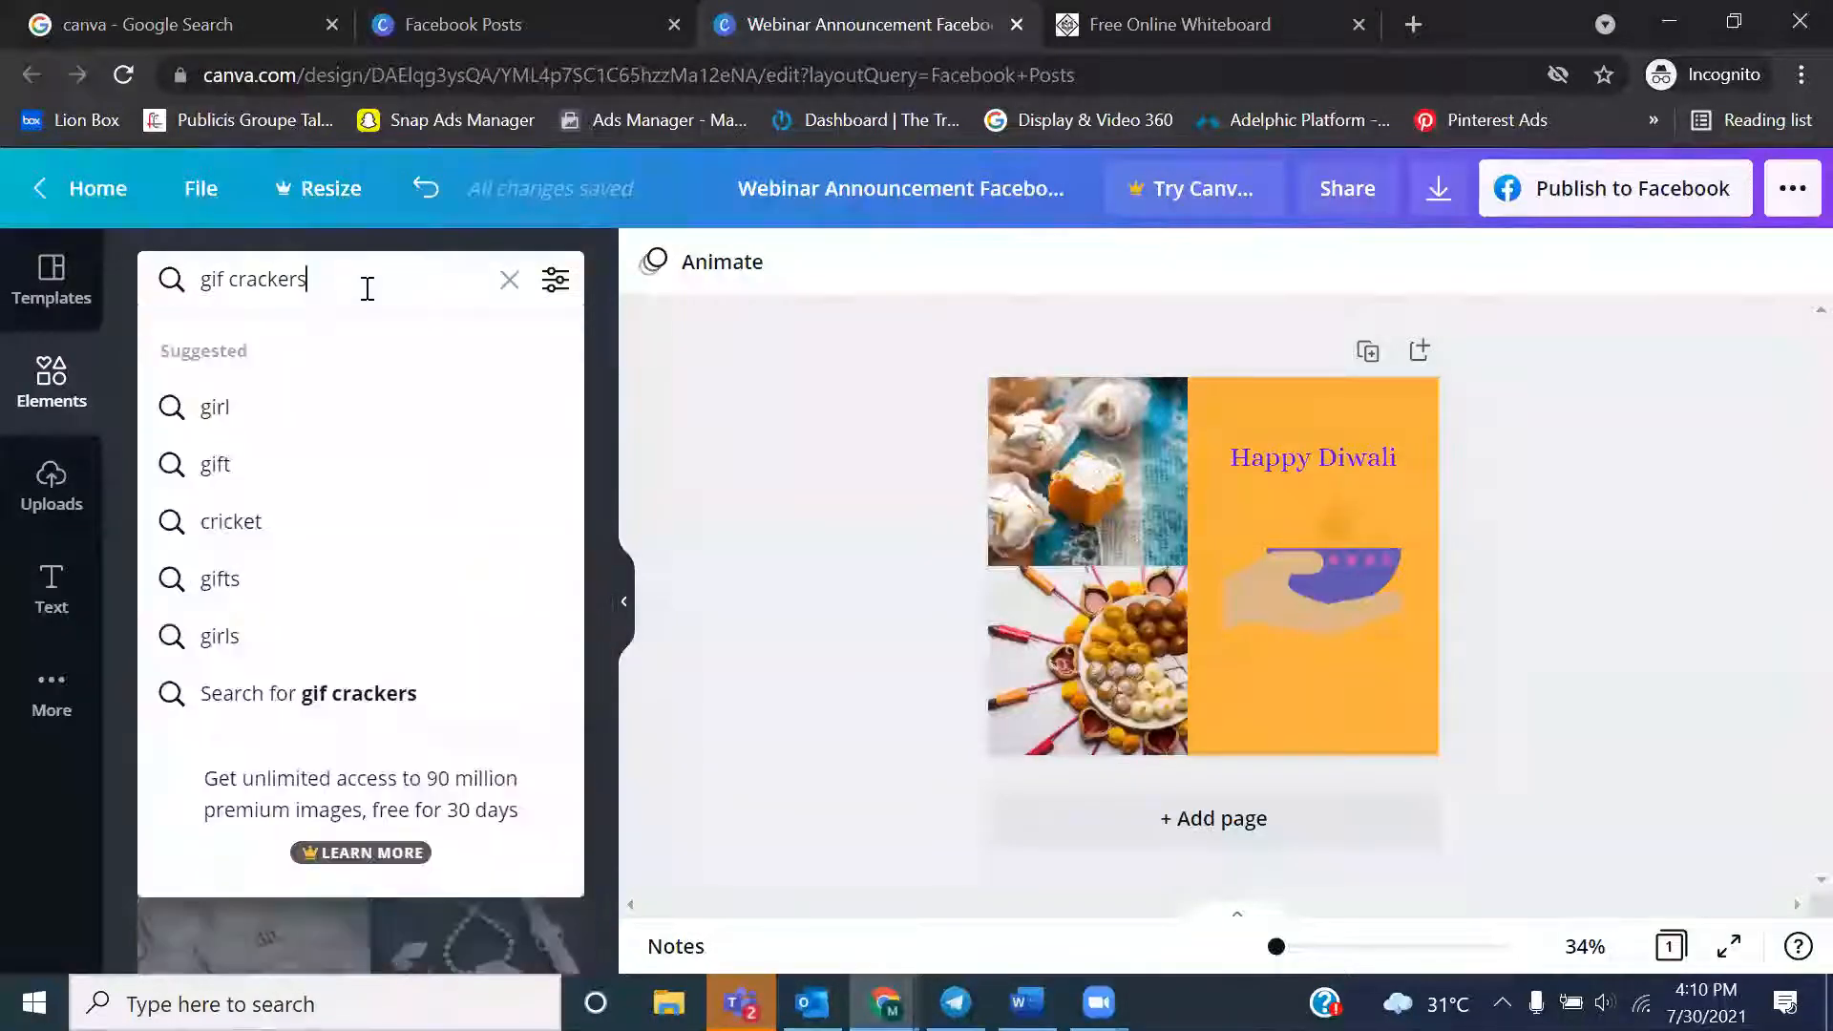
{"action": "key", "text": "BackSpace"}
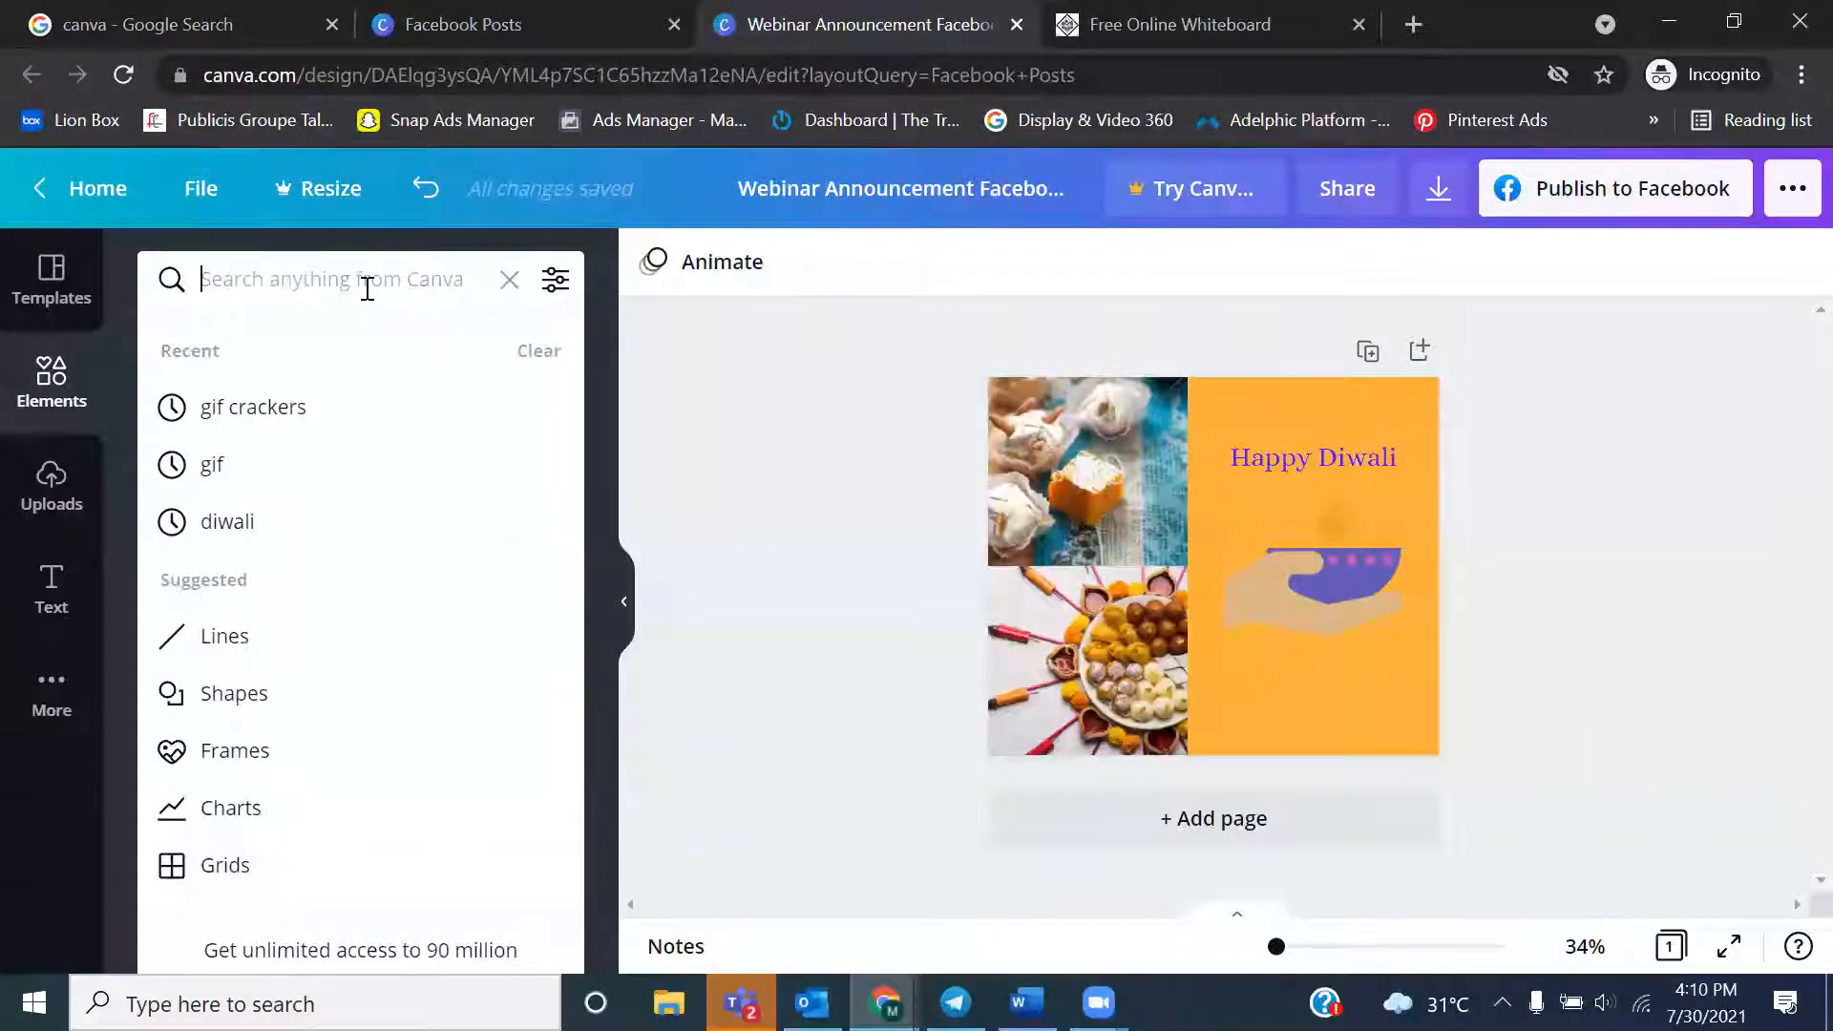
{"action": "type", "text": "cre"}
{"action": "key", "text": "BackSpace"}
{"action": "type", "text": "ackers"}
{"action": "key", "text": "Return"}
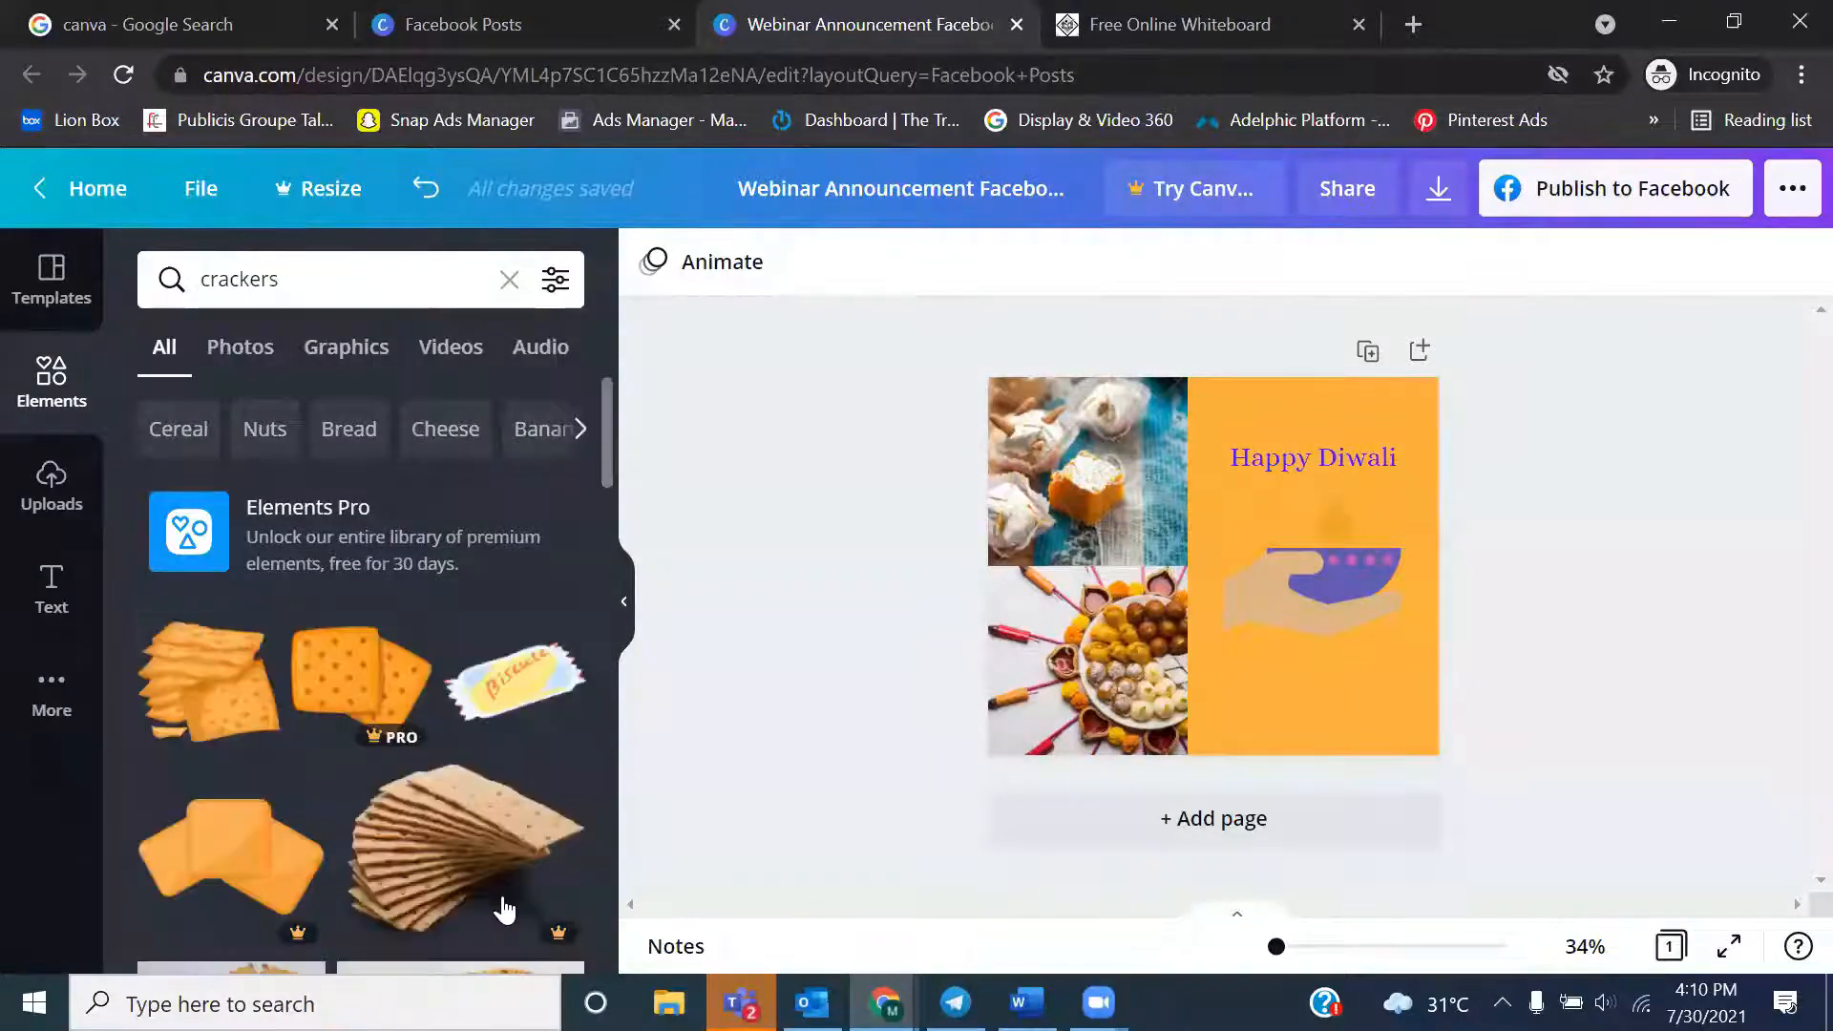
{"action": "left_click_drag", "start_coordinate": [607, 434], "coordinate": [611, 604]}
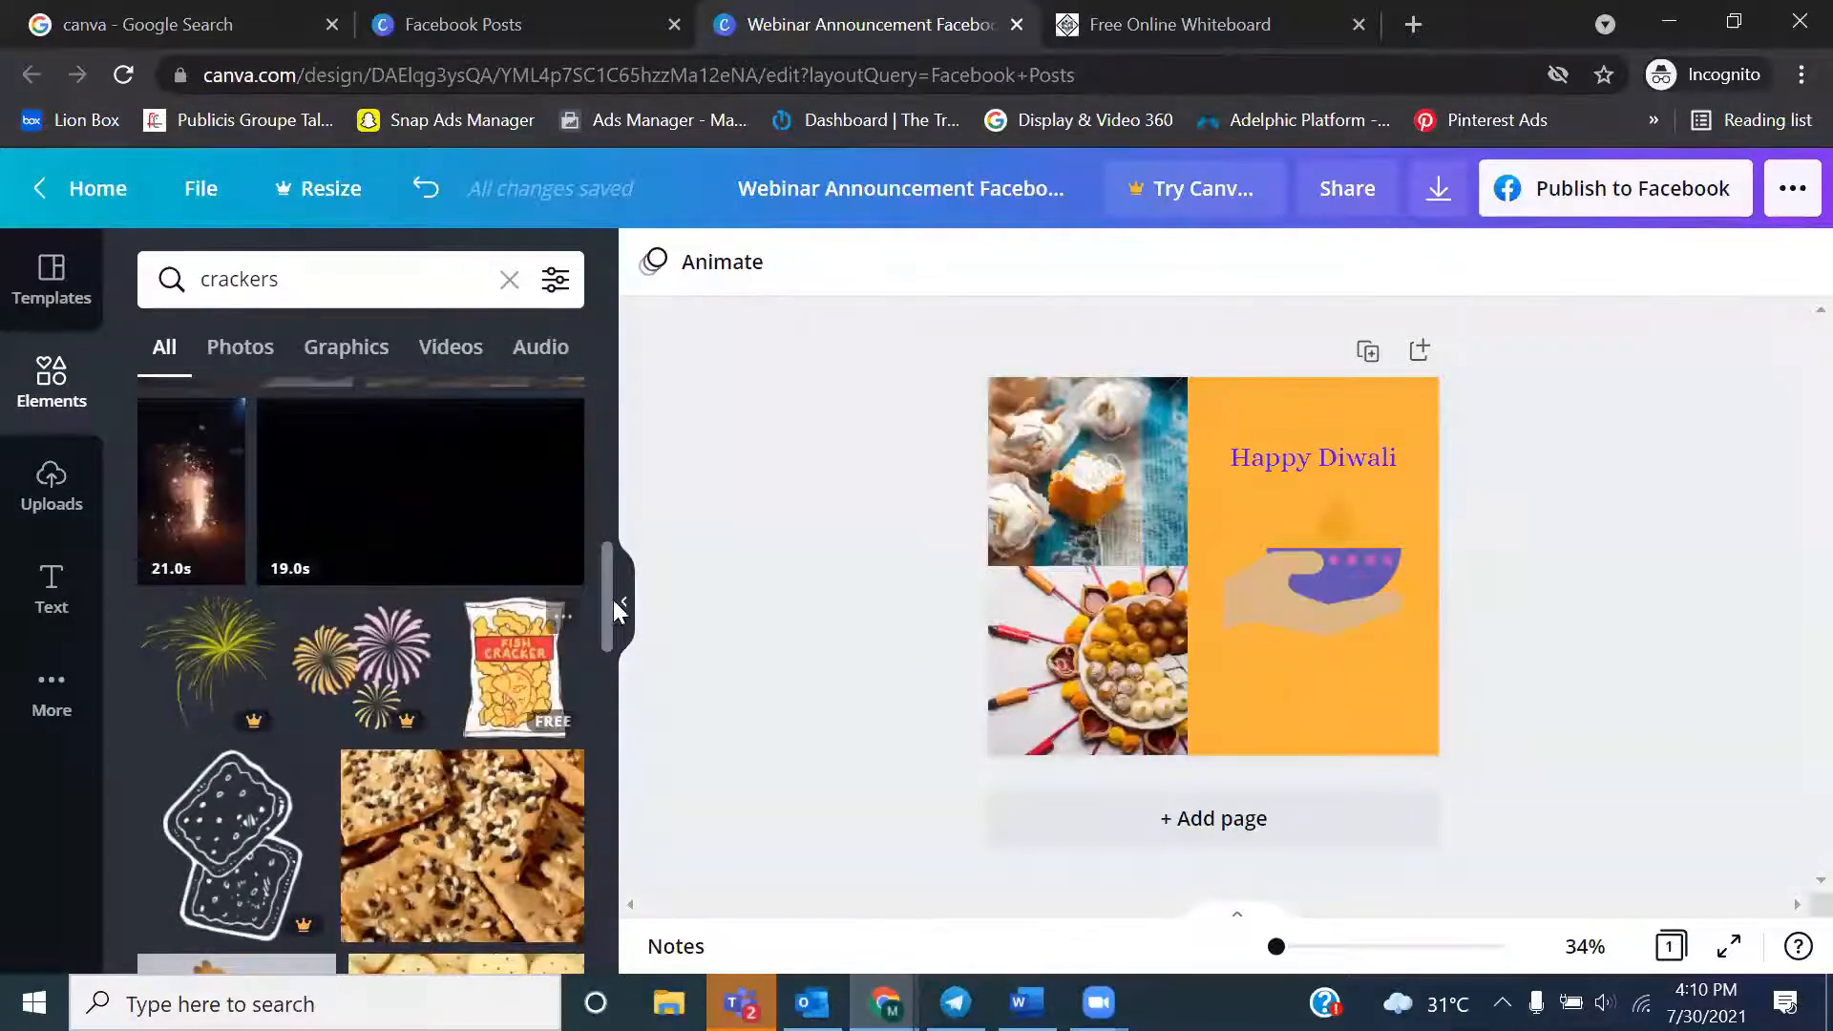
{"action": "left_click_drag", "start_coordinate": [611, 603], "coordinate": [609, 726]}
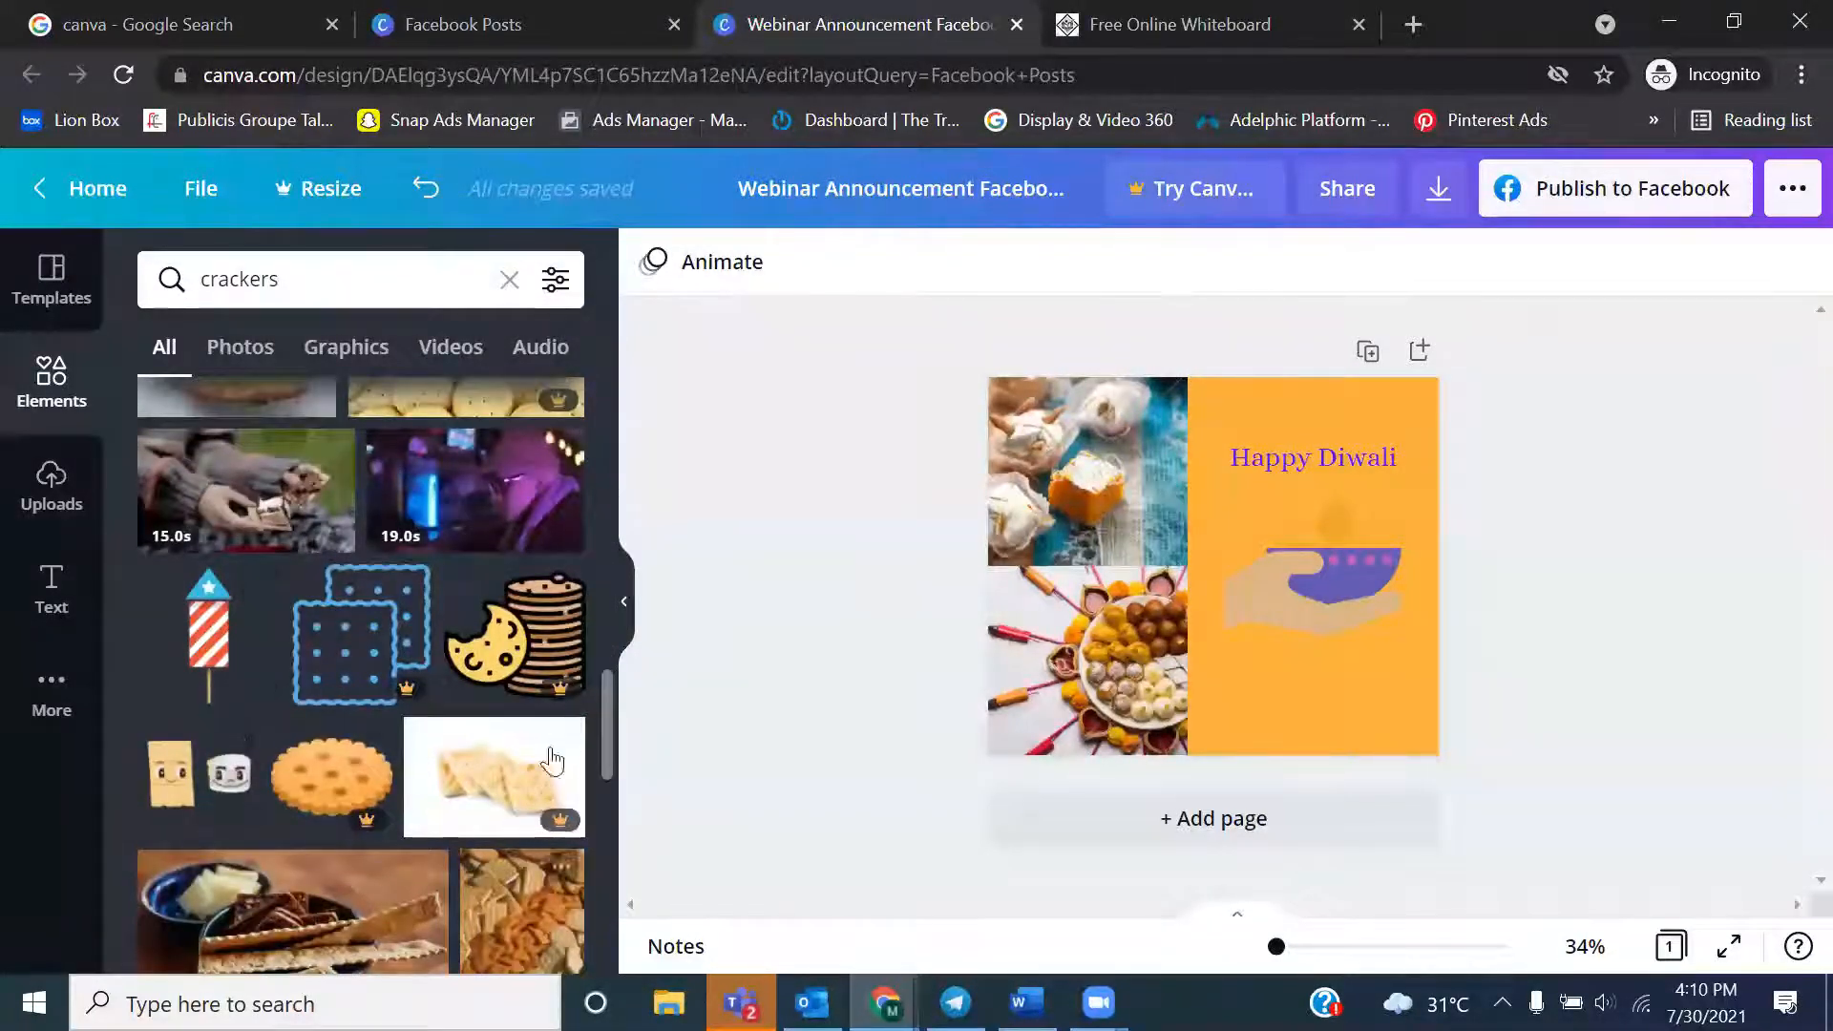
{"action": "left_click_drag", "start_coordinate": [609, 699], "coordinate": [605, 852]}
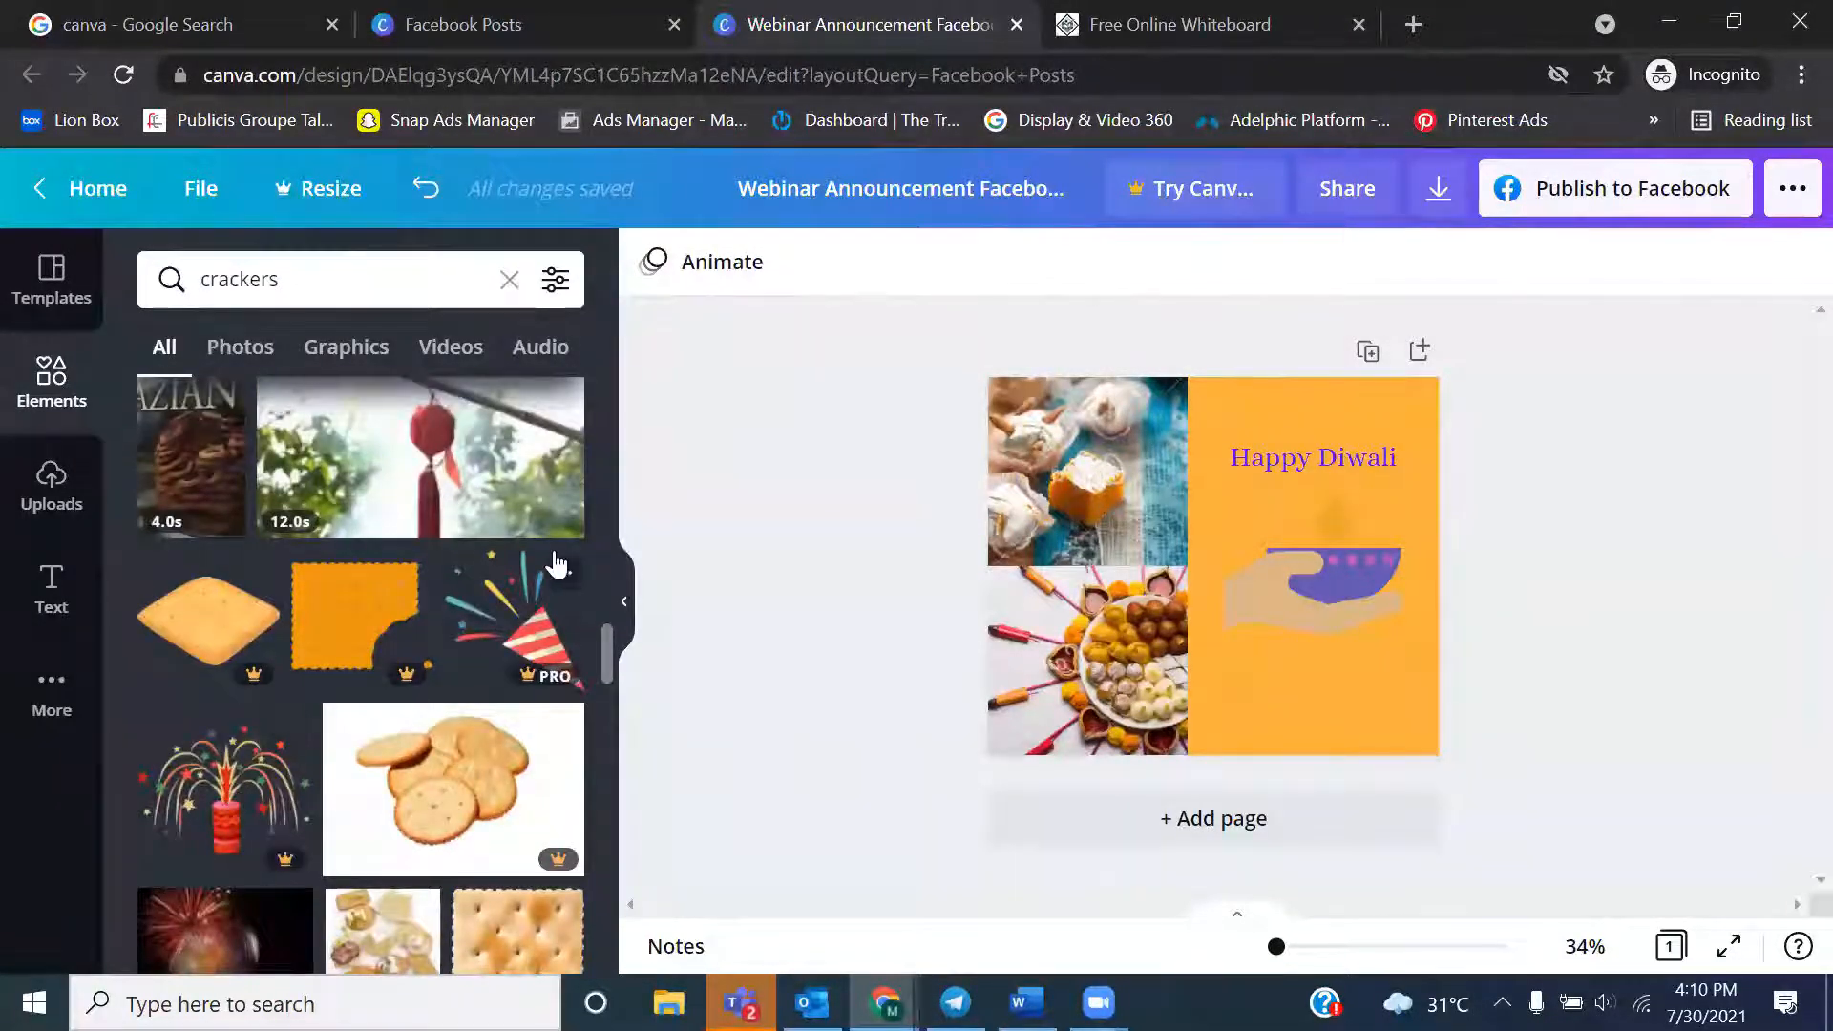
Clear the elements search term and view the photo results, followed by the graphics results
{"action": "left_click", "coordinate": [319, 270]}
{"action": "key", "text": "BackSpace"}
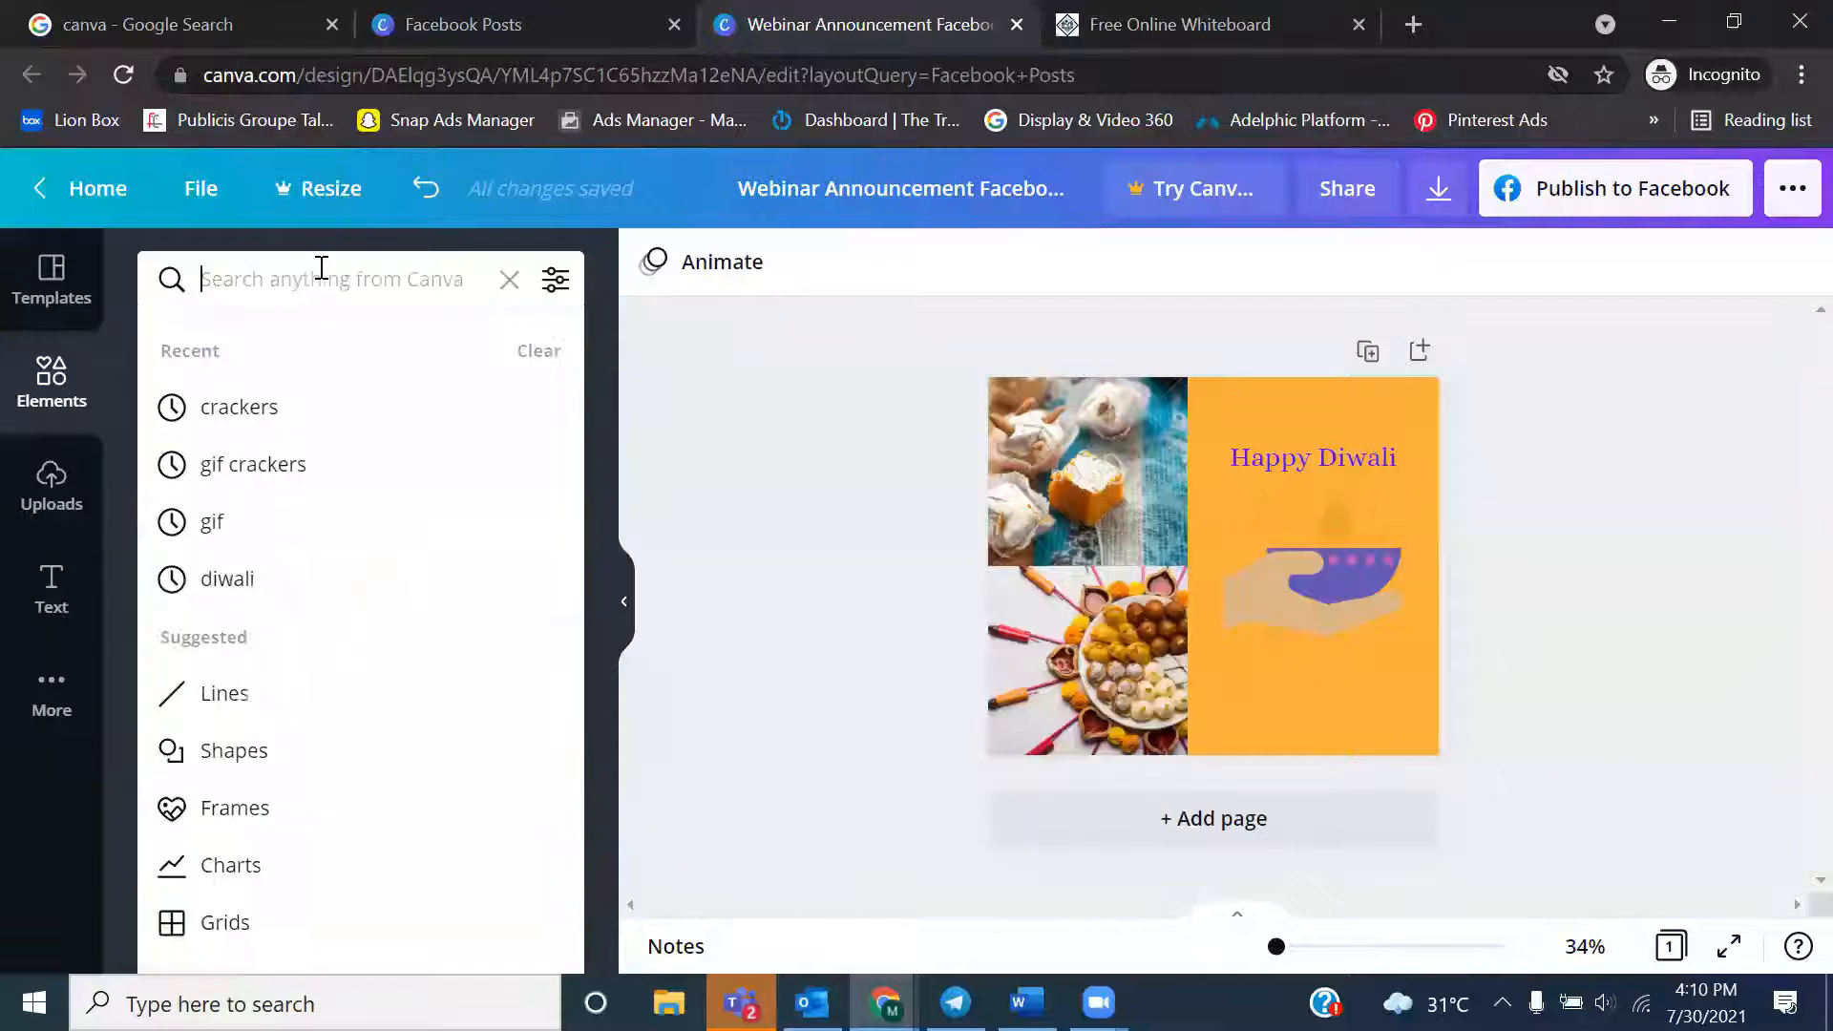
{"action": "left_click", "coordinate": [897, 501]}
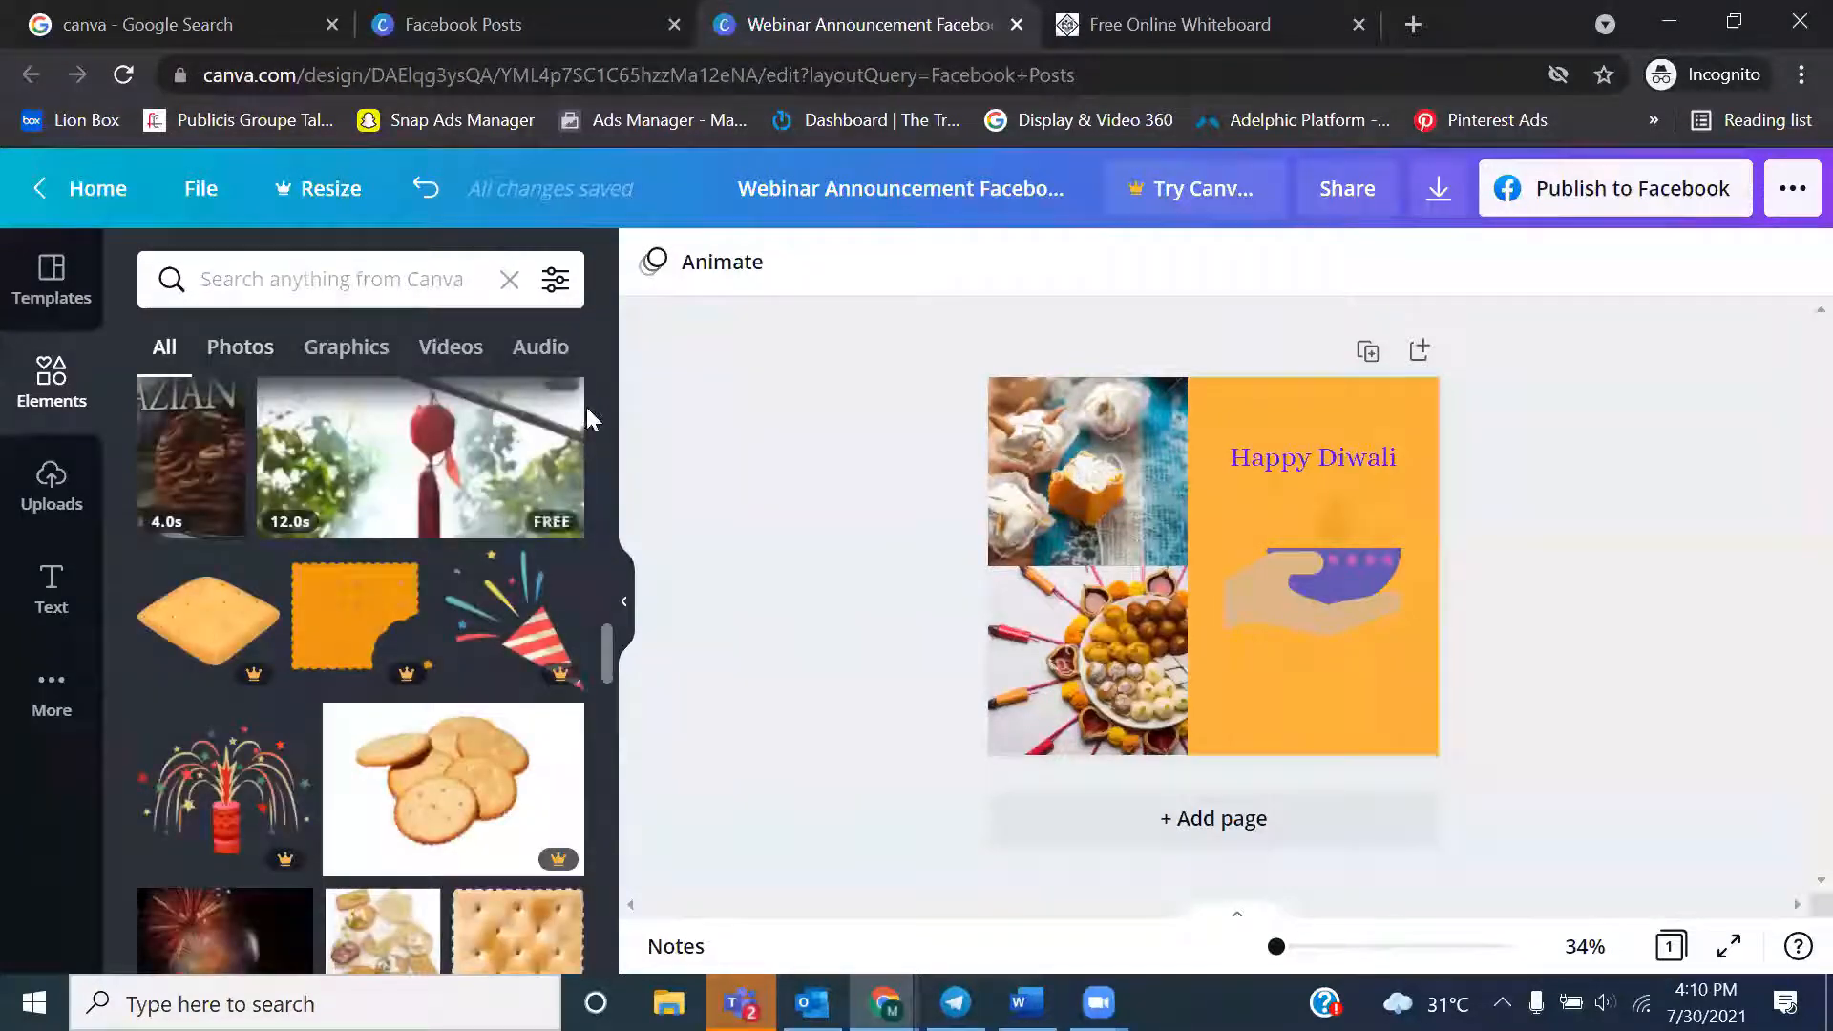
{"action": "left_click", "coordinate": [252, 354]}
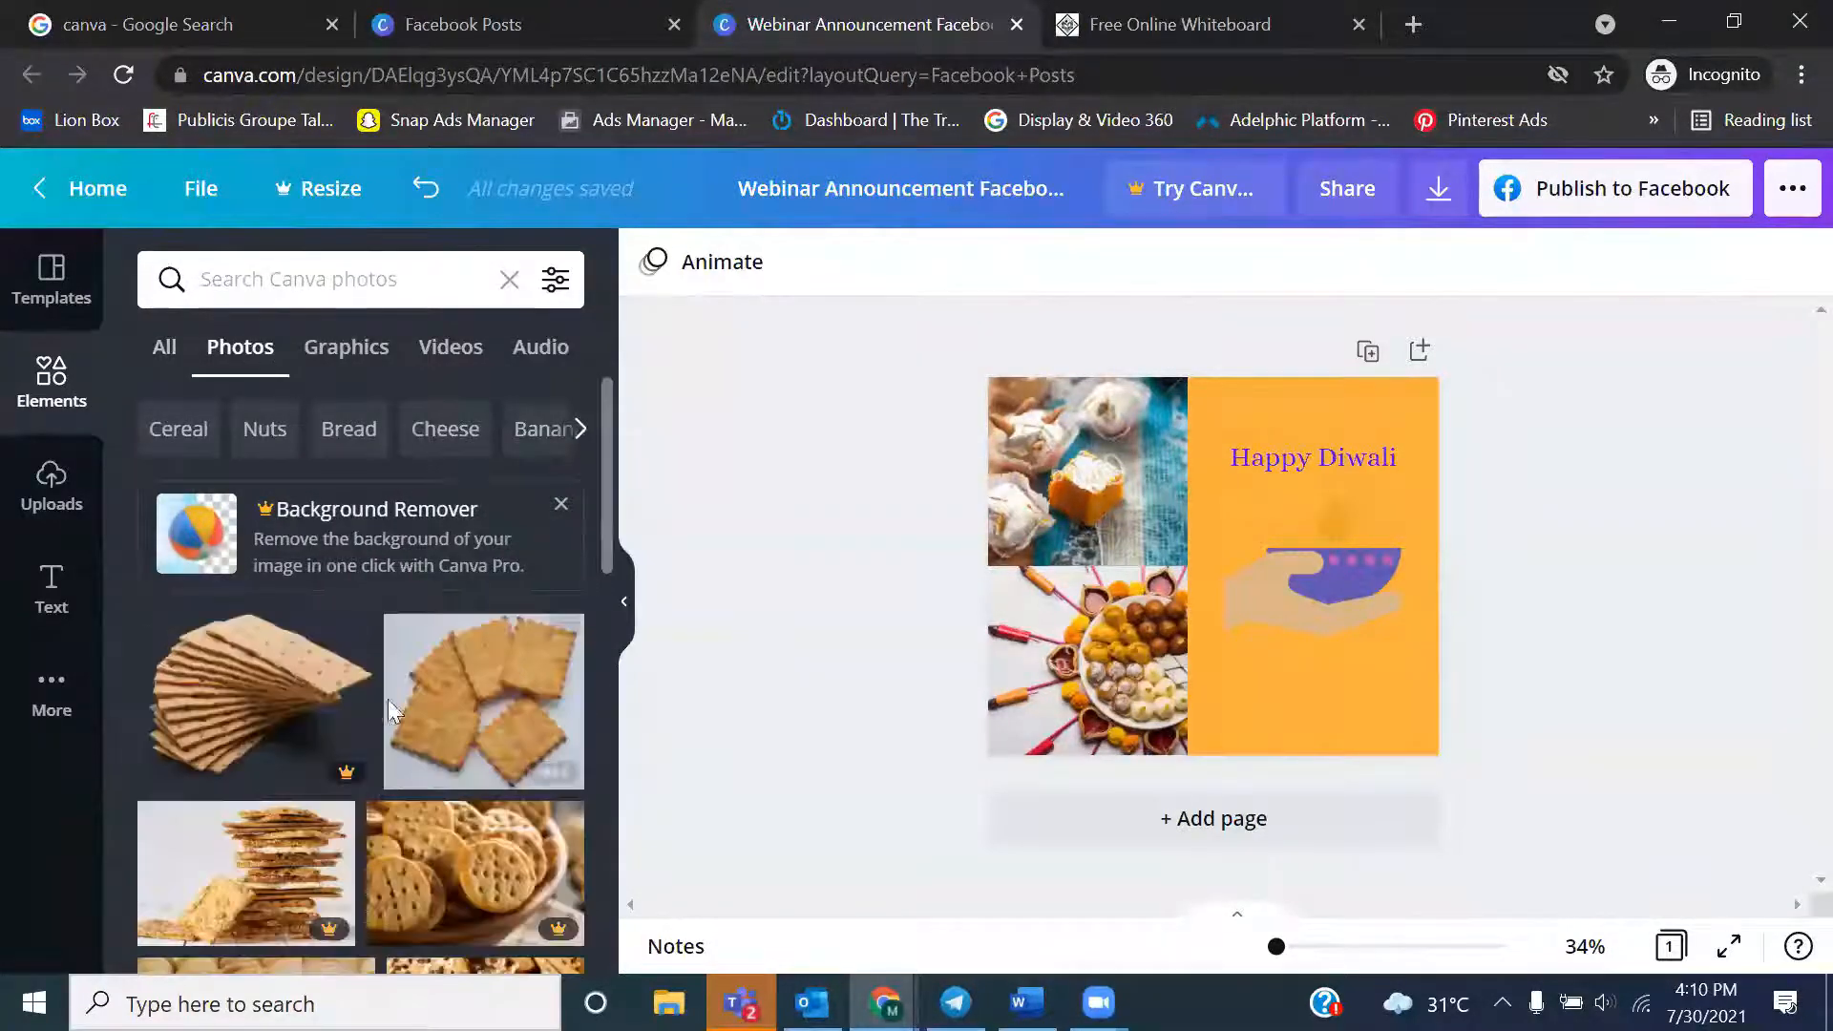
{"action": "left_click", "coordinate": [351, 356]}
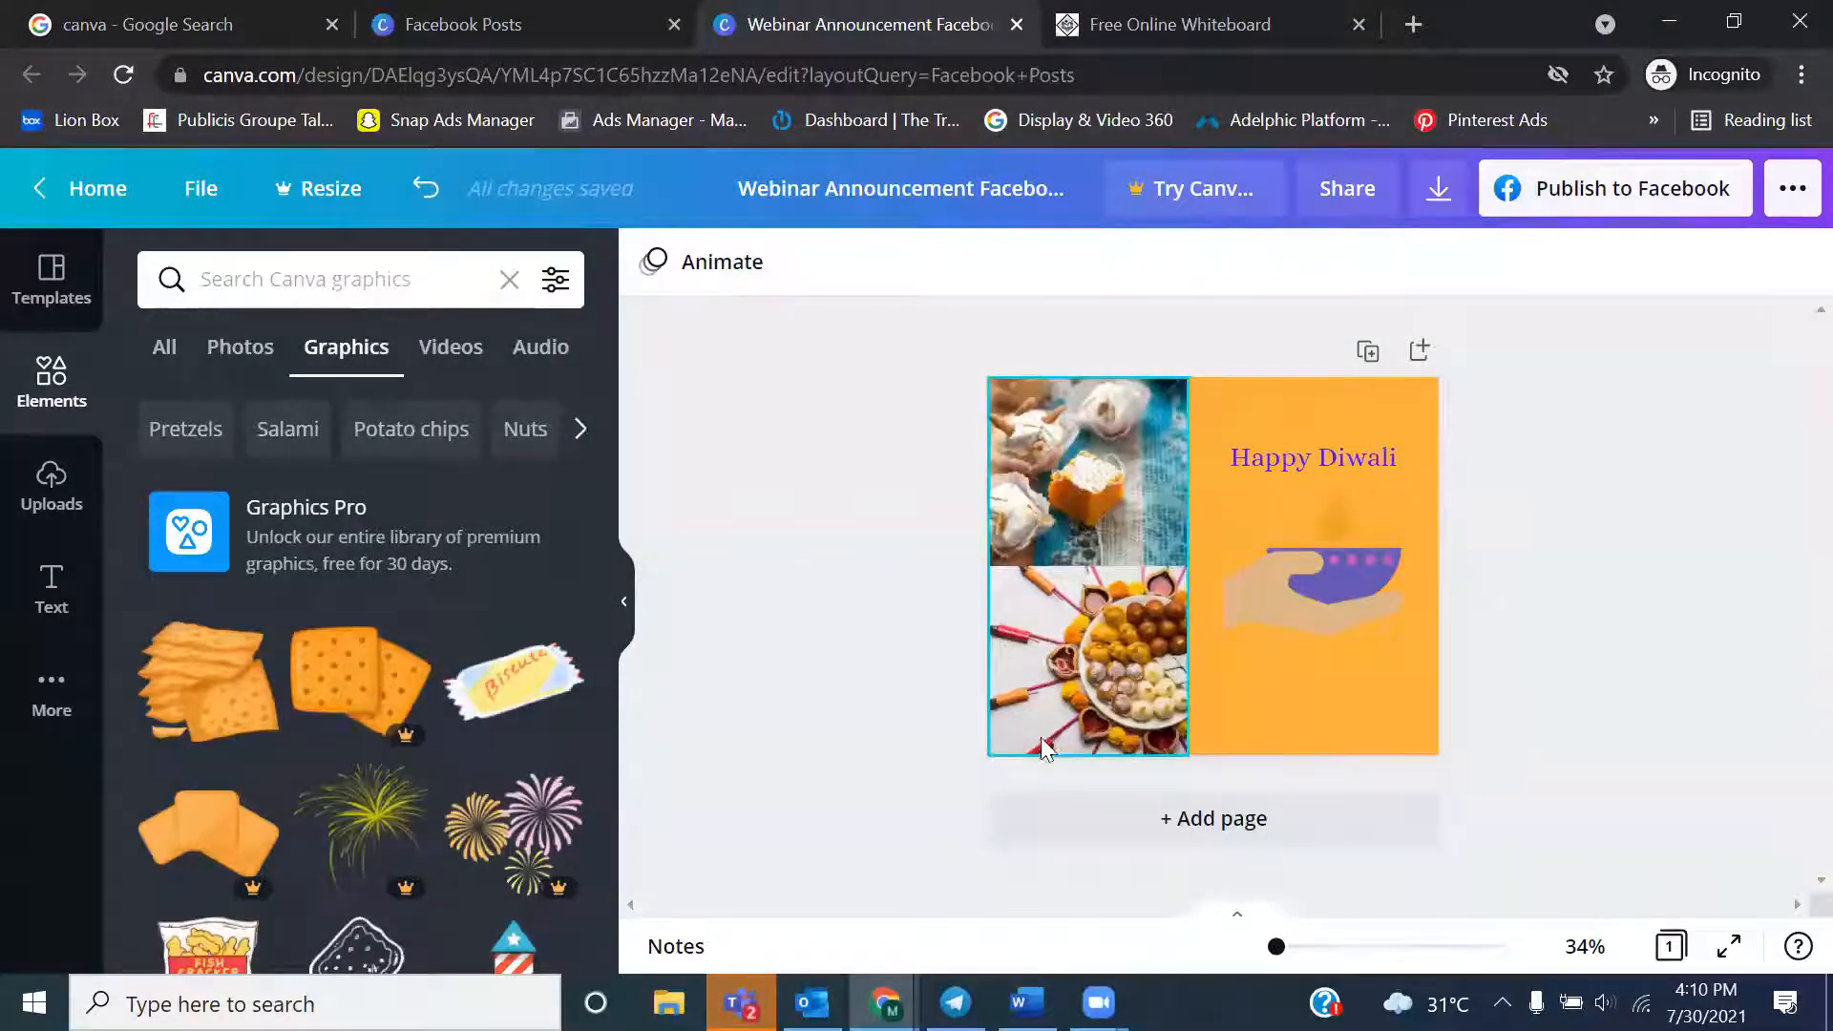
View the watermark removal purchase offer for the two sweets photos, close it without buying and deselect the photos
{"action": "left_click", "coordinate": [1119, 655]}
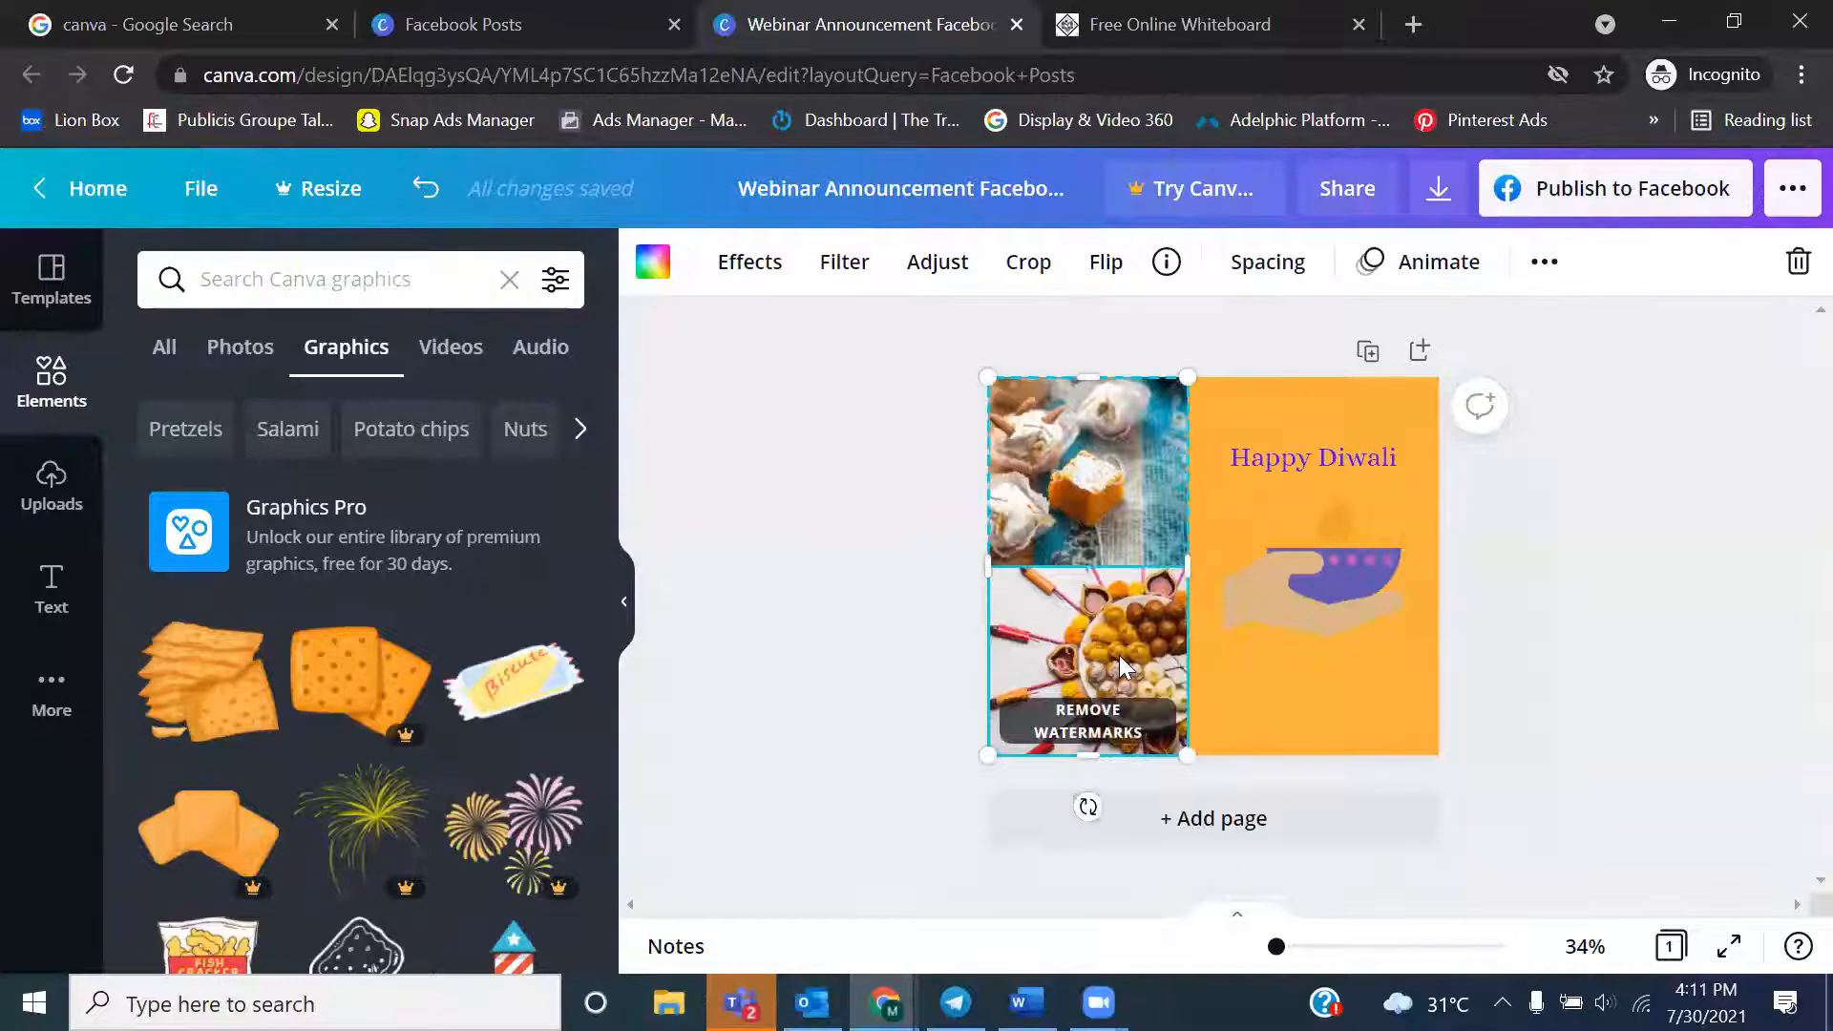
{"action": "left_click", "coordinate": [1086, 731]}
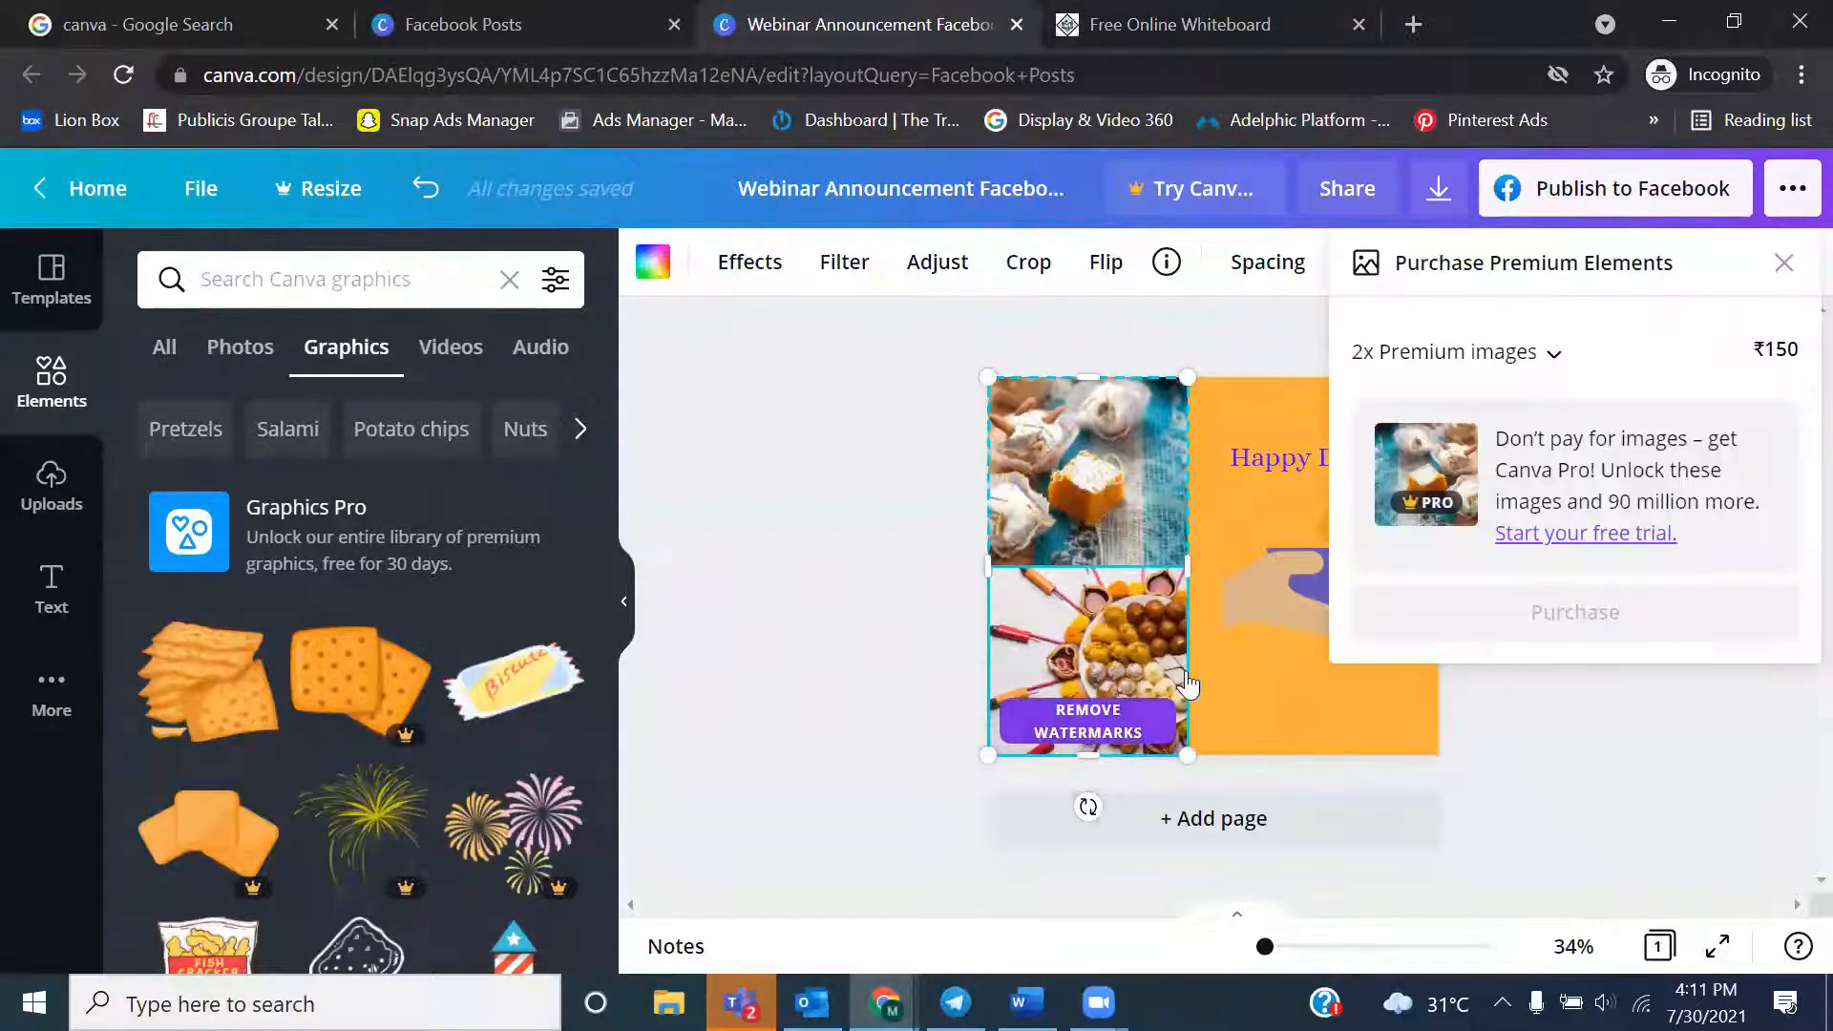
{"action": "left_click", "coordinate": [1783, 264]}
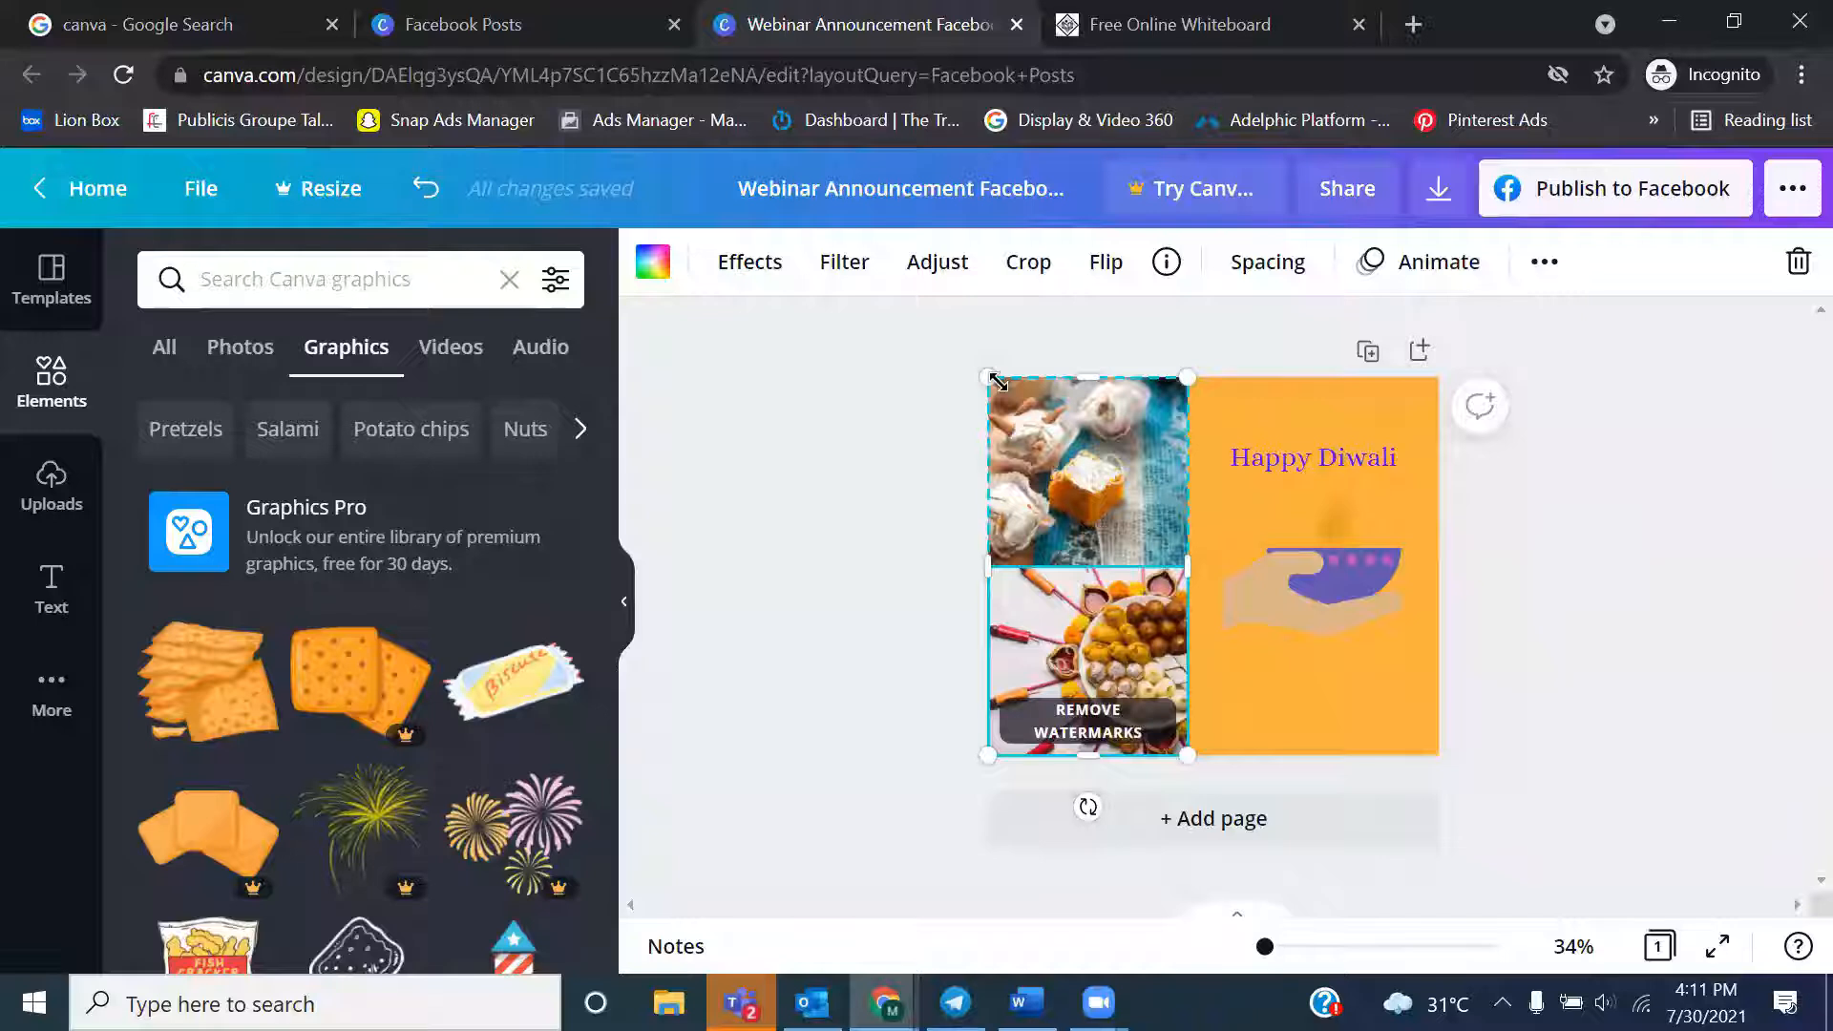
{"action": "left_click", "coordinate": [855, 584]}
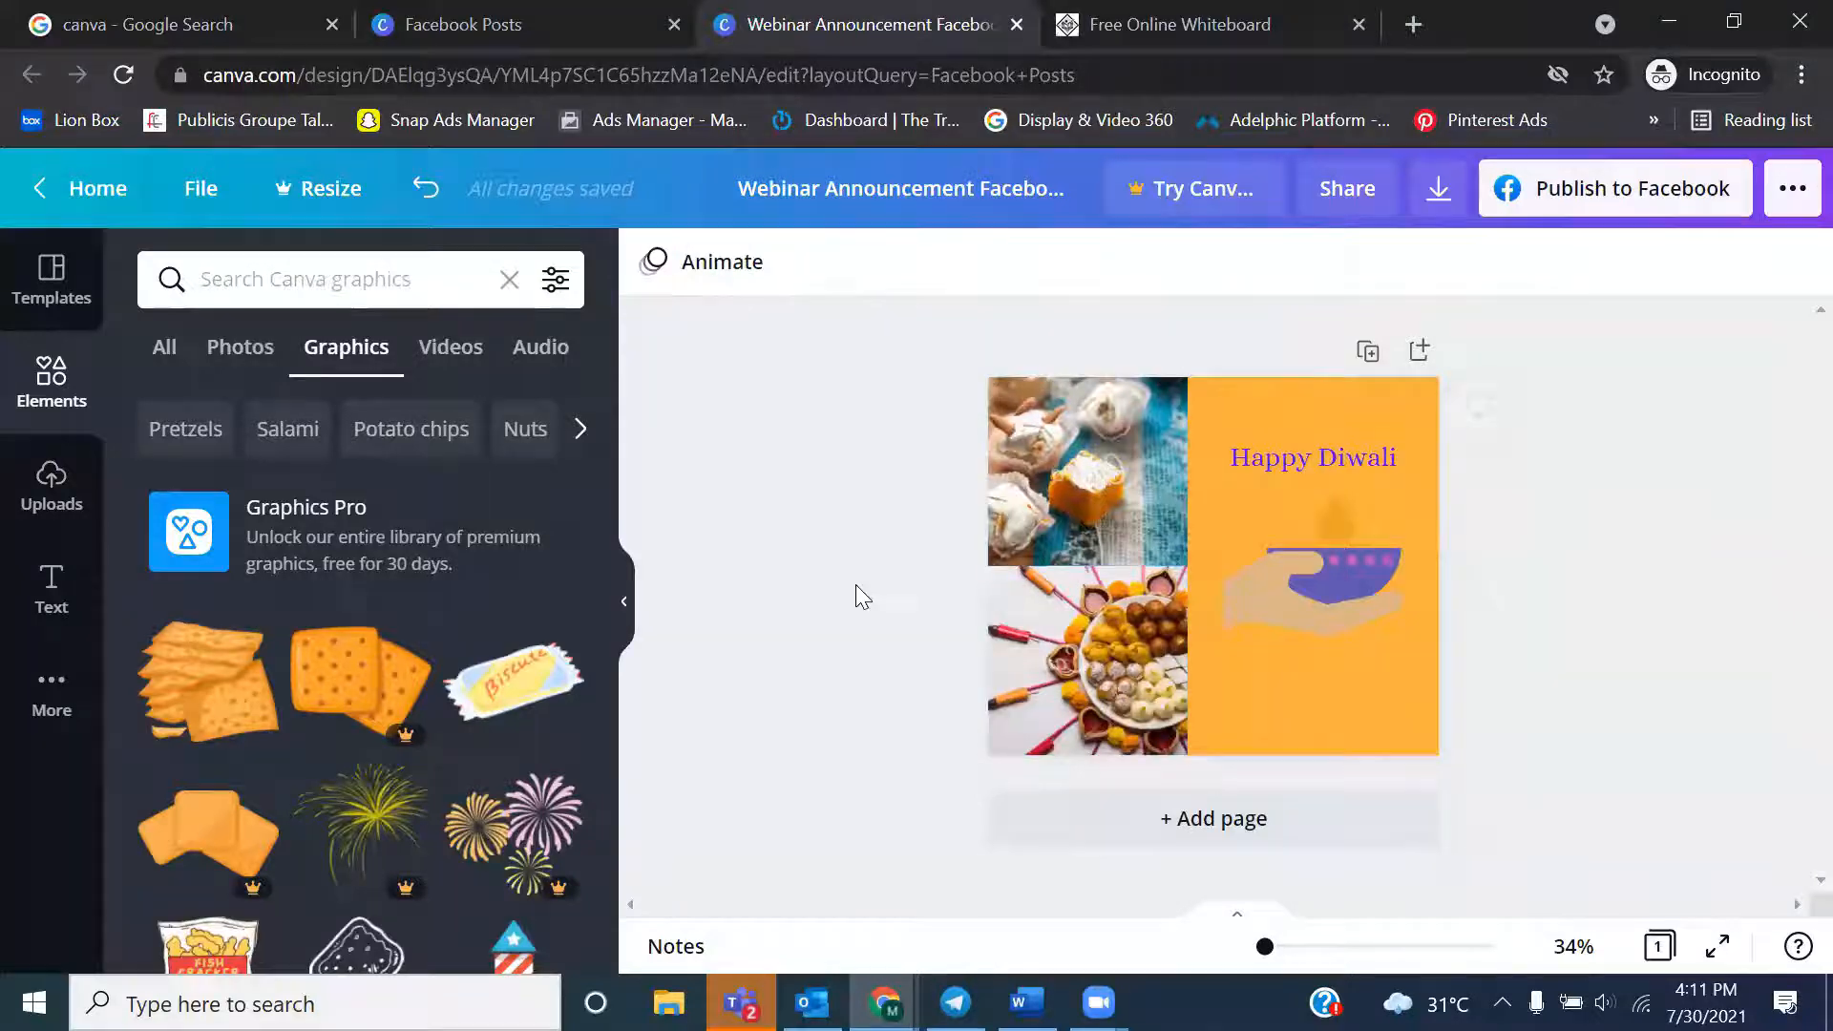
{"action": "left_click", "coordinate": [1098, 554]}
{"action": "left_click", "coordinate": [1737, 732]}
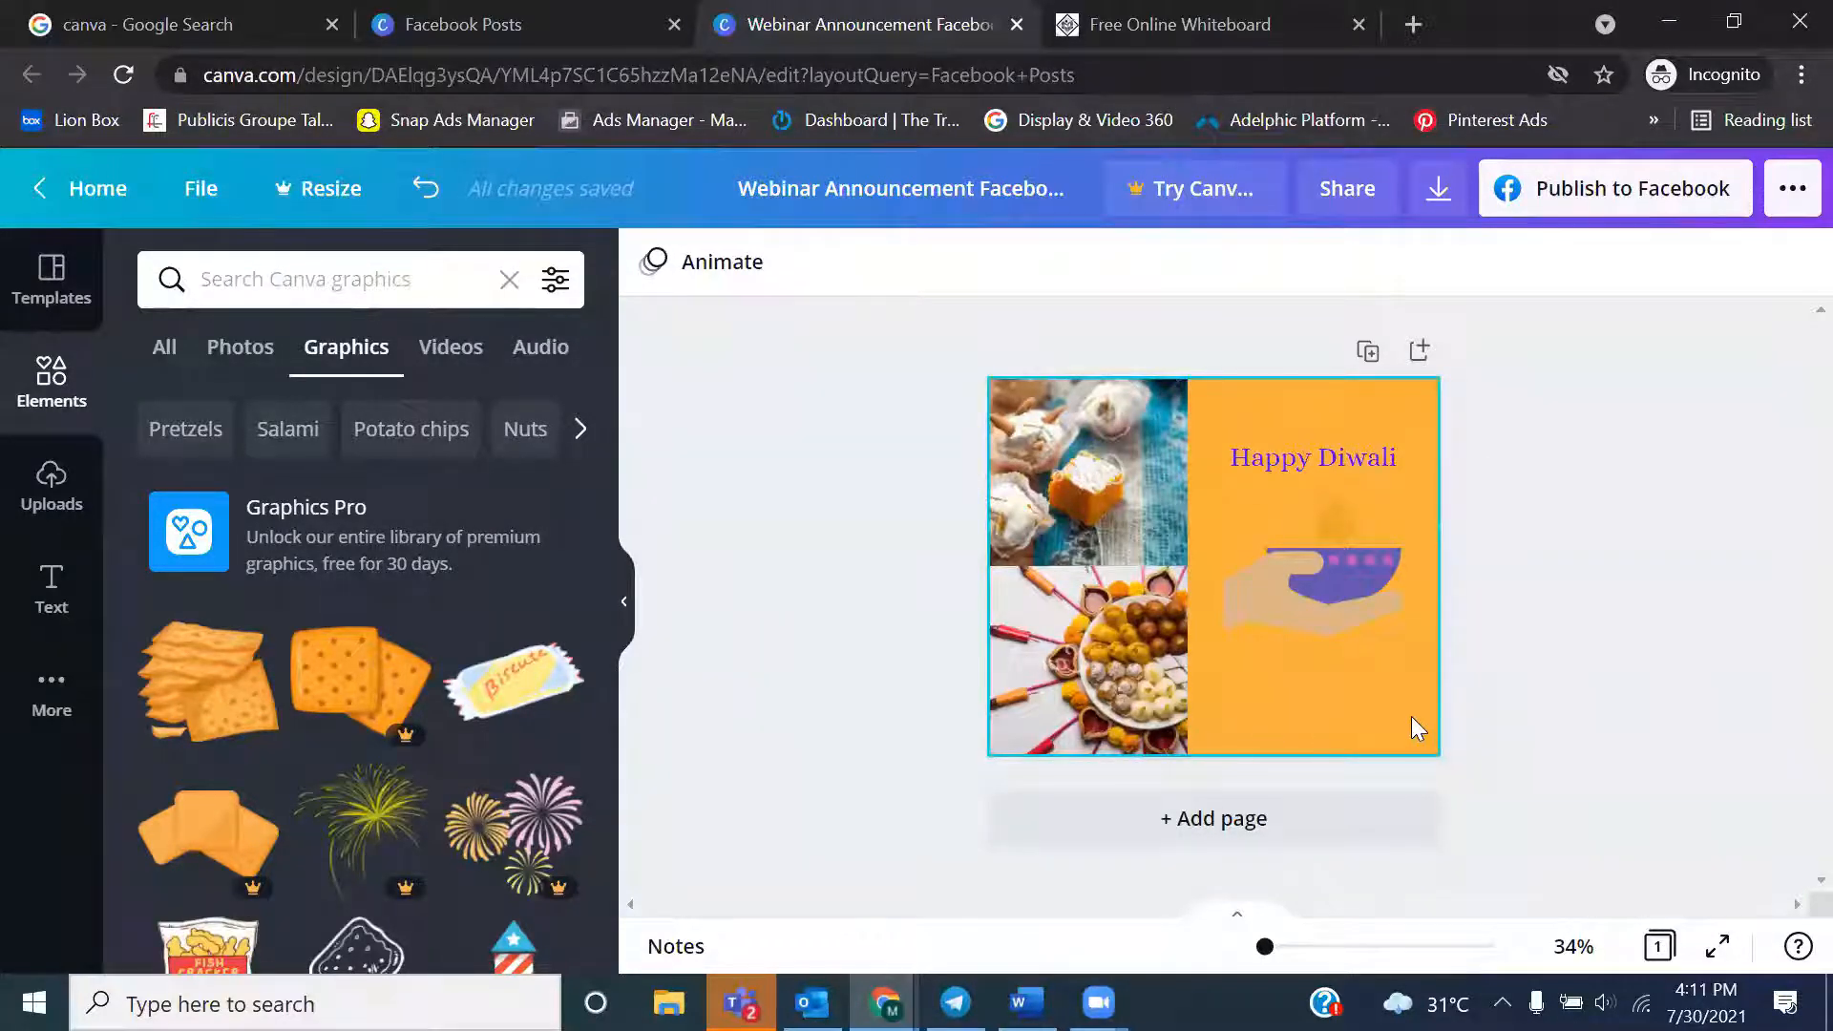
Try the Rise, Photo Flow and Tumble page animations on the post and settle on Photo Zoom
{"action": "left_click", "coordinate": [1382, 726]}
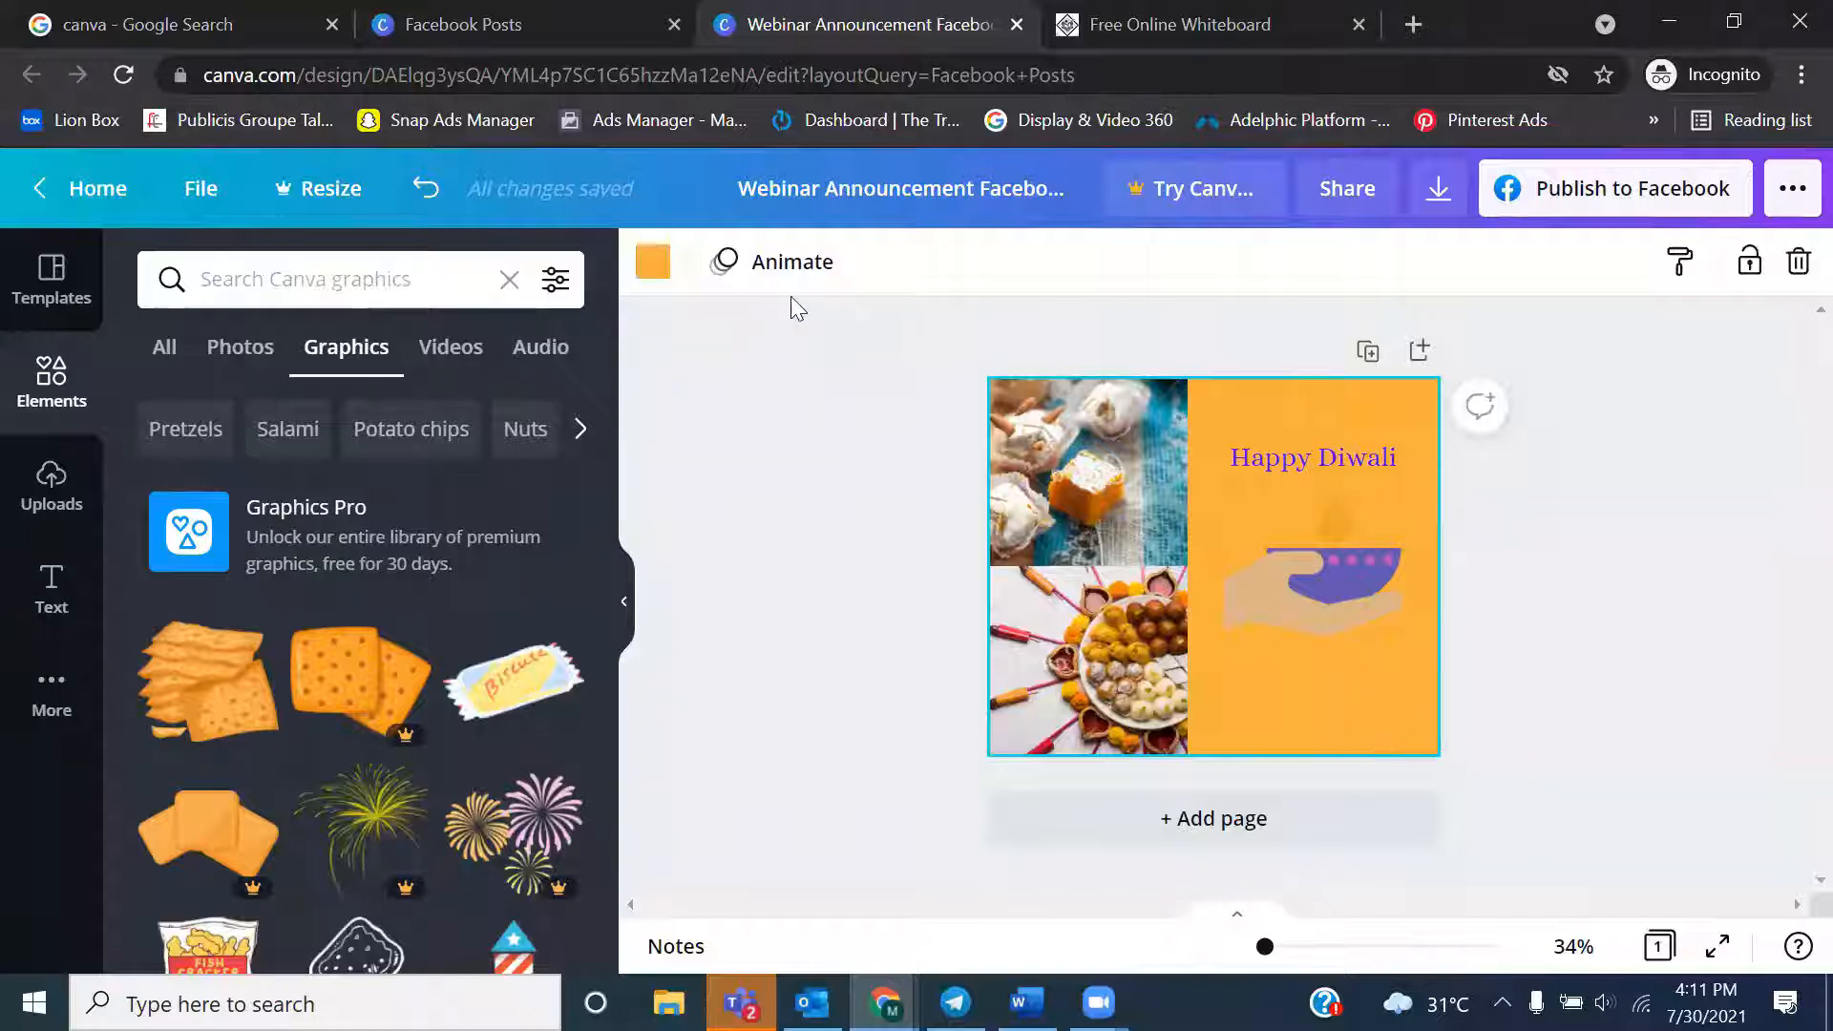
{"action": "left_click", "coordinate": [761, 259]}
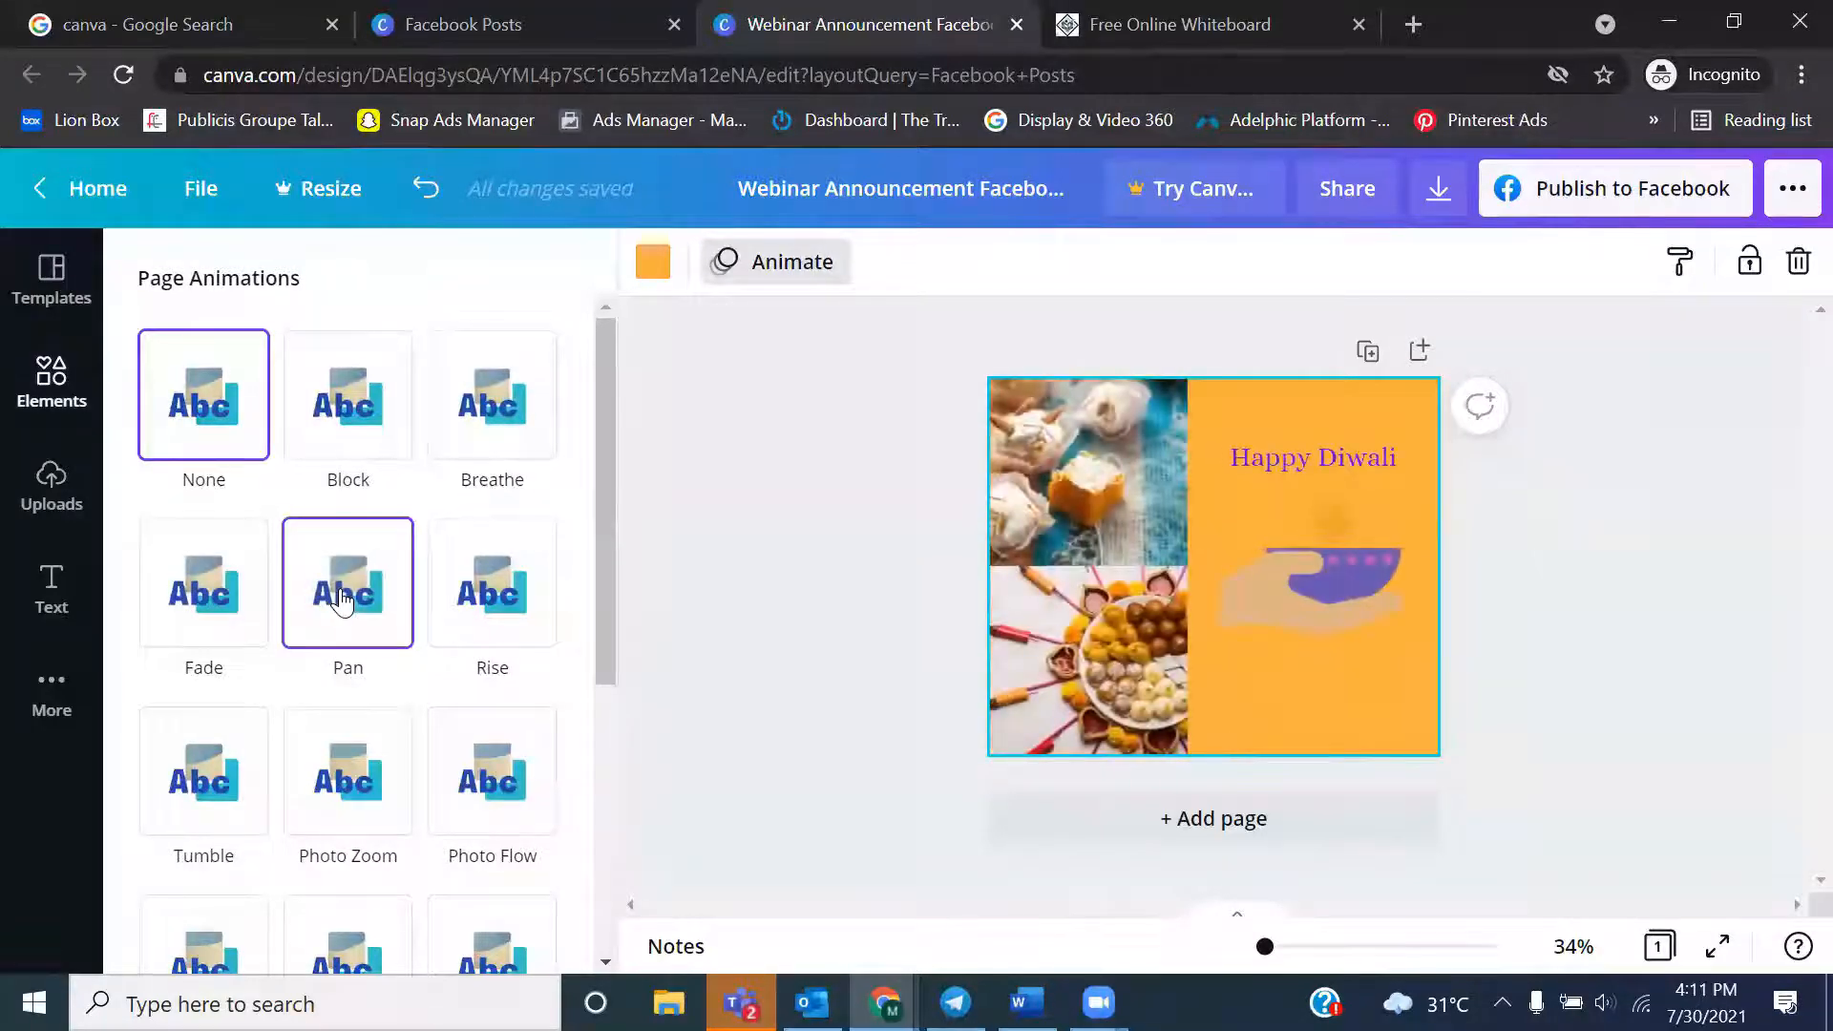
{"action": "left_click", "coordinate": [476, 573]}
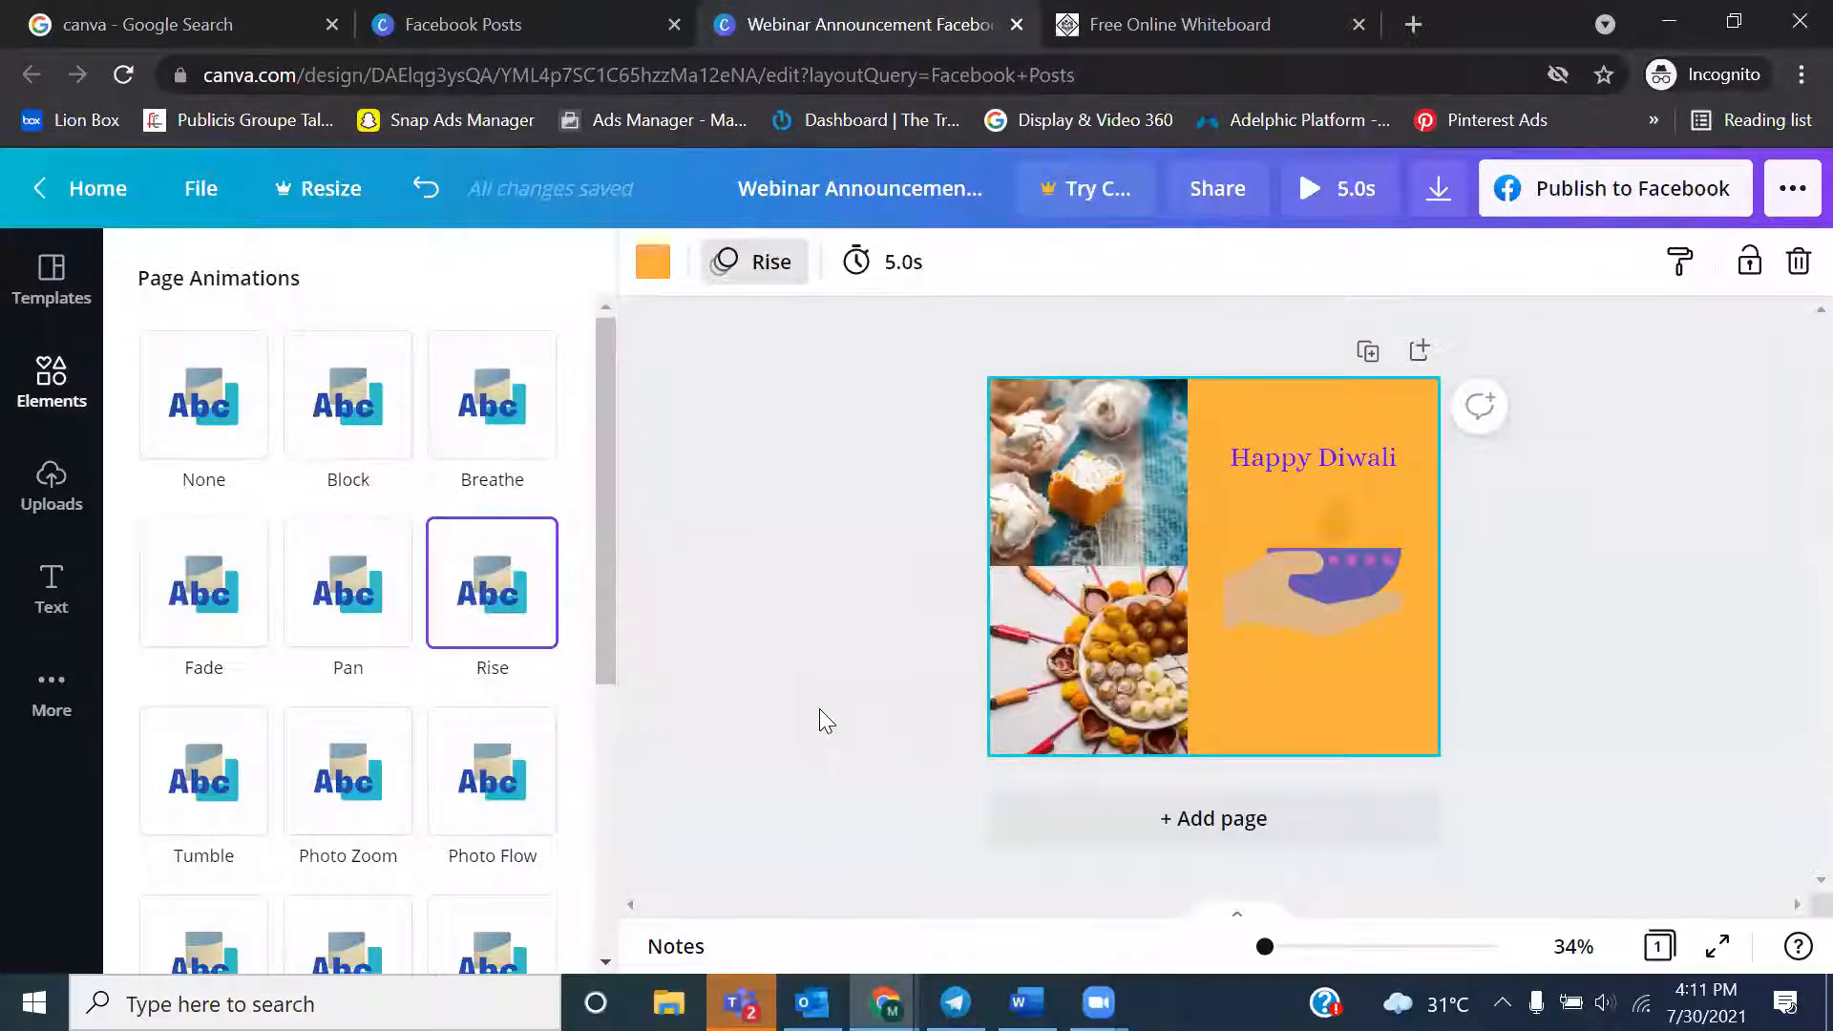
{"action": "left_click", "coordinate": [526, 793]}
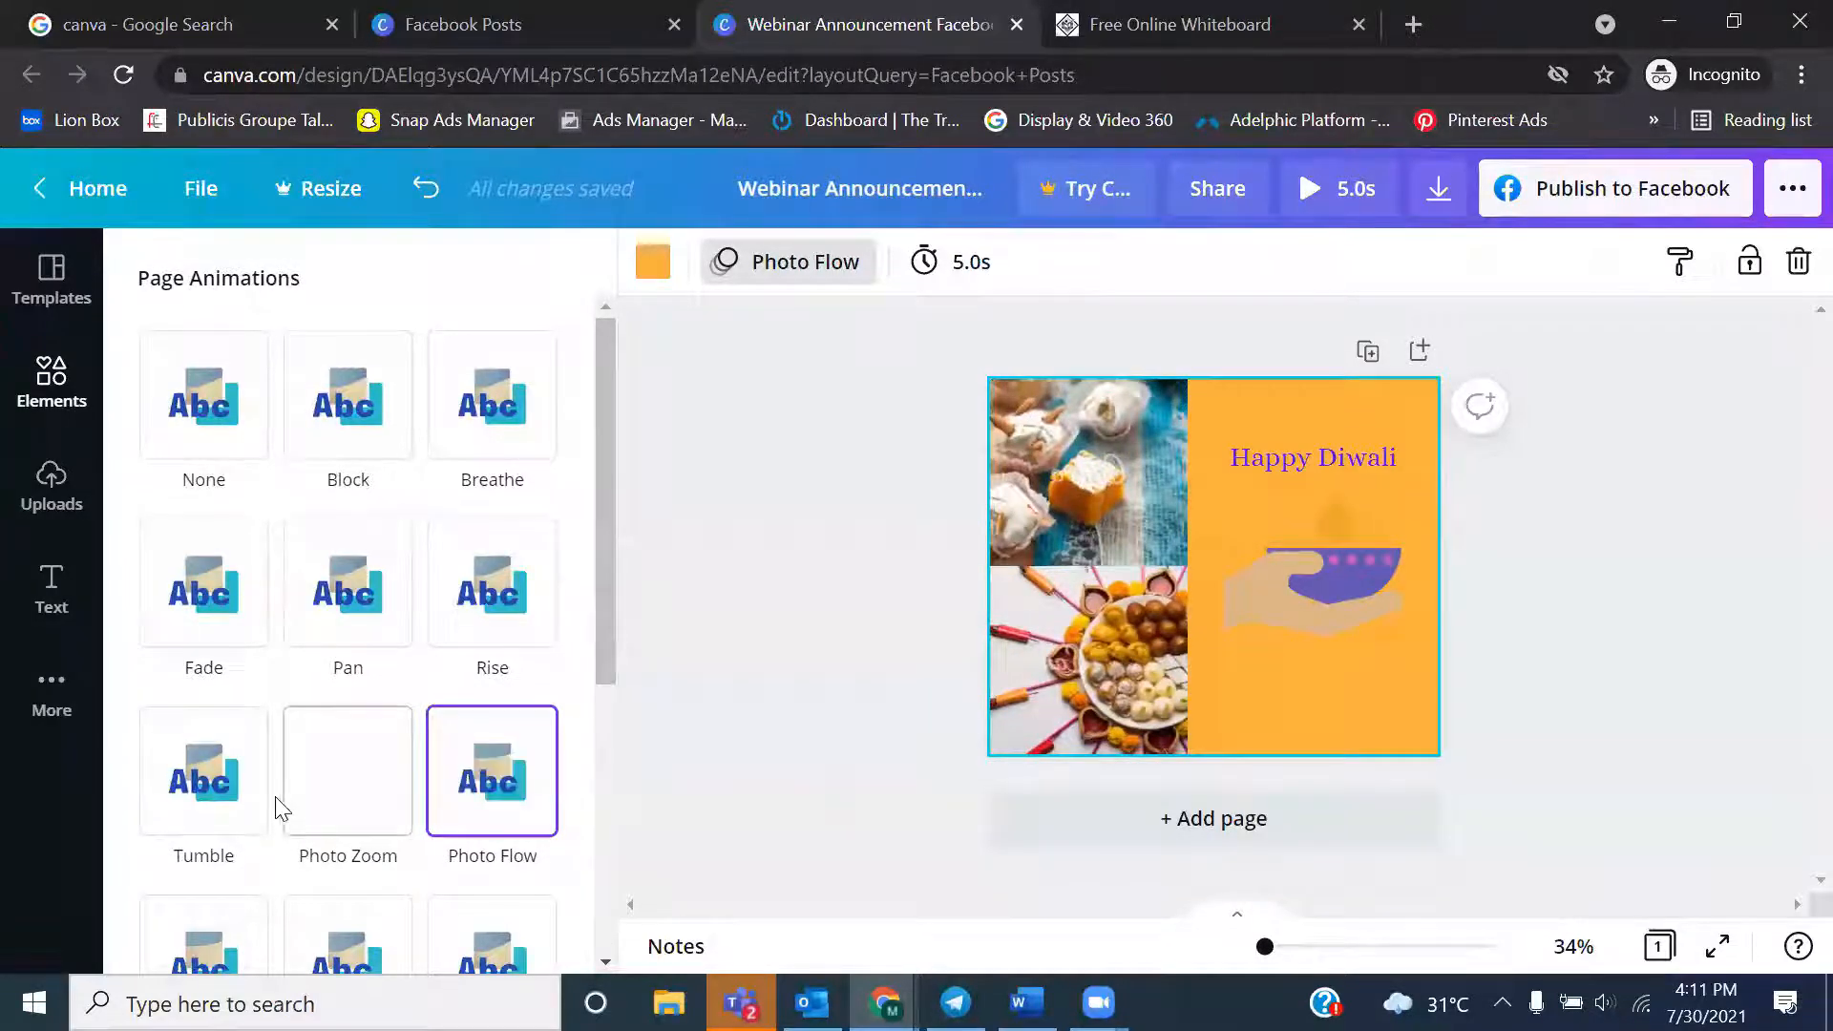
{"action": "left_click", "coordinate": [220, 797]}
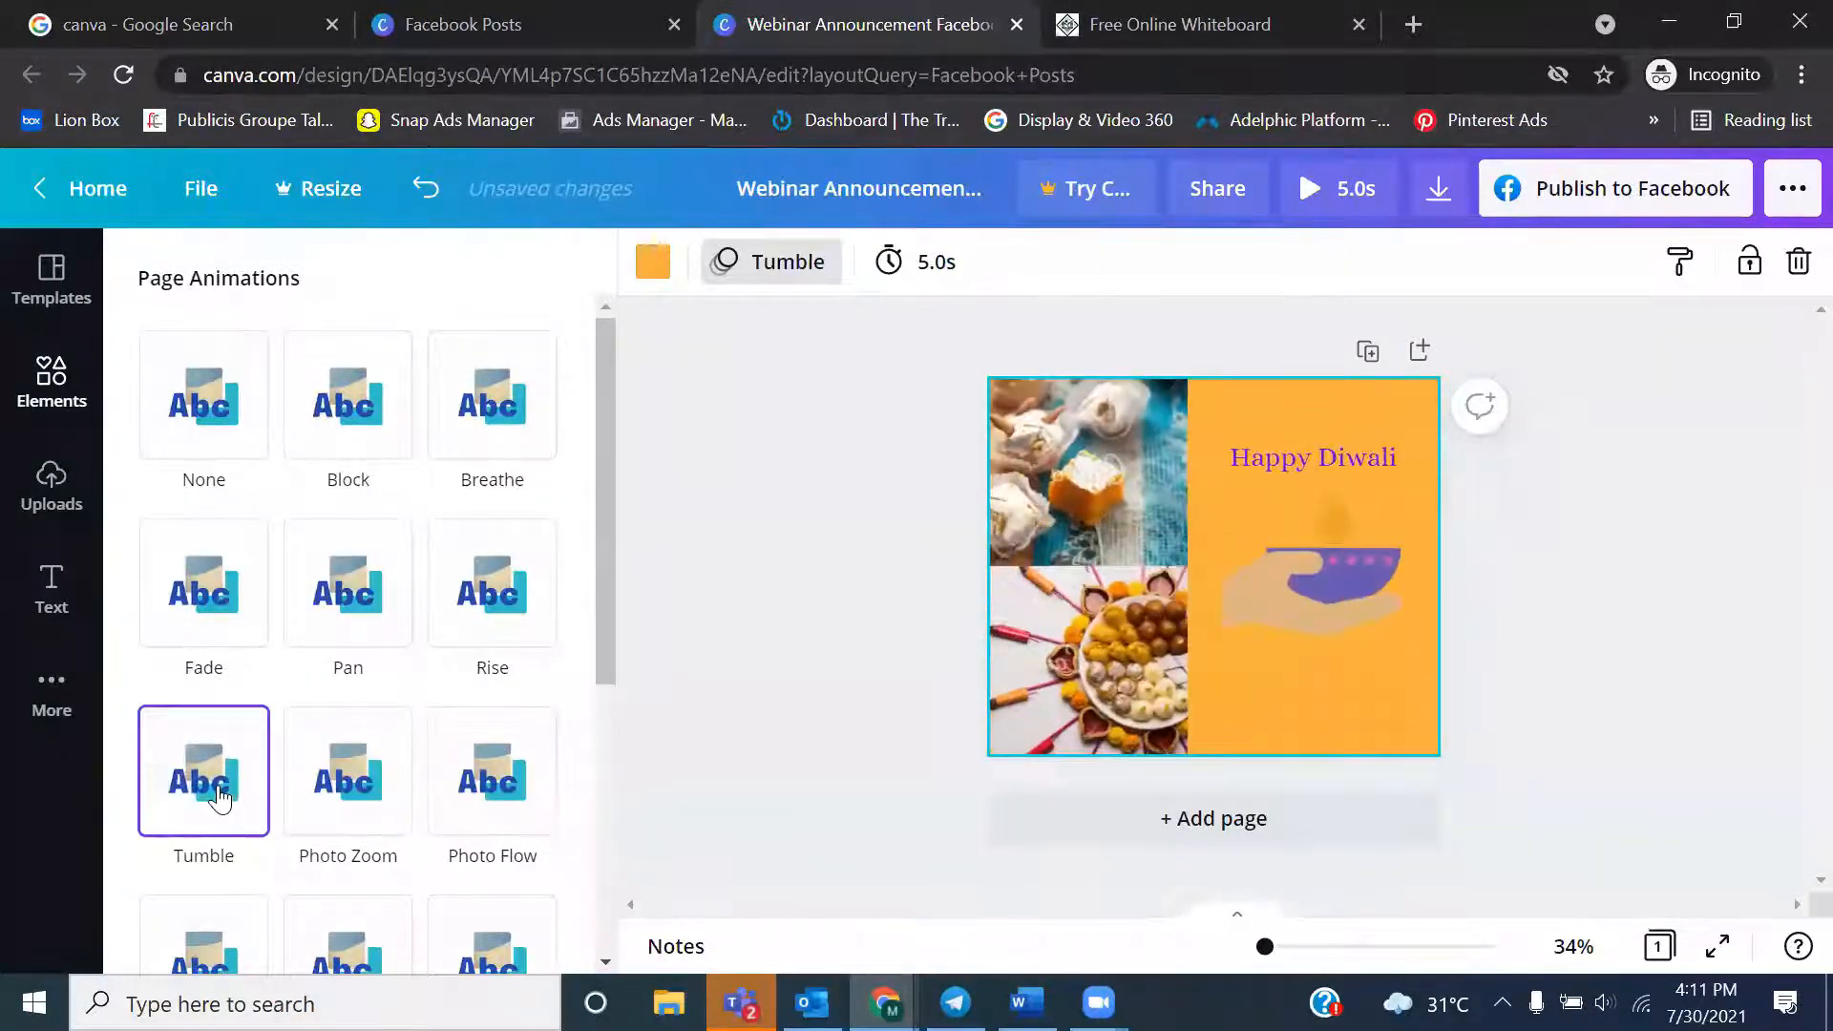
{"action": "left_click", "coordinate": [377, 799]}
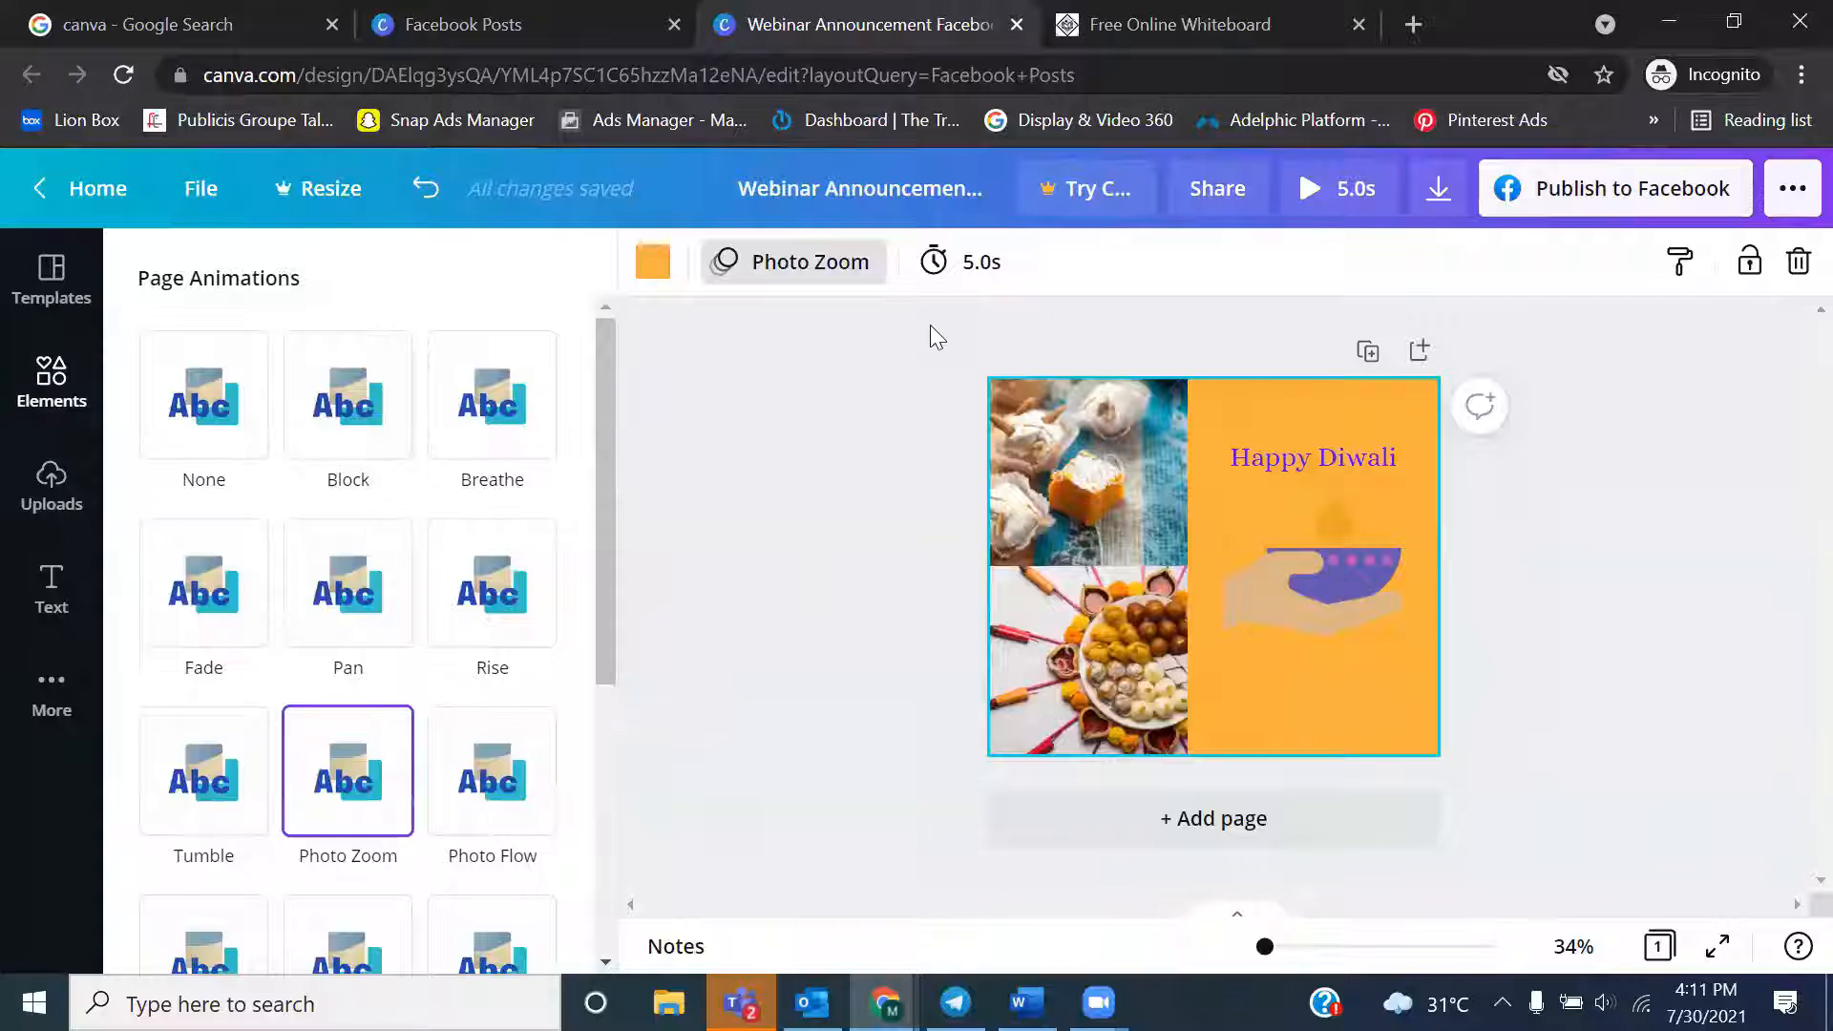
Try a page timing of 8.0 s for the animated post and finally set it to 5.5 s
{"action": "left_click", "coordinate": [978, 277]}
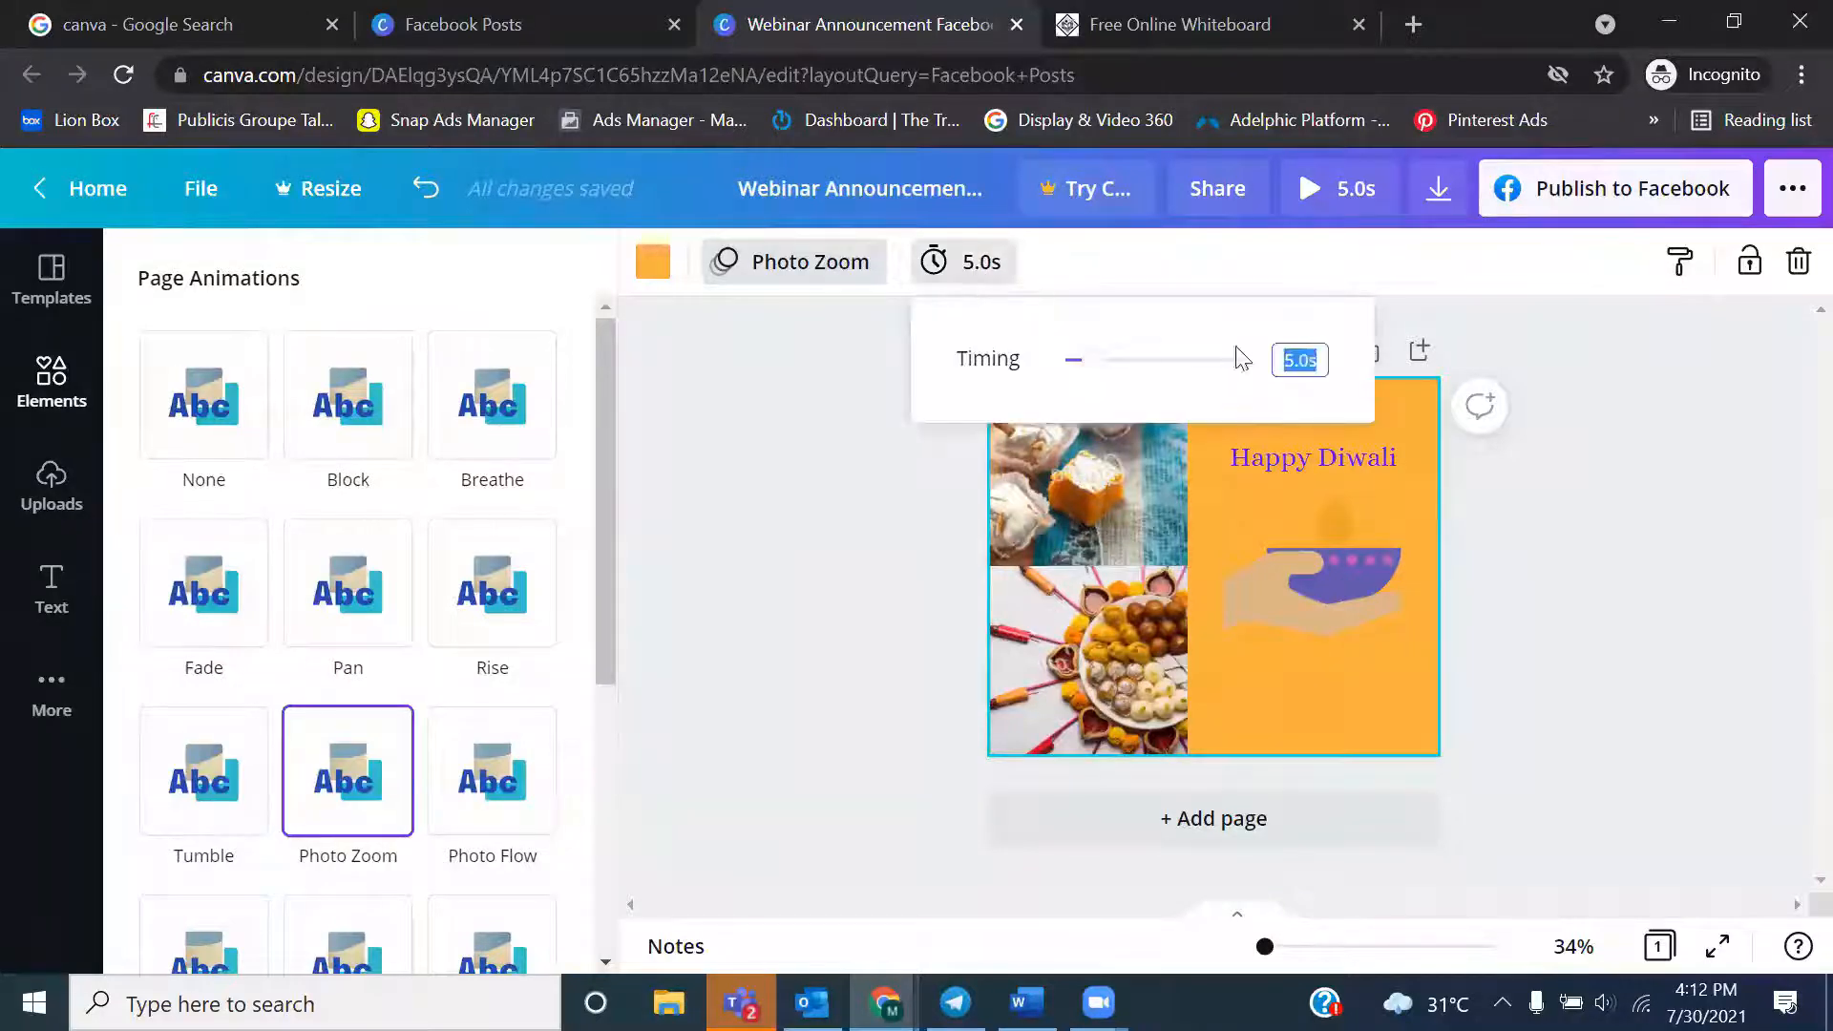
{"action": "mouse_move", "coordinate": [1096, 370]}
{"action": "left_mouse_down"}
{"action": "mouse_move", "coordinate": [1275, 366]}
{"action": "mouse_move", "coordinate": [1112, 366]}
{"action": "left_mouse_up"}
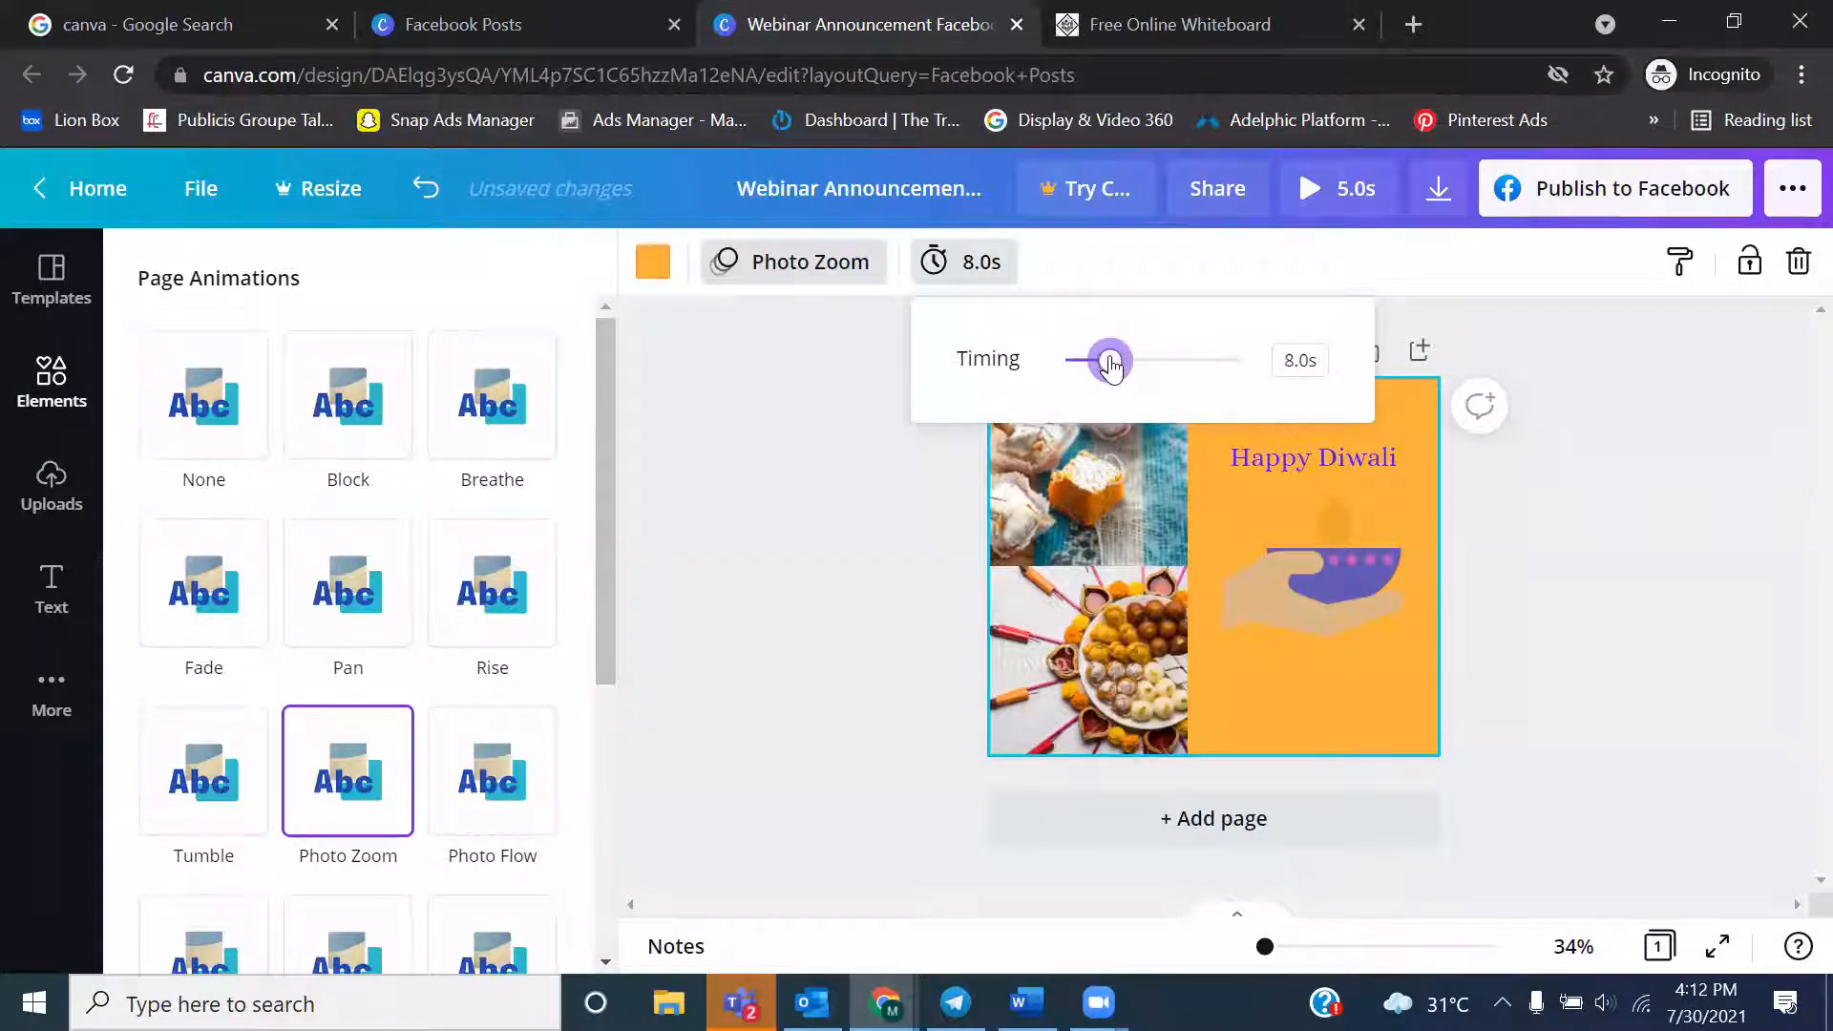
{"action": "left_click", "coordinate": [863, 527]}
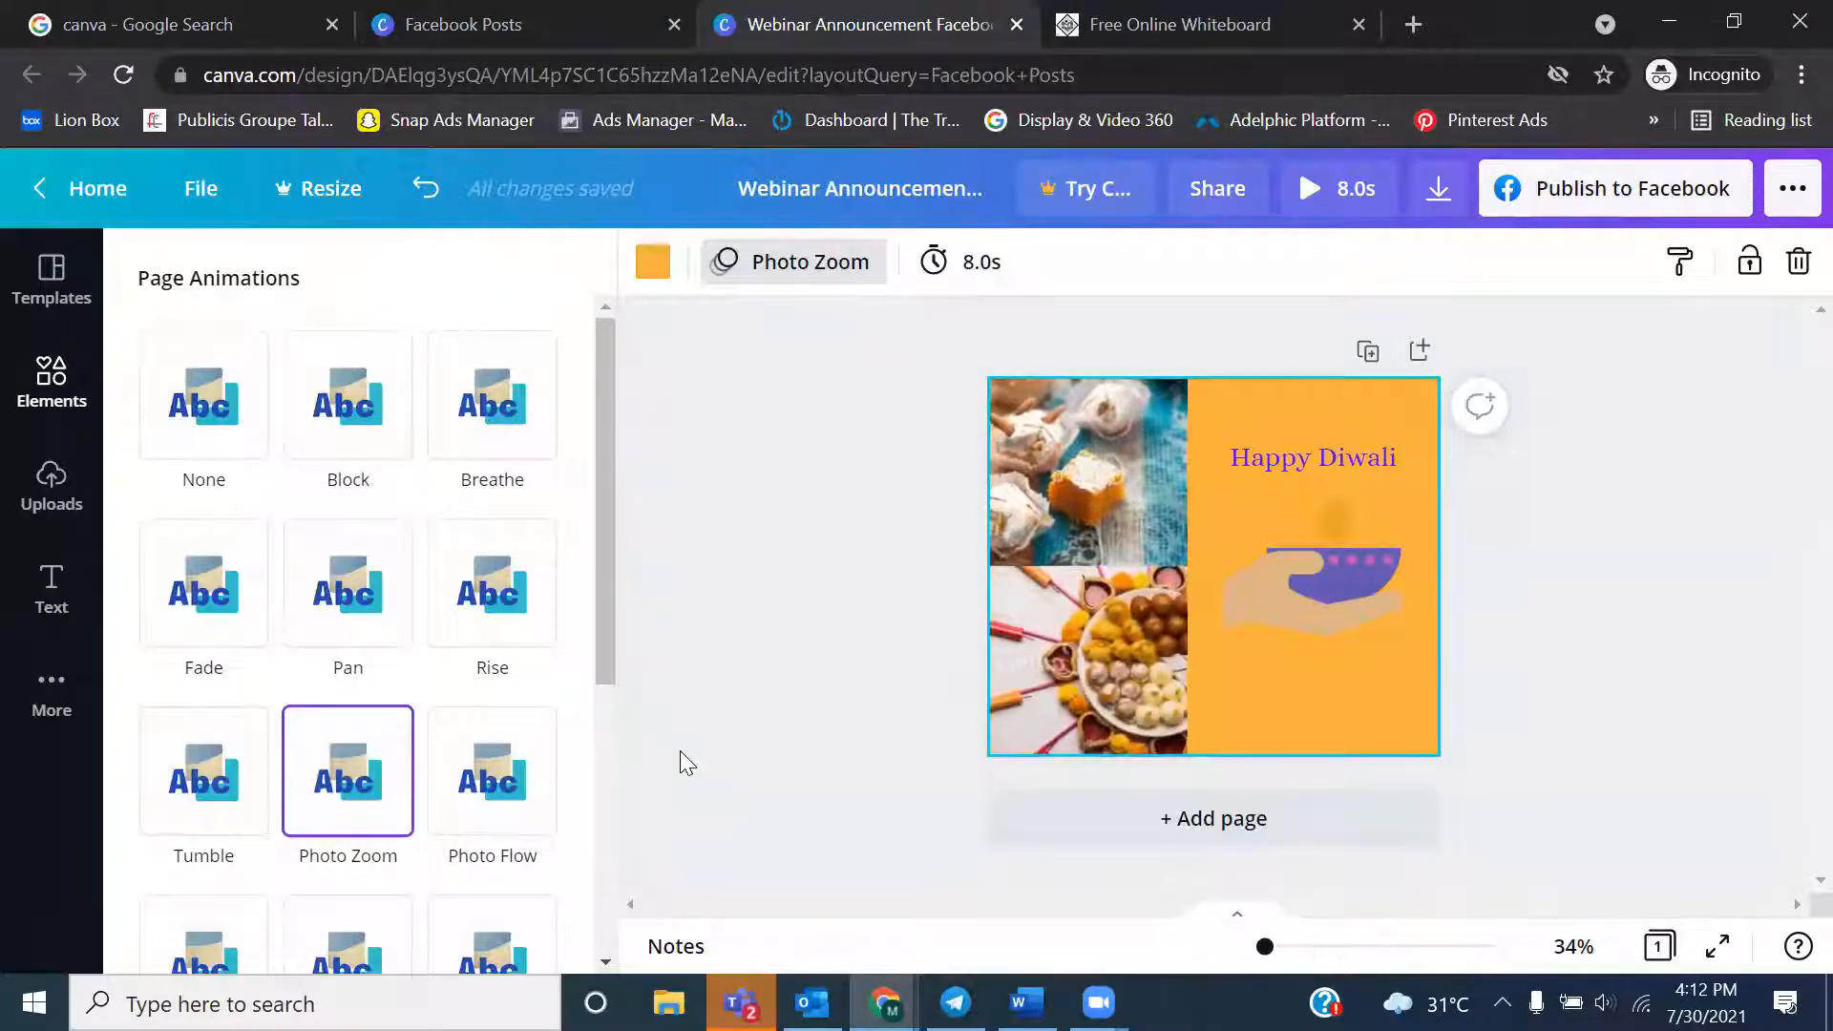
{"action": "left_click", "coordinate": [981, 286]}
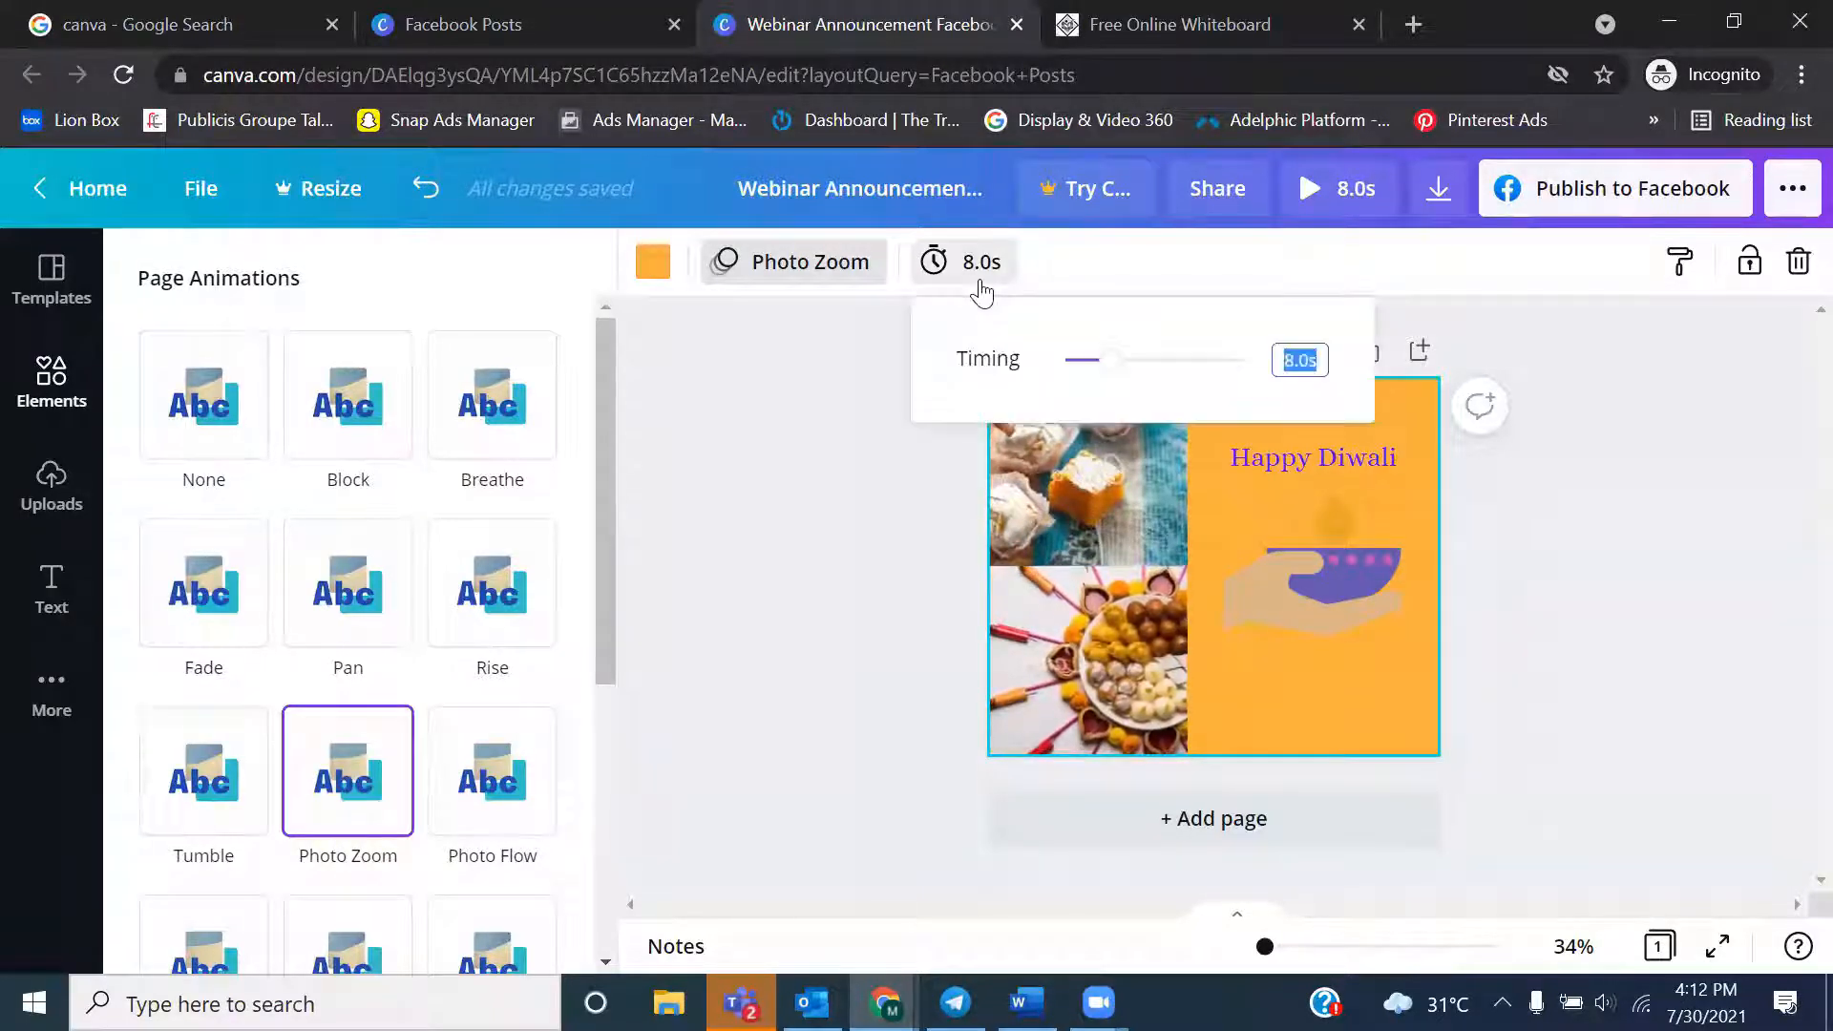
{"action": "left_click_drag", "start_coordinate": [1108, 373], "coordinate": [1091, 371]}
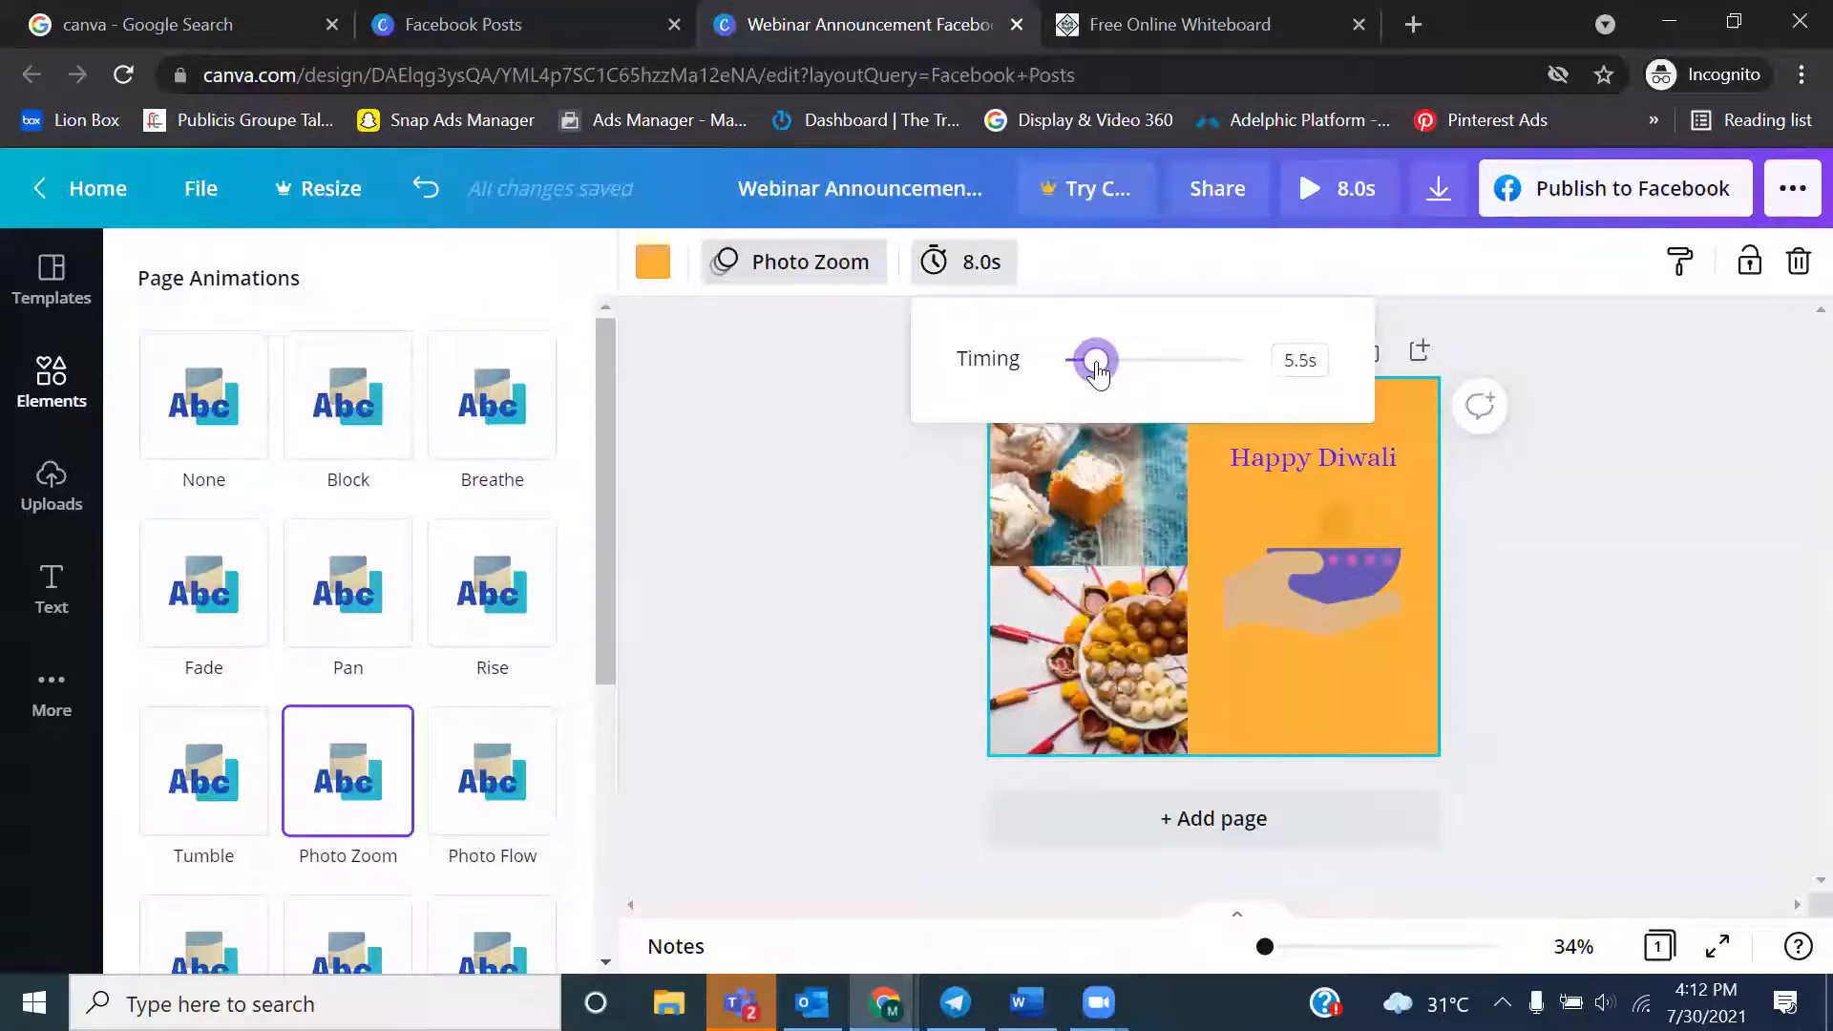
{"action": "left_click", "coordinate": [911, 504]}
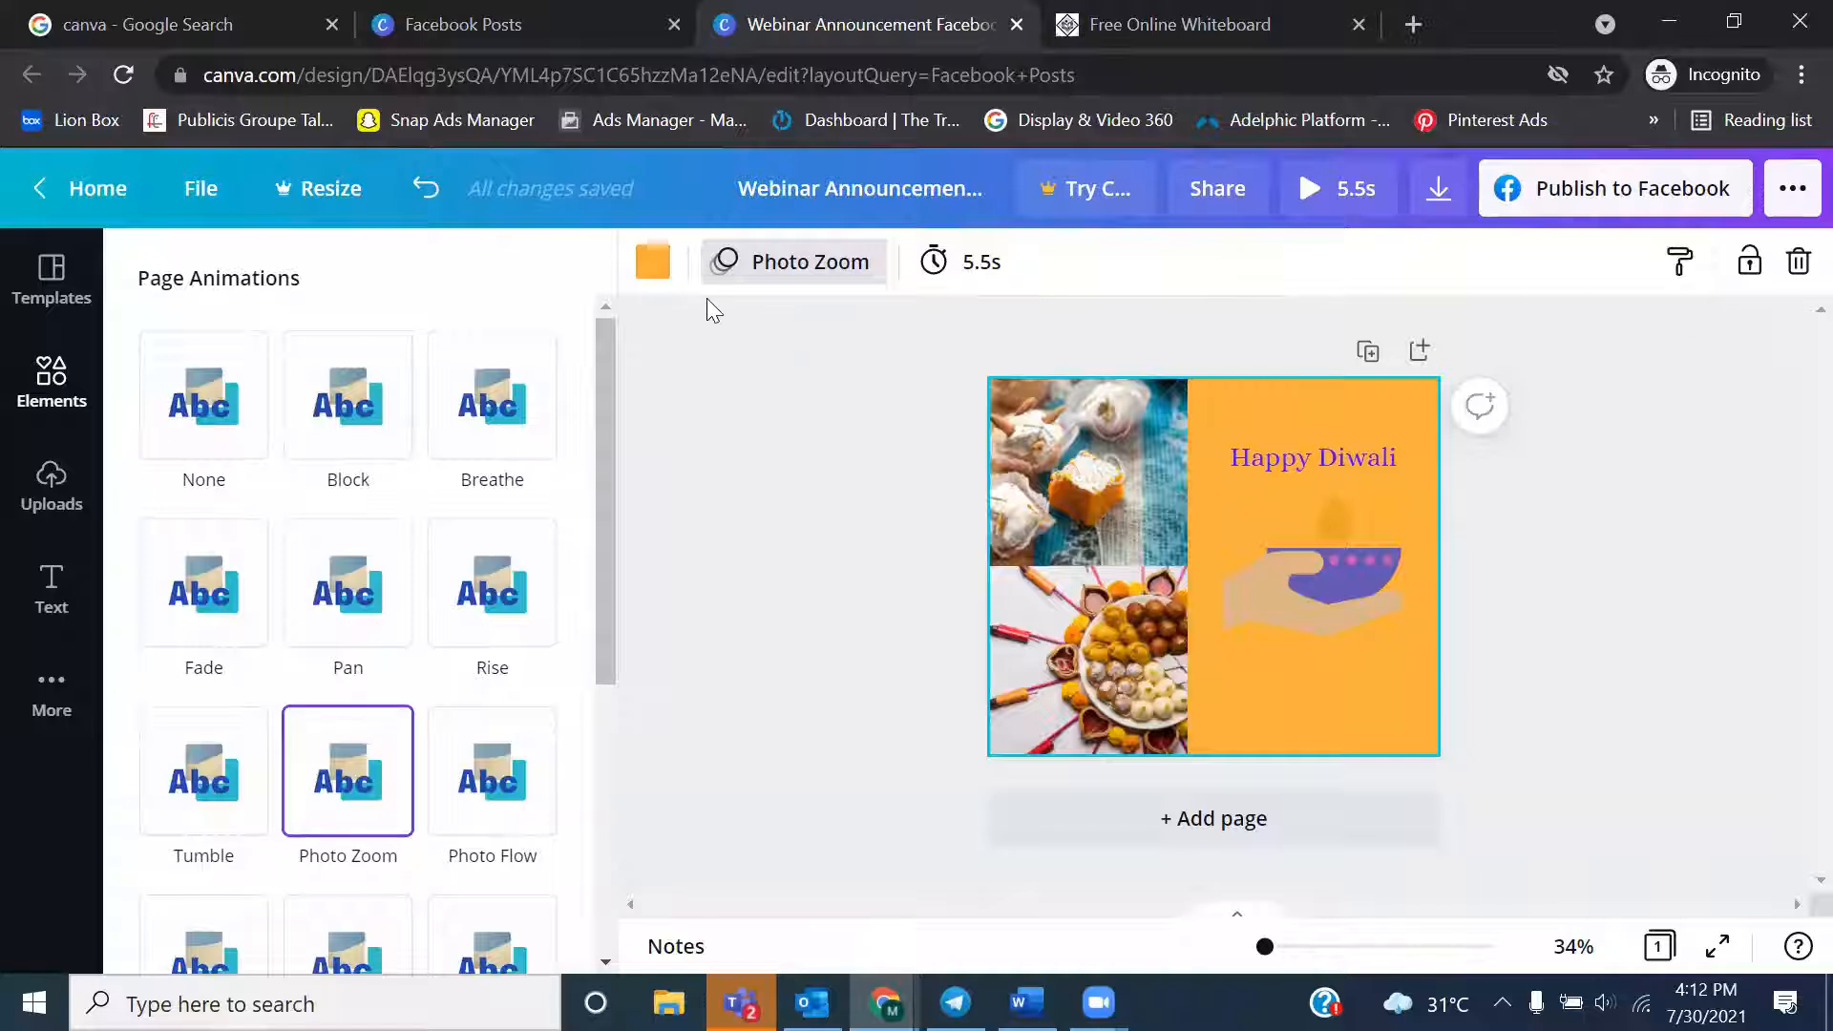
Format the "Happy Diwali" heading as a bulleted list
{"action": "left_click", "coordinate": [1329, 470]}
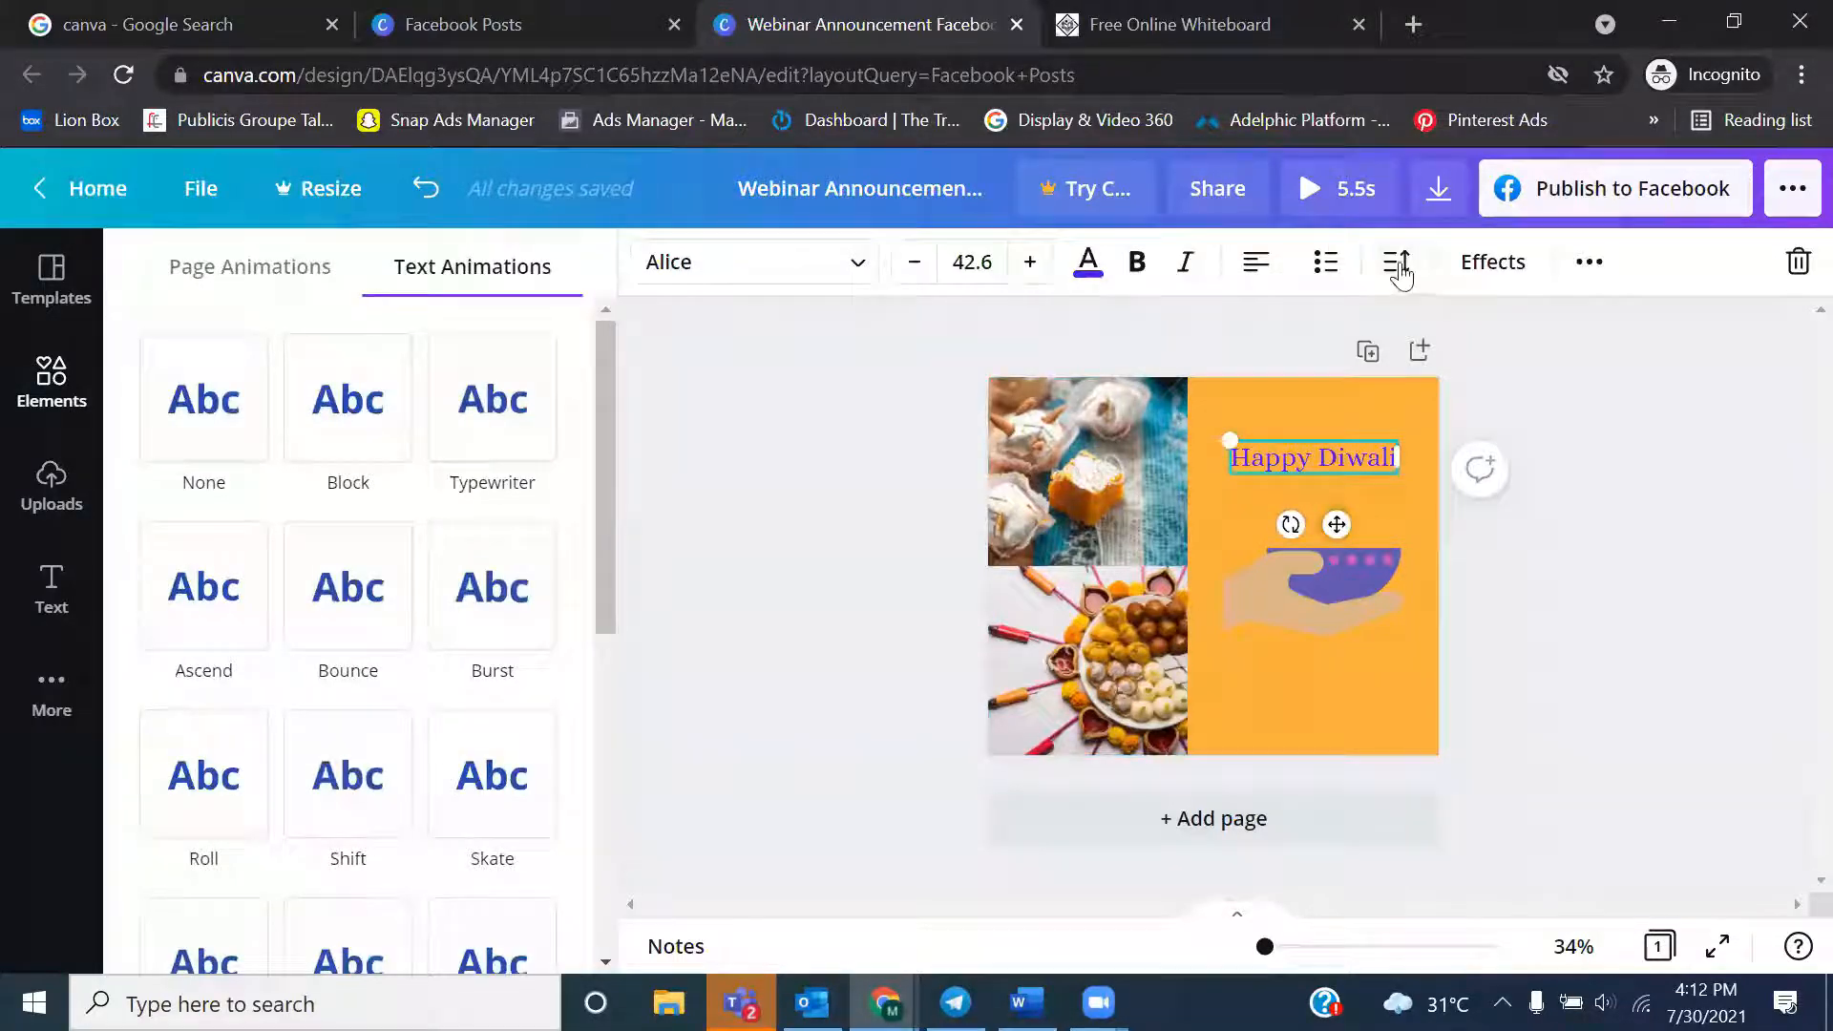
{"action": "left_click", "coordinate": [1336, 279]}
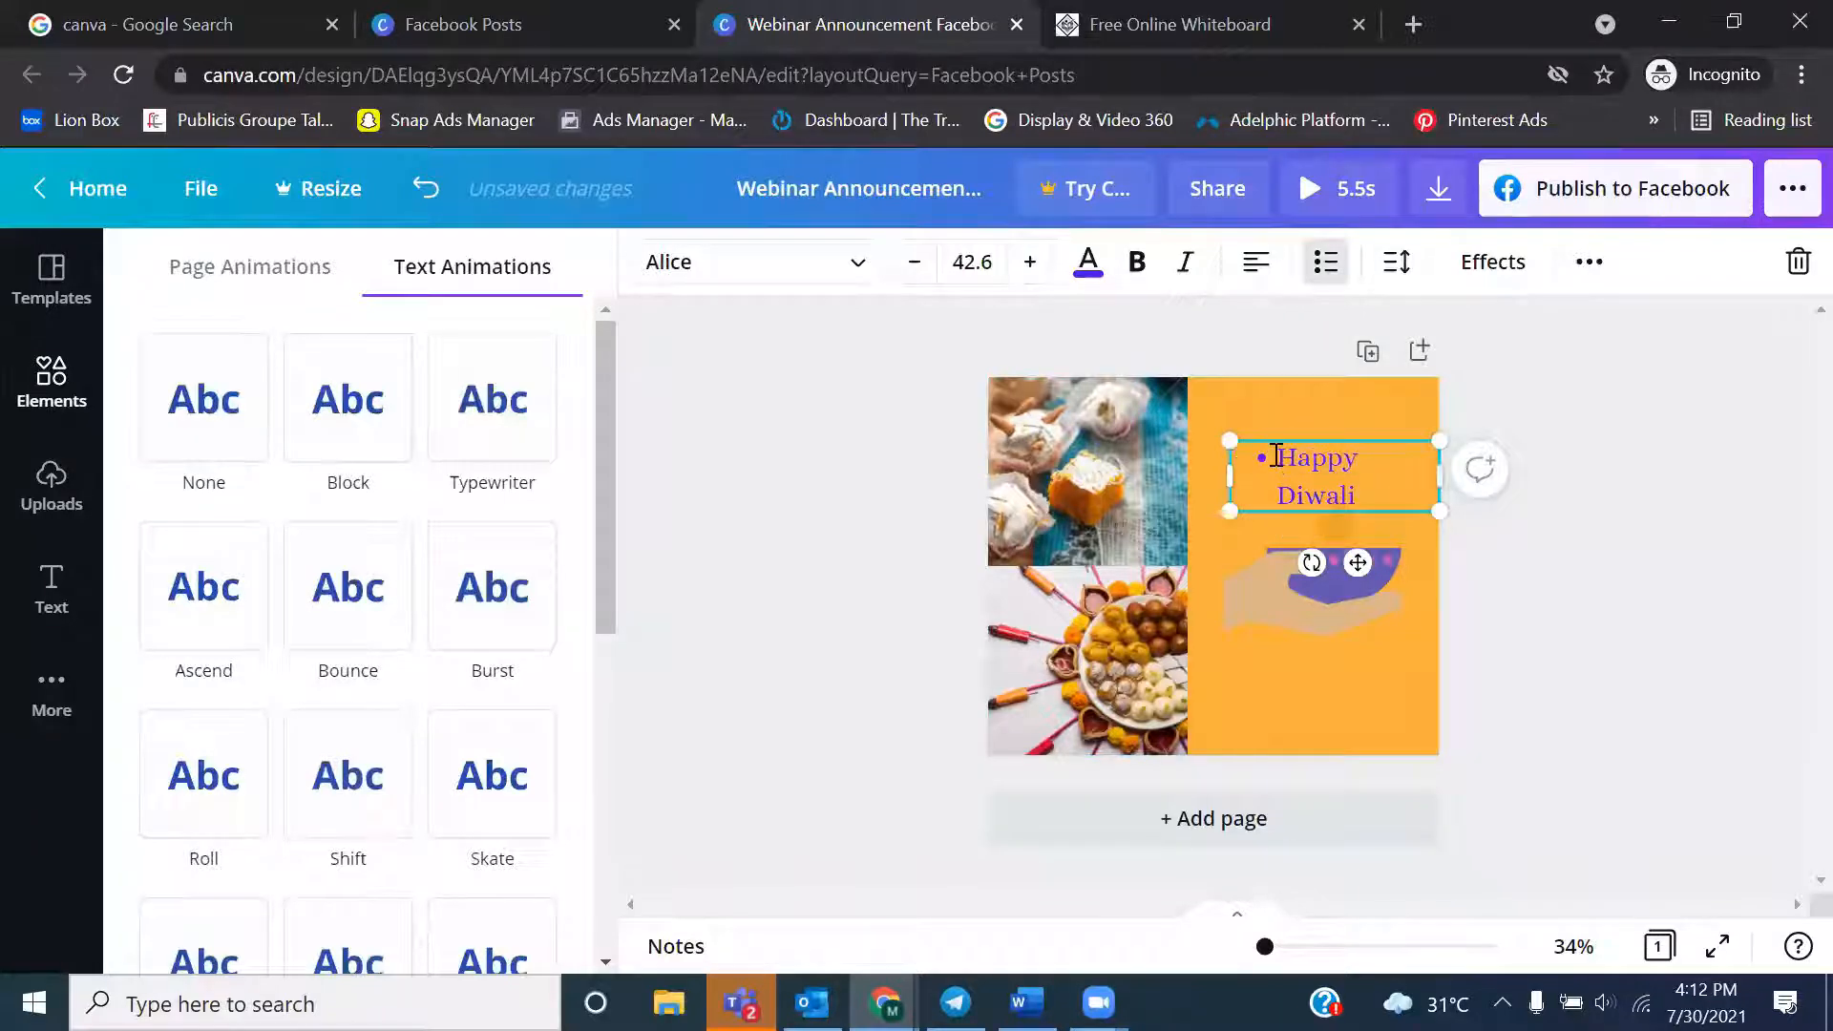
Remove the bullet from the "Happy Diwali" heading and check its letter and line spacing options
{"action": "key", "text": "BackSpace"}
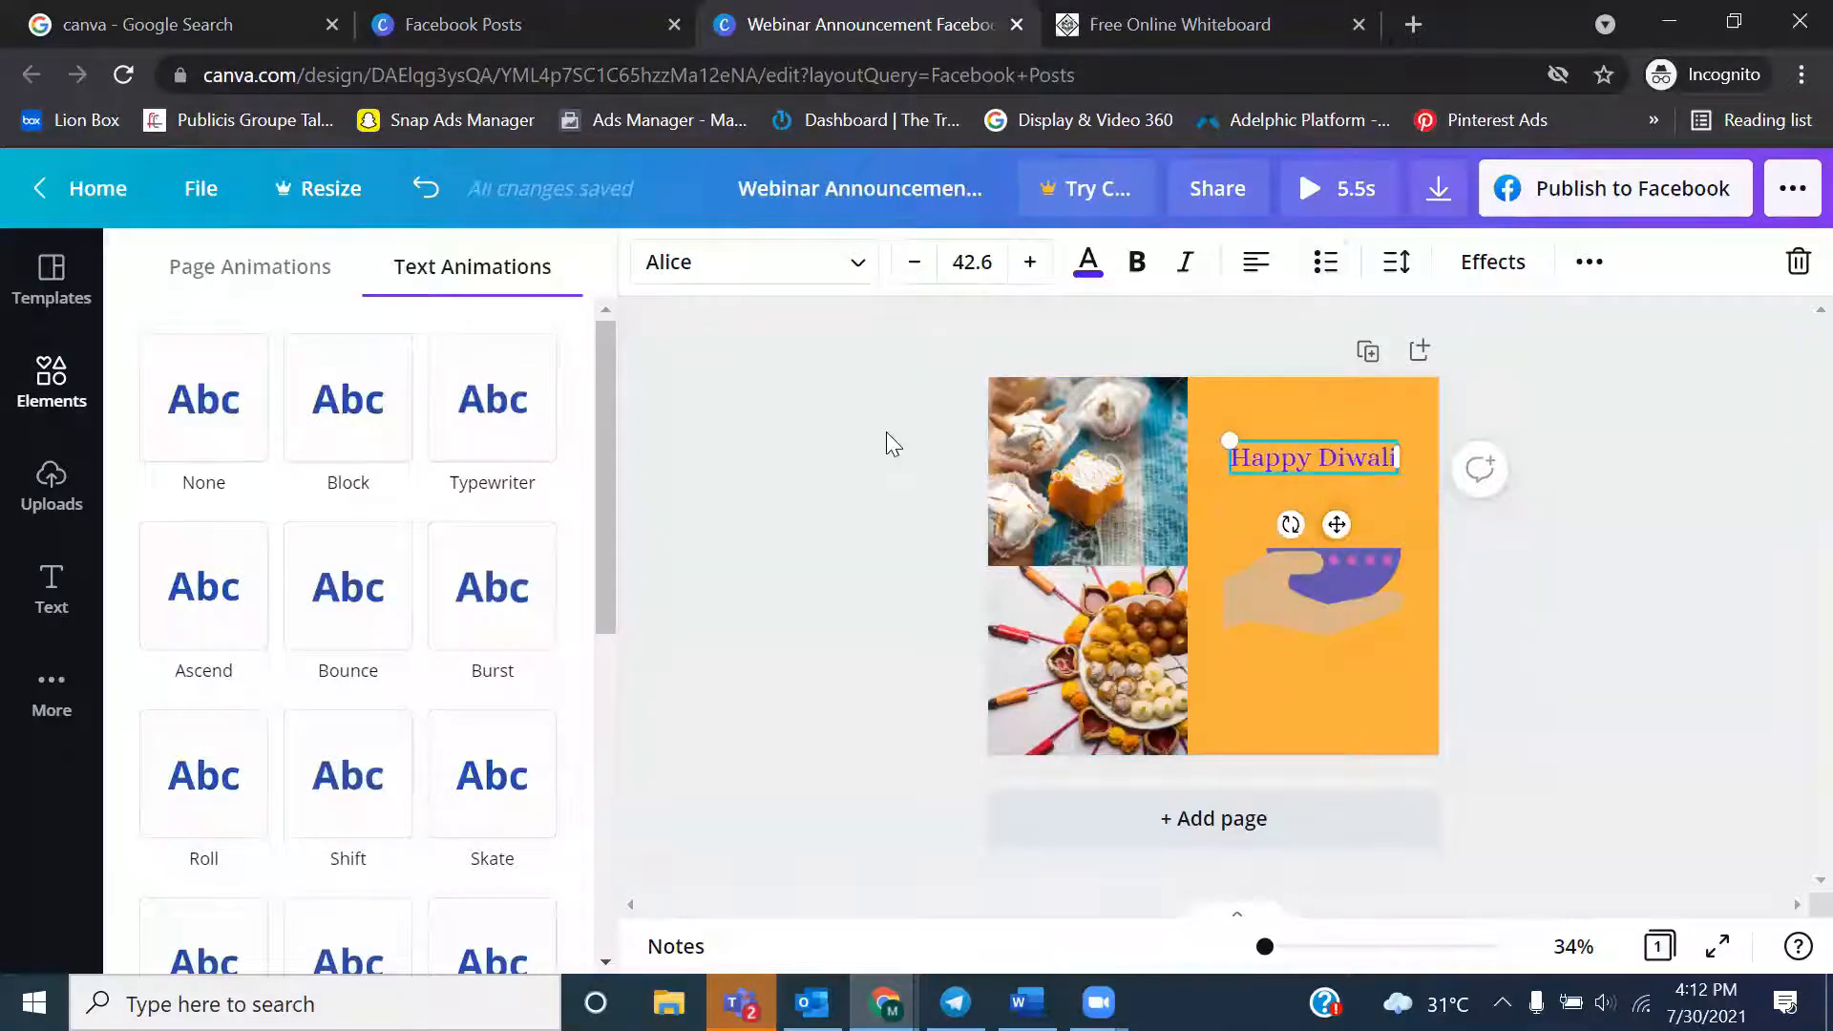
{"action": "left_click", "coordinate": [887, 433]}
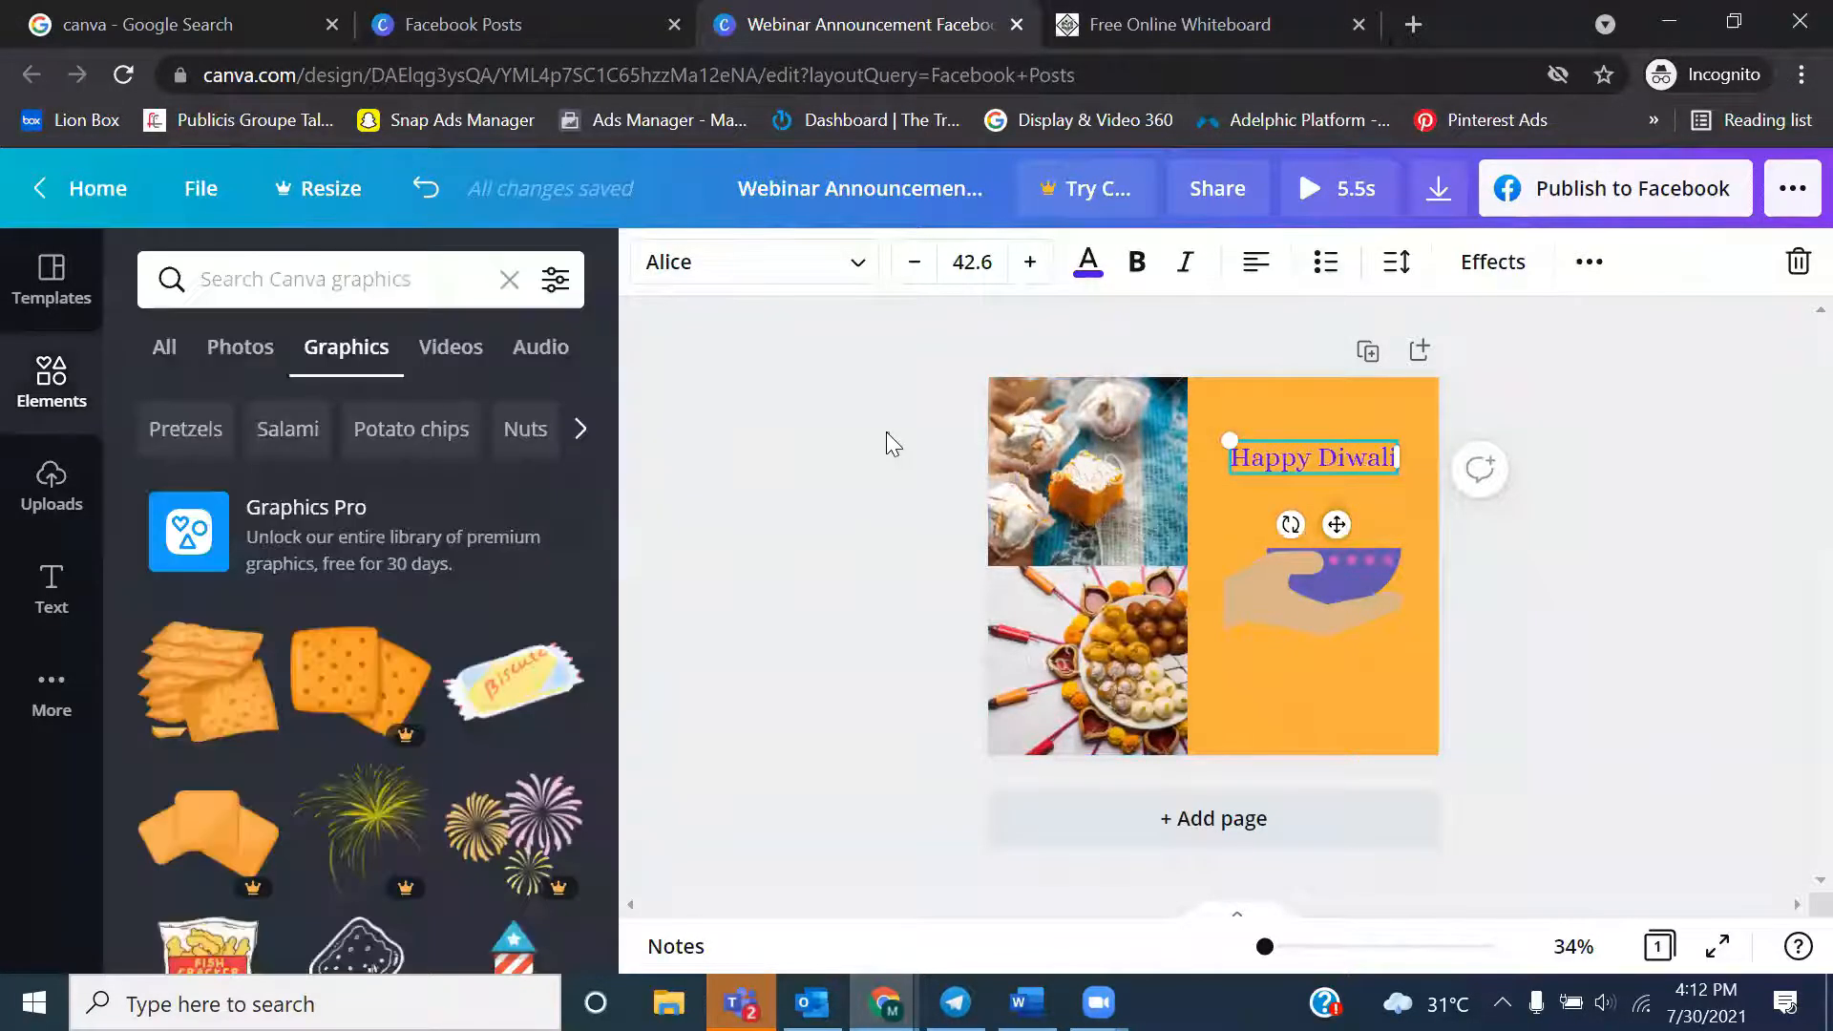
{"action": "left_click", "coordinate": [1397, 273]}
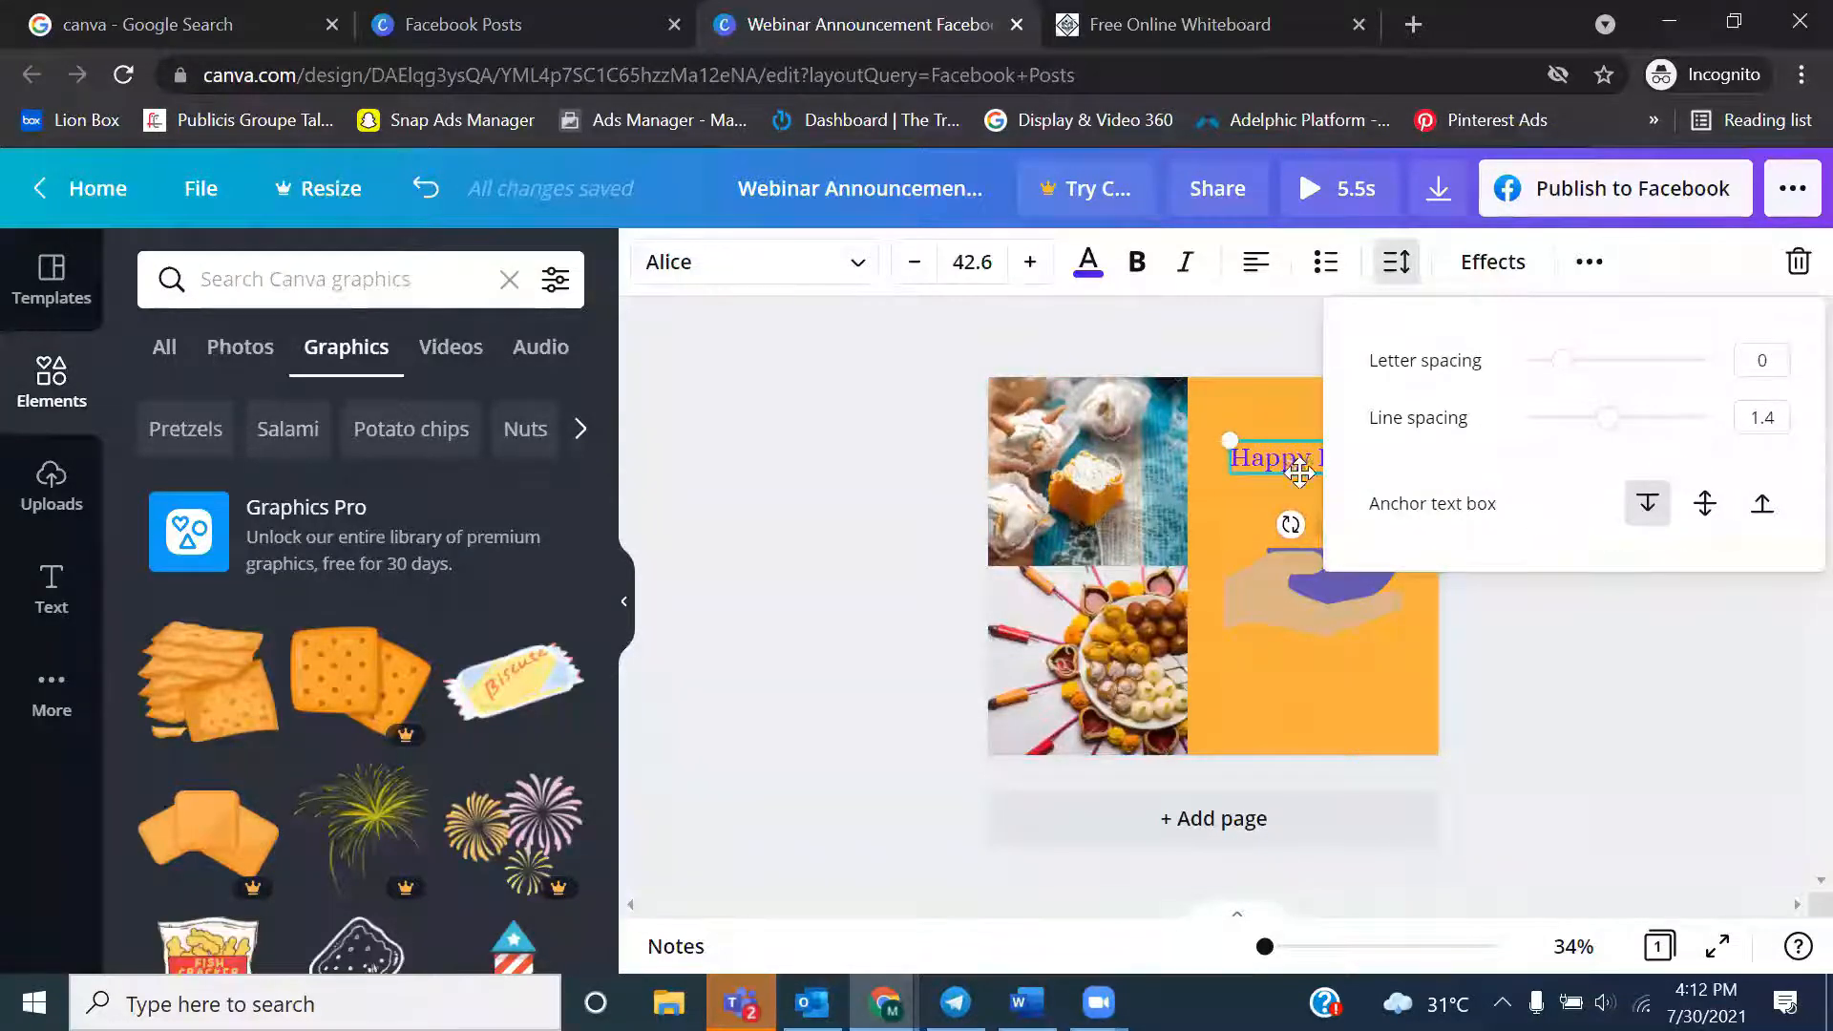
{"action": "left_click", "coordinate": [1237, 401]}
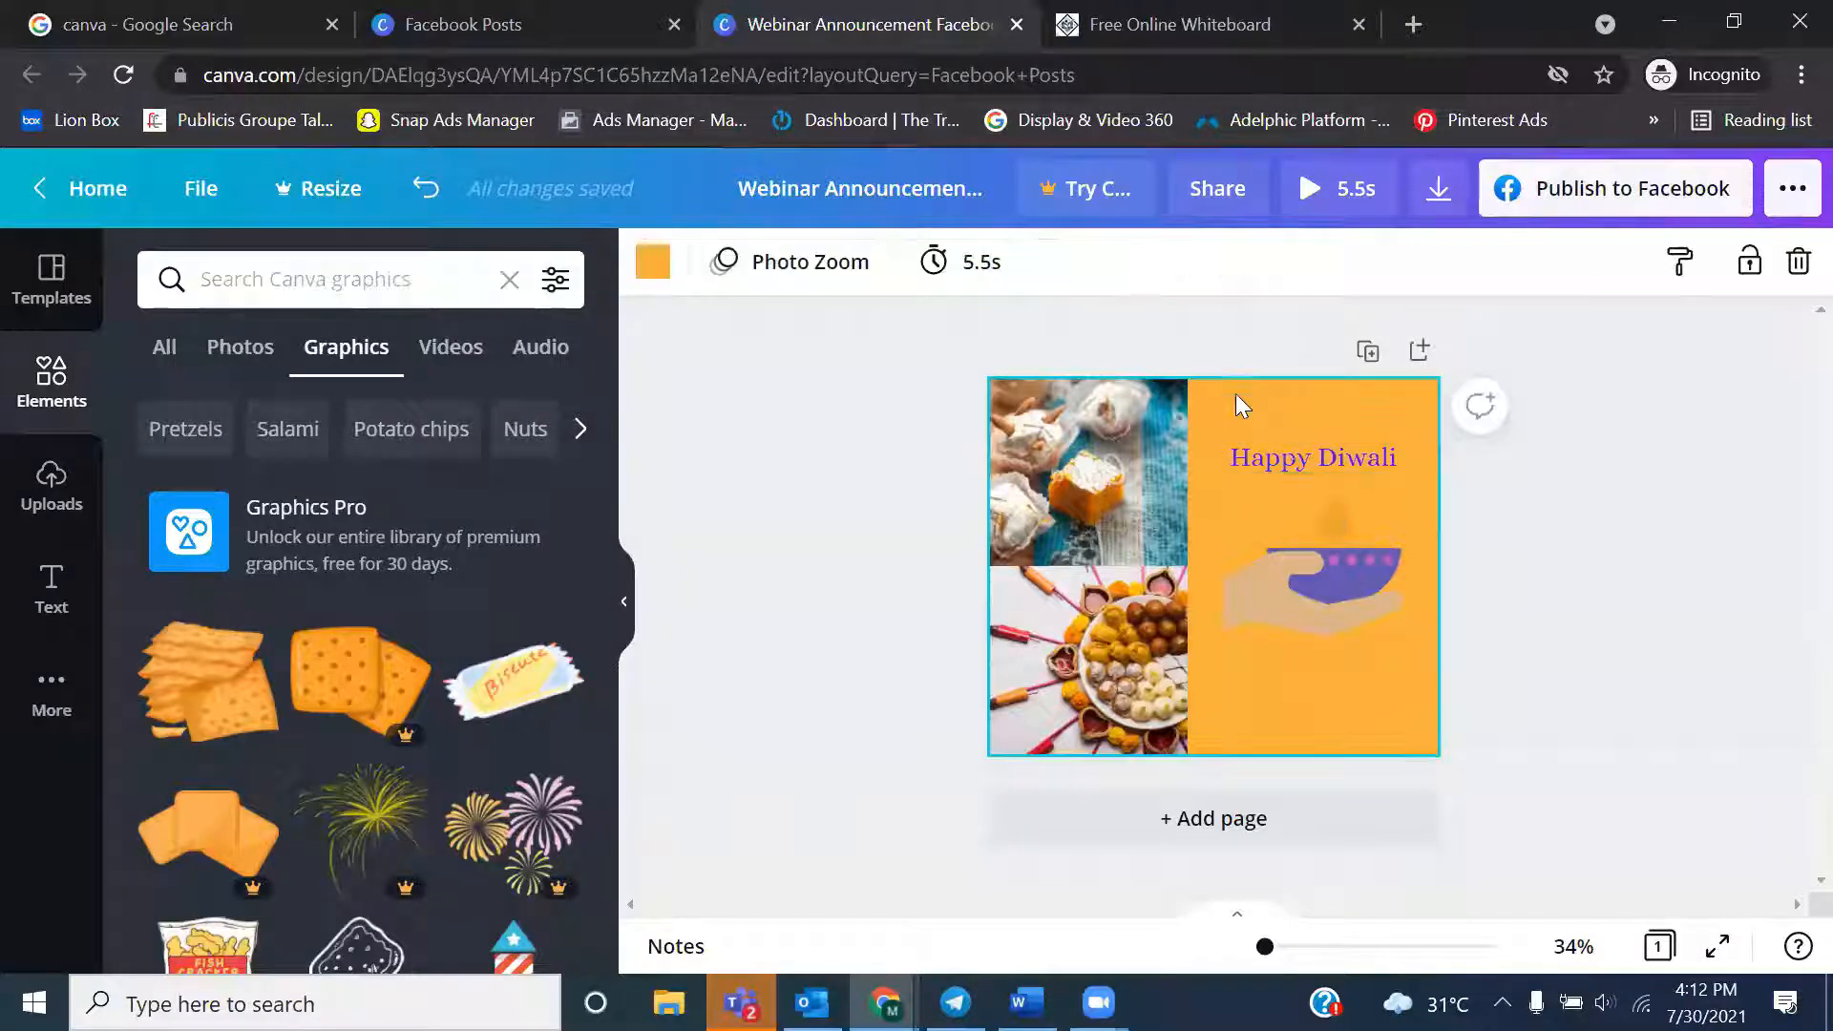
{"action": "left_click", "coordinate": [1283, 466]}
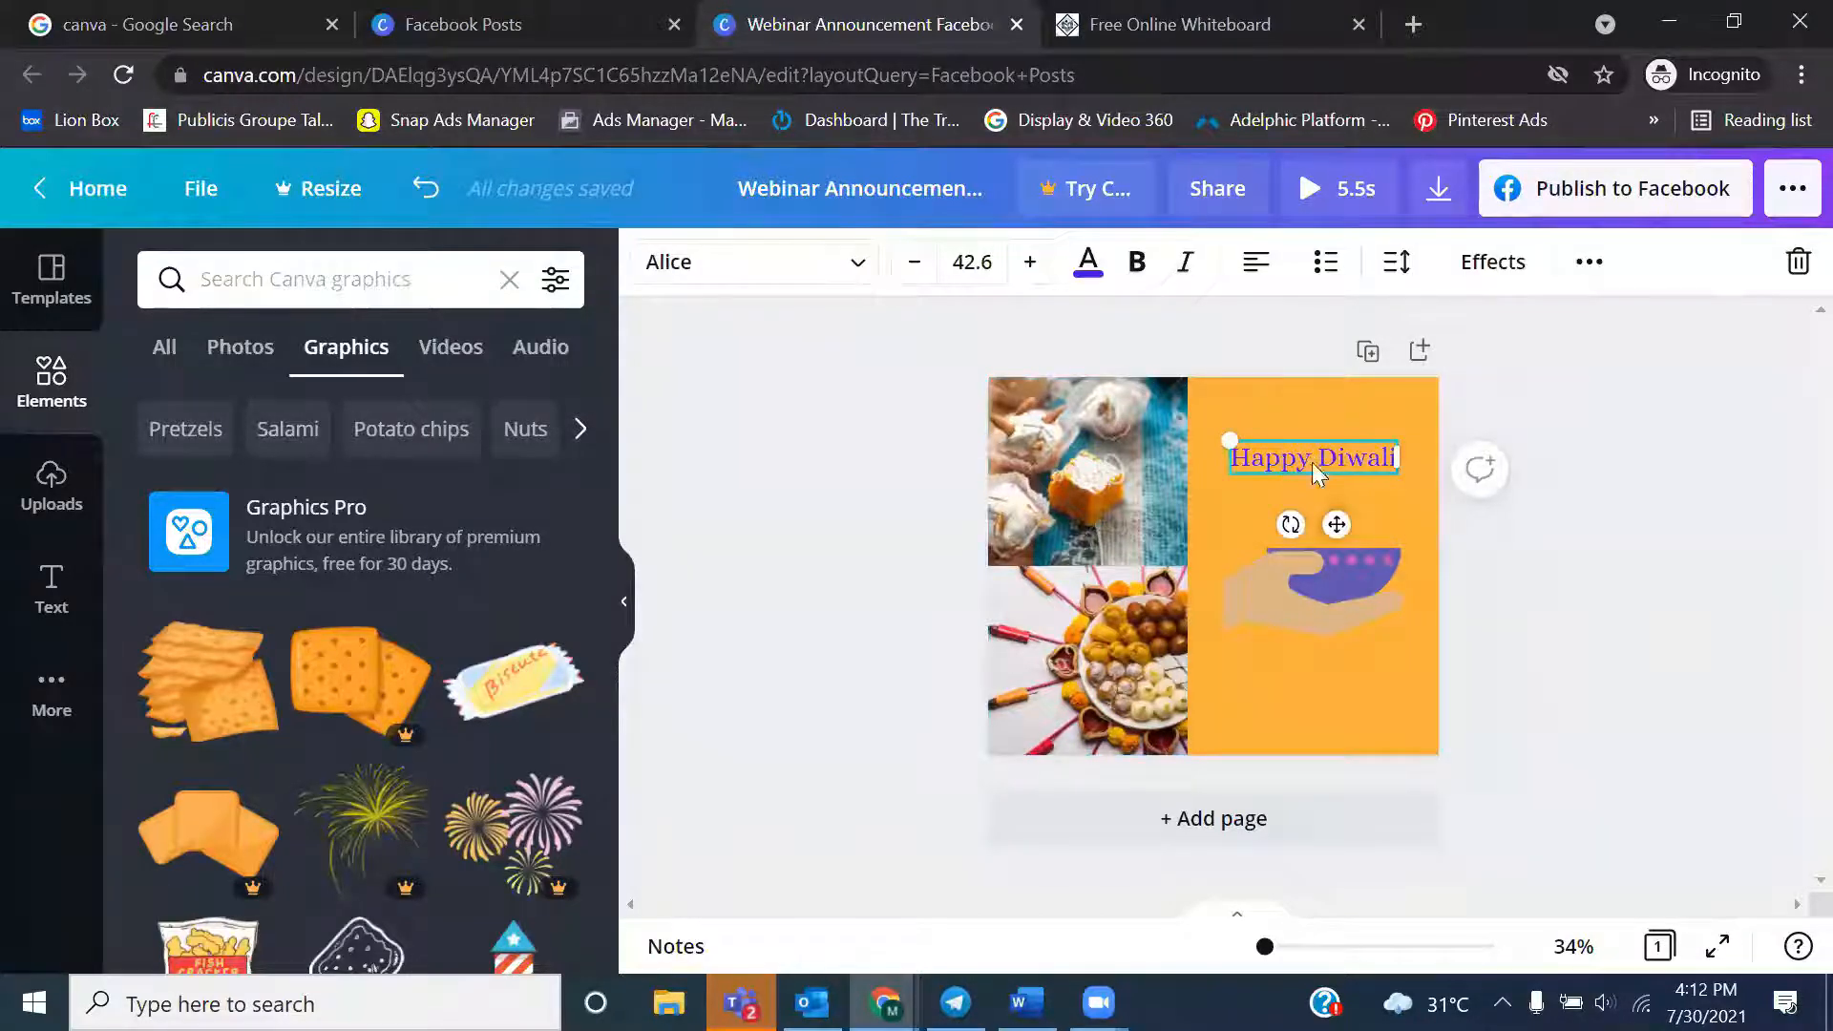
Try orange, pink and purple document colors on the pink dots of the hand-and-lamp graphic and settle on tan
{"action": "left_click", "coordinate": [1308, 586]}
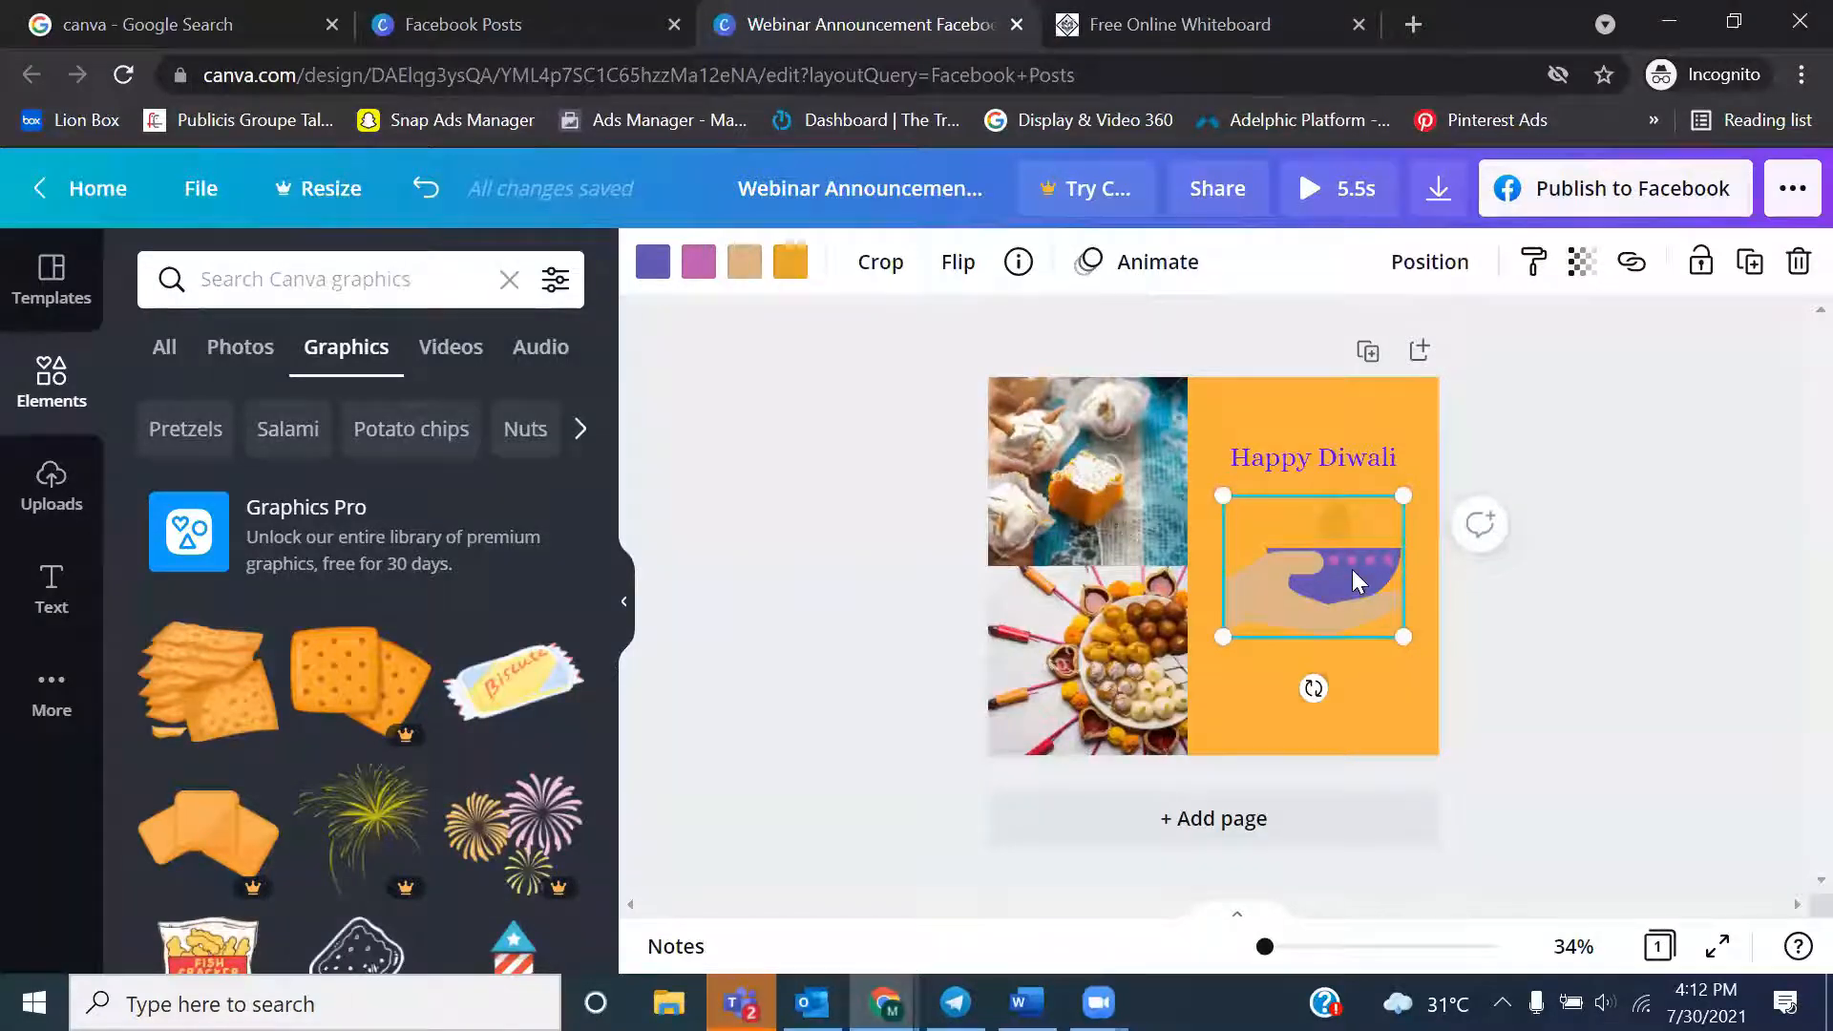
{"action": "left_click", "coordinate": [698, 261]}
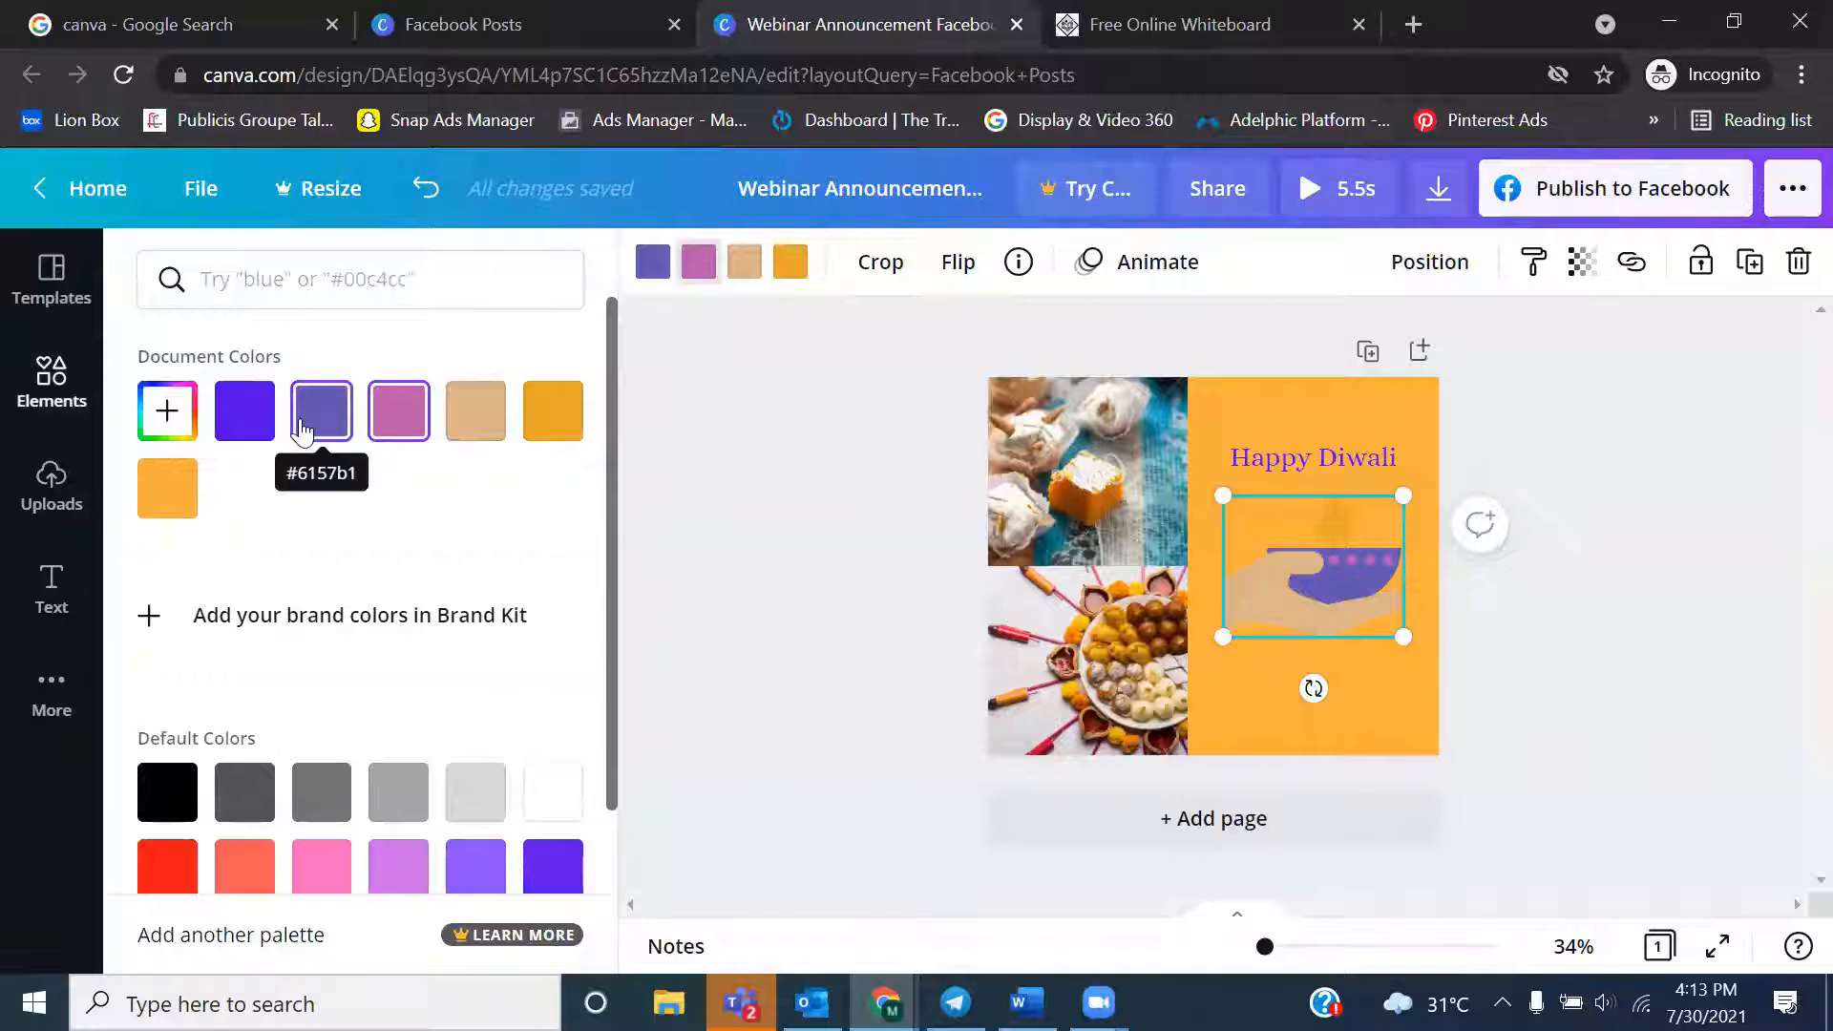
{"action": "left_click", "coordinate": [552, 425]}
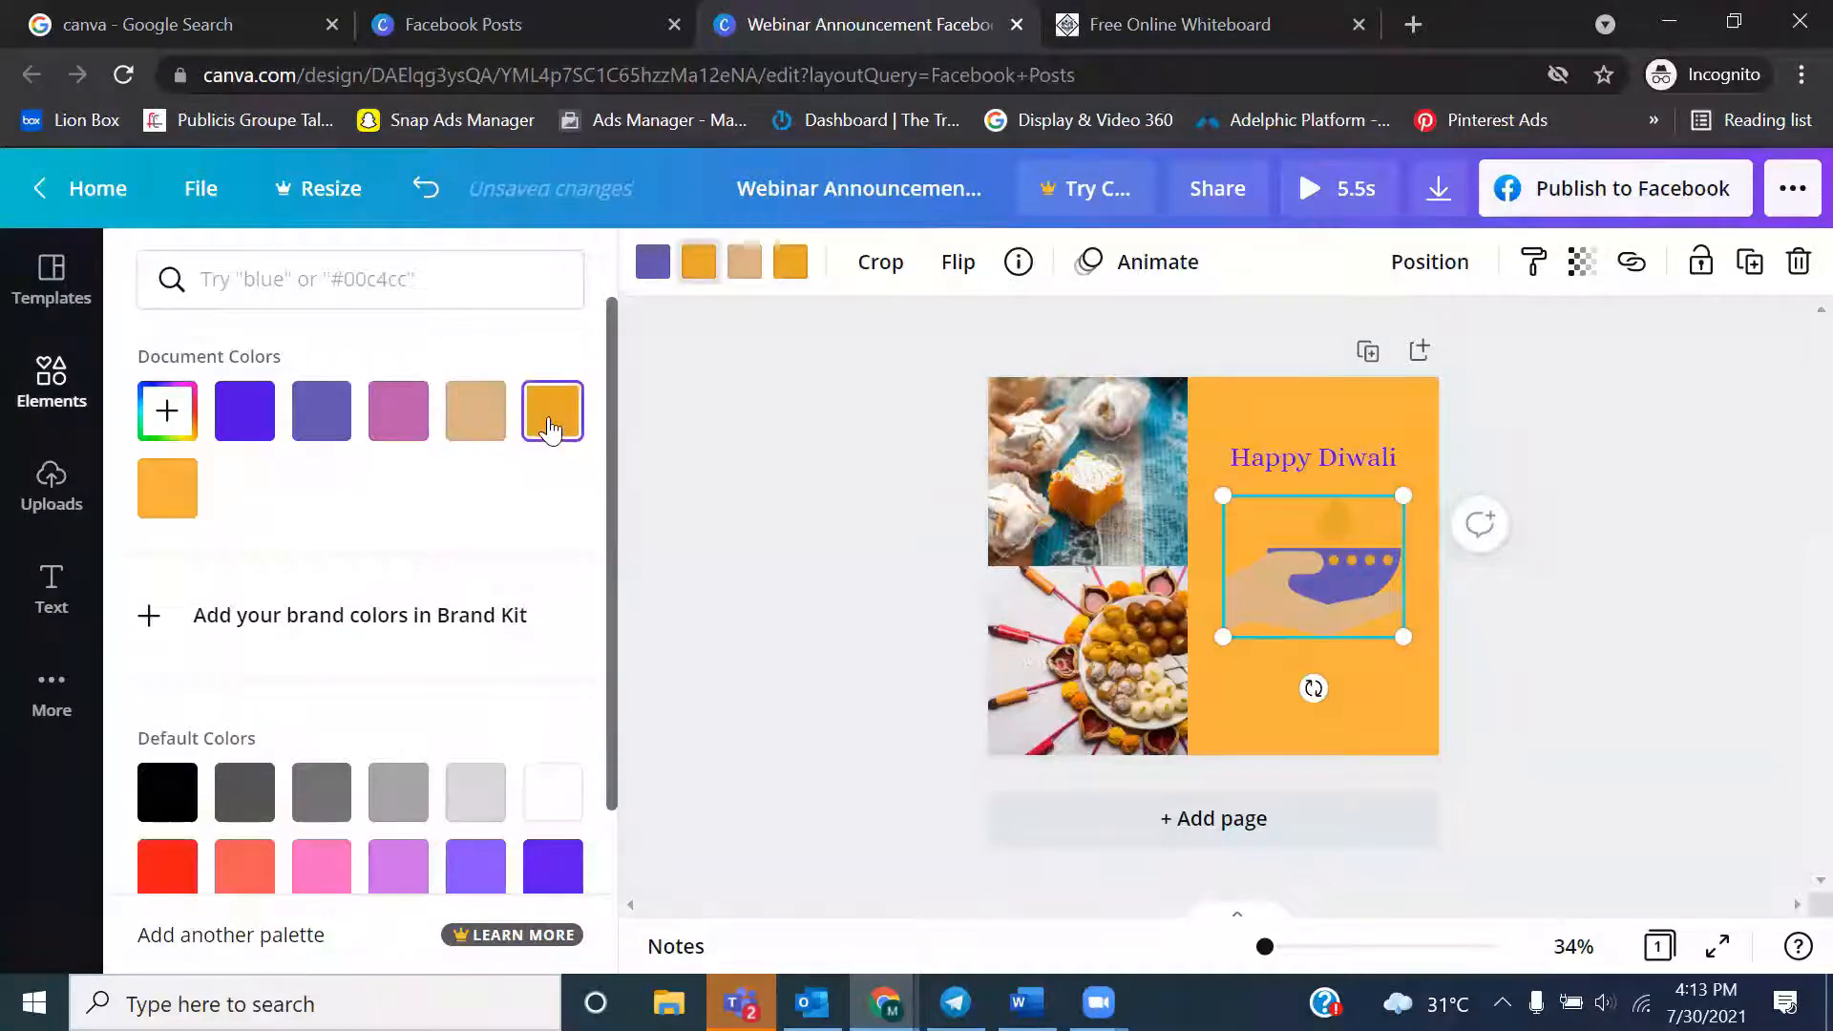
{"action": "left_click", "coordinate": [395, 429]}
{"action": "left_click", "coordinate": [306, 425]}
{"action": "left_click", "coordinate": [240, 420]}
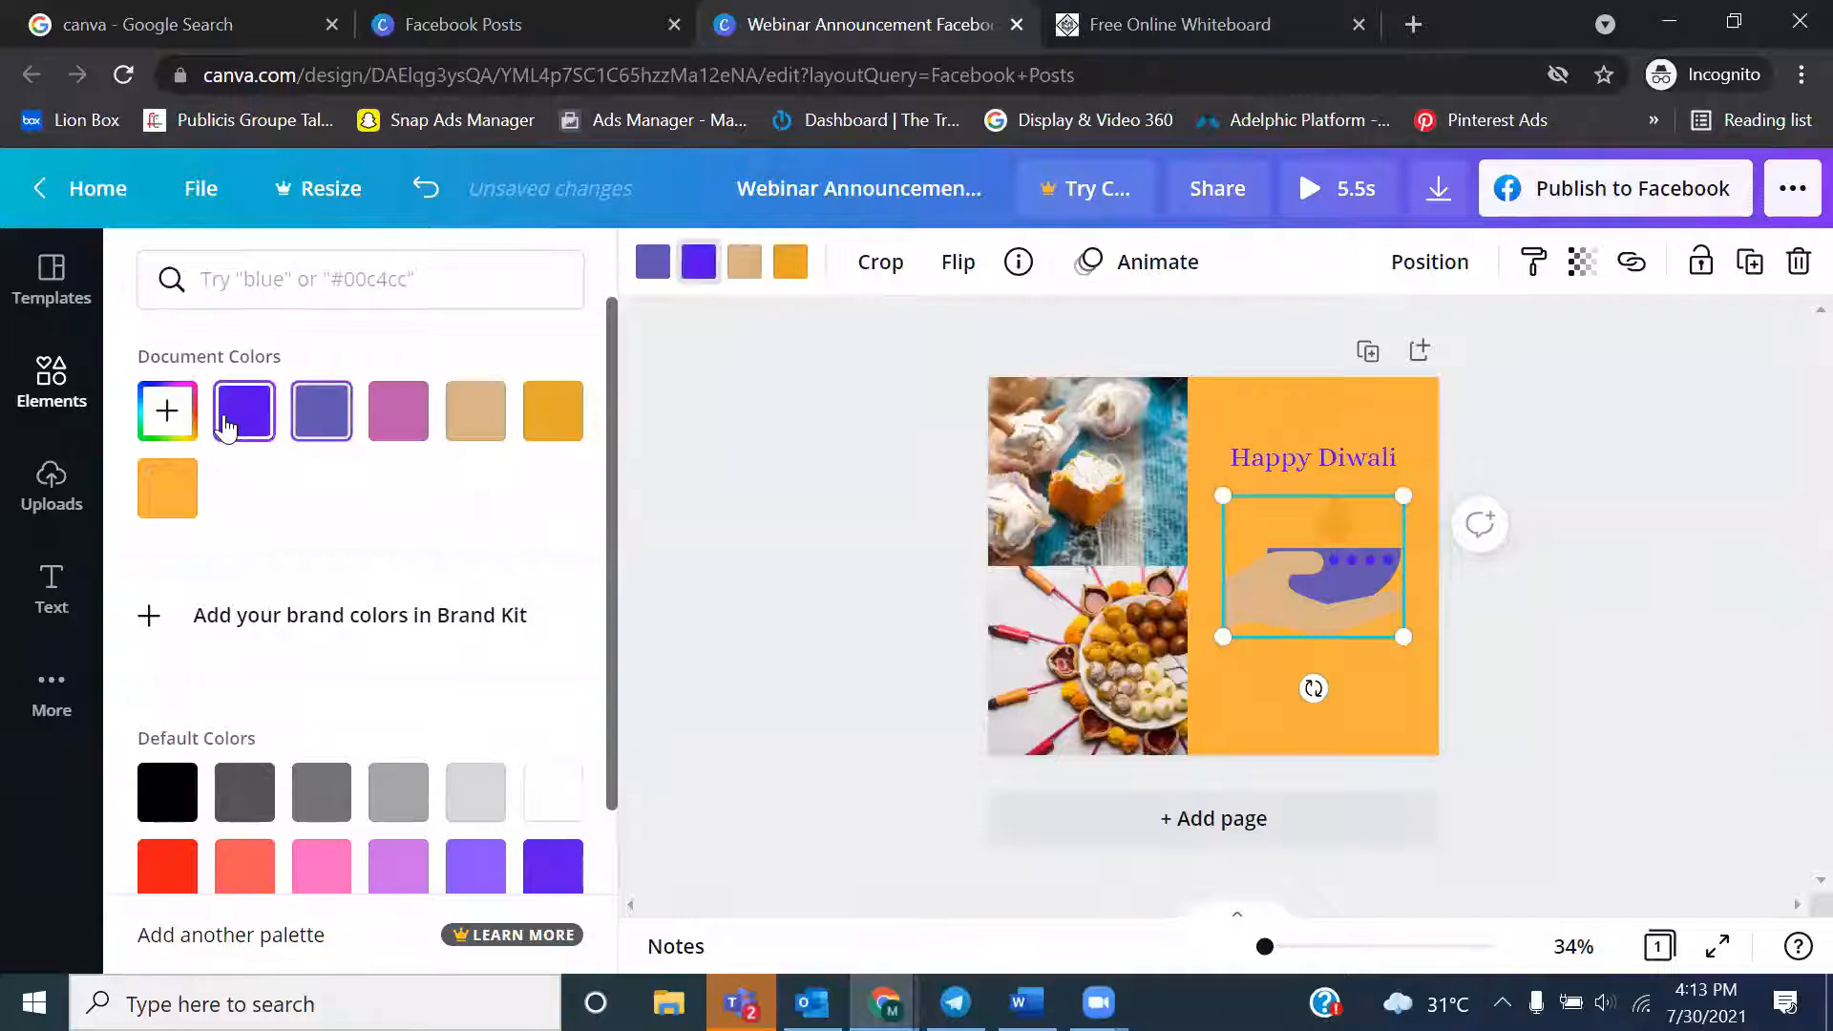
{"action": "left_click", "coordinate": [476, 418]}
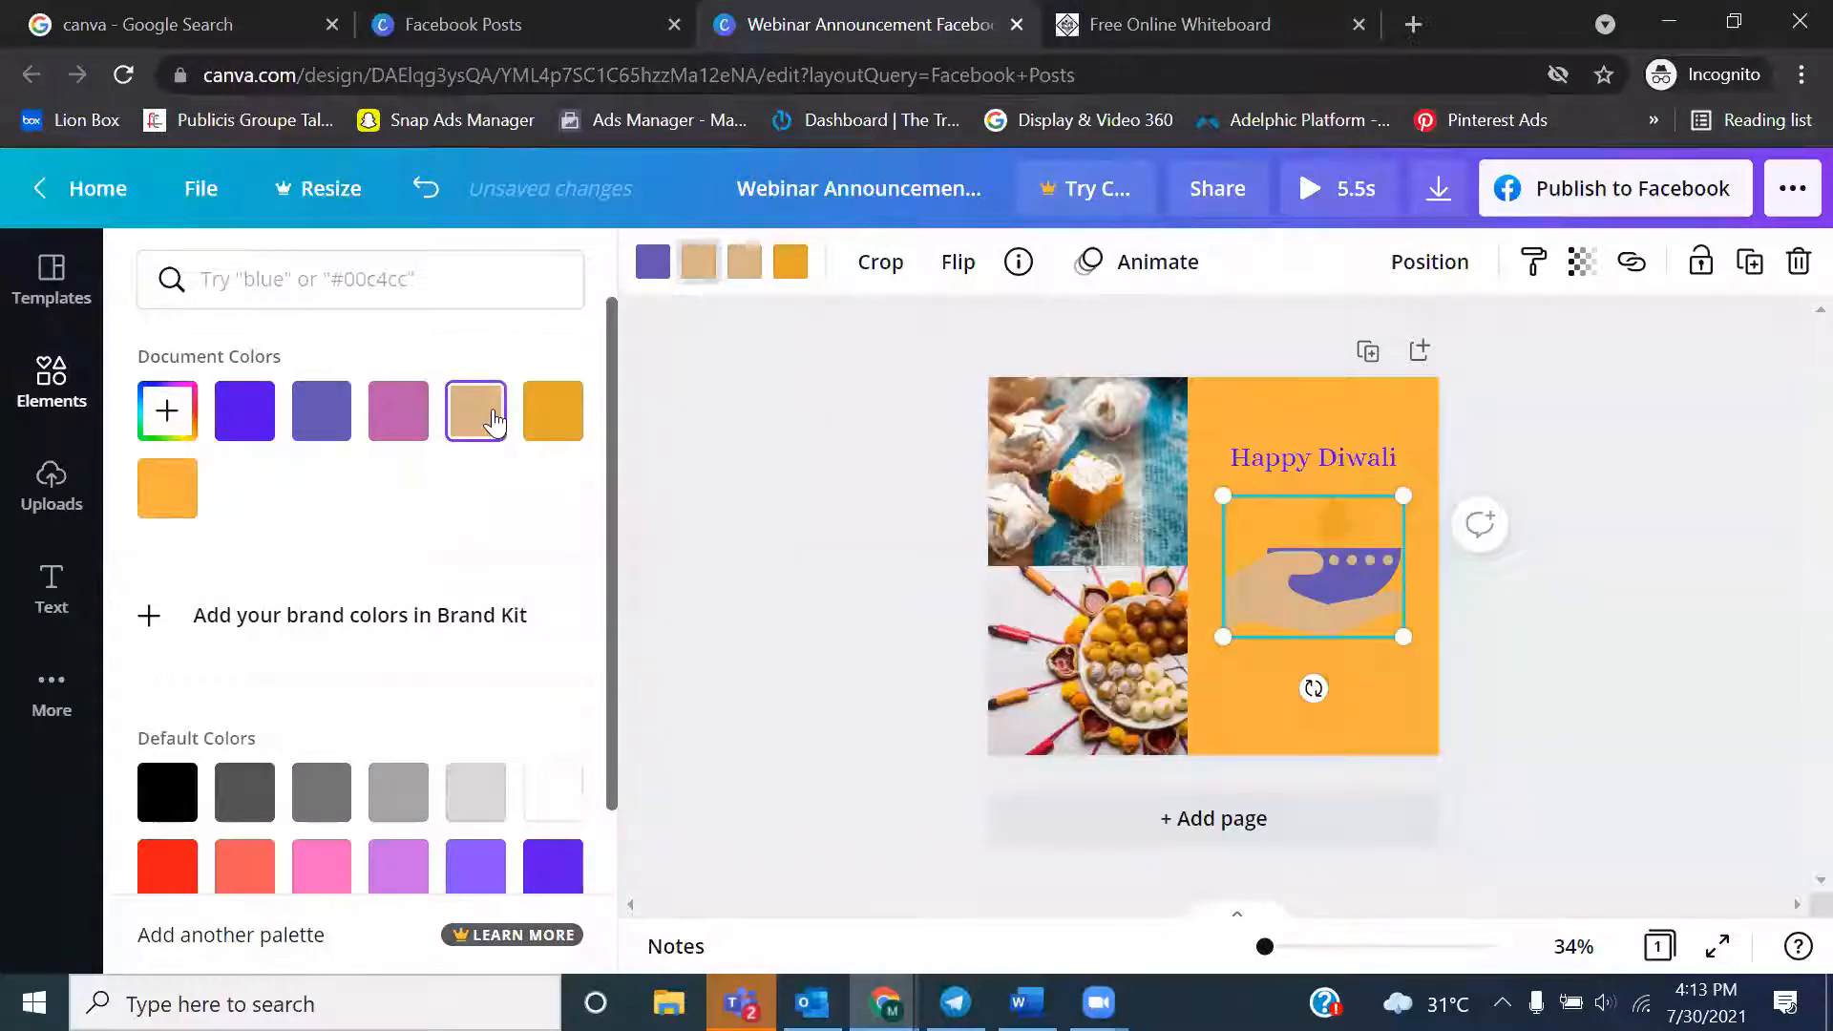
{"action": "left_click", "coordinate": [167, 487]}
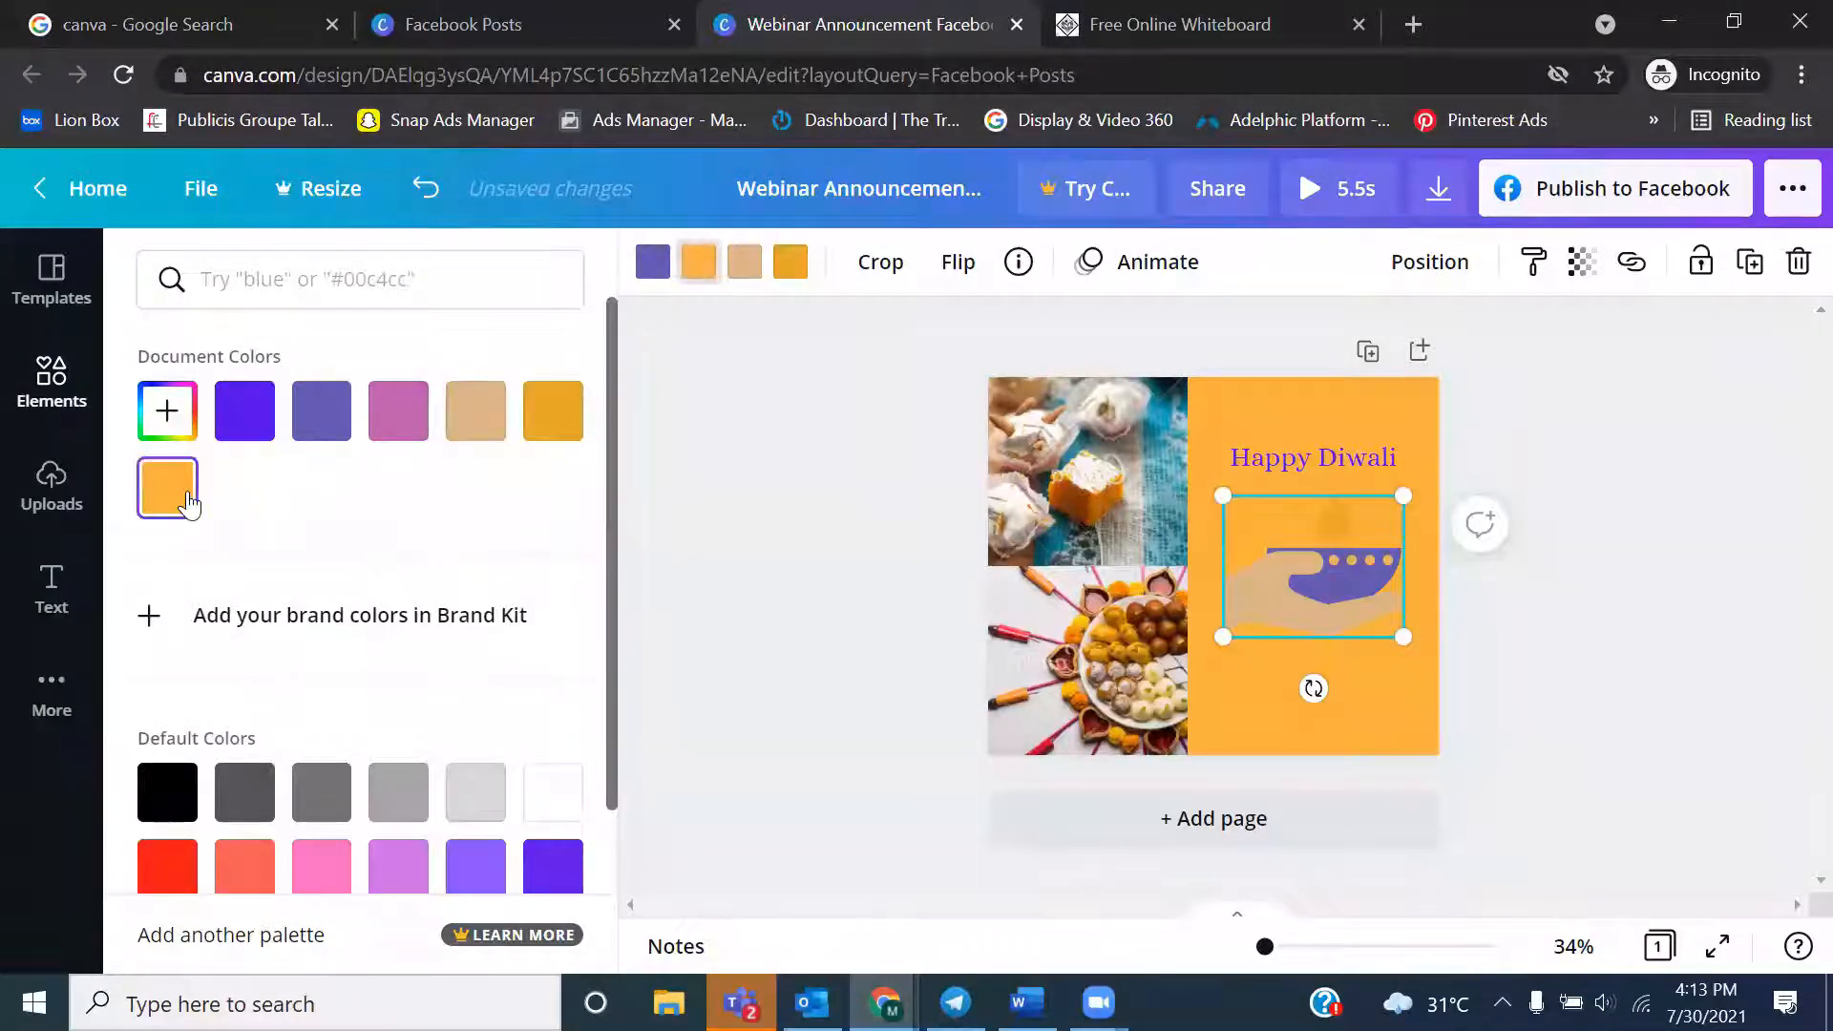
{"action": "left_click", "coordinate": [463, 437]}
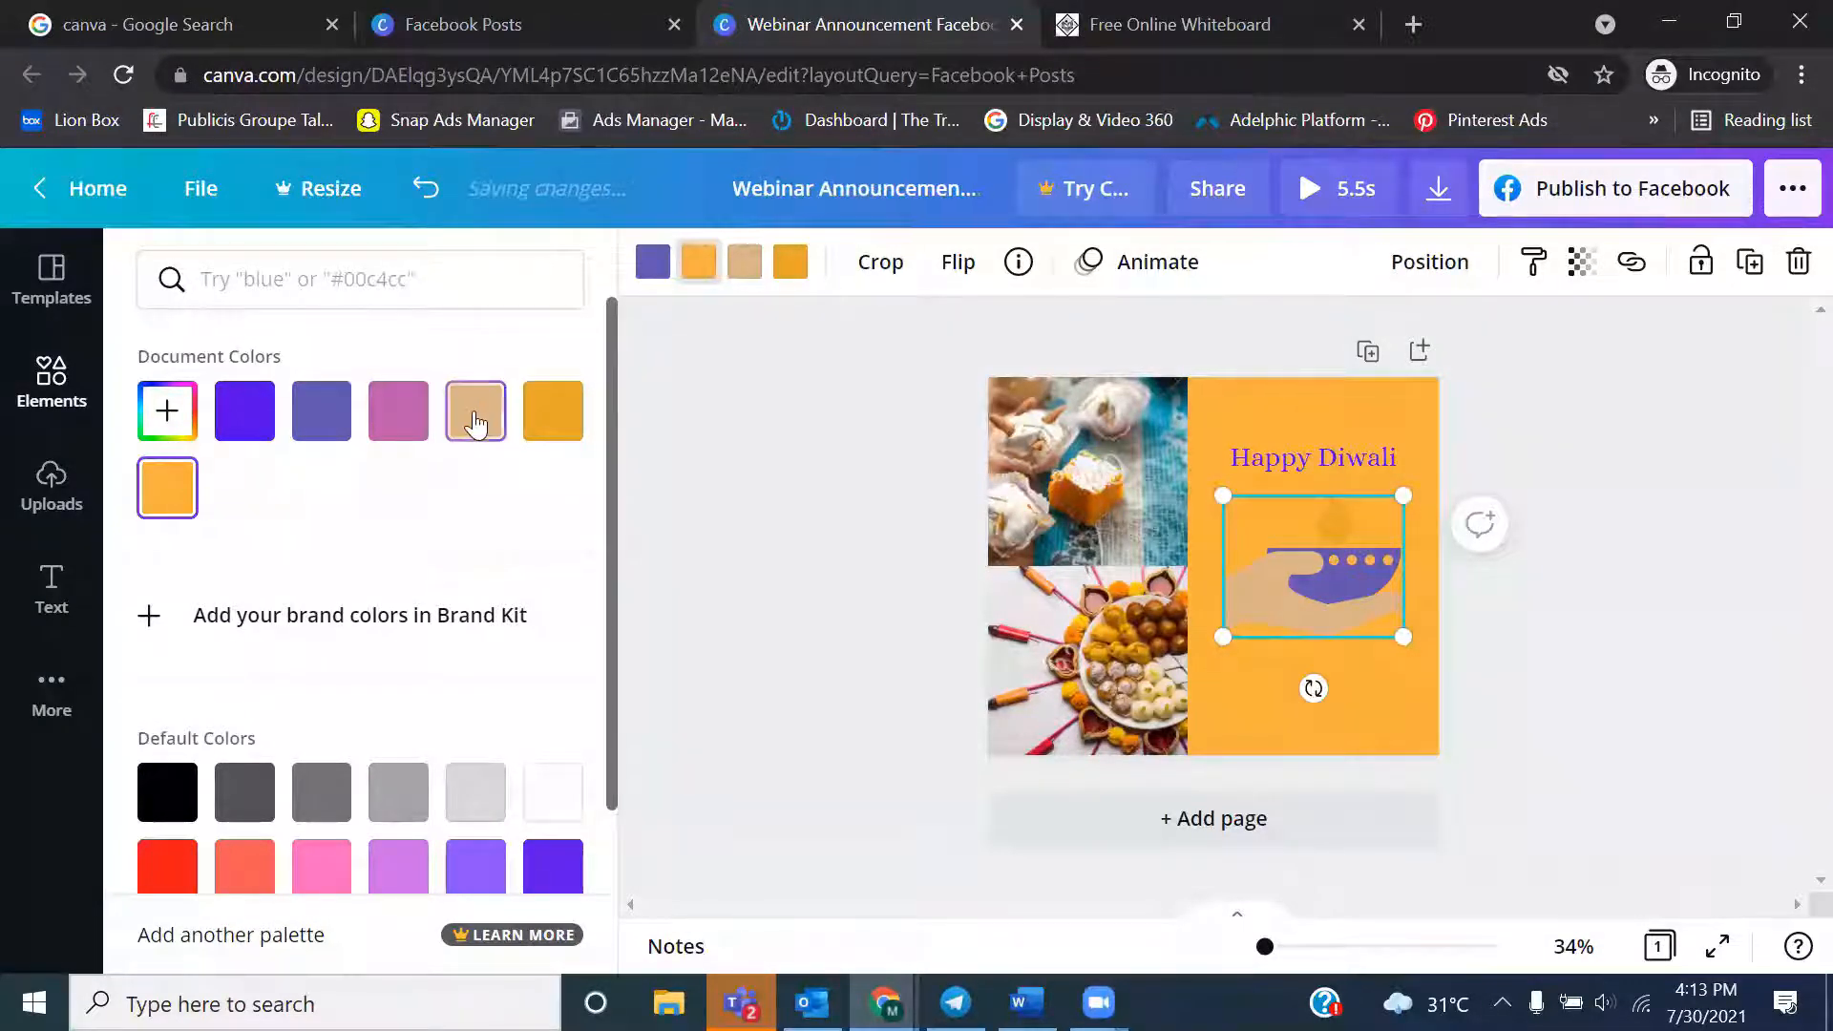
{"action": "left_click", "coordinate": [733, 559]}
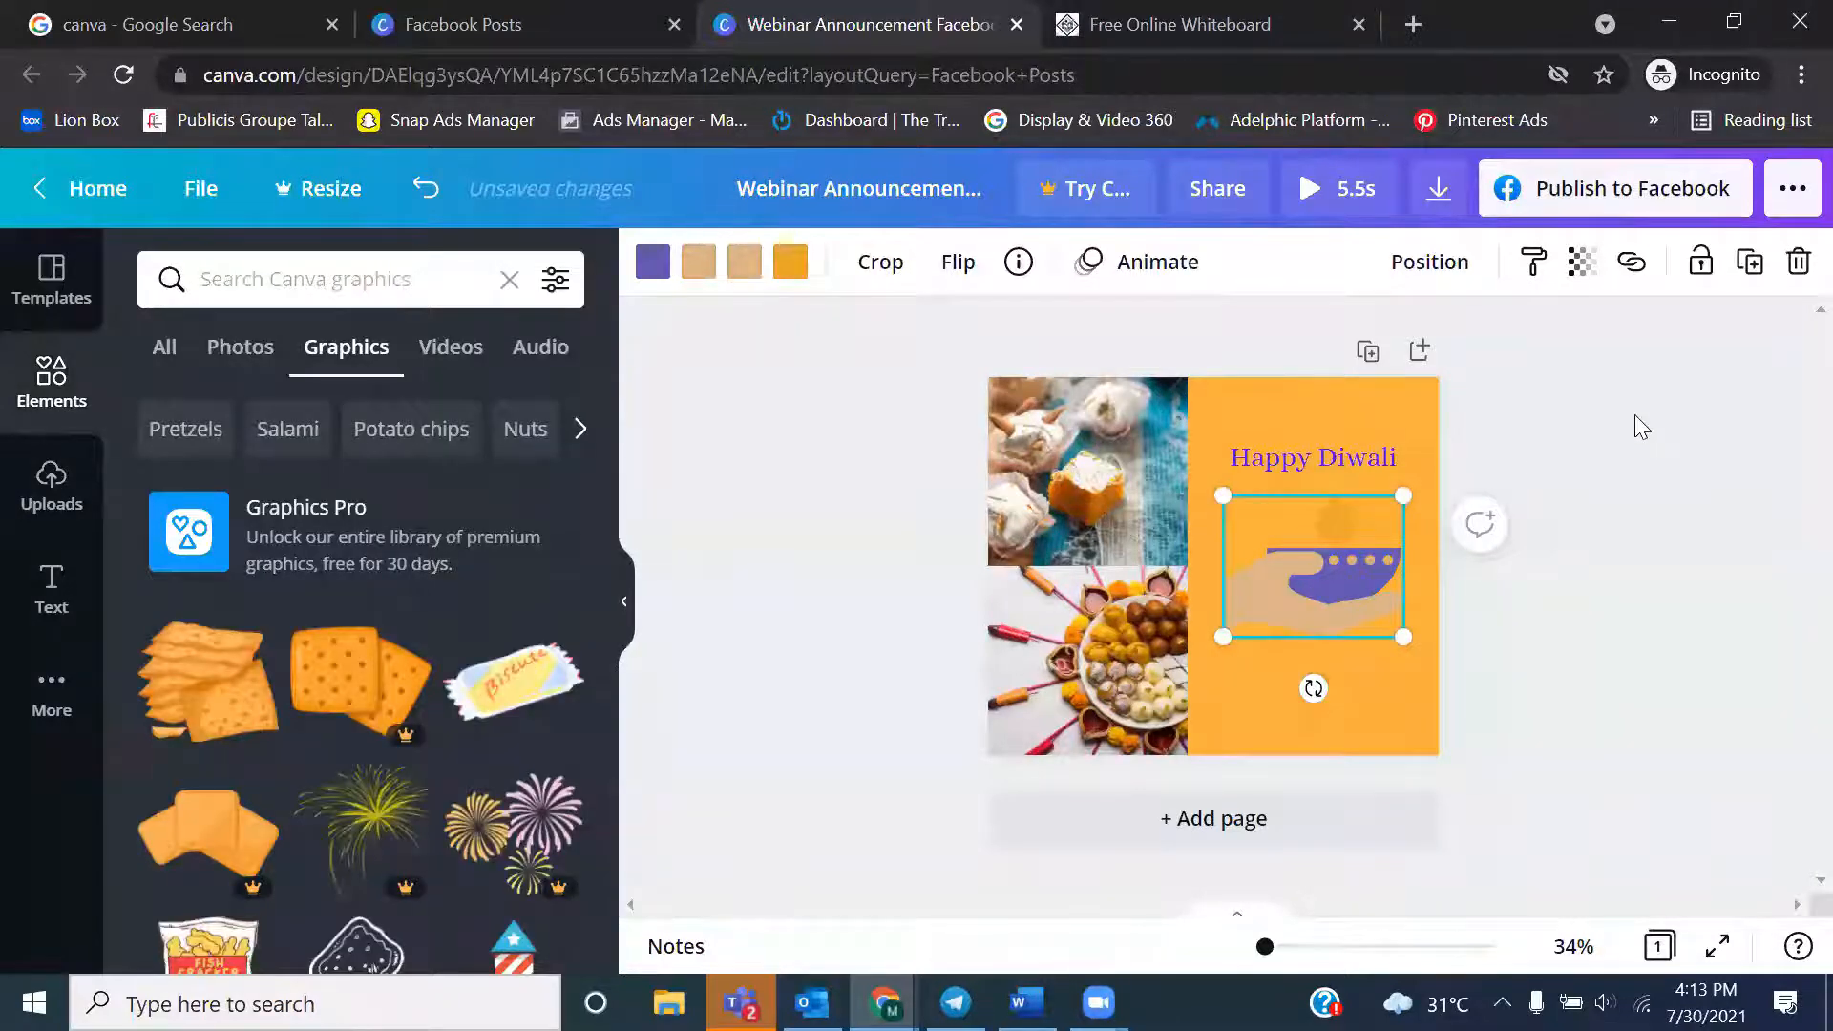
Try the transparency setting on the hand-and-lamp graphic and lower the sweets photos' transparency to 56
{"action": "left_click", "coordinate": [1592, 279]}
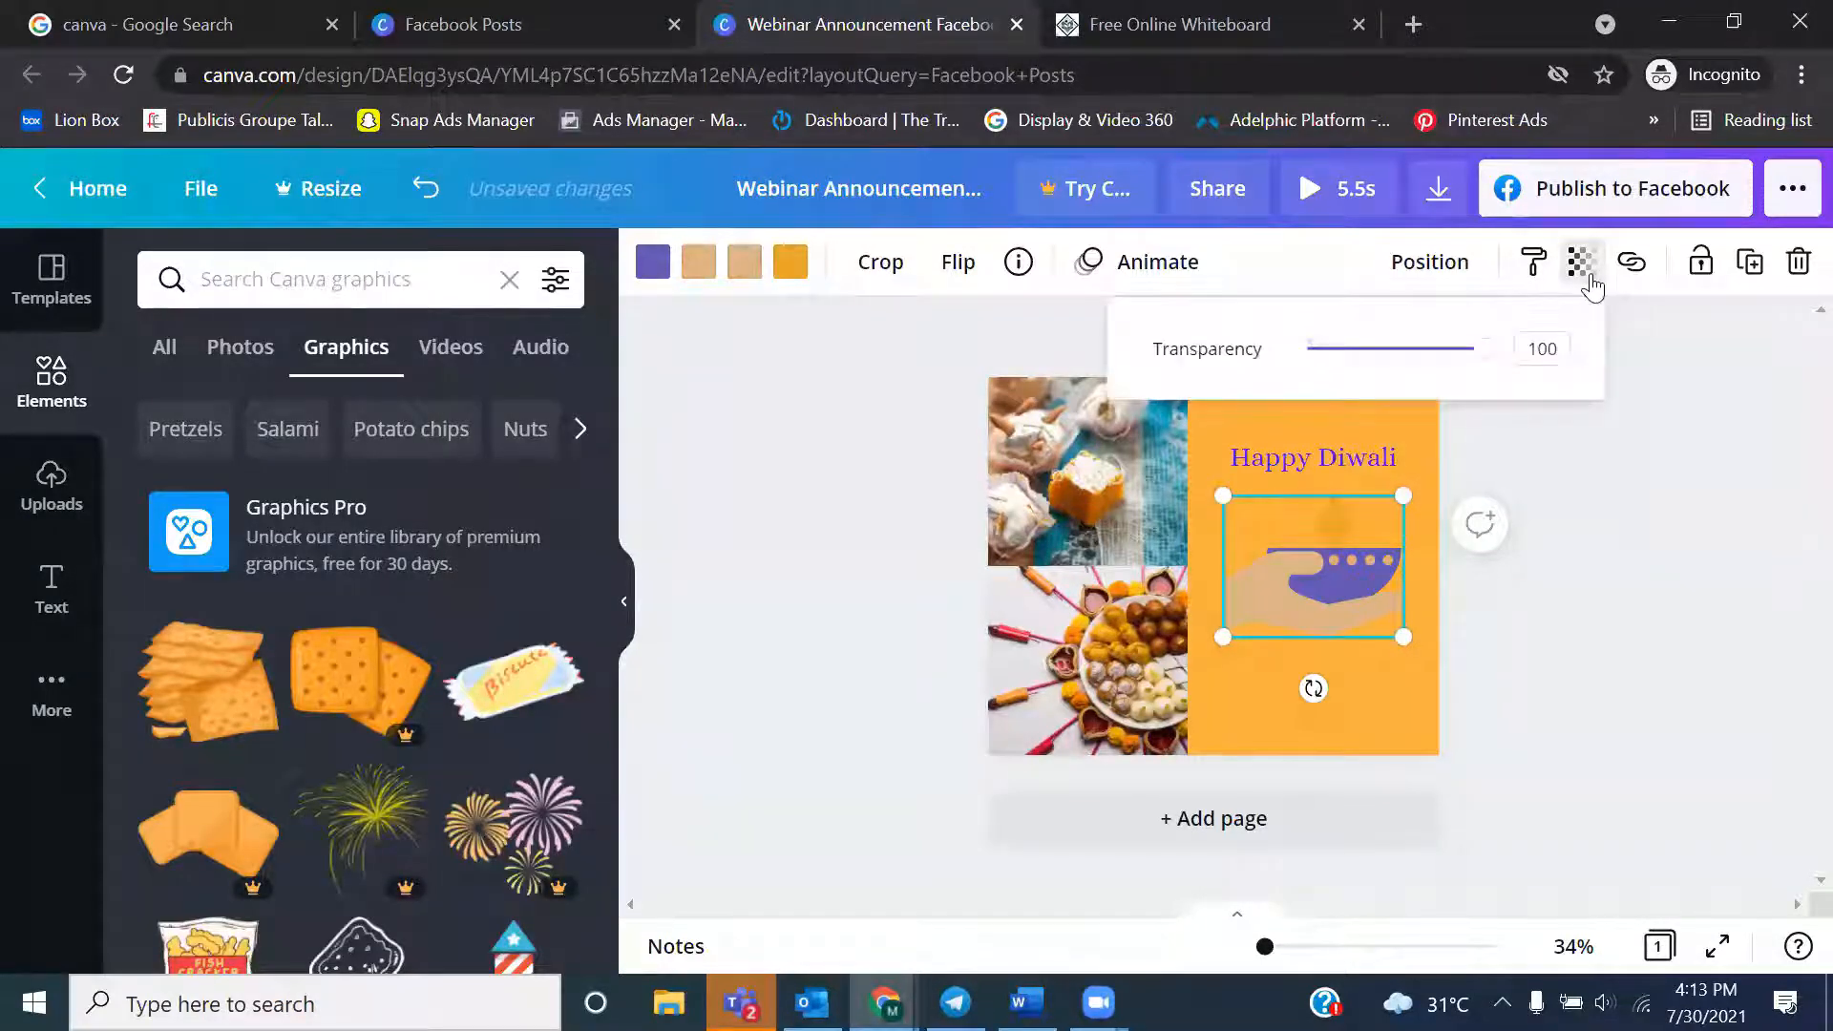
{"action": "left_click_drag", "start_coordinate": [1485, 360], "coordinate": [1502, 393]}
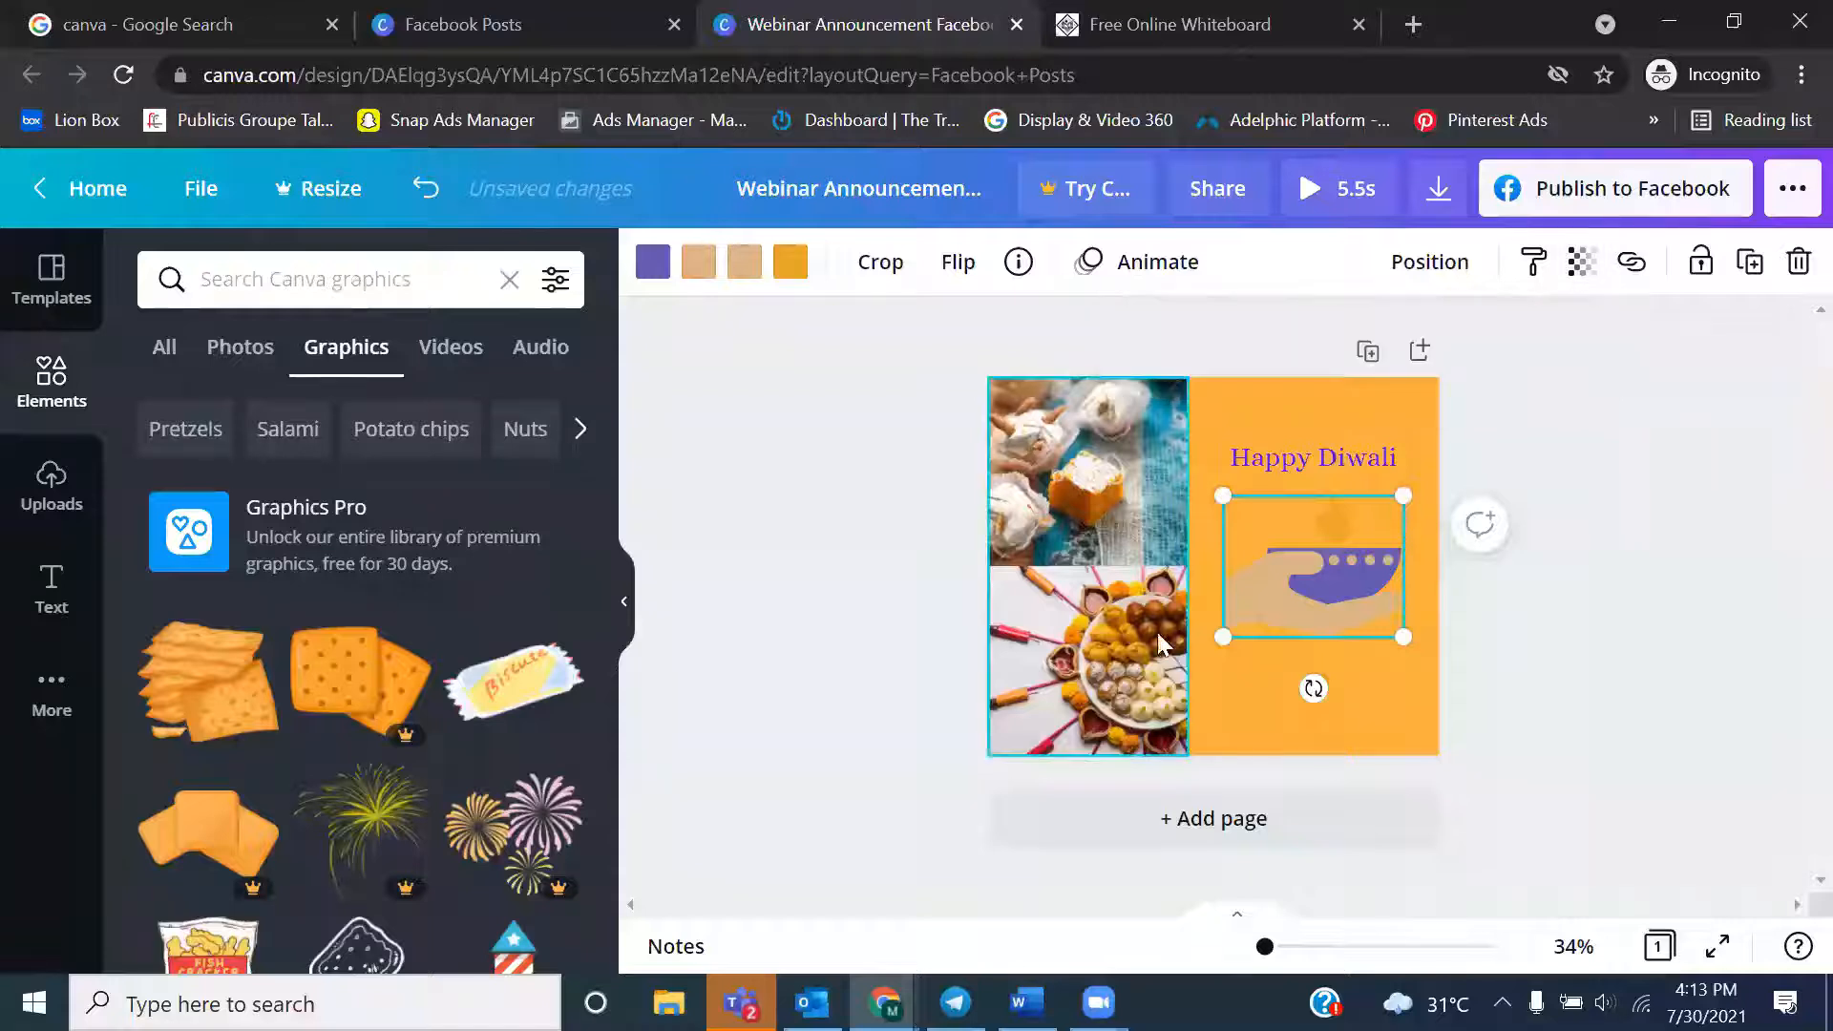
{"action": "left_click", "coordinate": [1118, 649]}
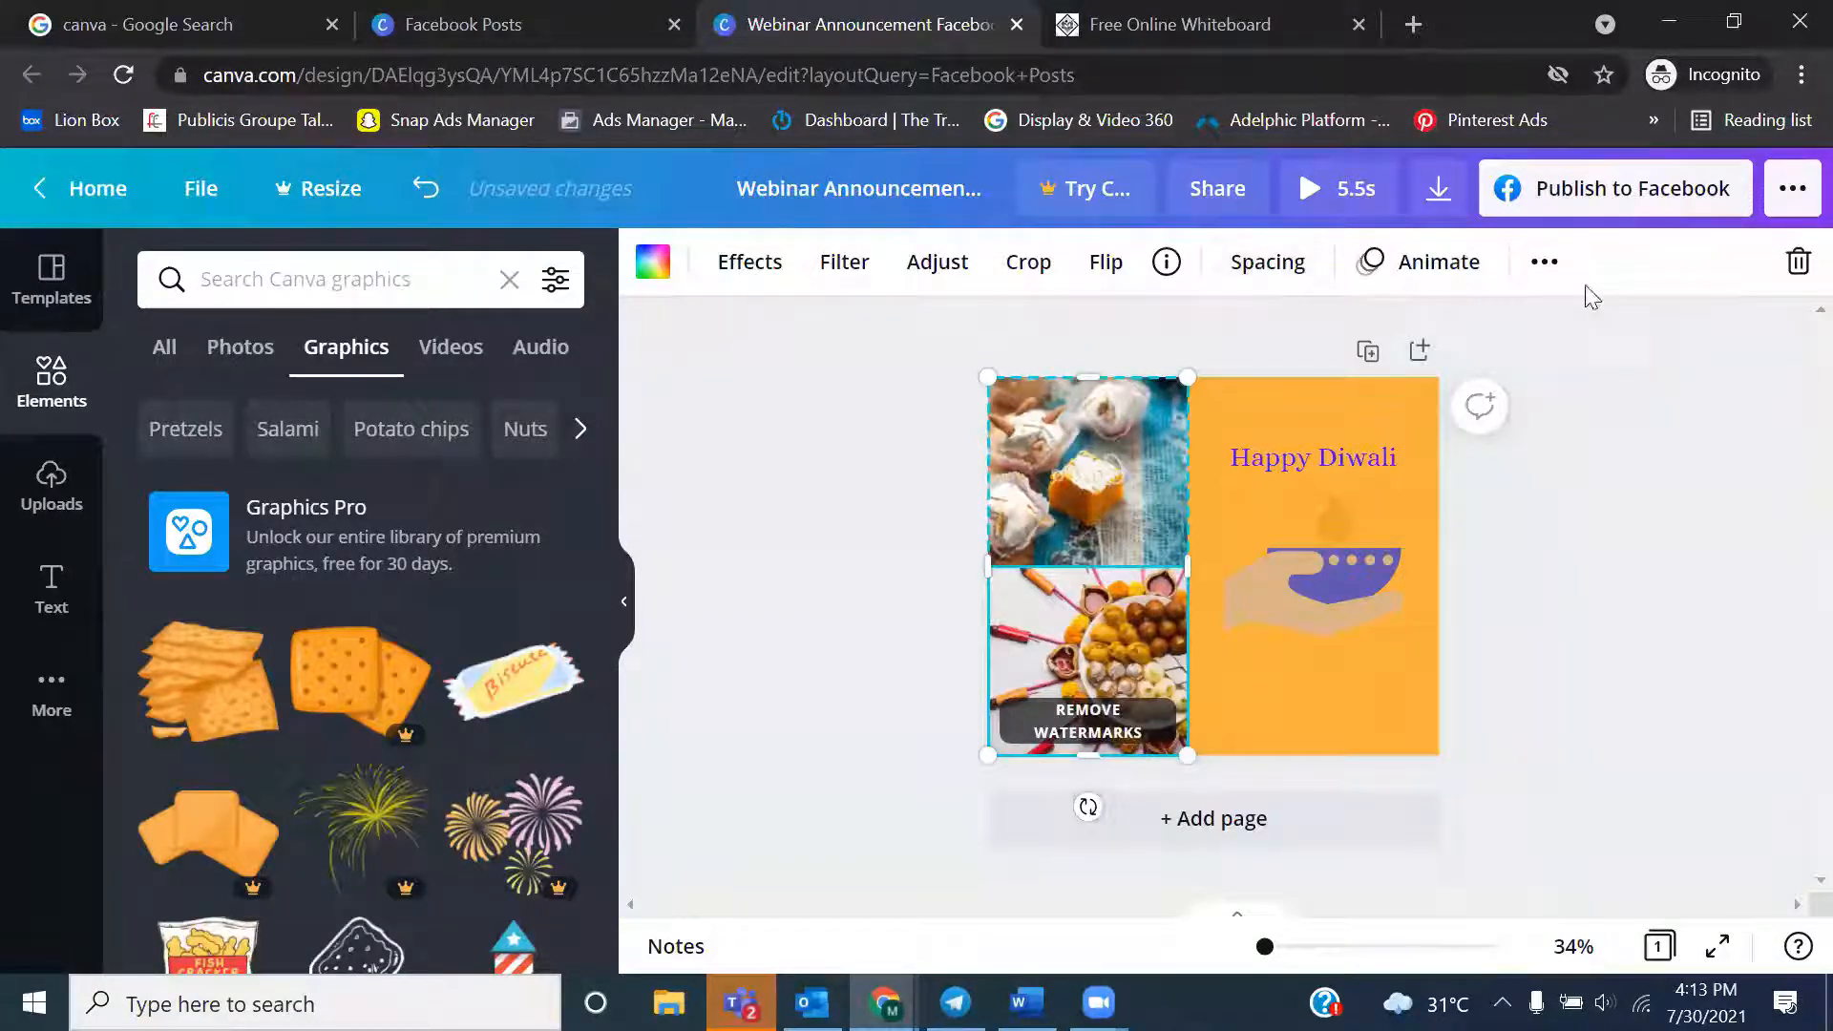
{"action": "left_click", "coordinate": [1546, 264]}
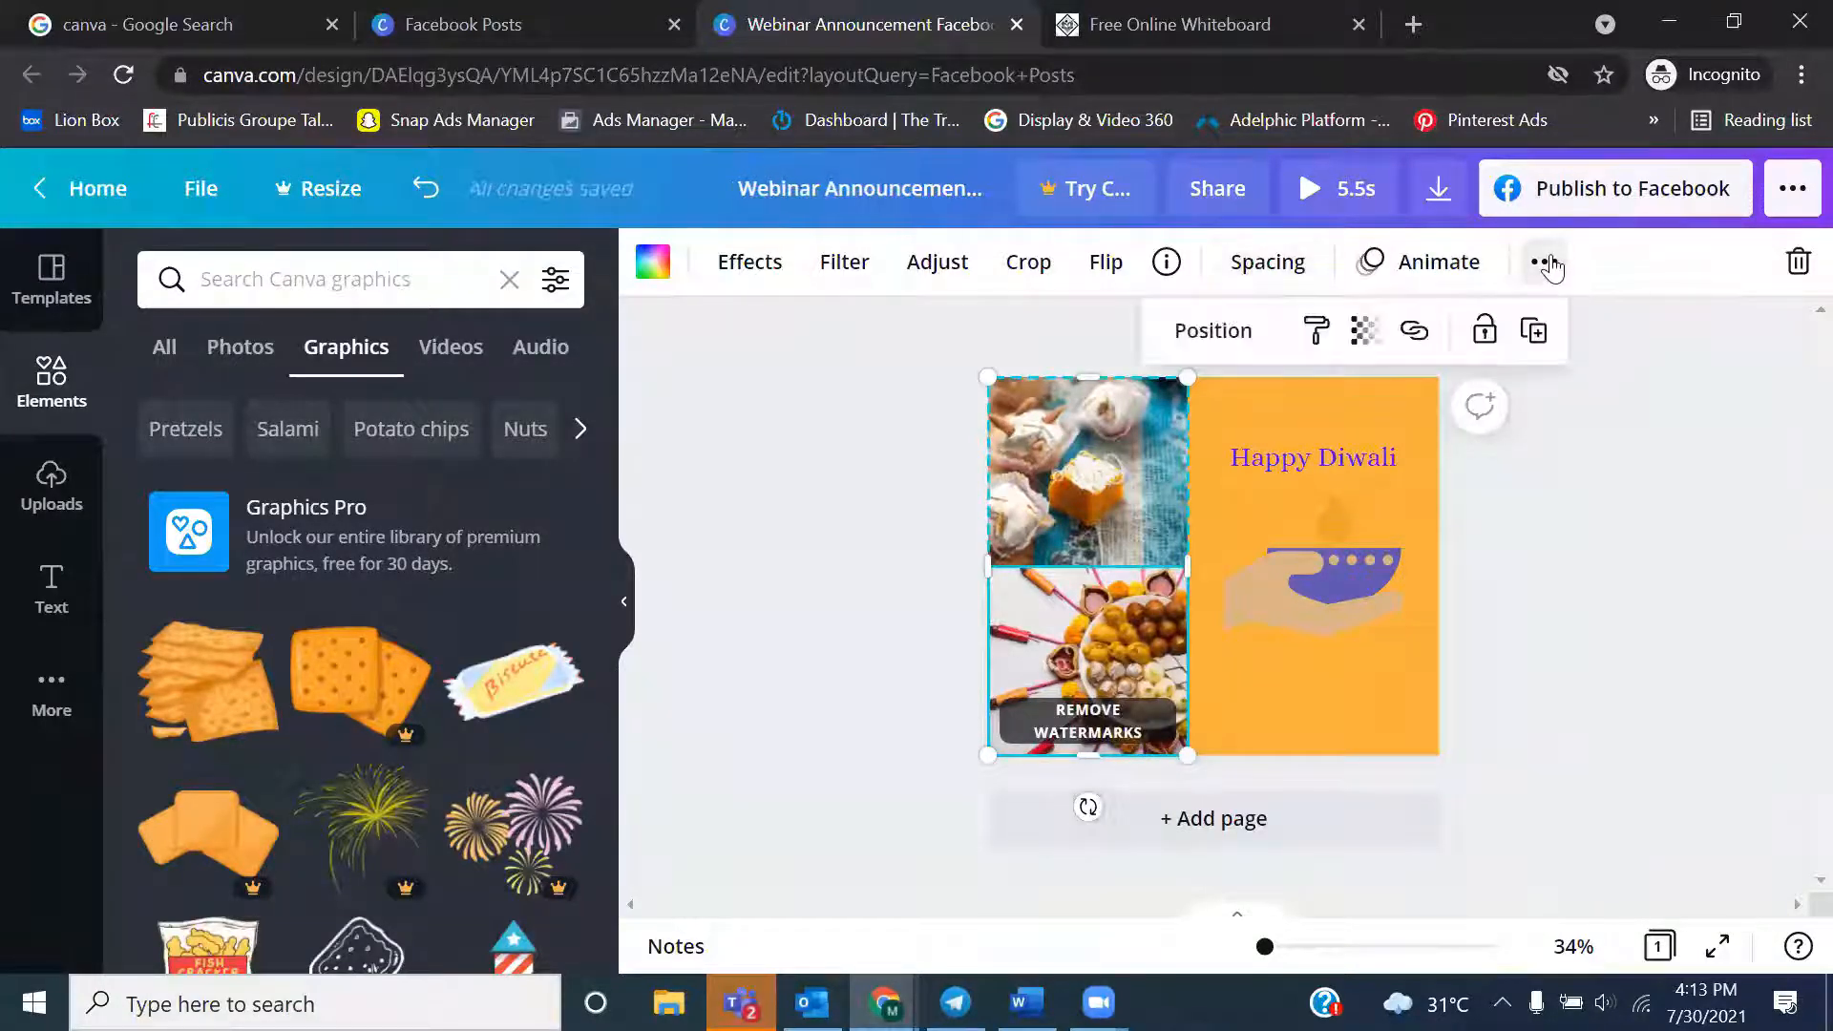
{"action": "left_click", "coordinate": [1365, 334]}
{"action": "left_click_drag", "start_coordinate": [1265, 427], "coordinate": [1197, 441]}
{"action": "left_click", "coordinate": [1792, 586]}
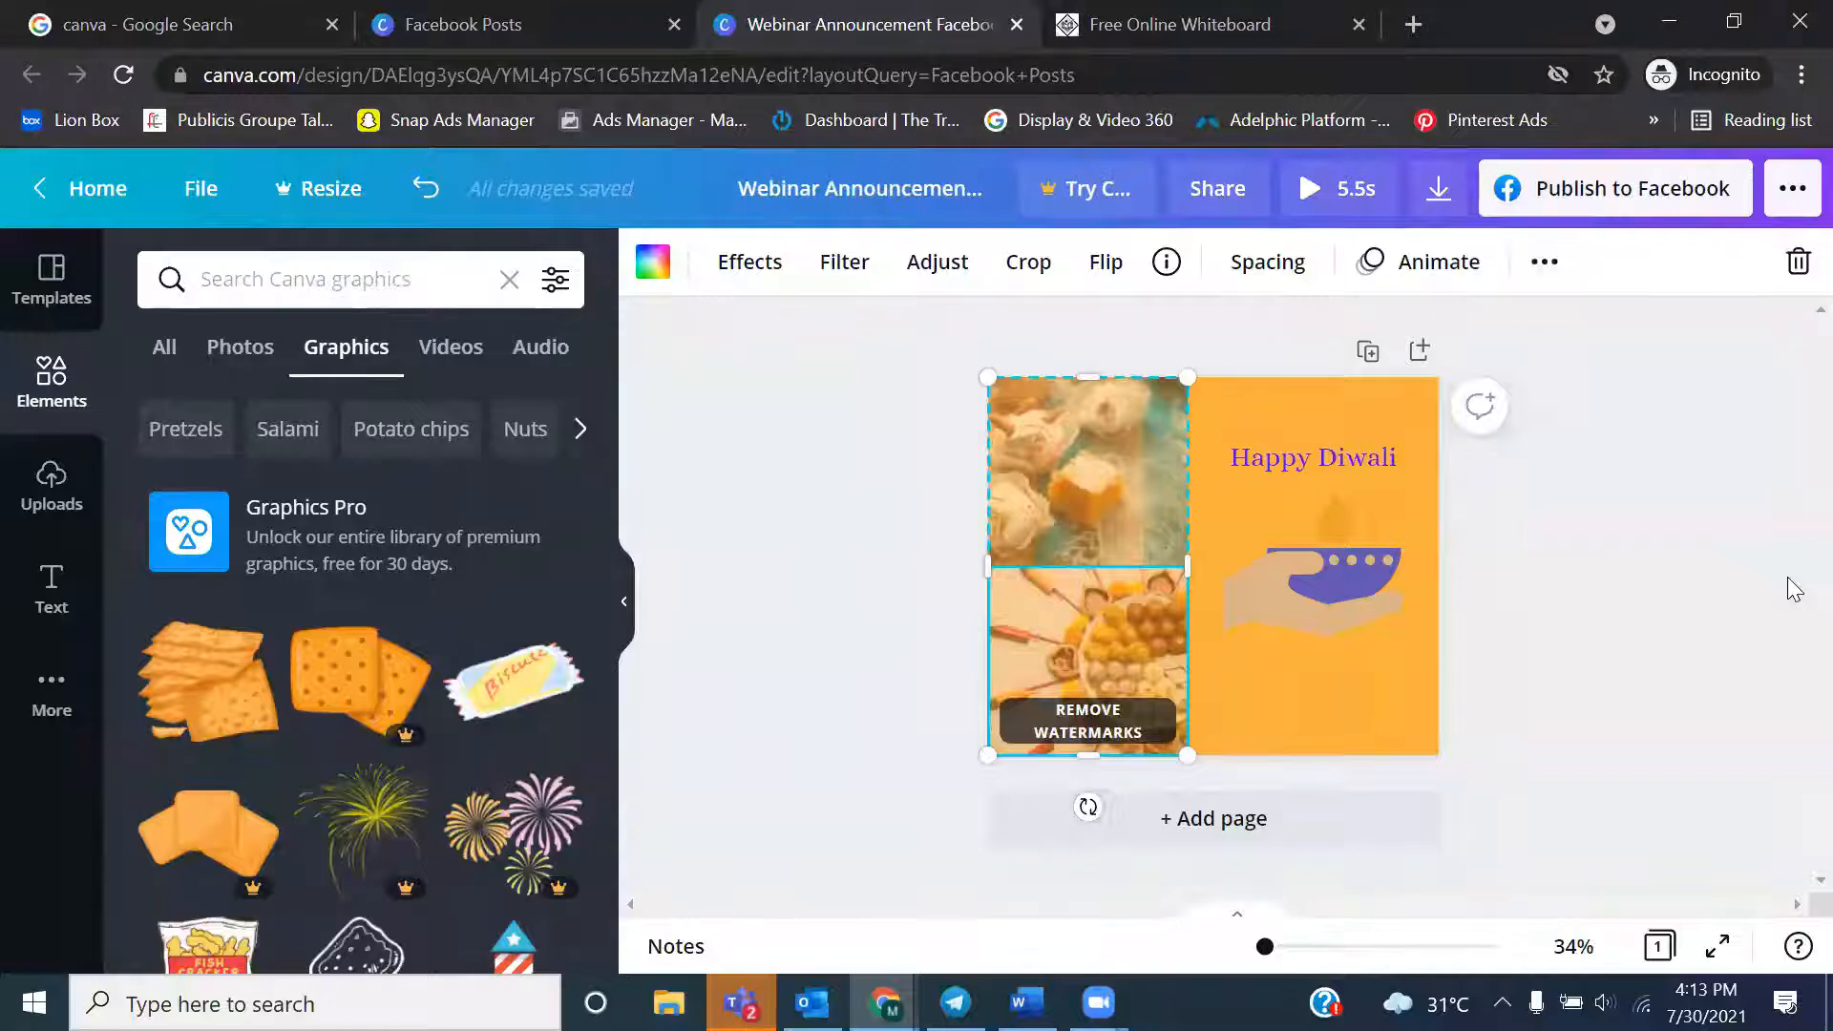
Restore the sweets photos' transparency to 100 and deselect them
{"action": "left_click", "coordinate": [1537, 272]}
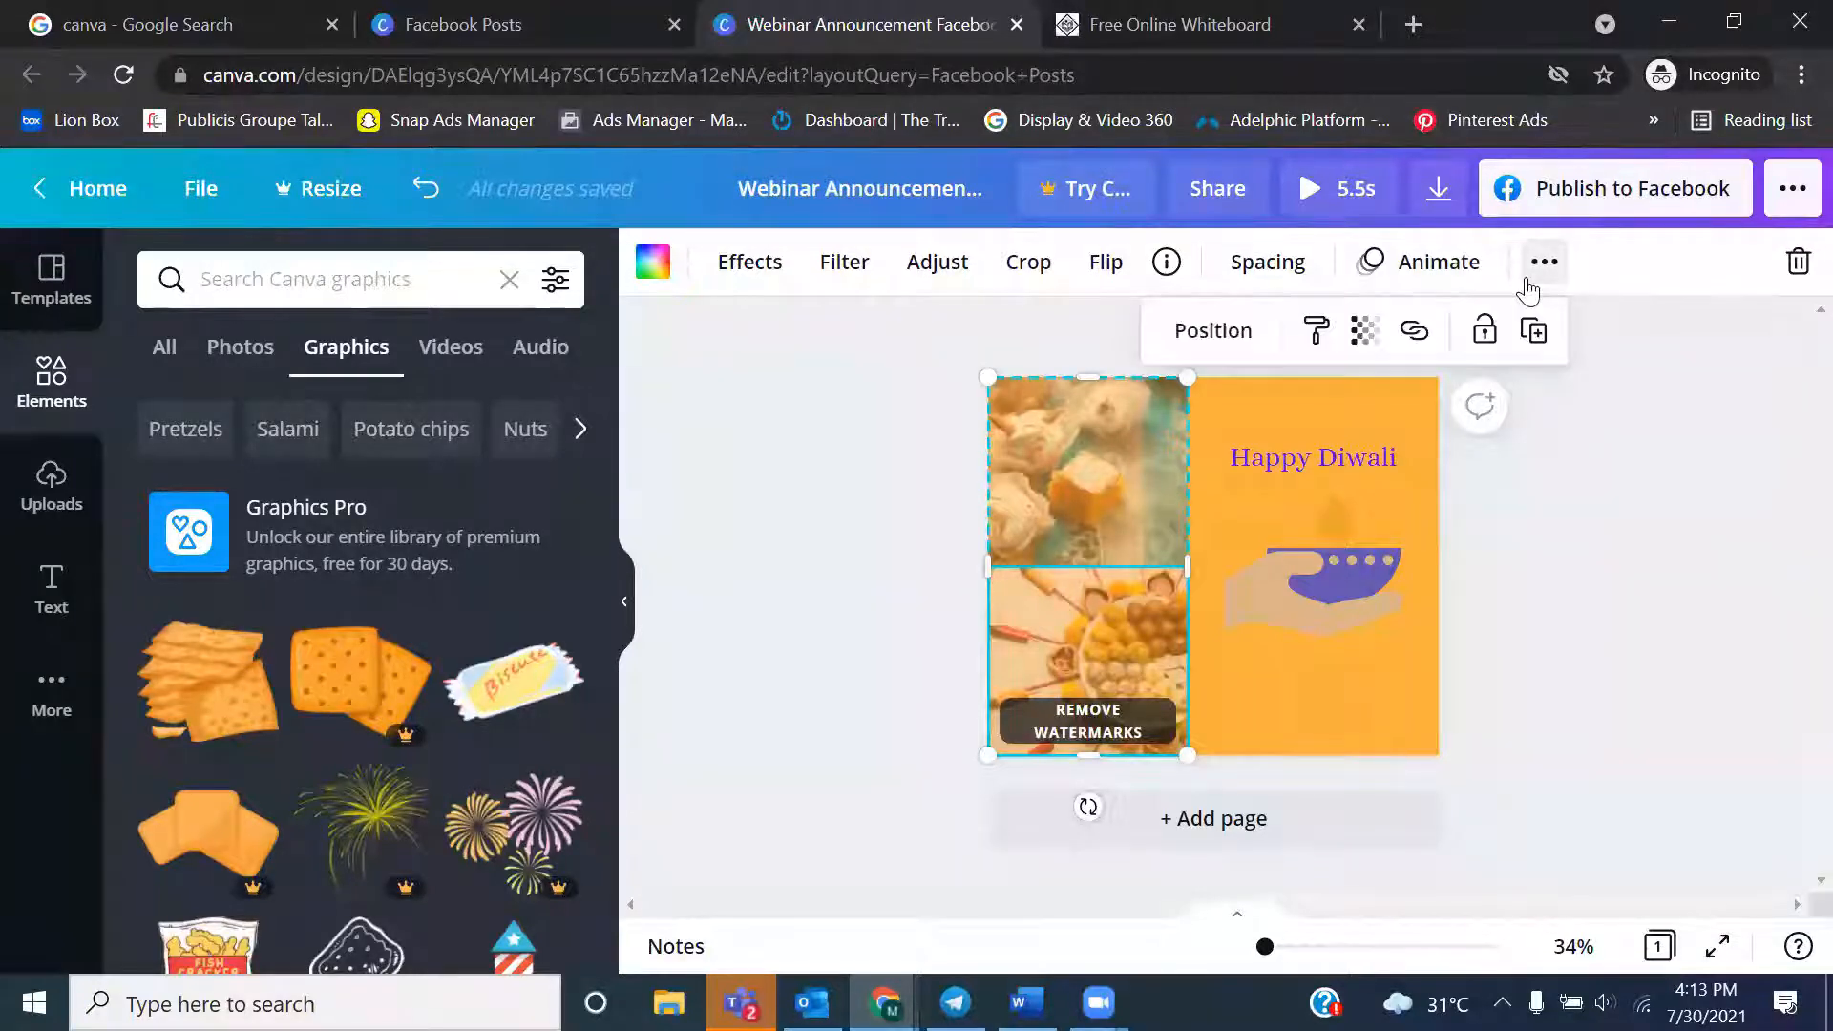
{"action": "left_click", "coordinate": [1364, 331]}
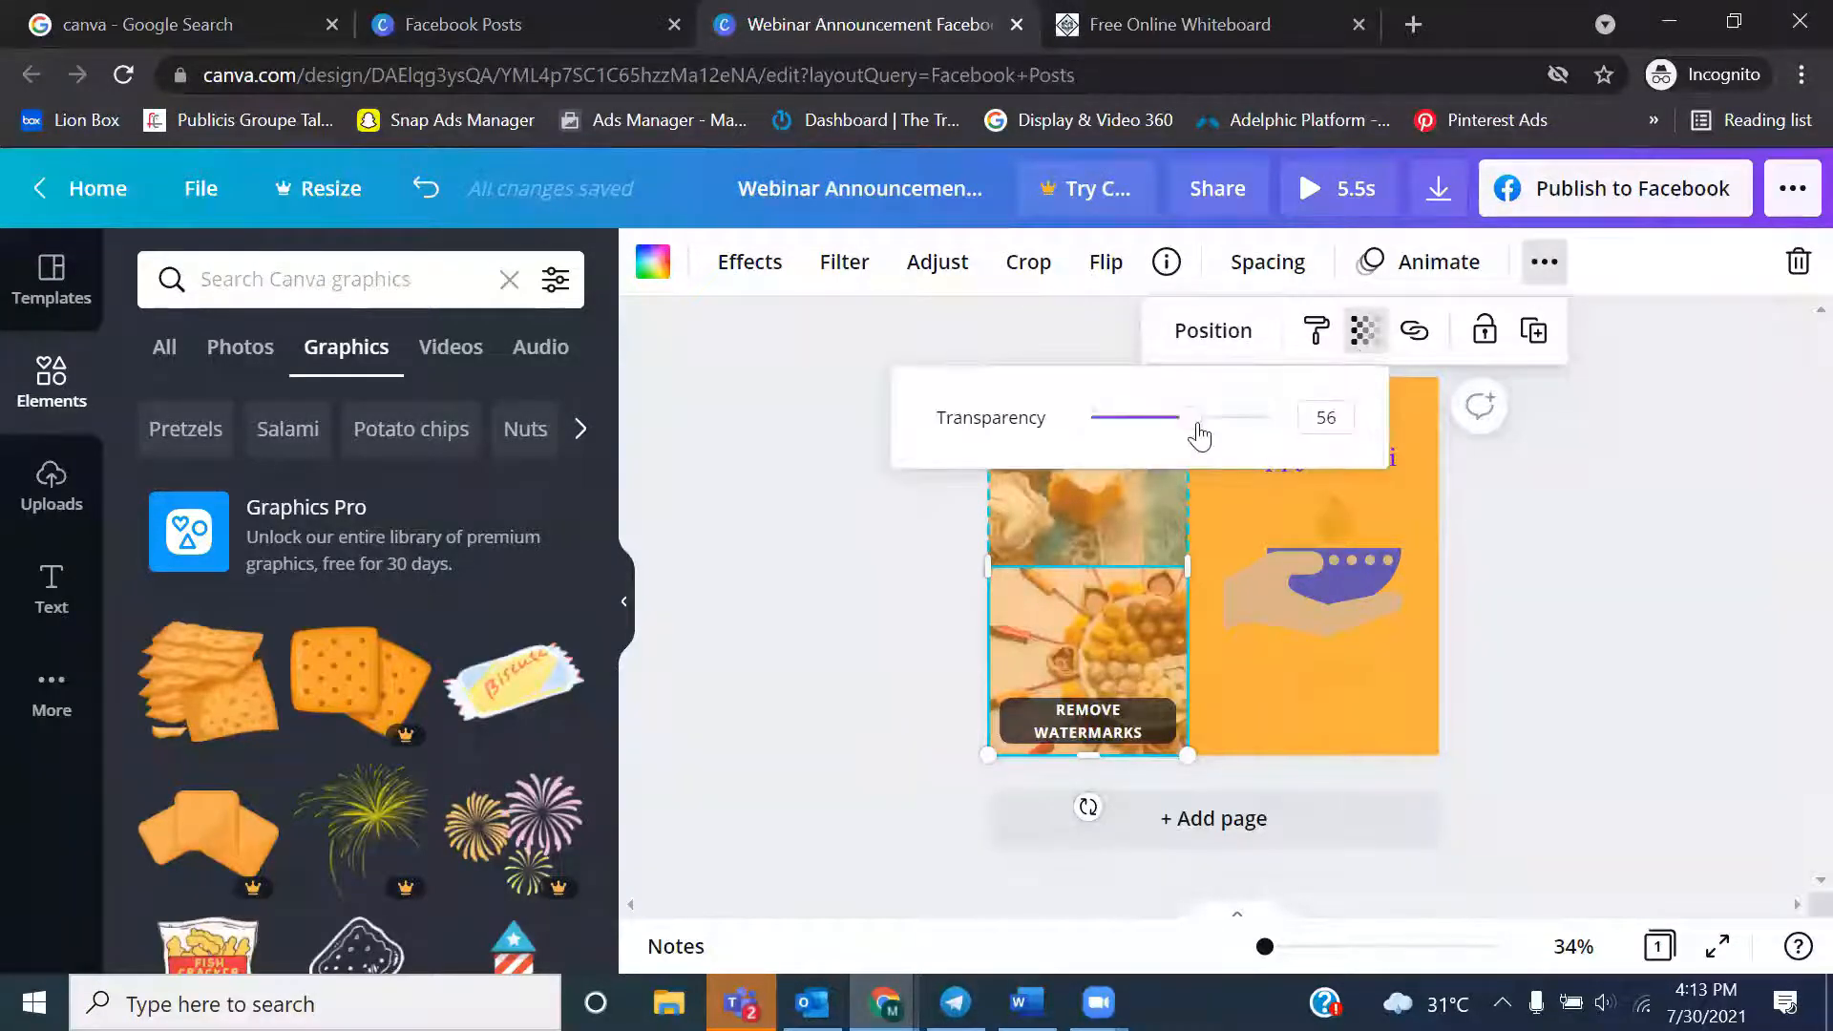
{"action": "left_click_drag", "start_coordinate": [1199, 436], "coordinate": [1274, 441]}
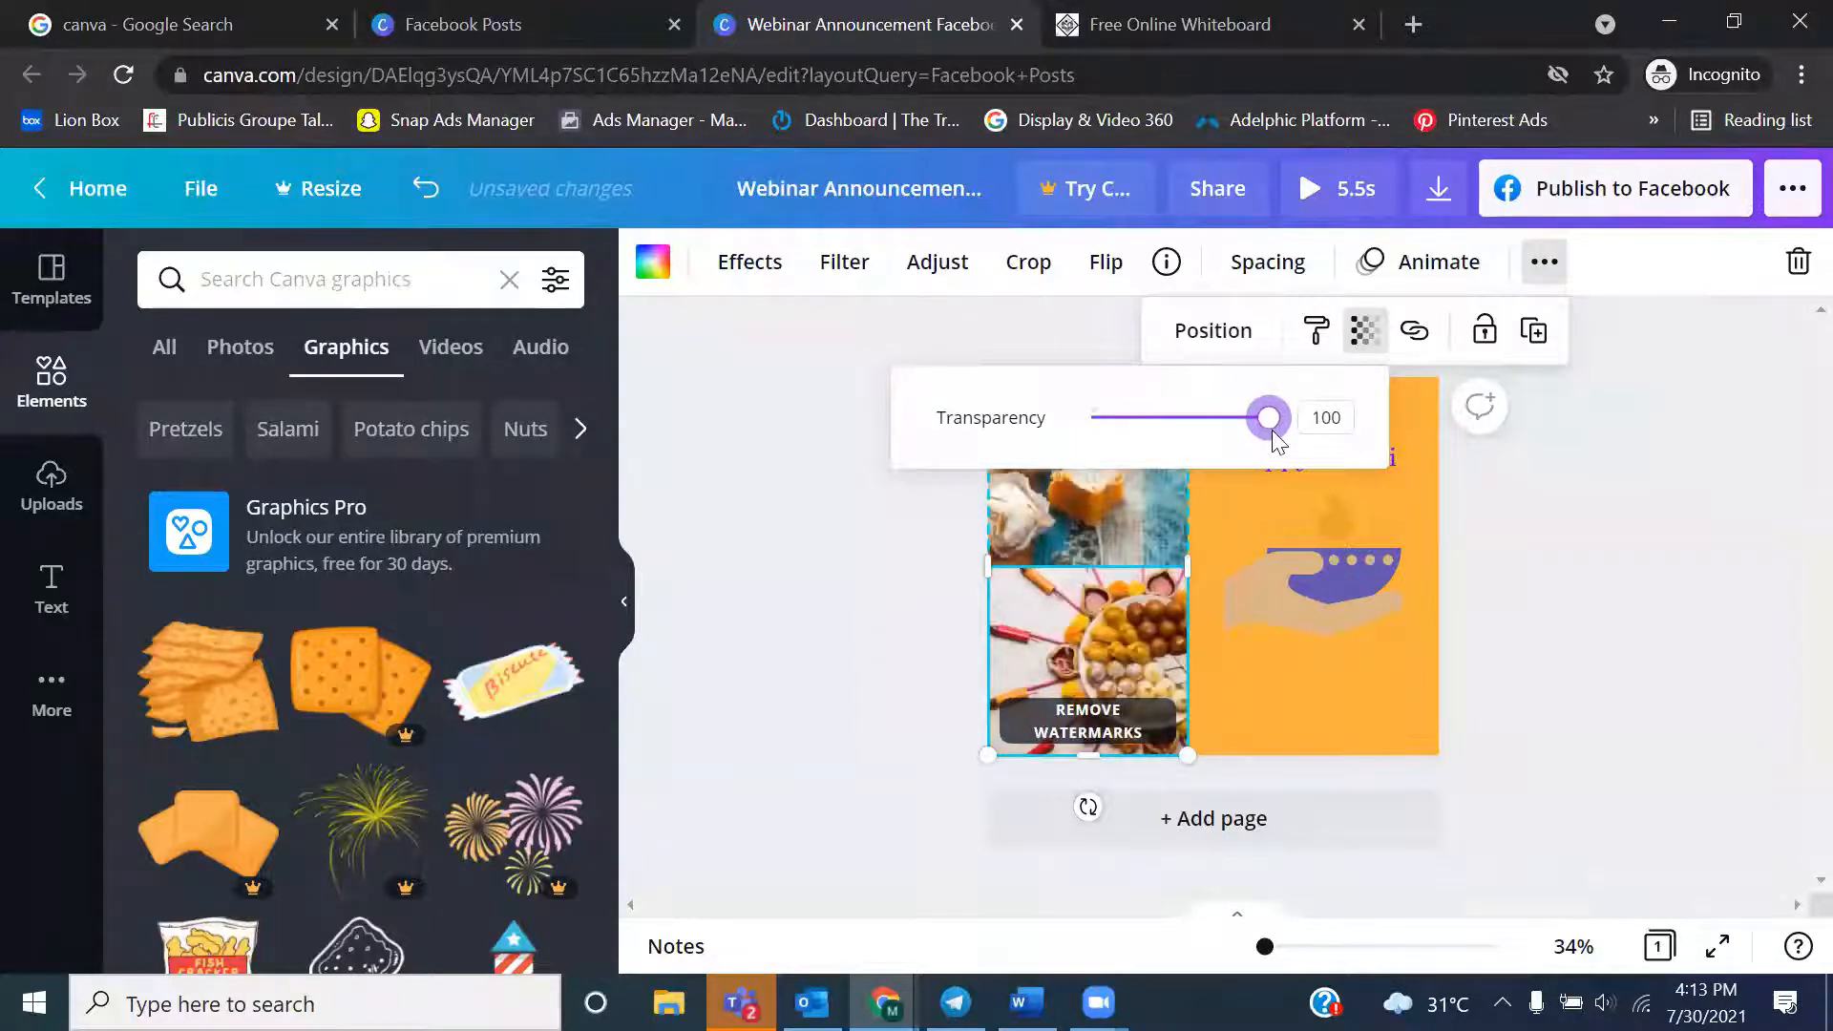
{"action": "left_click", "coordinate": [1740, 512]}
Try the Neon, Glitch and Shadow effects on the "Happy Diwali" heading, with shadow blur 39, and reset the style to None
{"action": "left_click", "coordinate": [1297, 462]}
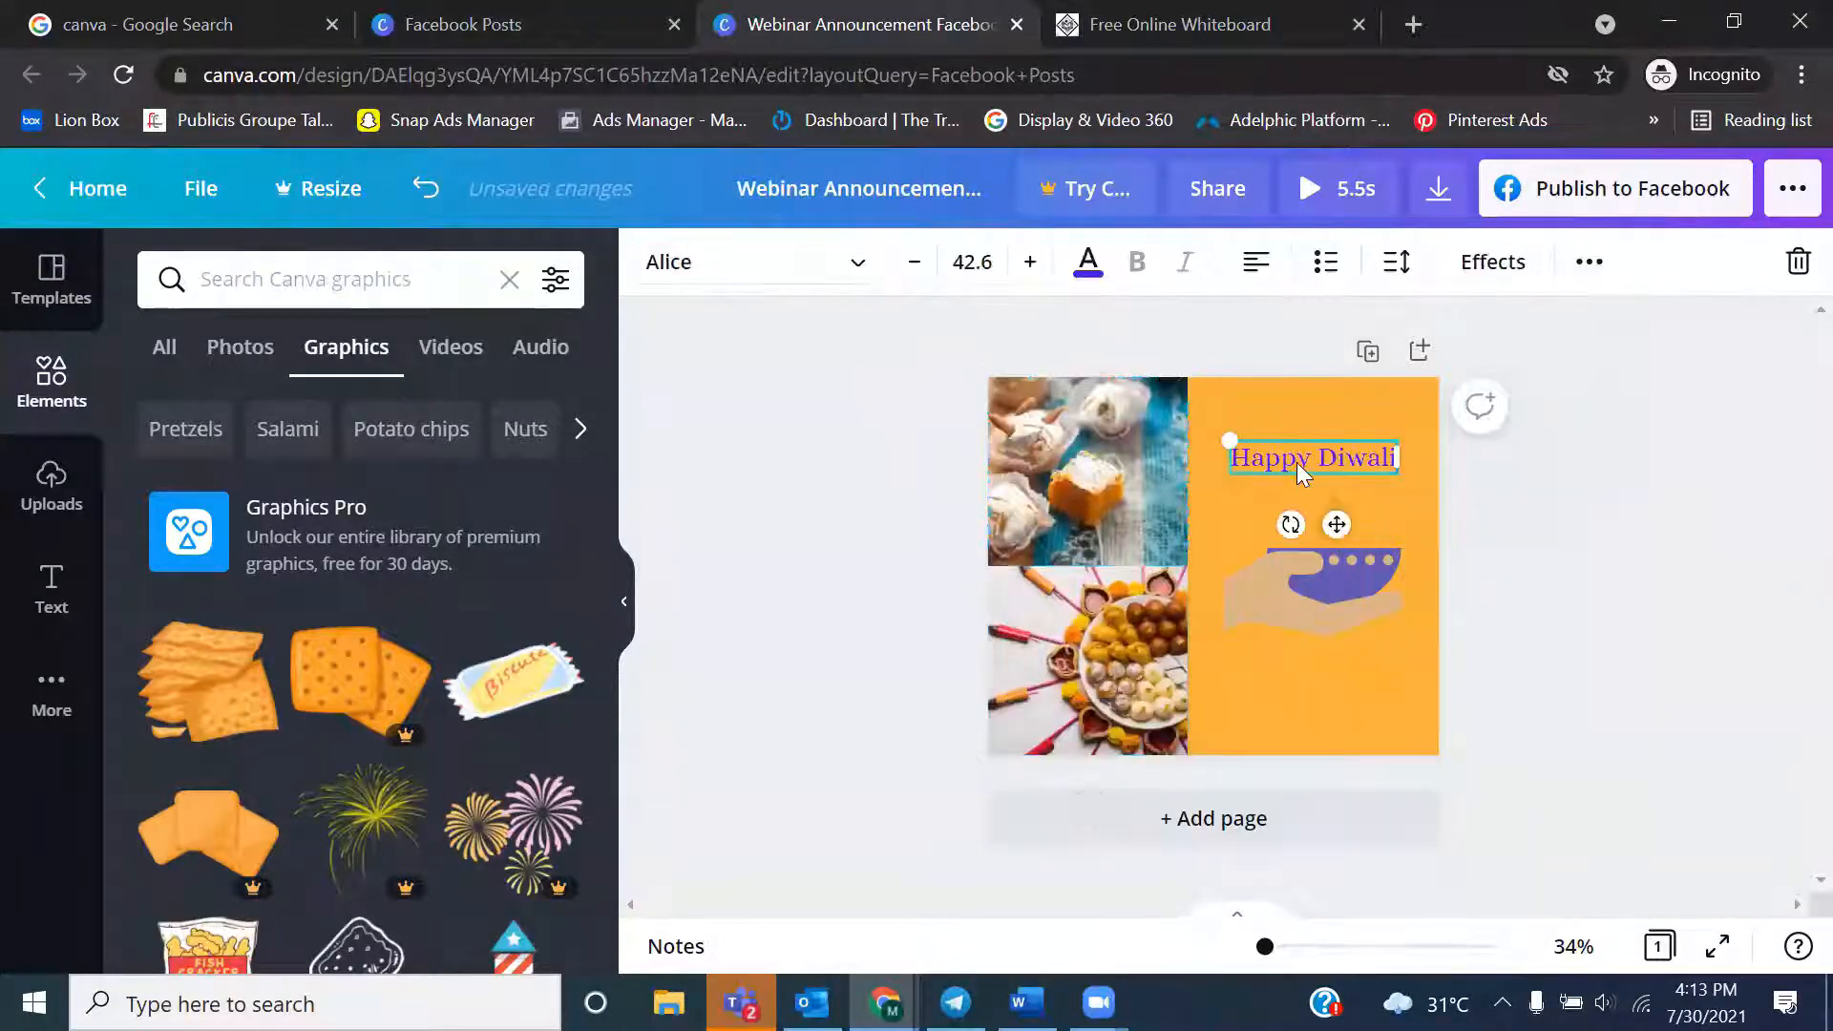
{"action": "left_click", "coordinate": [1493, 272]}
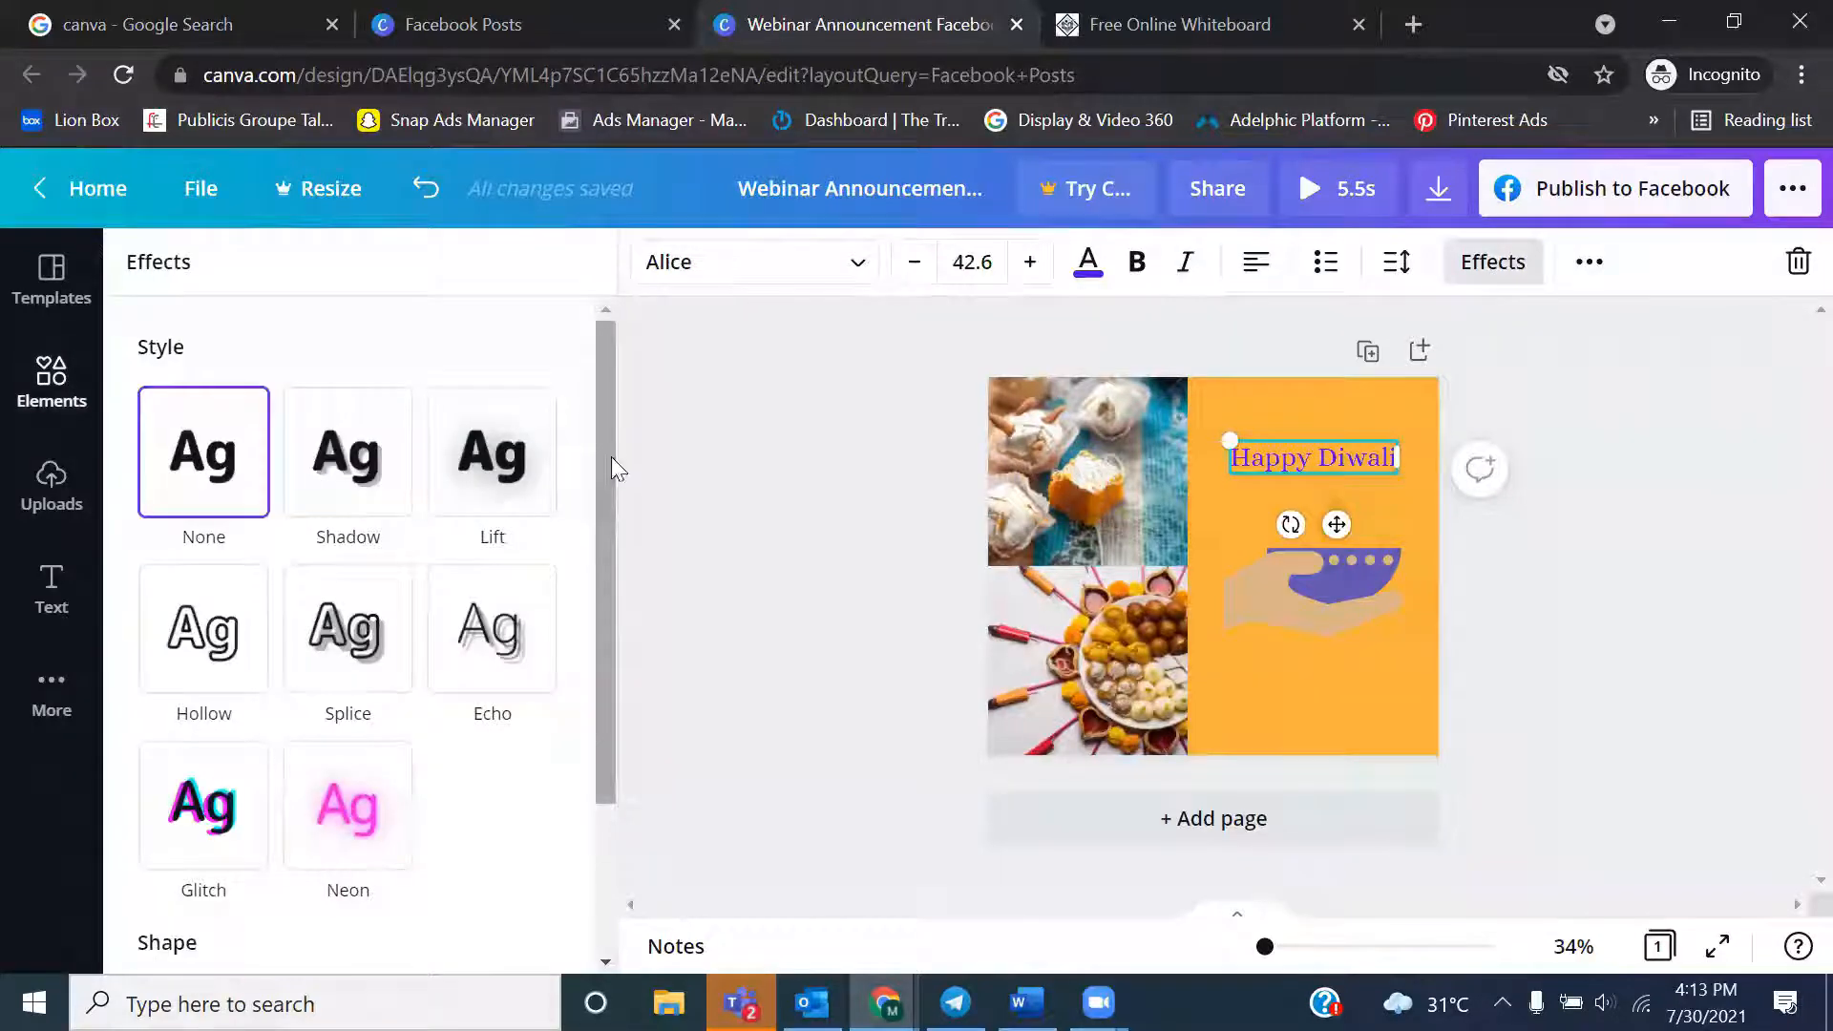
{"action": "left_click_drag", "start_coordinate": [604, 457], "coordinate": [600, 399]}
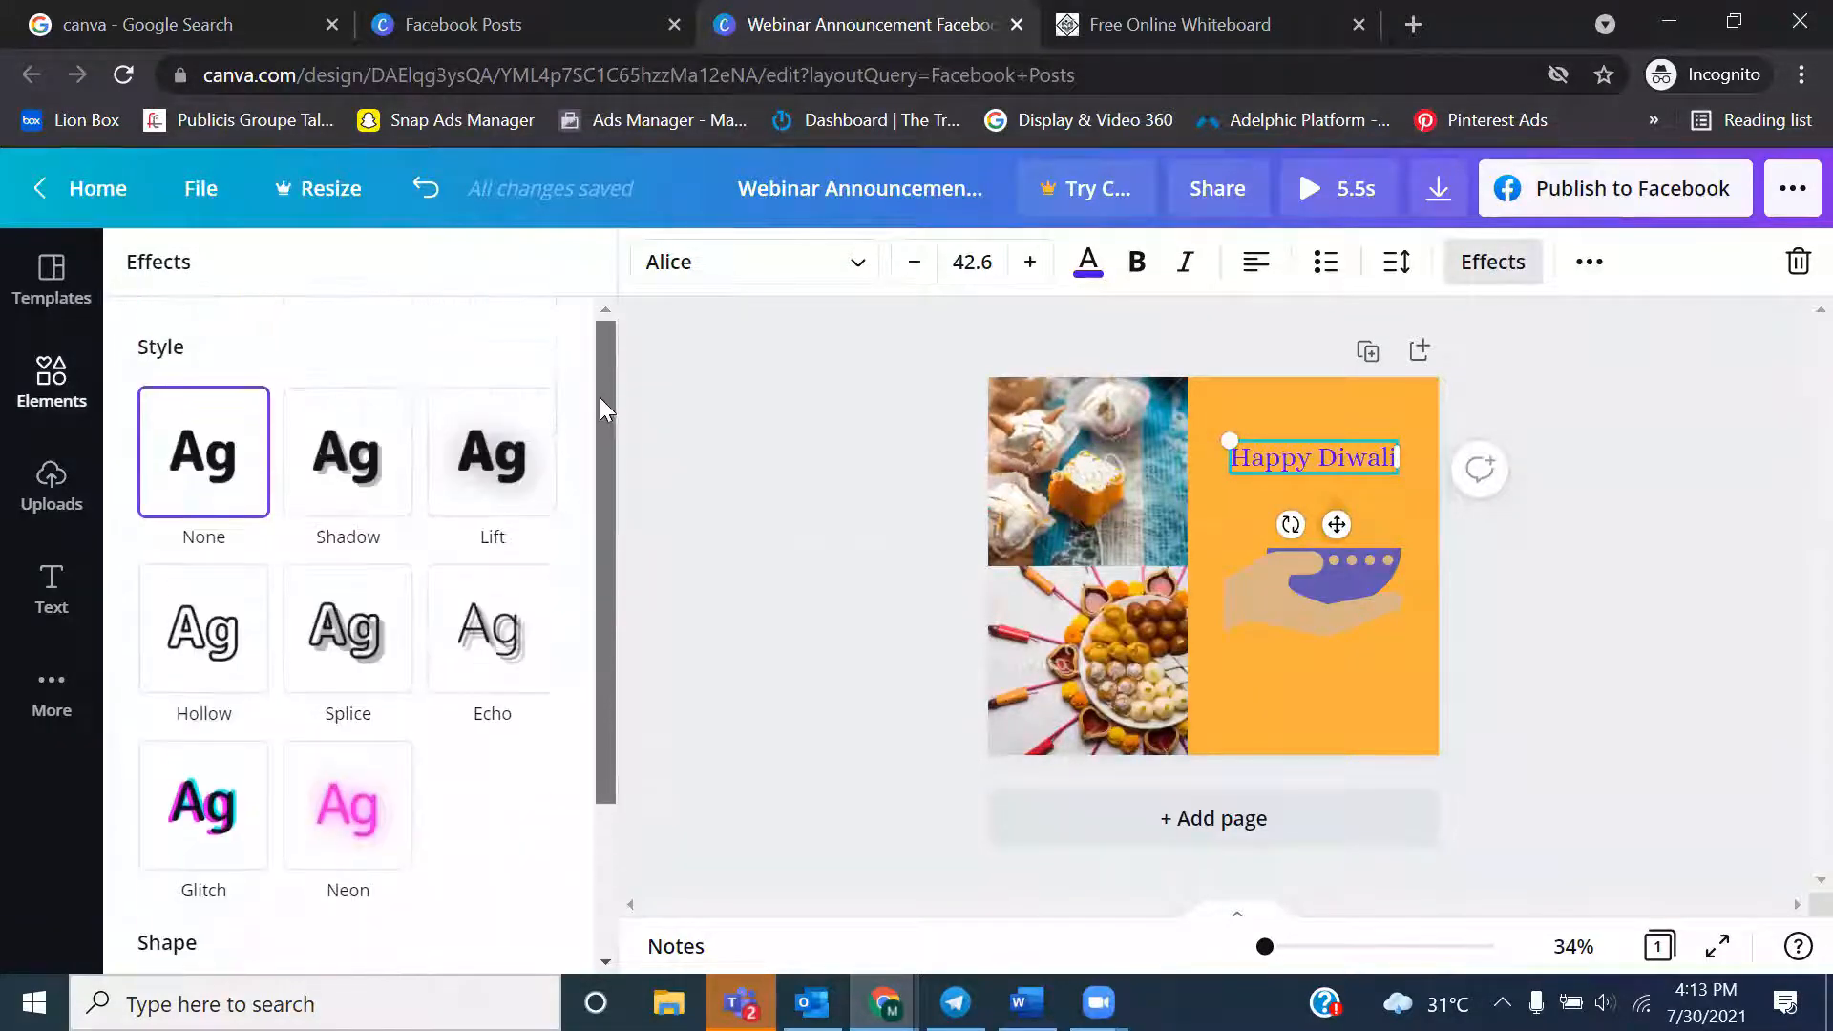
{"action": "left_click", "coordinate": [370, 805]}
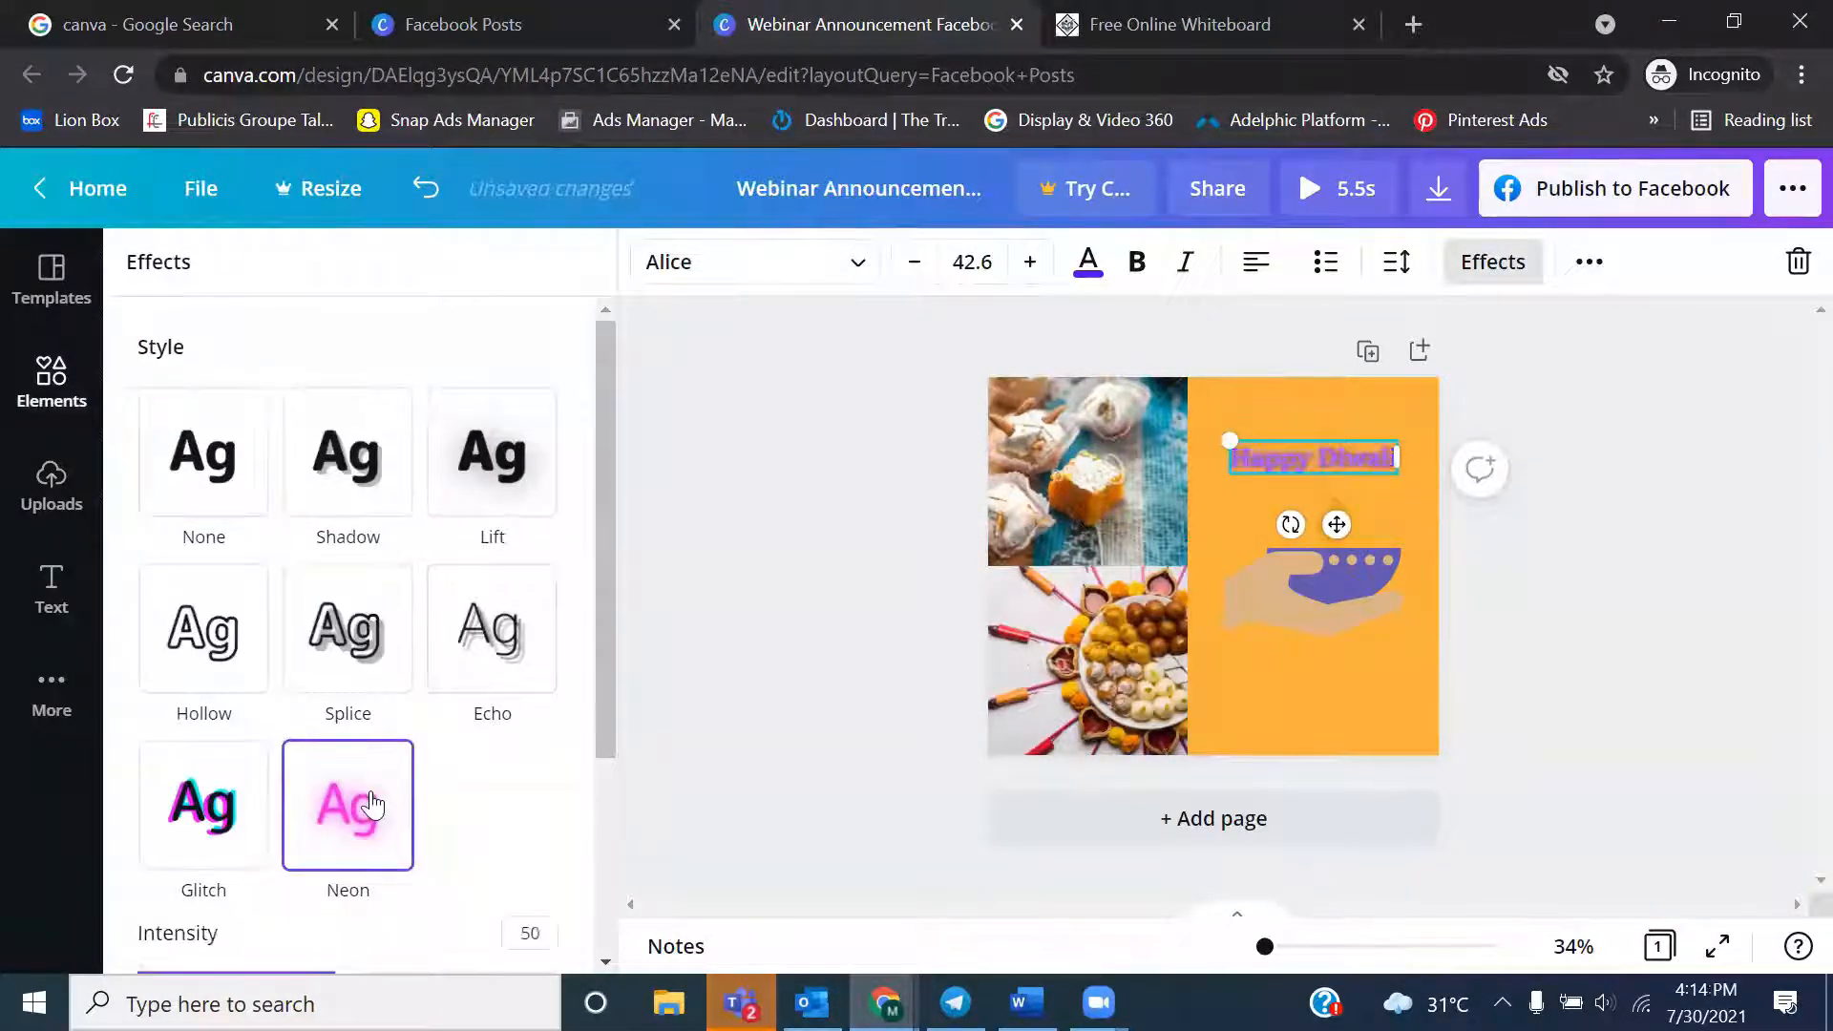
{"action": "left_click", "coordinate": [237, 829]}
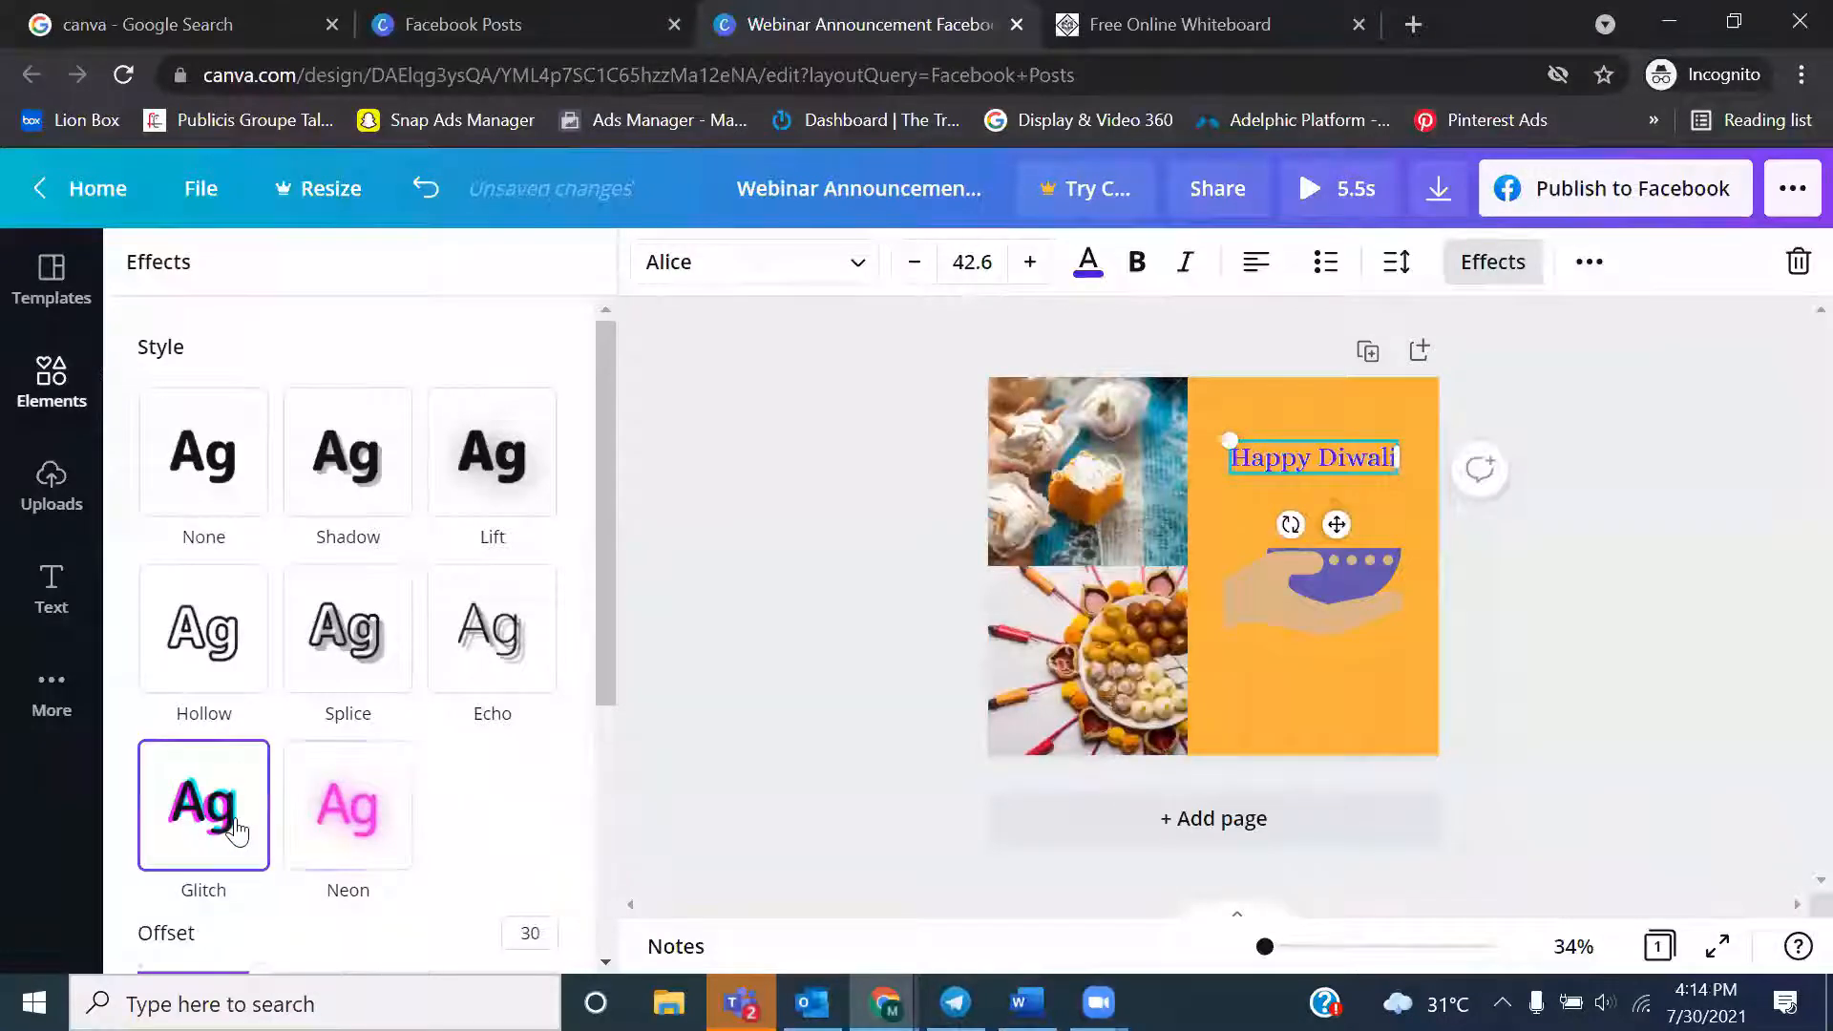
{"action": "left_click", "coordinate": [383, 480]}
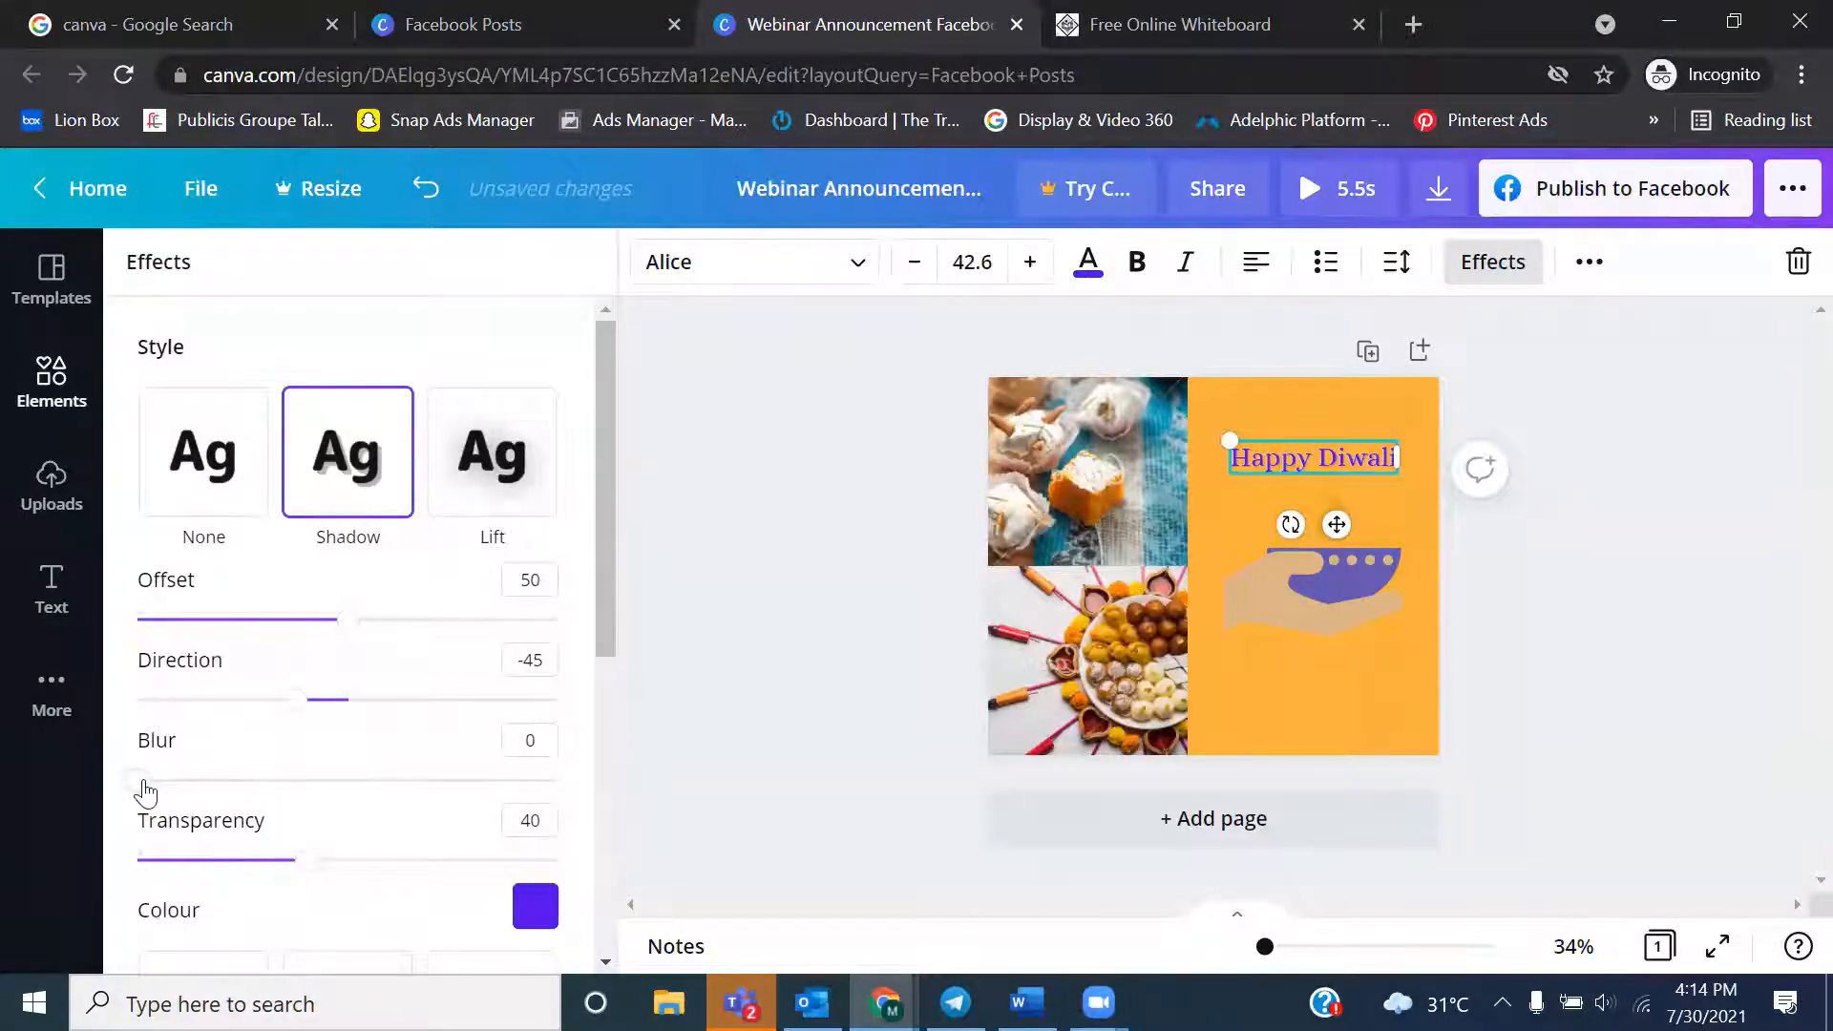
{"action": "left_click_drag", "start_coordinate": [142, 789], "coordinate": [301, 781]}
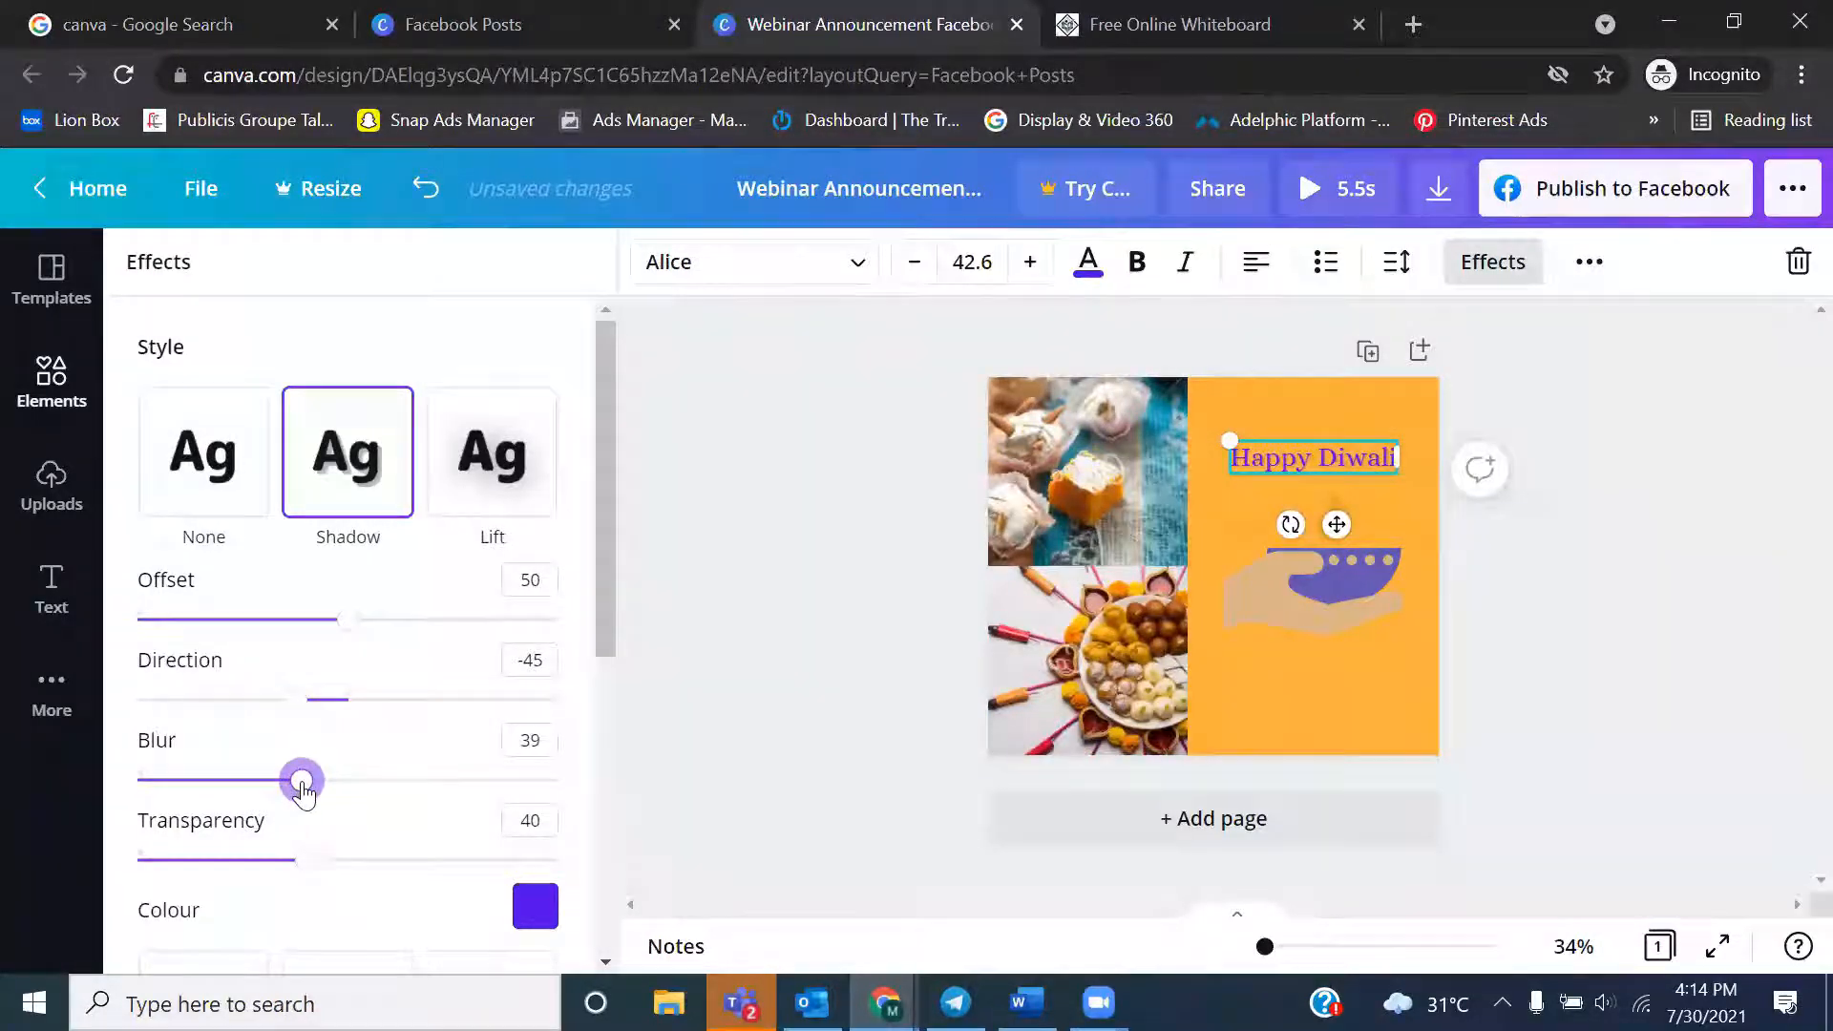
{"action": "mouse_move", "coordinate": [606, 606]}
{"action": "left_mouse_down"}
{"action": "mouse_move", "coordinate": [611, 788]}
{"action": "mouse_move", "coordinate": [613, 604]}
{"action": "left_mouse_up"}
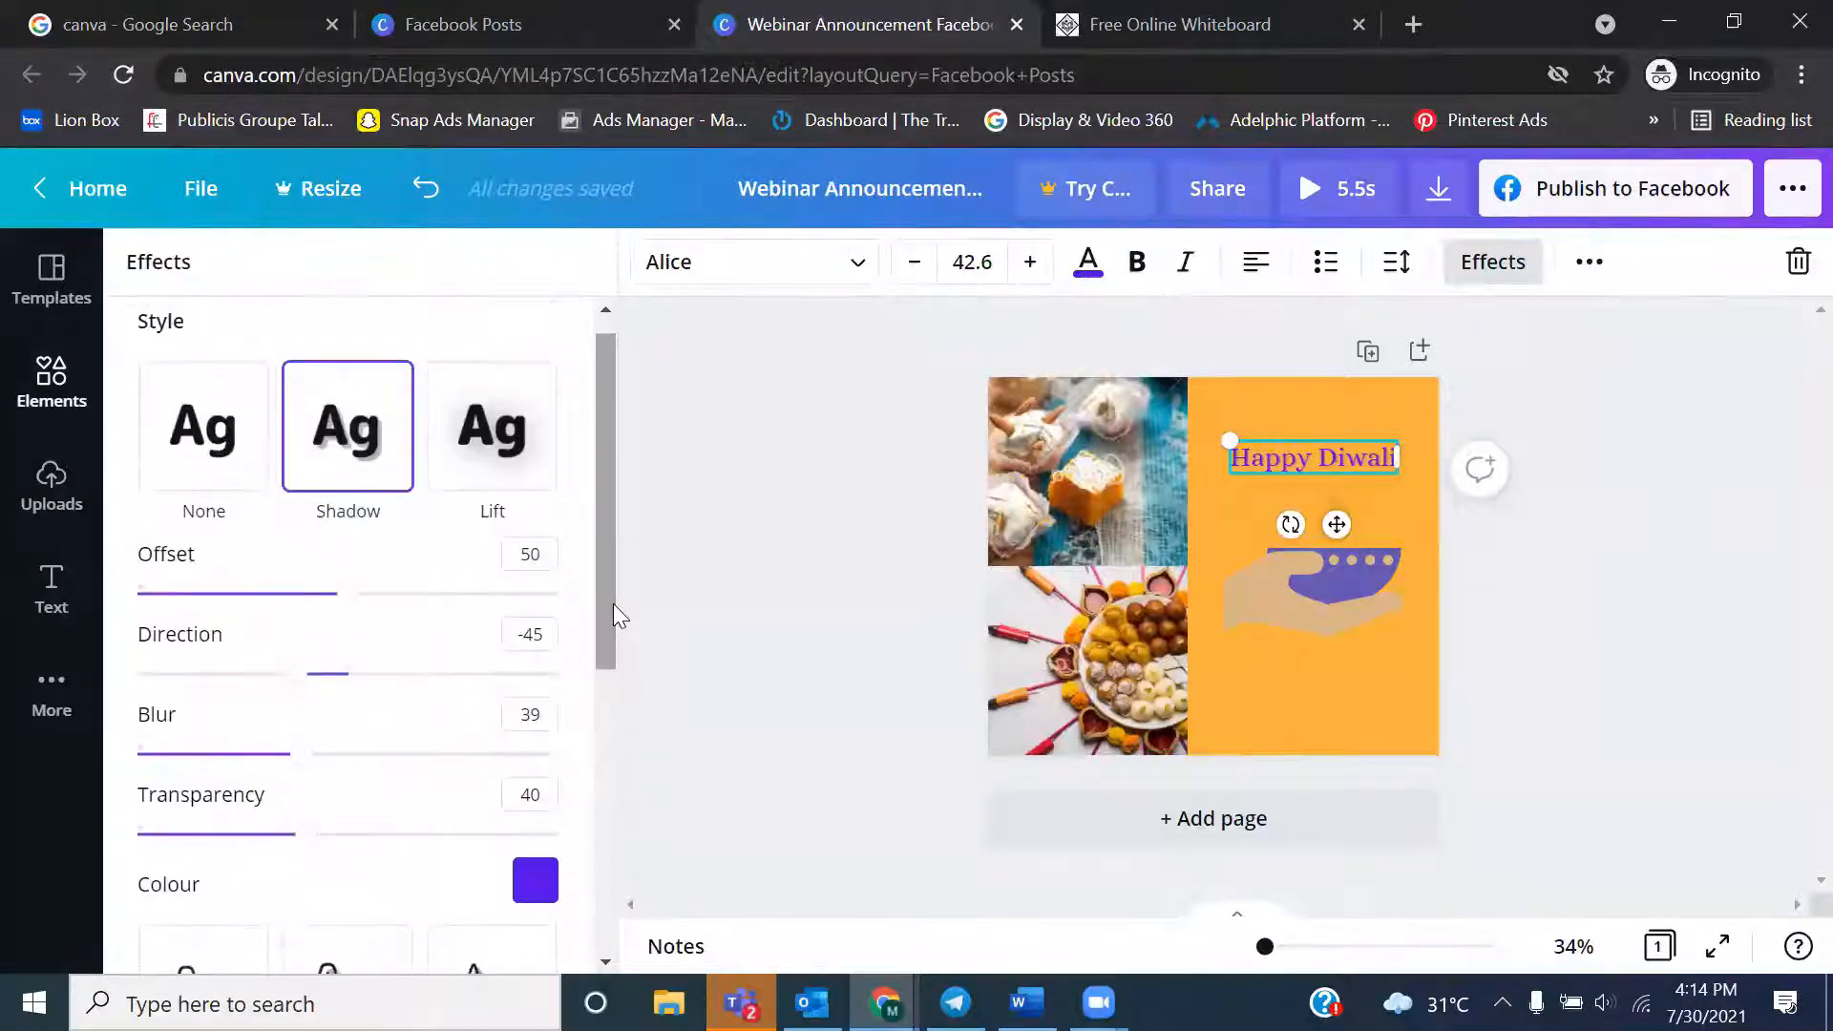
{"action": "left_click", "coordinate": [157, 431]}
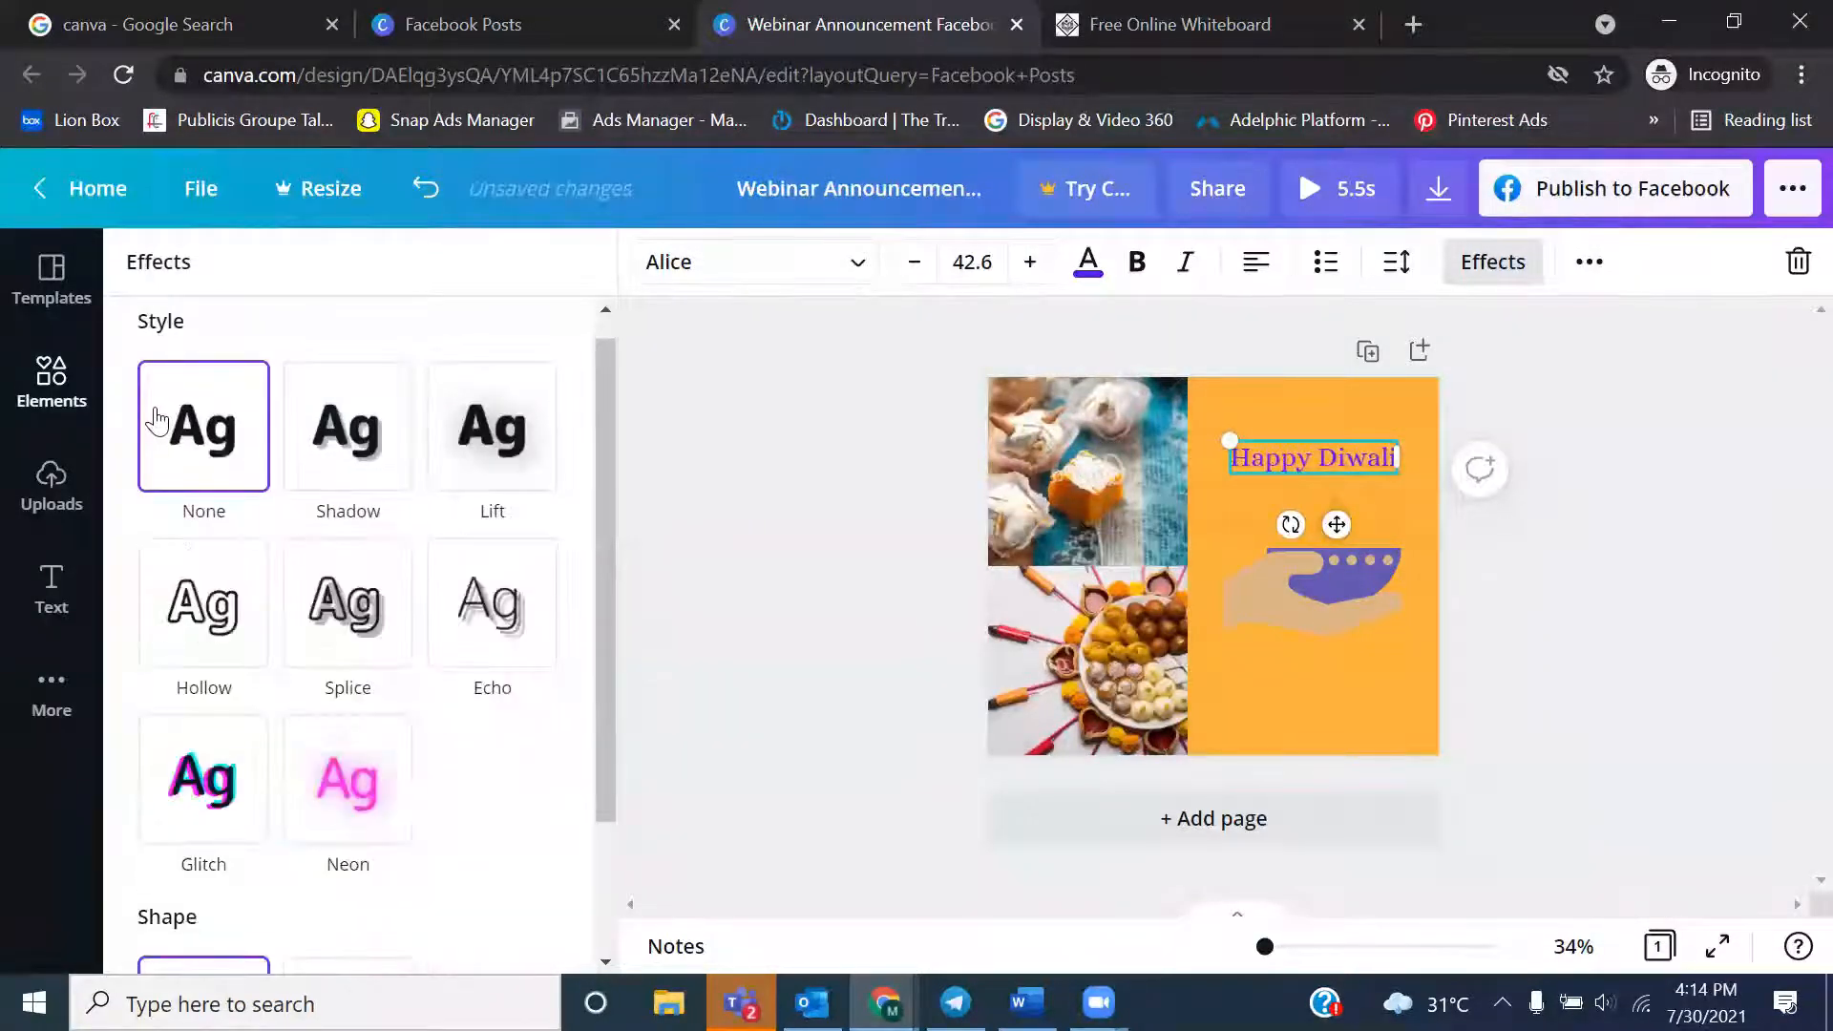
Apply the Lift effect to the "Happy Diwali" heading with an intensity of 72
{"action": "left_click", "coordinate": [540, 442]}
{"action": "left_click_drag", "start_coordinate": [340, 604], "coordinate": [442, 596]}
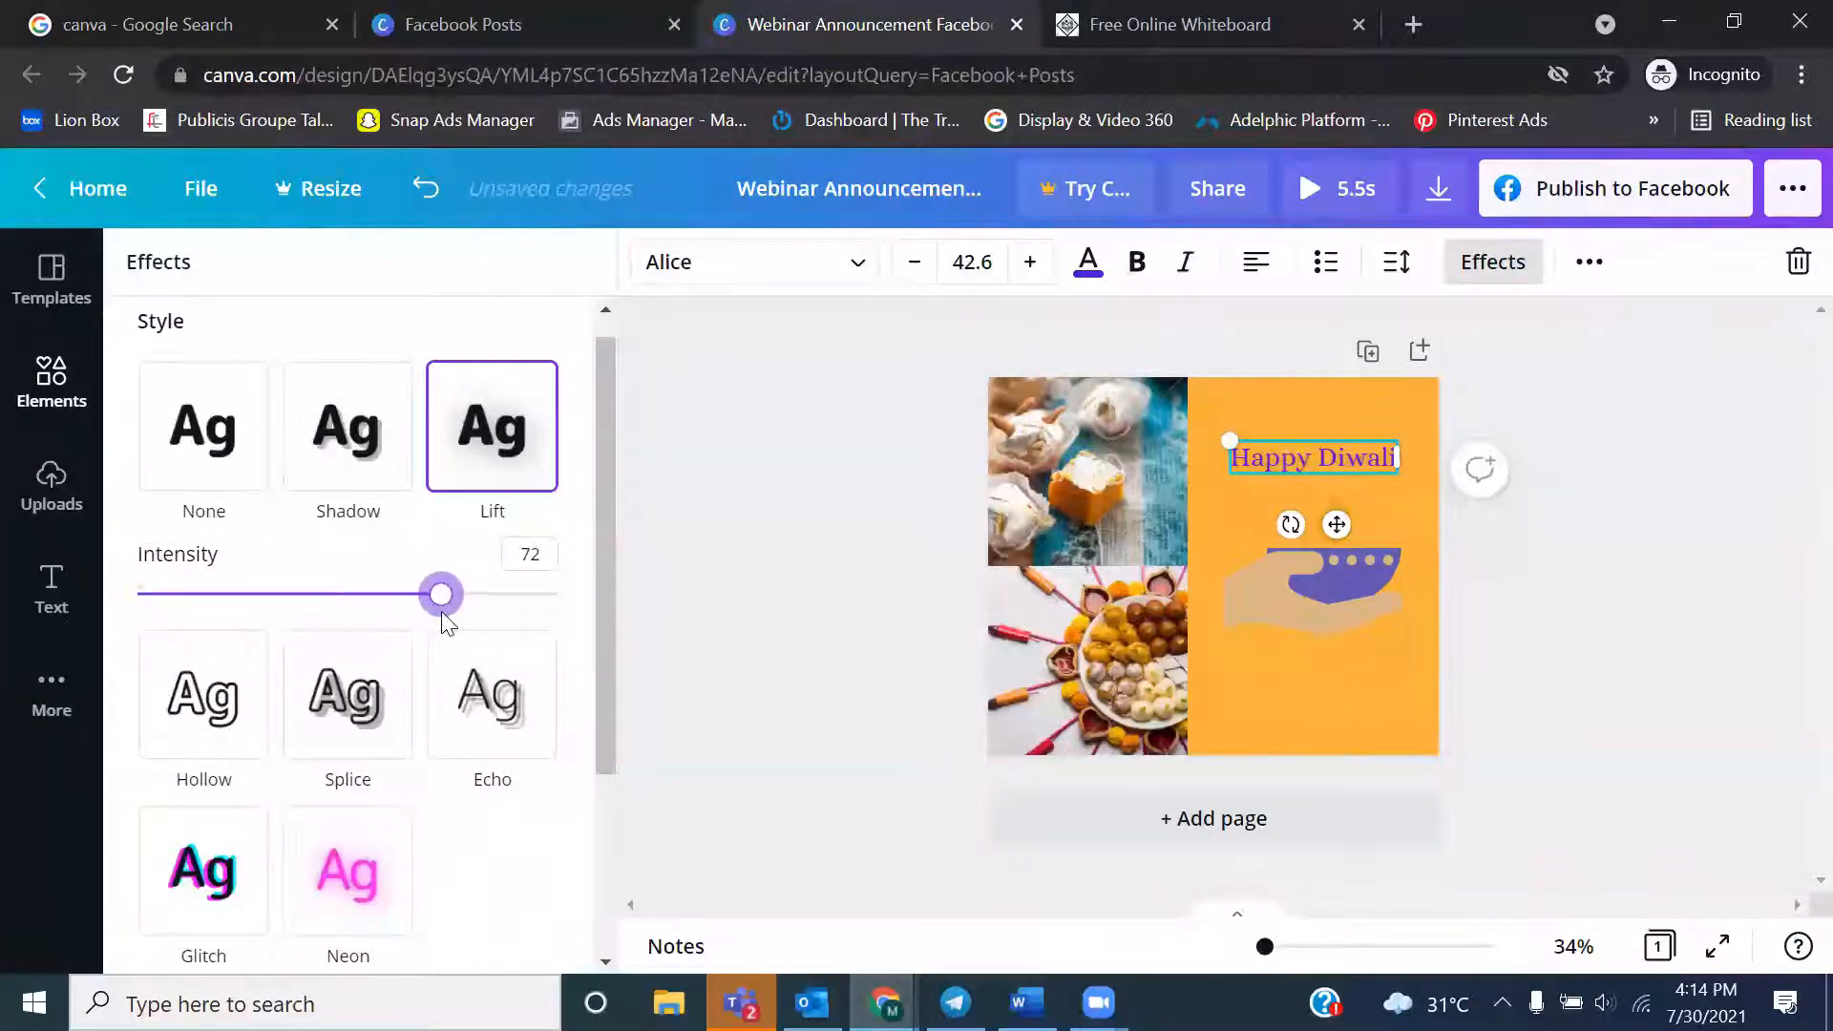
{"action": "left_click", "coordinate": [670, 603]}
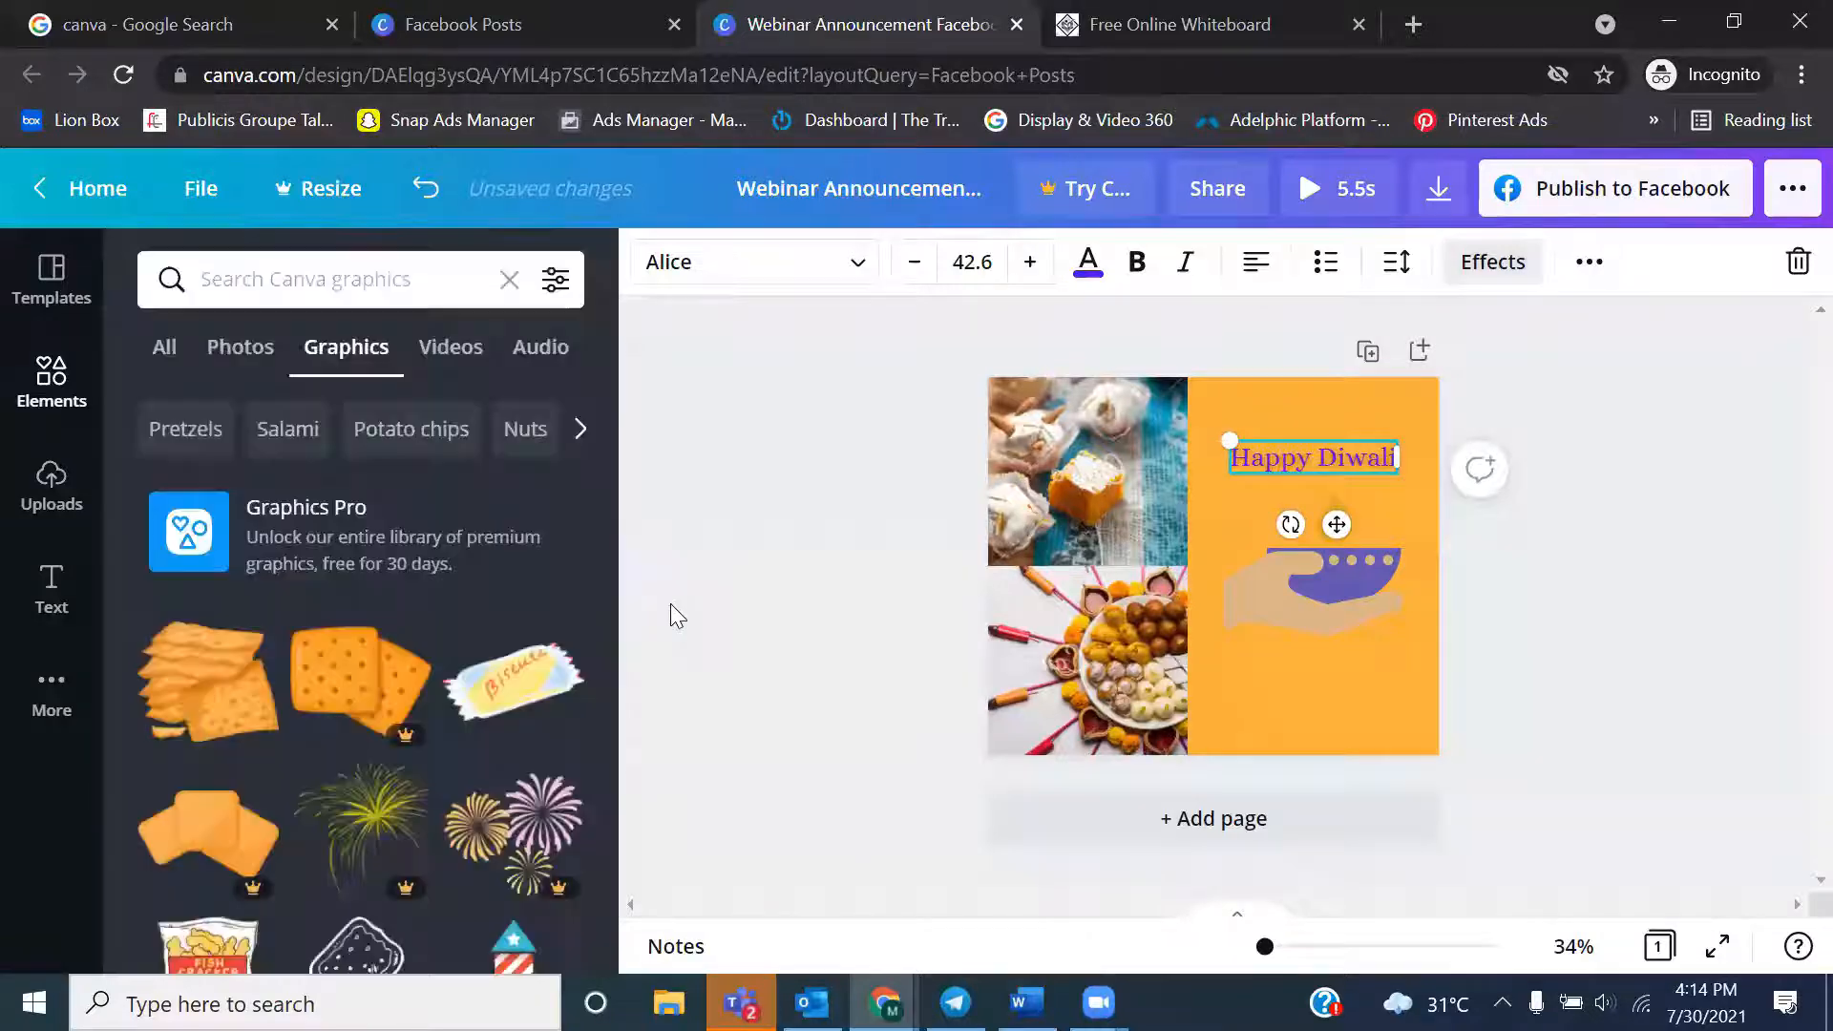
Review the heading's additional formatting options and try the copy-style tool on the page background
{"action": "left_click", "coordinate": [1592, 266]}
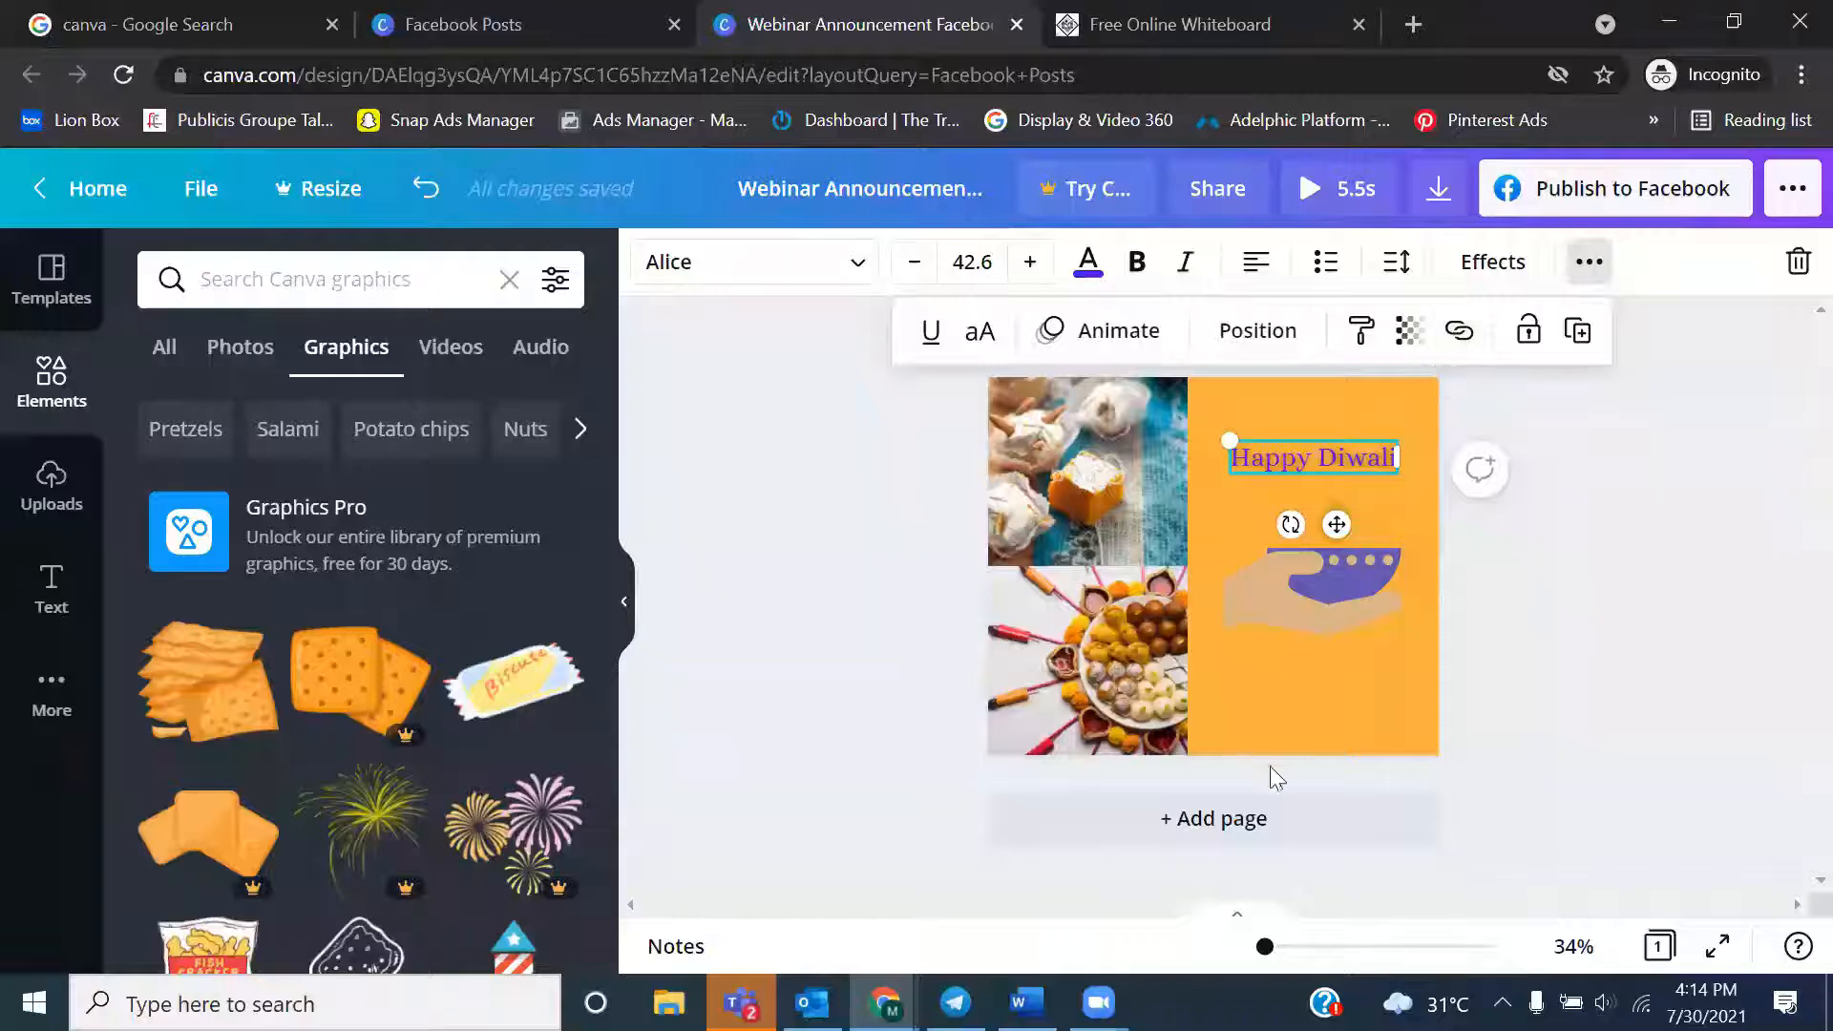
{"action": "left_click", "coordinate": [1313, 716]}
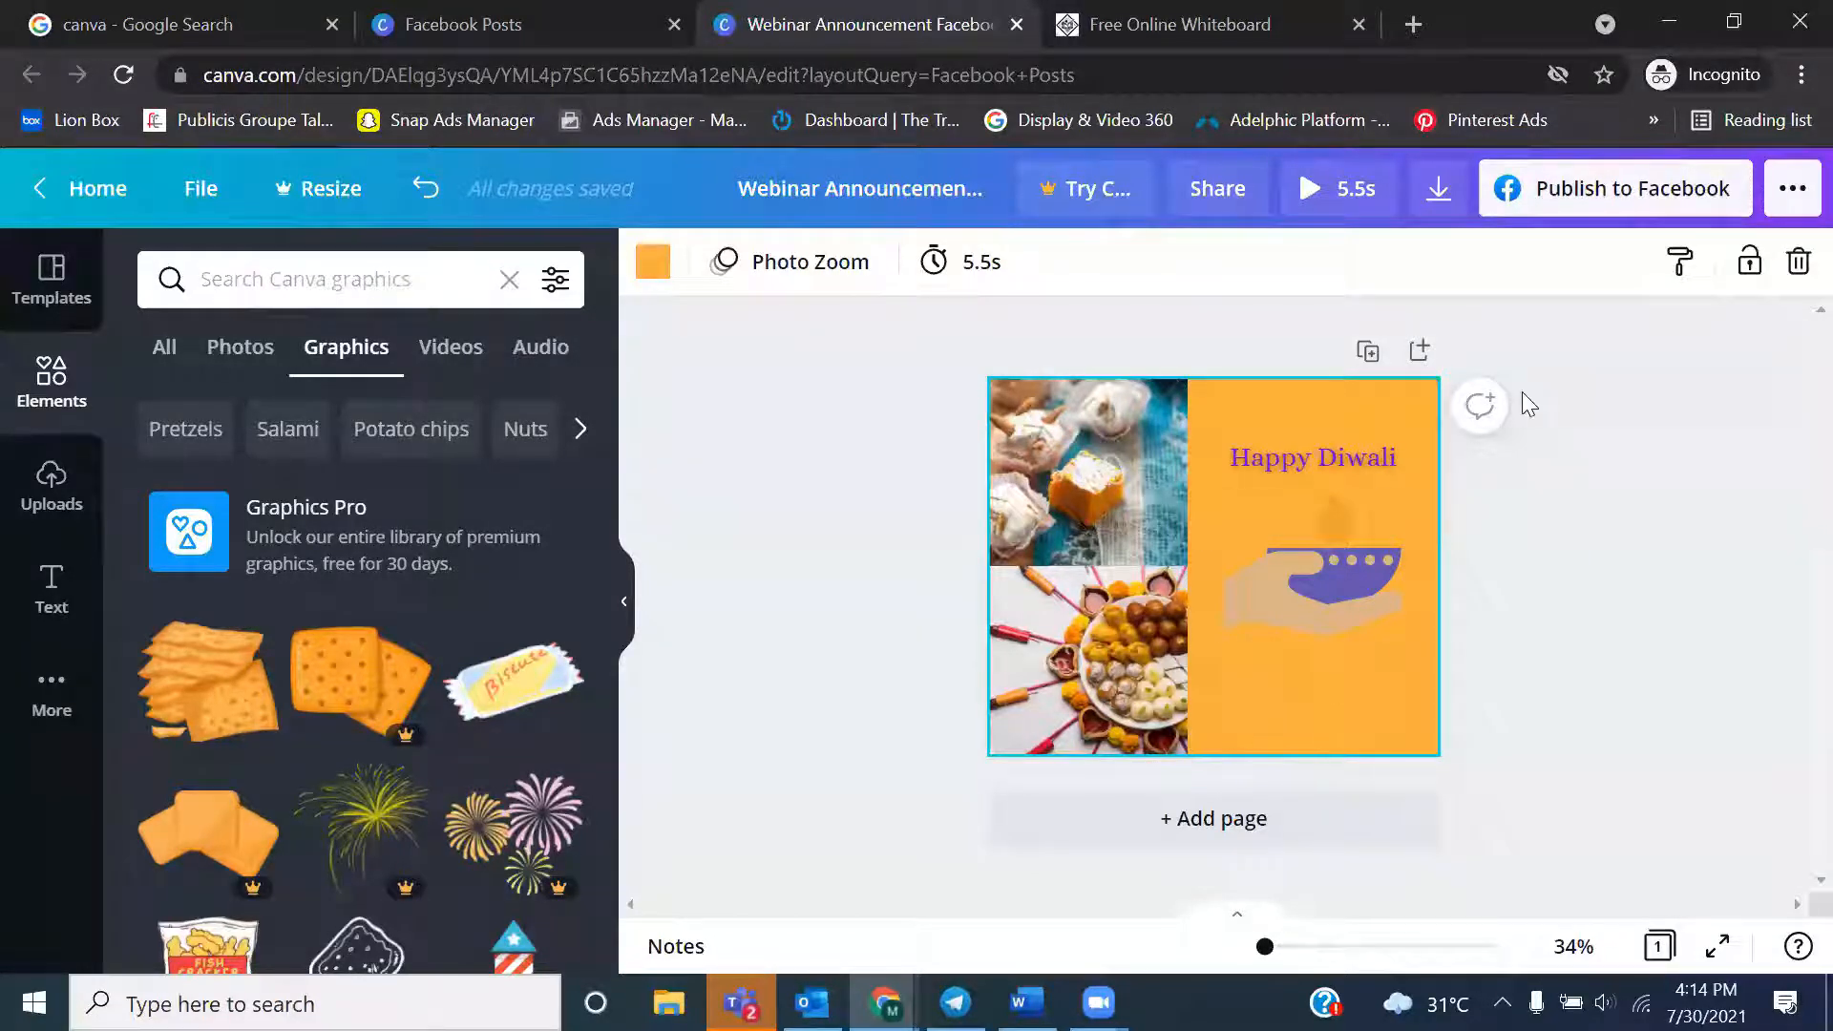
{"action": "left_click", "coordinate": [1676, 268]}
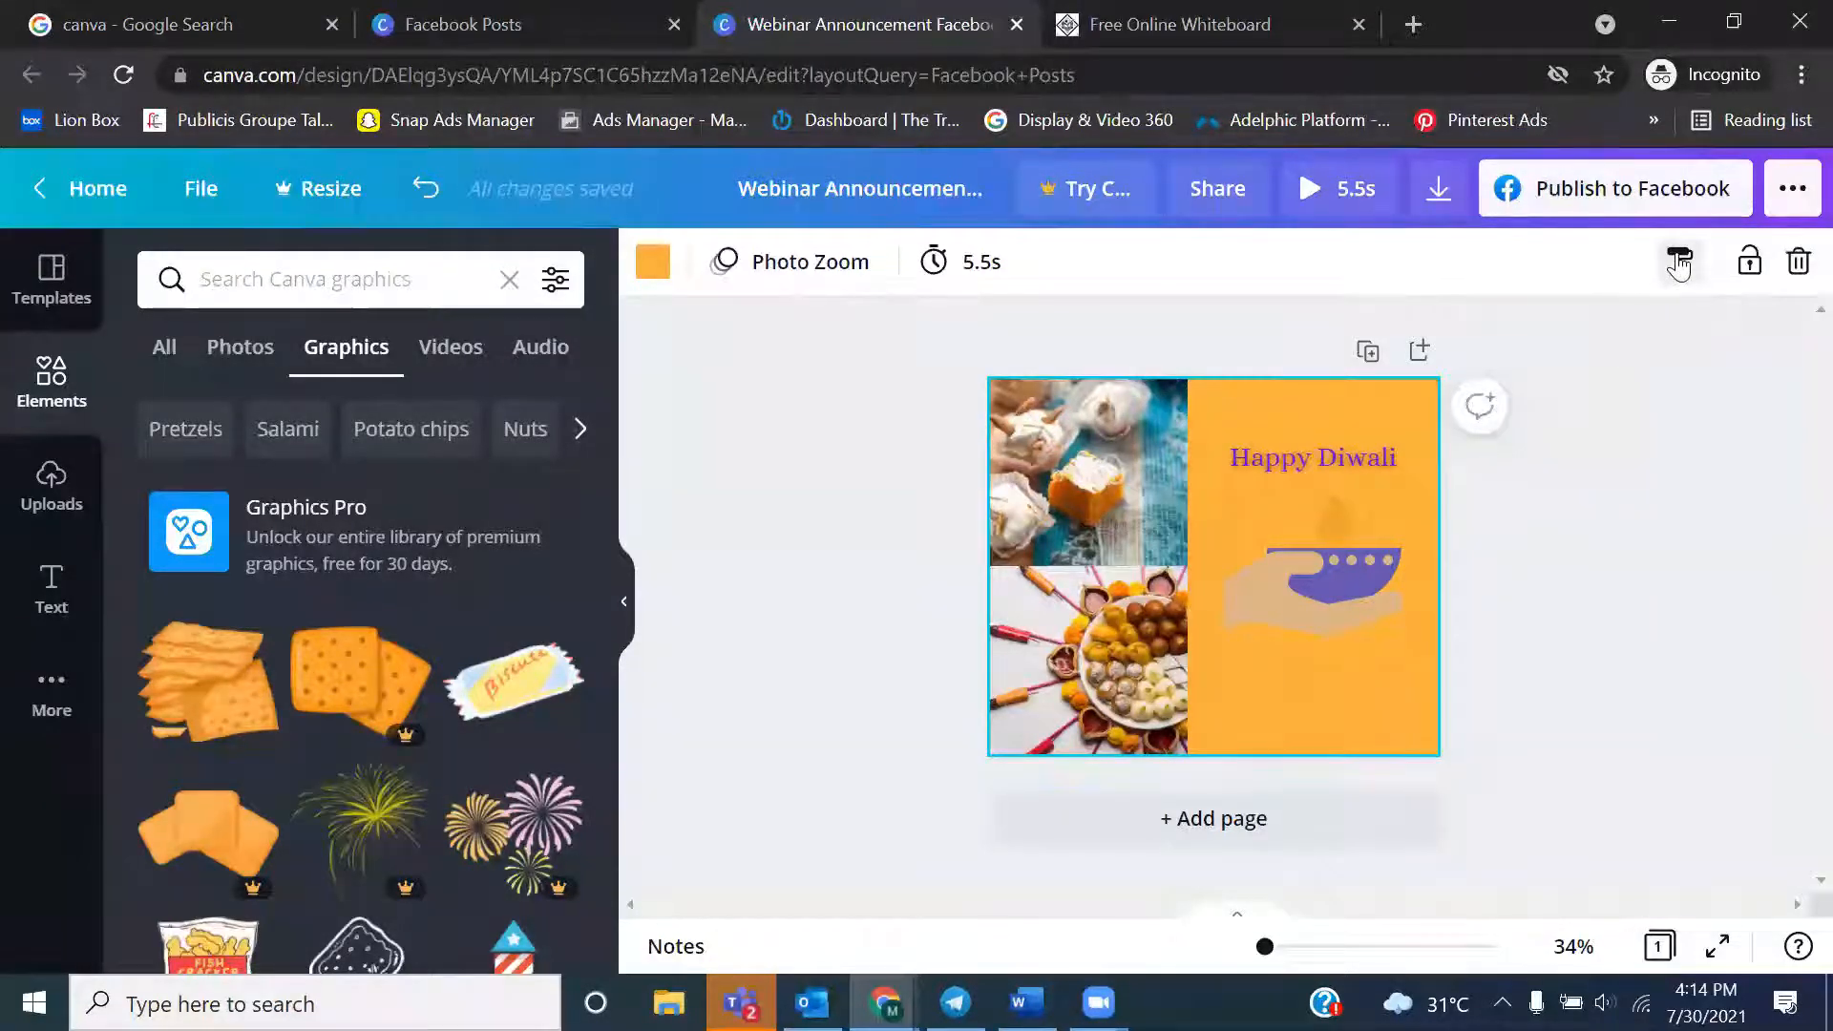
{"action": "left_click", "coordinate": [1544, 571]}
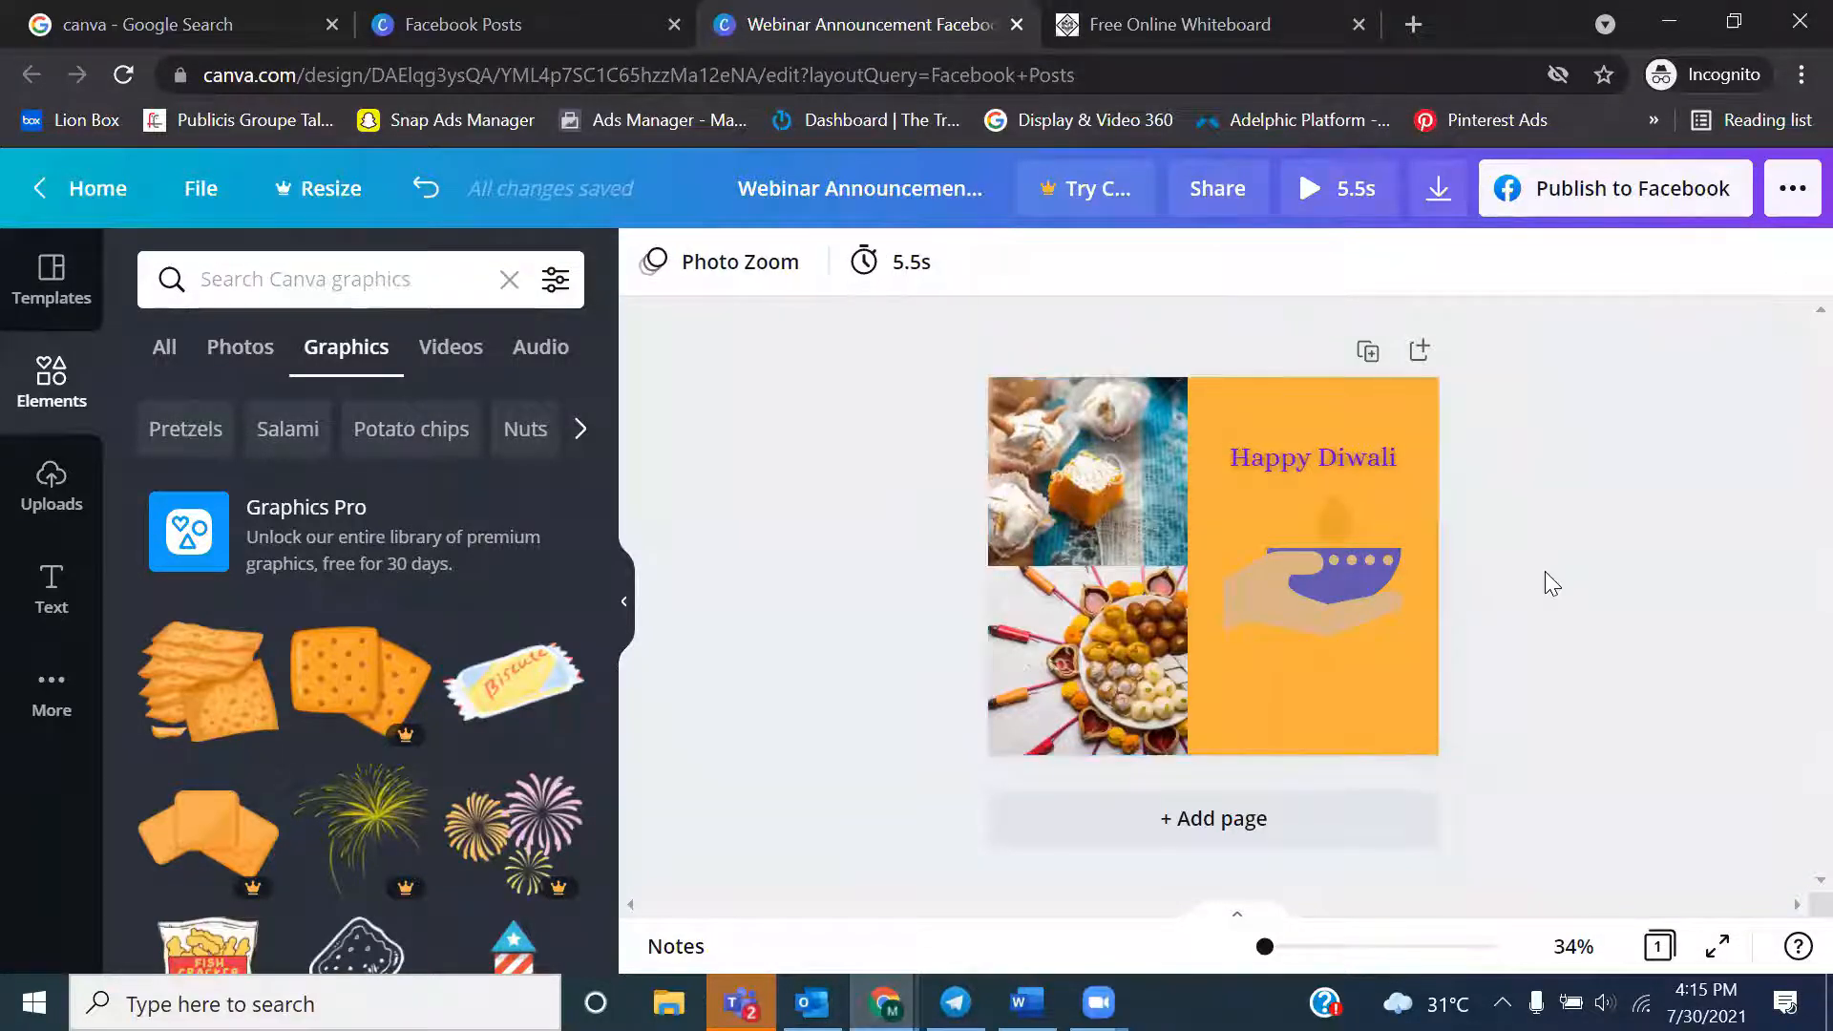
{"action": "left_click", "coordinate": [1240, 705]}
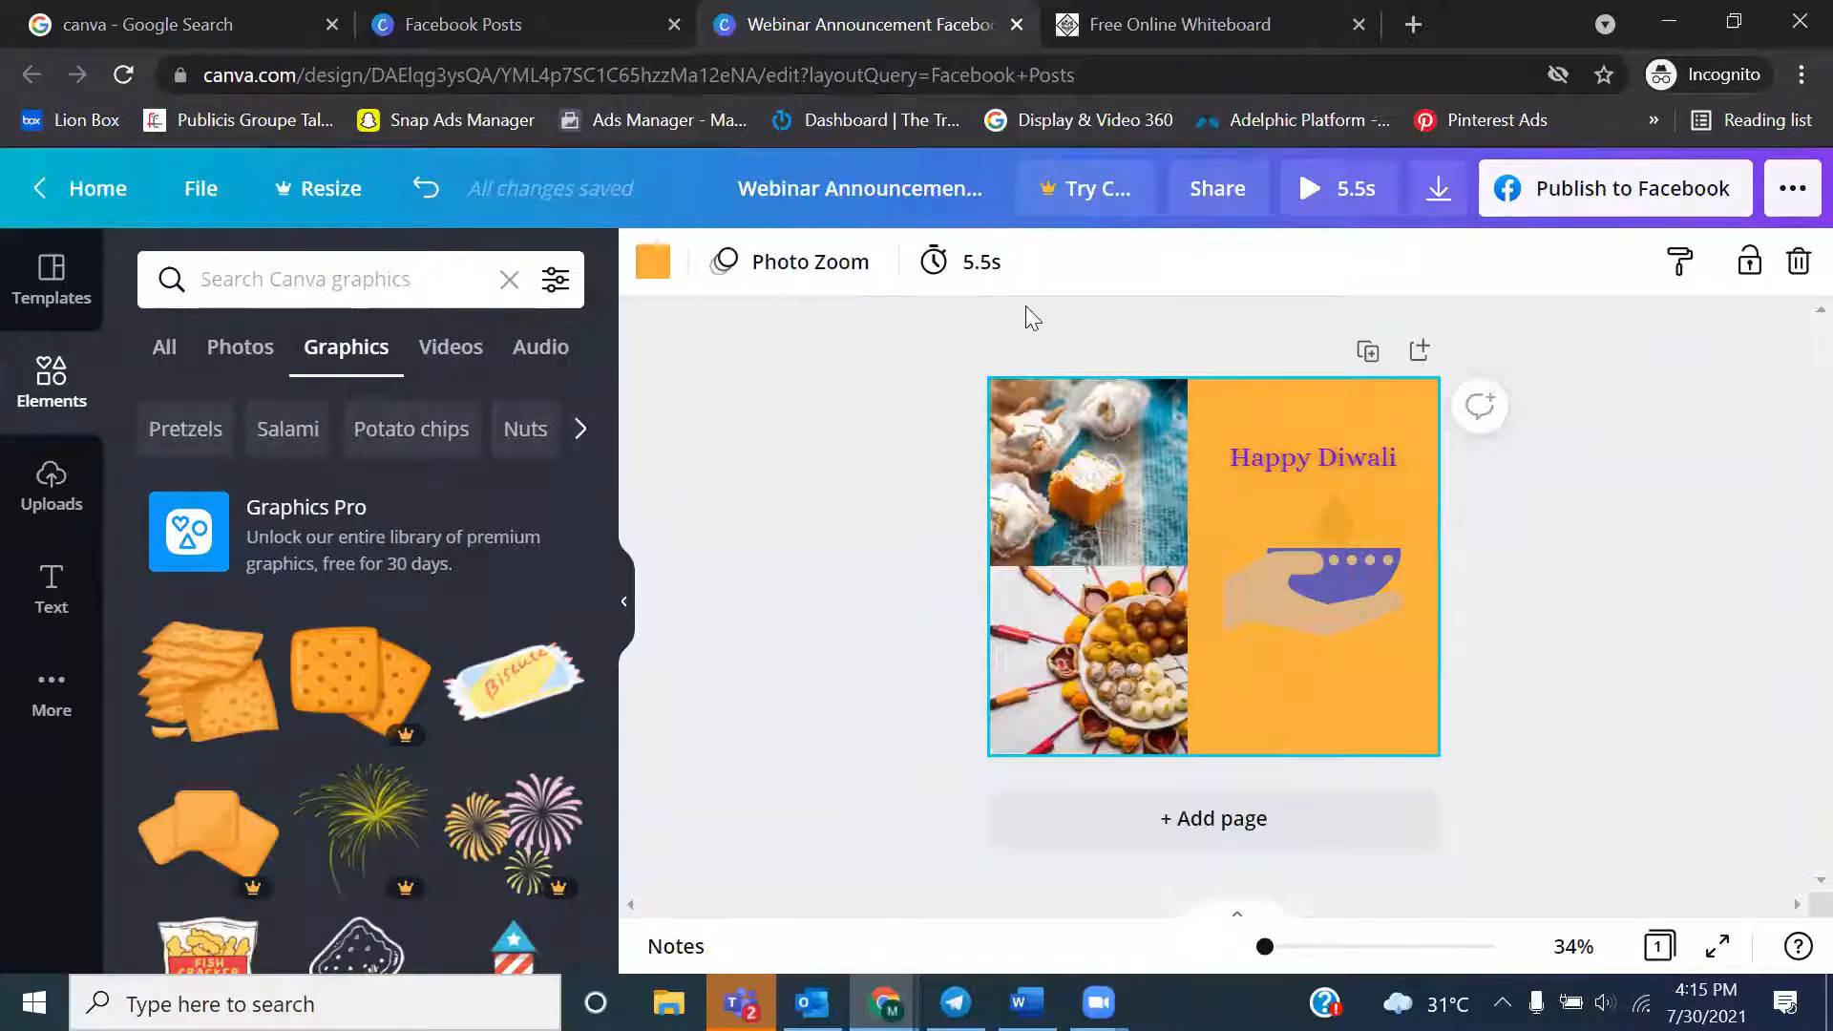
Open the link entry for the "Happy Diwali" heading
{"action": "left_click", "coordinate": [1243, 451]}
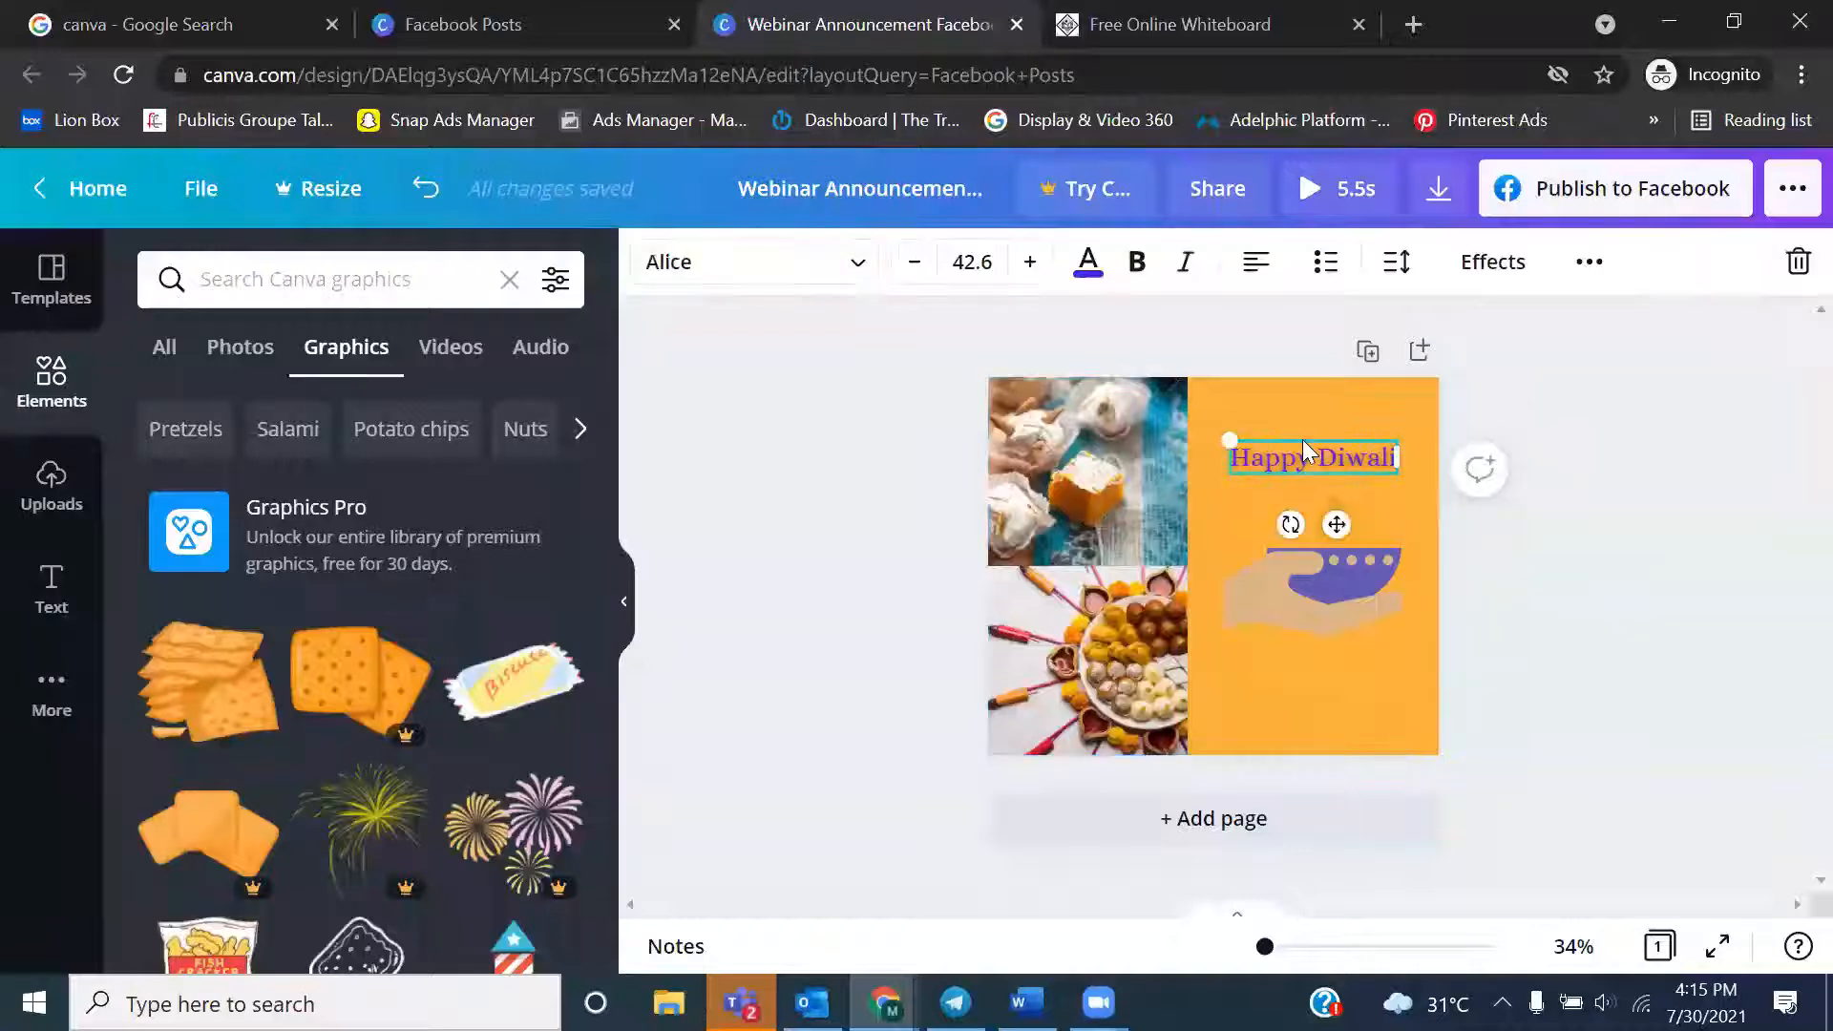
{"action": "left_click", "coordinate": [1590, 266]}
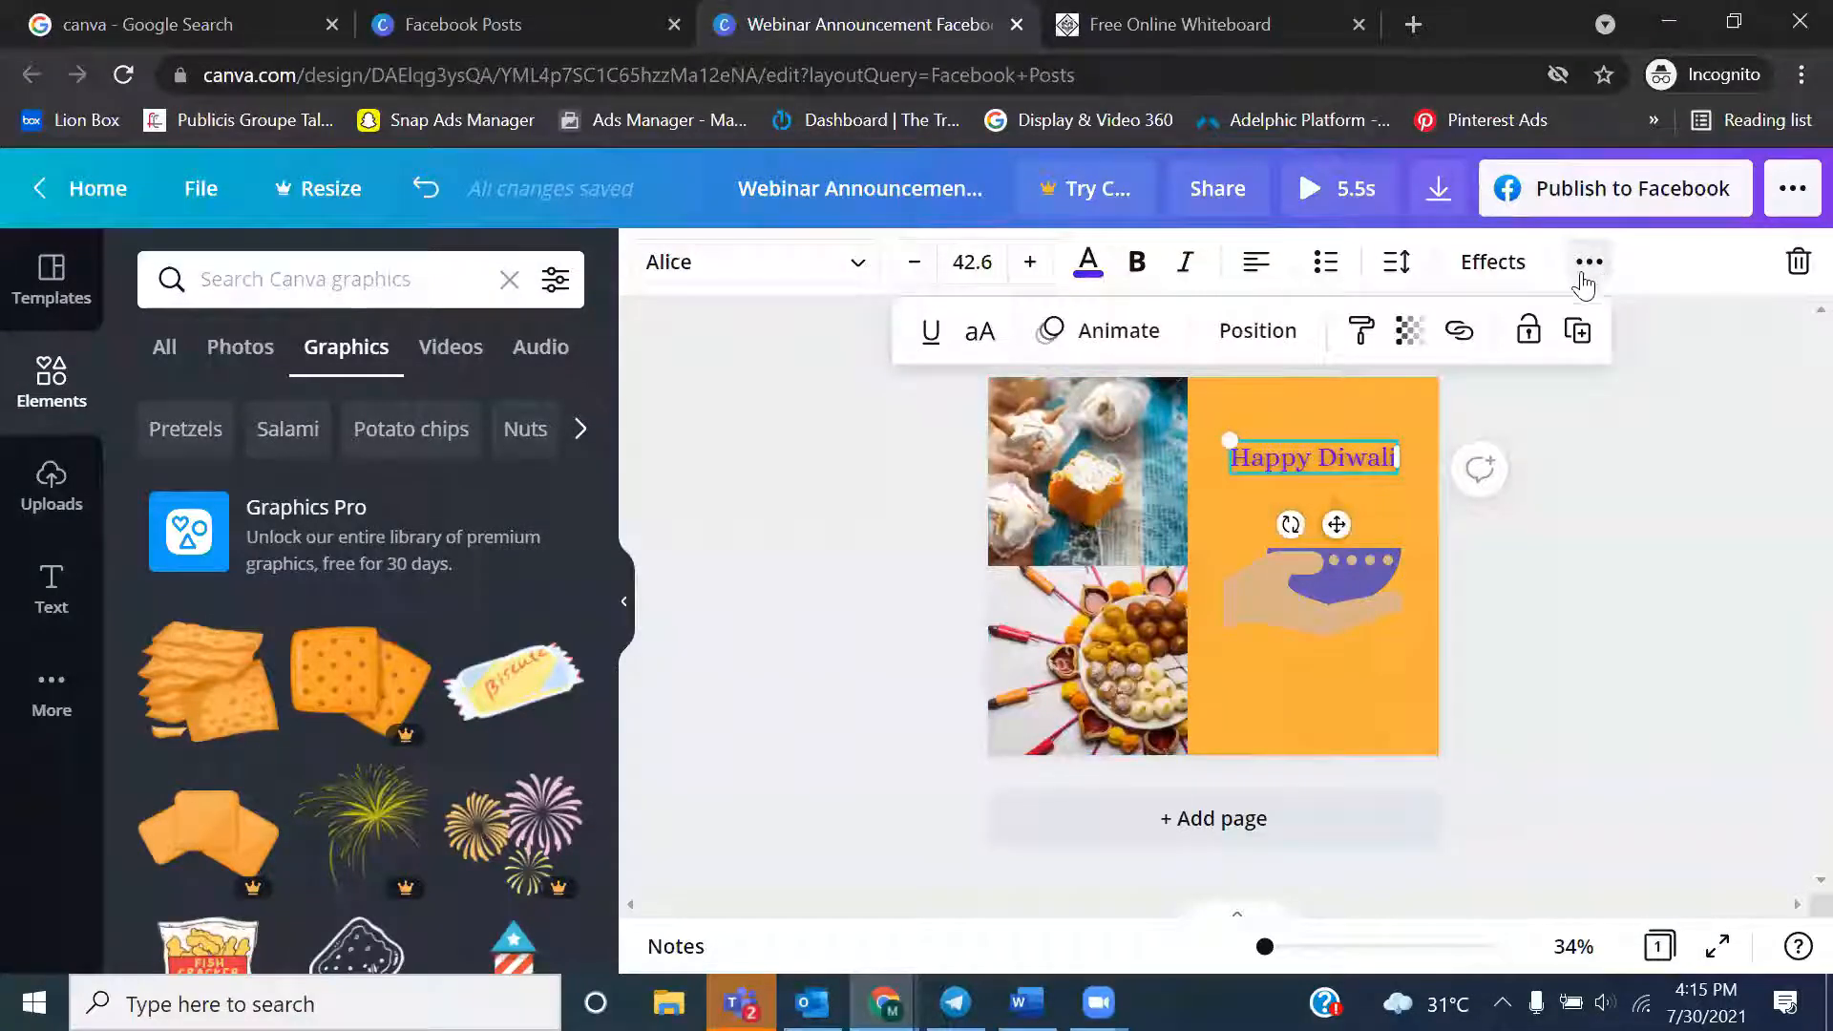
{"action": "left_click", "coordinate": [1461, 334]}
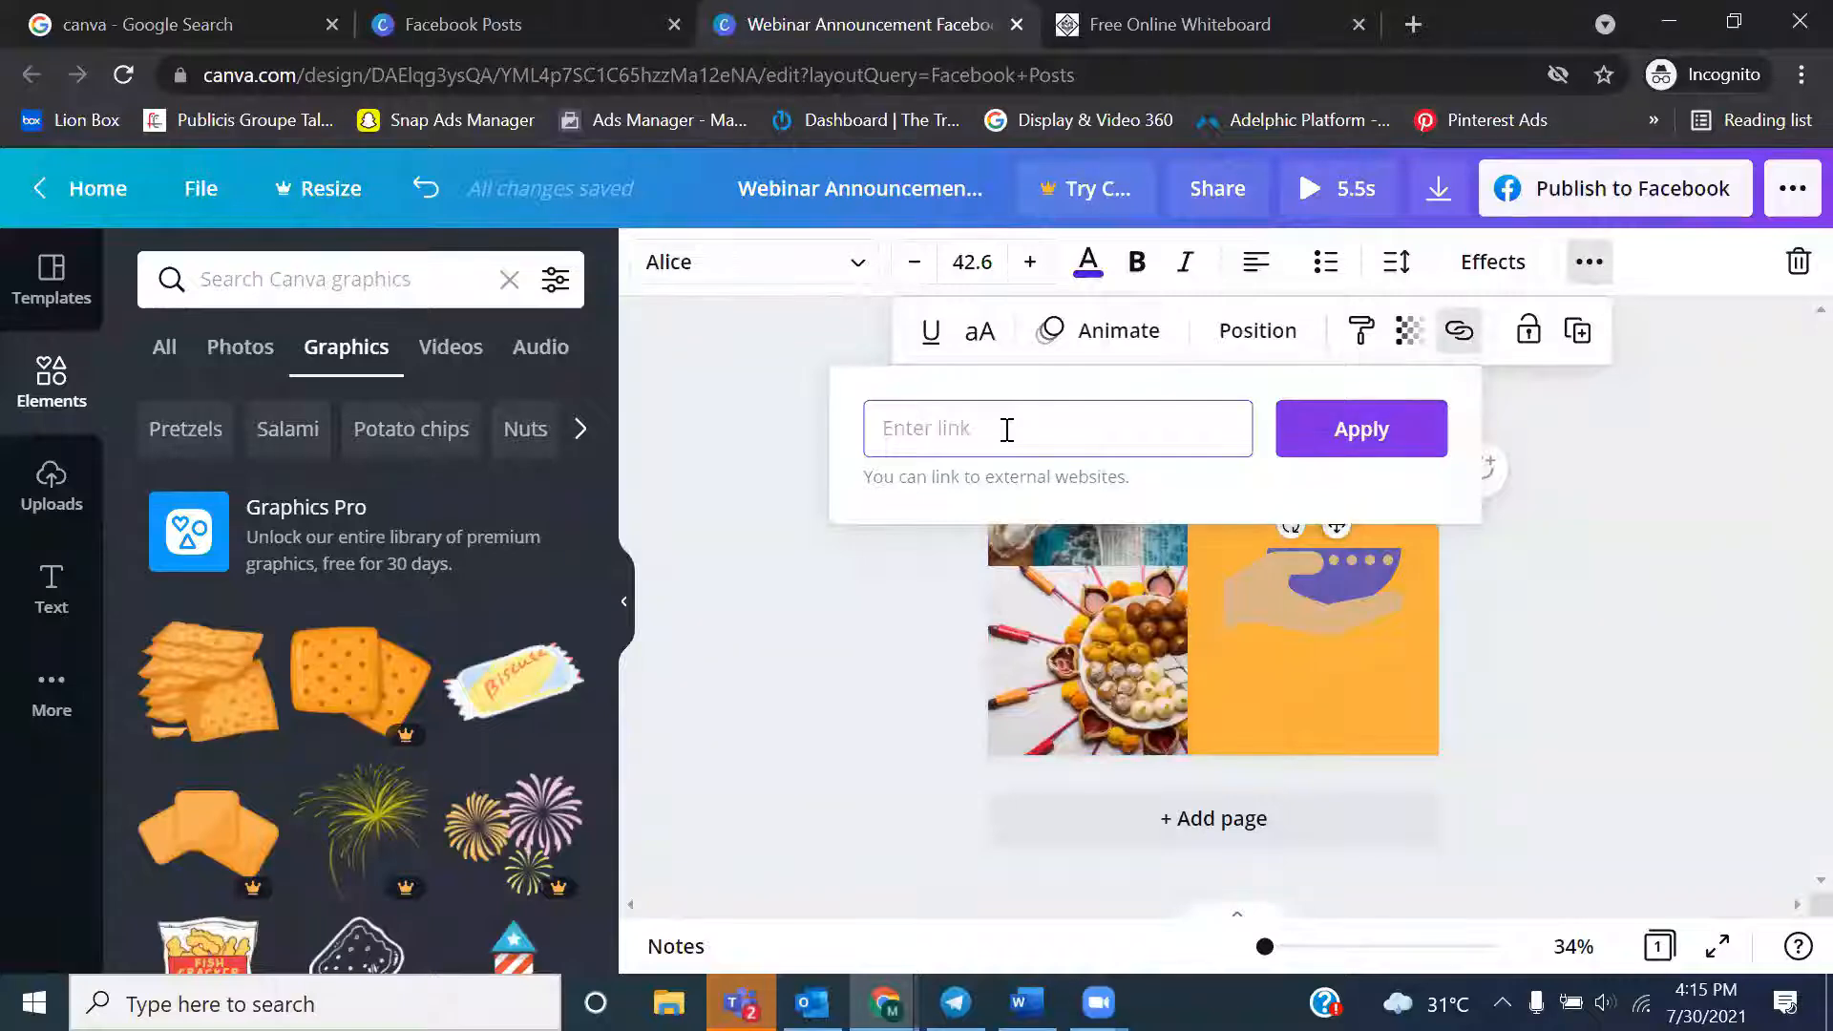
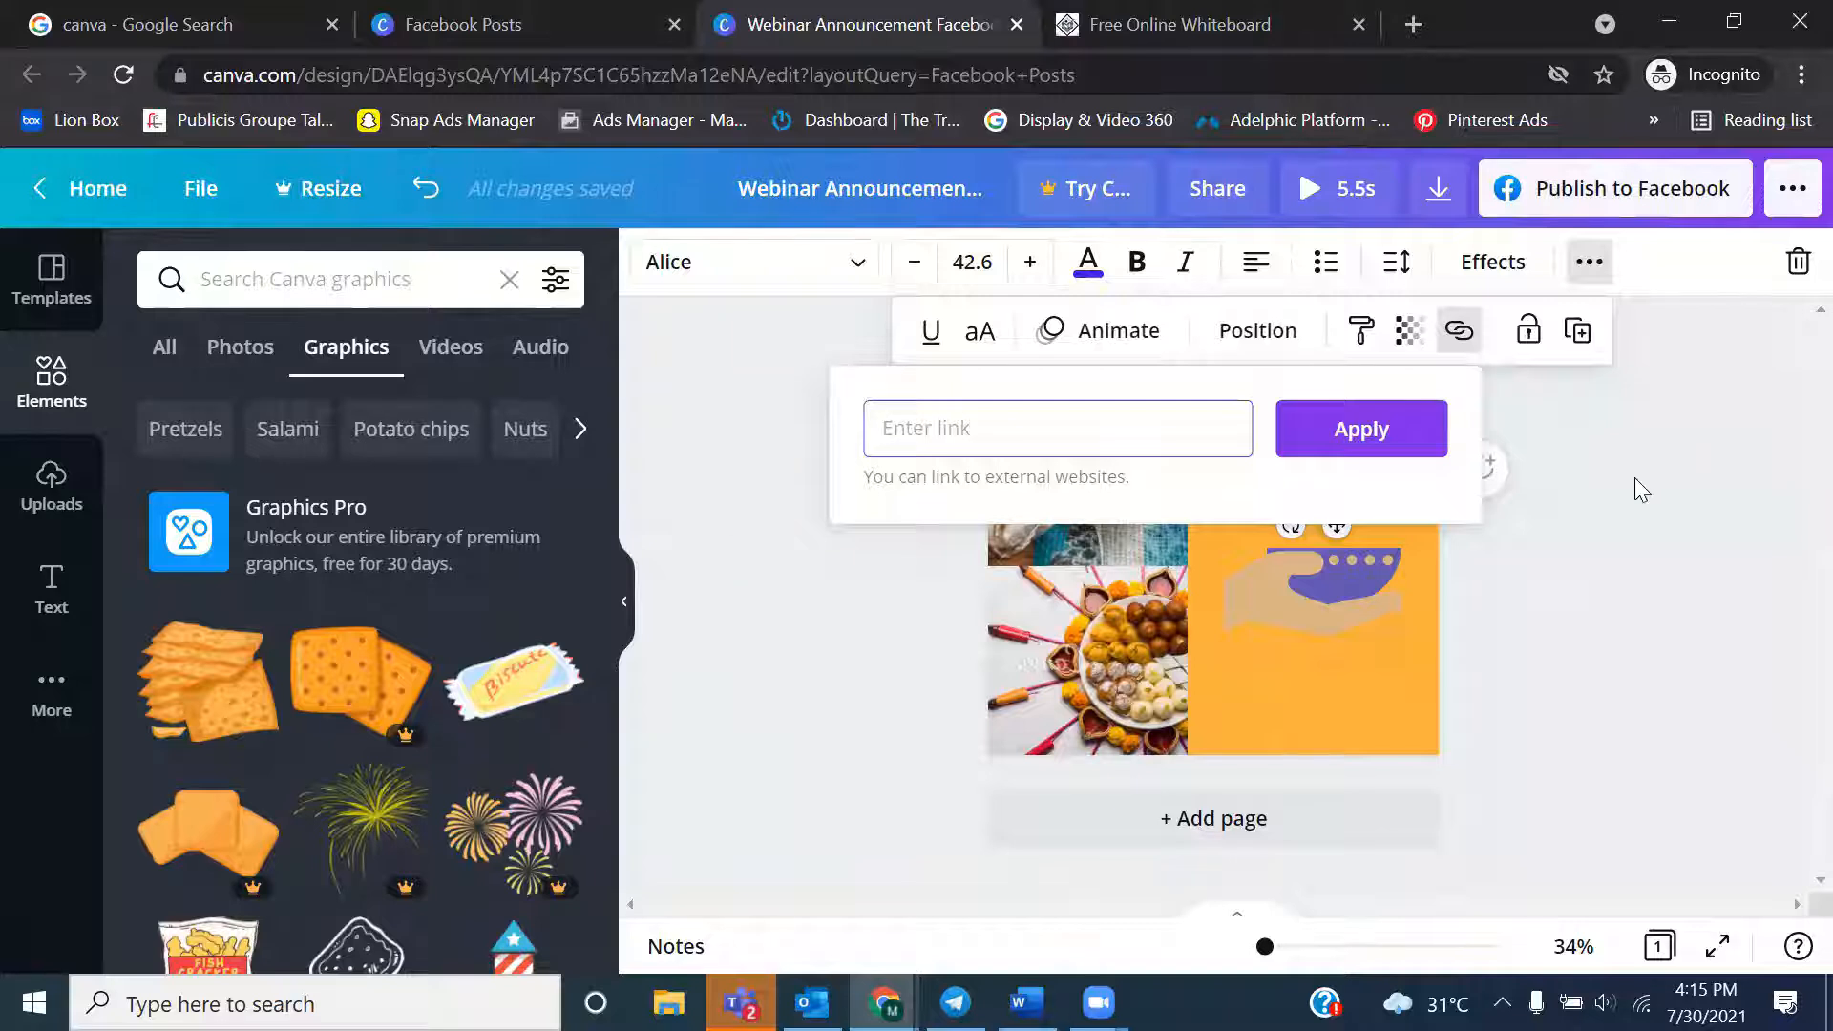
Dismiss the heading's link entry without adding a link and view the audio uploads
{"action": "key", "text": "Escape"}
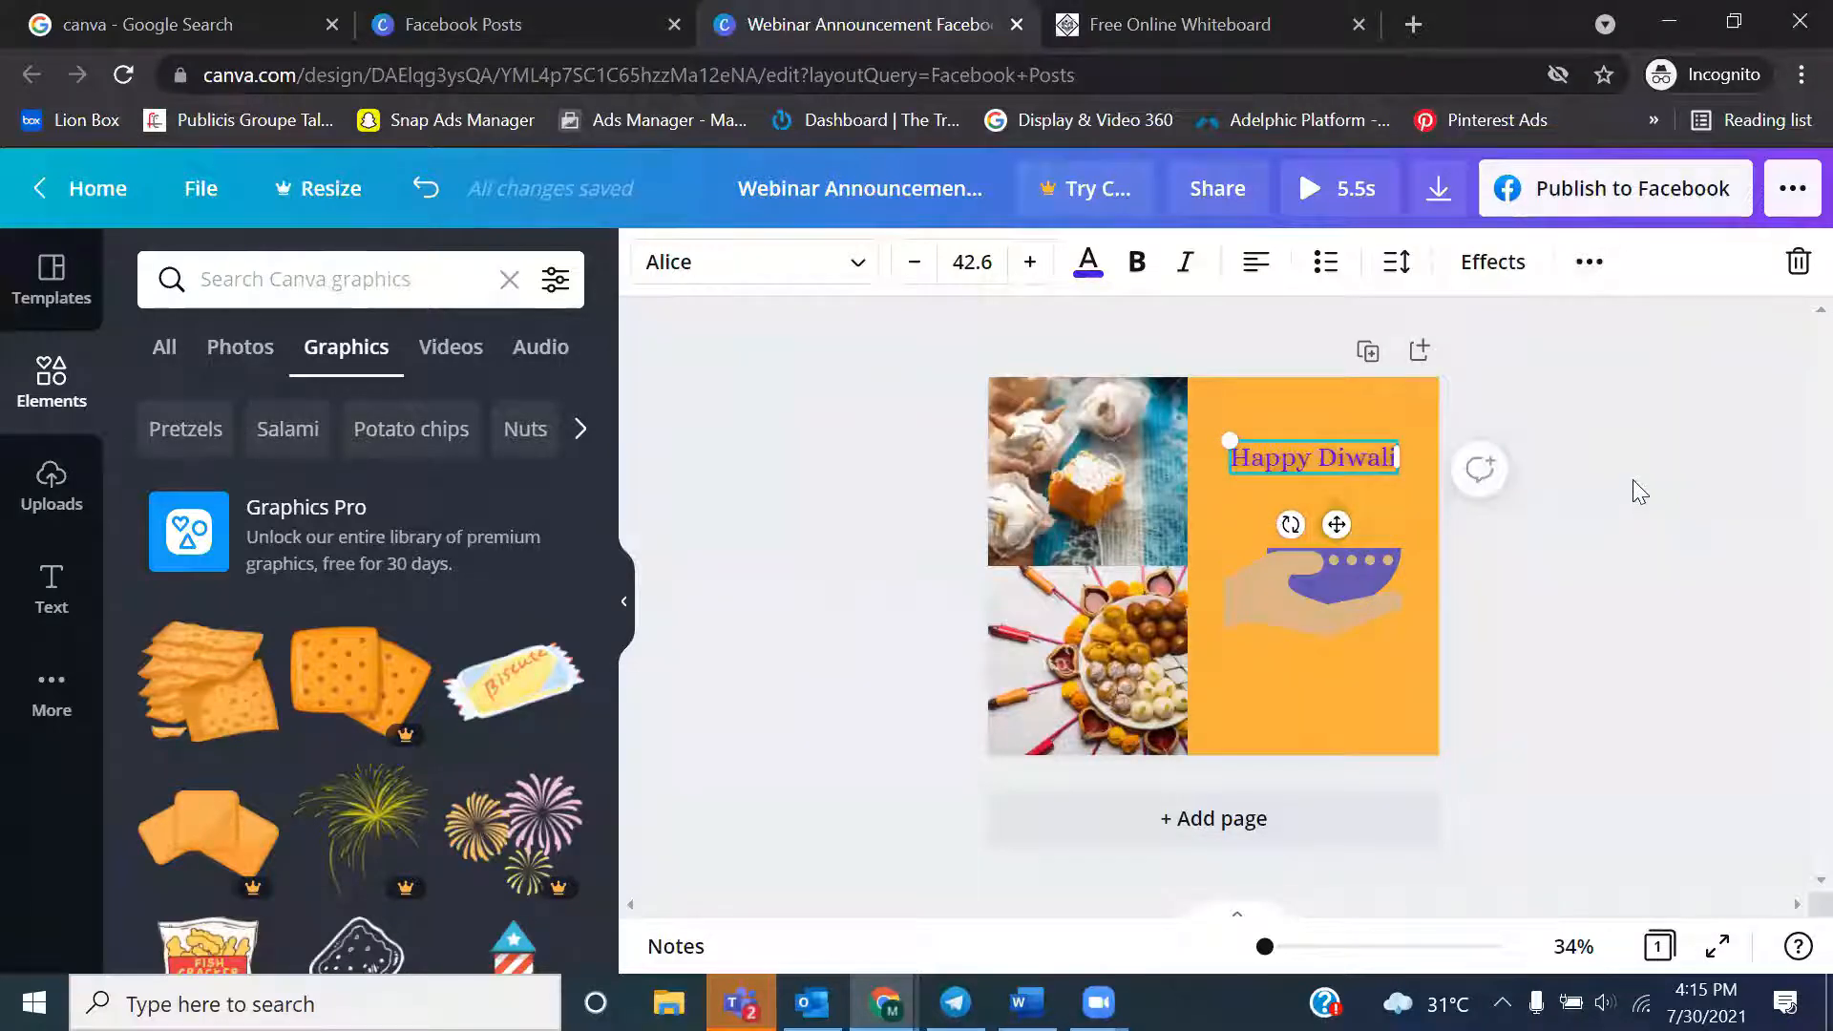
{"action": "left_click", "coordinate": [1371, 714]}
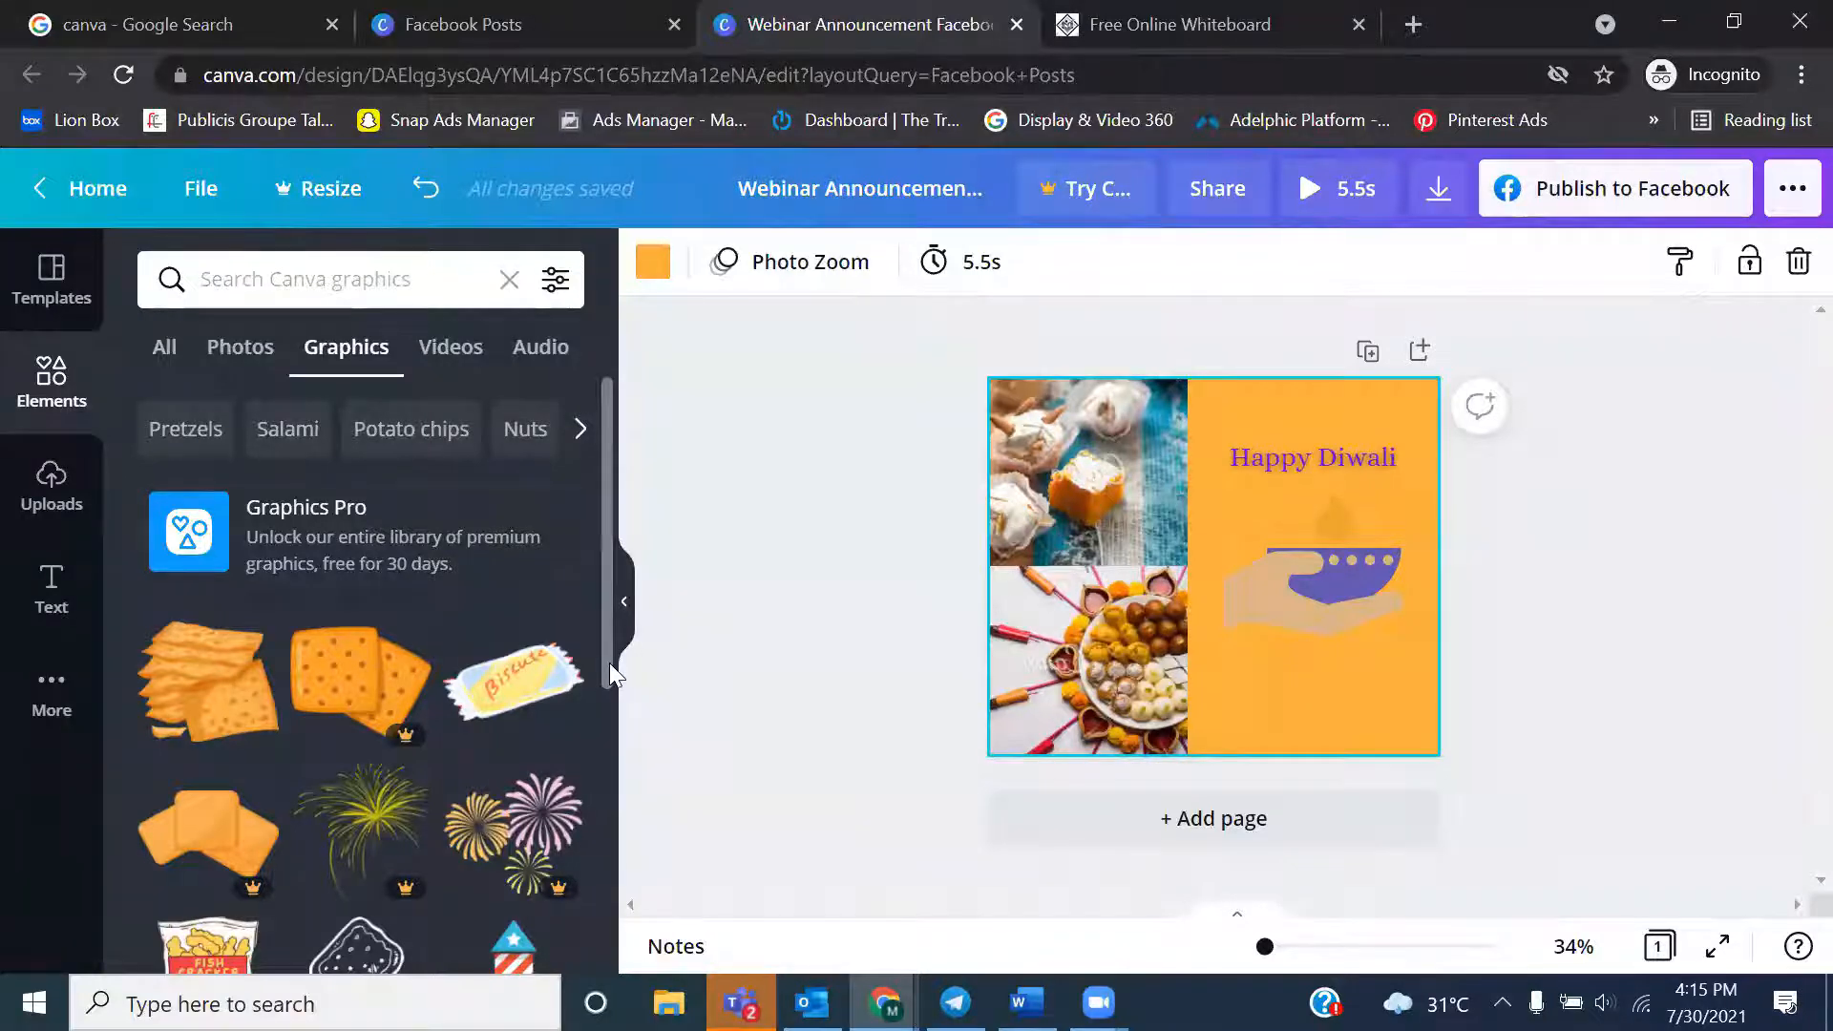
{"action": "left_click", "coordinate": [34, 514]}
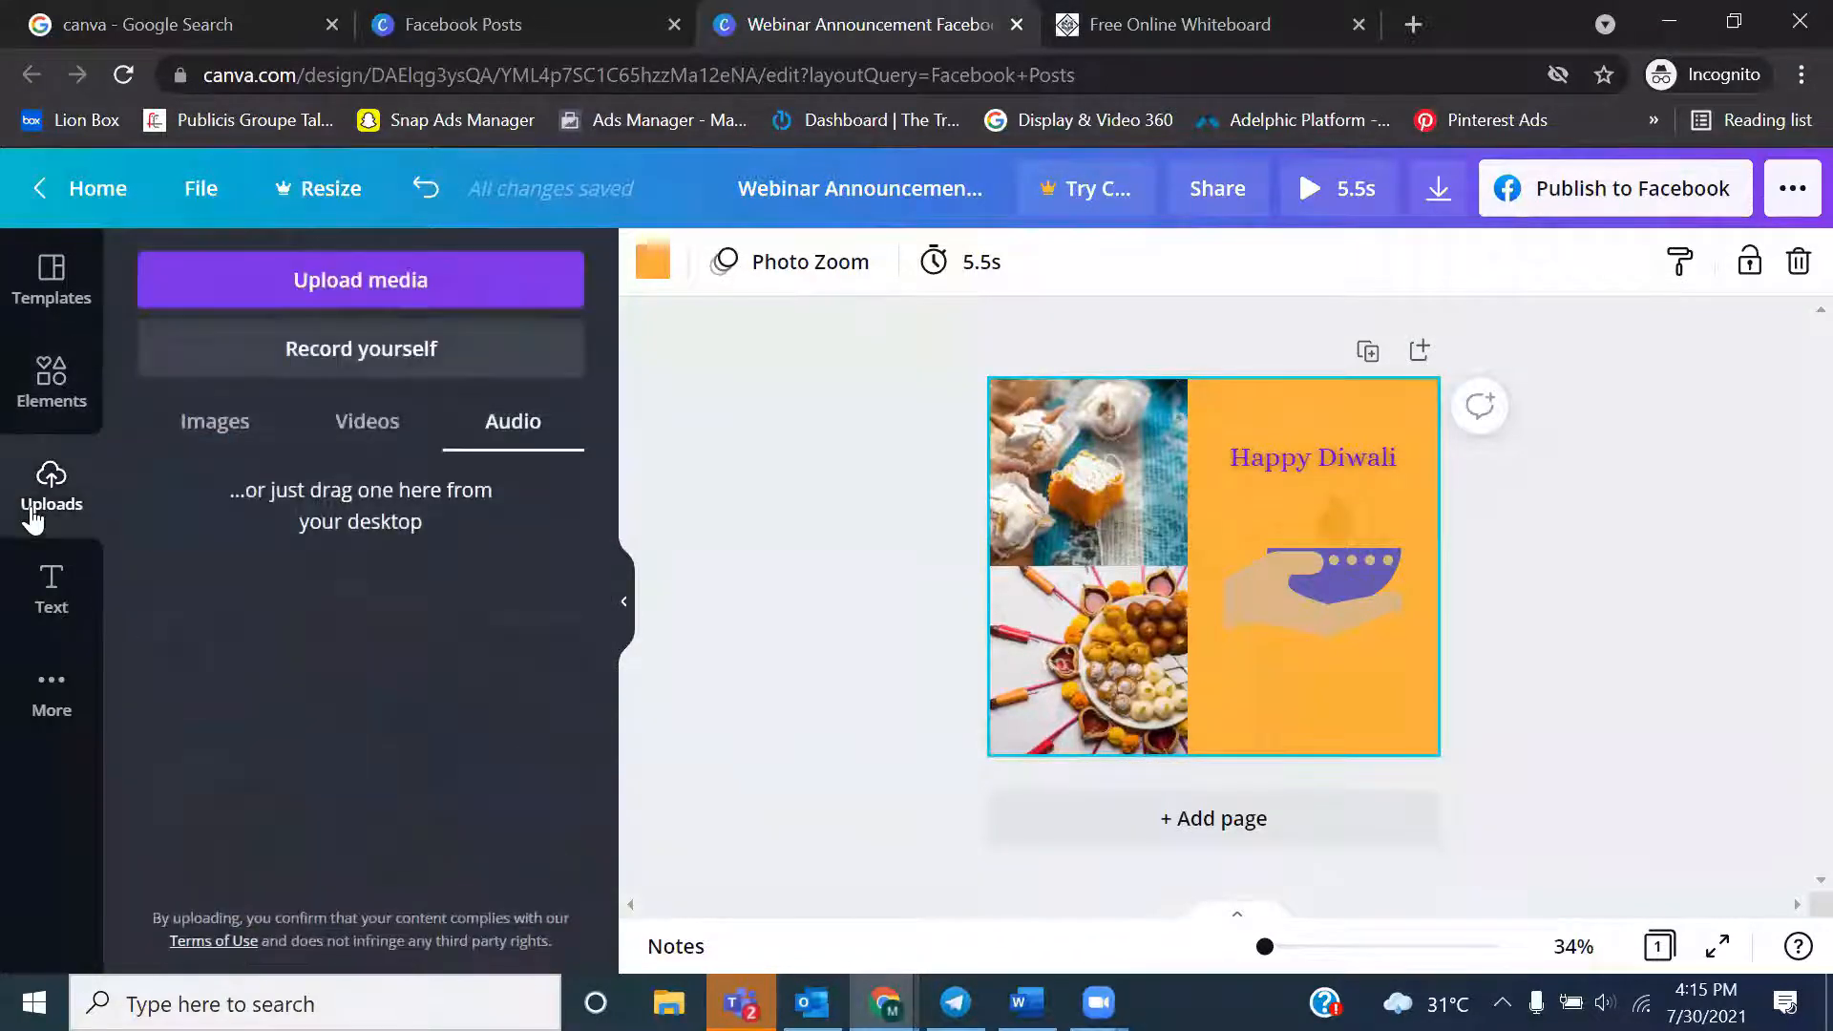
Delete the sweets photos together with their grid from the left half of the page
{"action": "left_click", "coordinate": [1262, 588]}
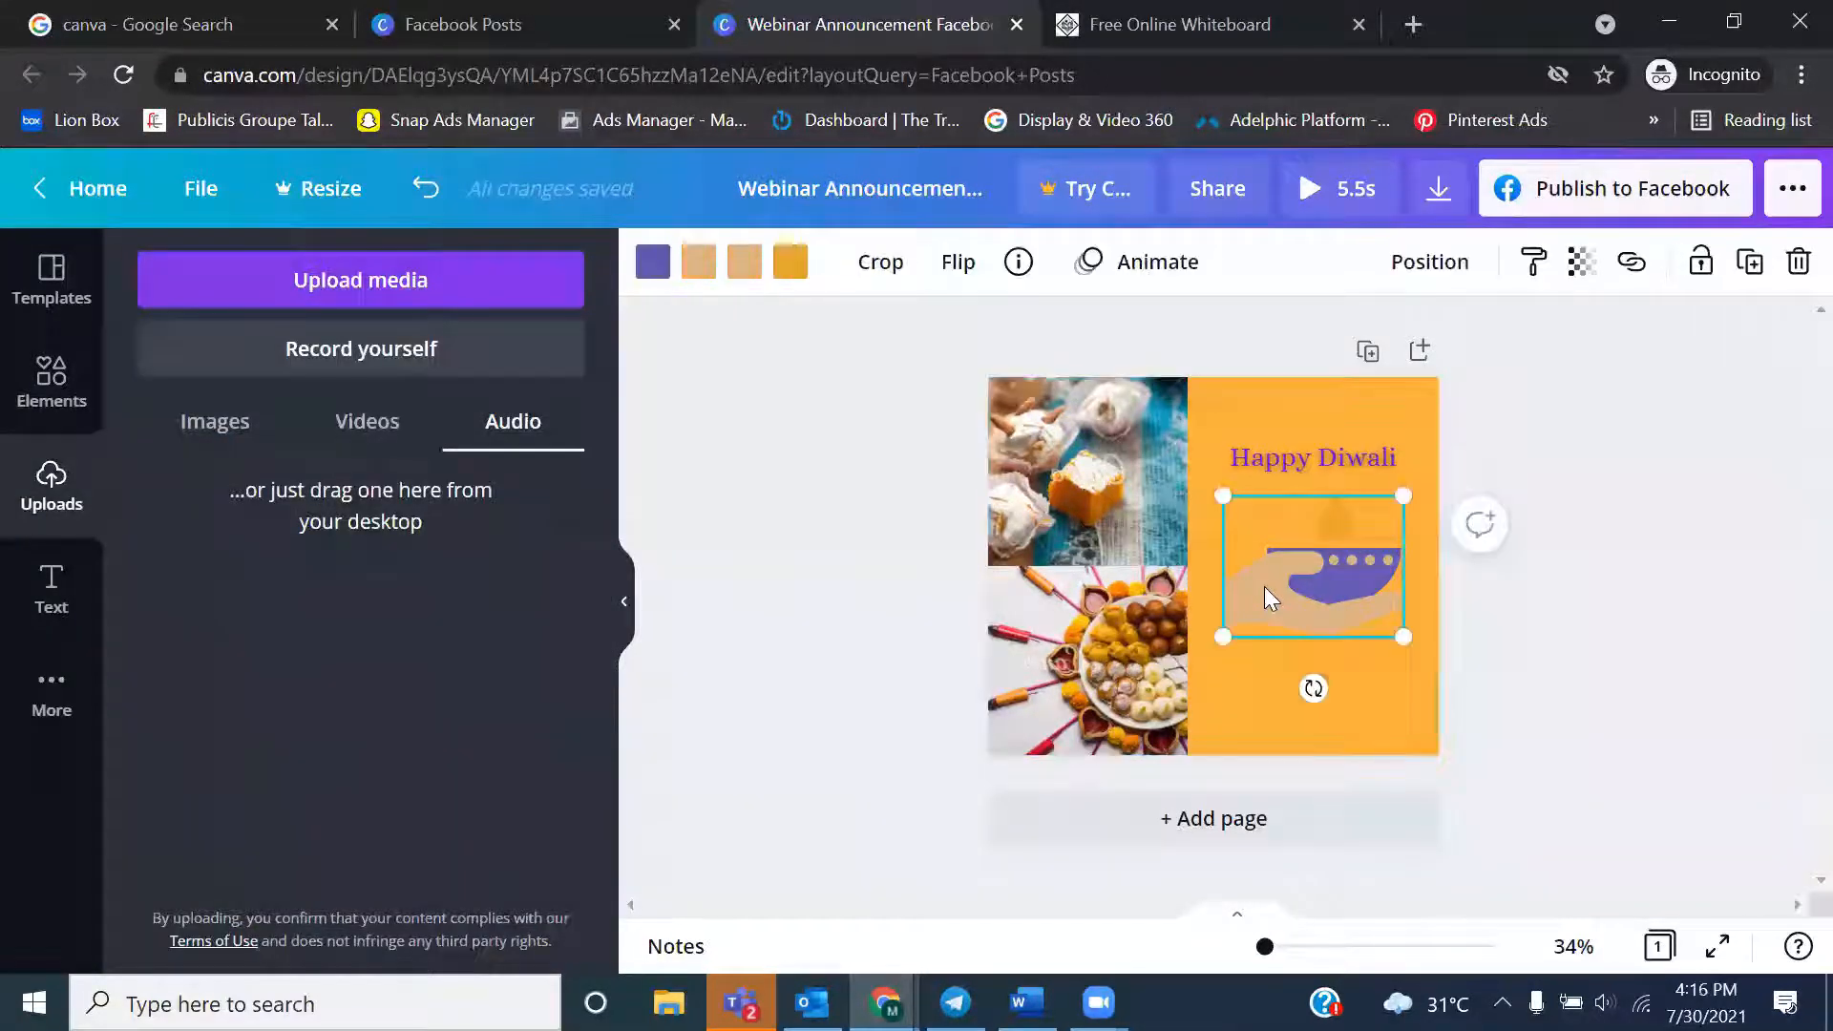
{"action": "left_click", "coordinate": [1106, 508]}
{"action": "key", "text": "Delete"}
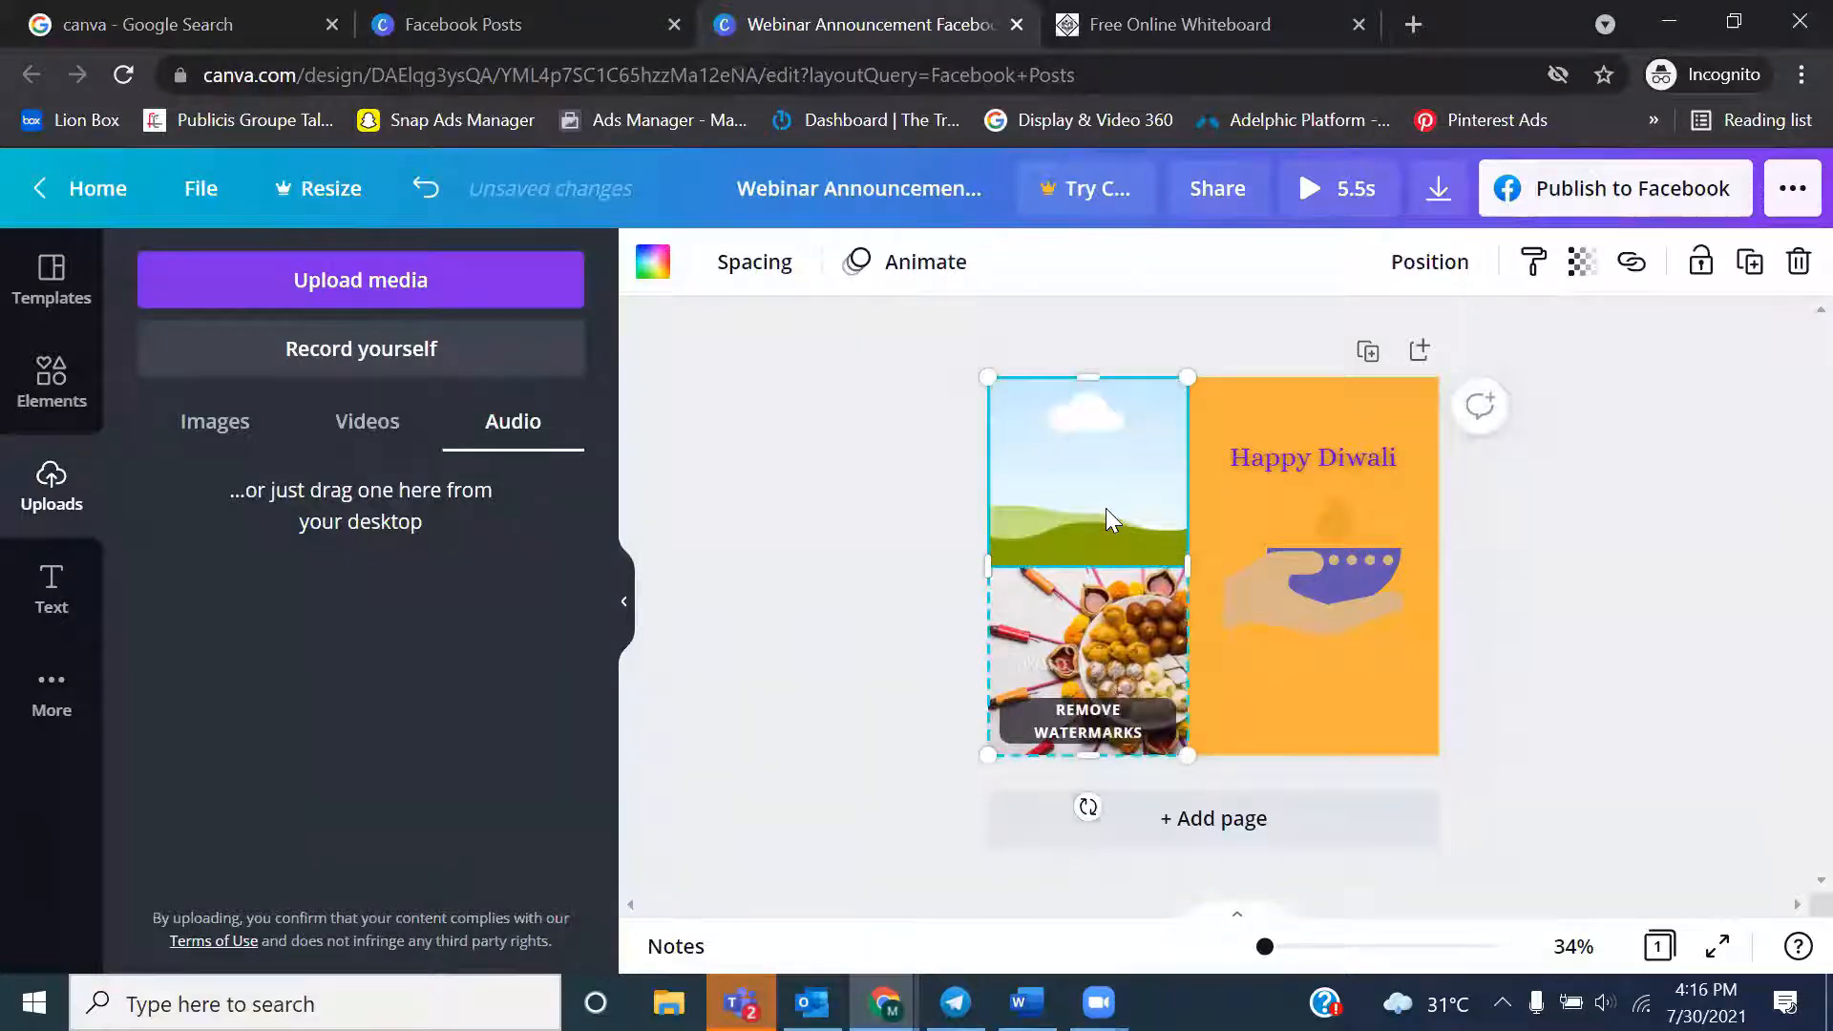
{"action": "key", "text": "Delete"}
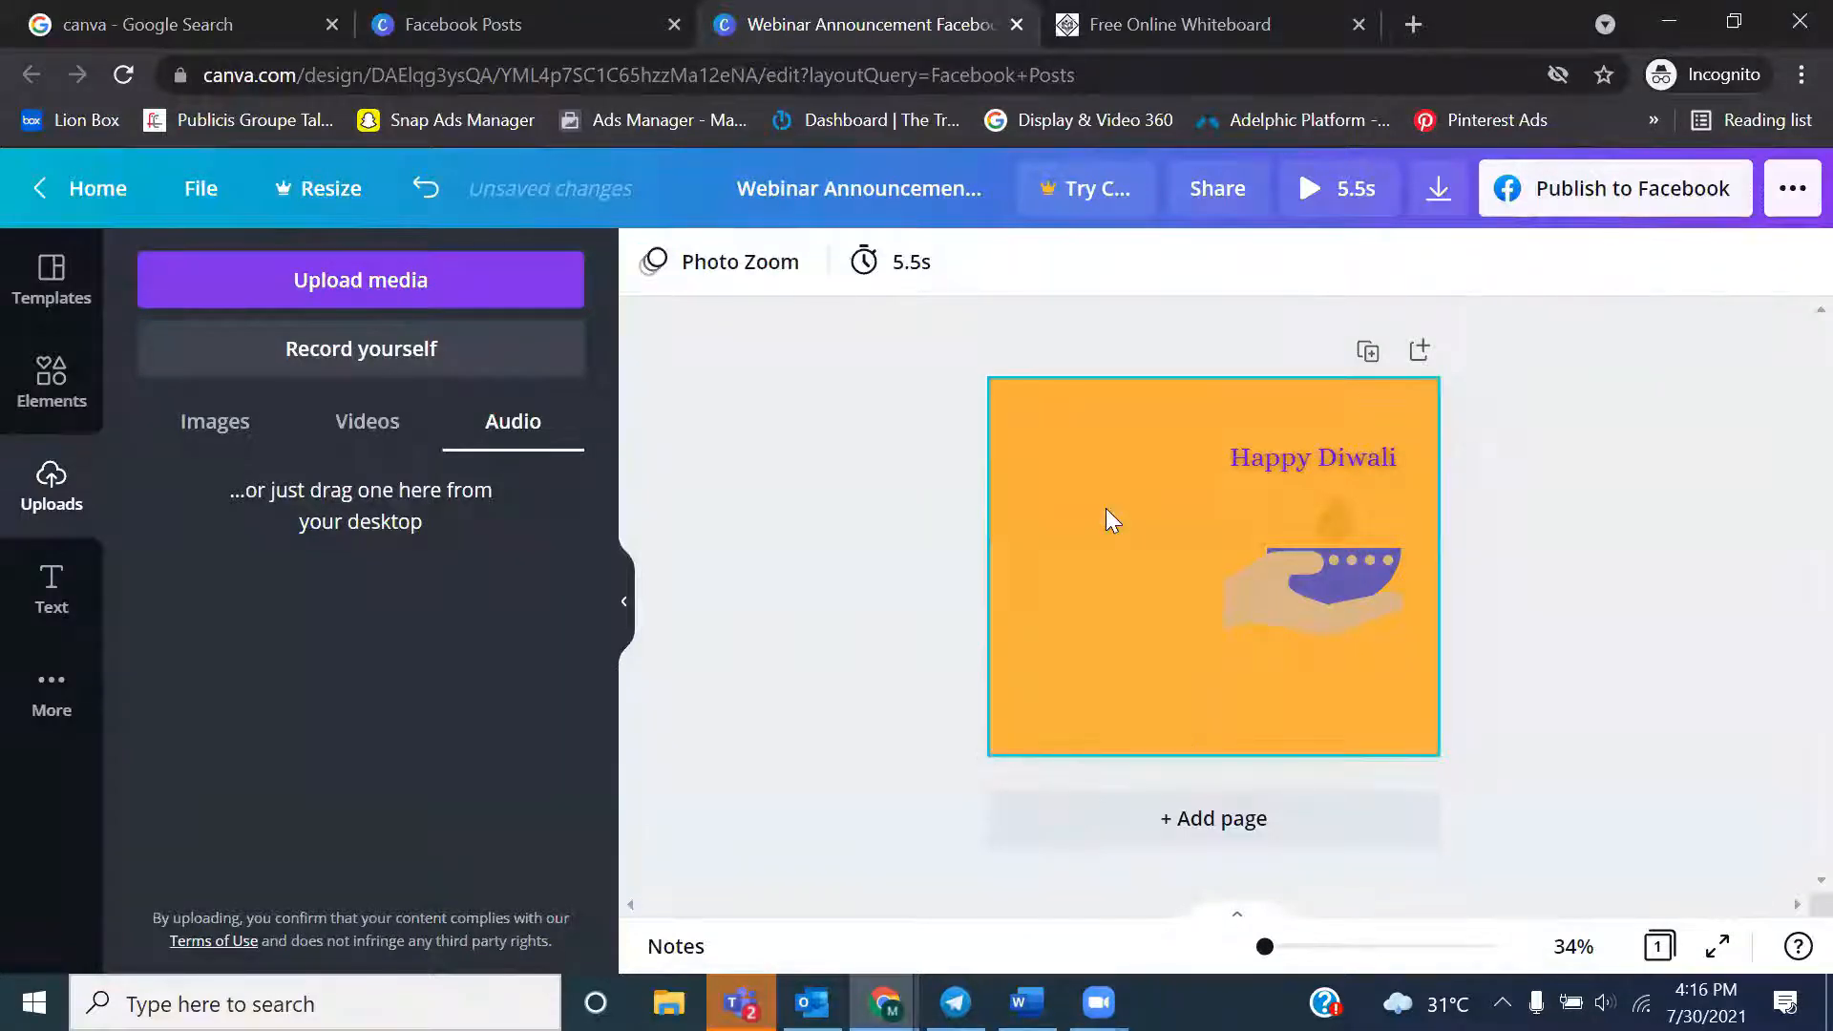
Center the "Happy Diwali" heading near the page's upper edge and delete the hand-and-lamp graphic
{"action": "left_click", "coordinate": [1270, 456]}
{"action": "left_click_drag", "start_coordinate": [1273, 449], "coordinate": [1170, 421]}
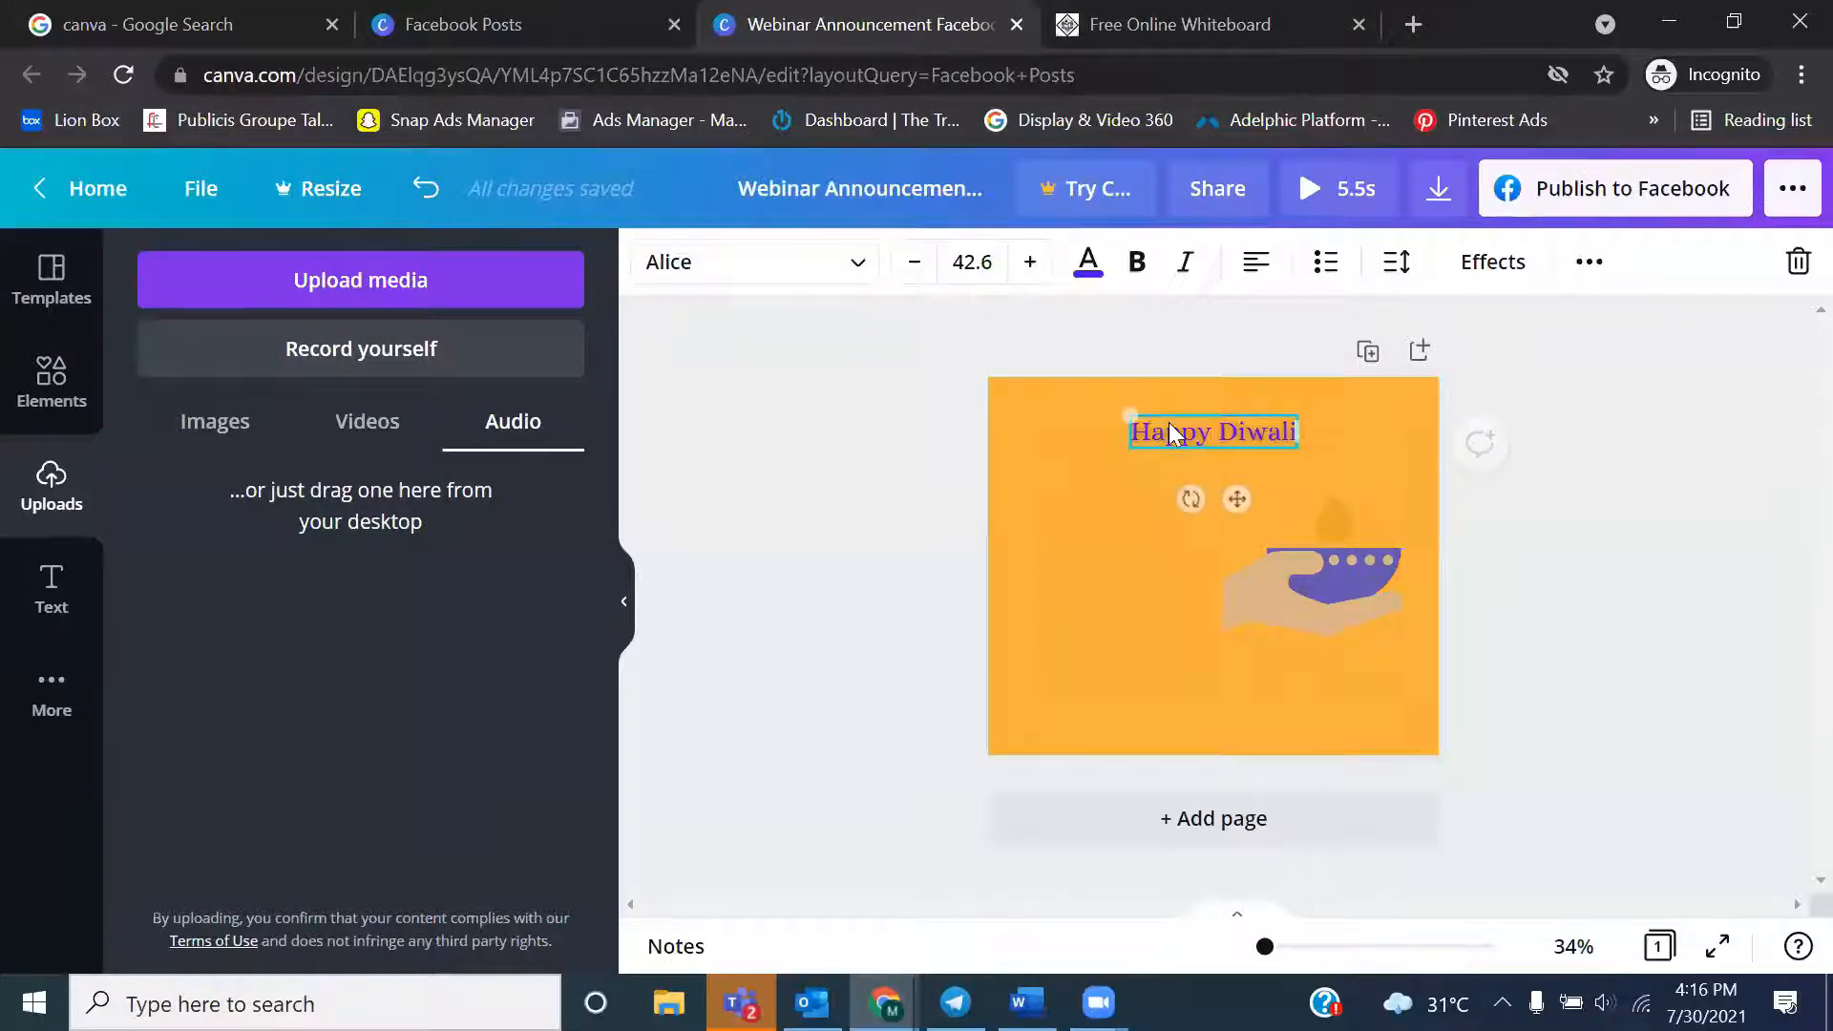
{"action": "left_click", "coordinate": [1308, 554]}
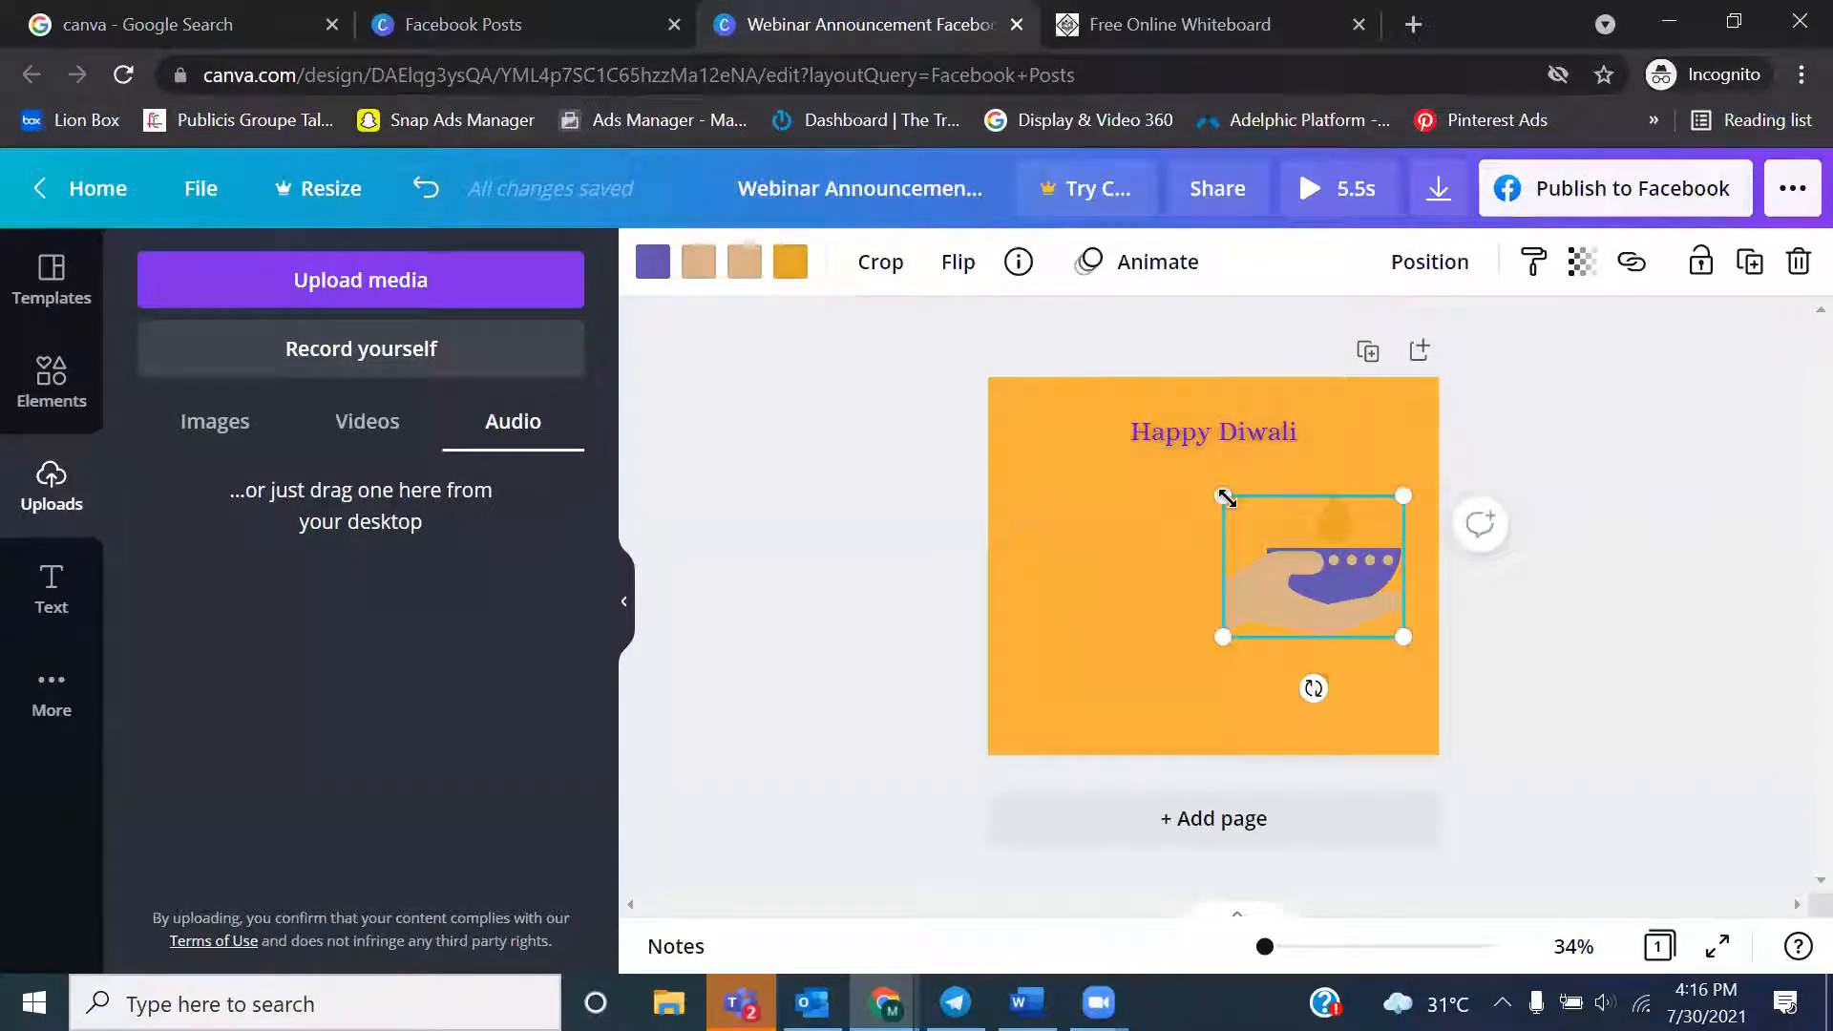
{"action": "left_click_drag", "start_coordinate": [1226, 497], "coordinate": [1280, 544]}
{"action": "key", "text": "Delete"}
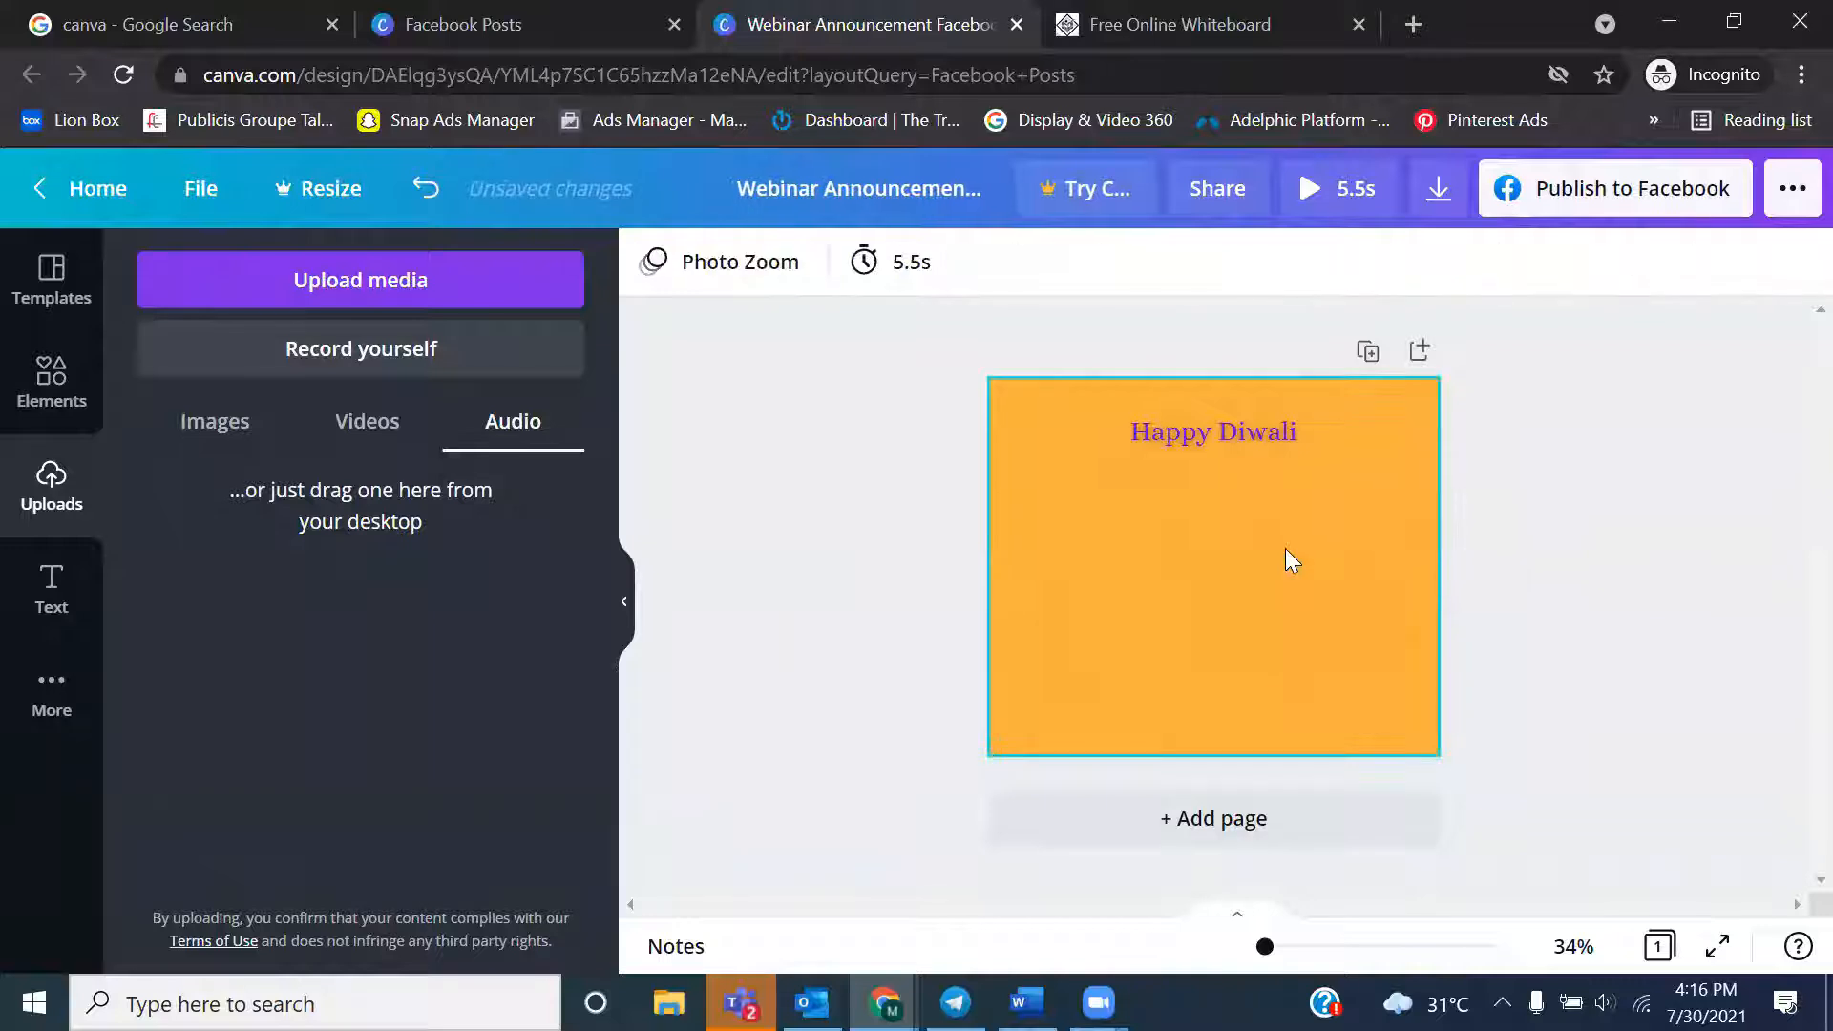
Search the Canva elements for "diwali"
{"action": "left_click", "coordinate": [13, 420]}
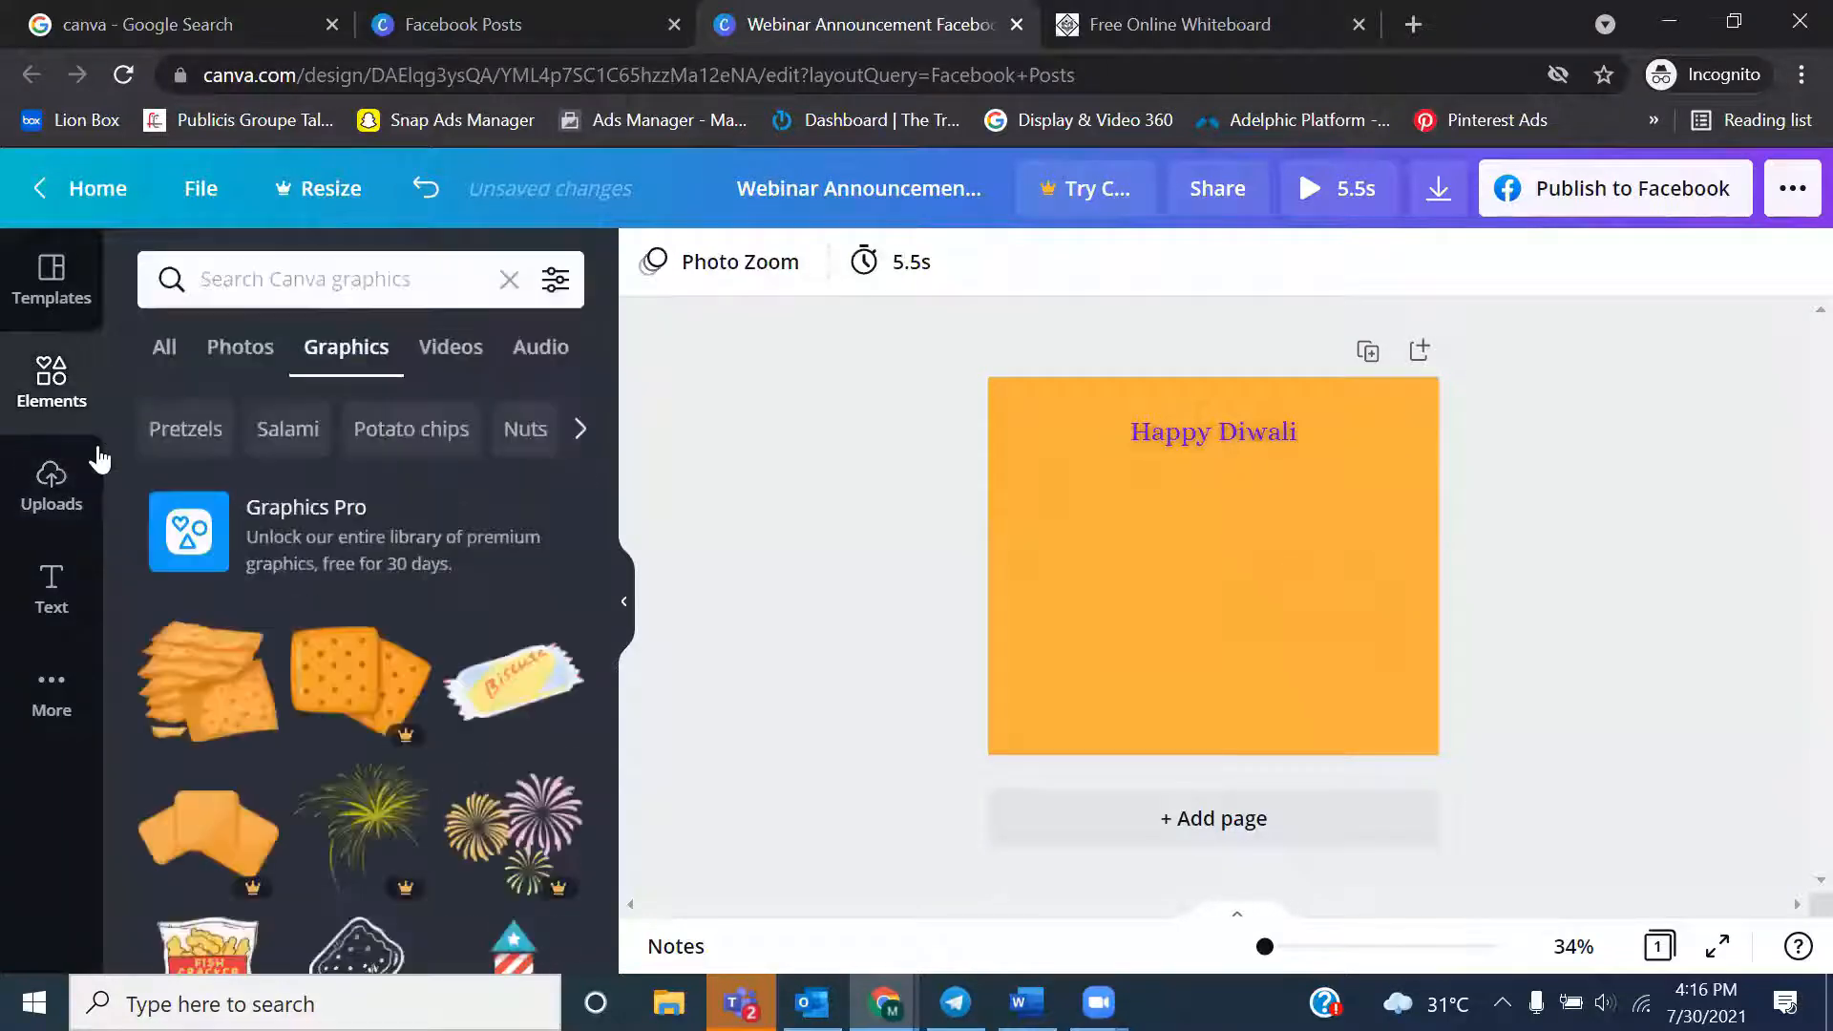
{"action": "left_click", "coordinate": [212, 355]}
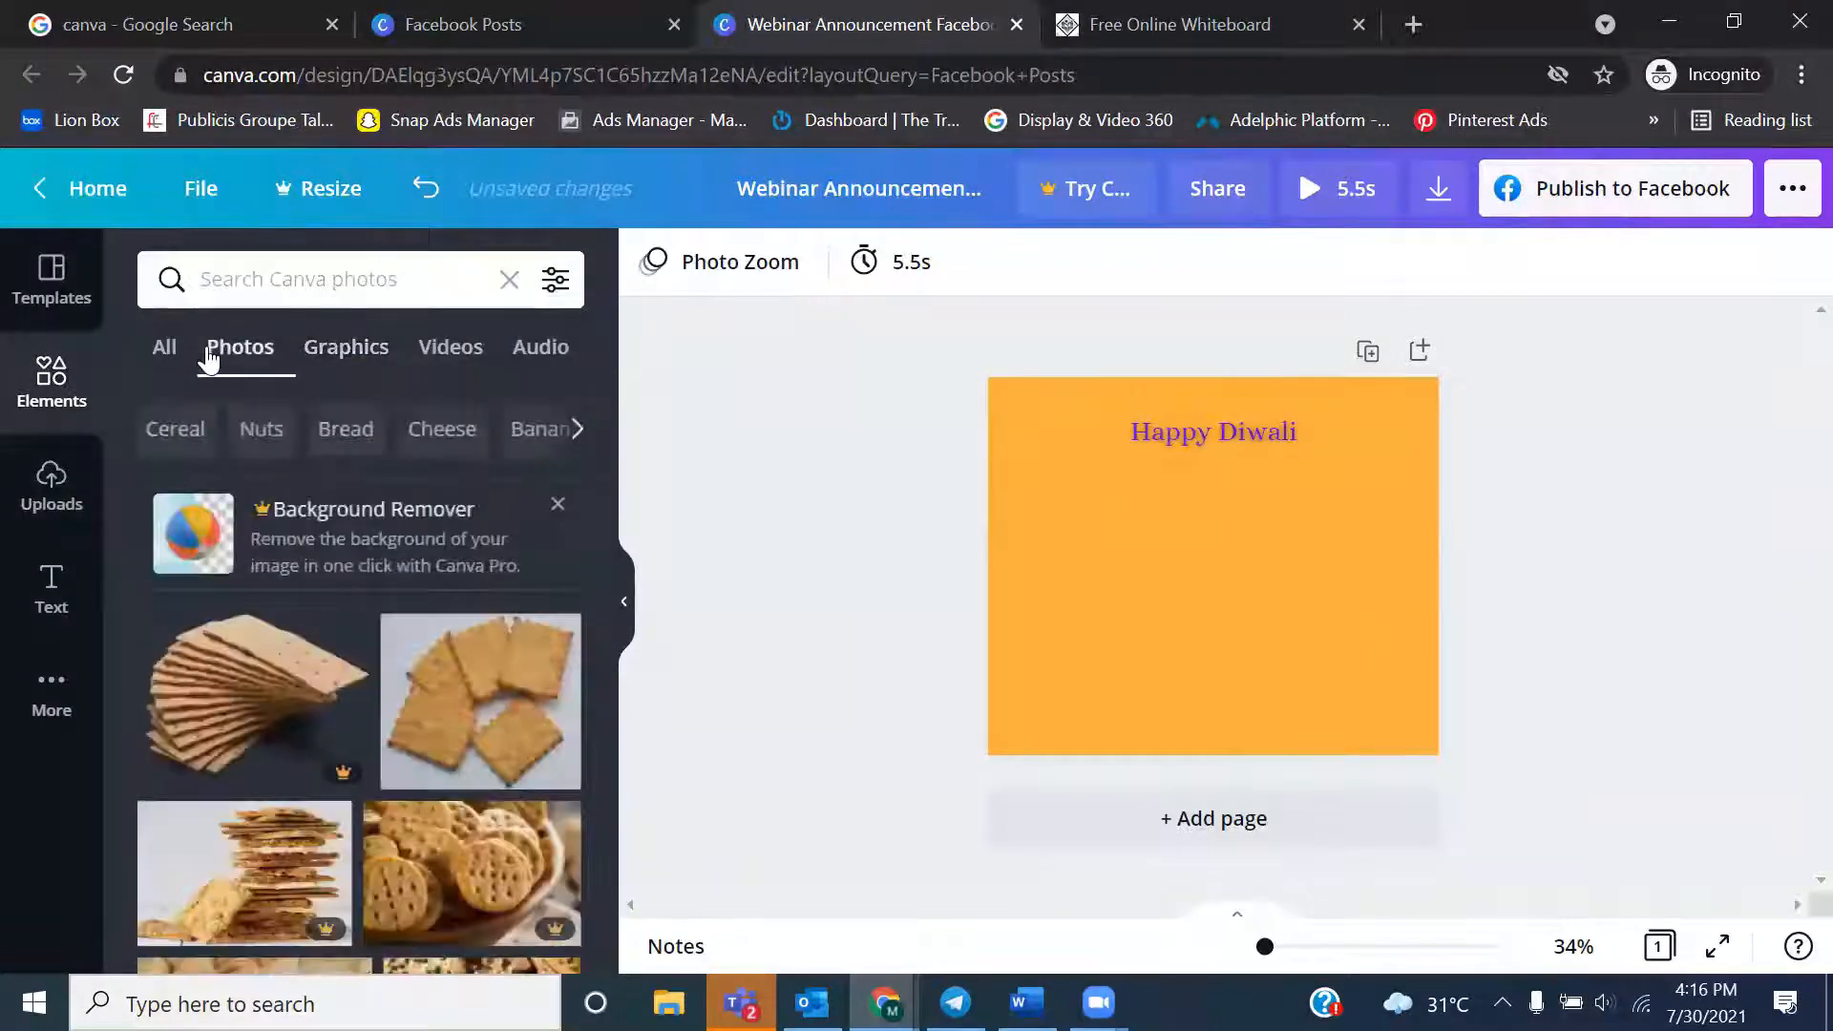
{"action": "left_click", "coordinate": [450, 349]}
{"action": "left_click", "coordinate": [348, 296]}
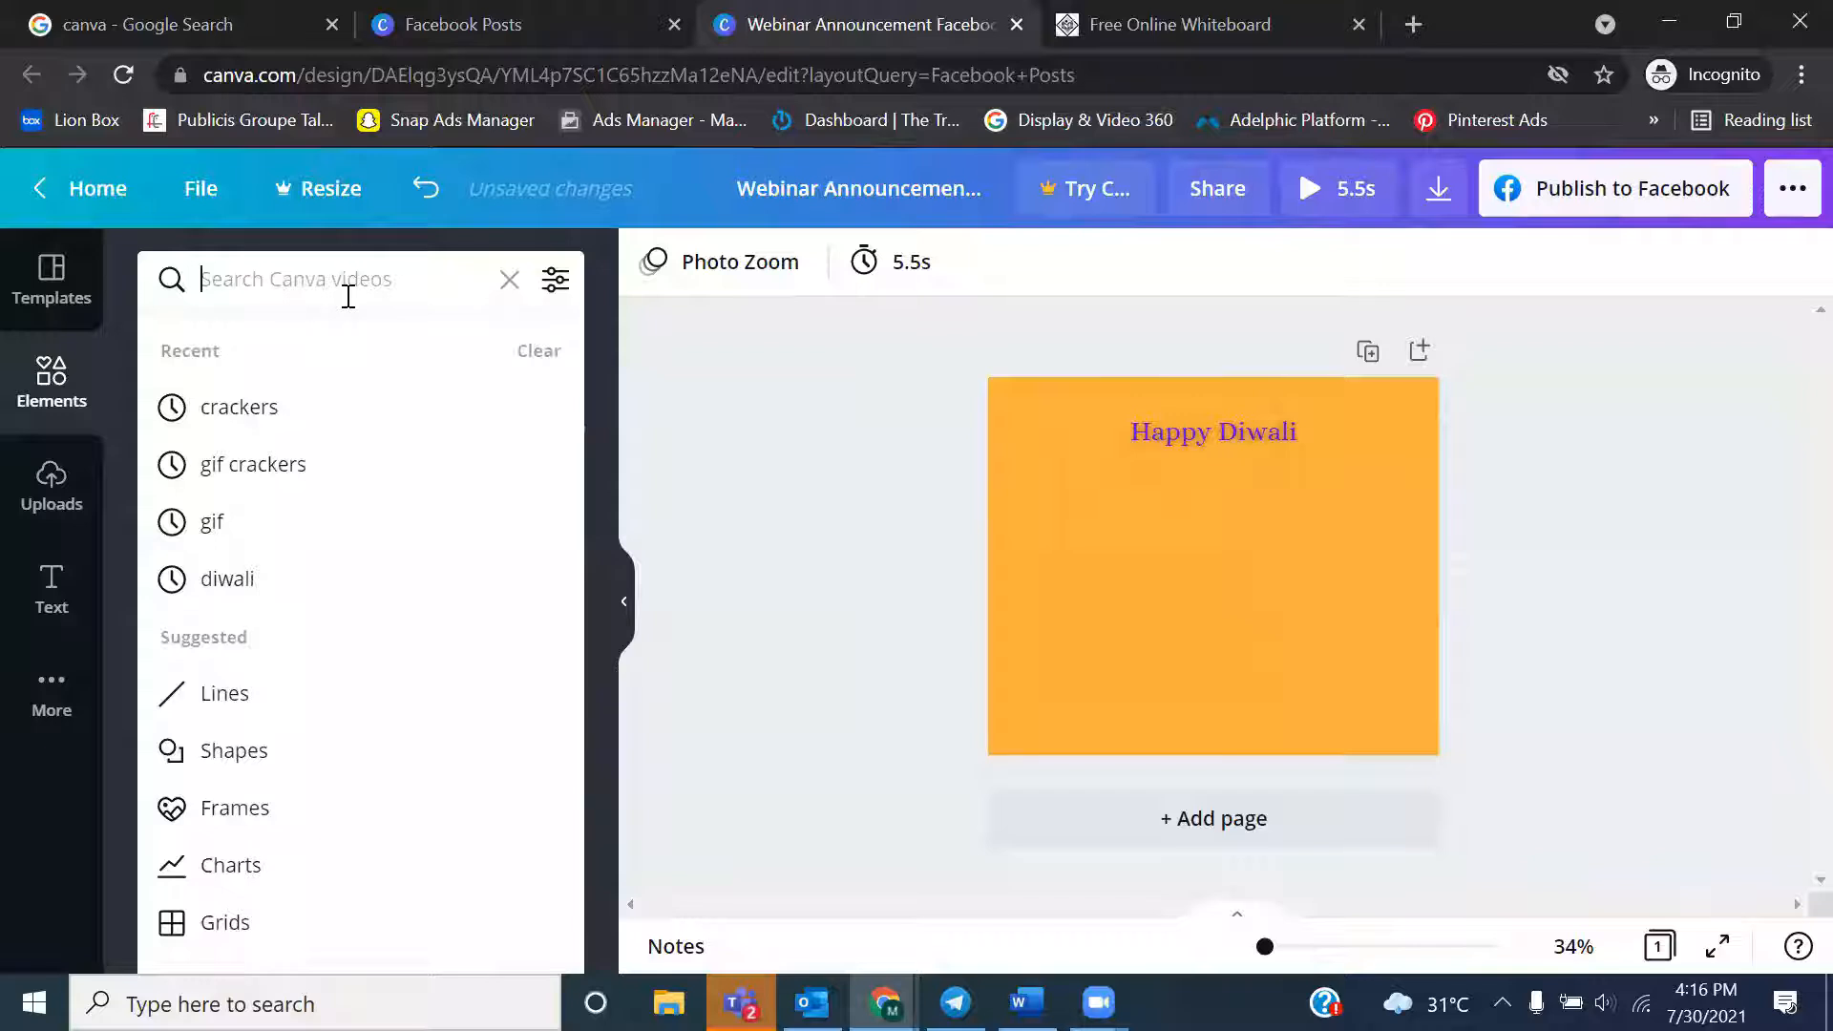
{"action": "type", "text": "diwali"}
{"action": "key", "text": "Return"}
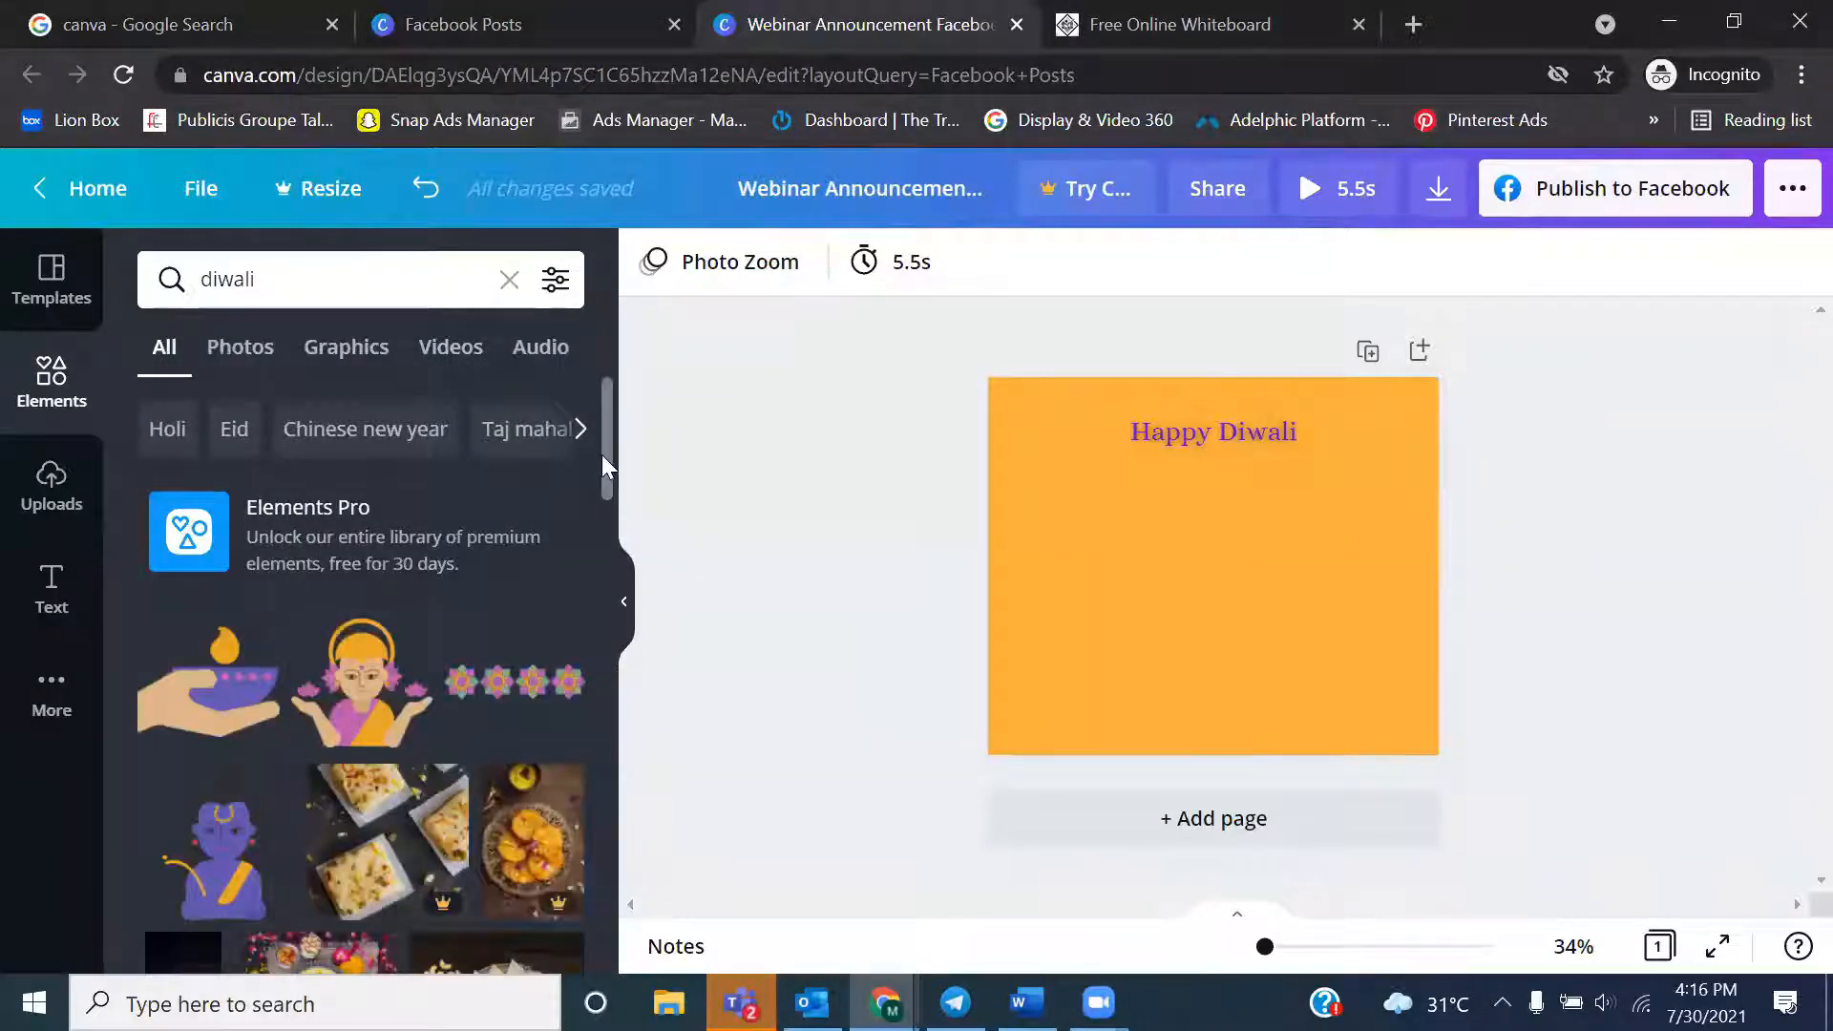
Add the 18.0s flower rangoli video below the heading and extend its lower edge toward the page bottom
{"action": "left_click_drag", "start_coordinate": [602, 455], "coordinate": [602, 783]}
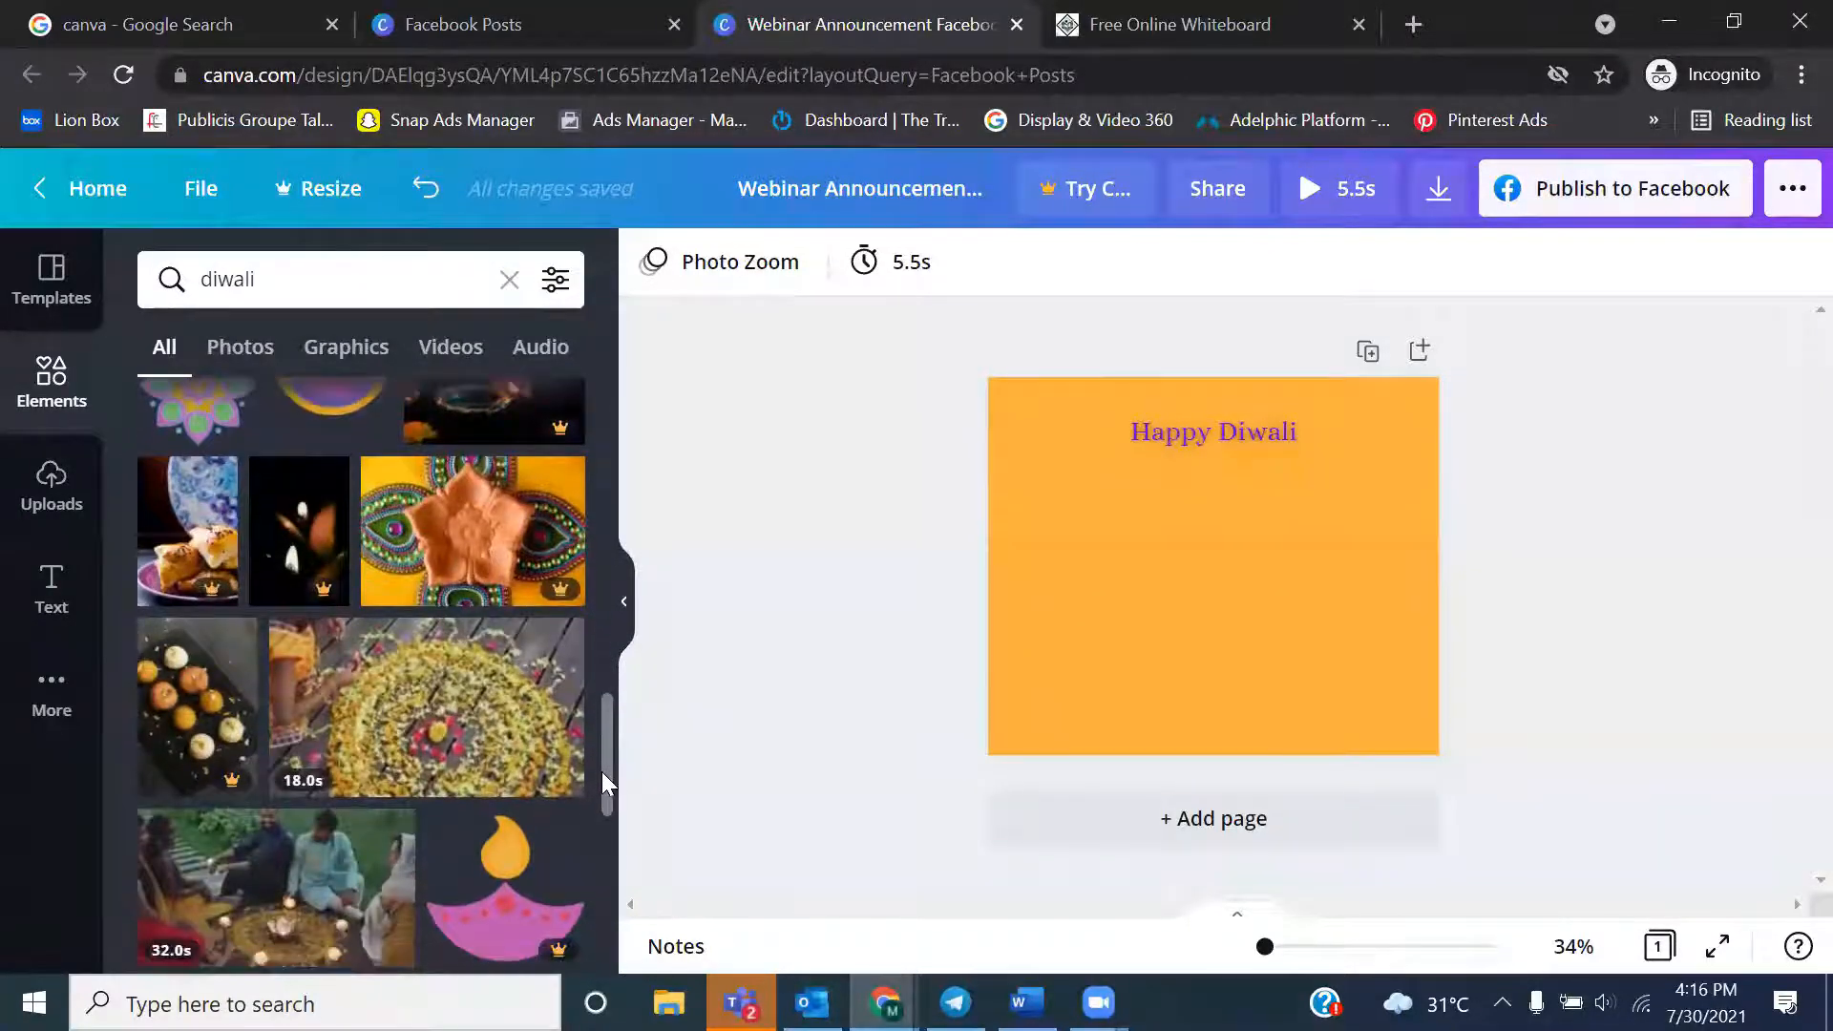
{"action": "left_click", "coordinate": [471, 749]}
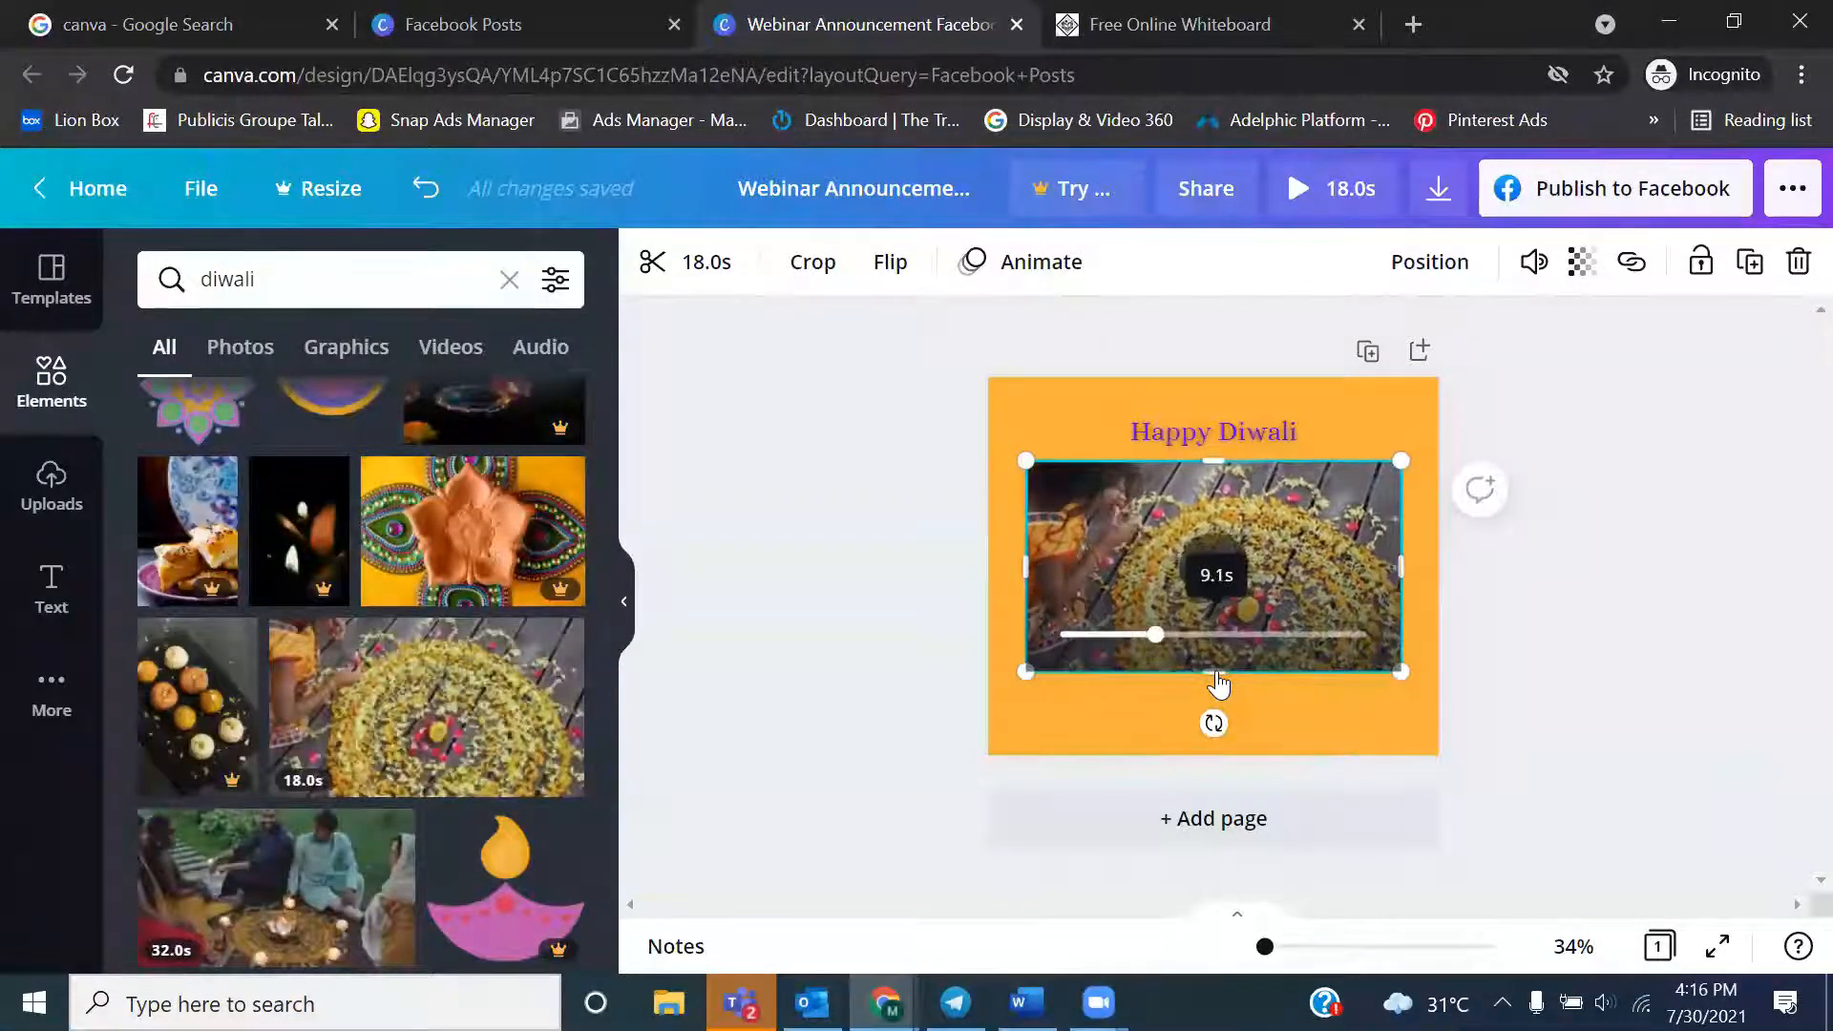
{"action": "left_click_drag", "start_coordinate": [1216, 674], "coordinate": [1219, 724]}
{"action": "left_click", "coordinate": [1659, 641]}
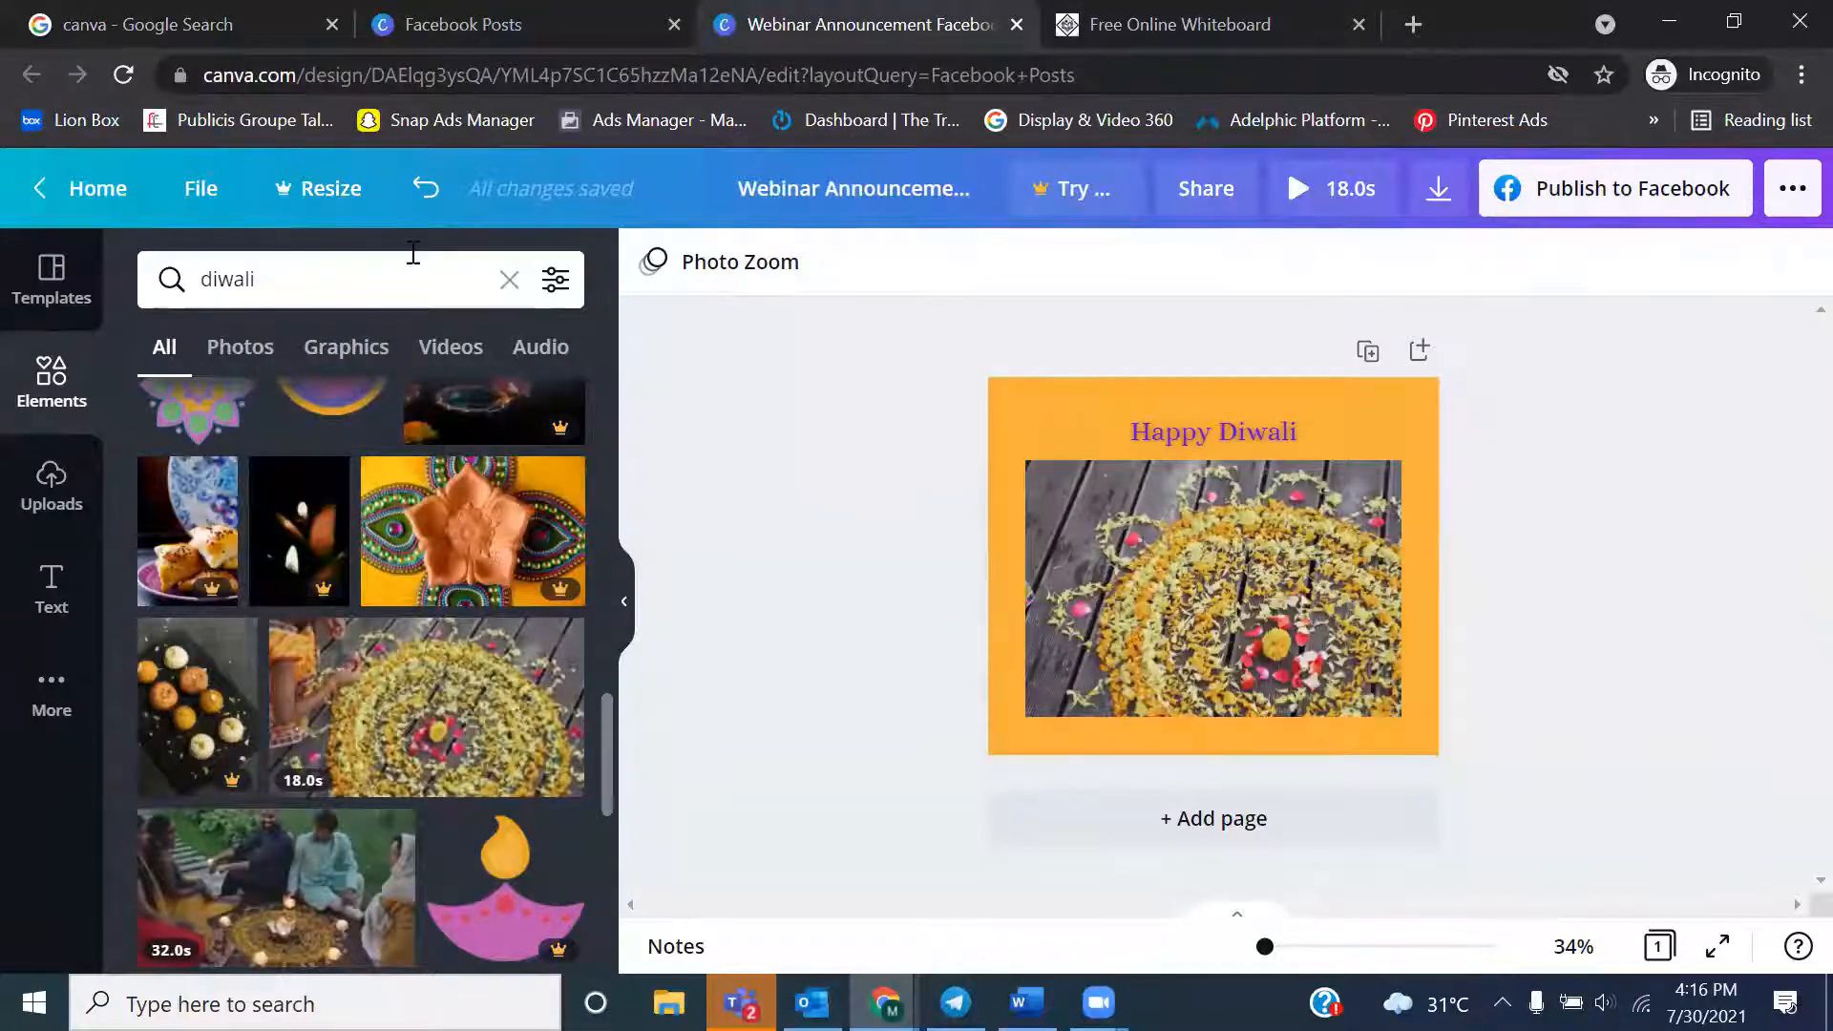
Add a free oil-lamp photo from the diwali photo results and place it as a small image over the page's upper-left corner
{"action": "left_click", "coordinate": [250, 348]}
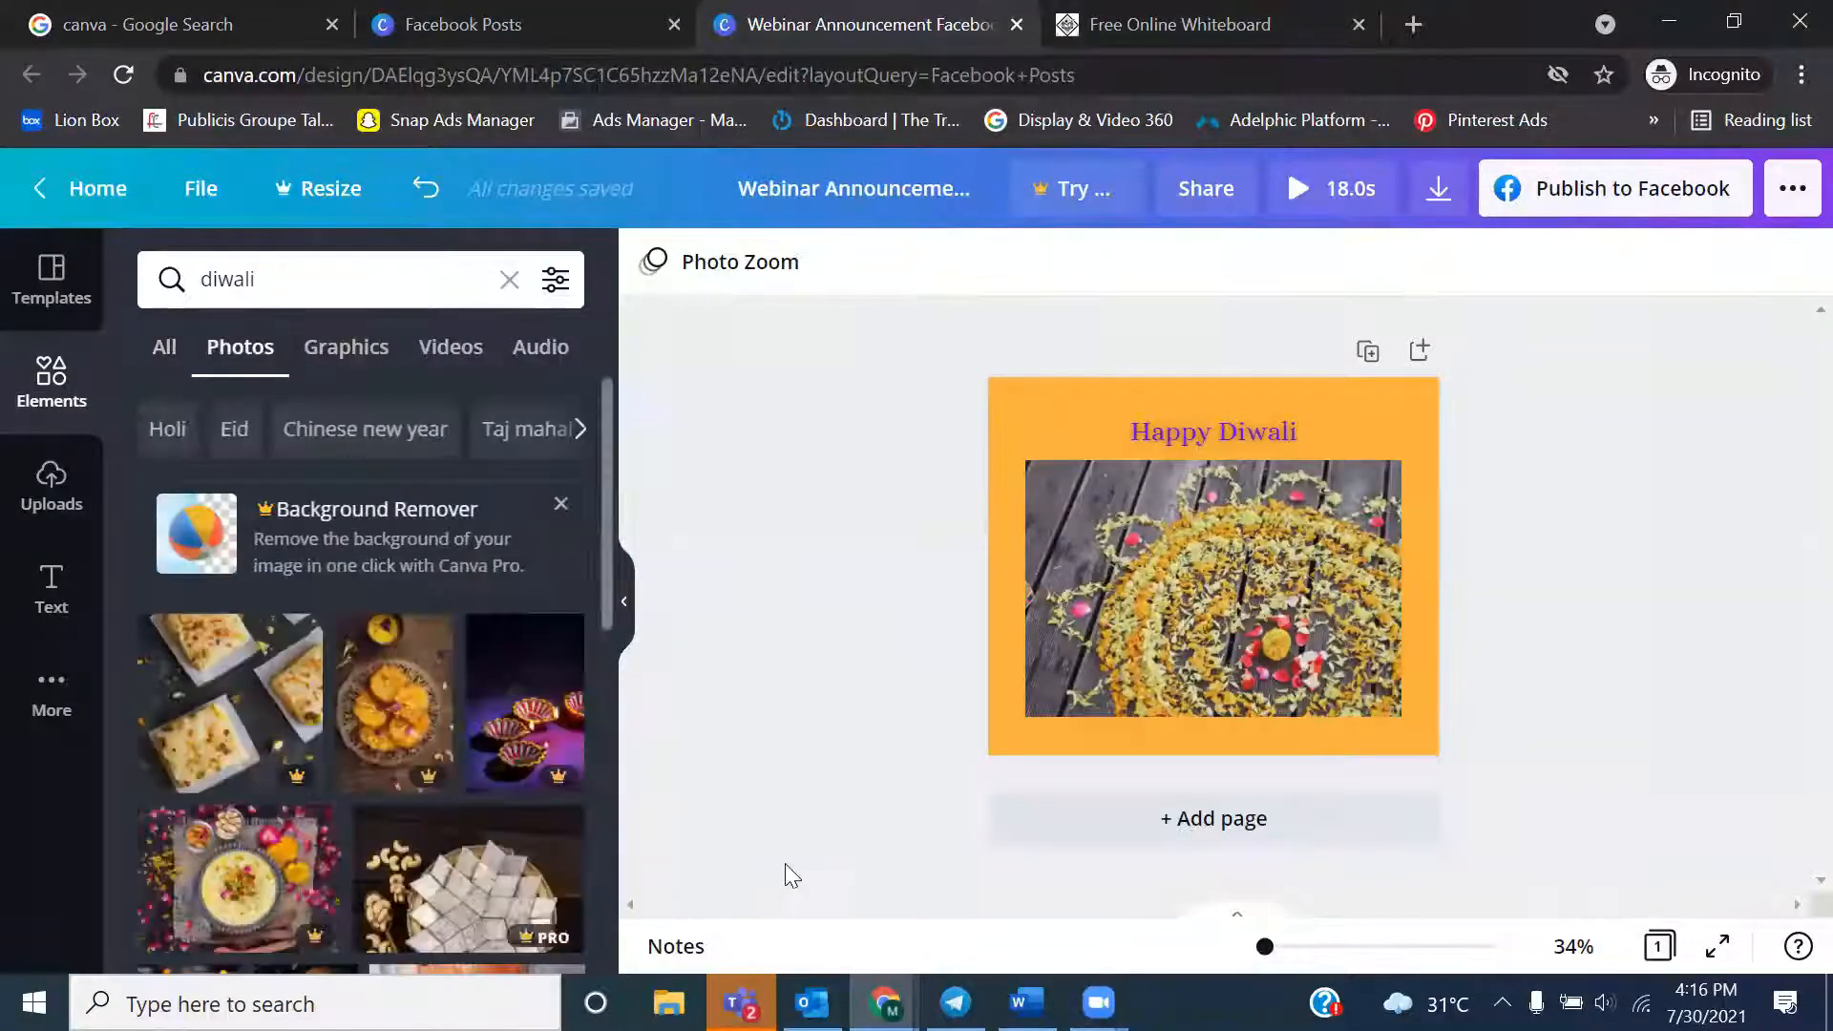
{"action": "left_click_drag", "start_coordinate": [609, 466], "coordinate": [601, 824]}
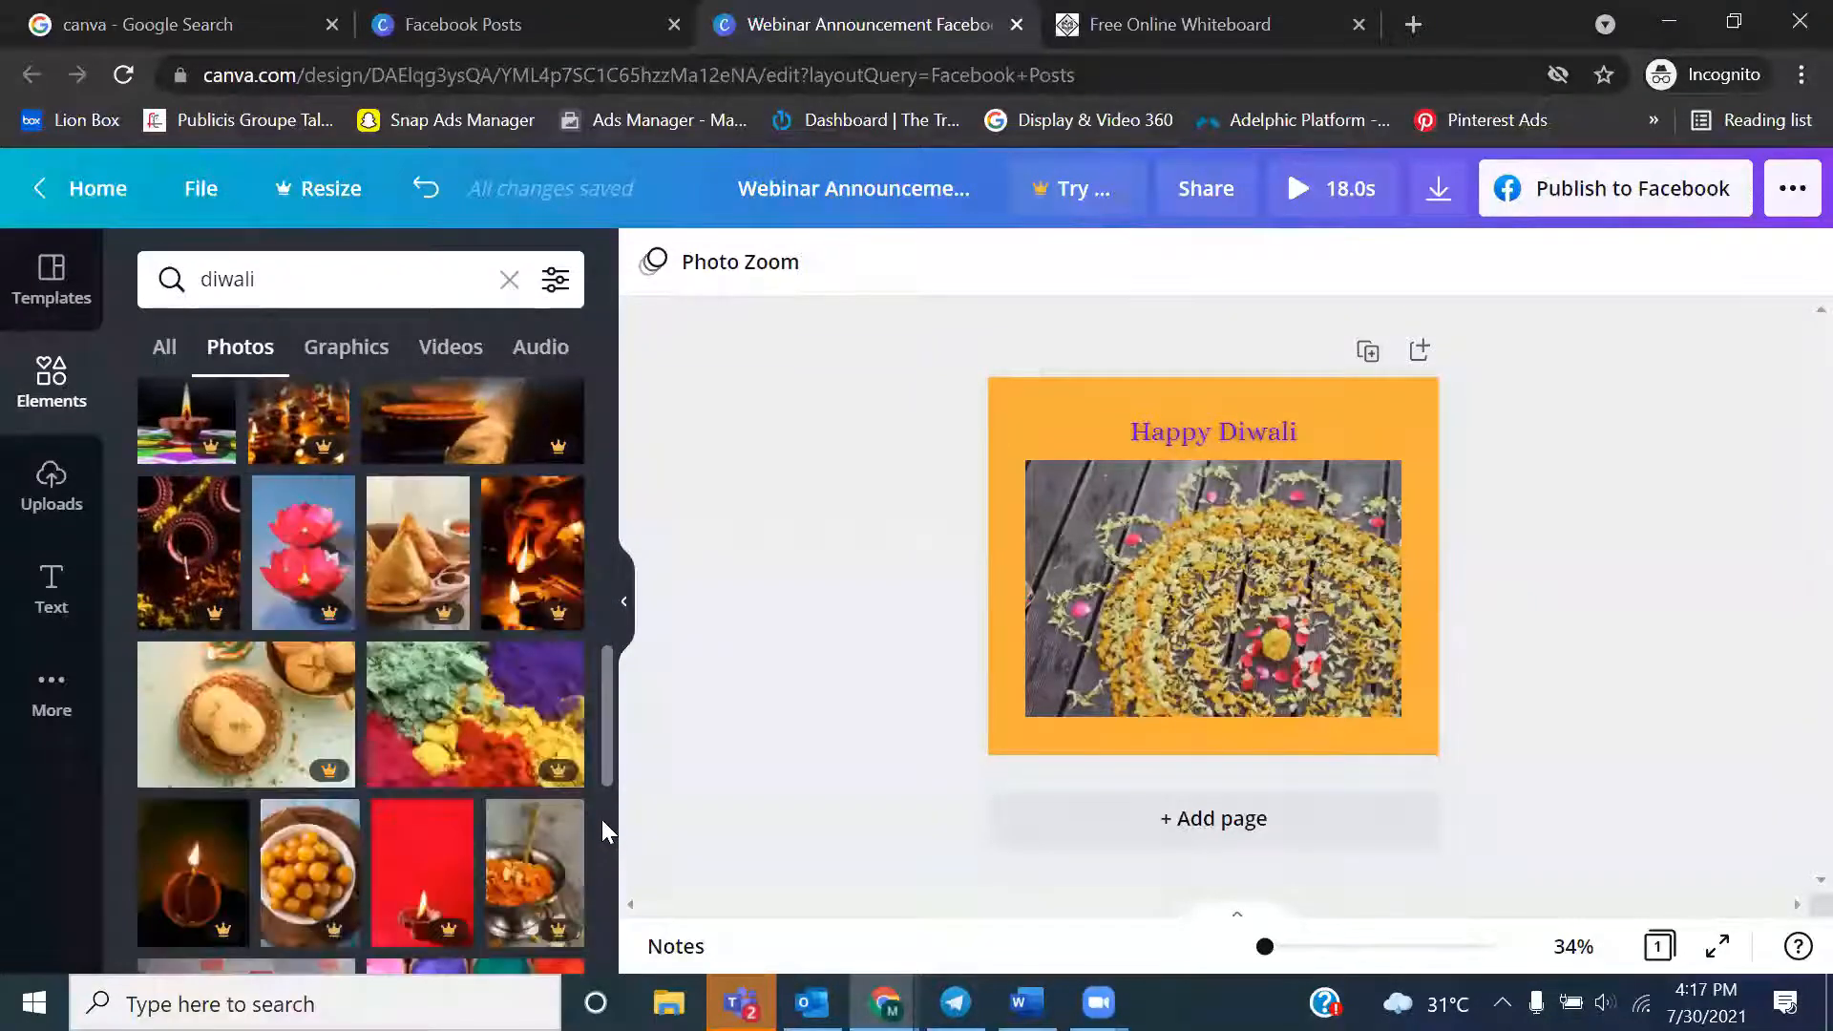
{"action": "left_click_drag", "start_coordinate": [609, 691], "coordinate": [609, 844]}
{"action": "scroll", "coordinate": [611, 859], "scroll_direction": "down", "scroll_amount": 5}
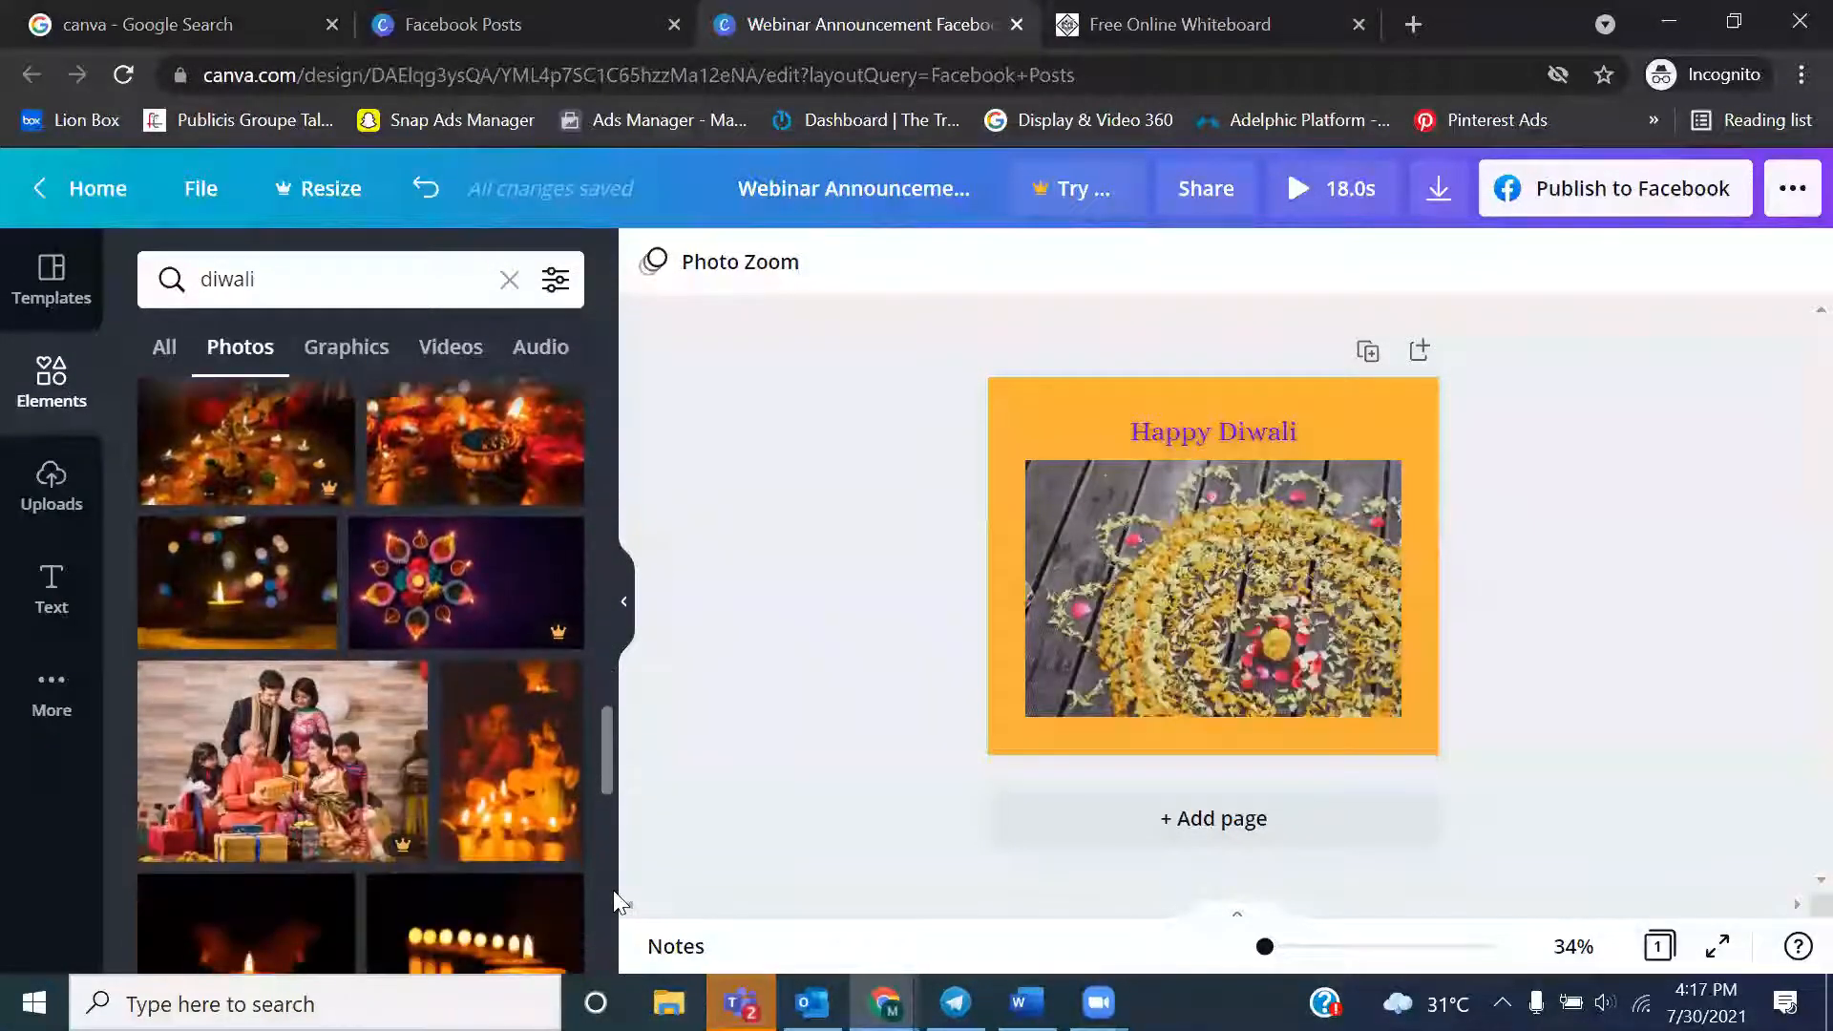
{"action": "left_click_drag", "start_coordinate": [606, 729], "coordinate": [603, 970]}
{"action": "left_click_drag", "start_coordinate": [609, 863], "coordinate": [605, 1030]}
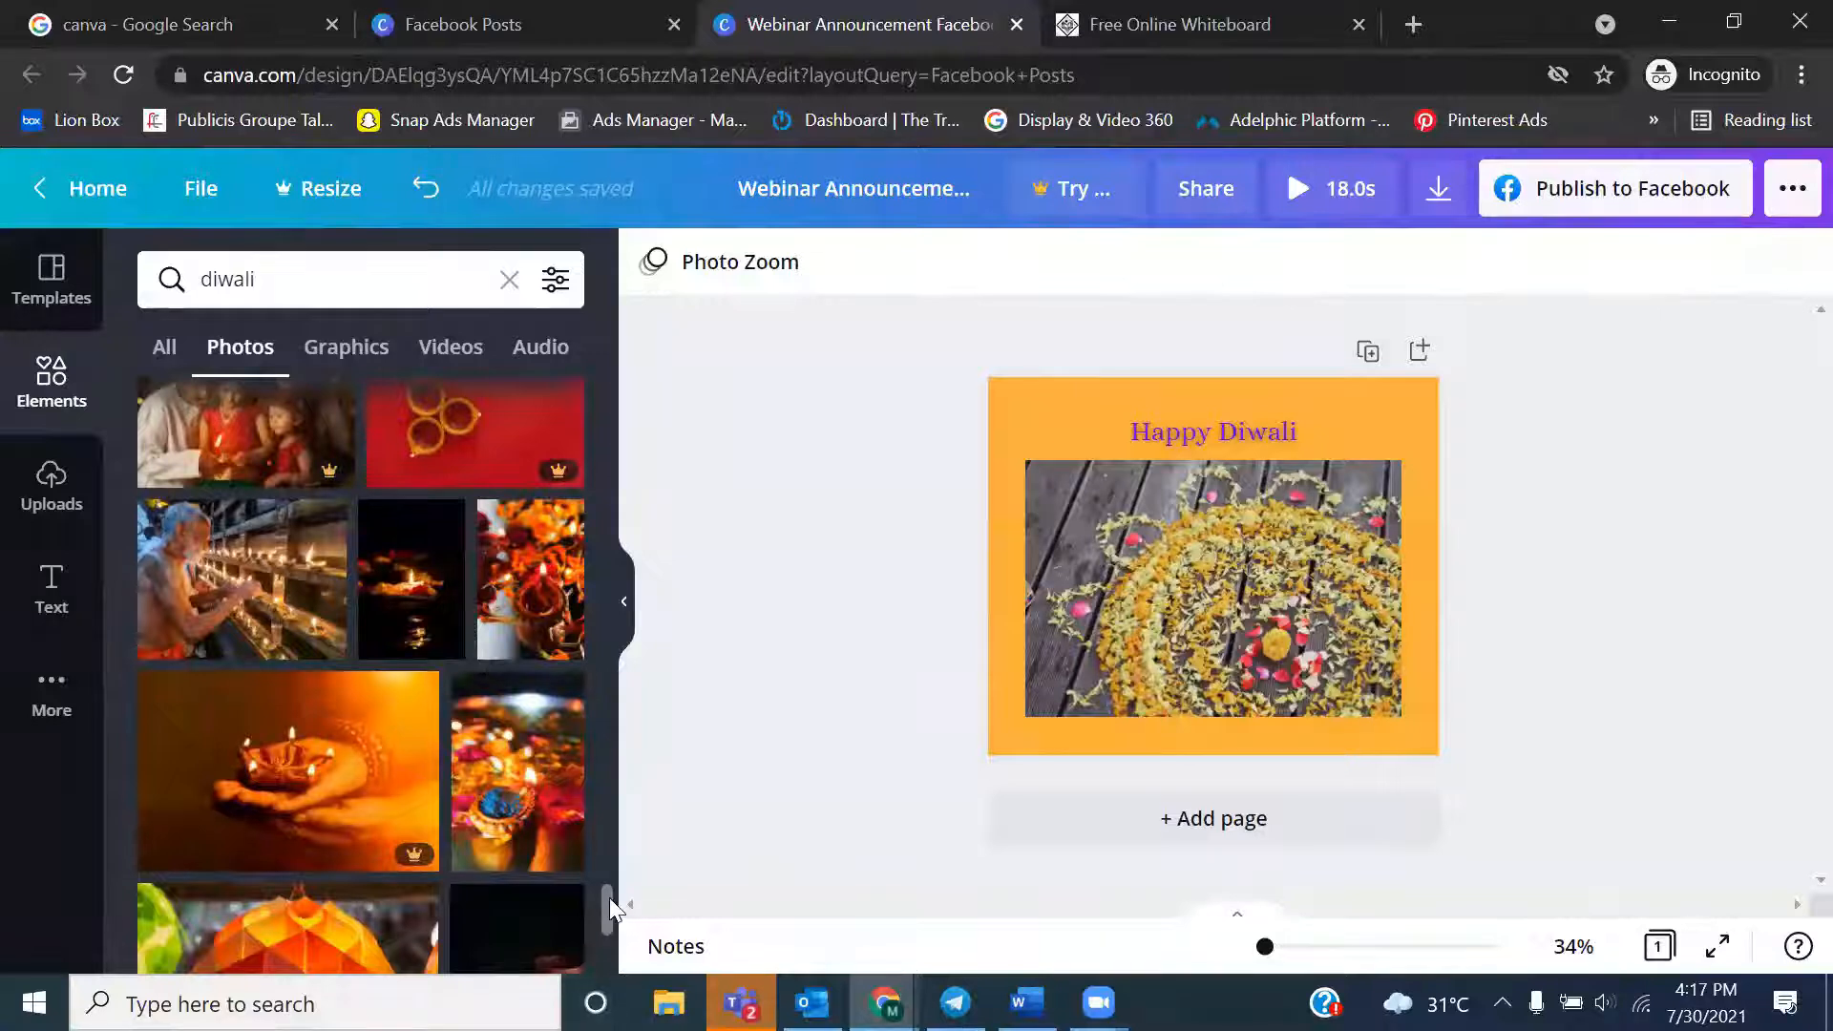
{"action": "left_click_drag", "start_coordinate": [607, 897], "coordinate": [604, 954]}
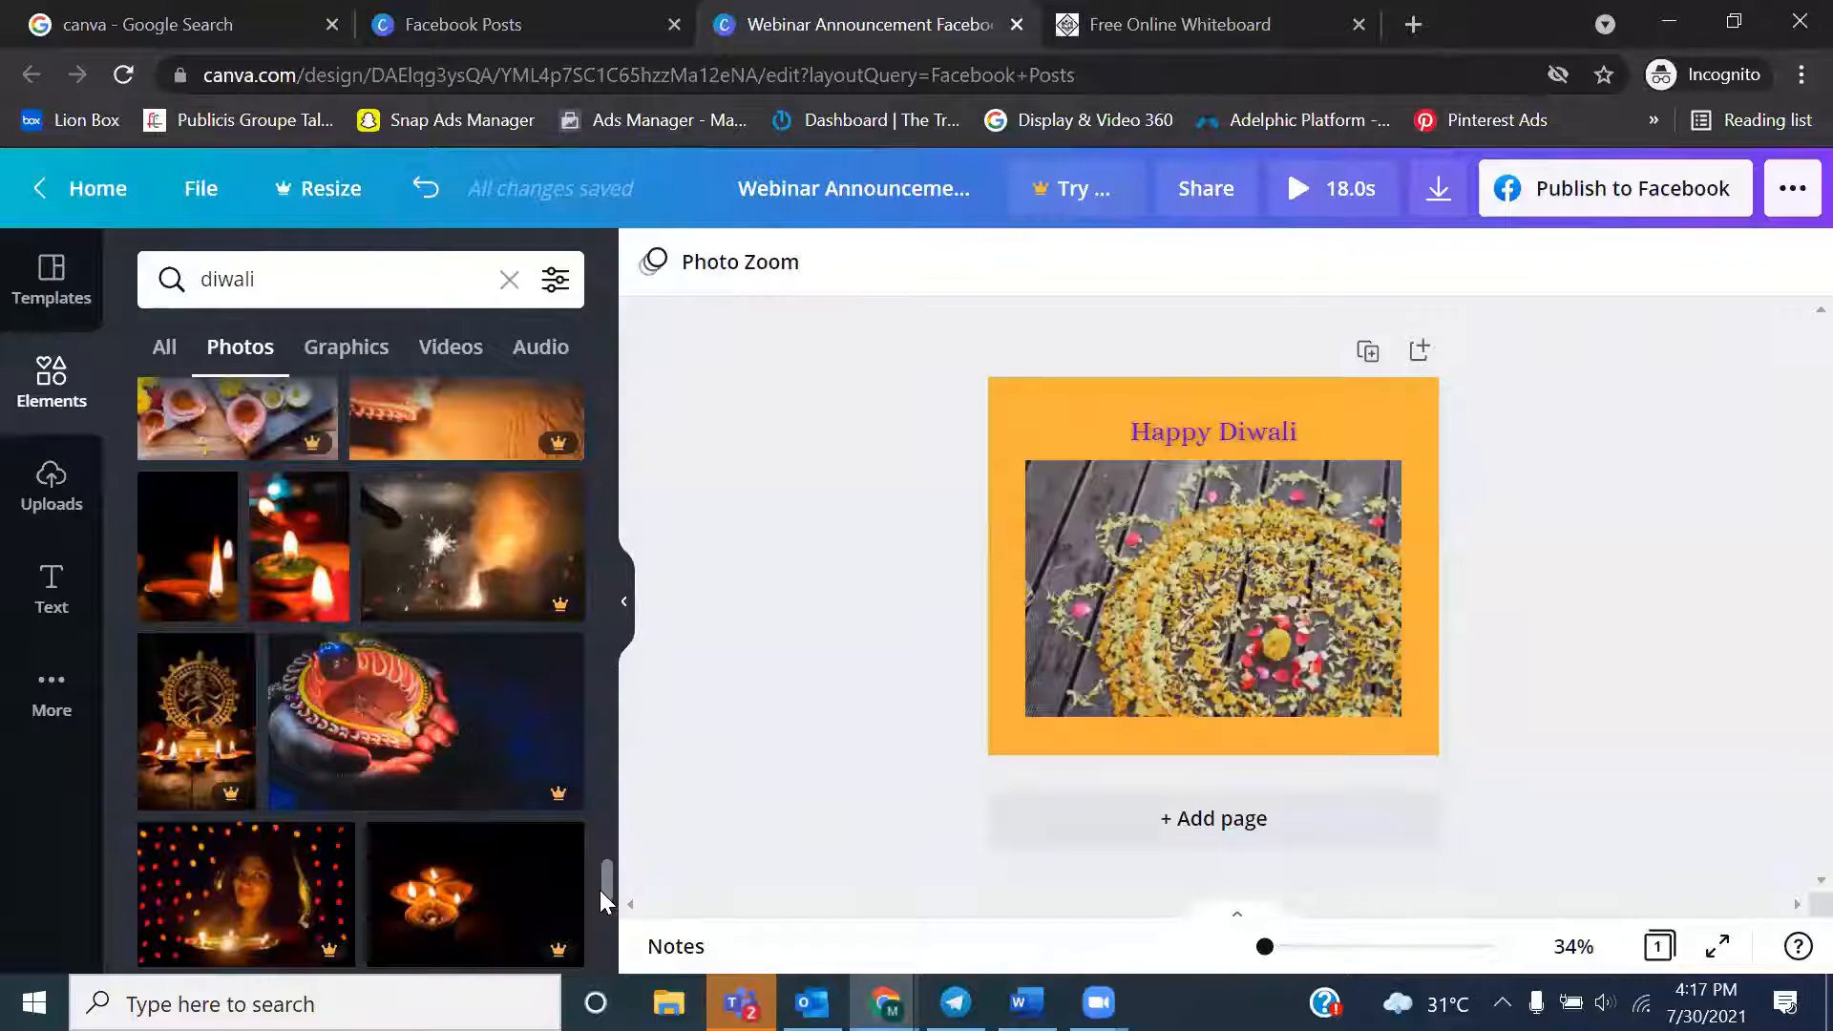
{"action": "left_click", "coordinate": [201, 566]}
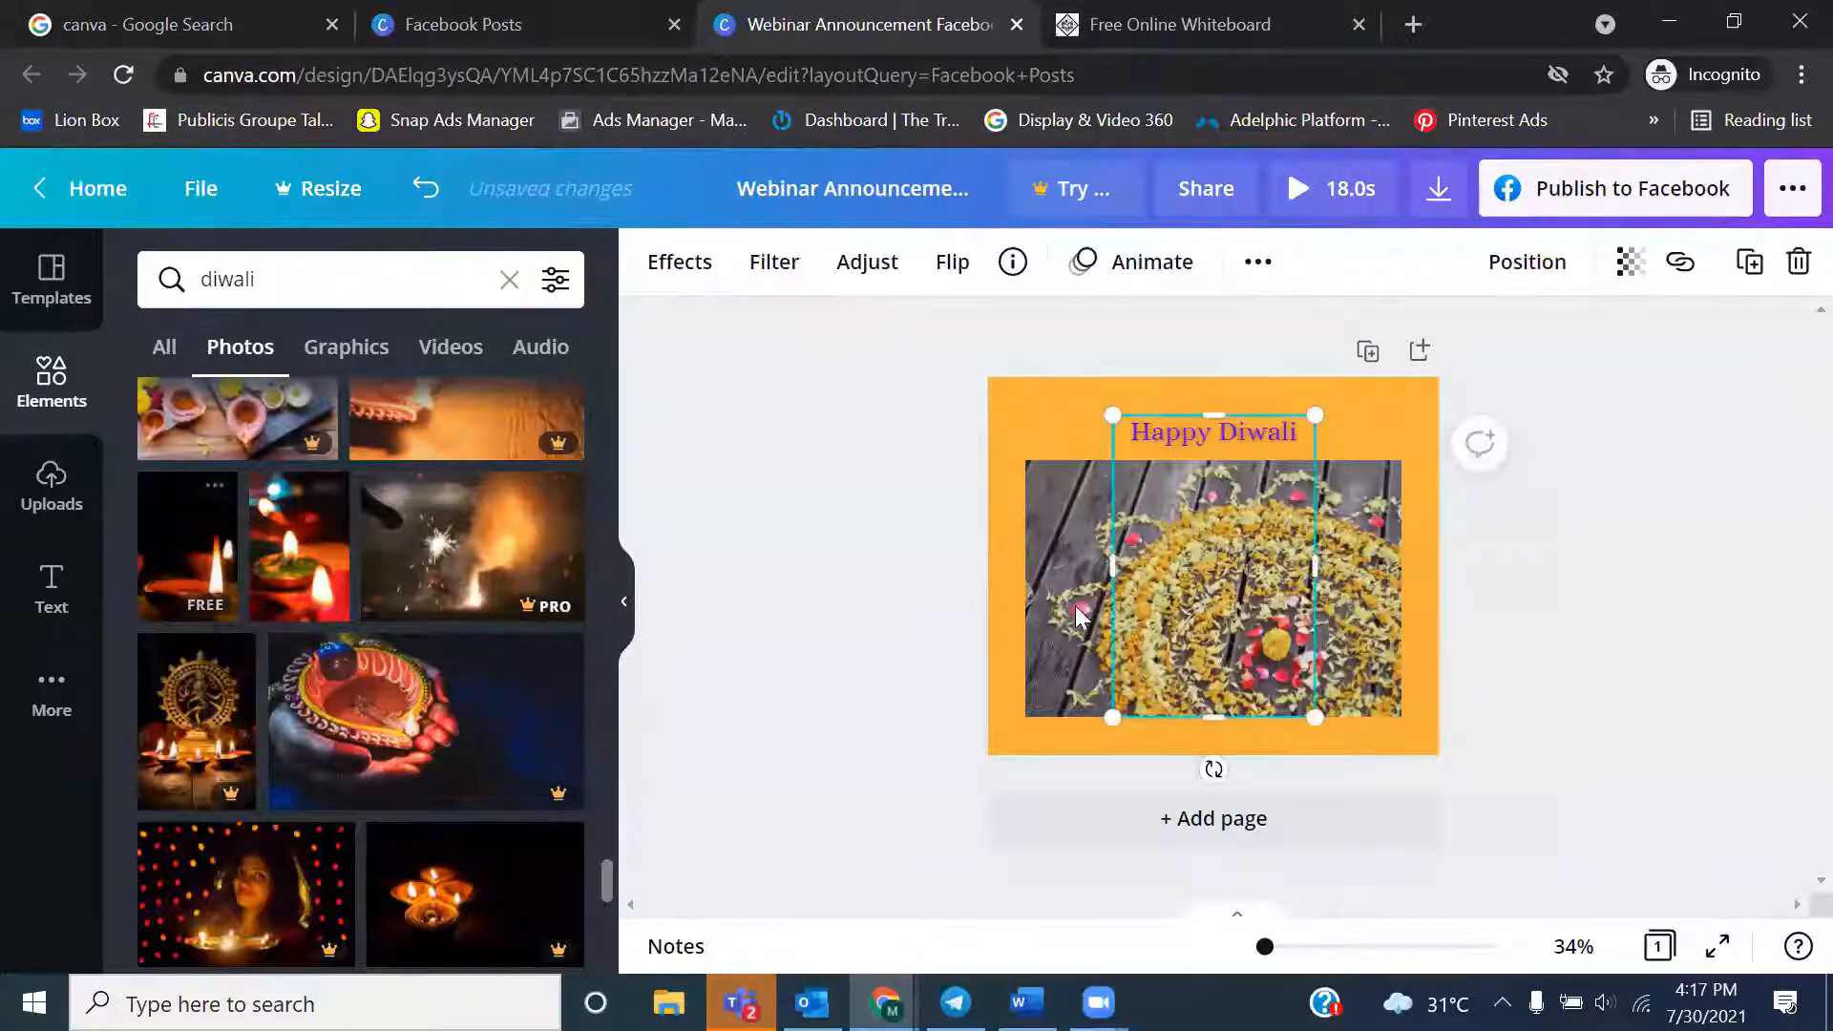
{"action": "left_click_drag", "start_coordinate": [1115, 418], "coordinate": [995, 371]}
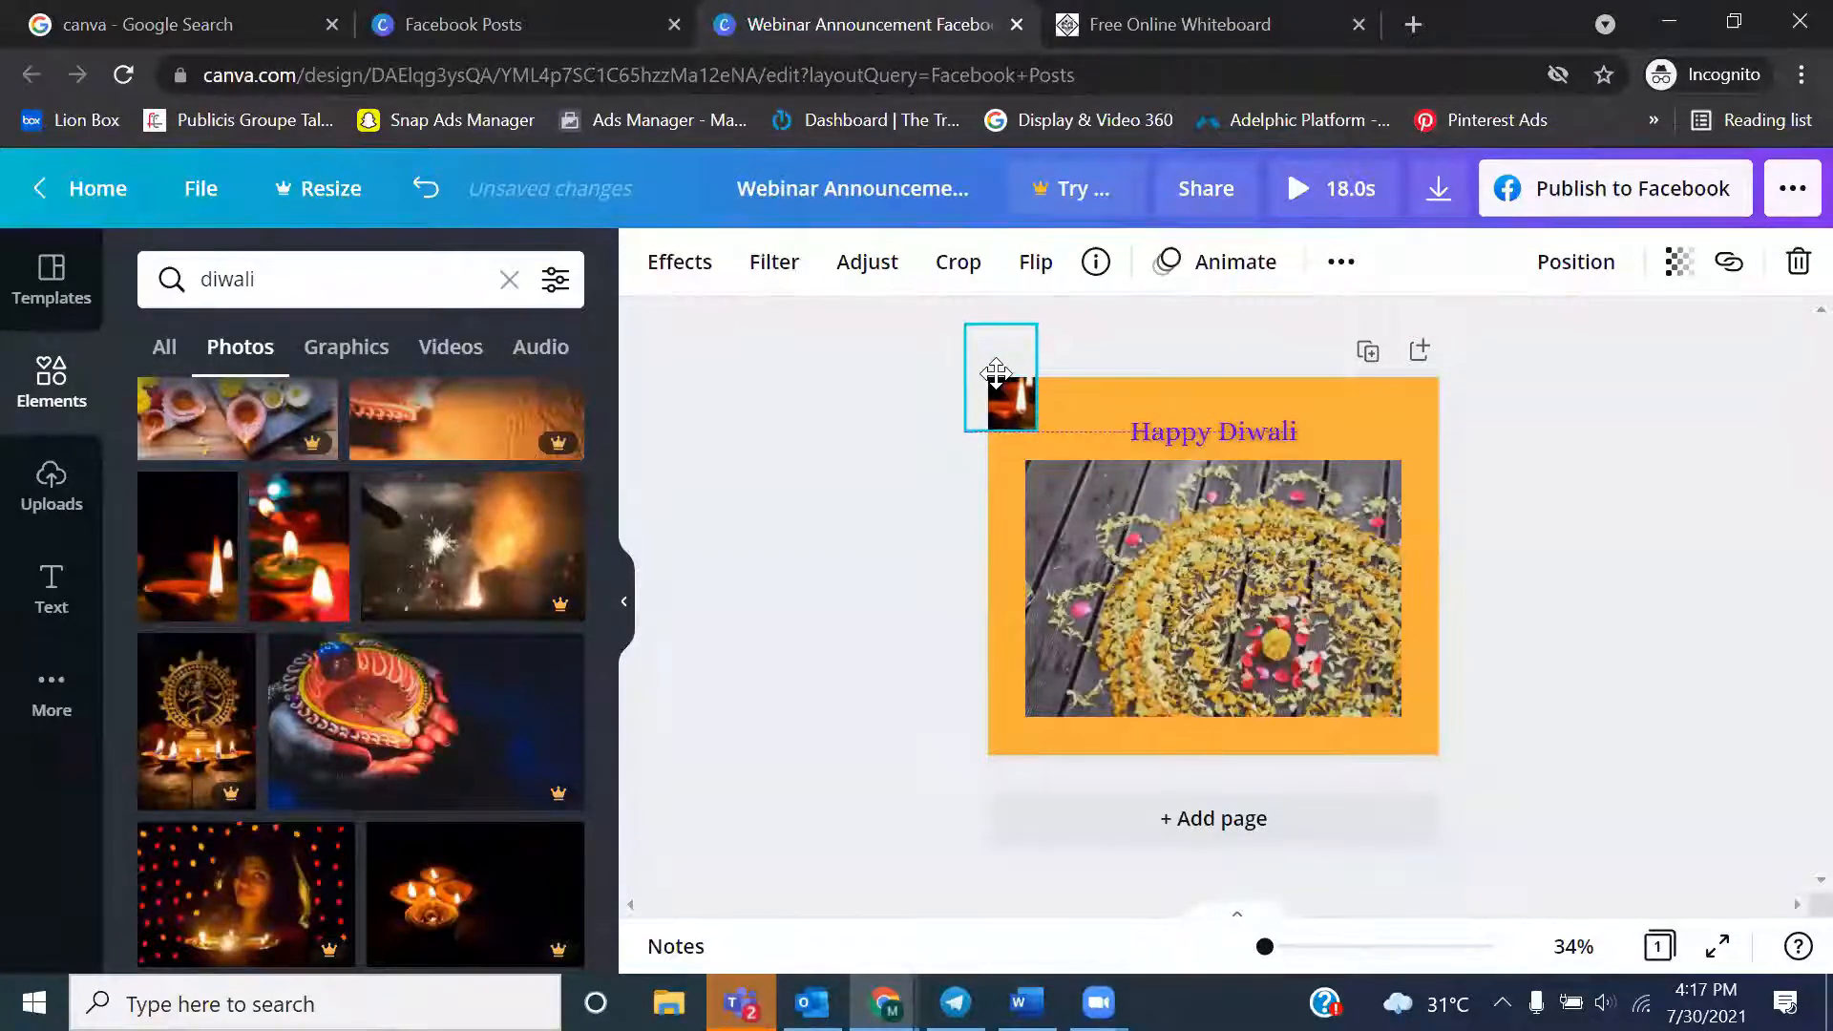
{"action": "left_click", "coordinate": [1110, 363]}
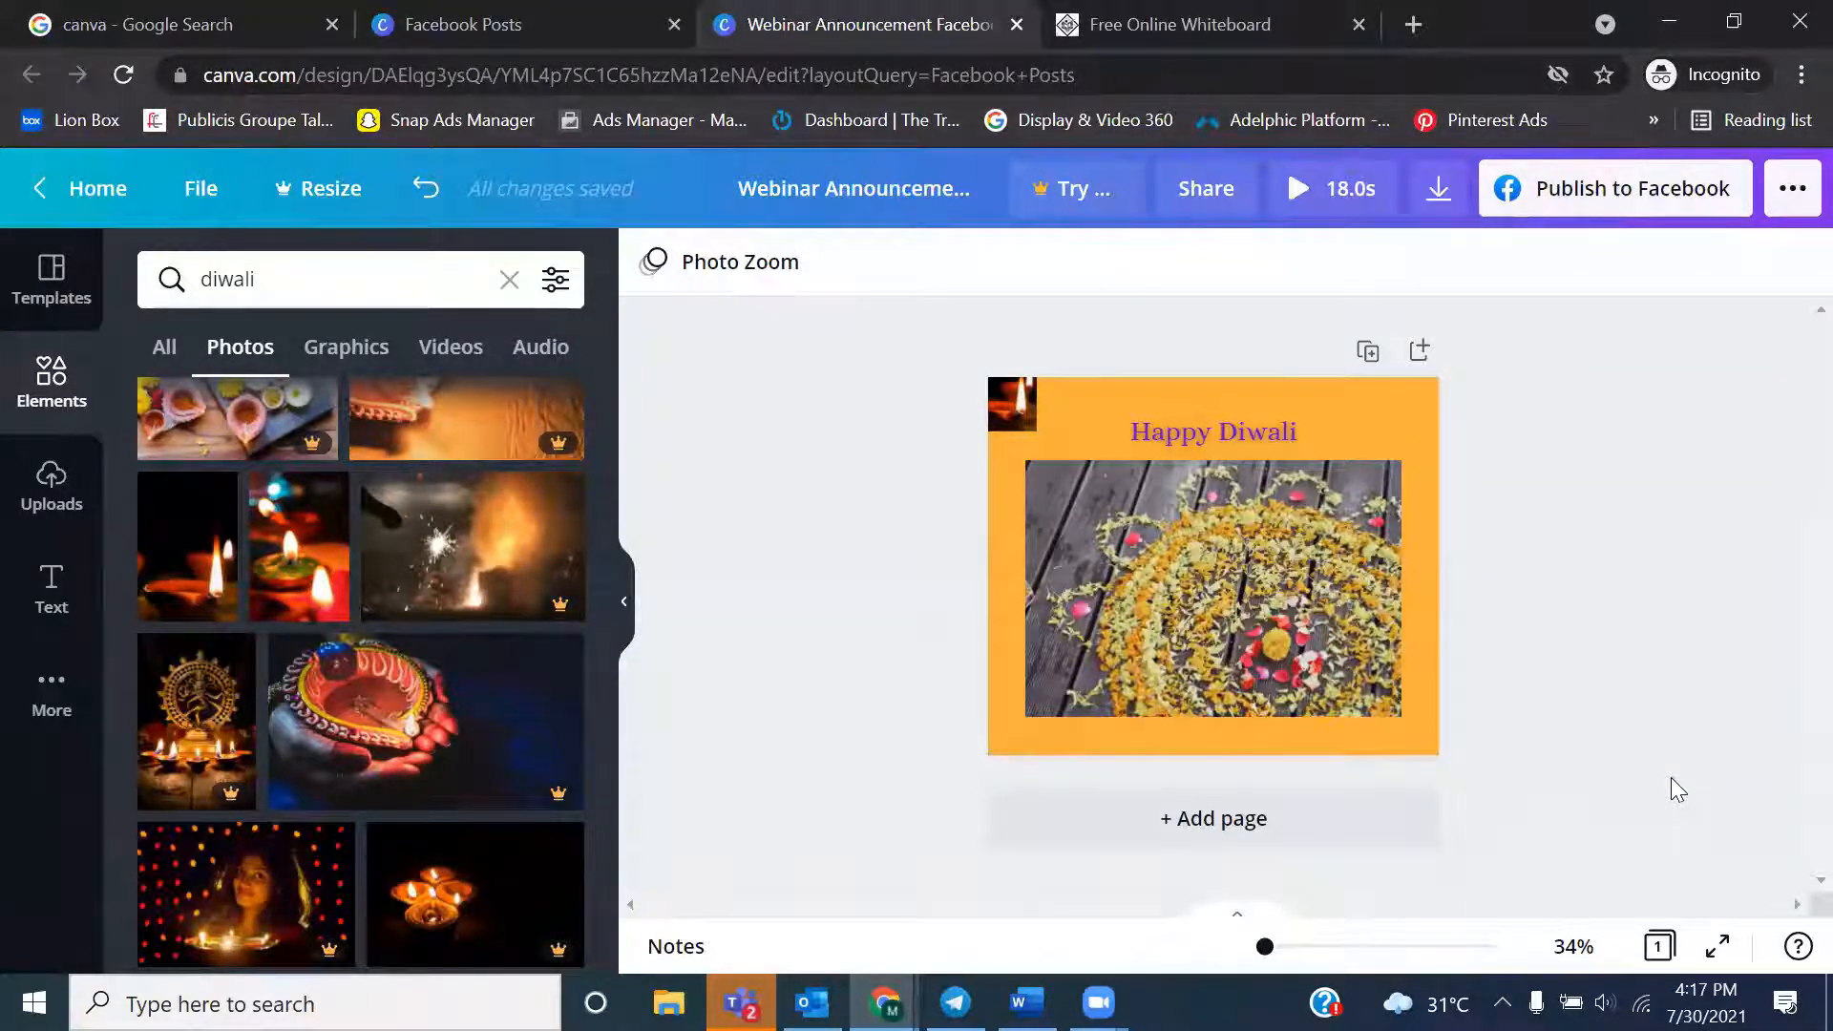
Replace the rangoli video below the heading with the 7:11 video of burning lamp flames from the diwali video results
{"action": "left_click", "coordinate": [1277, 632]}
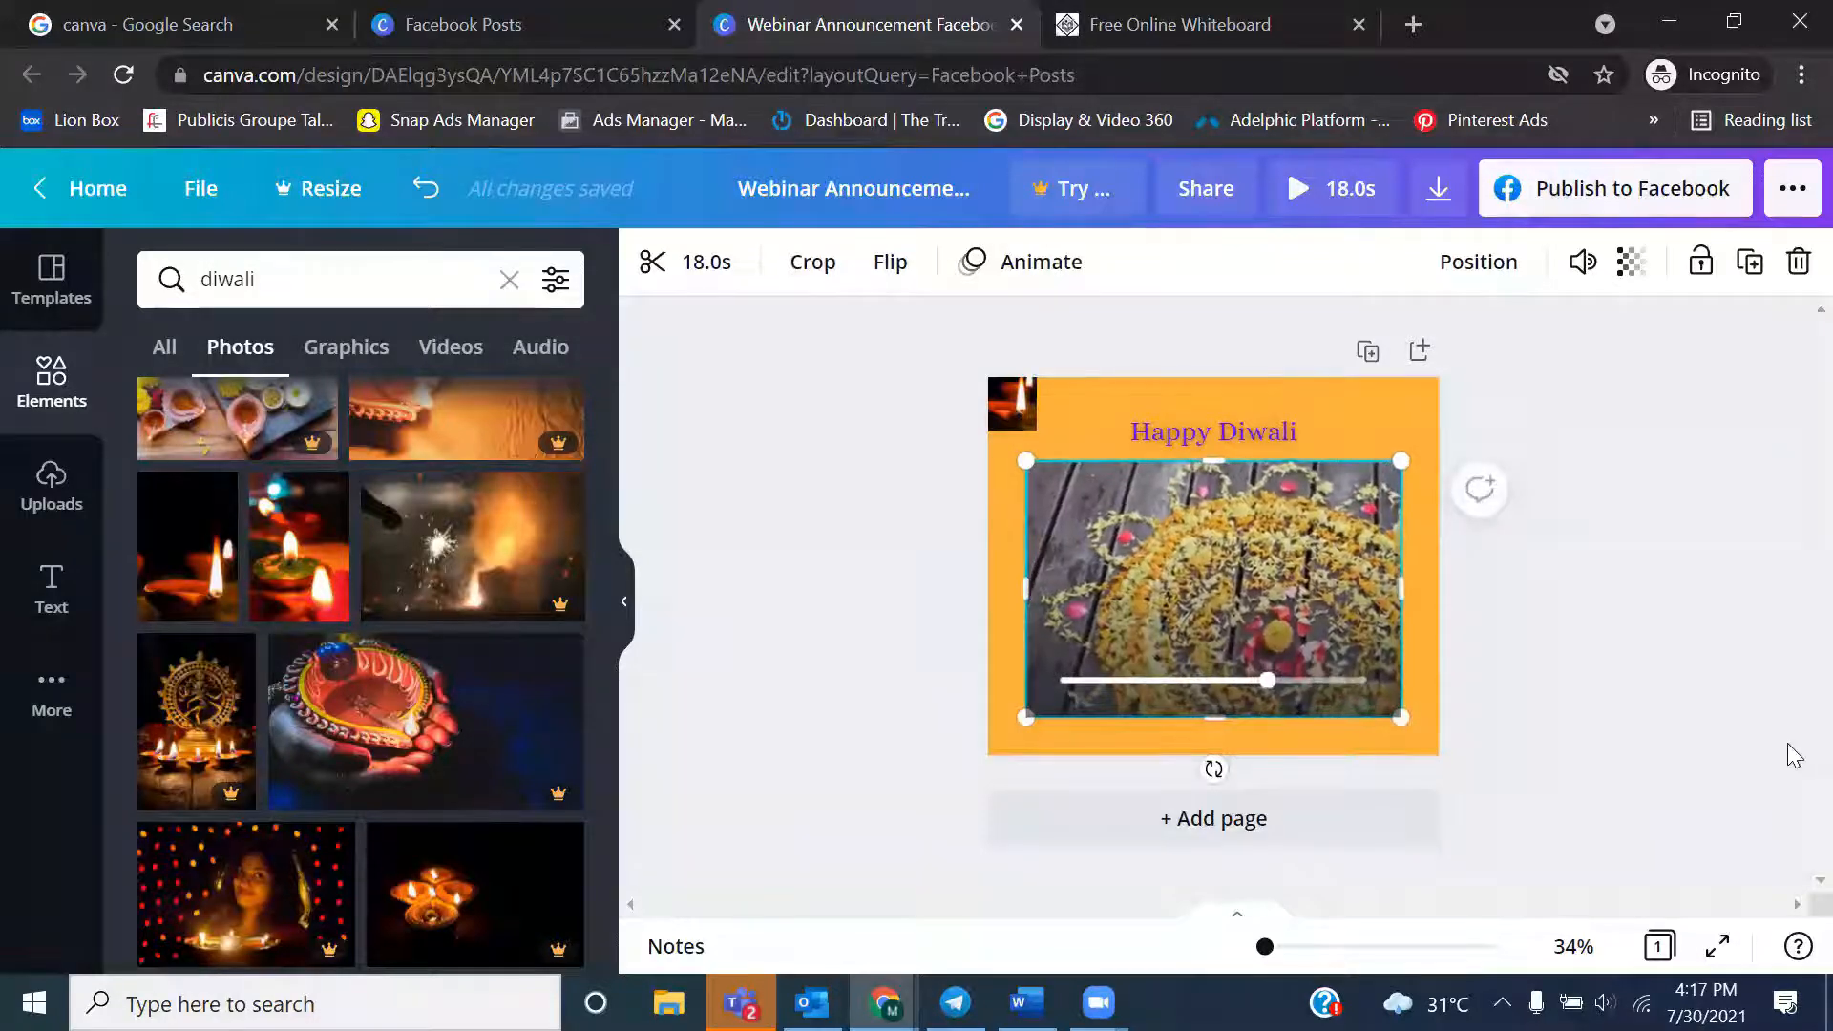
{"action": "left_click", "coordinate": [456, 349]}
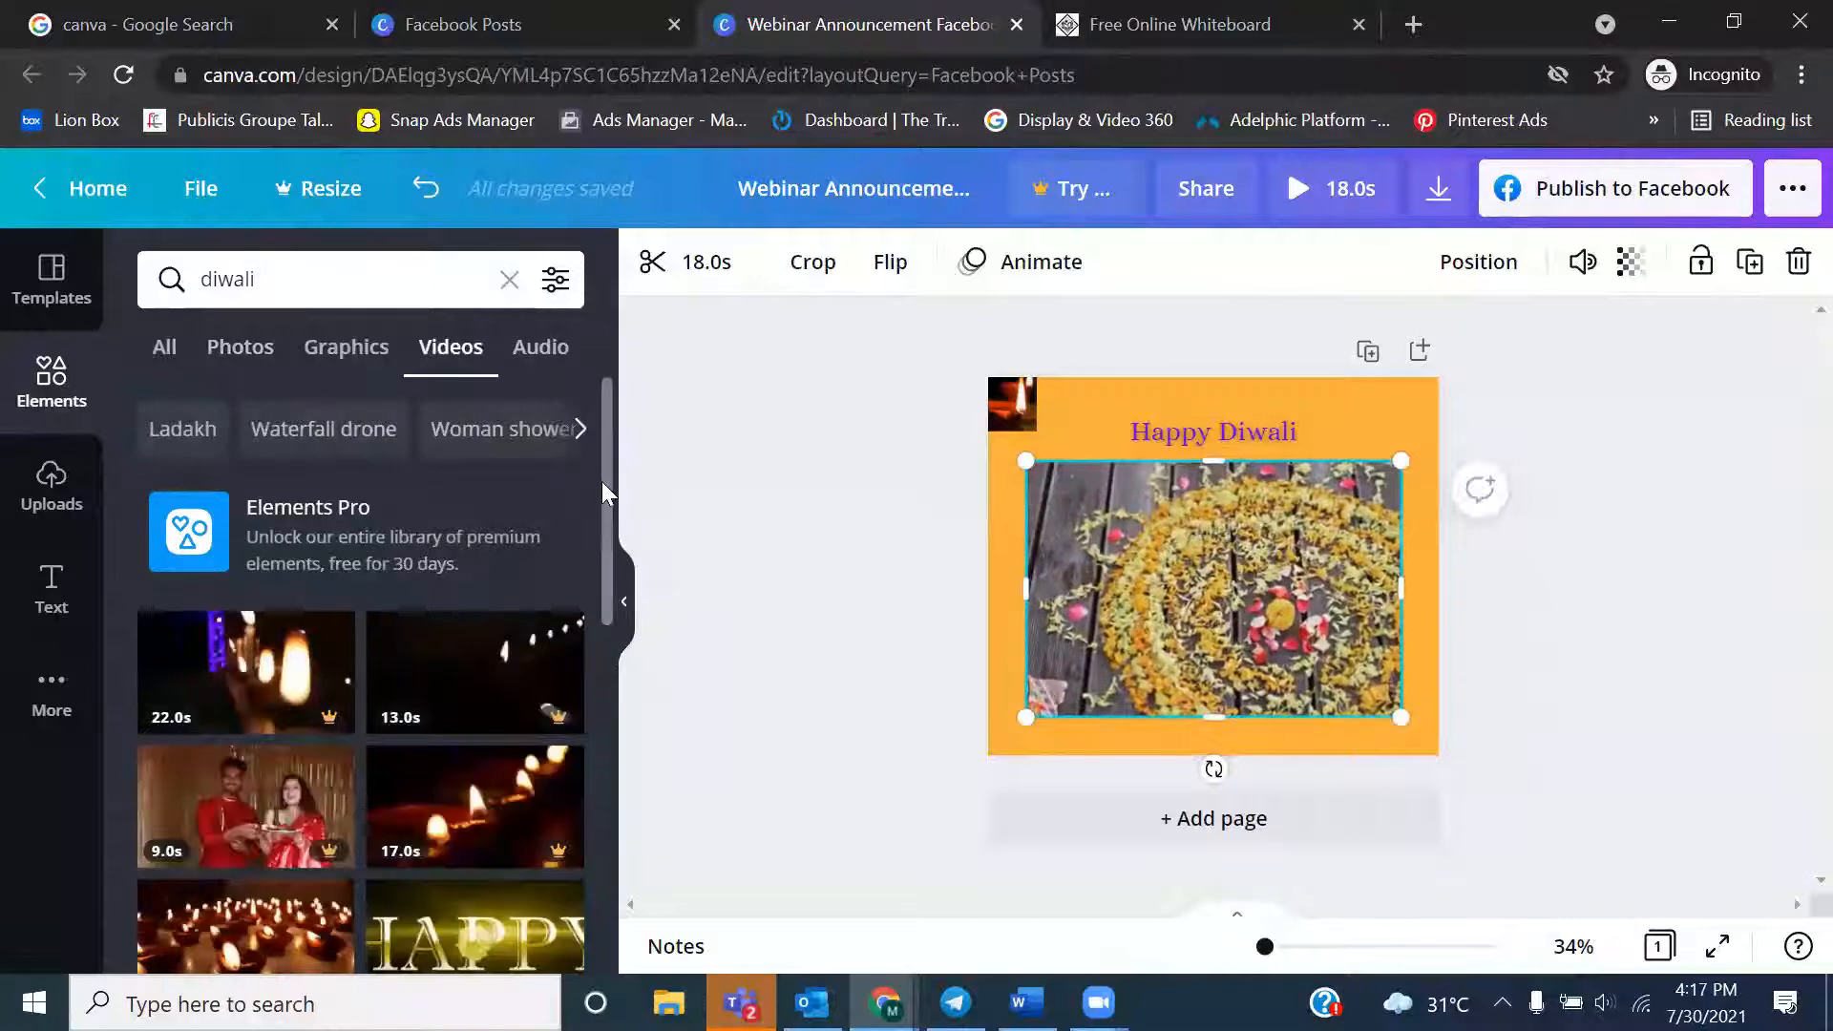
{"action": "scroll", "coordinate": [597, 680], "scroll_direction": "down", "scroll_amount": 5}
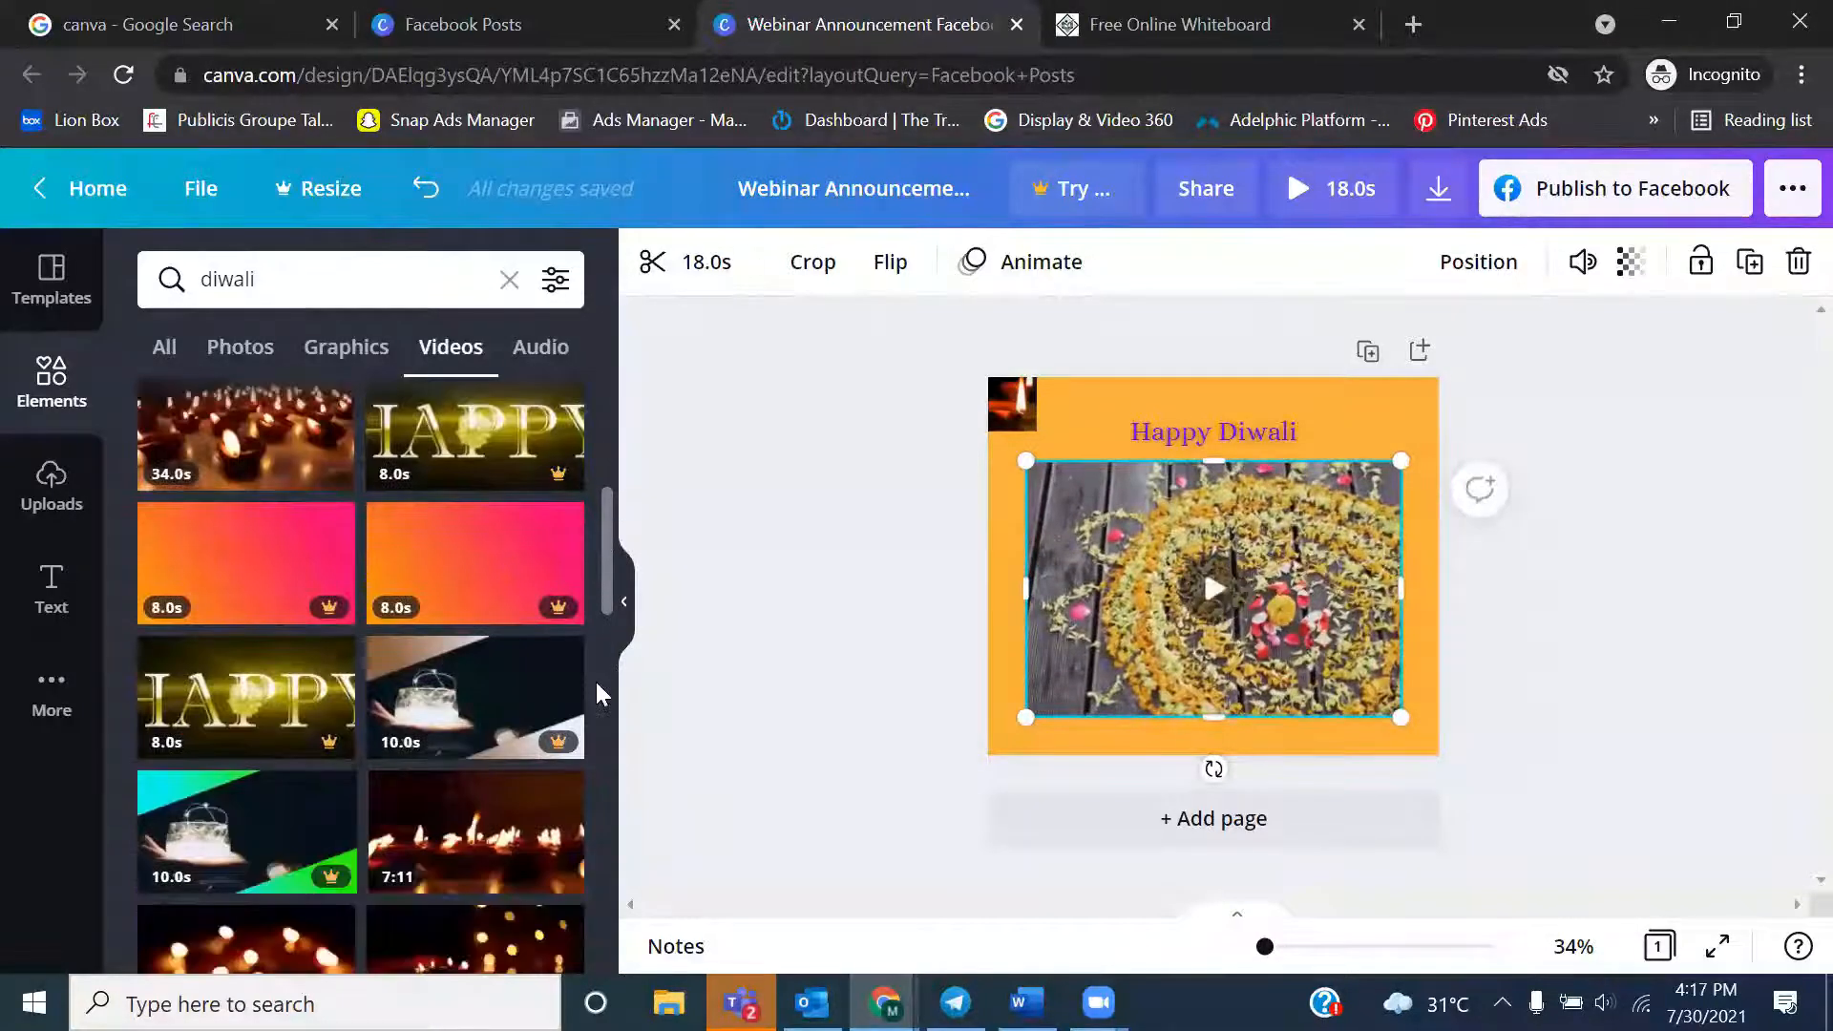
{"action": "scroll", "coordinate": [596, 682], "scroll_direction": "down", "scroll_amount": 3}
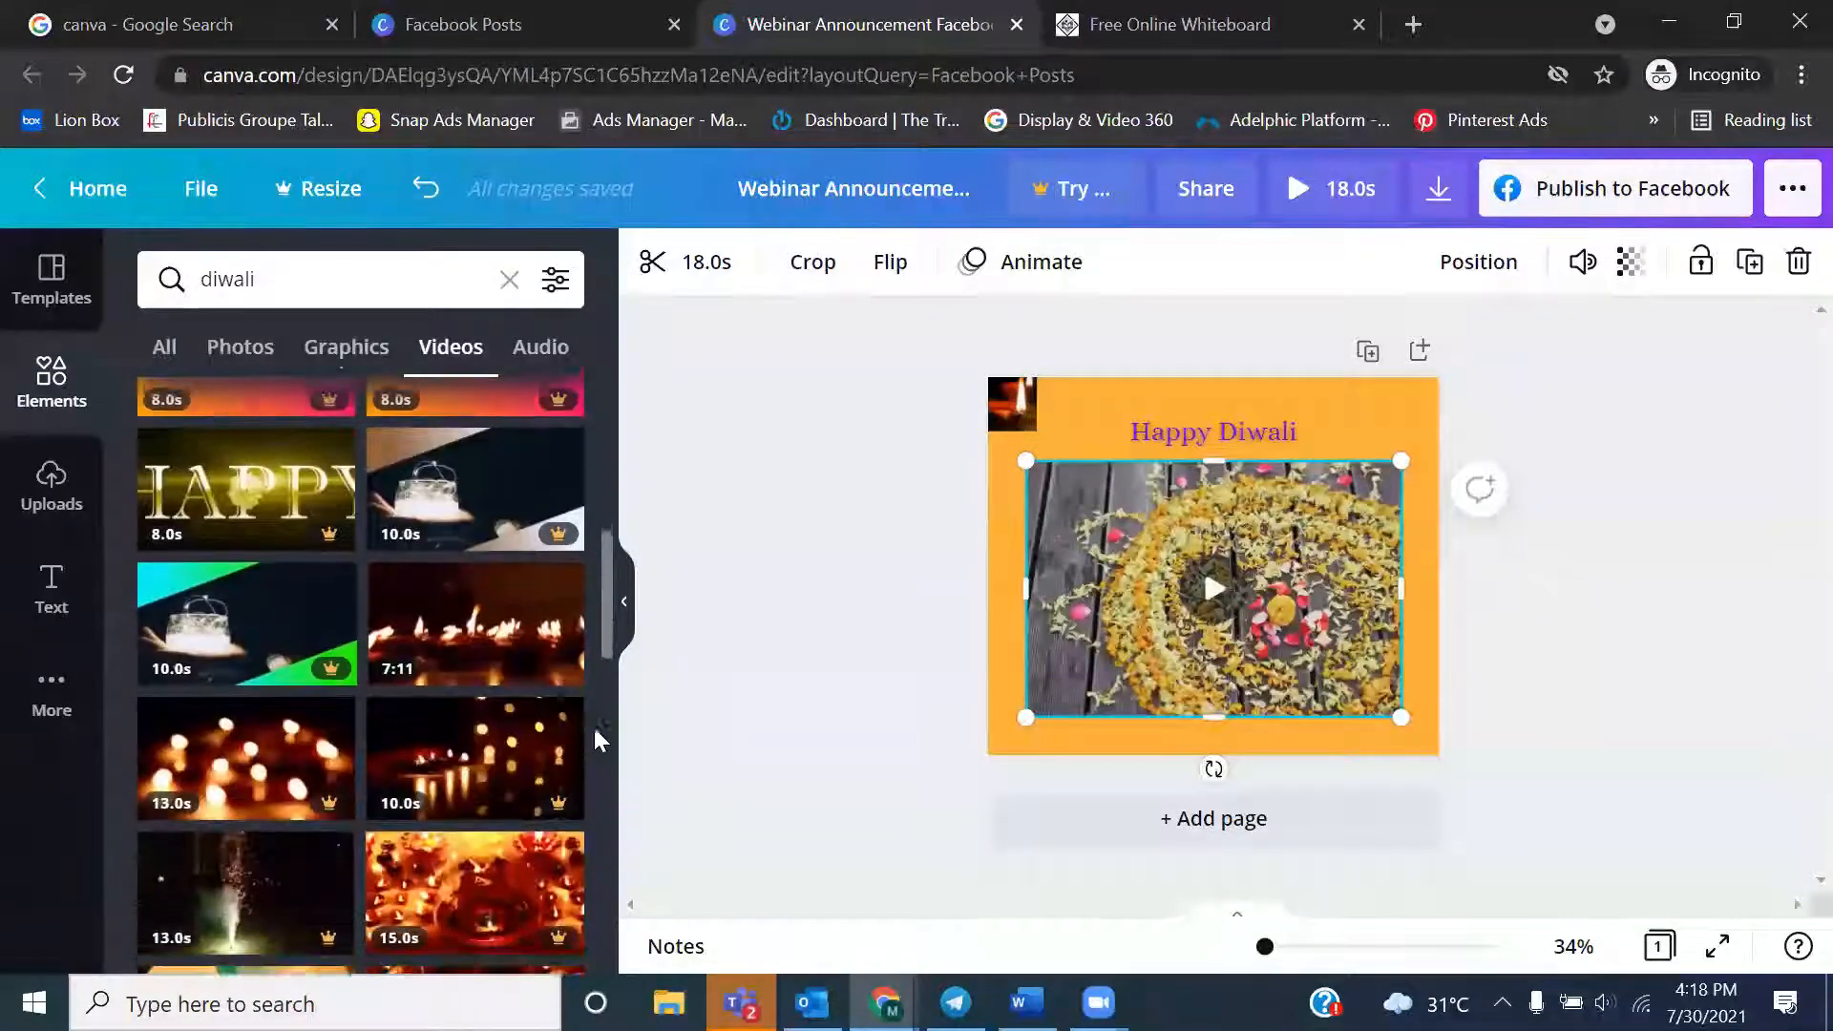
{"action": "scroll", "coordinate": [595, 736], "scroll_direction": "down", "scroll_amount": 1}
{"action": "scroll", "coordinate": [593, 750], "scroll_direction": "down", "scroll_amount": 1}
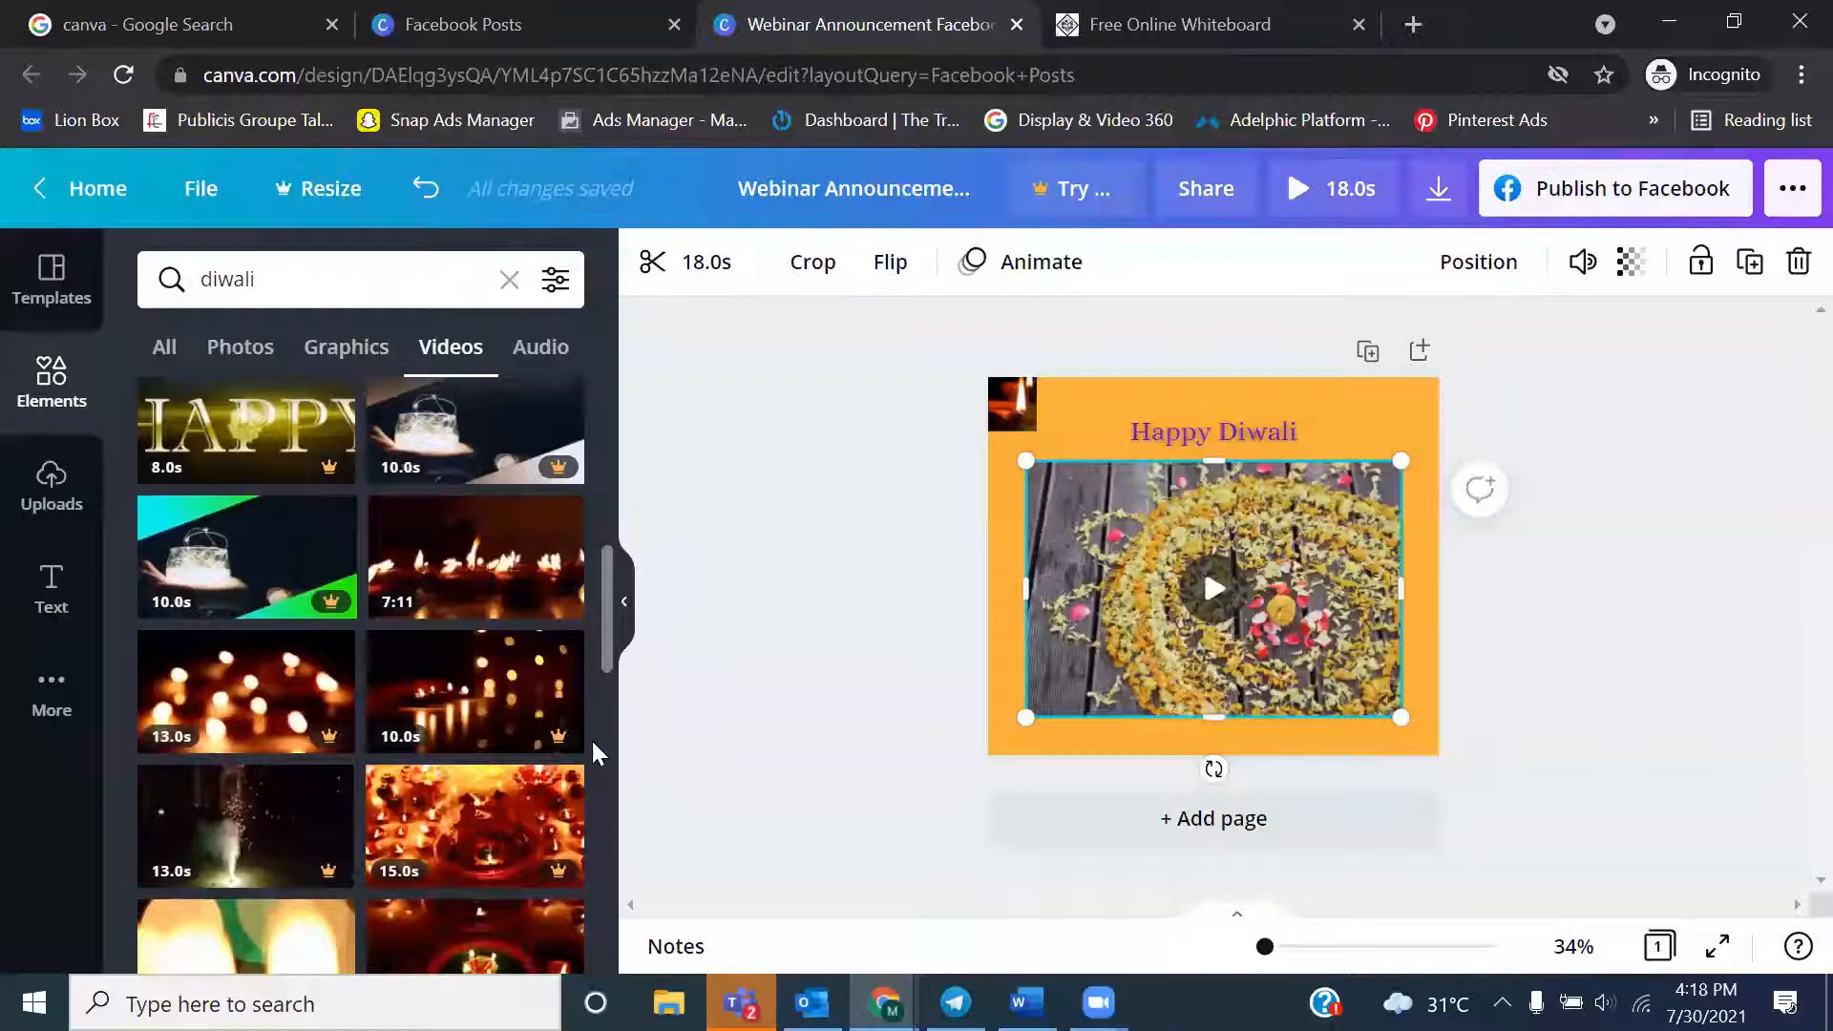
{"action": "left_click_drag", "start_coordinate": [468, 554], "coordinate": [1193, 714]}
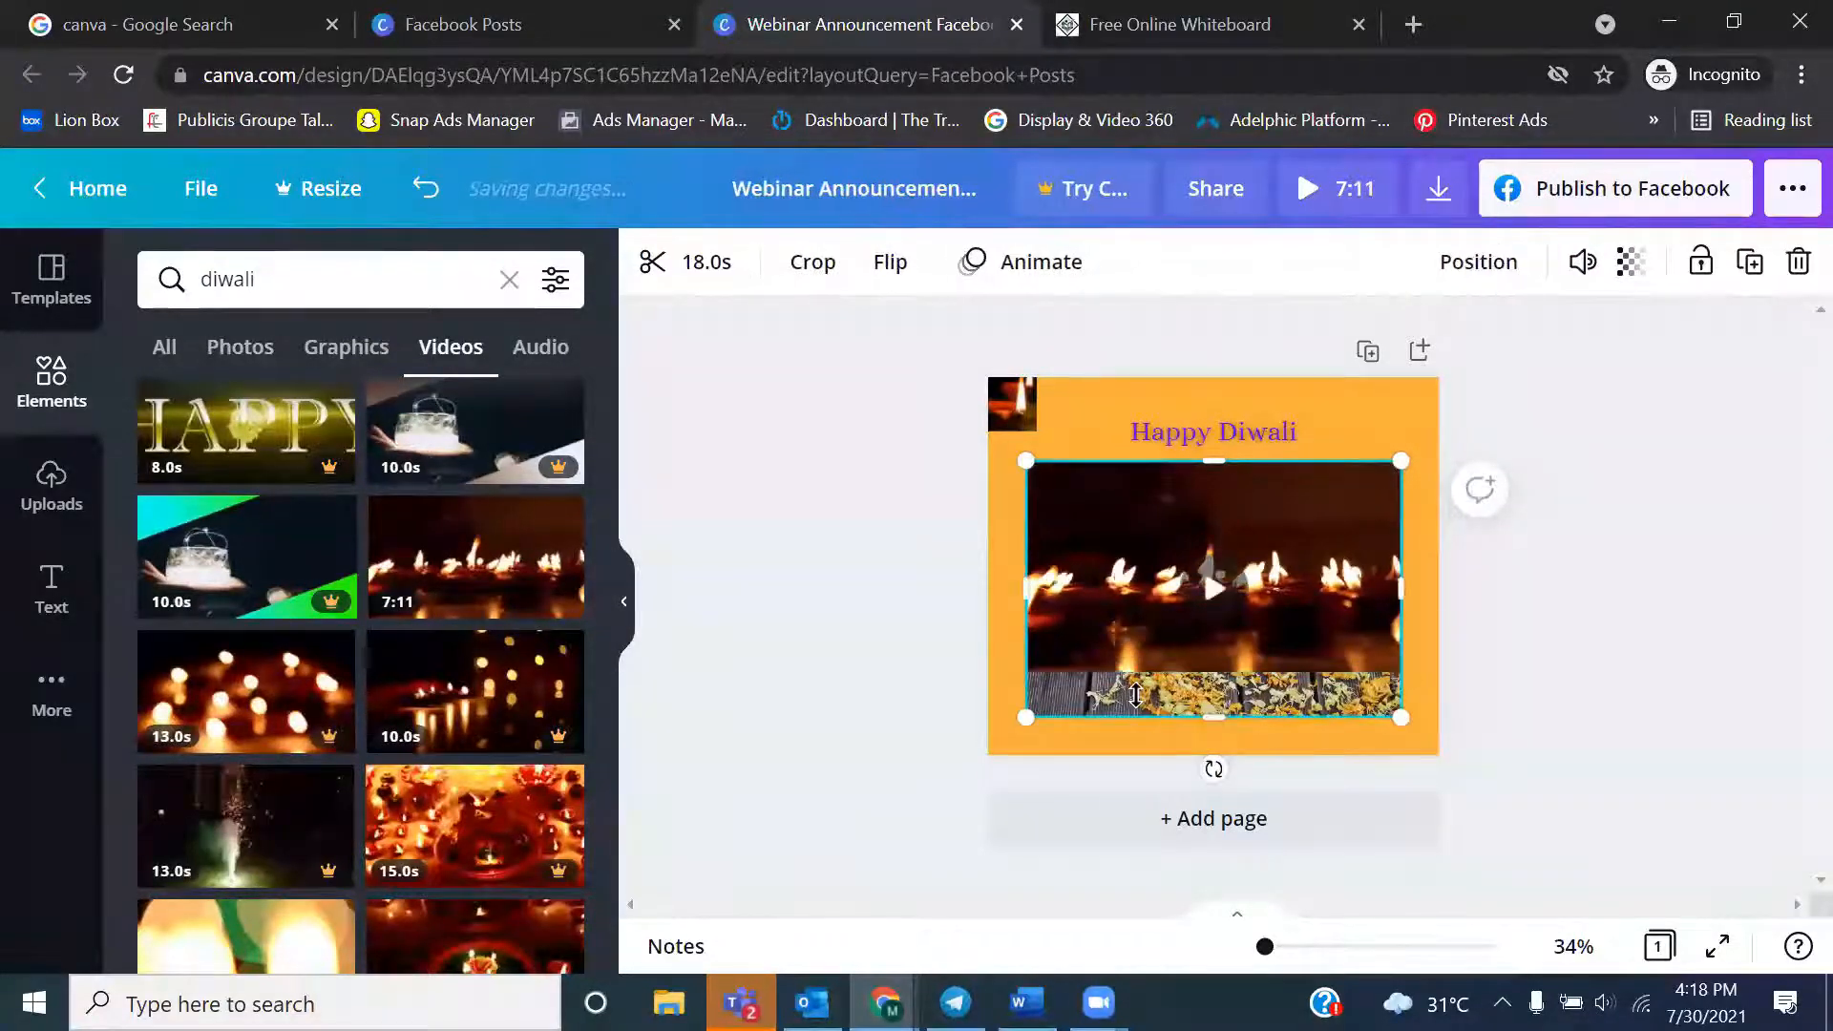
{"action": "left_click", "coordinate": [1136, 697]}
{"action": "left_click", "coordinate": [1185, 640]}
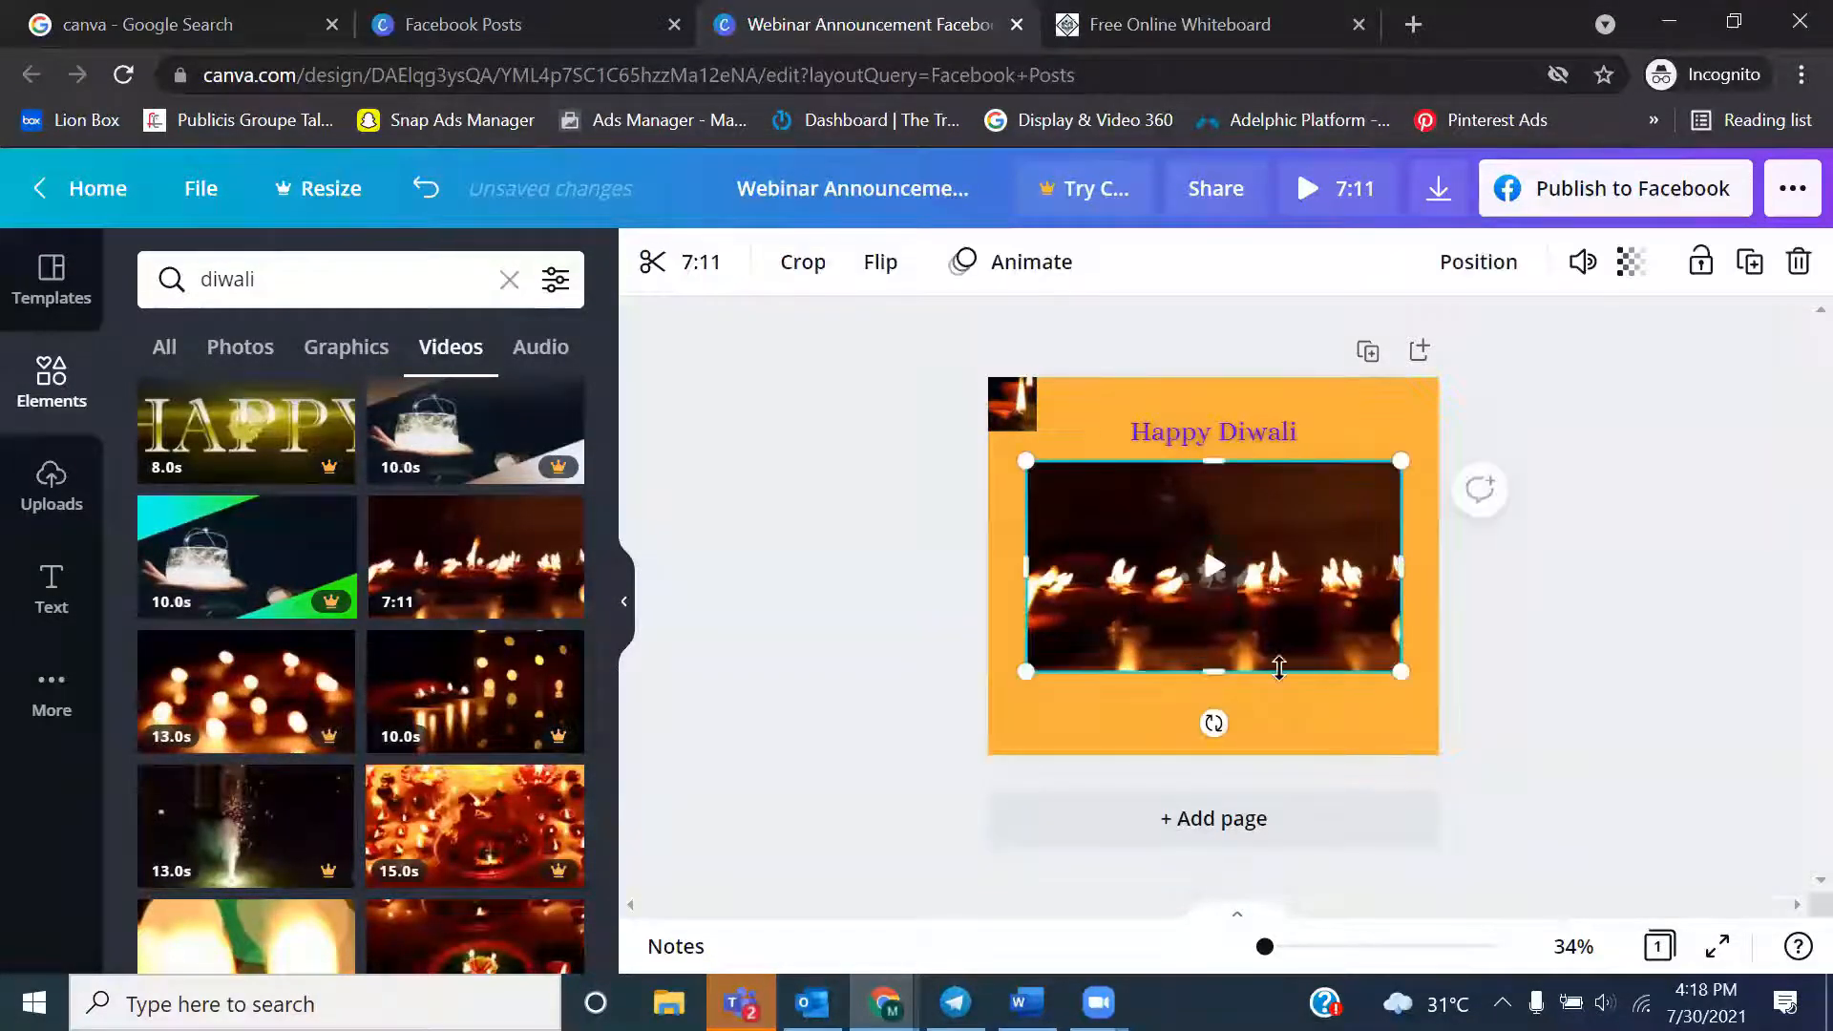
Extend the lower edge of the lamp flames video slightly downward and play the clip on the page
{"action": "right_click", "coordinate": [1413, 716]}
{"action": "left_click", "coordinate": [1210, 676]}
{"action": "left_click_drag", "start_coordinate": [1211, 678], "coordinate": [1214, 708]}
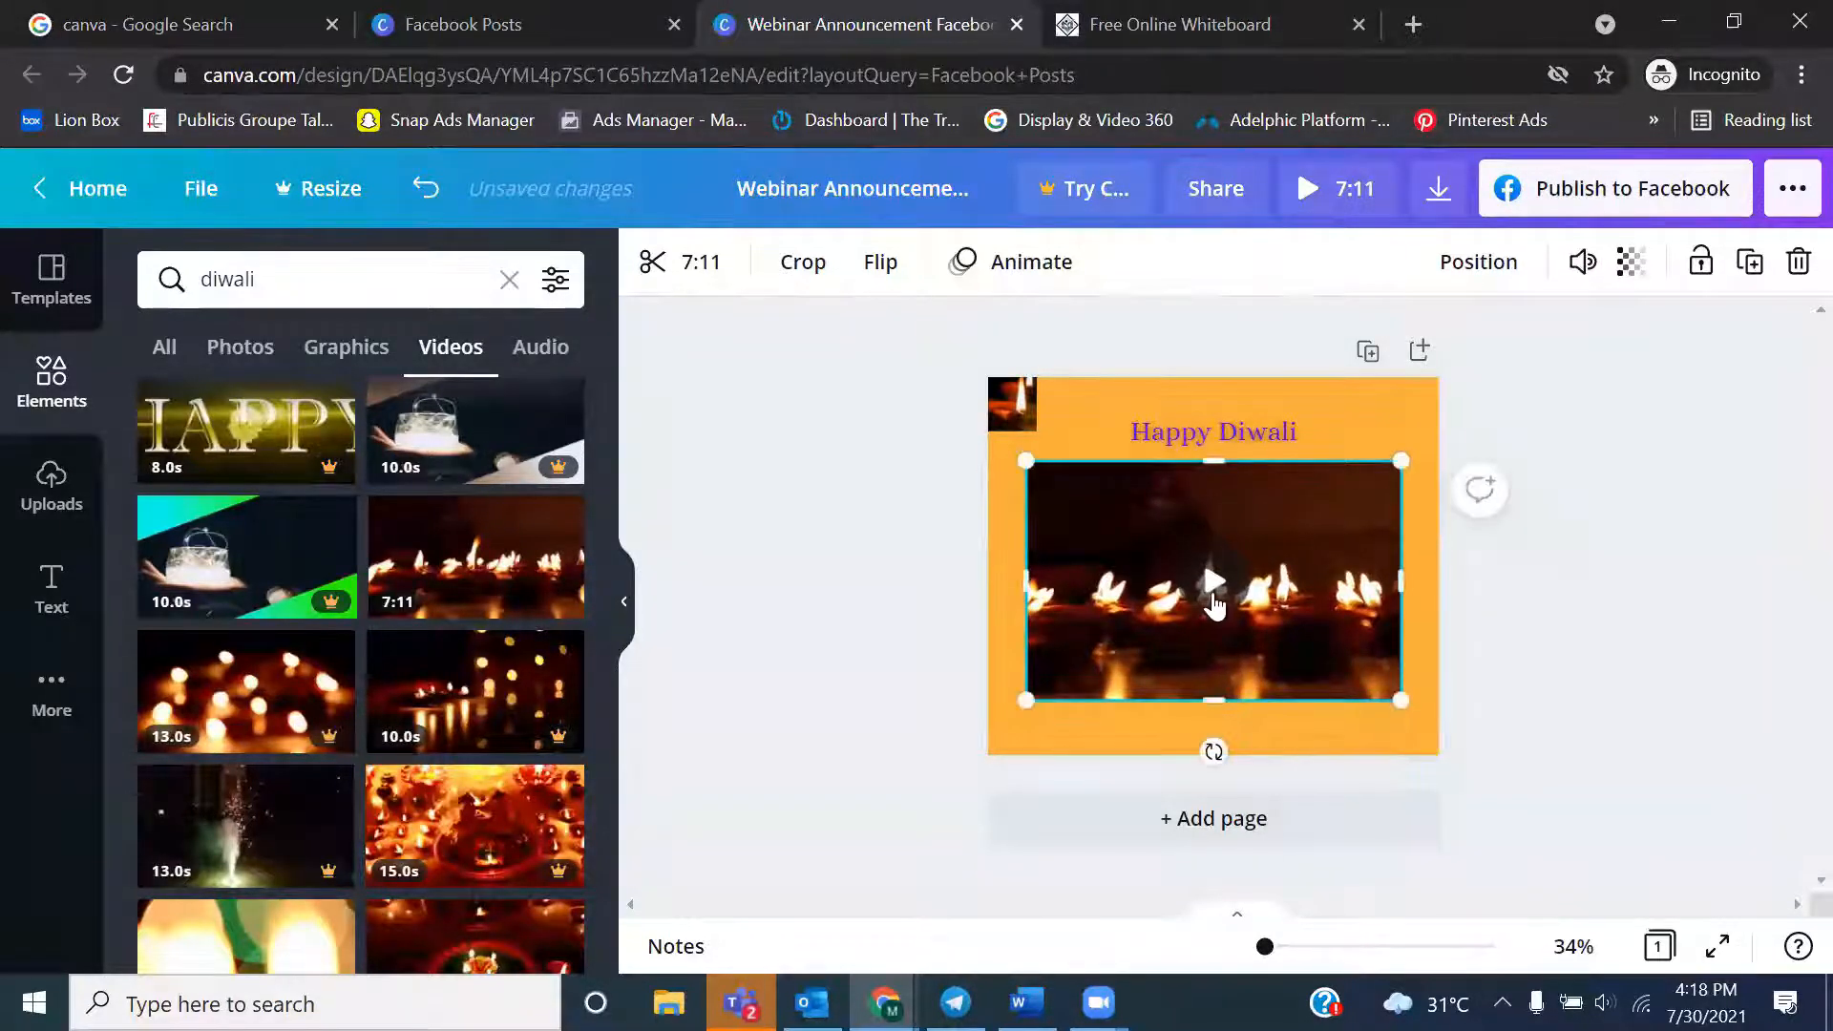
{"action": "left_click", "coordinate": [1212, 580]}
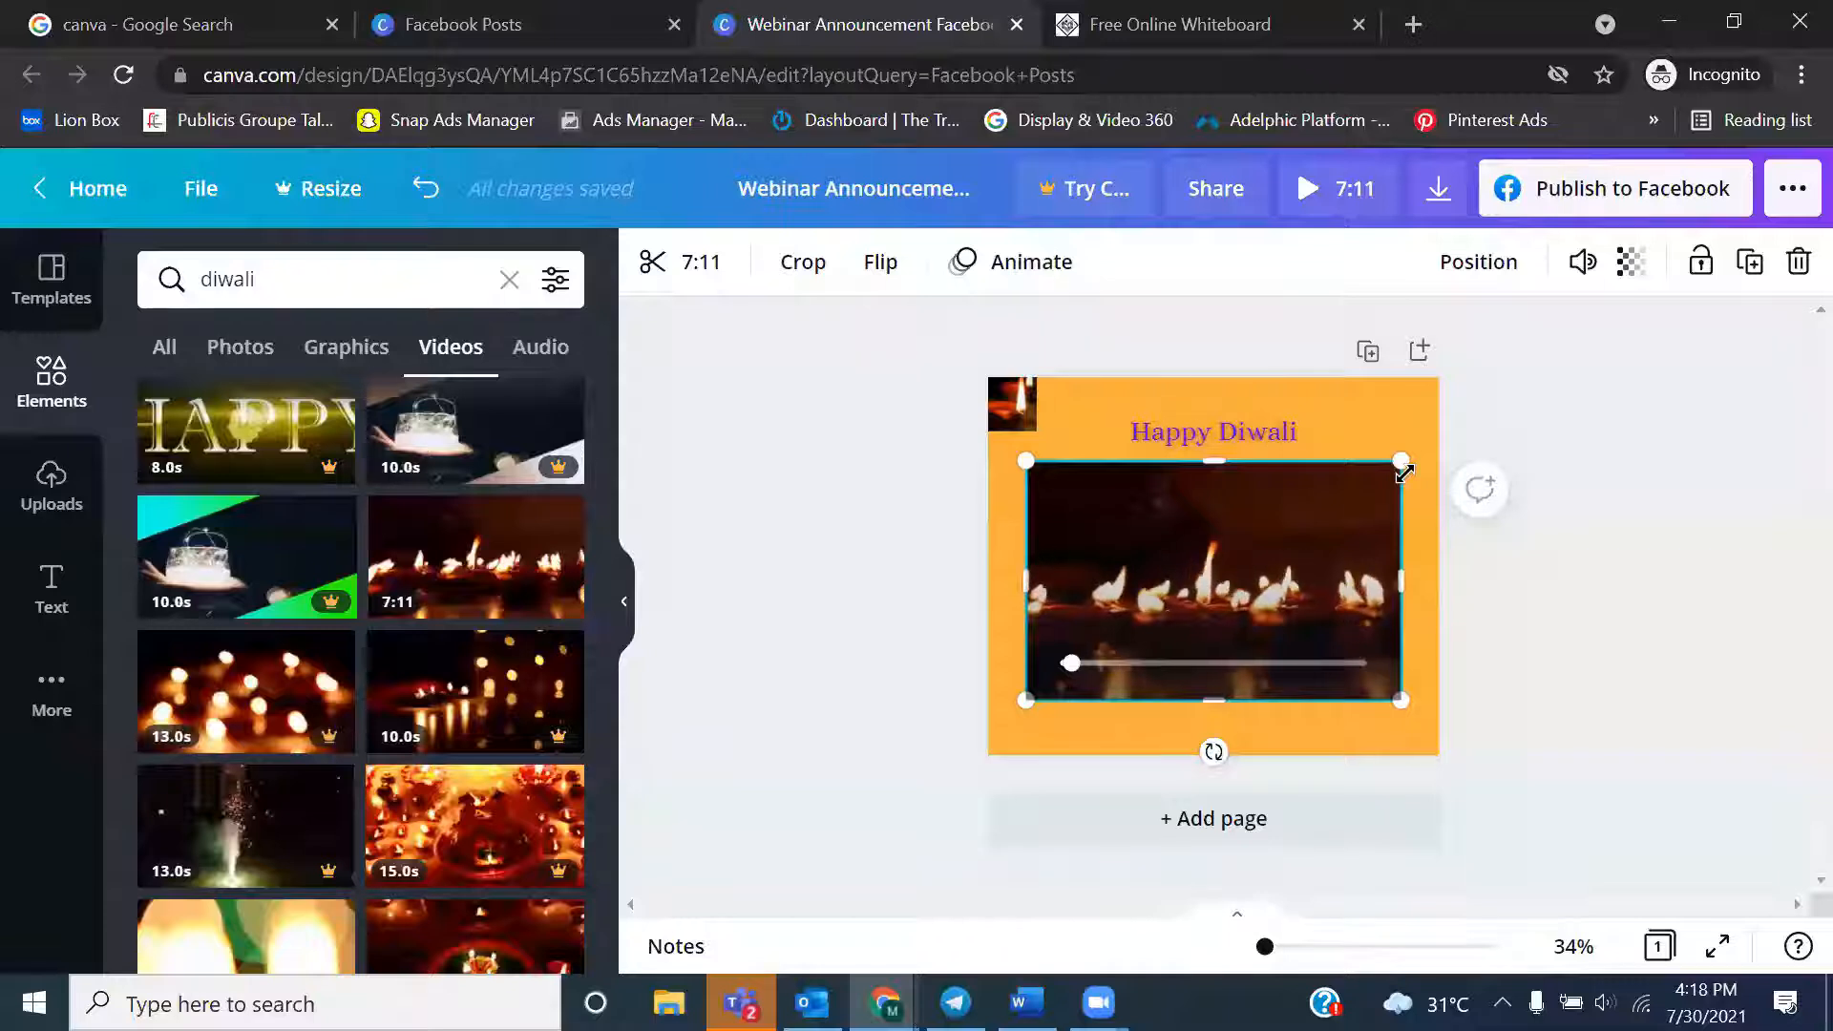
Trim the lamp flames video to a duration of 6:11 and view the clip on the page
{"action": "left_click", "coordinate": [697, 268]}
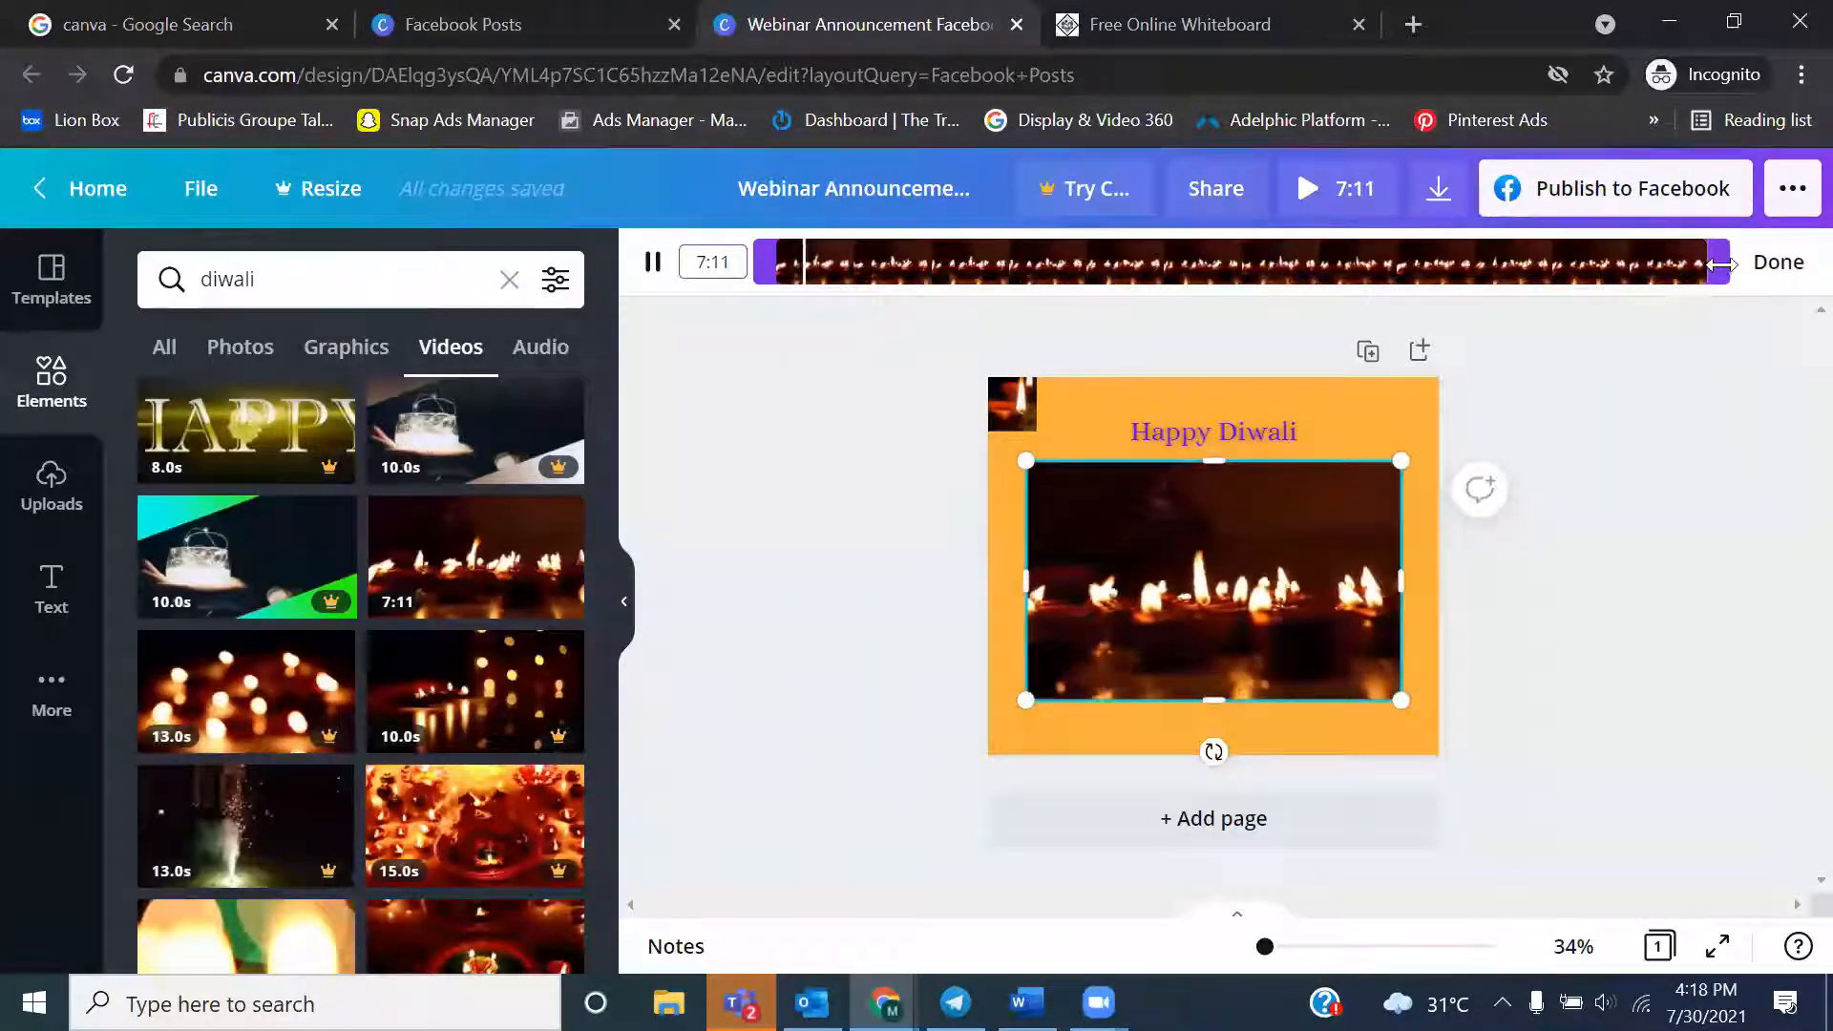
{"action": "left_click_drag", "start_coordinate": [1717, 262], "coordinate": [1538, 298]}
{"action": "right_click", "coordinate": [1542, 299]}
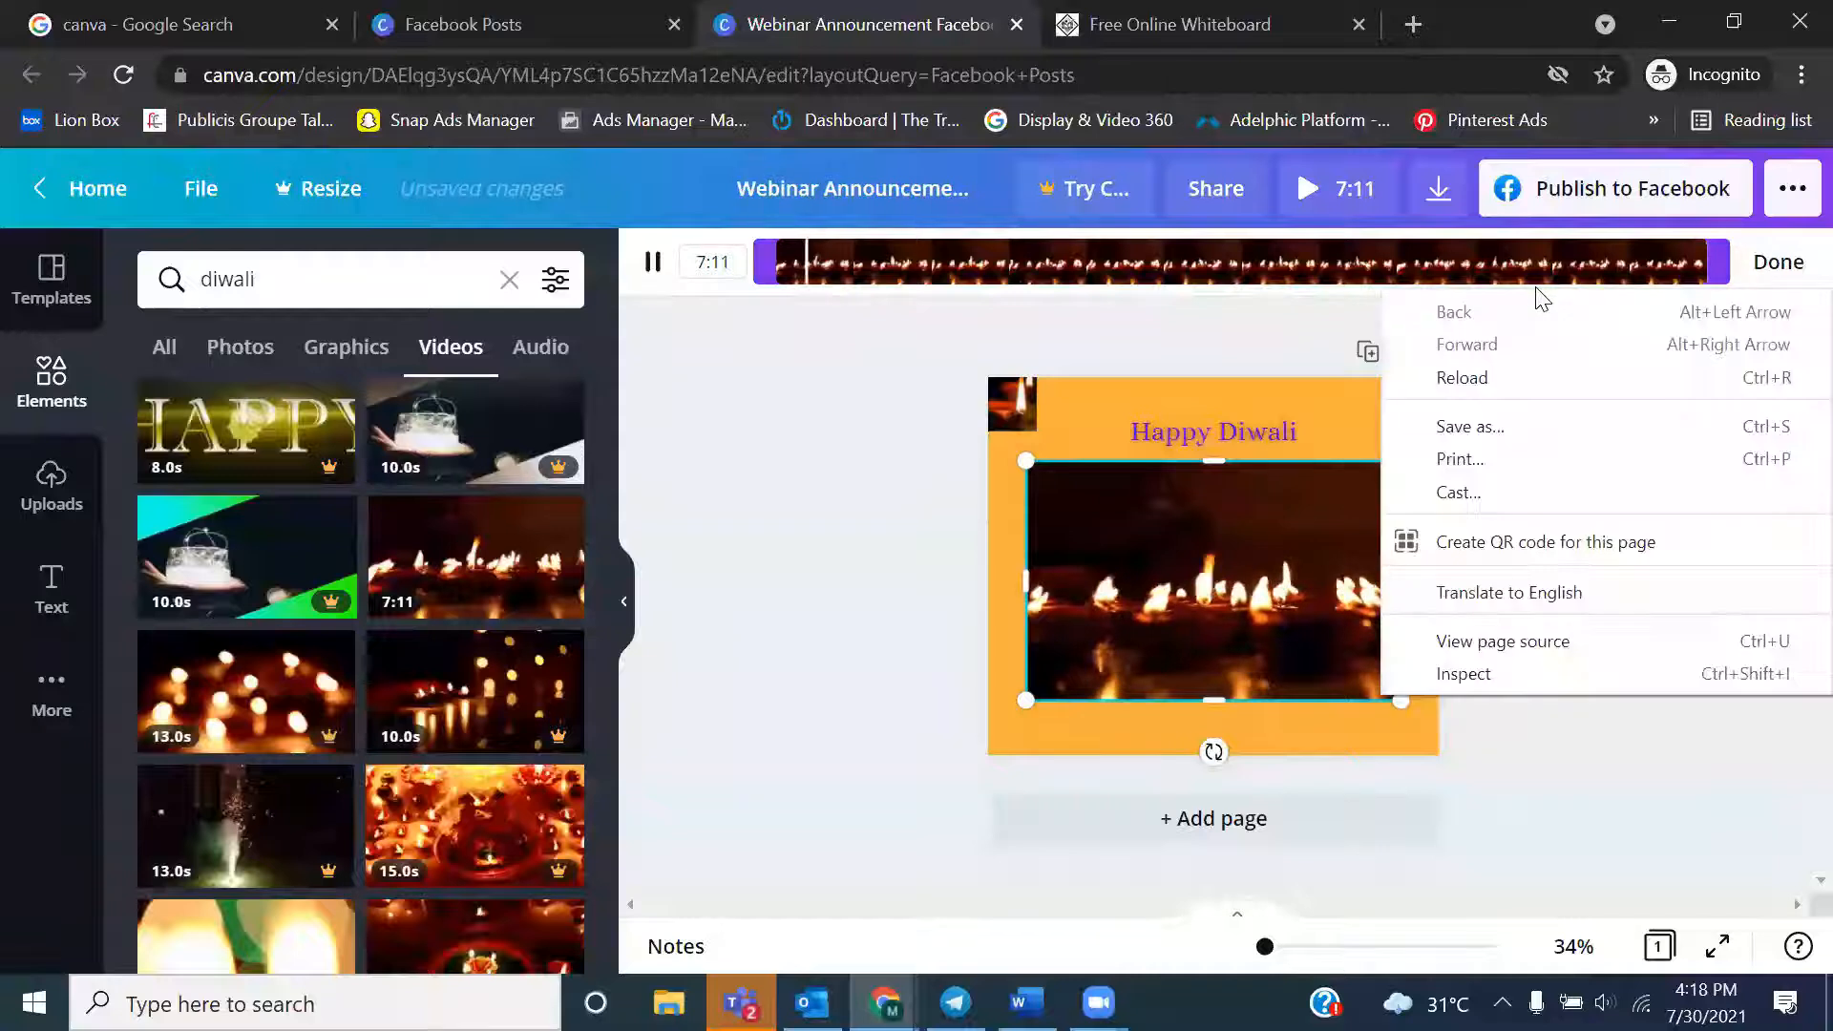
{"action": "left_click", "coordinate": [1164, 274]}
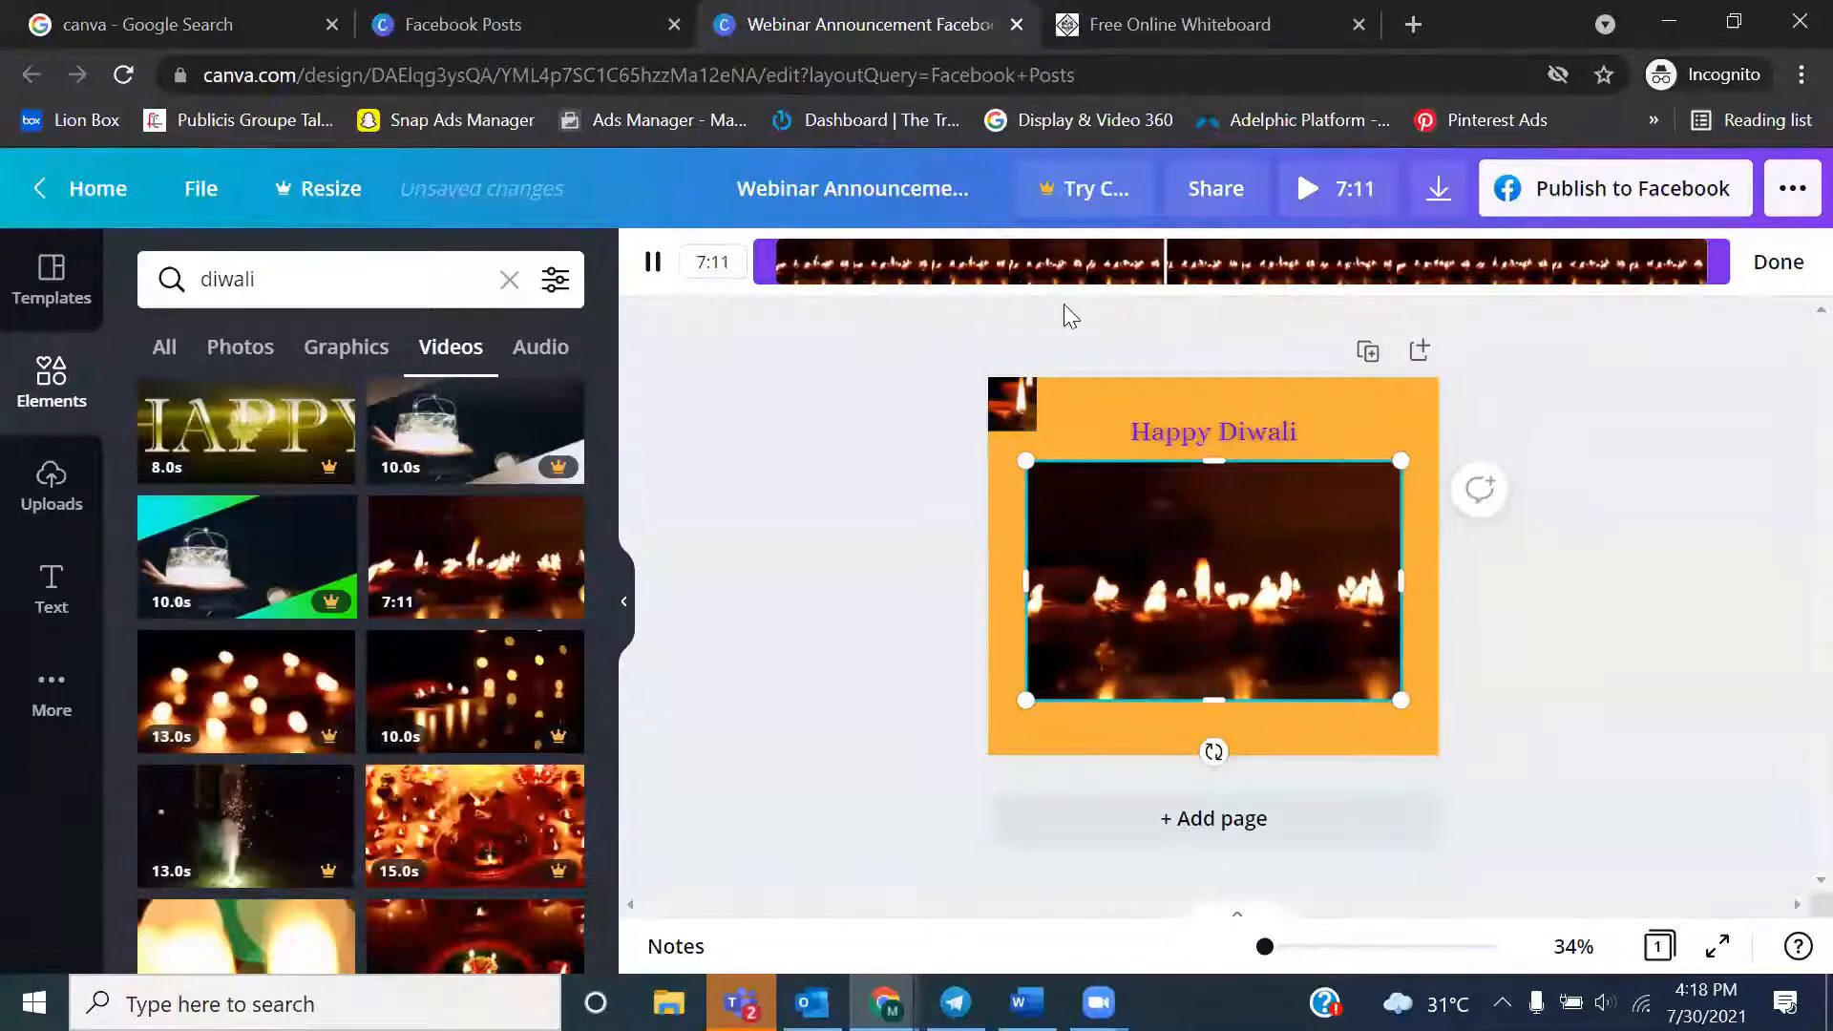
{"action": "left_click", "coordinate": [706, 262]}
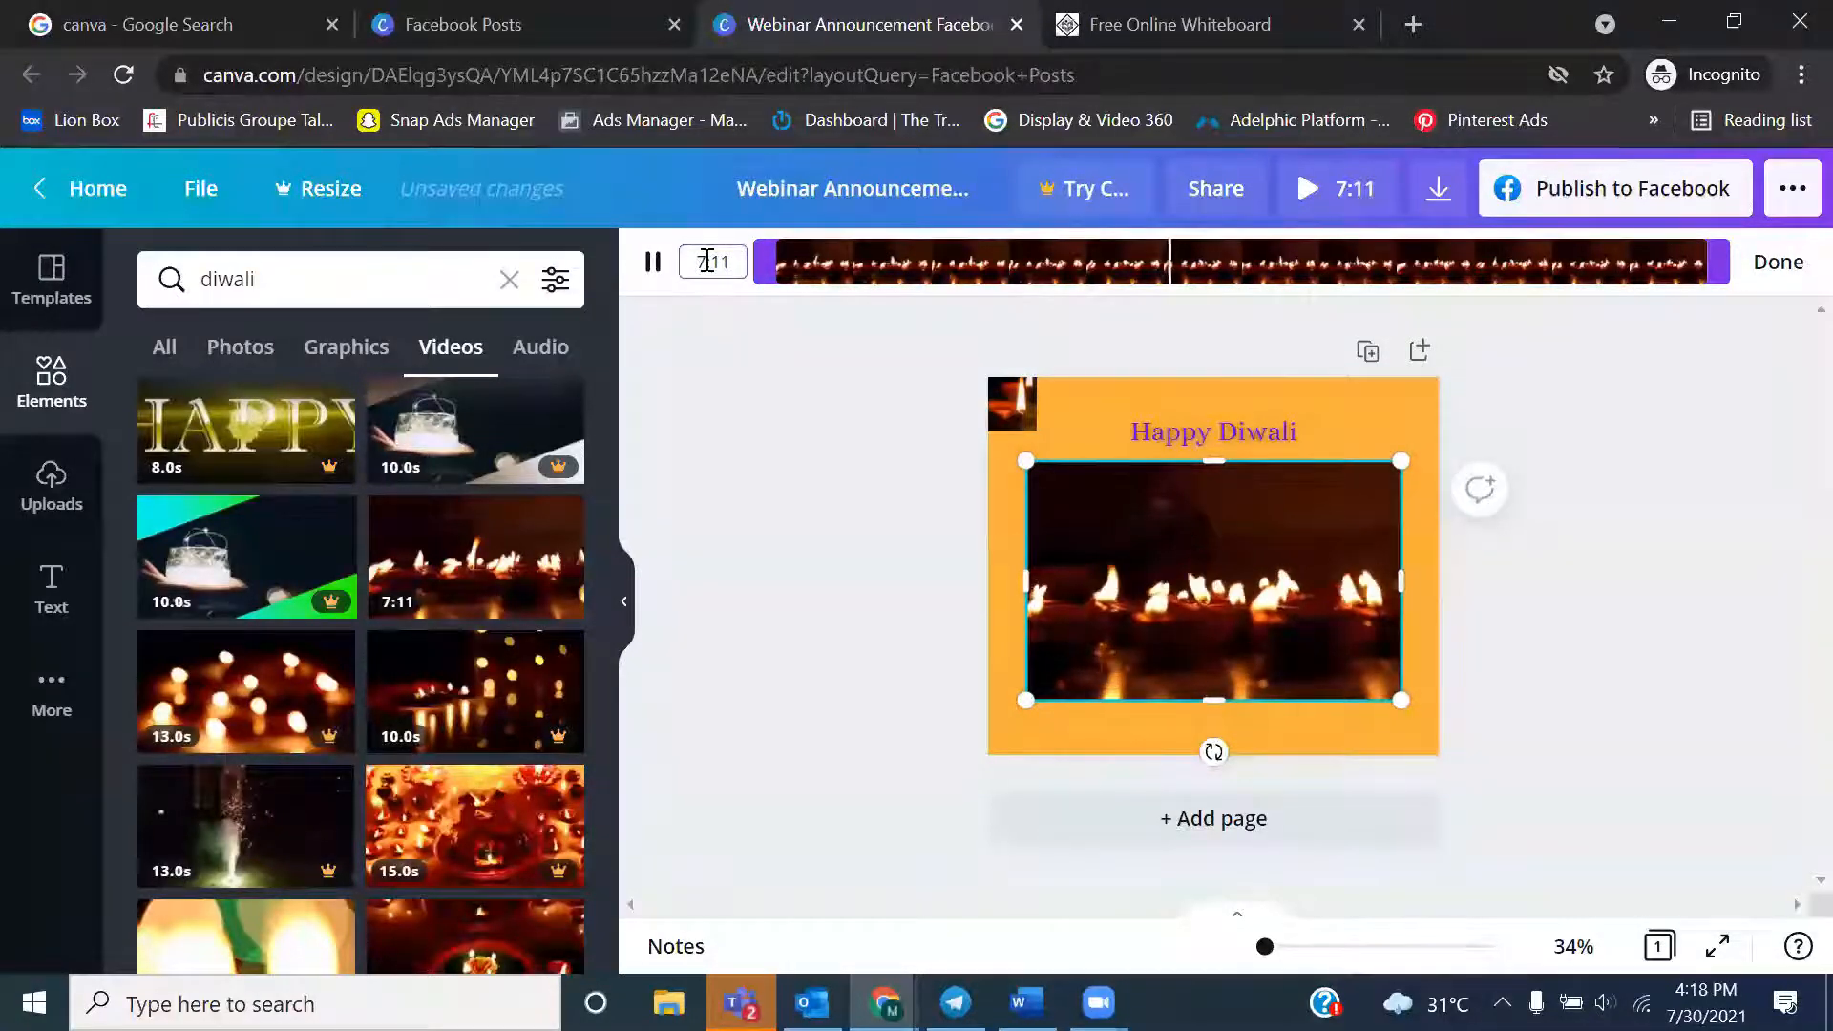
{"action": "key", "text": "BackSpace"}
{"action": "type", "text": "6"}
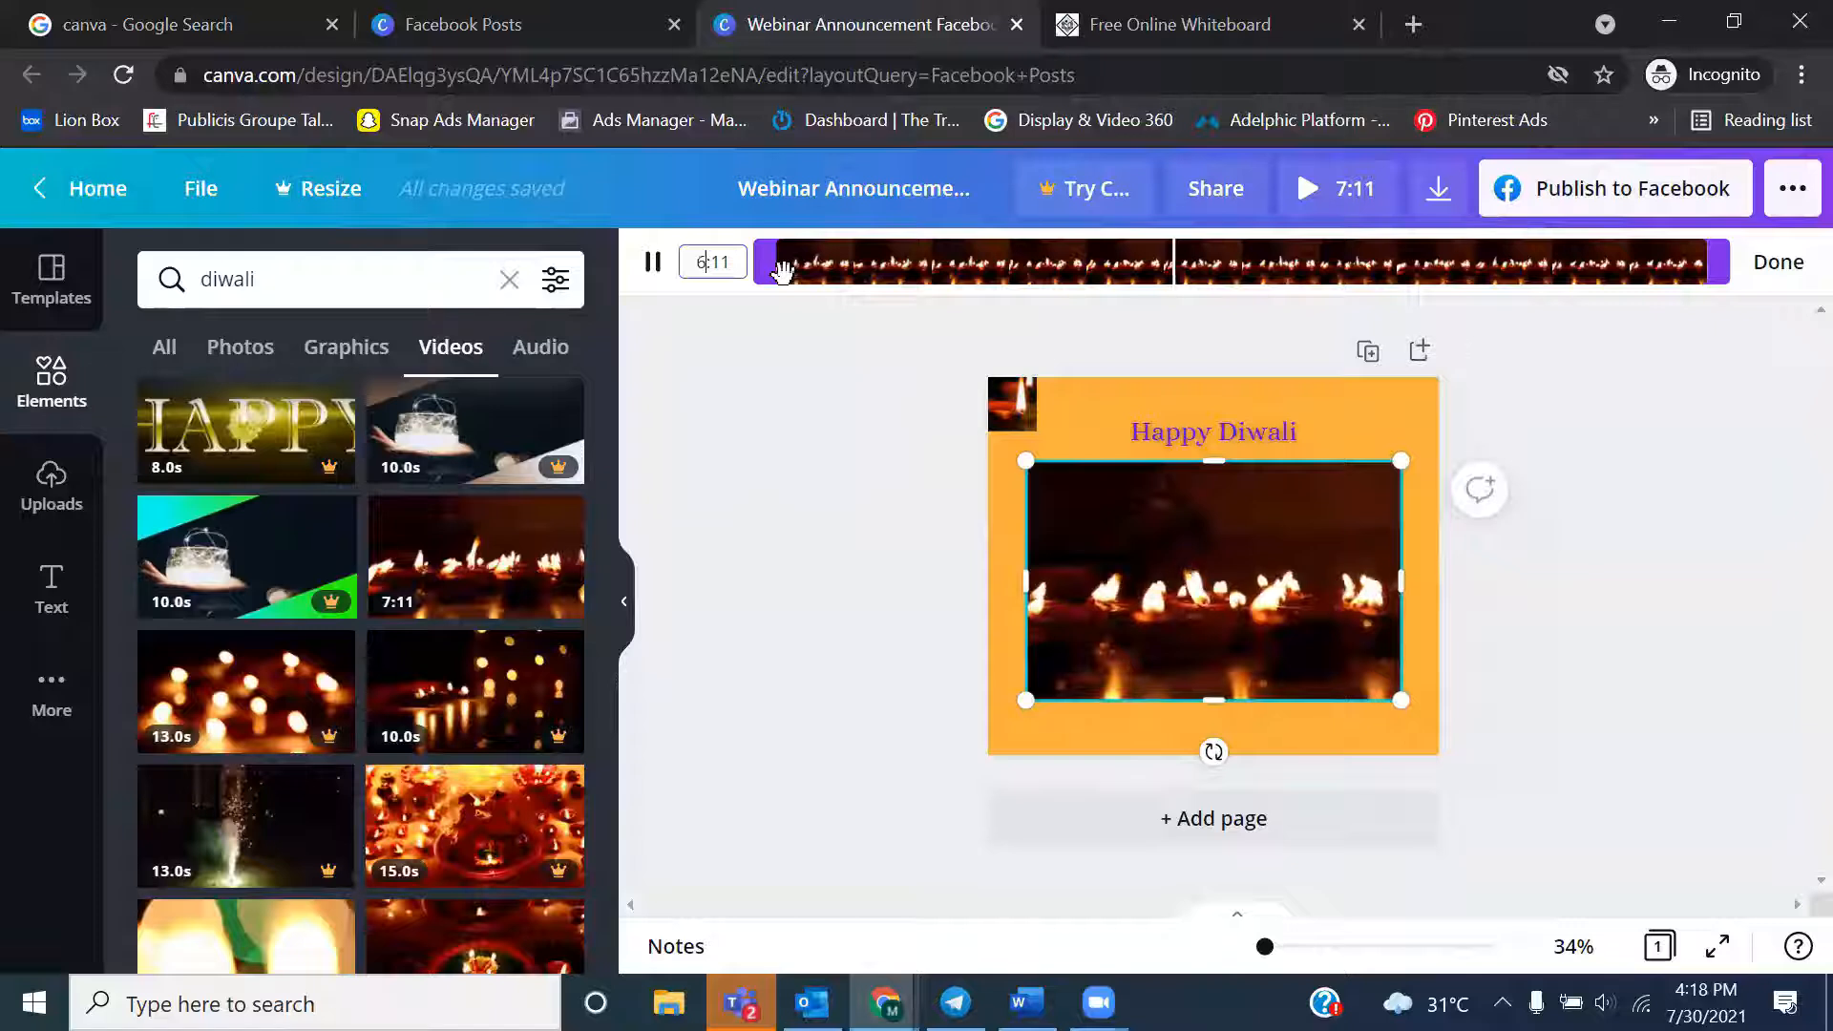
{"action": "left_click", "coordinate": [747, 379]}
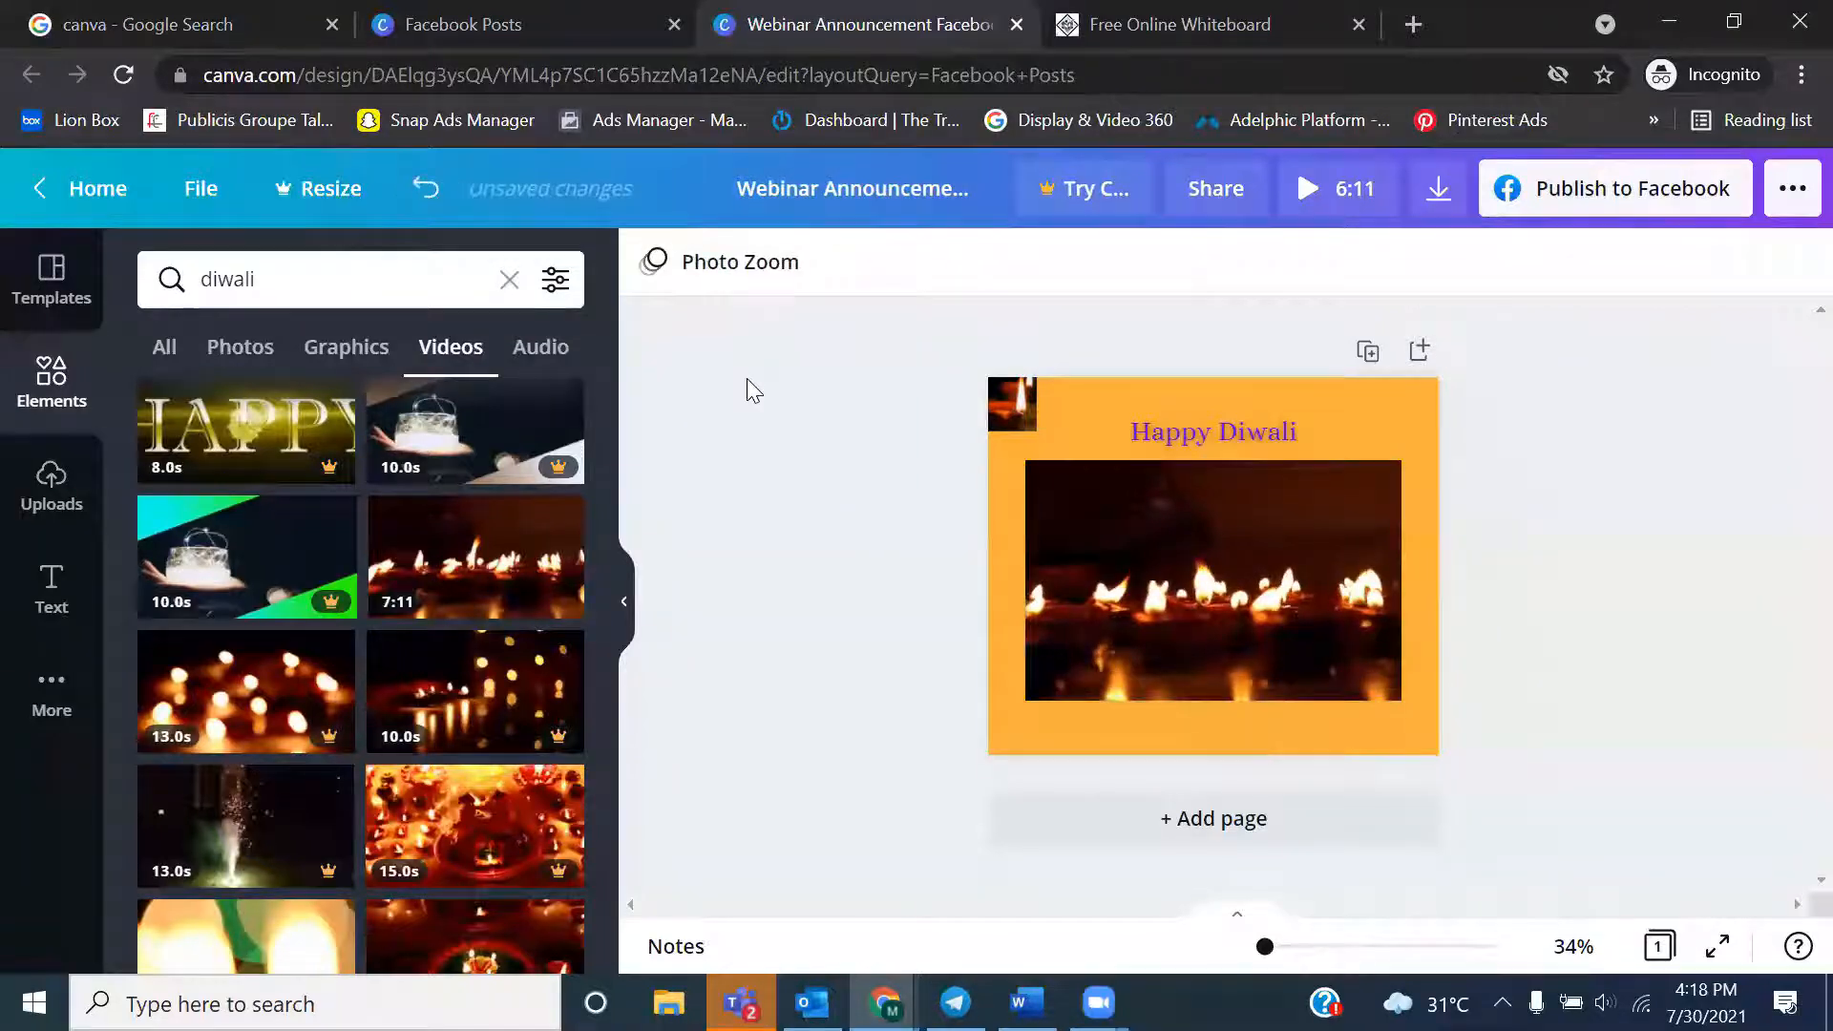
{"action": "left_click", "coordinate": [1167, 596]}
{"action": "left_click", "coordinate": [1205, 580]}
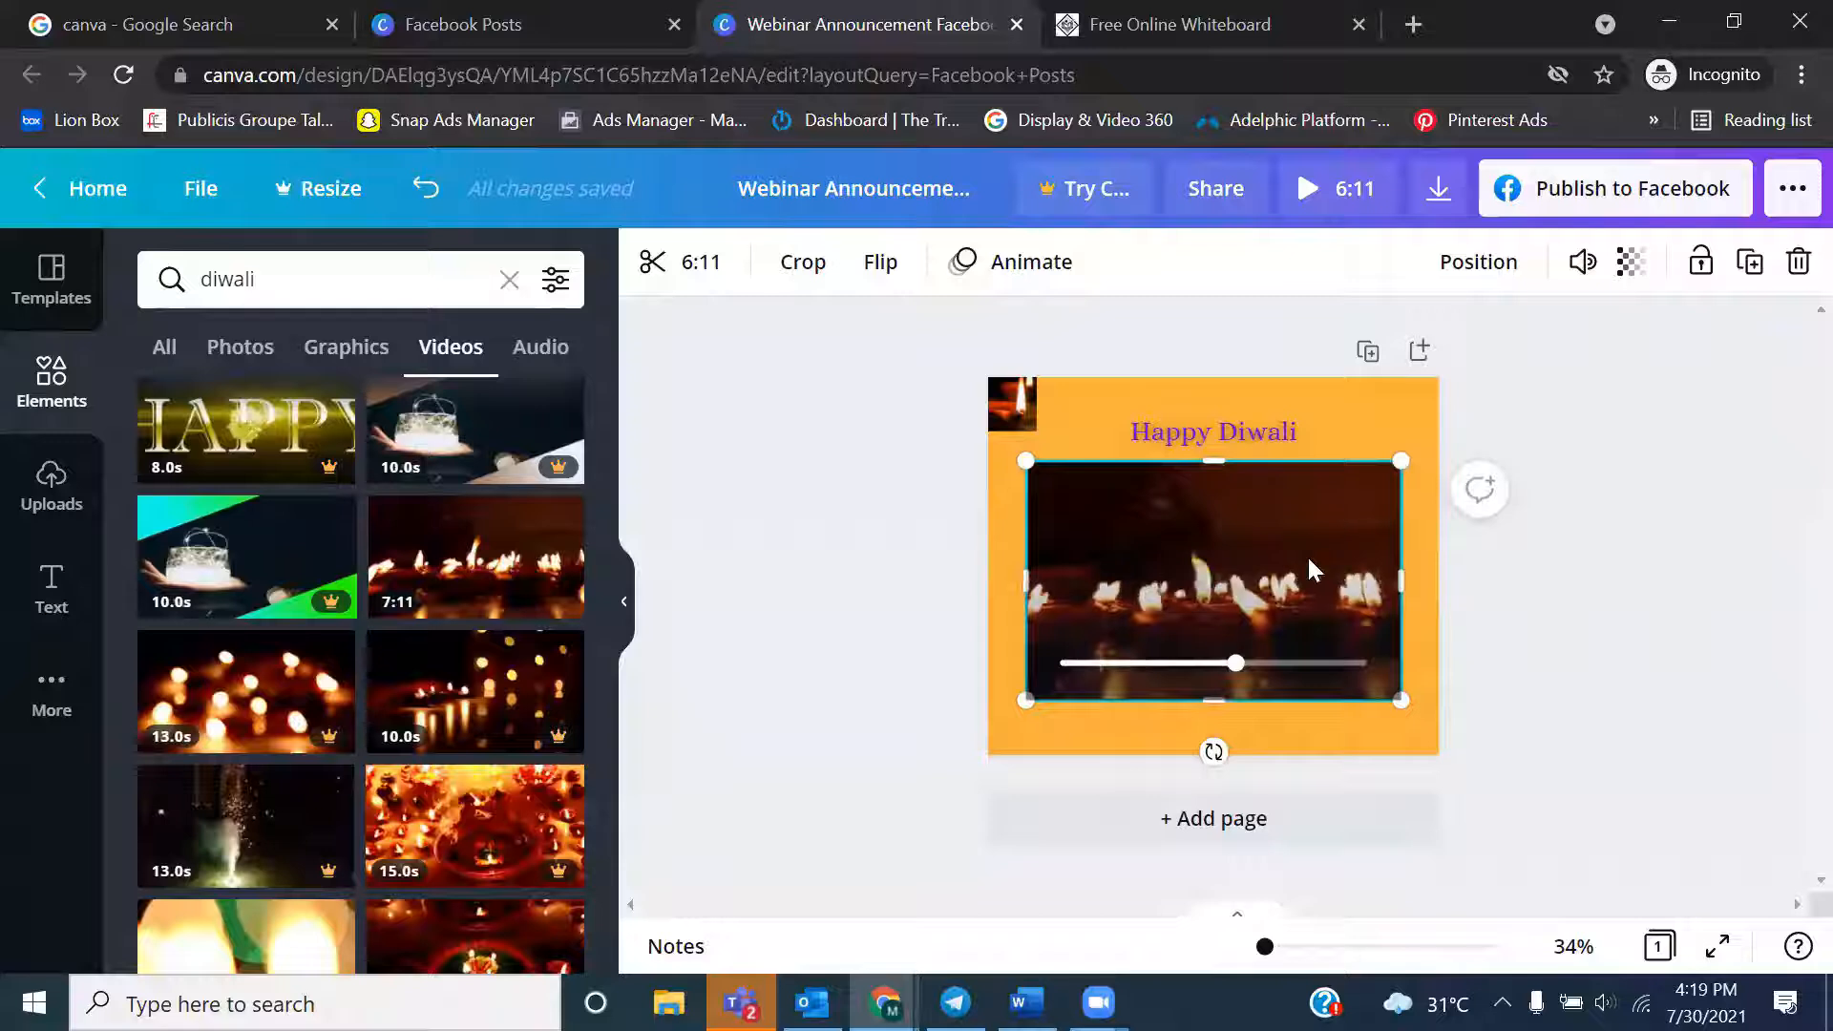
Delete the lamp flames video from below the heading
{"action": "left_click", "coordinate": [1363, 418]}
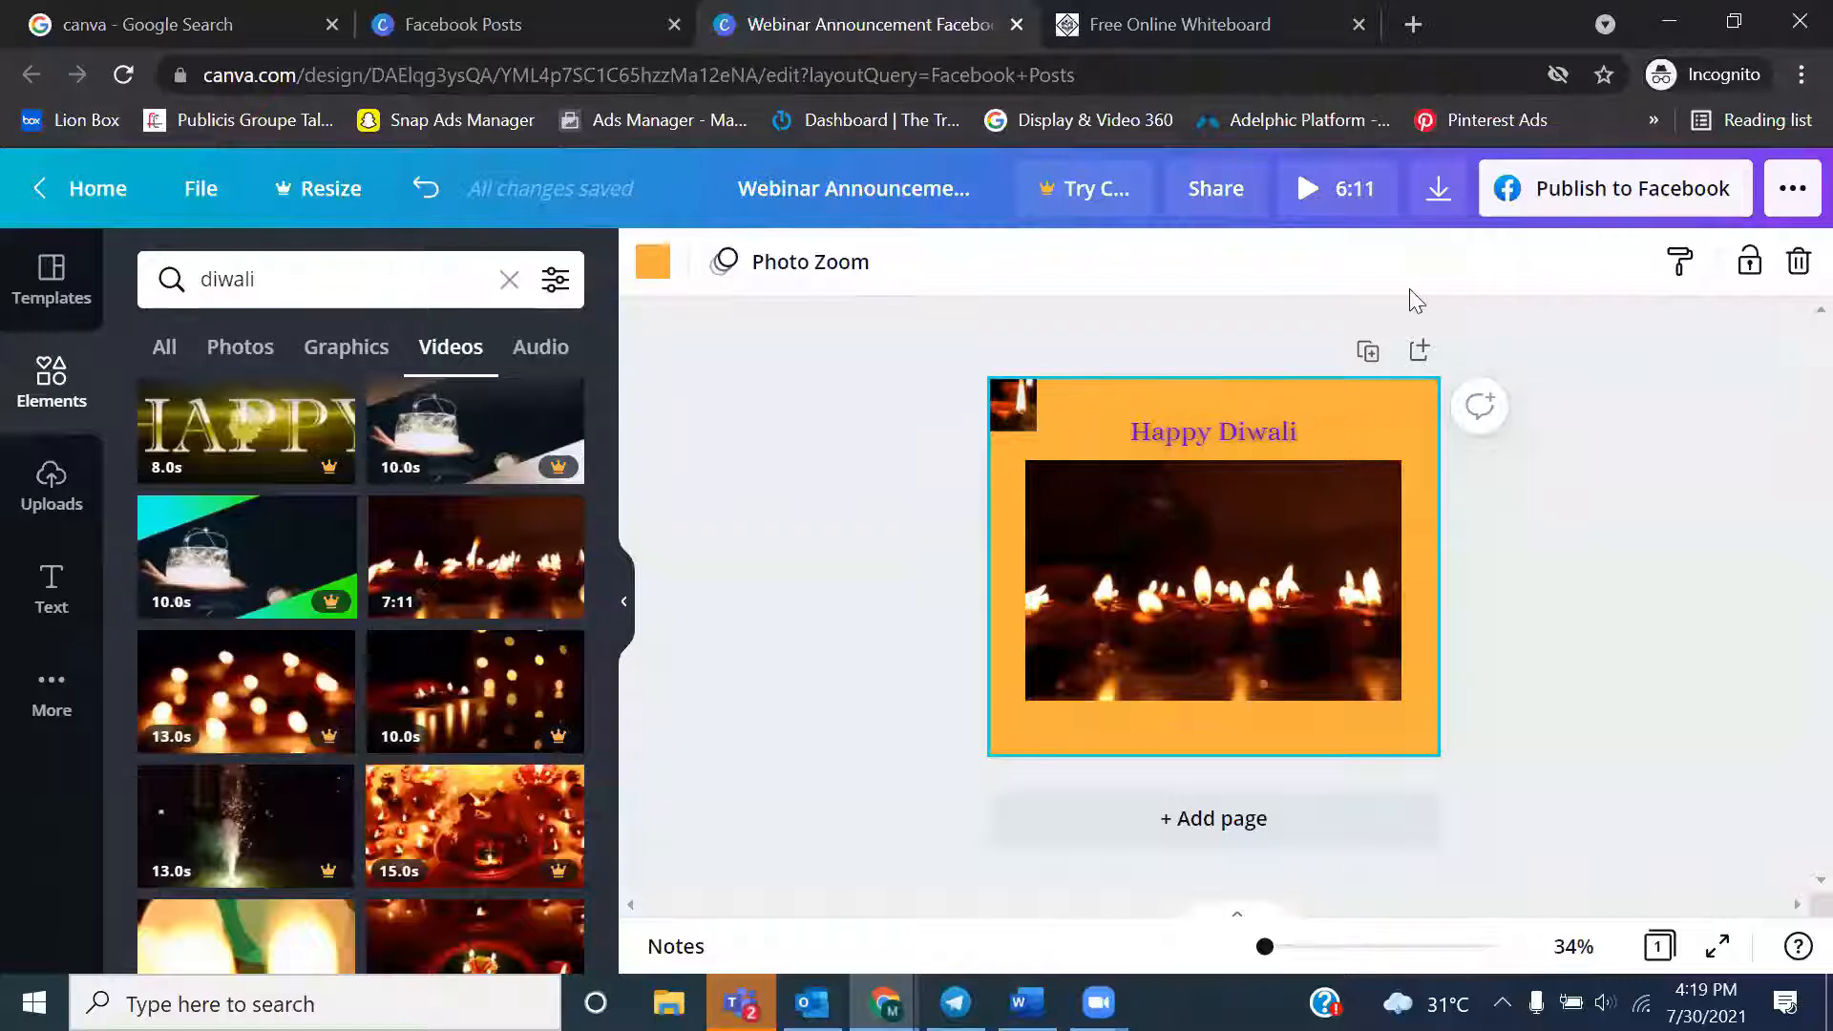
{"action": "left_click", "coordinate": [1141, 475]}
{"action": "key", "text": "Delete"}
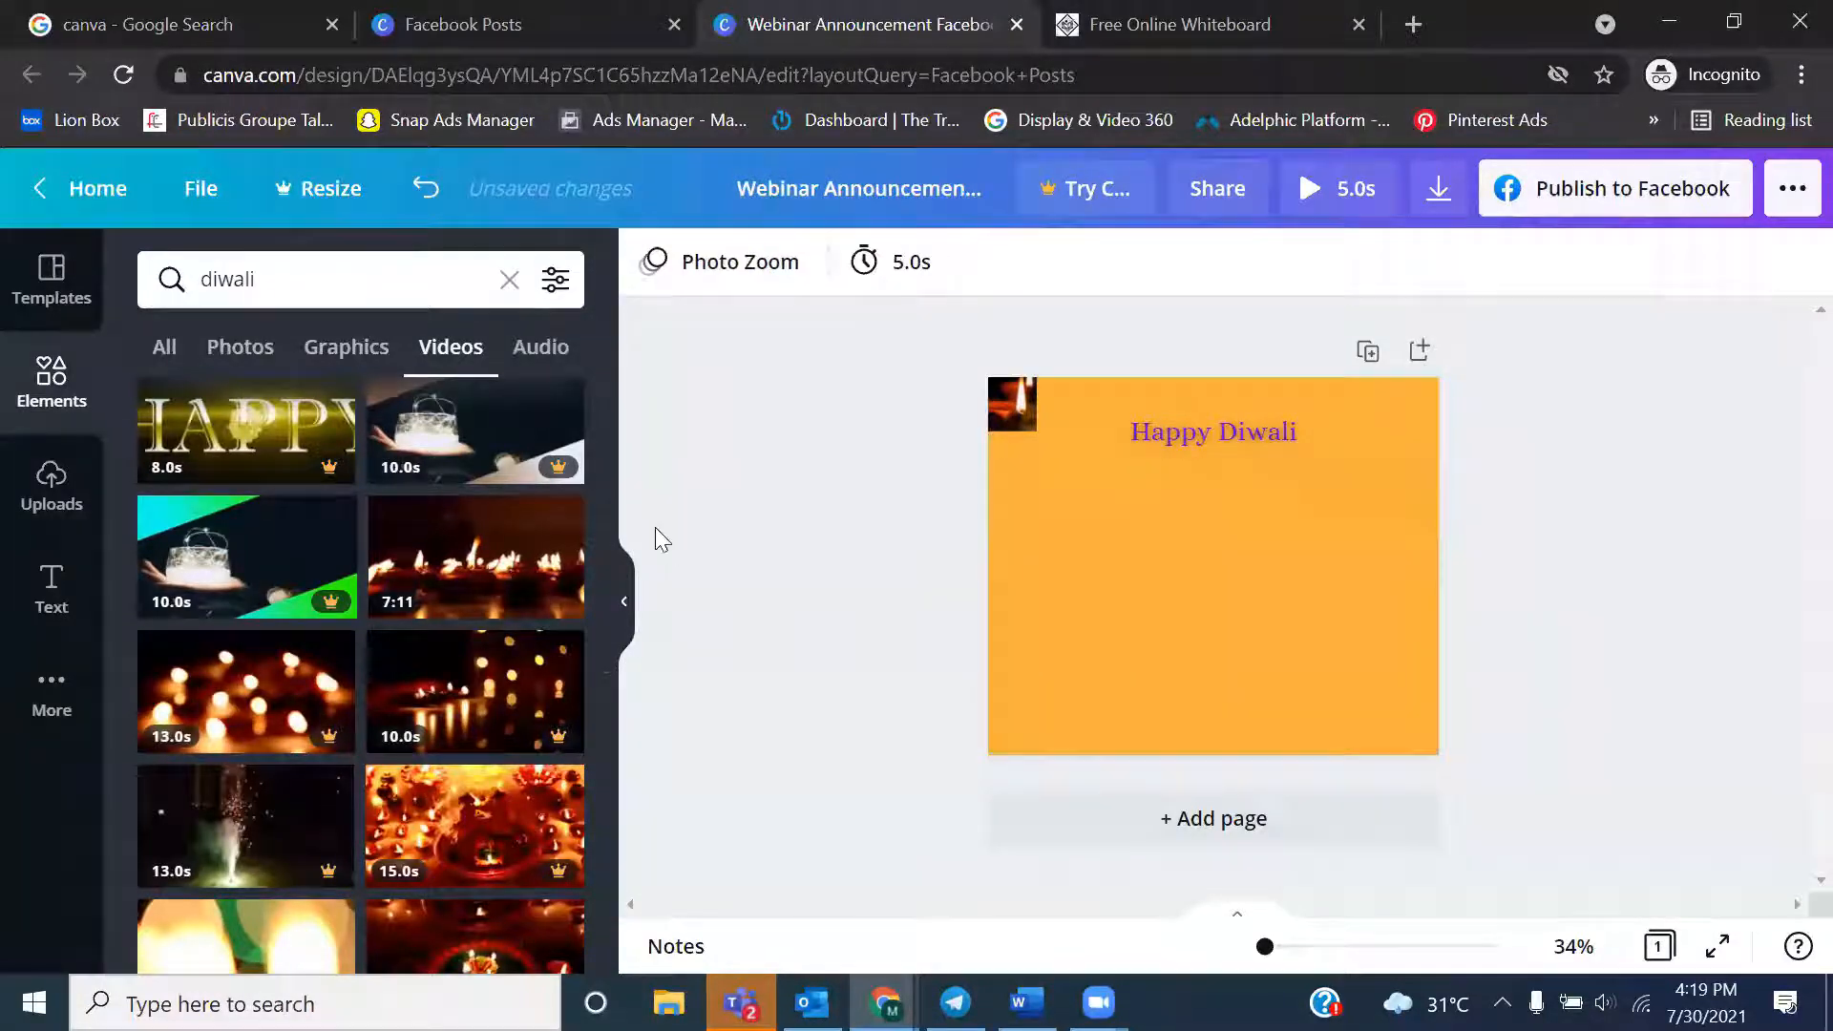
Undo the edits back to the layout with two sweets photos beside the Happy Diwali heading and the hand-held lamp graphic
{"action": "key", "text": "ctrl+z"}
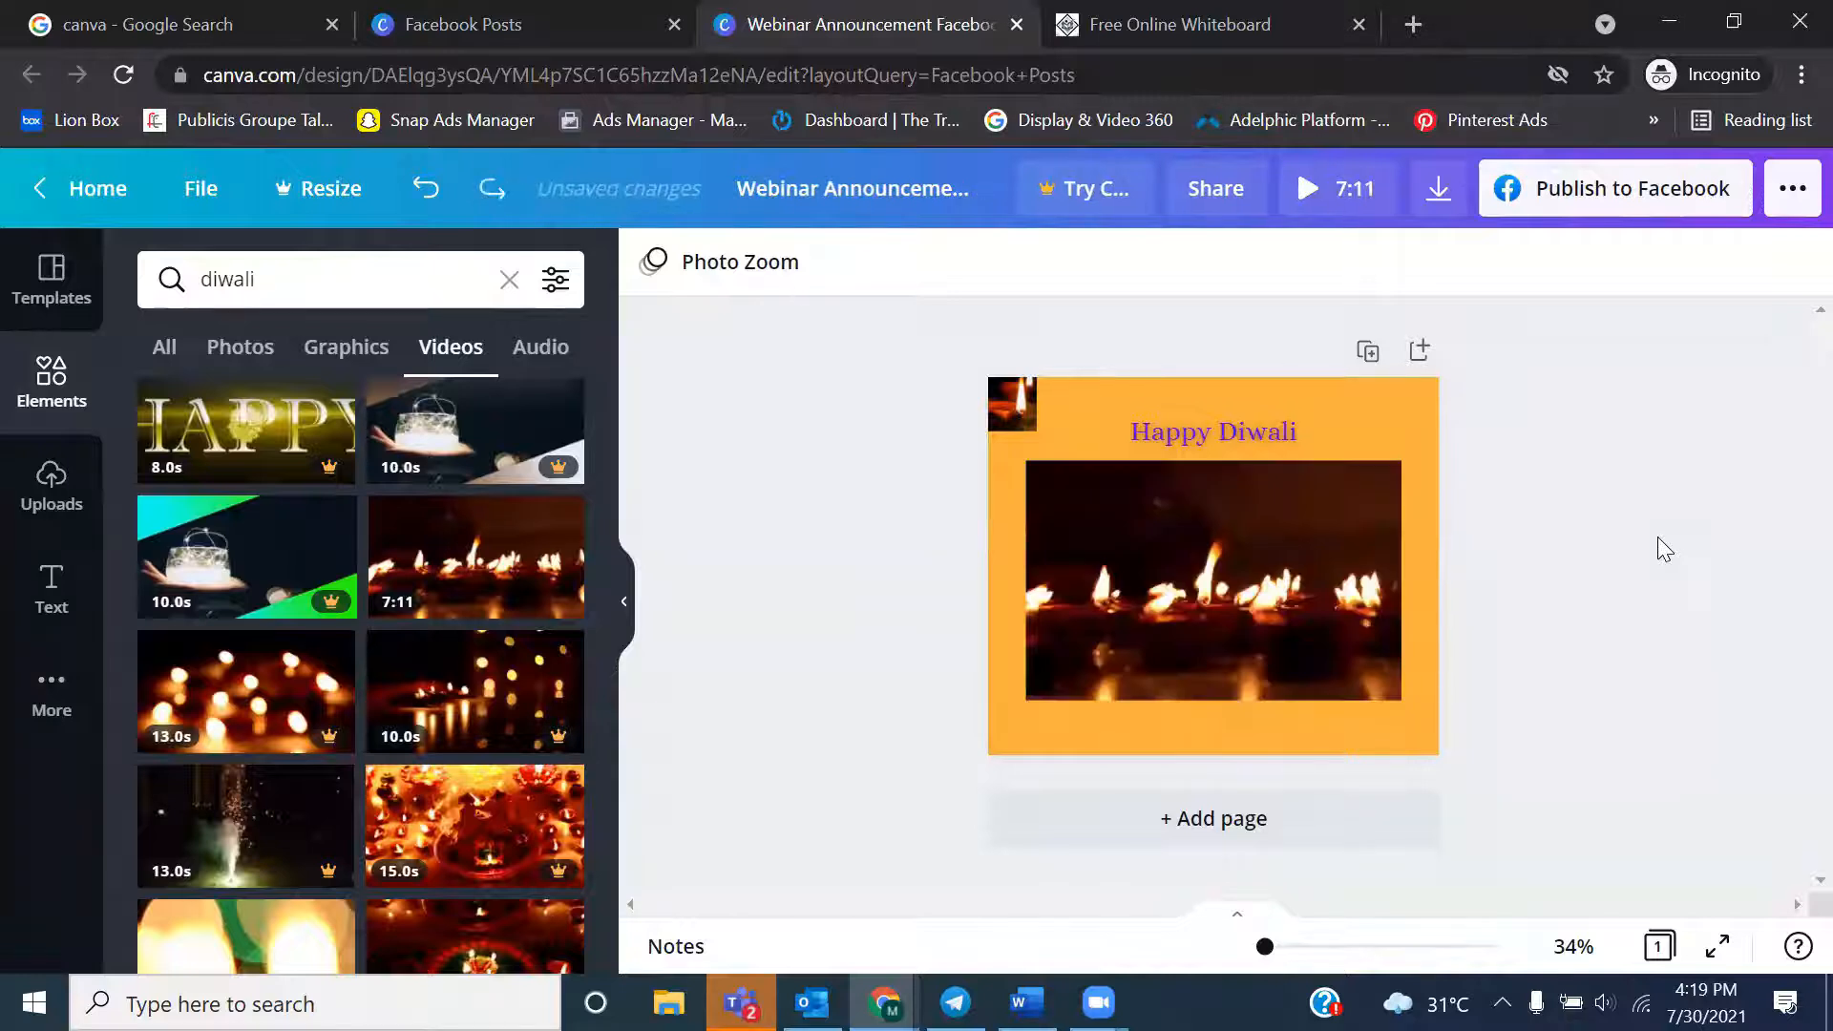
{"action": "key", "text": "ctrl+z"}
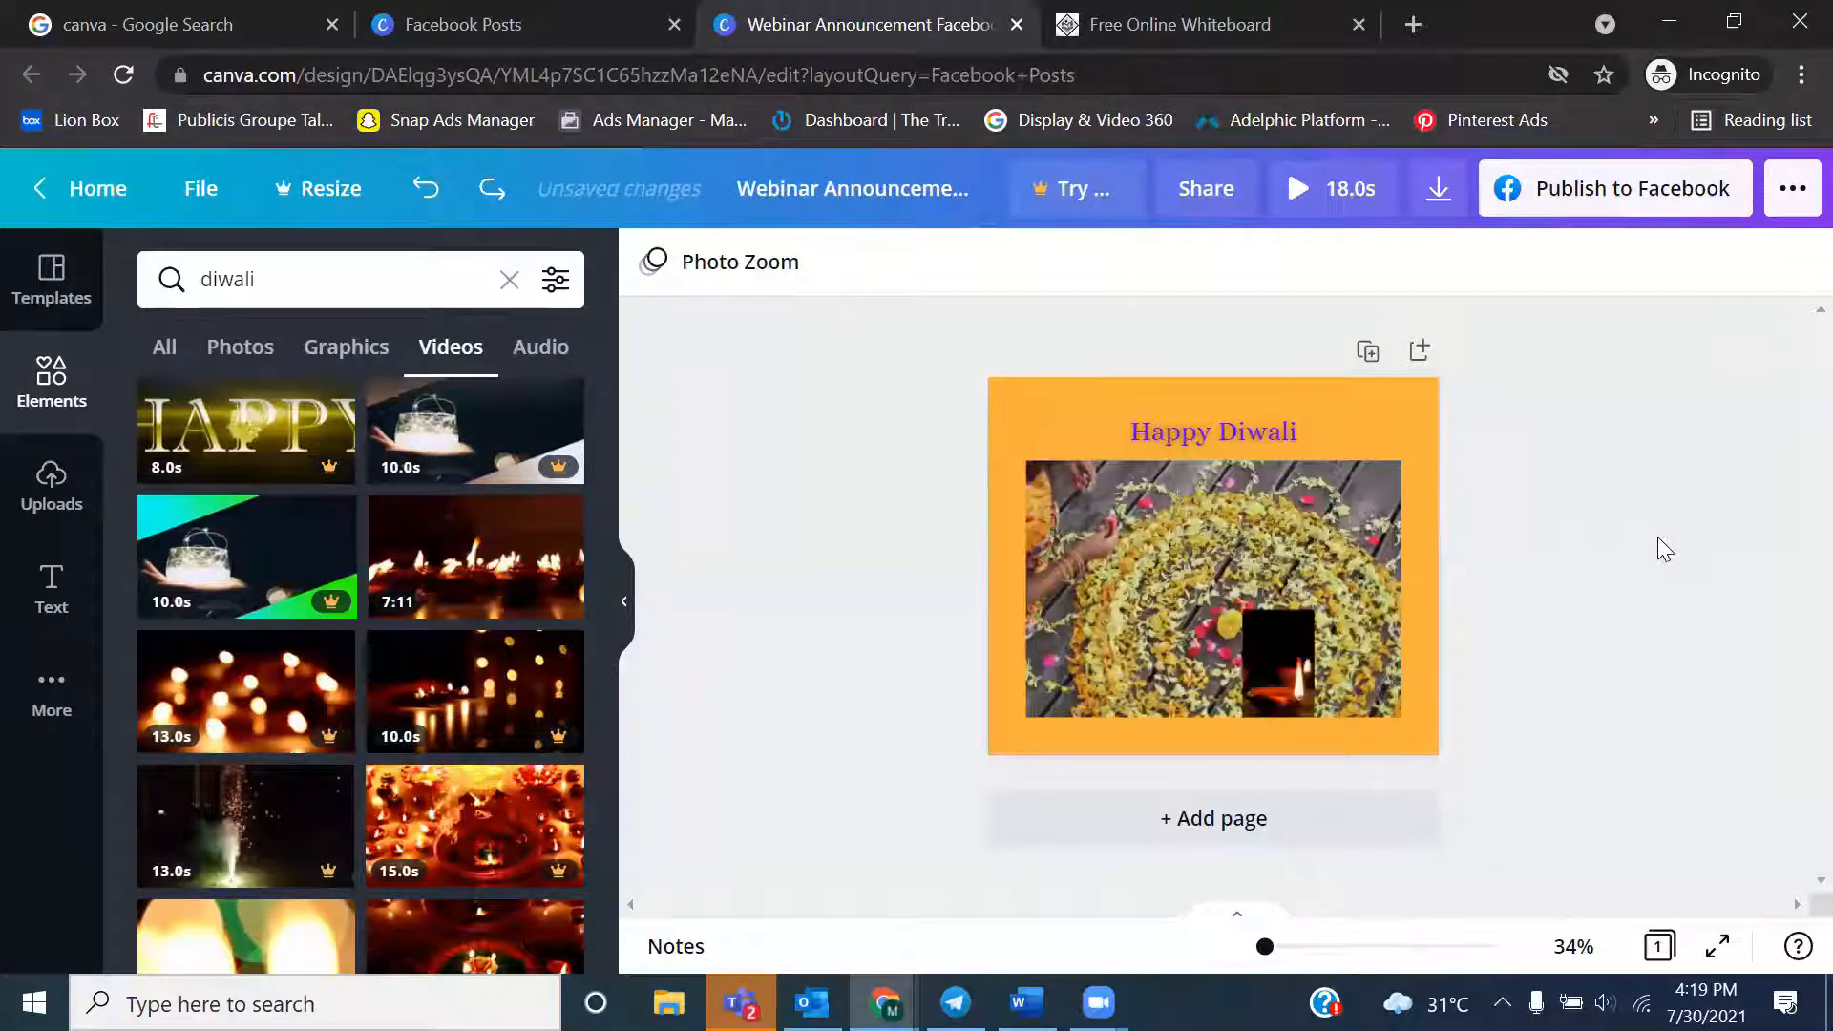
{"action": "key", "text": "ctrl+z"}
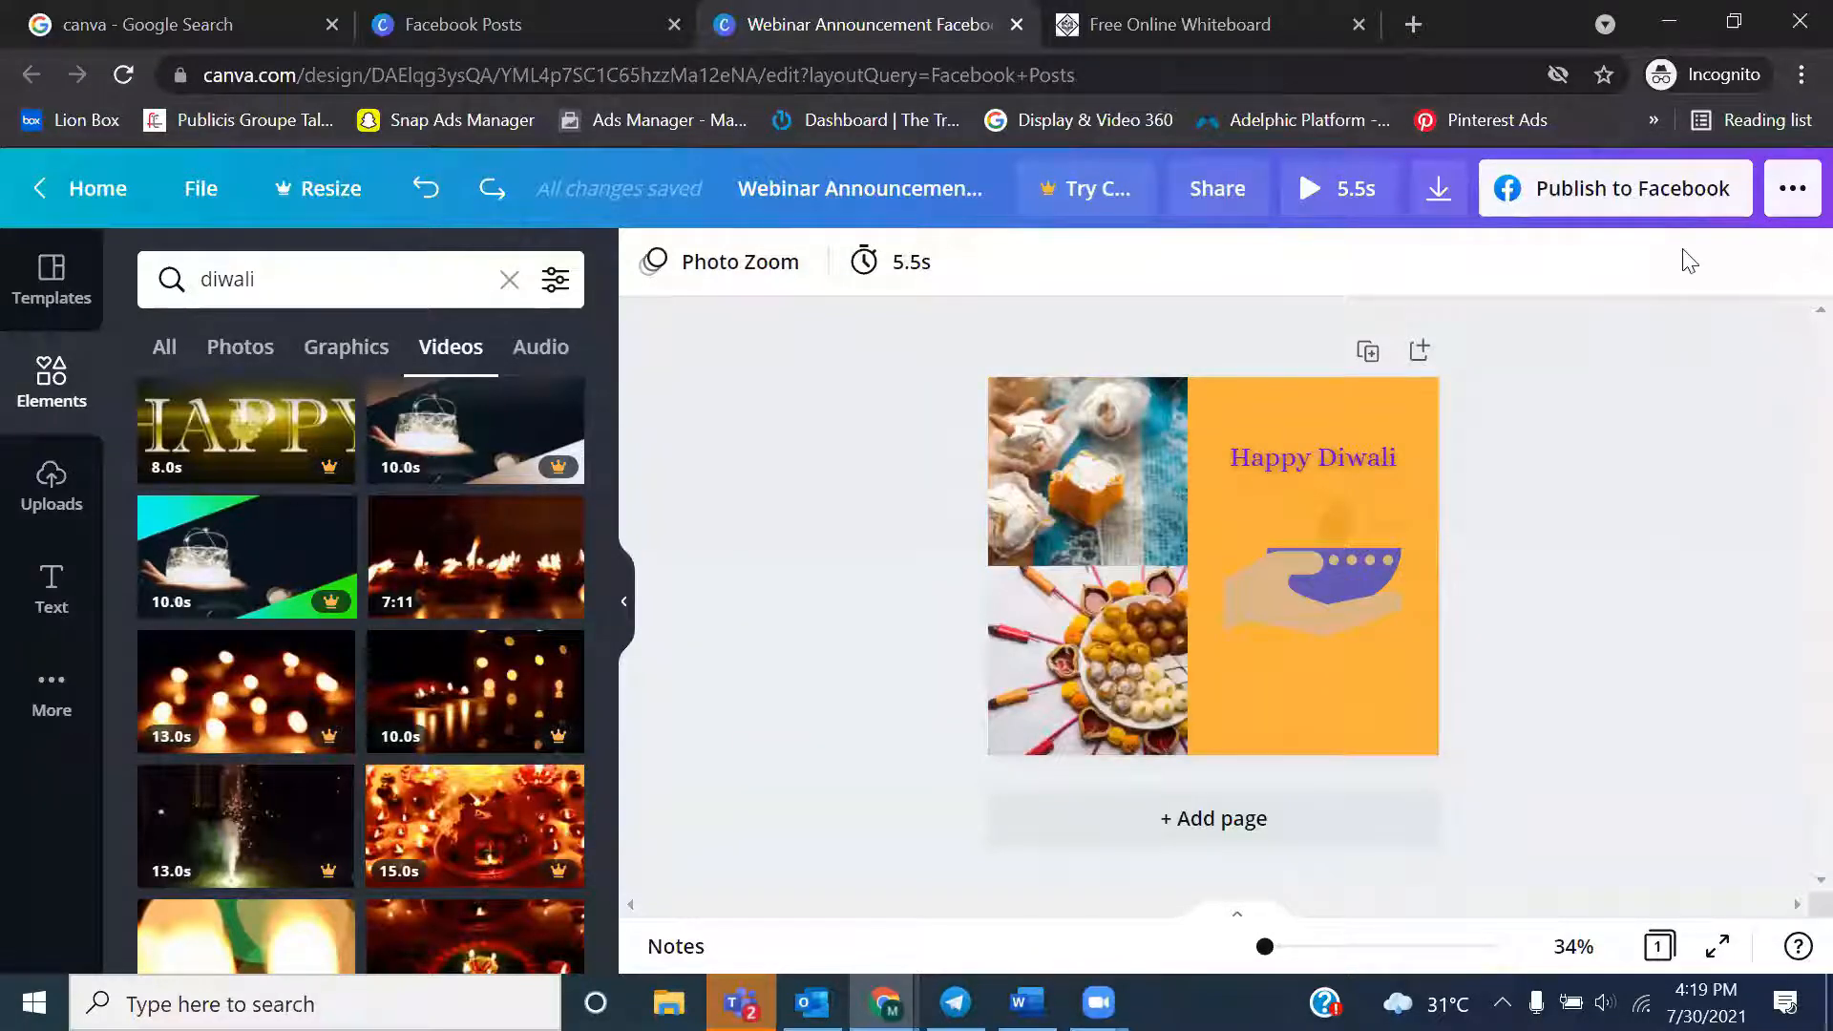
View the publishing options and try to download the design as a PNG with Canva Pro
{"action": "left_click", "coordinate": [1793, 191]}
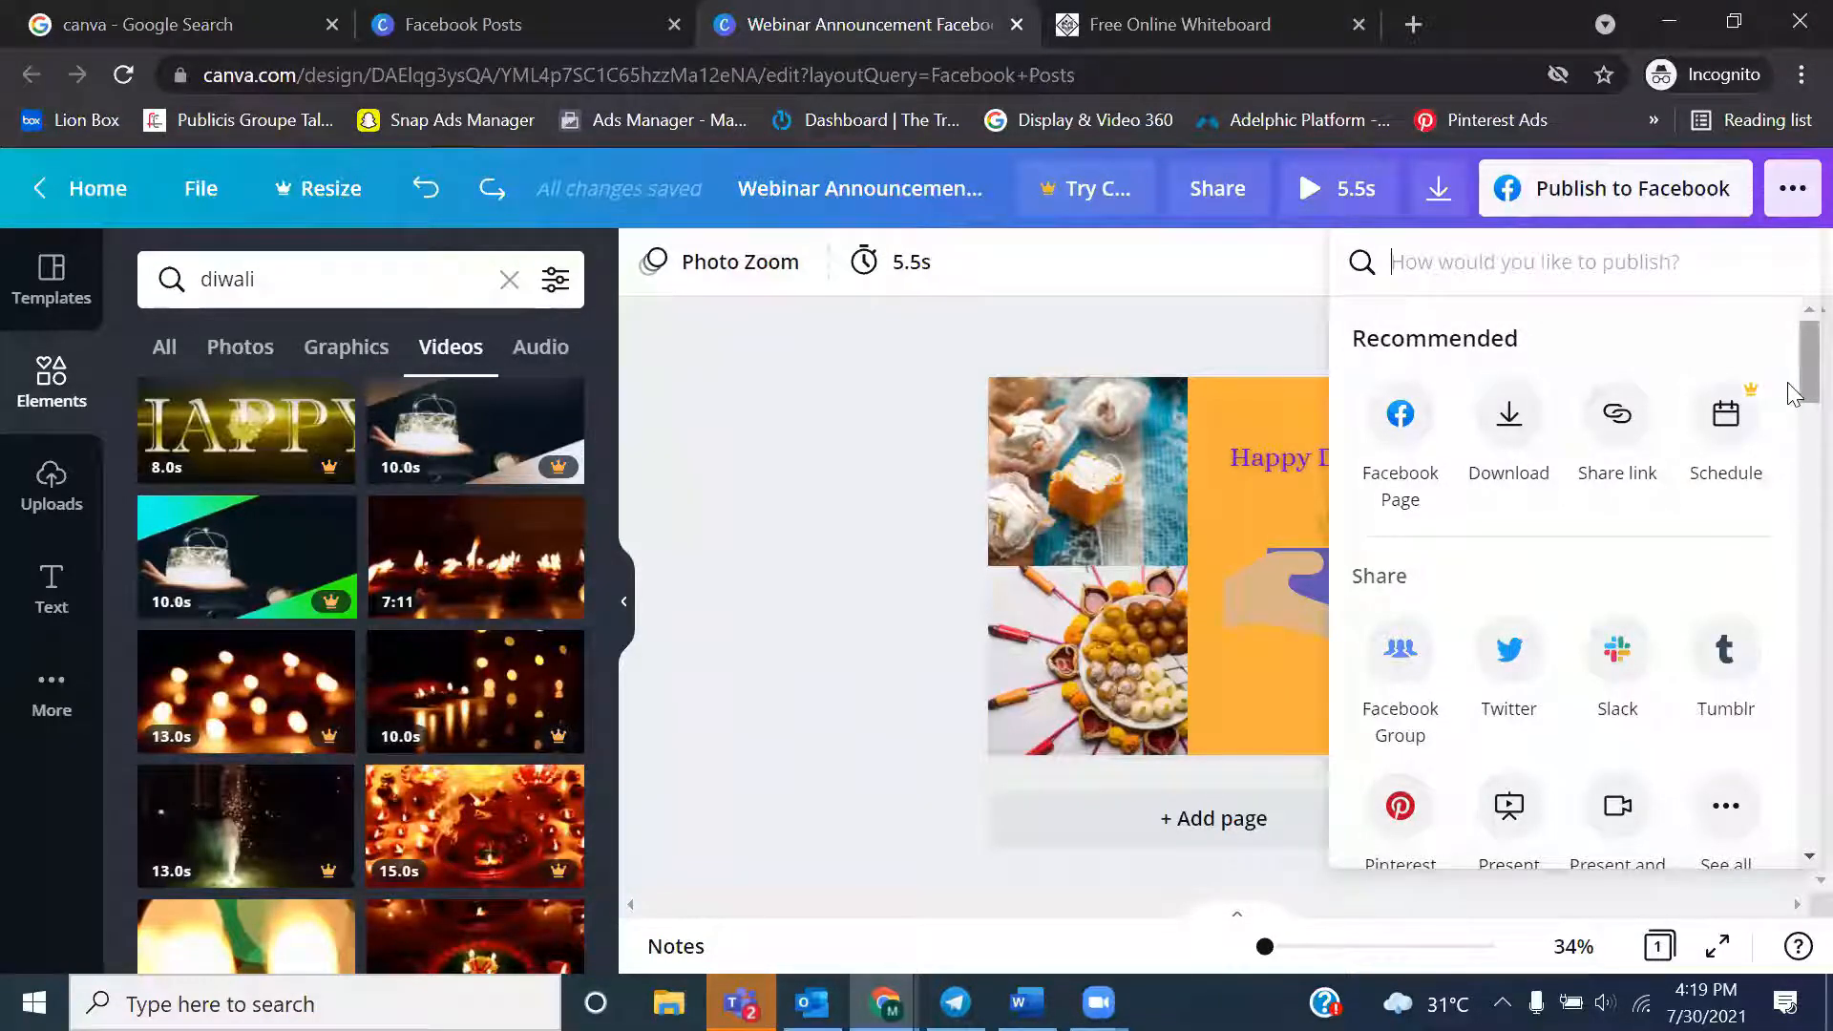
{"action": "mouse_move", "coordinate": [1793, 393]}
{"action": "left_mouse_down"}
{"action": "mouse_move", "coordinate": [1791, 832]}
{"action": "mouse_move", "coordinate": [1791, 361]}
{"action": "left_mouse_up"}
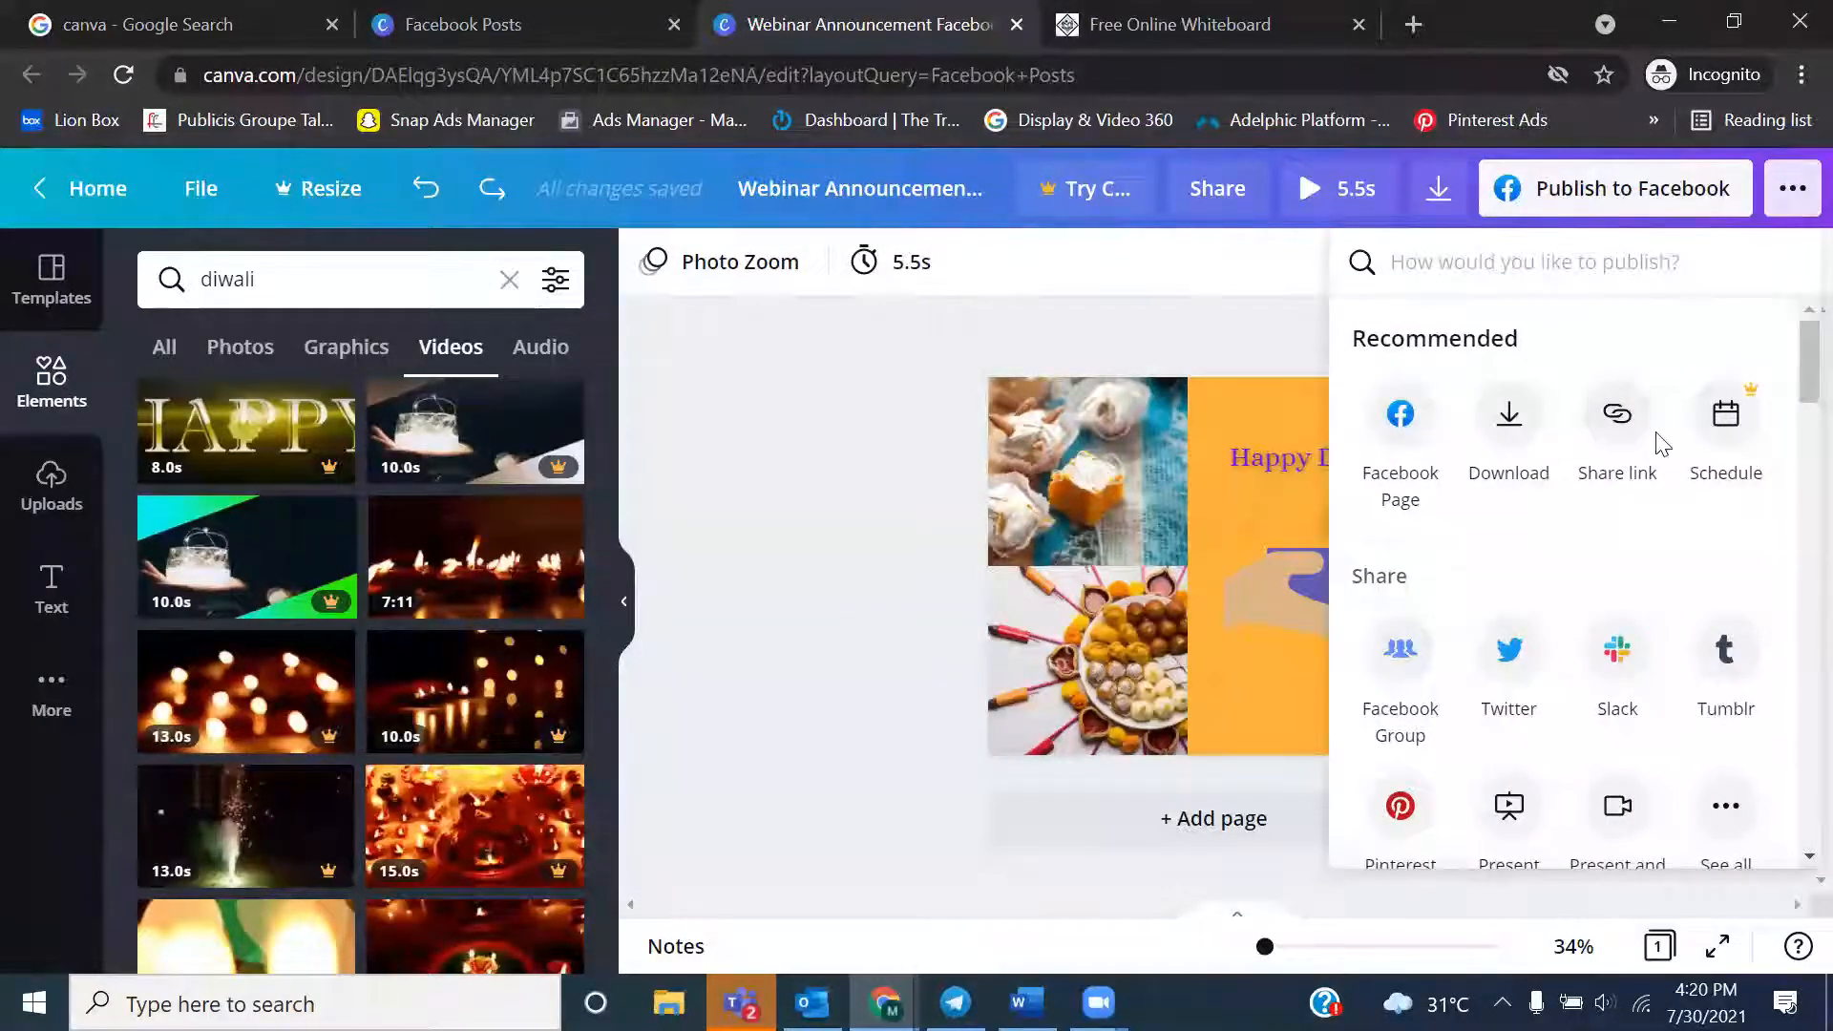
{"action": "left_click", "coordinate": [1509, 430]}
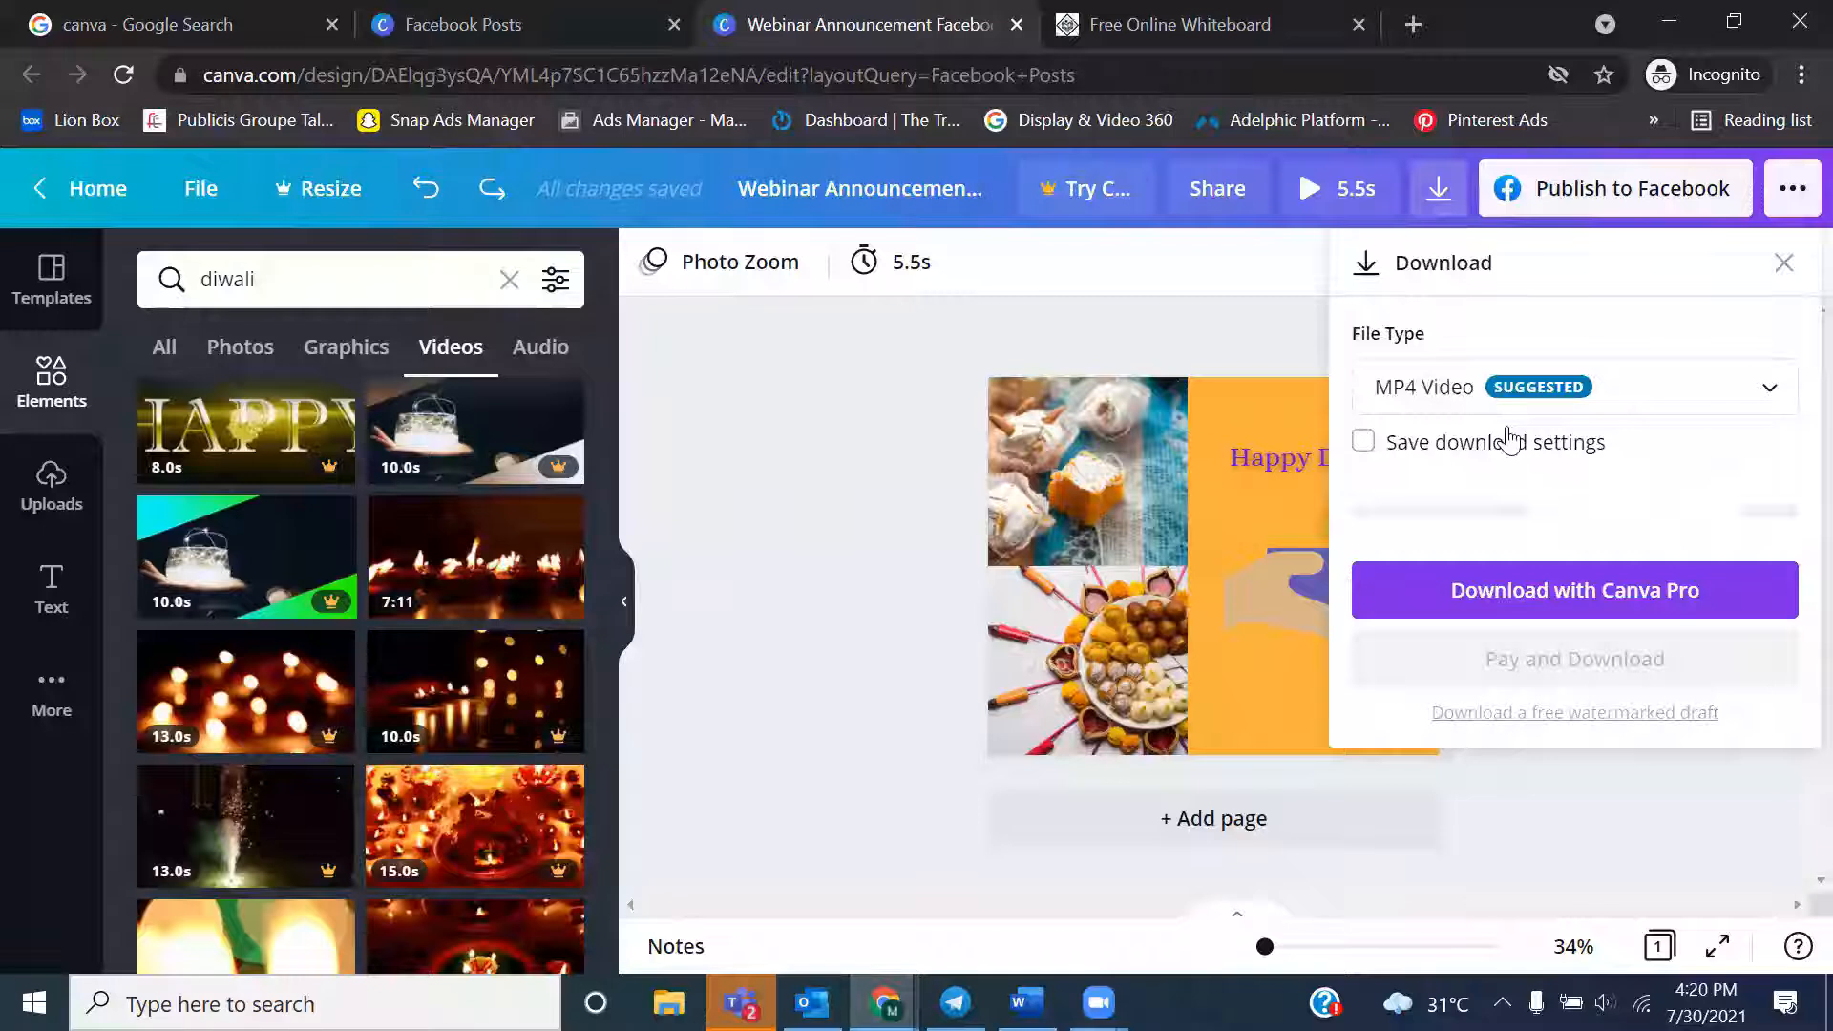
{"action": "left_click", "coordinate": [1485, 401]}
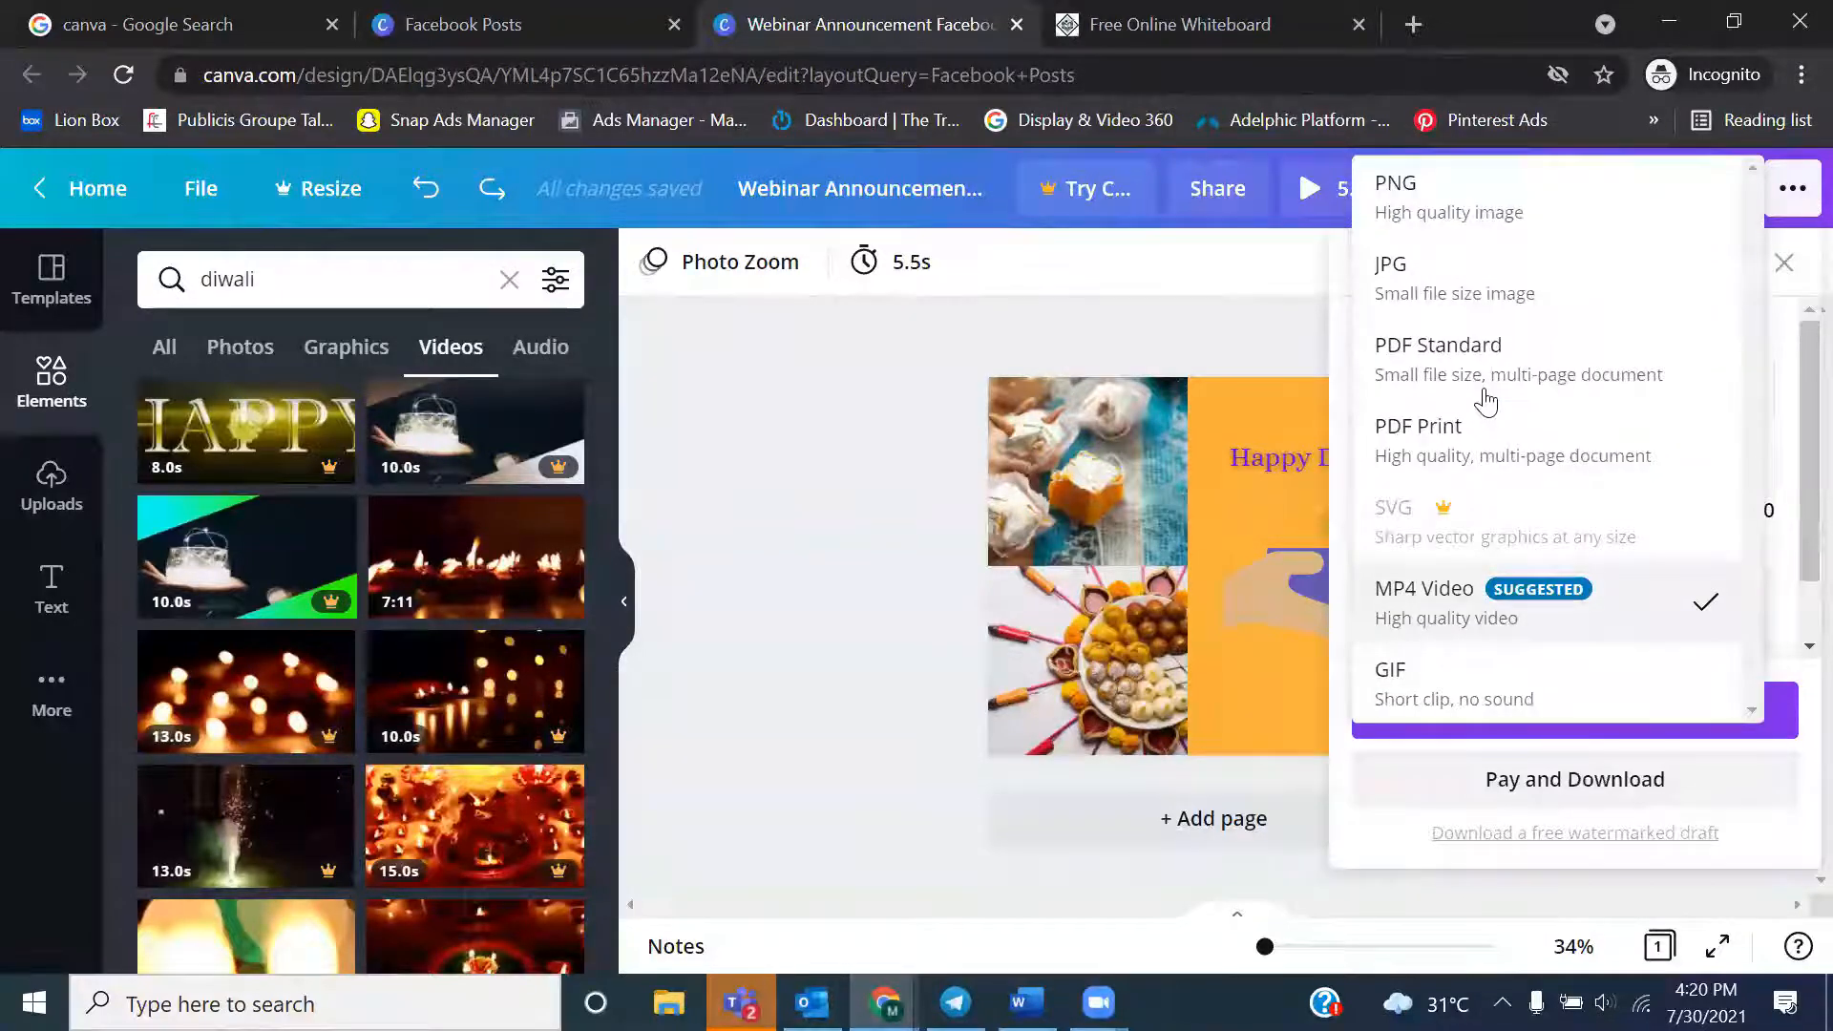
{"action": "left_click", "coordinate": [1396, 210]}
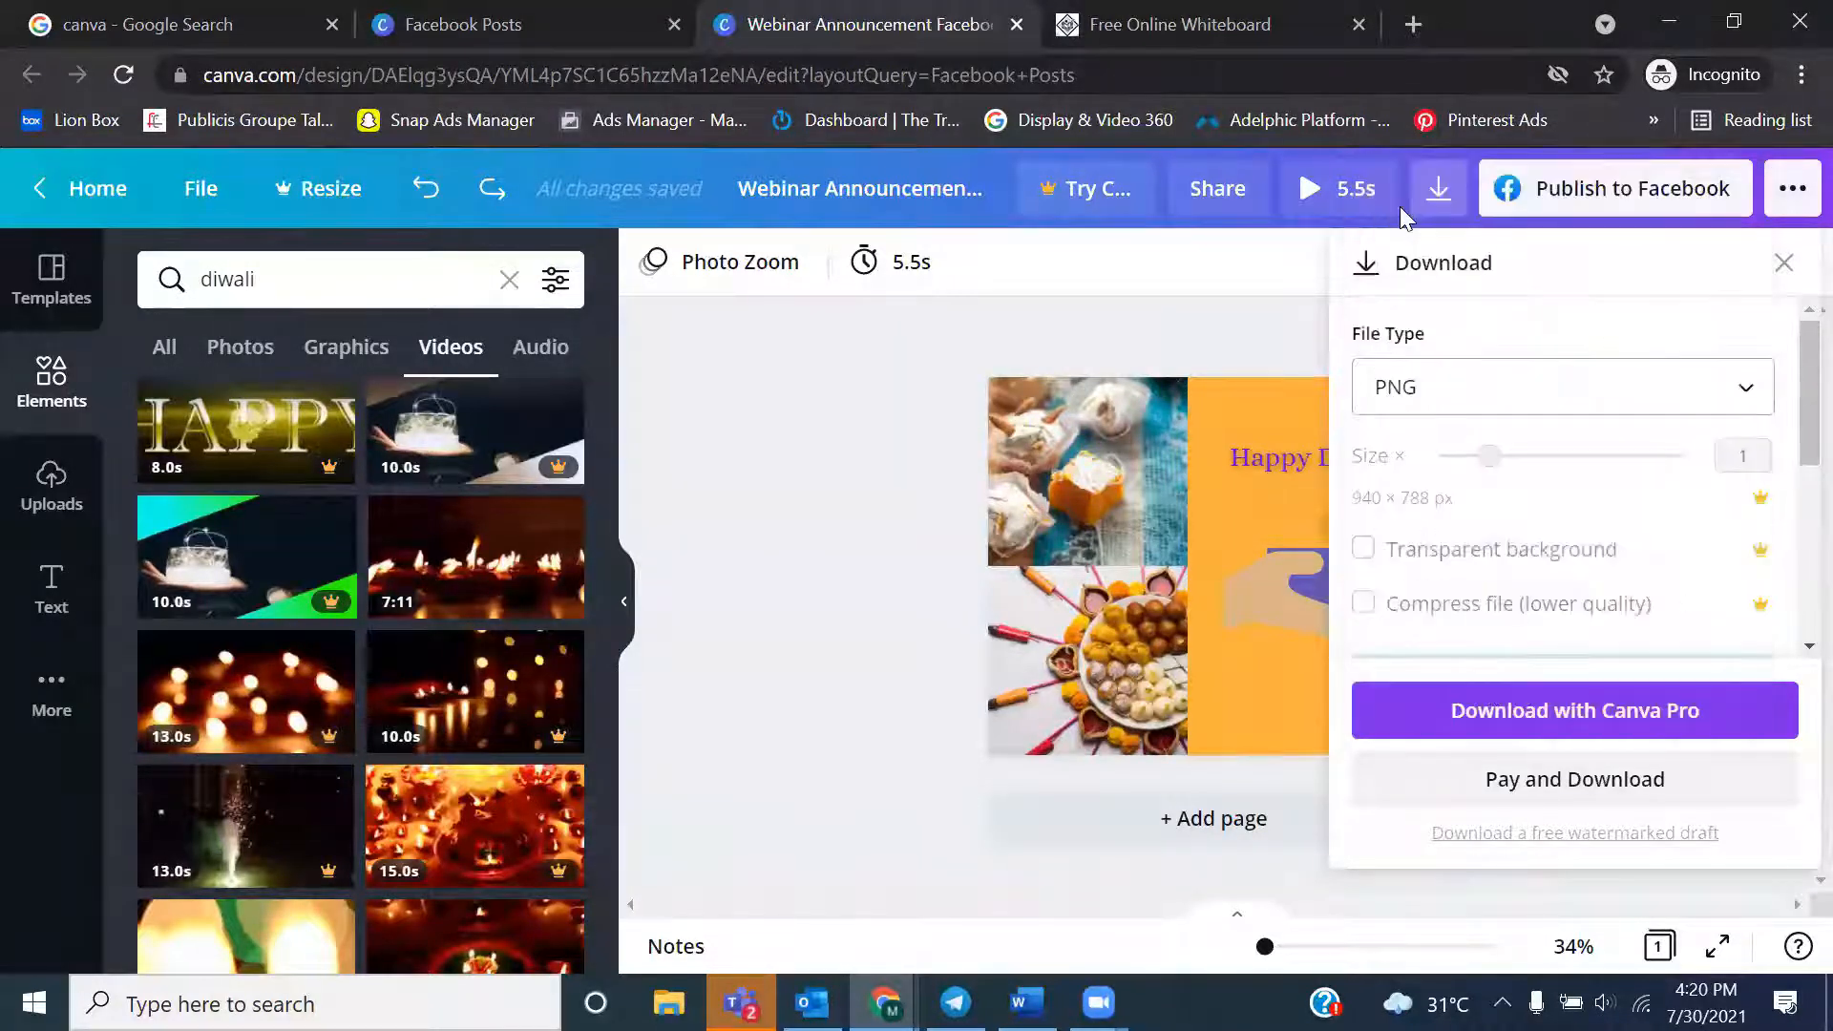
{"action": "left_click", "coordinate": [1483, 714]}
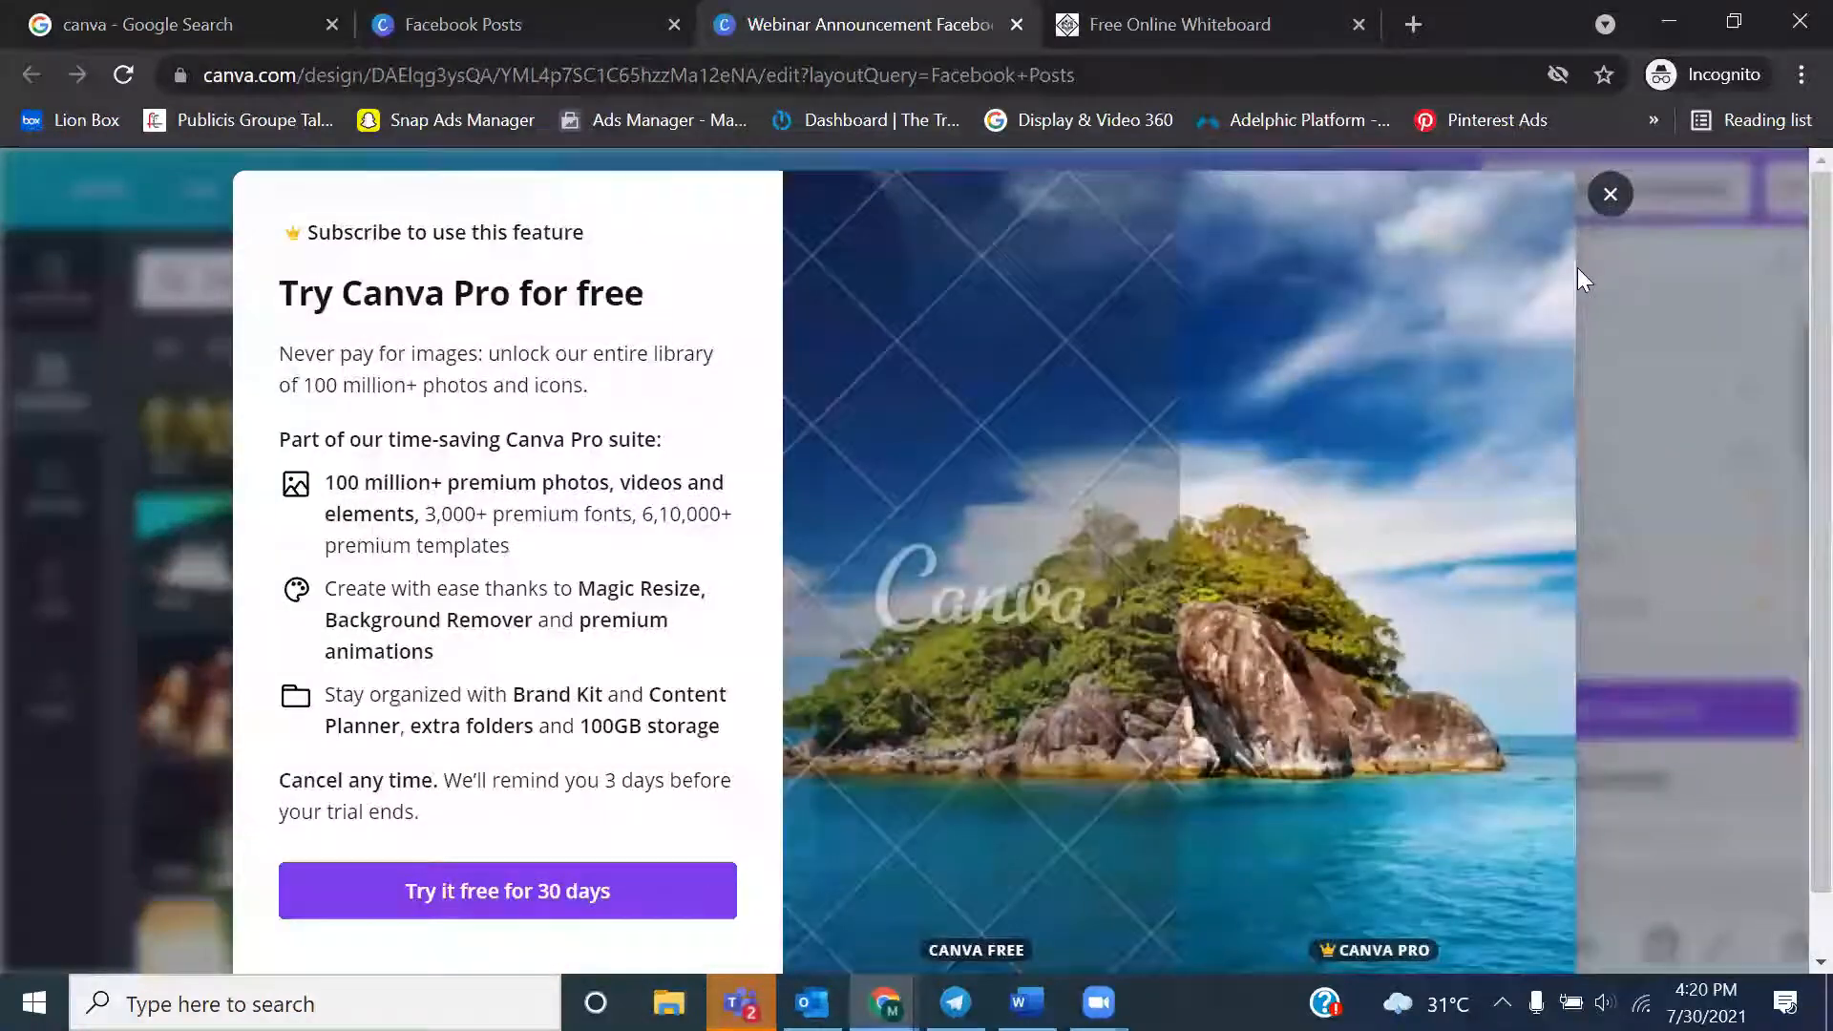
{"action": "left_click", "coordinate": [1611, 194]}
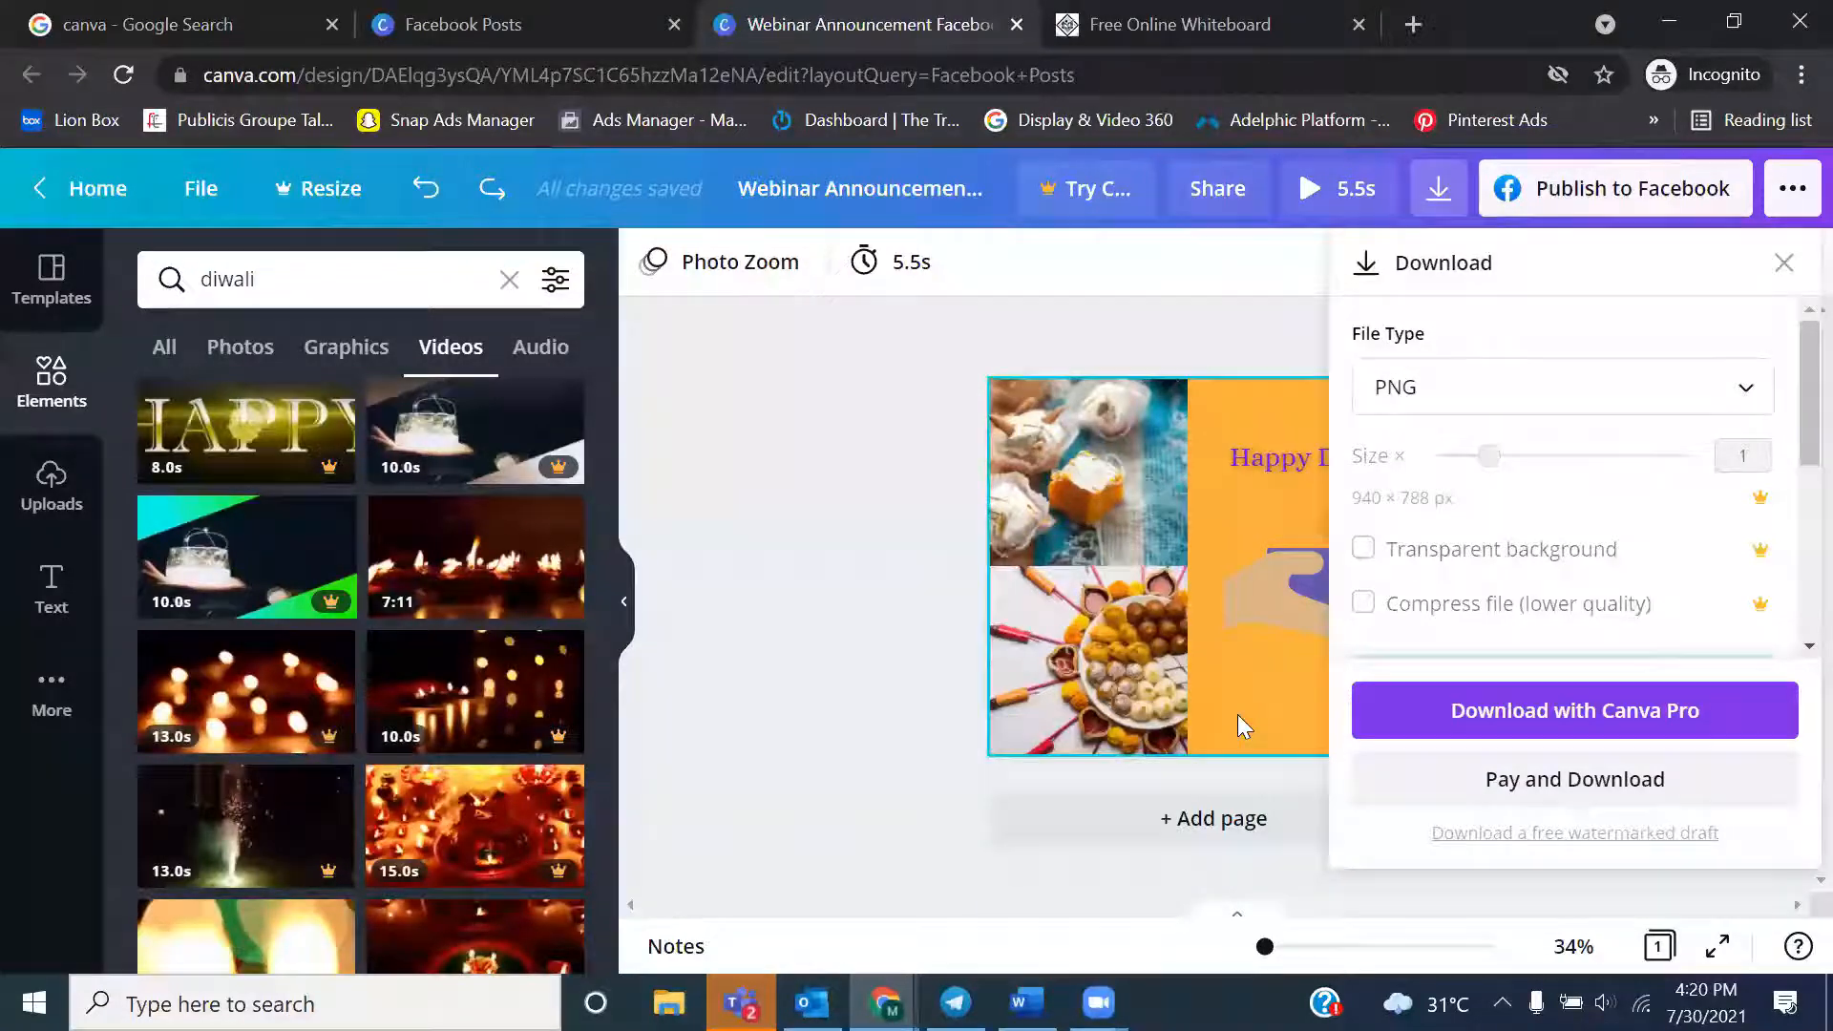
{"action": "left_click", "coordinate": [897, 528]}
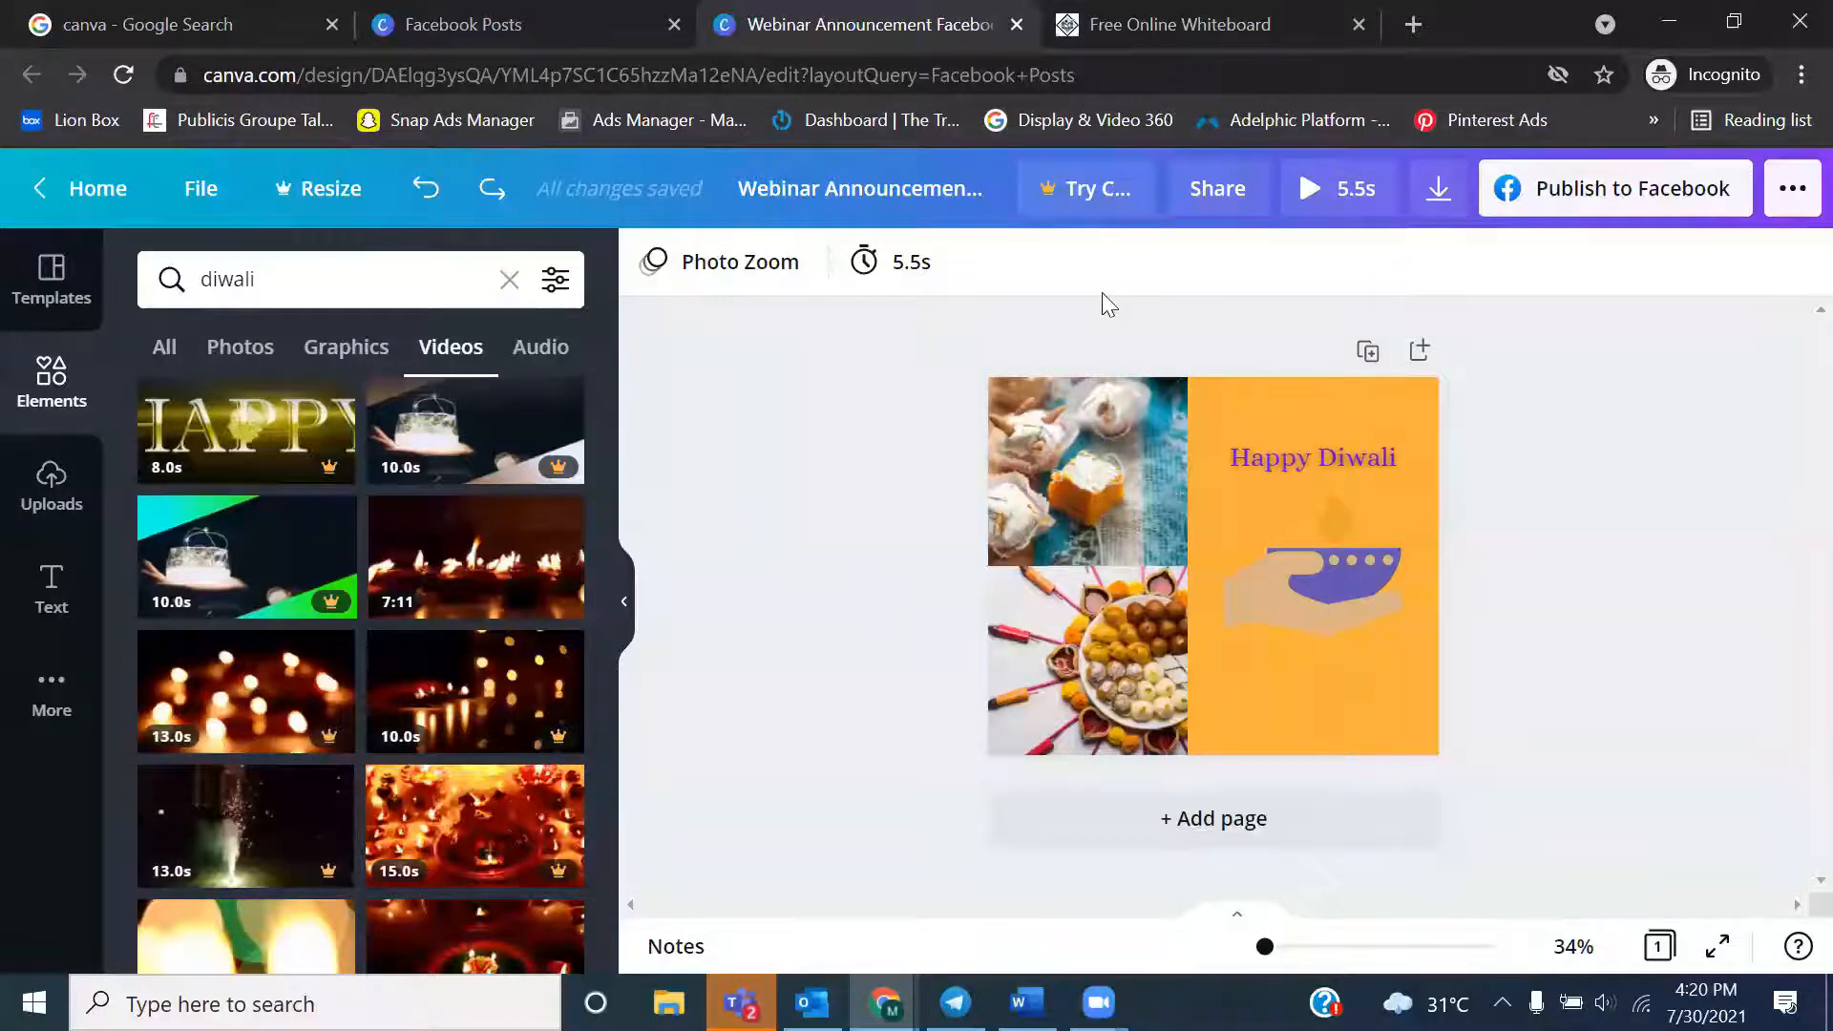
{"action": "left_click", "coordinate": [1349, 585]}
{"action": "left_click", "coordinate": [1564, 596]}
Switch to the Google search page, search for "diwali" and show the image results
{"action": "left_click", "coordinate": [222, 13]}
{"action": "double_click", "coordinate": [353, 202]}
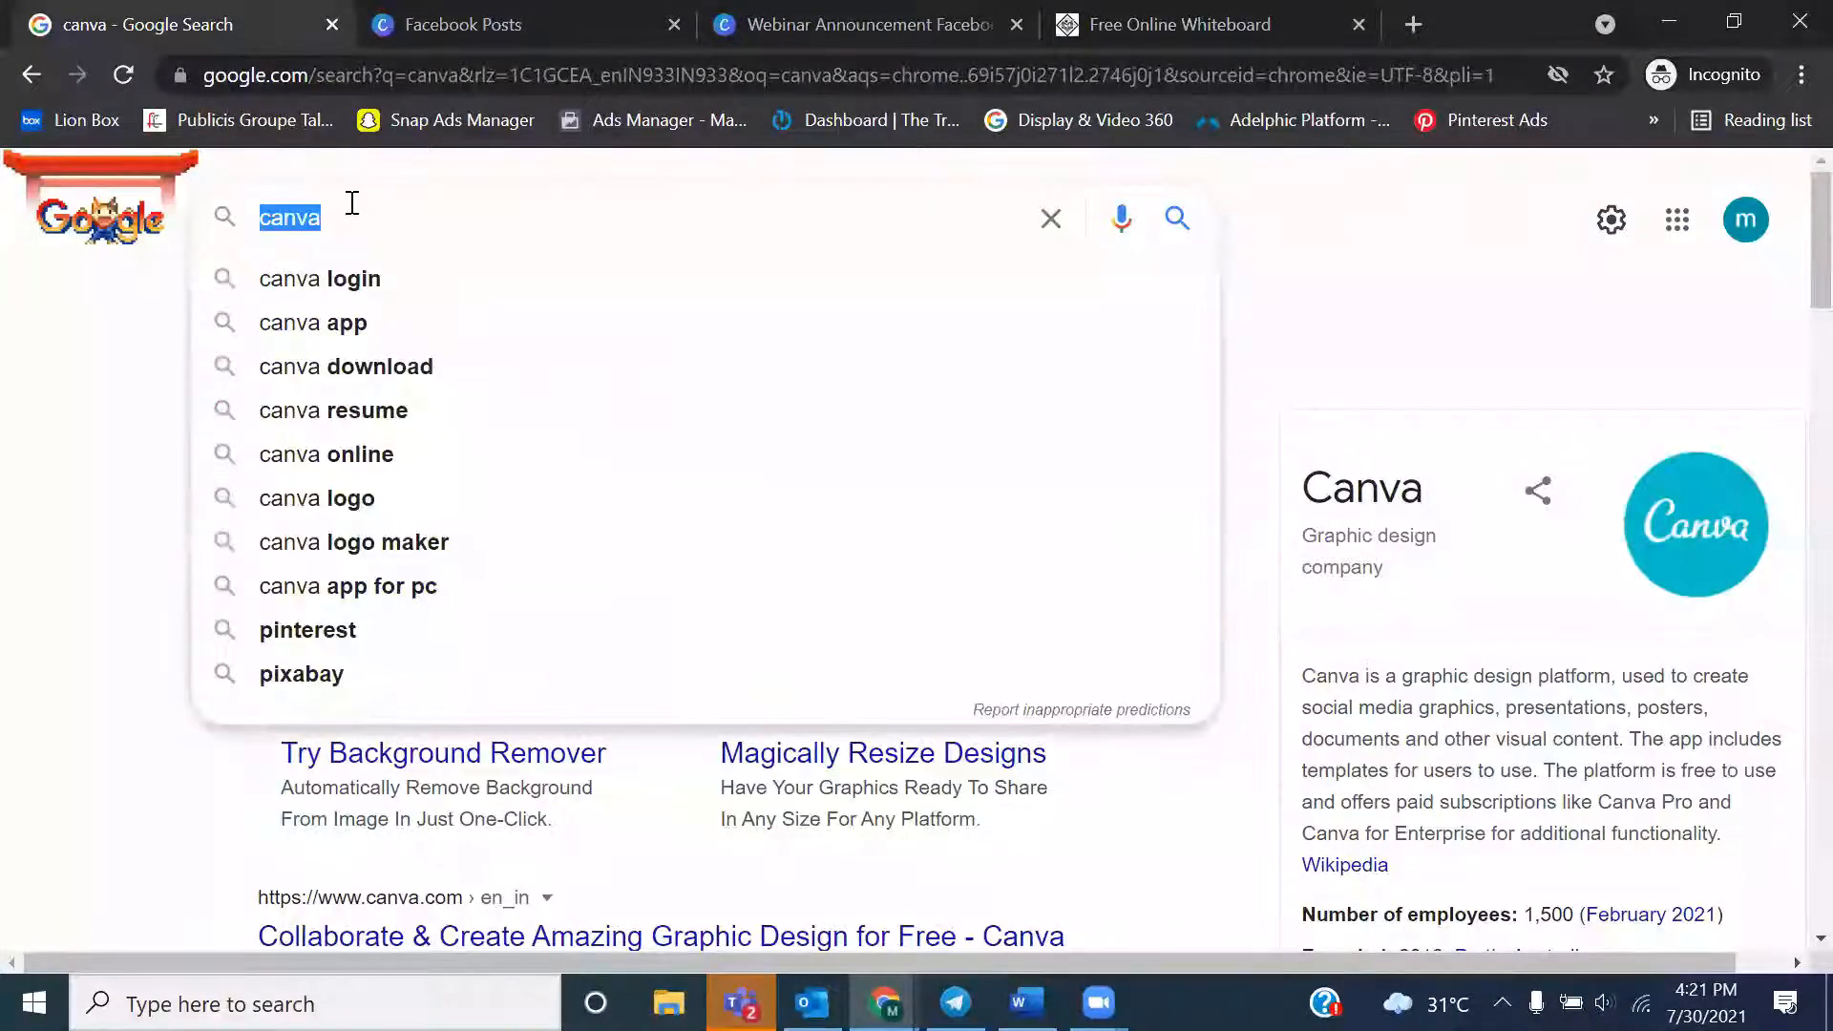
{"action": "key", "text": "BackSpace"}
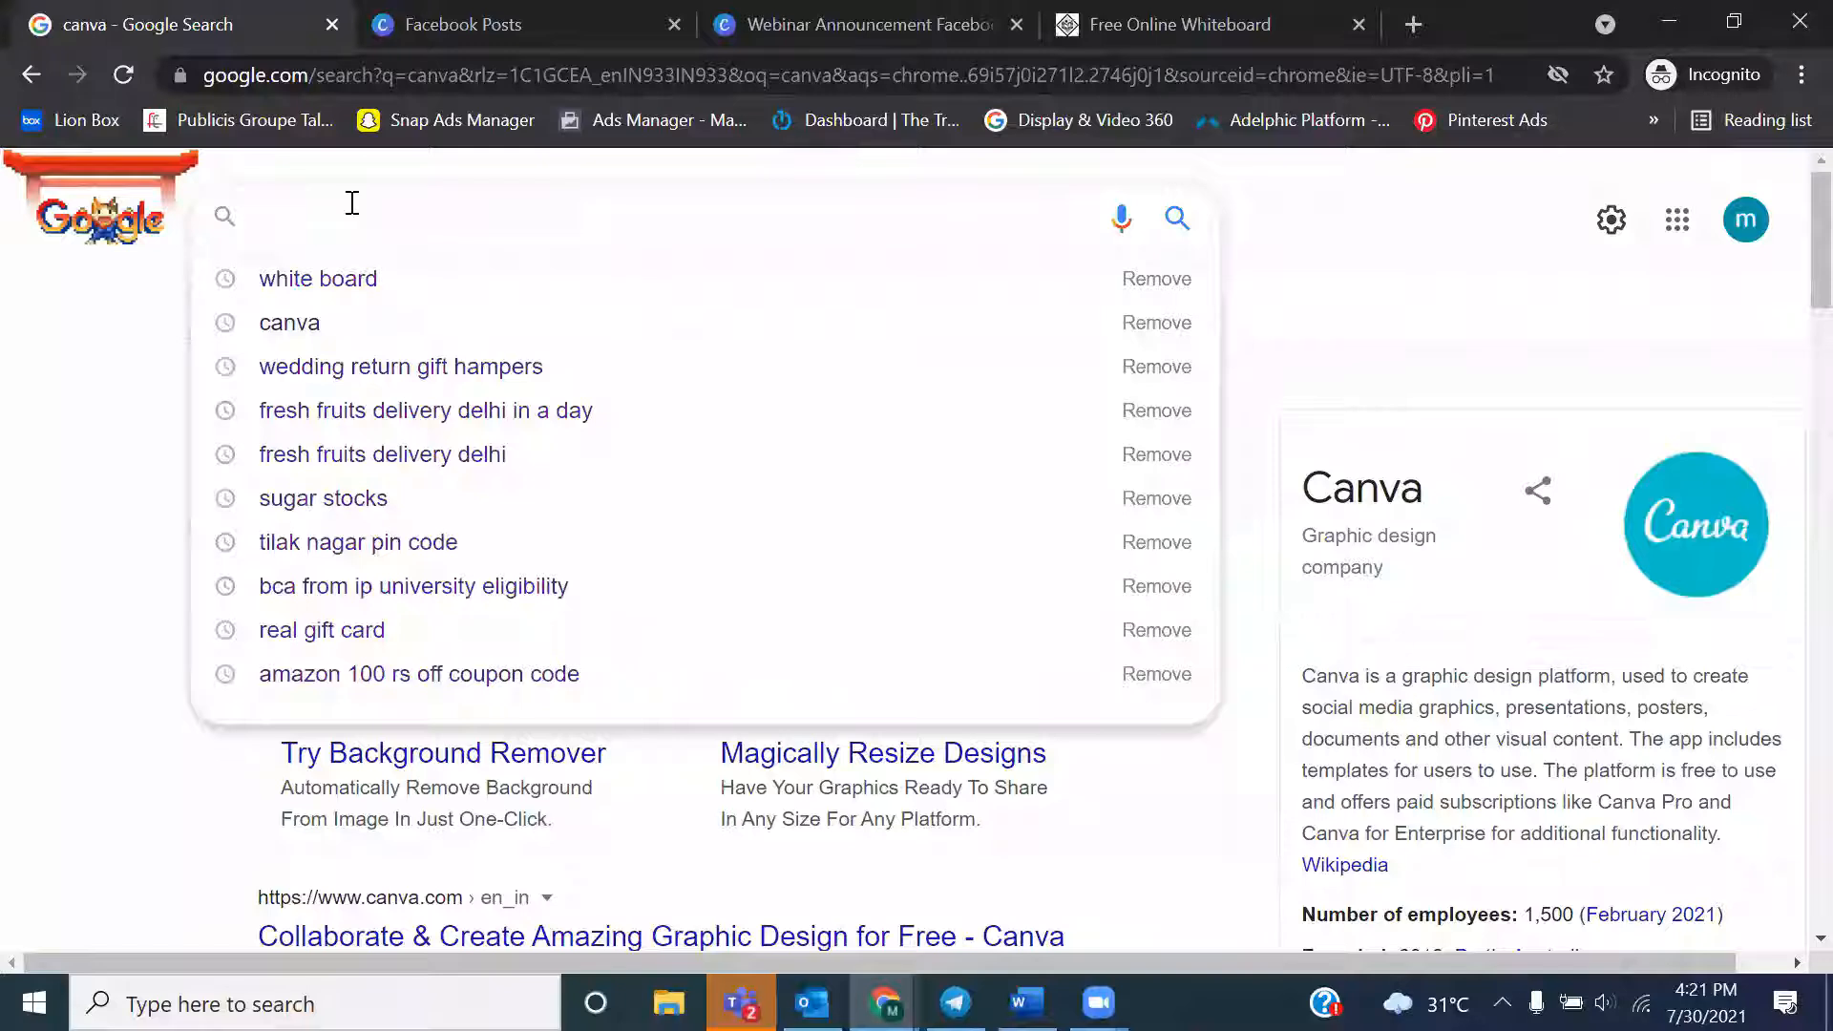
{"action": "type", "text": "h"}
{"action": "key", "text": "BackSpace"}
{"action": "type", "text": "diwali"}
{"action": "key", "text": "Return"}
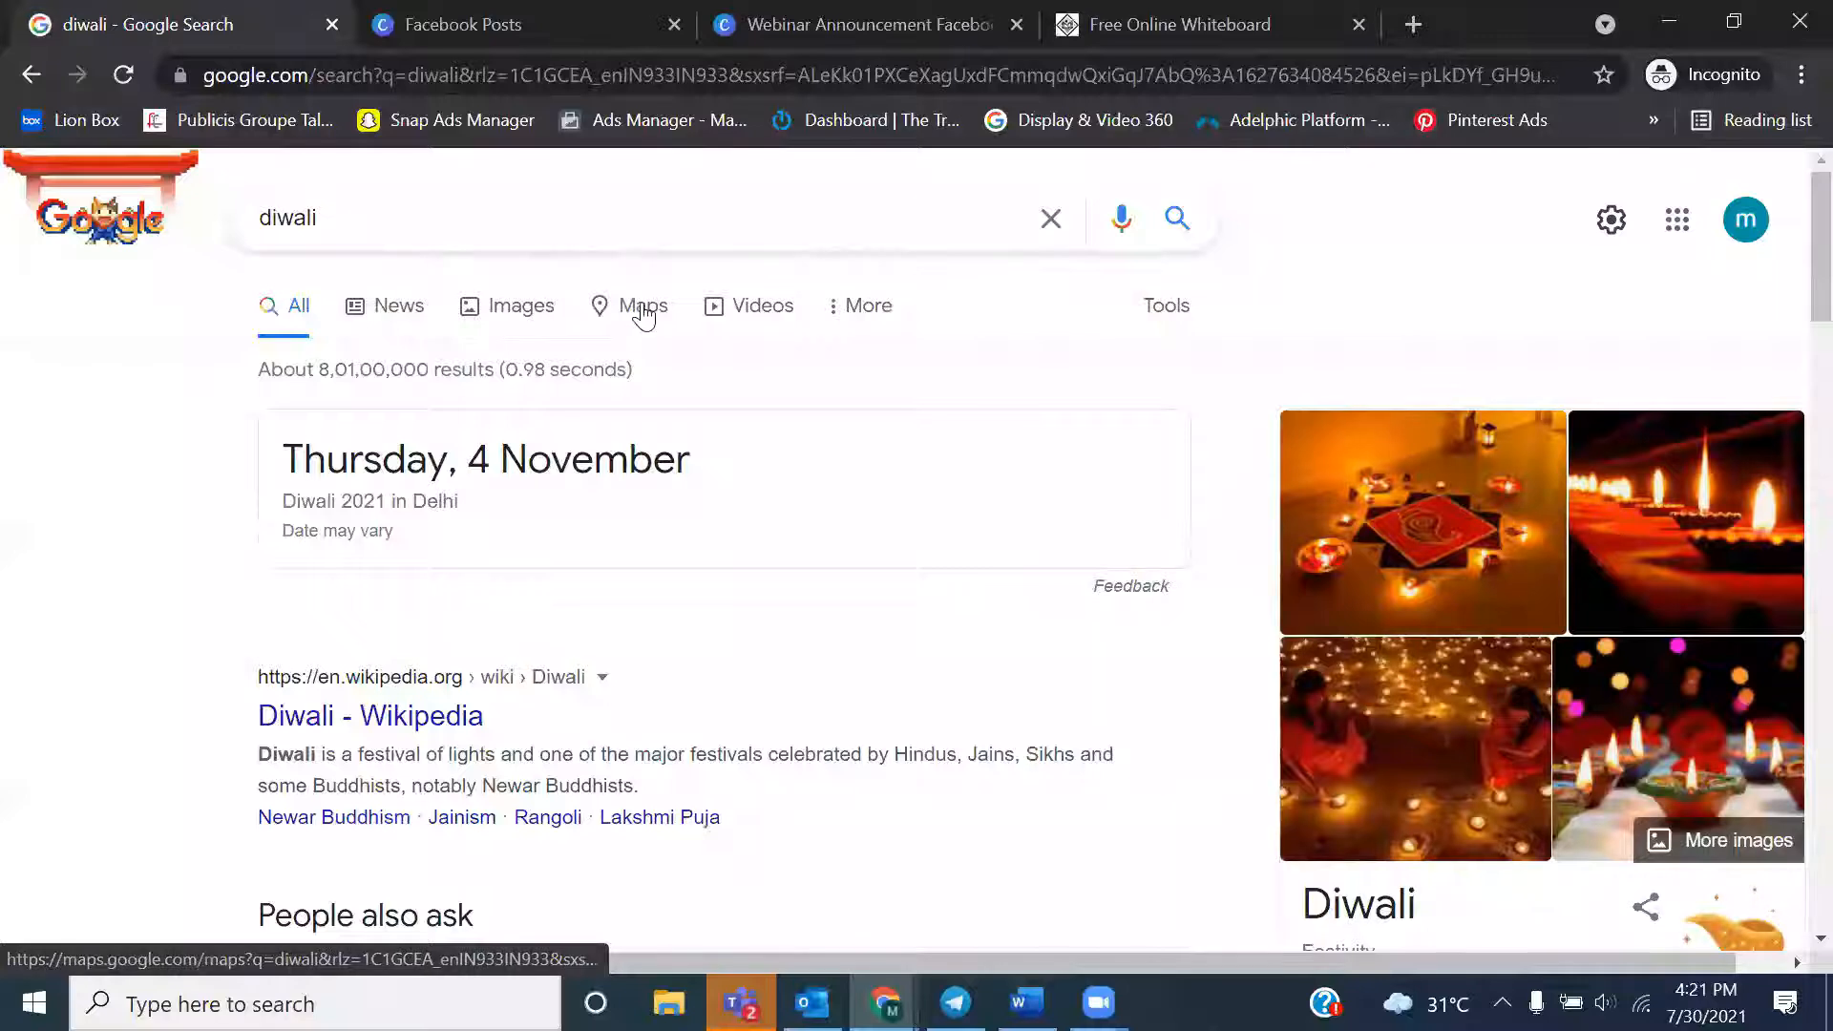
{"action": "left_click", "coordinate": [533, 312]}
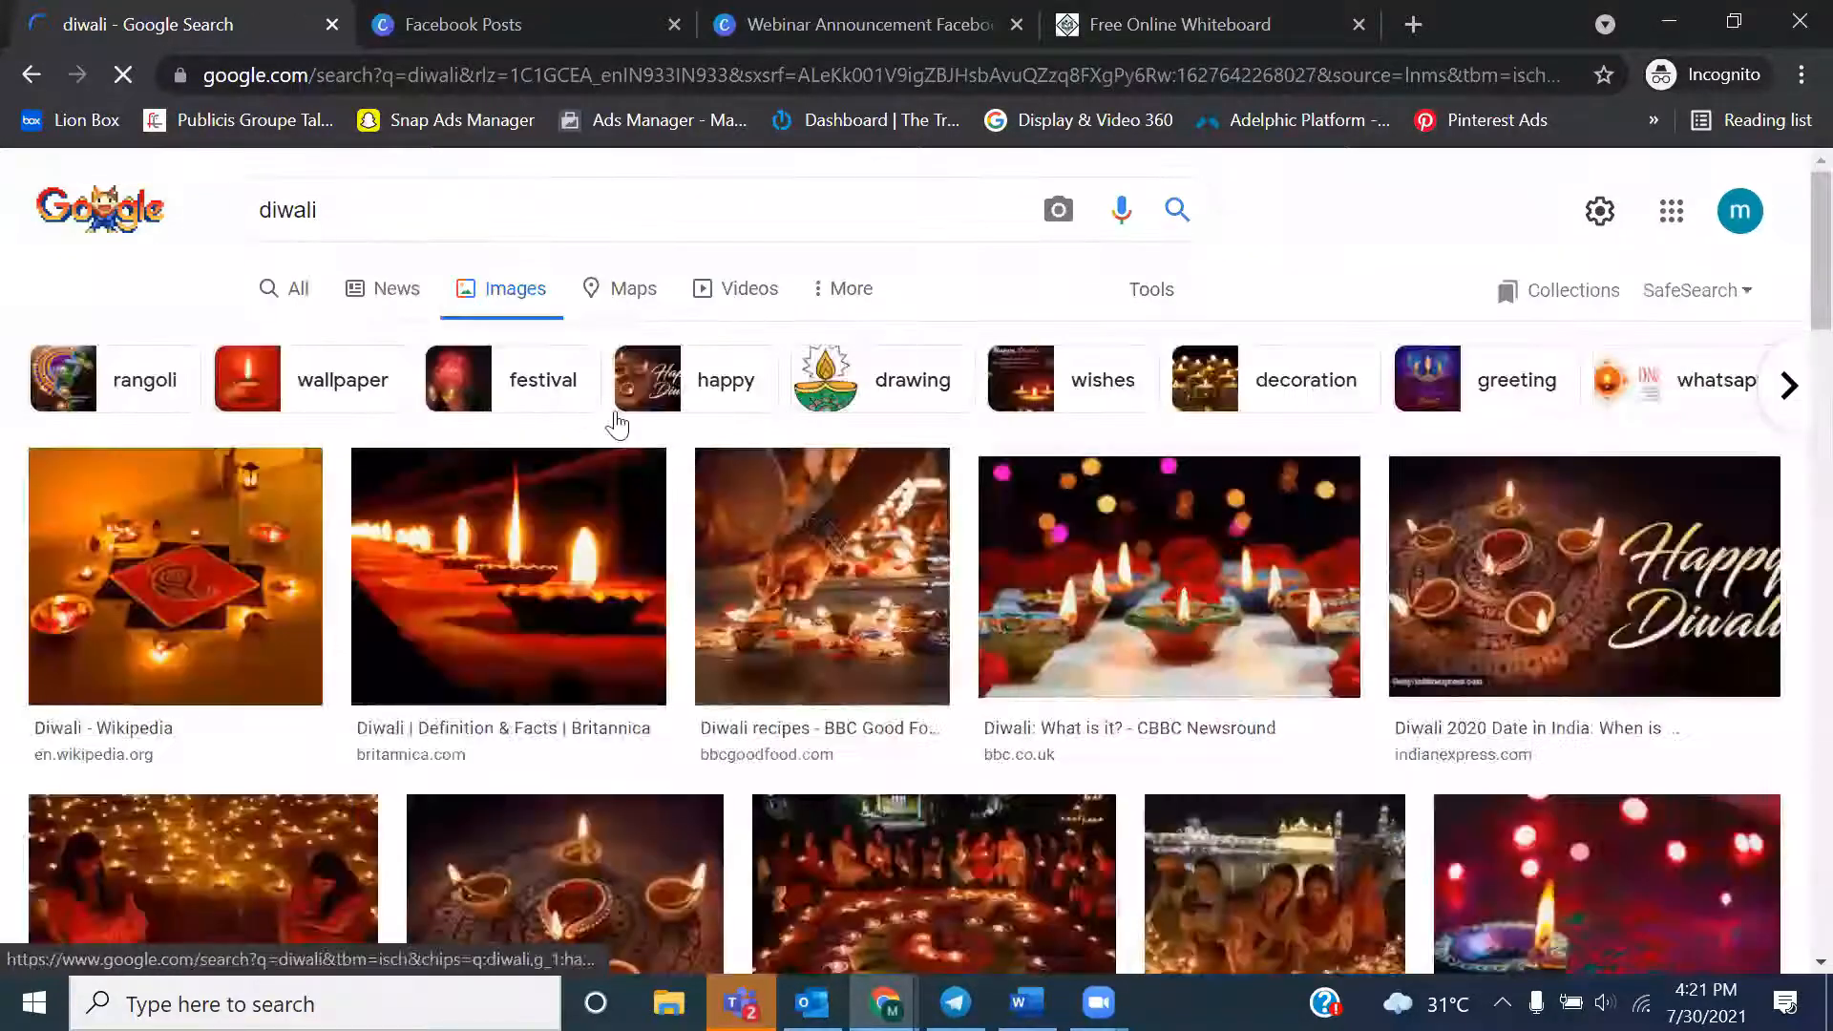
{"action": "left_click", "coordinate": [841, 298]}
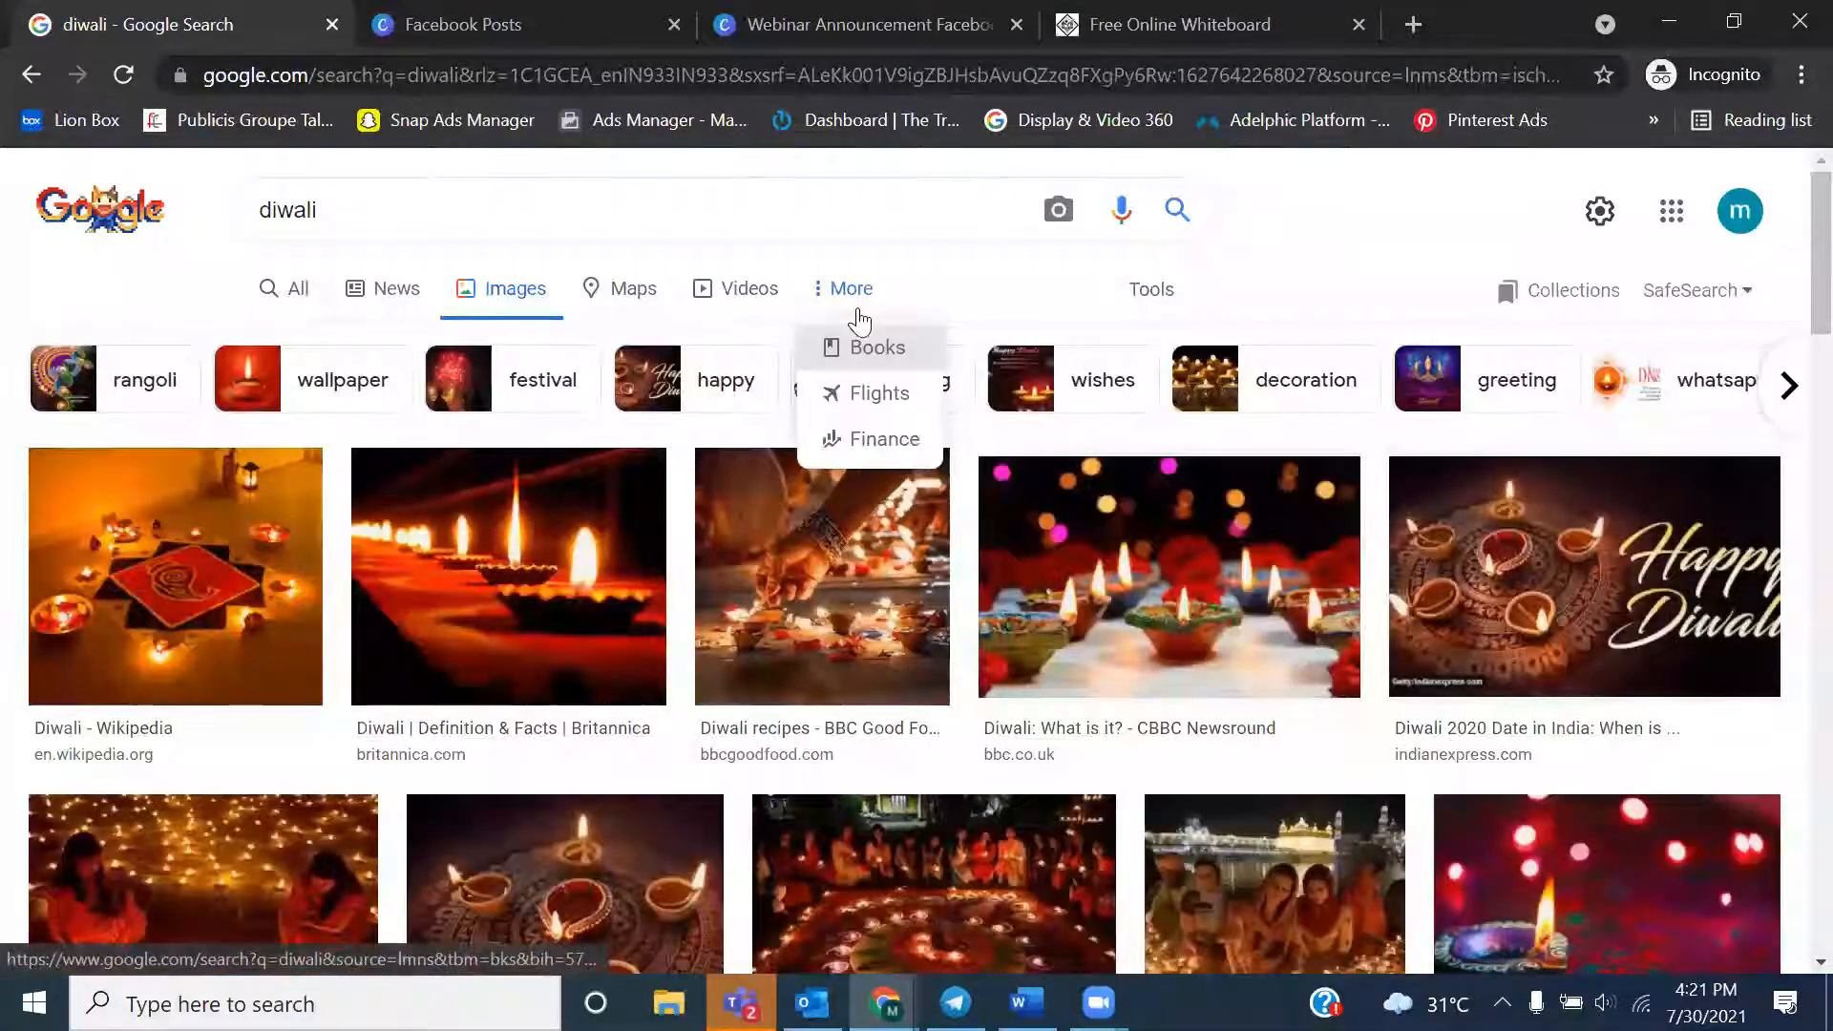
{"action": "left_click", "coordinate": [1039, 294]}
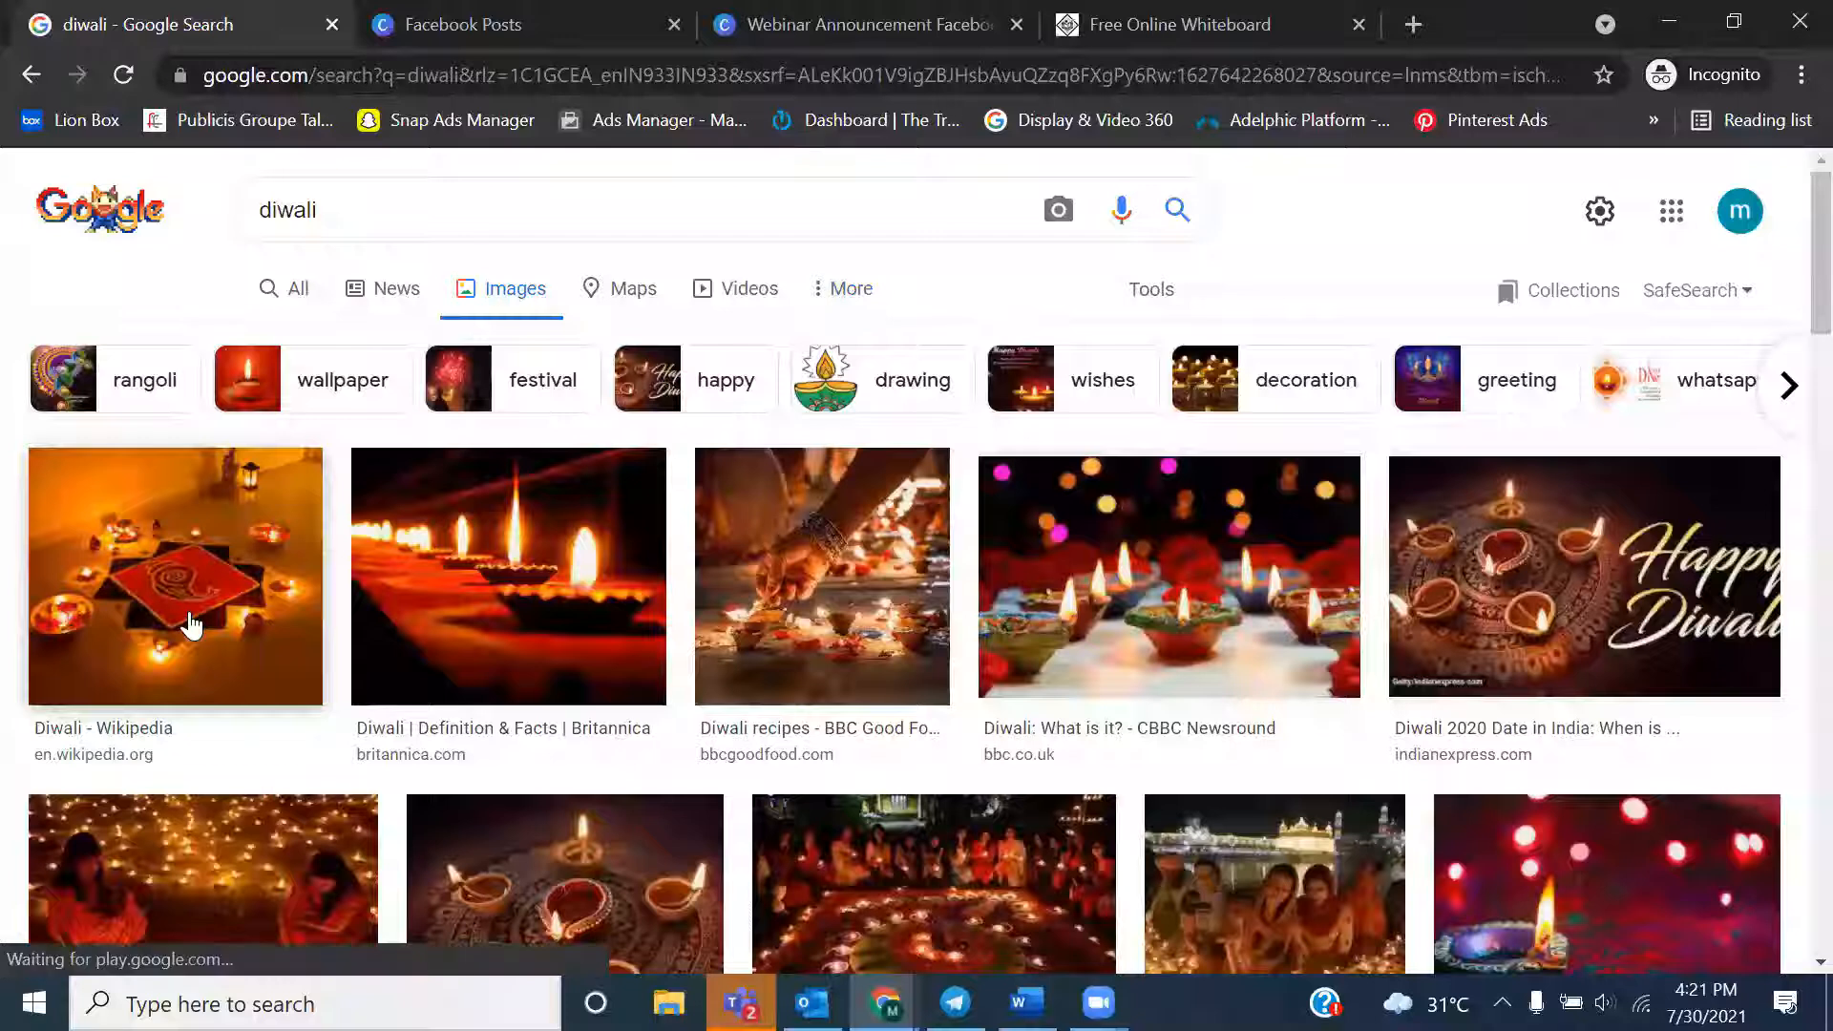
Open the CBBC Newsround image of lit Diwali lamps and save it to the Desktop as a JPEG image
{"action": "left_click", "coordinate": [1127, 628]}
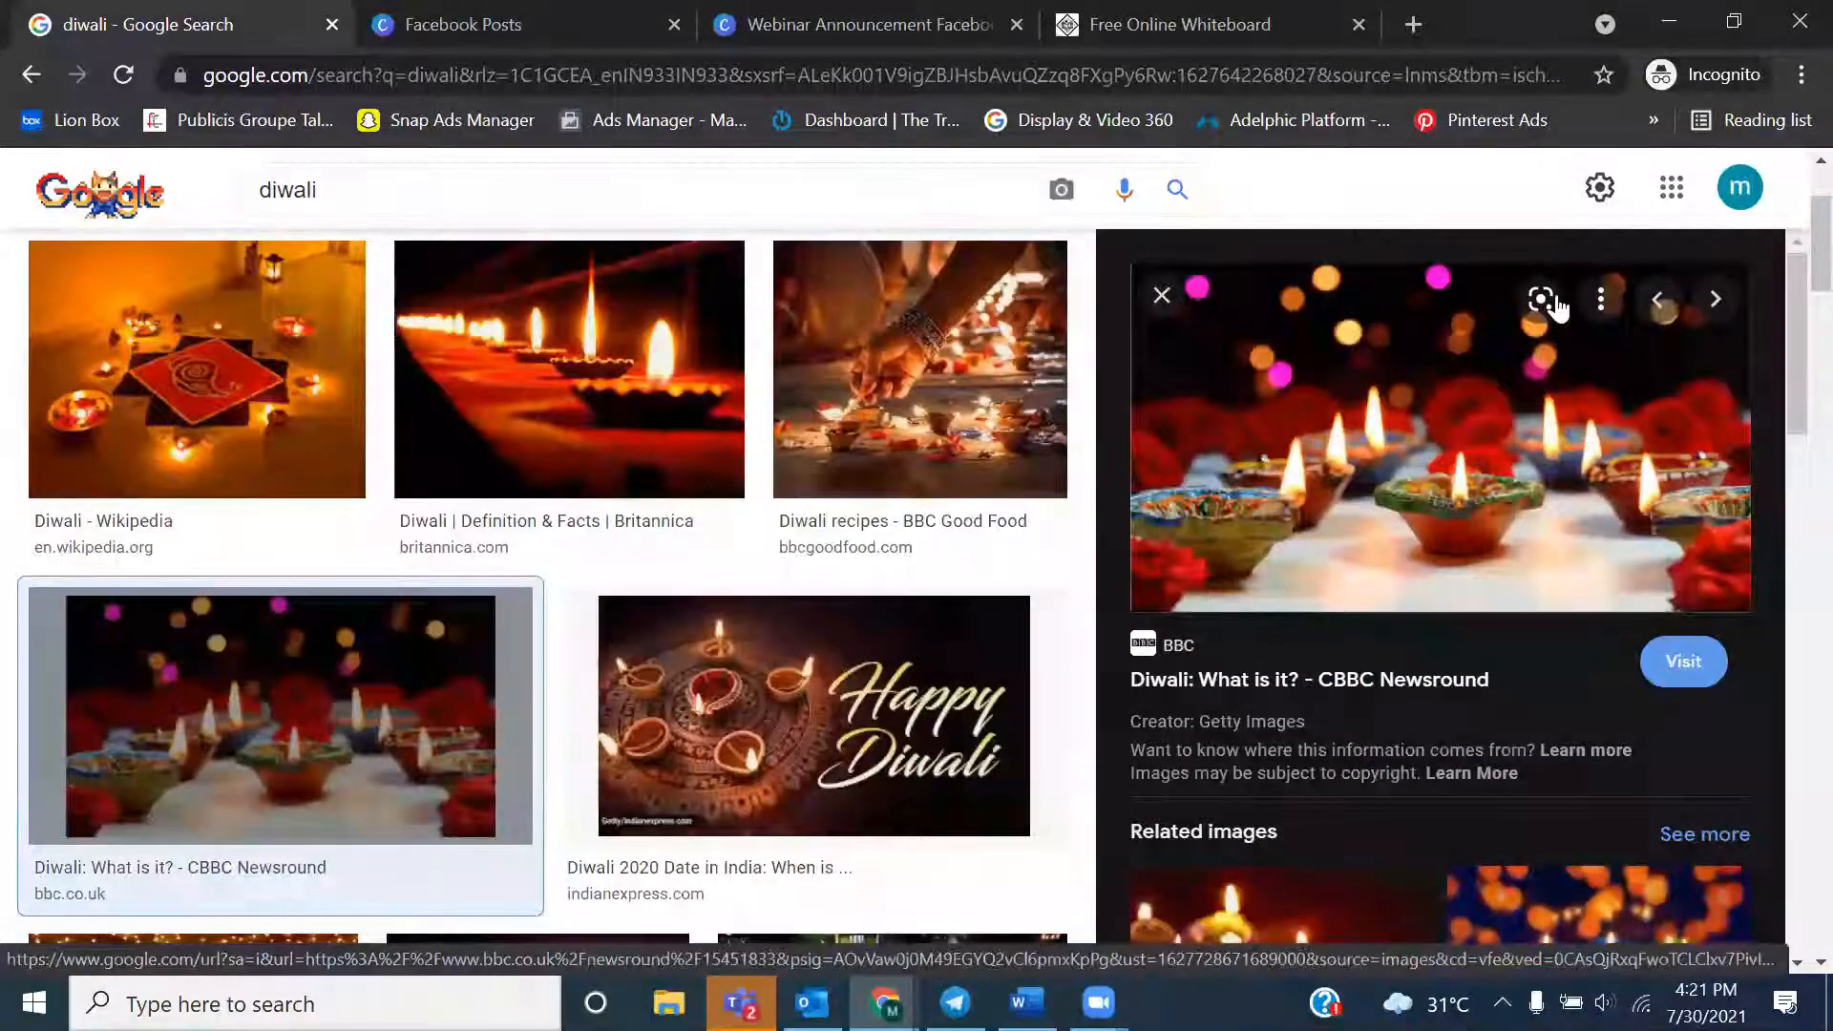
{"action": "left_click", "coordinate": [1601, 299]}
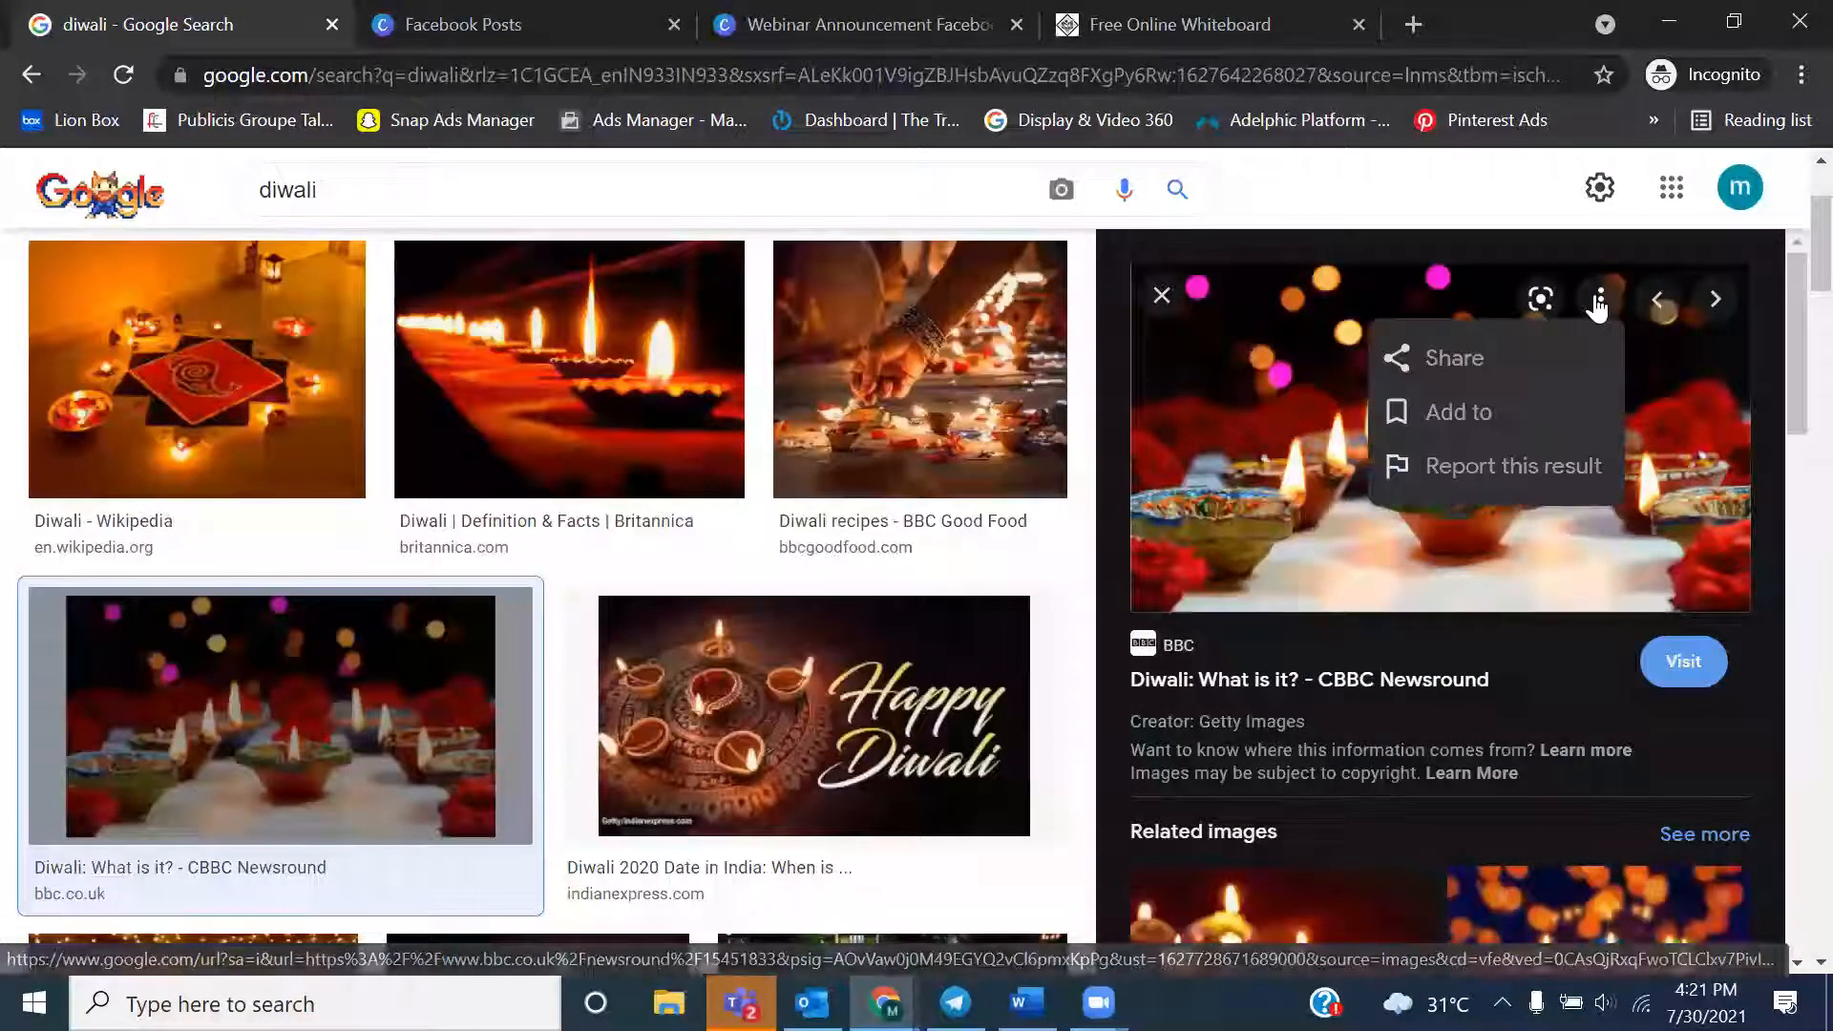
{"action": "left_click", "coordinate": [1282, 503]}
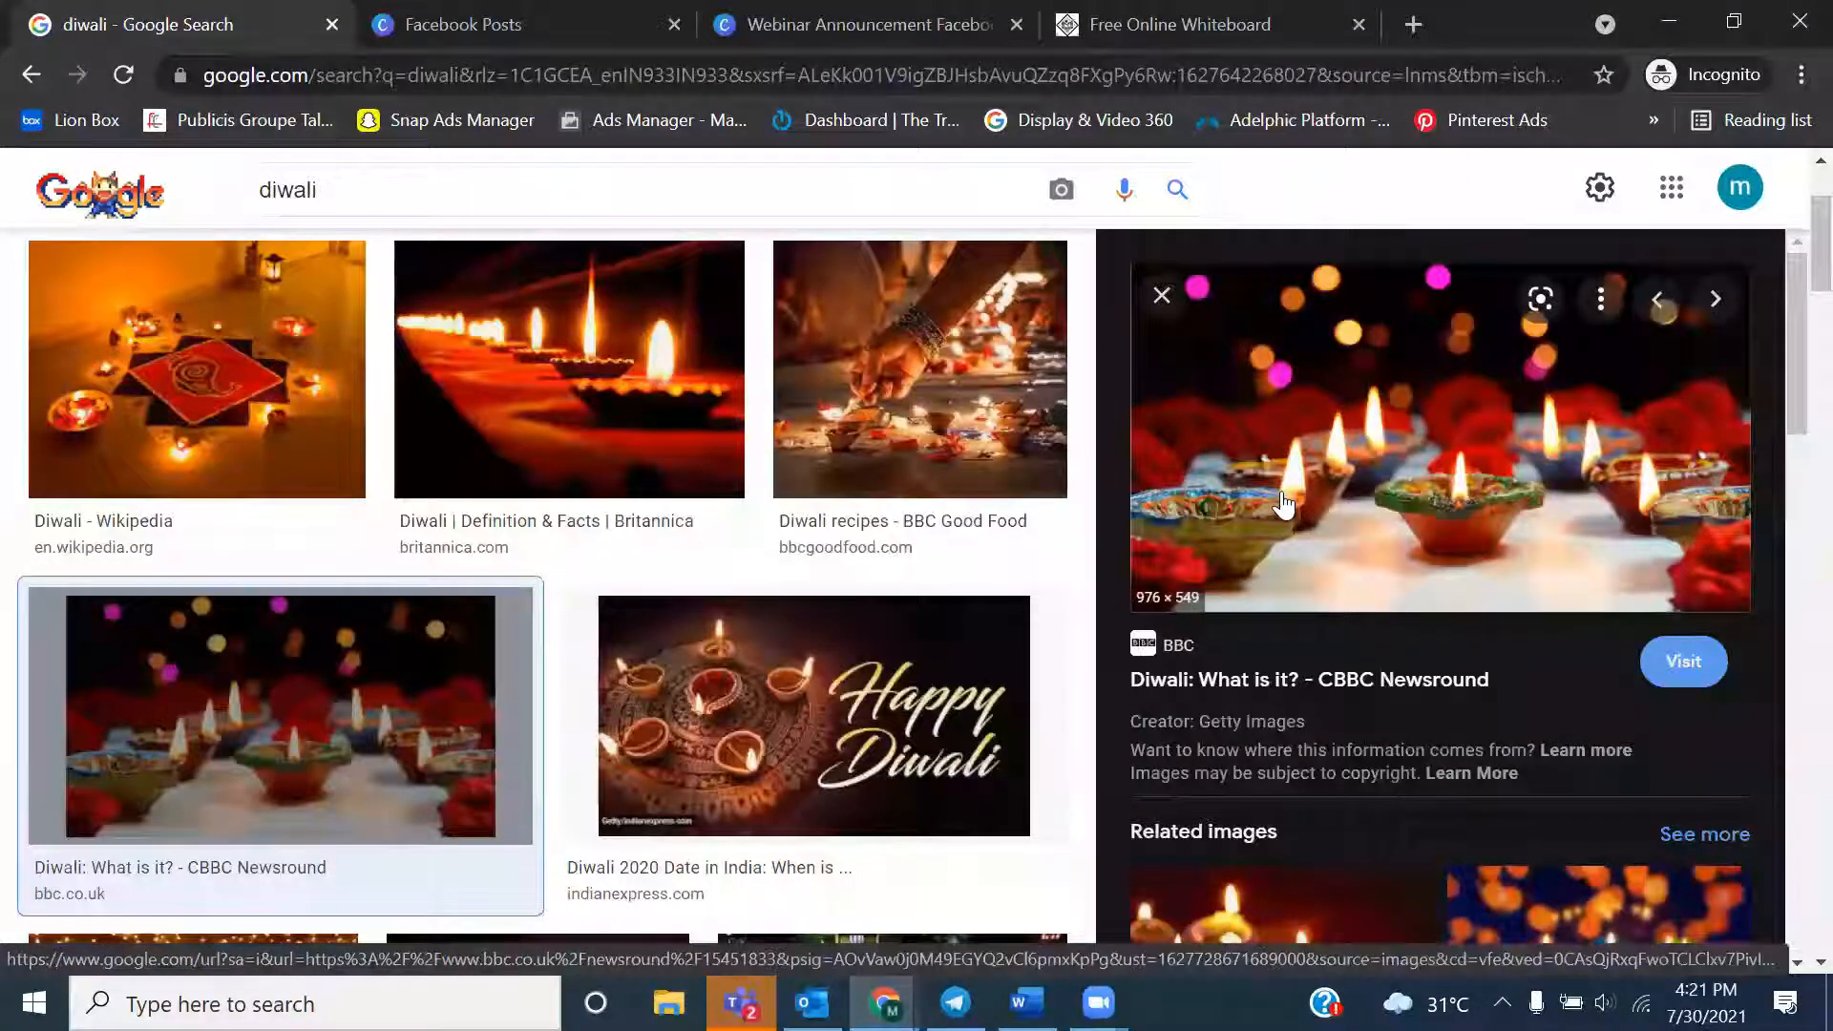
{"action": "right_click", "coordinate": [1282, 503]}
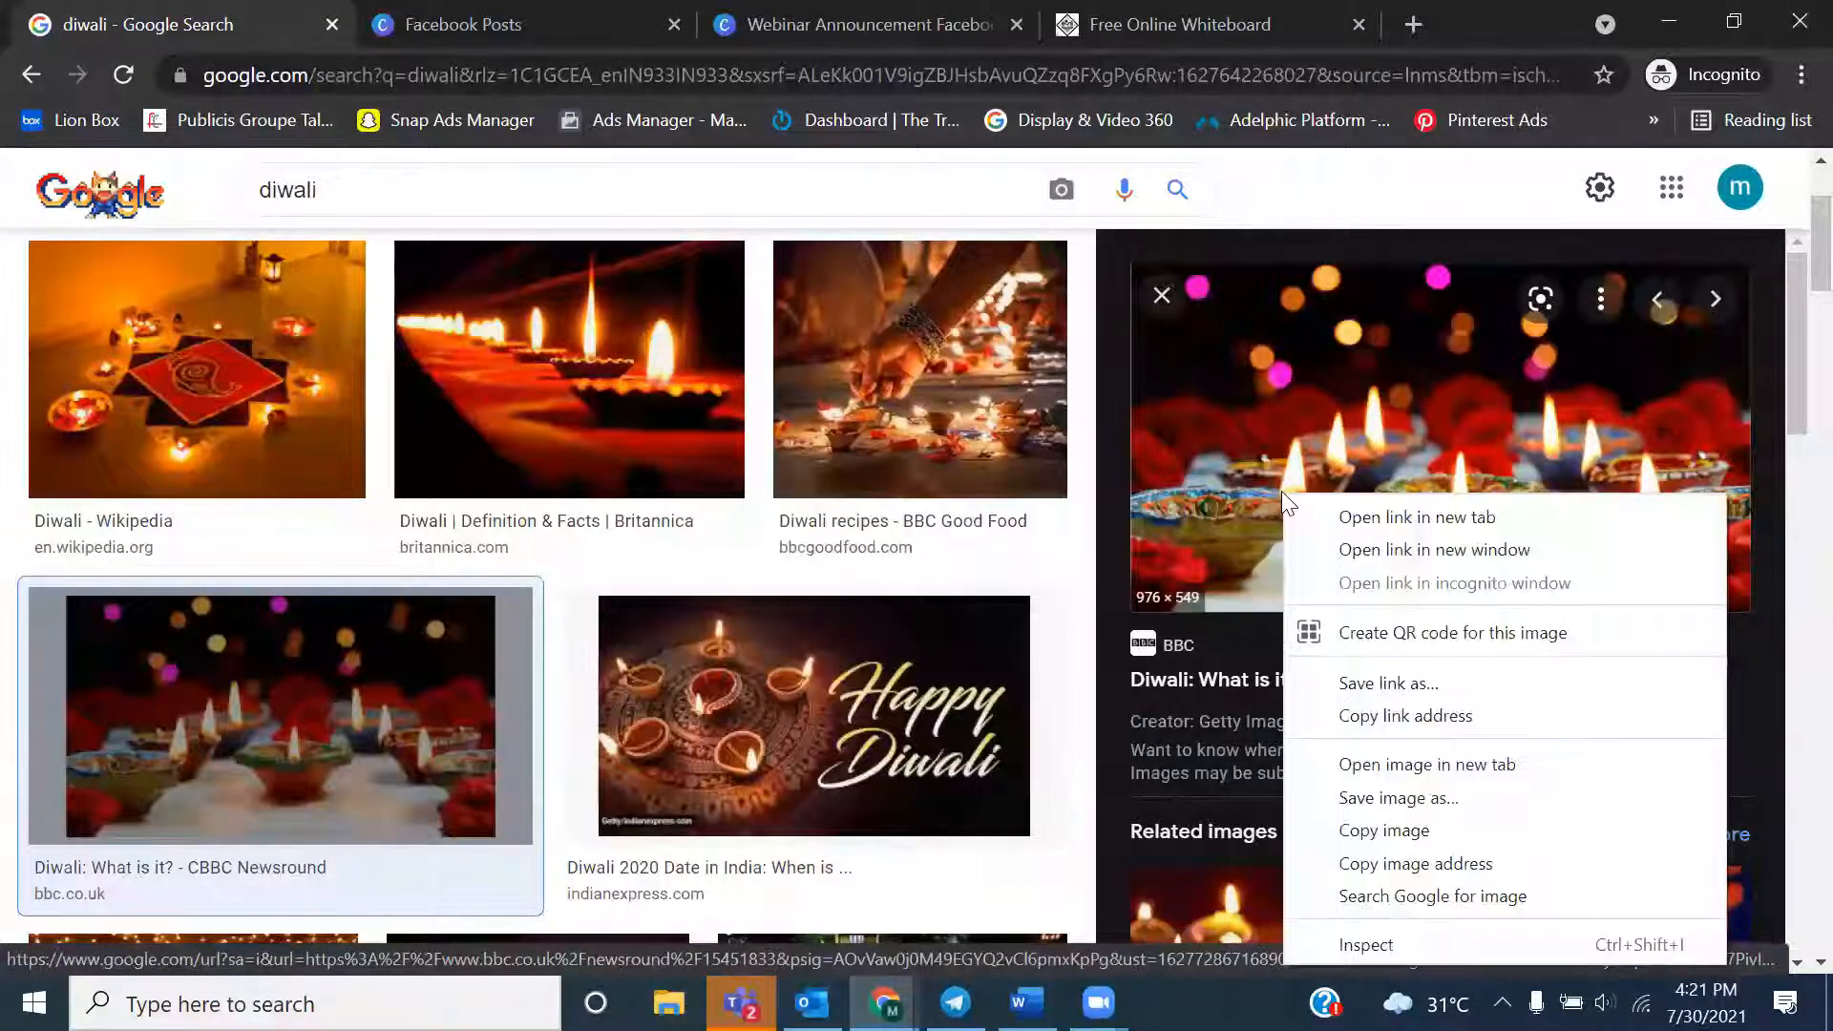
{"action": "left_click", "coordinate": [1389, 800]}
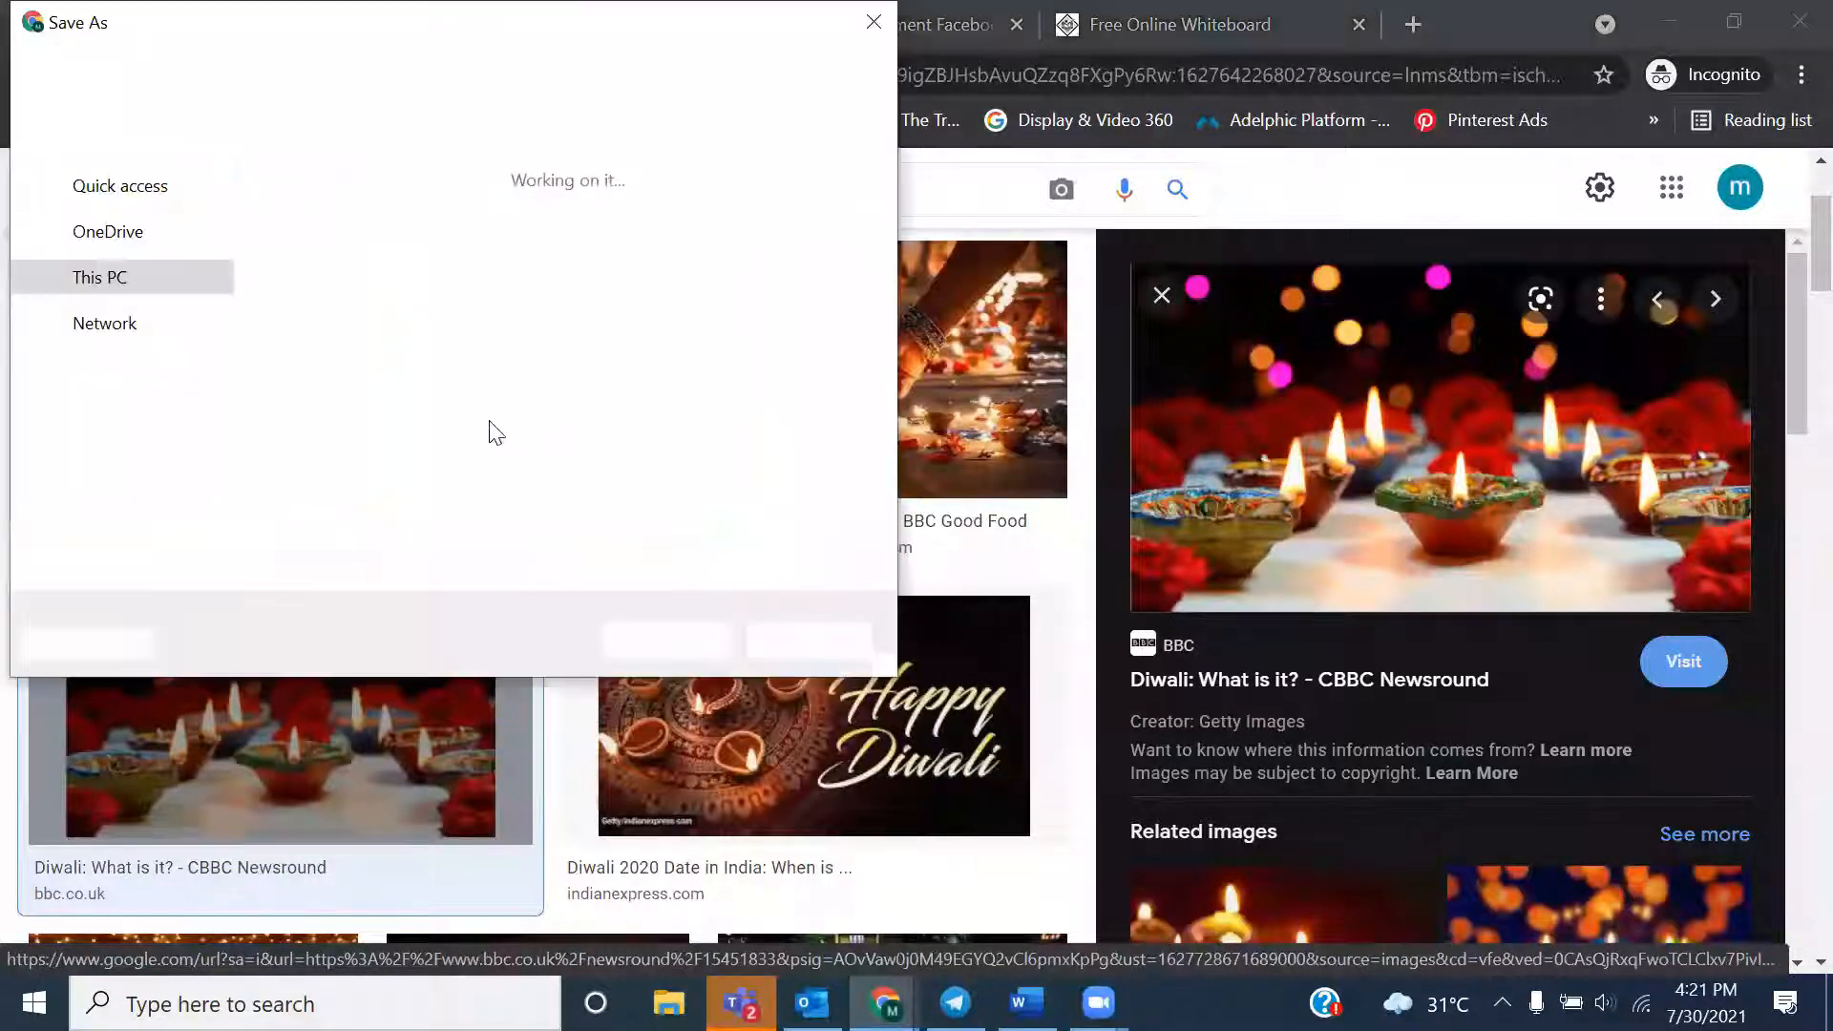
{"action": "left_click", "coordinate": [145, 251]}
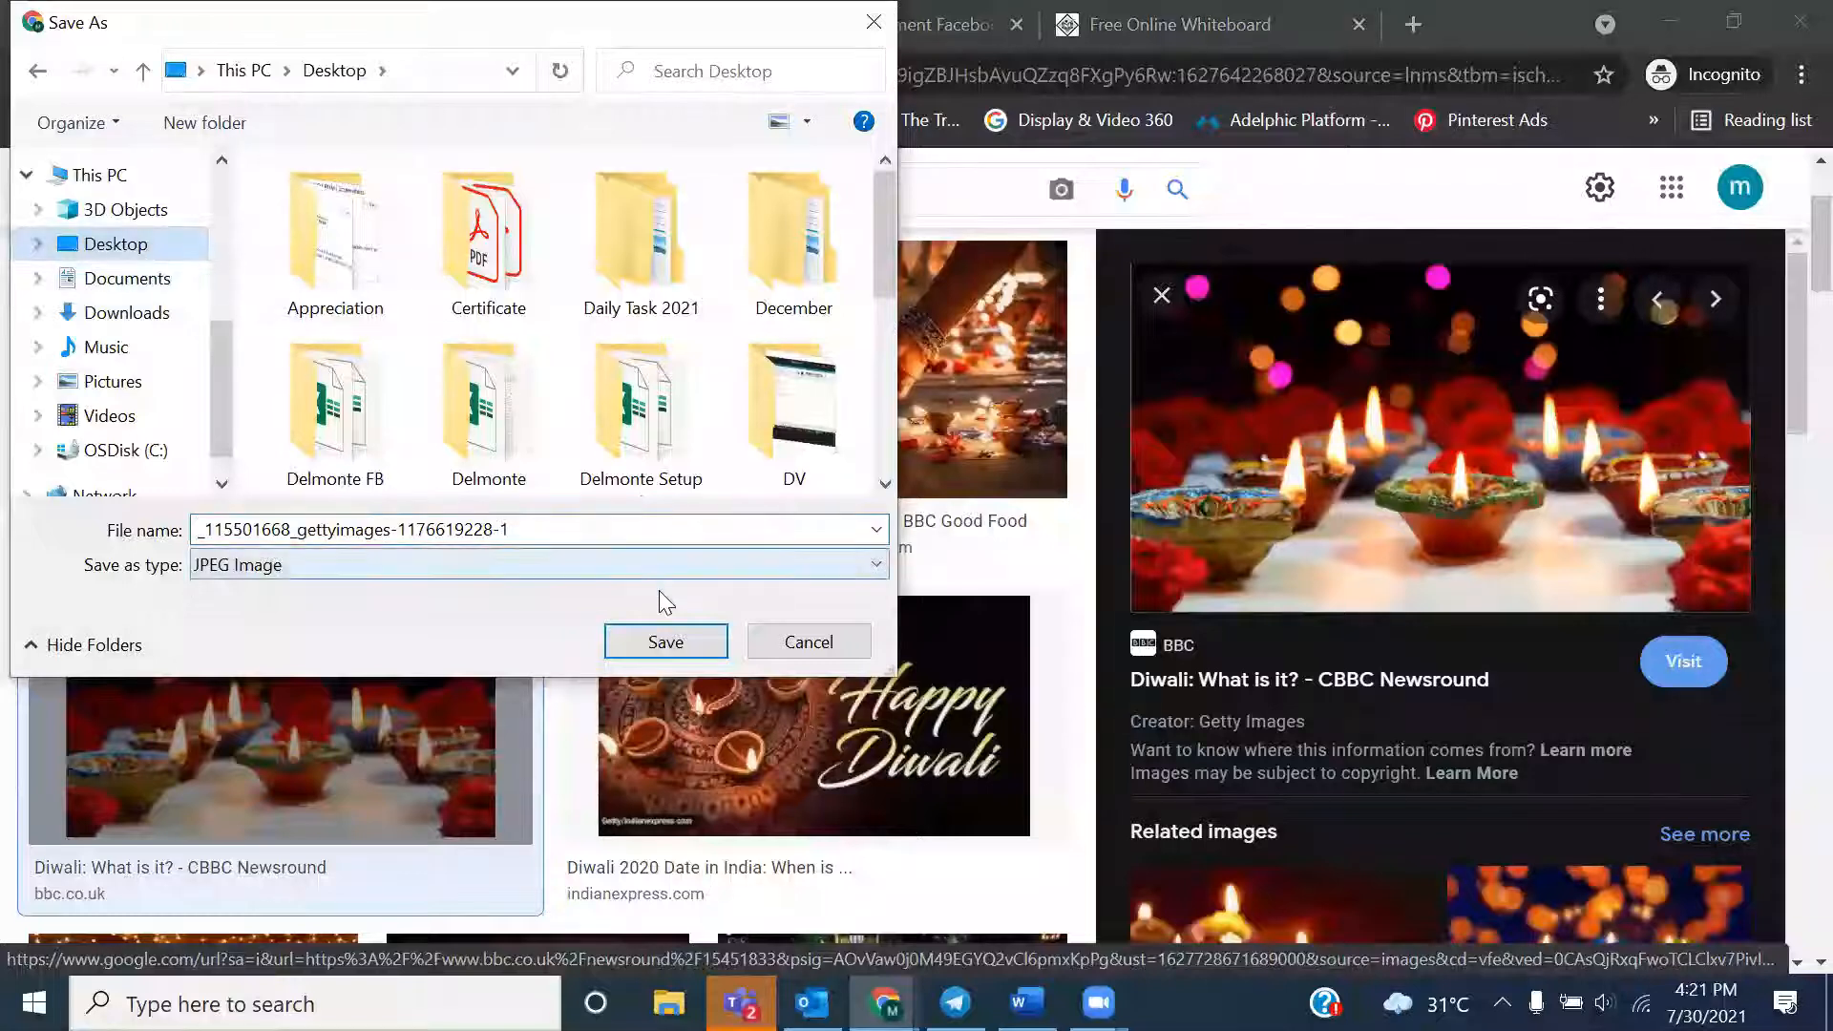
{"action": "left_click", "coordinate": [645, 642]}
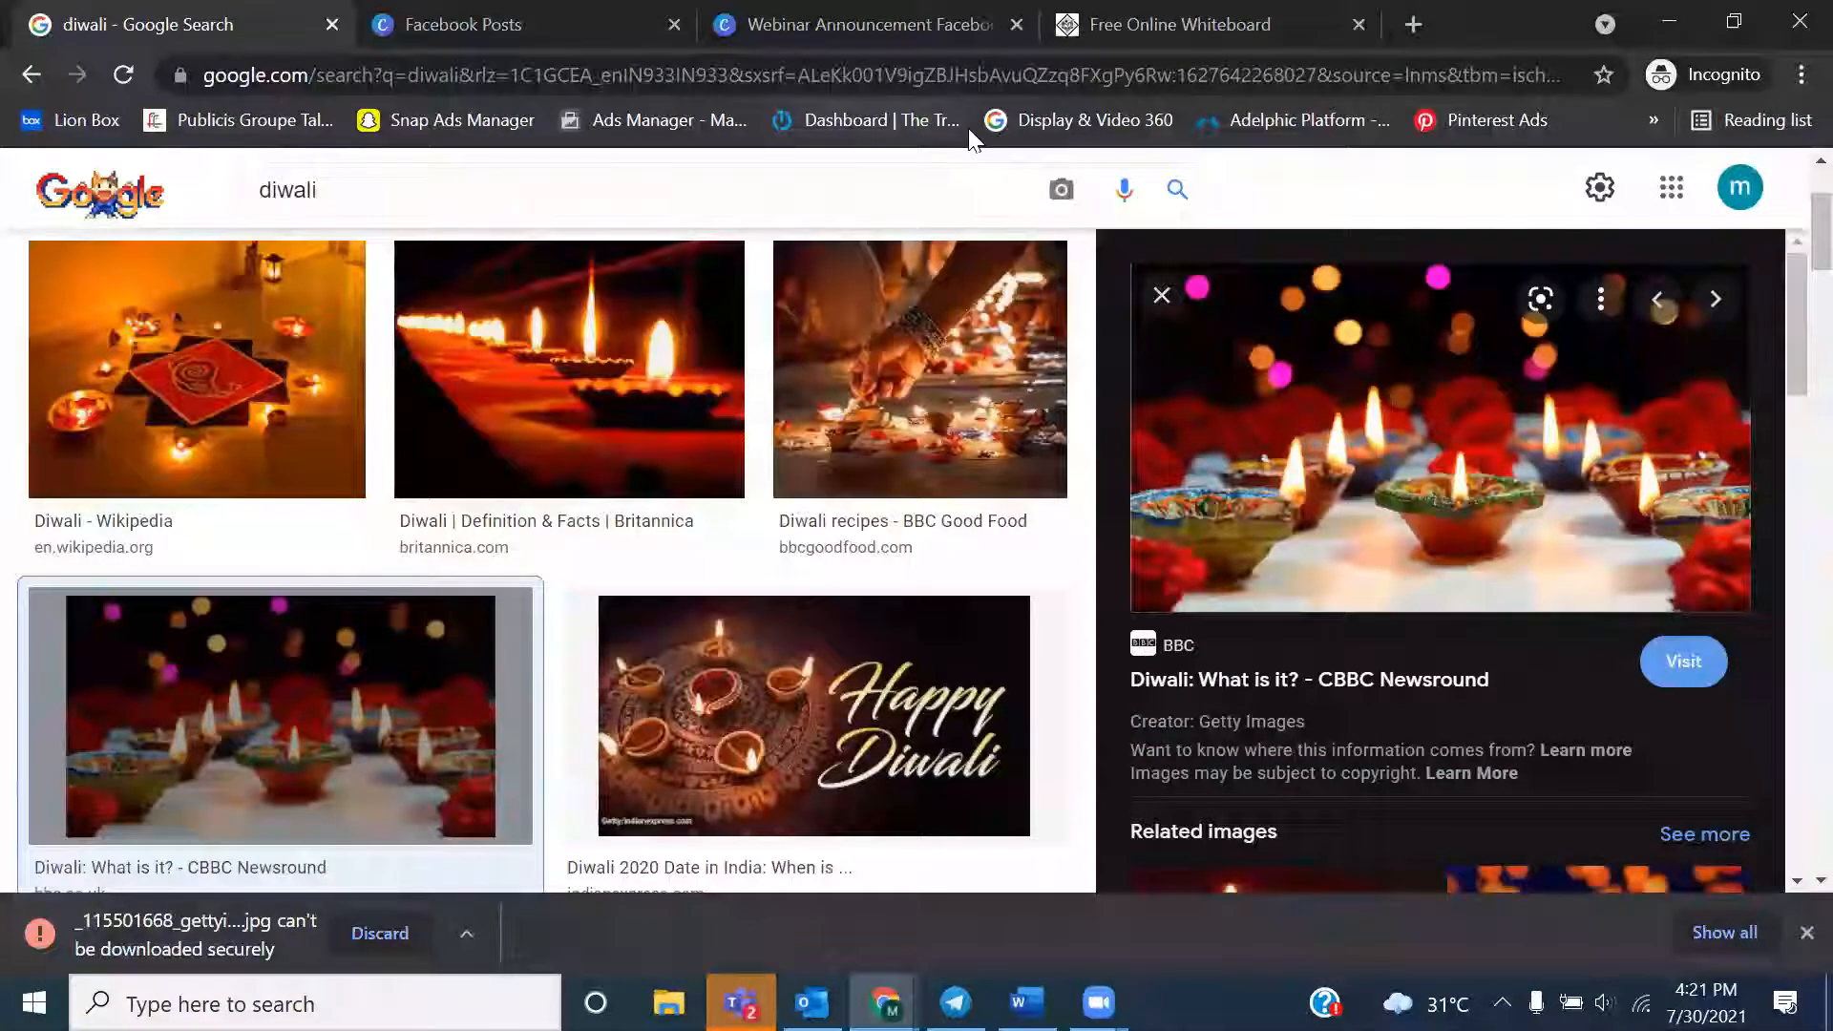
Separate the Google search tab into its own window and bring the Canva design window back to full size
{"action": "left_click", "coordinate": [1733, 20]}
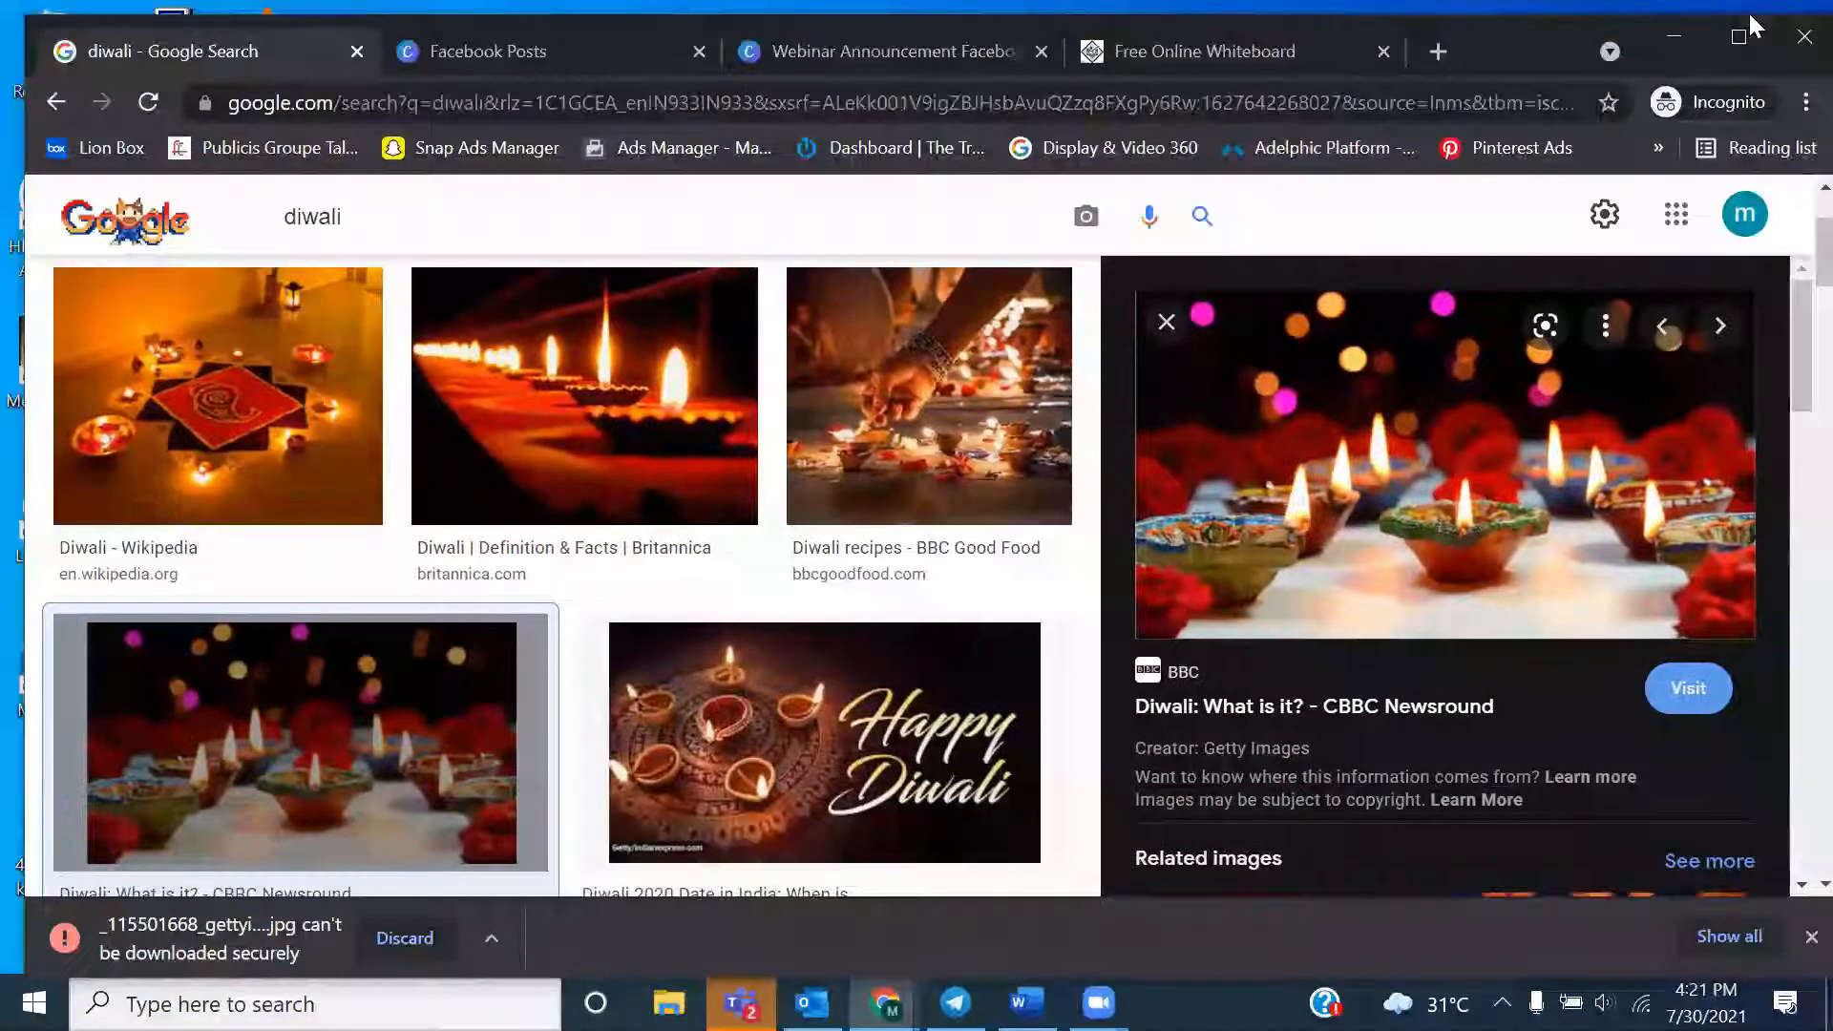
{"action": "mouse_move", "coordinate": [174, 57]}
{"action": "left_mouse_down"}
{"action": "mouse_move", "coordinate": [195, 145]}
{"action": "mouse_move", "coordinate": [205, 53]}
{"action": "left_mouse_up"}
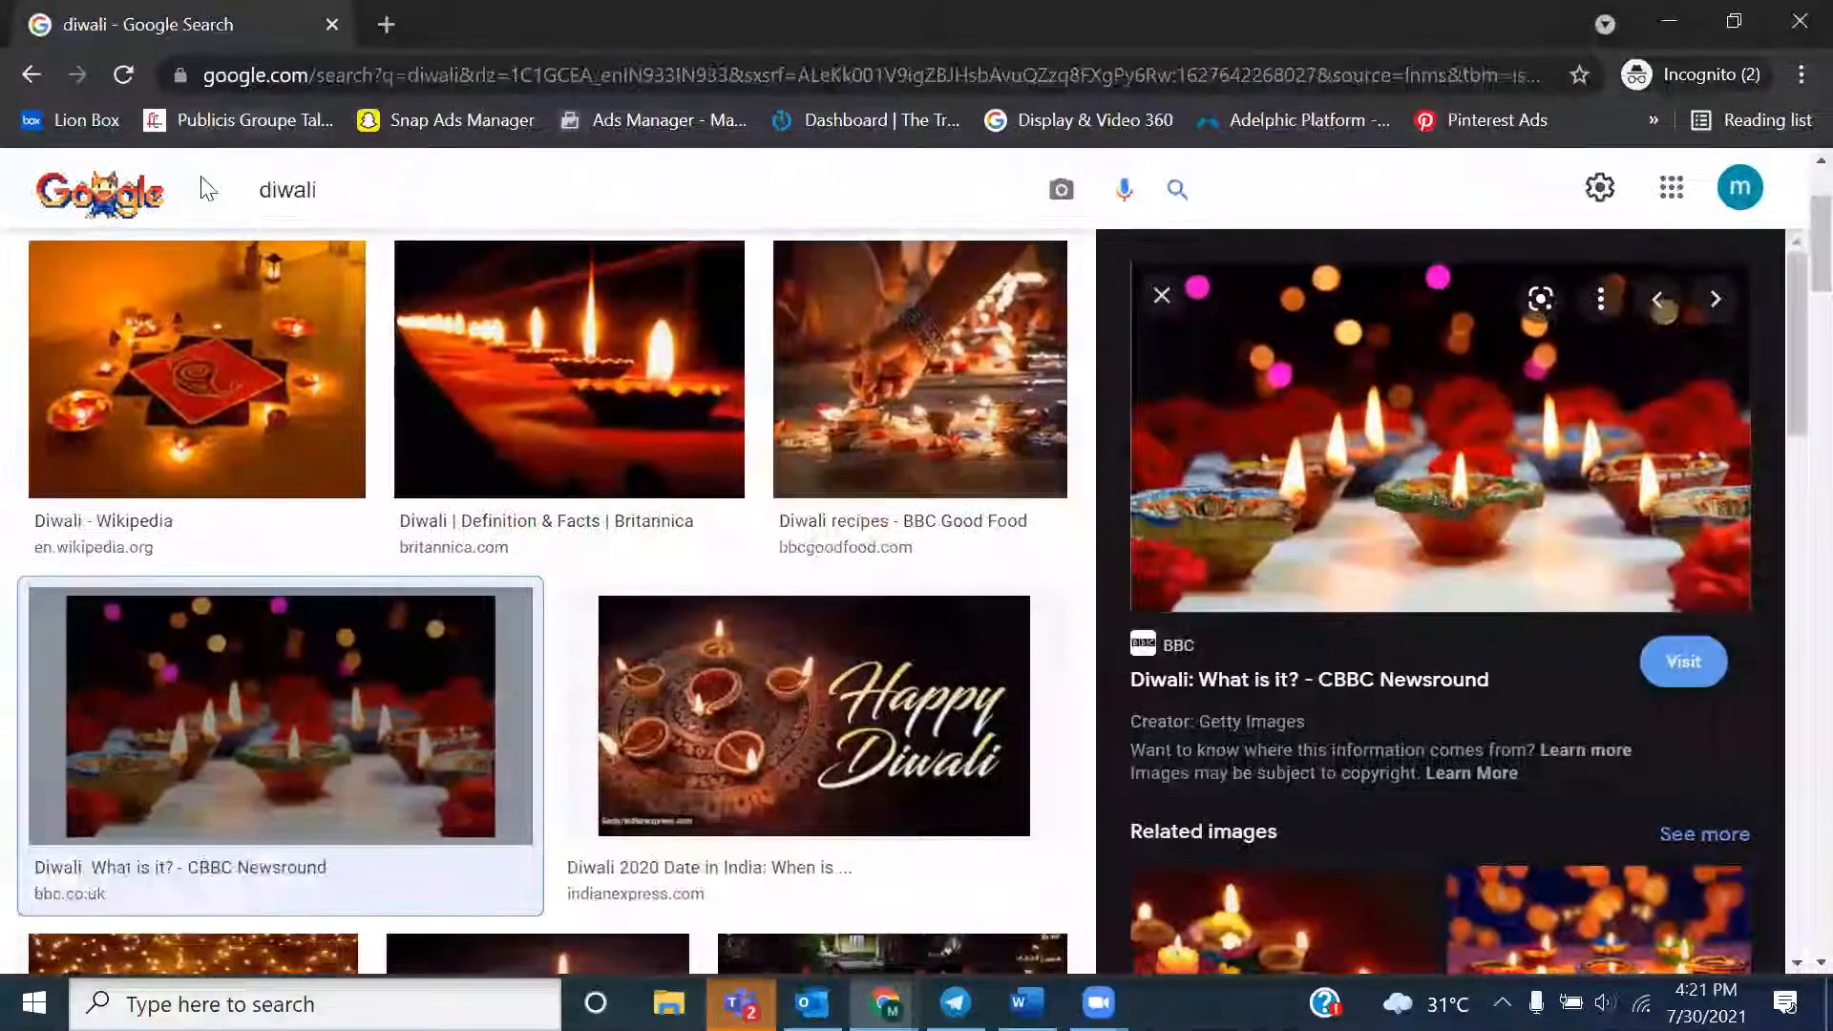
{"action": "left_click", "coordinate": [1733, 19]}
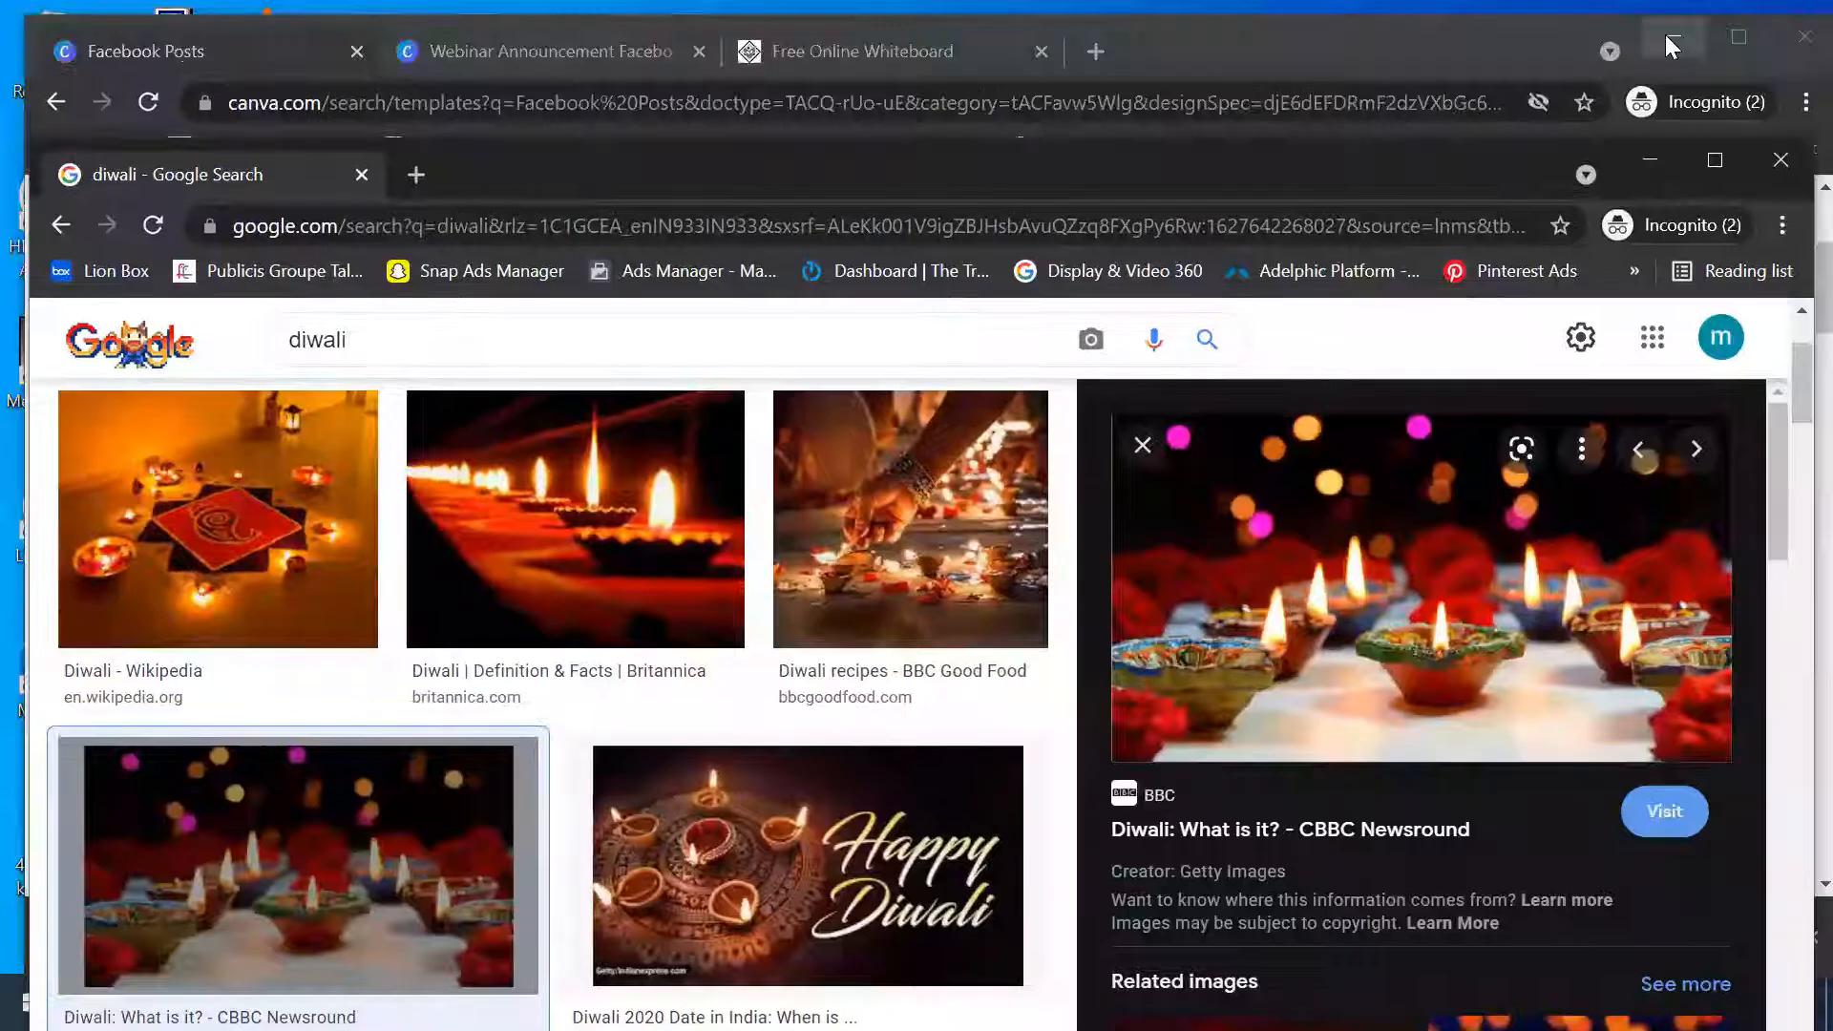
{"action": "left_click", "coordinate": [1606, 21]}
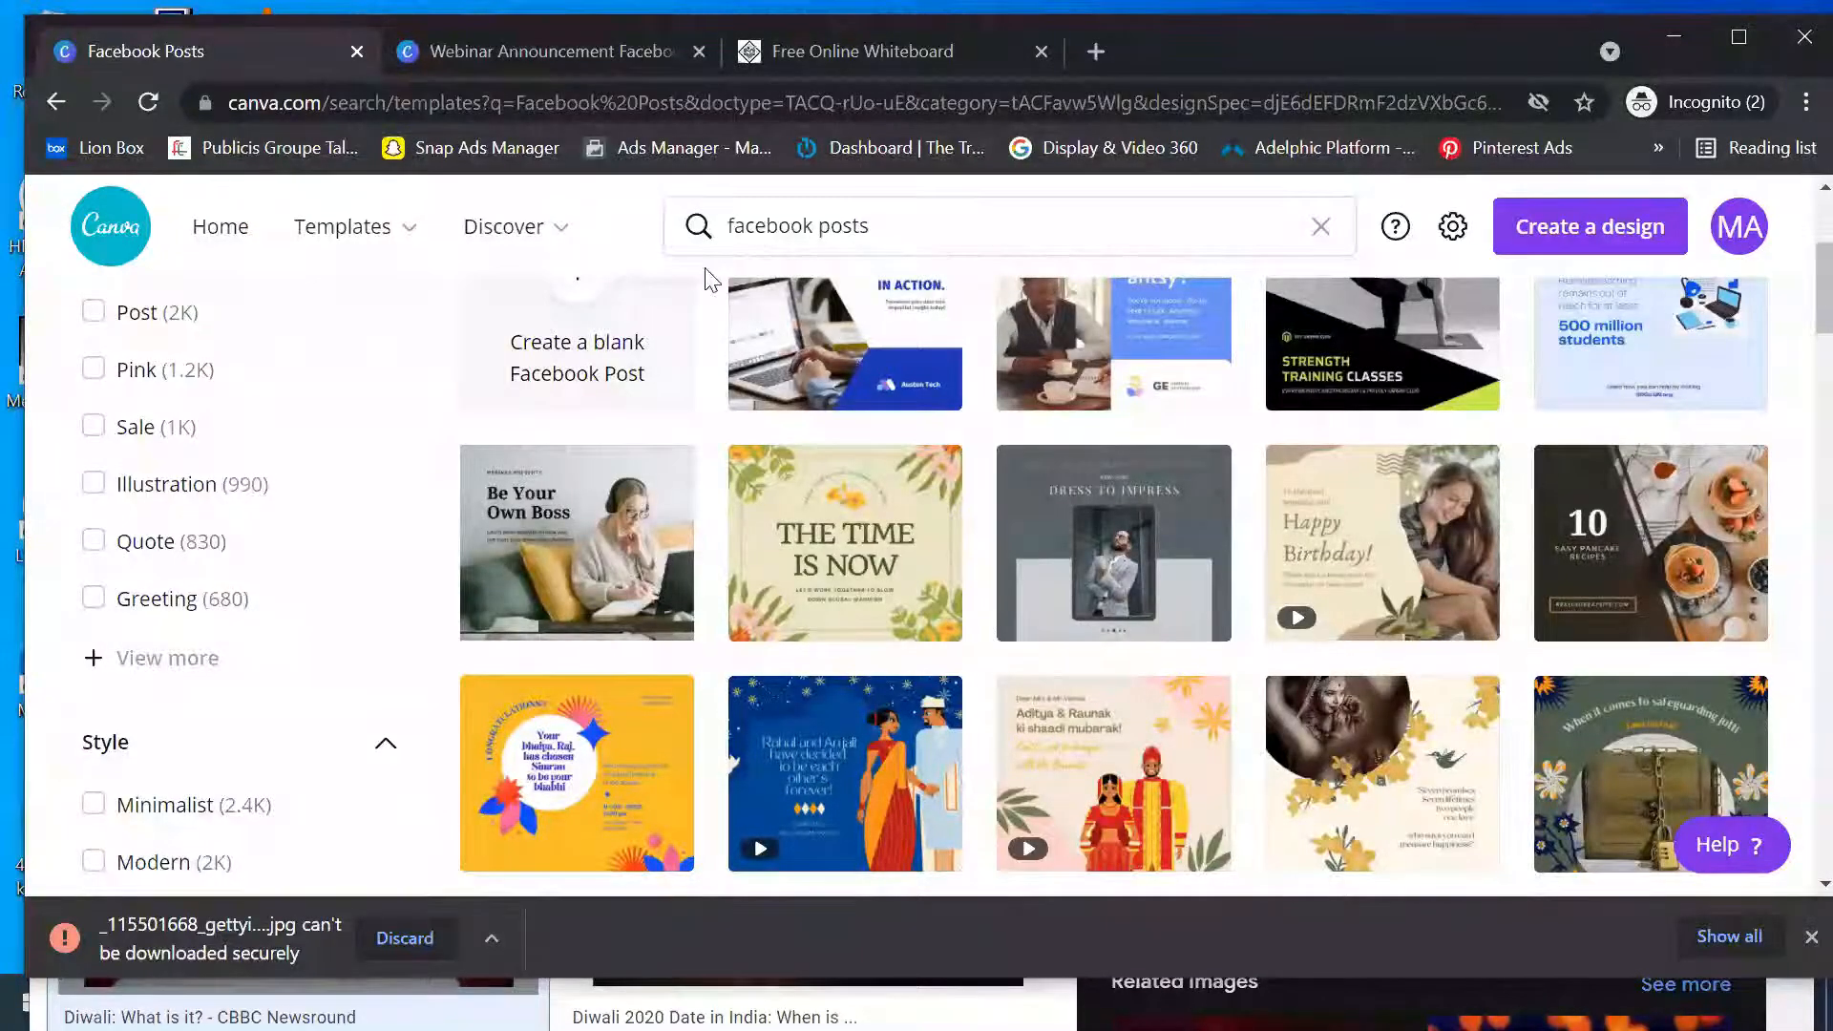
{"action": "left_click", "coordinate": [617, 260]}
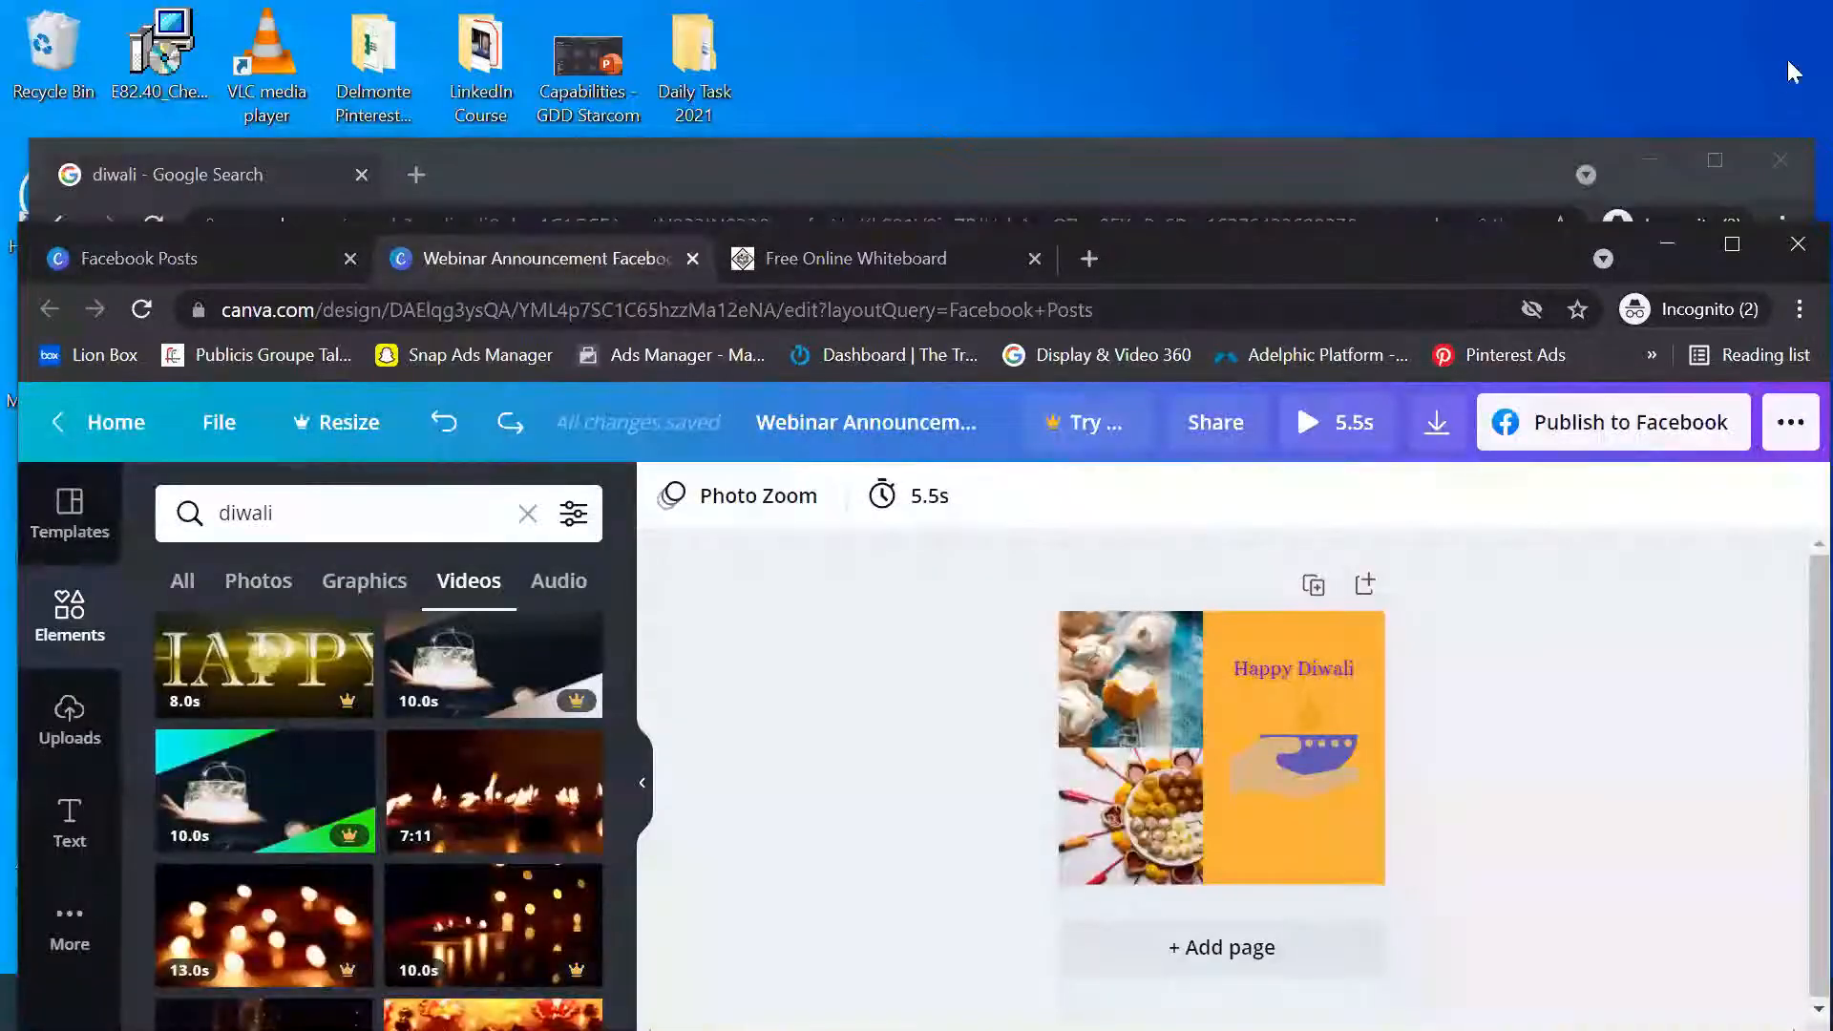
{"action": "left_click", "coordinate": [1734, 252]}
Open the uploads area, show the uploaded images and view the sources media can be uploaded from
{"action": "left_click", "coordinate": [67, 516]}
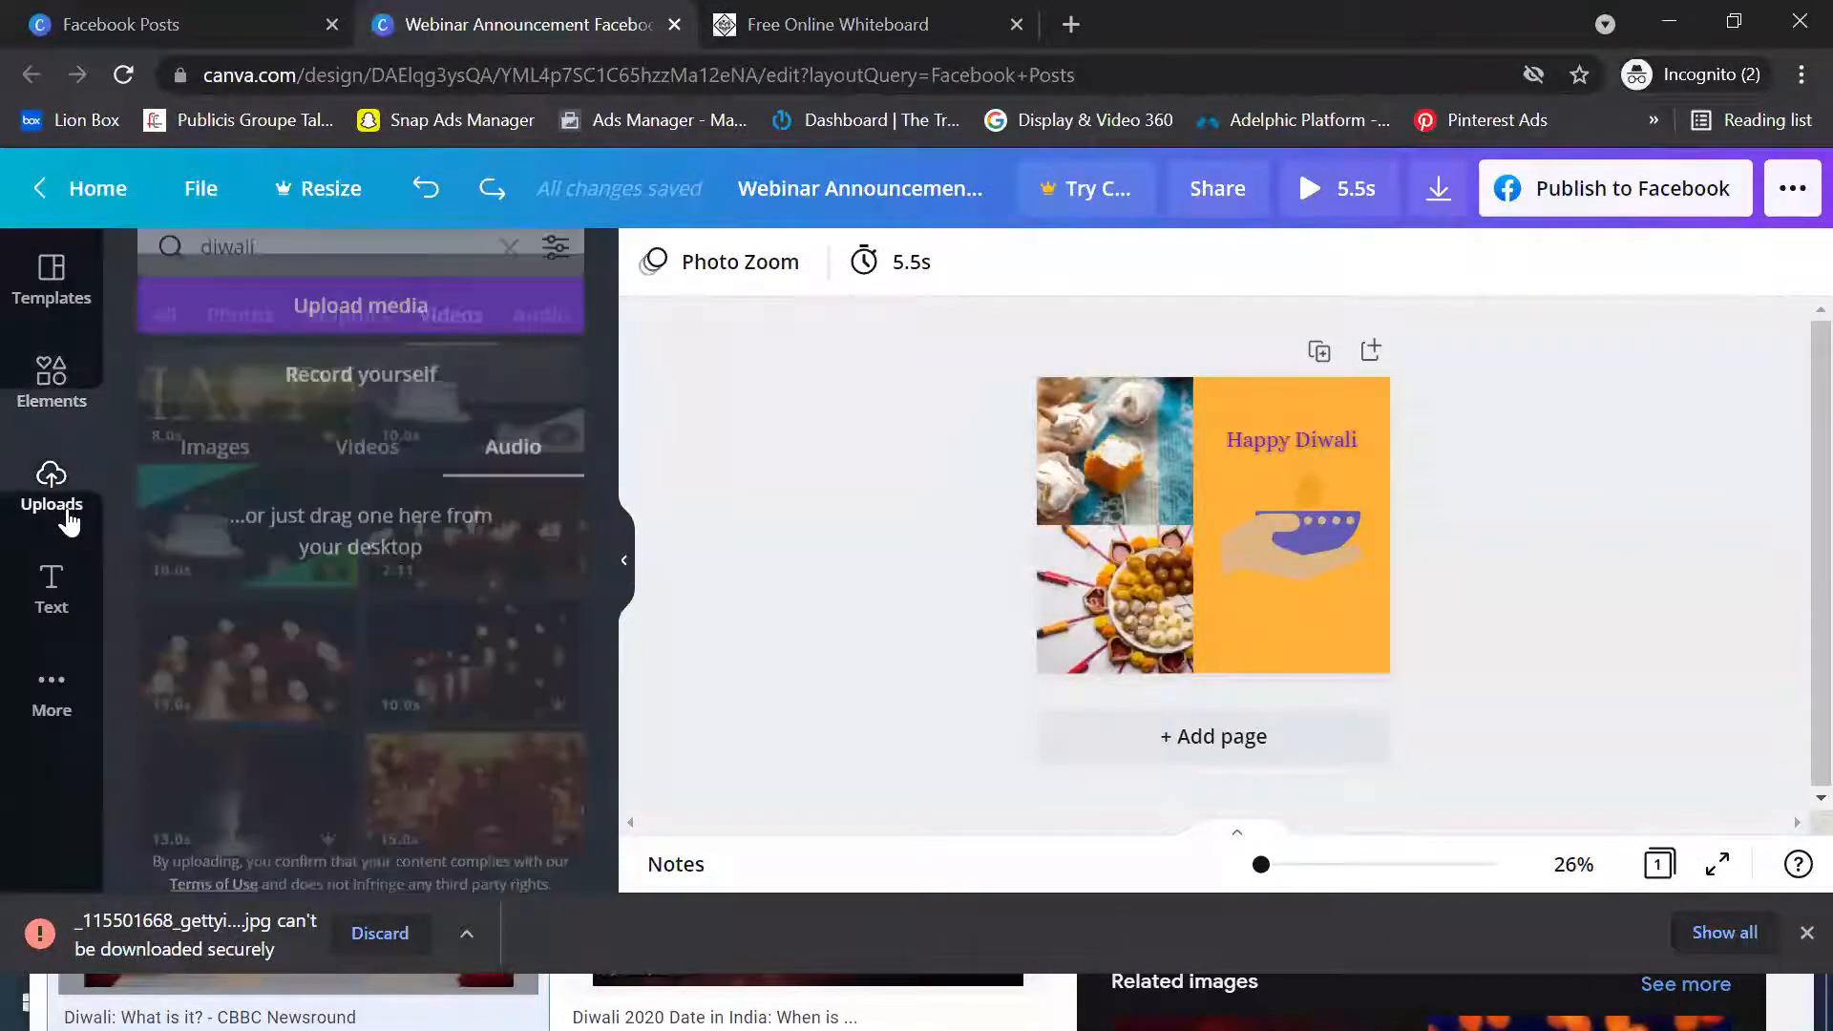
{"action": "left_click", "coordinate": [397, 287]}
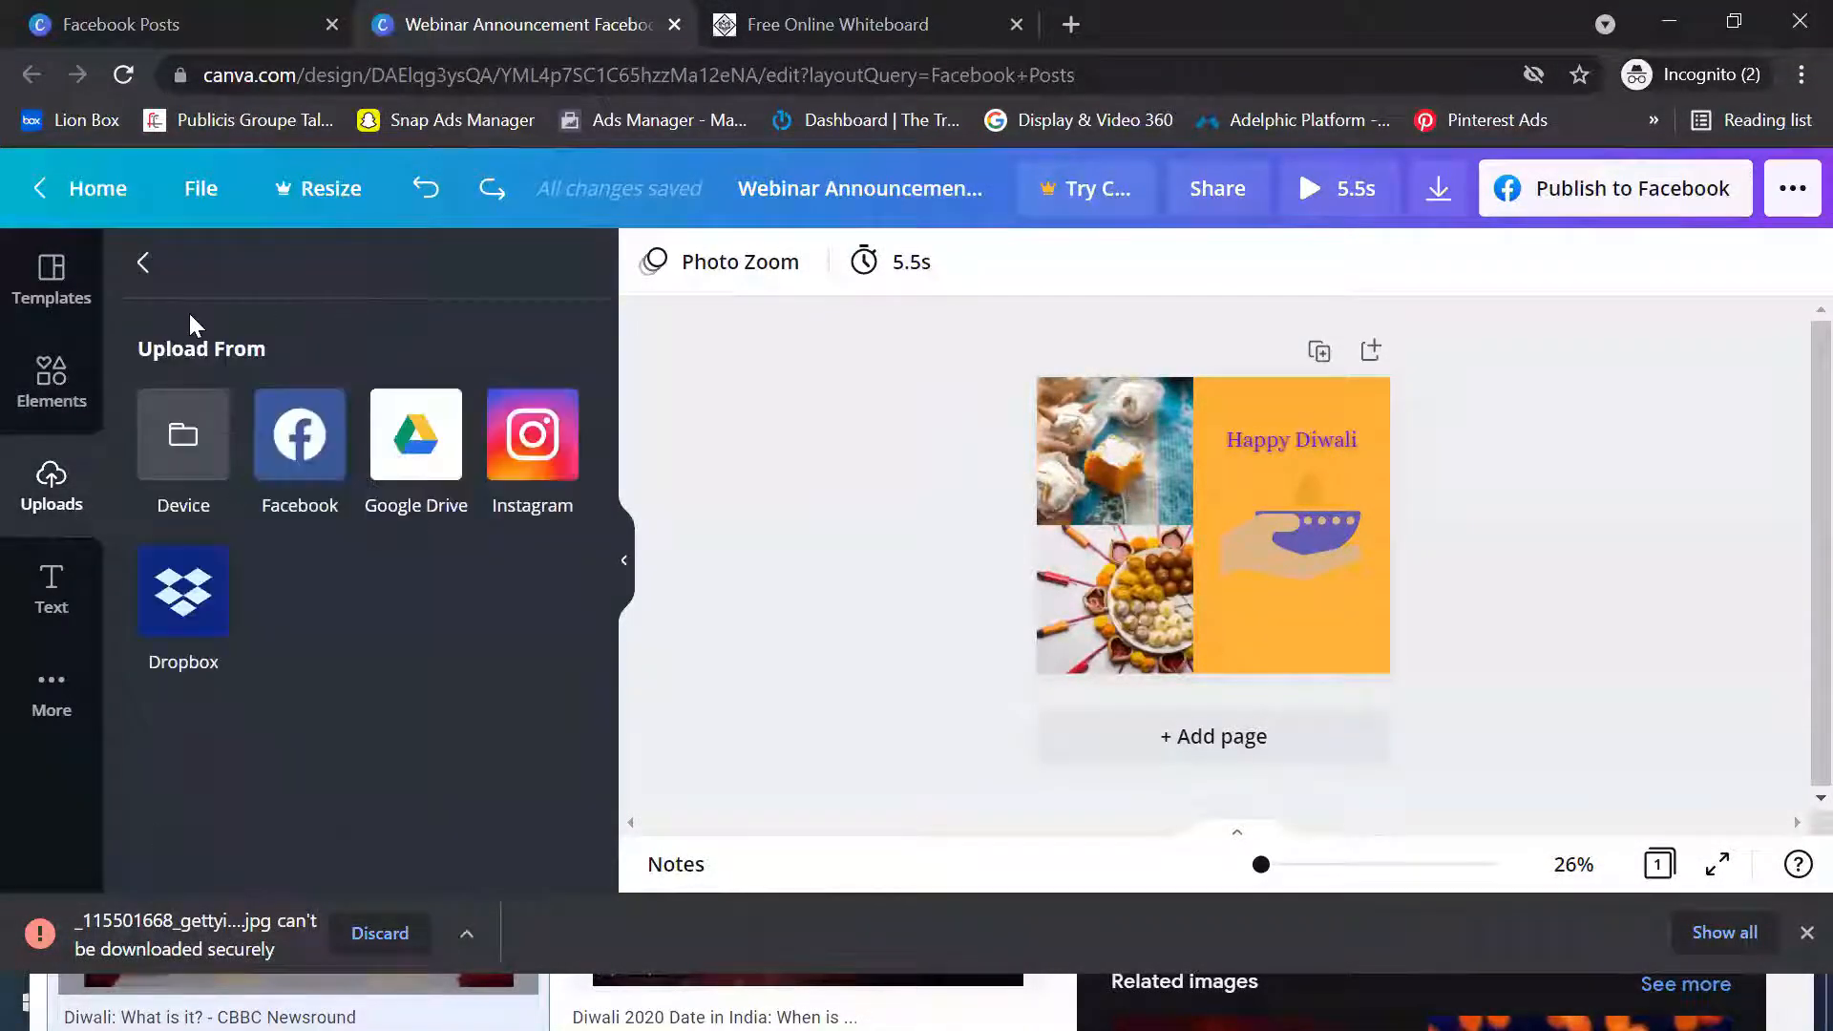
{"action": "left_click", "coordinate": [144, 268]}
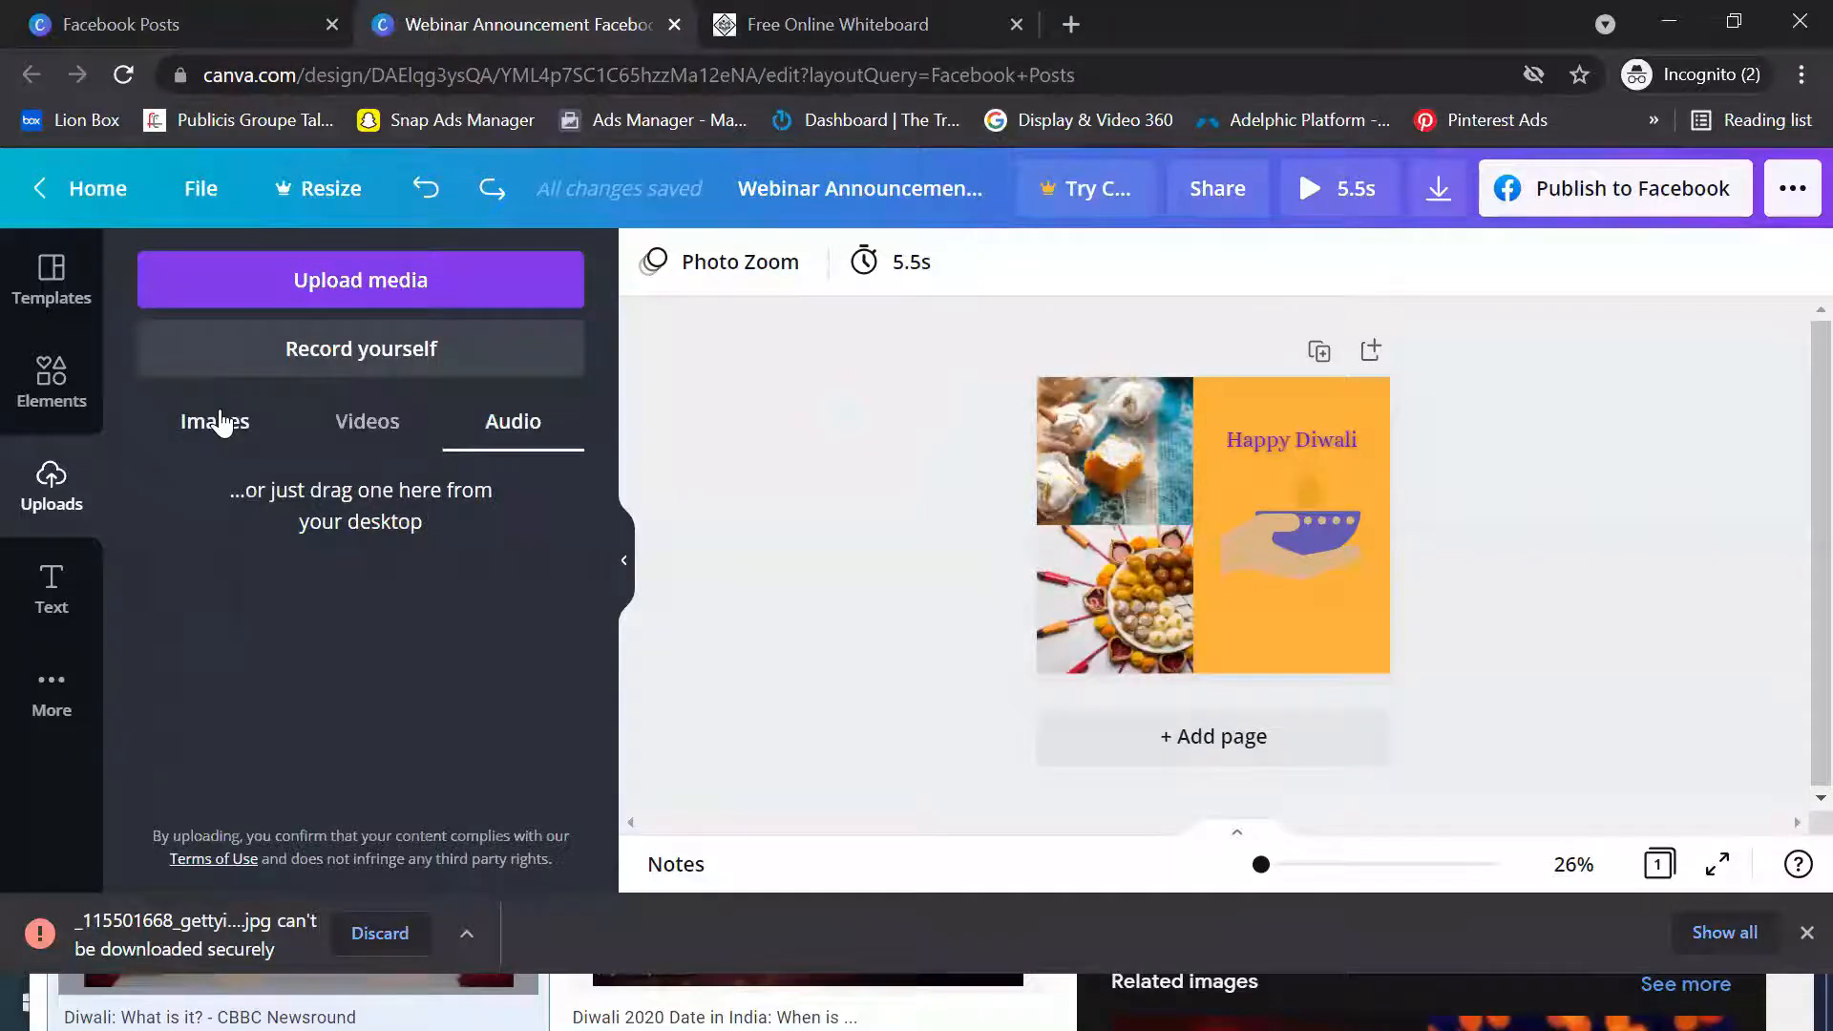
{"action": "left_click", "coordinate": [219, 421]}
{"action": "left_click", "coordinate": [395, 280]}
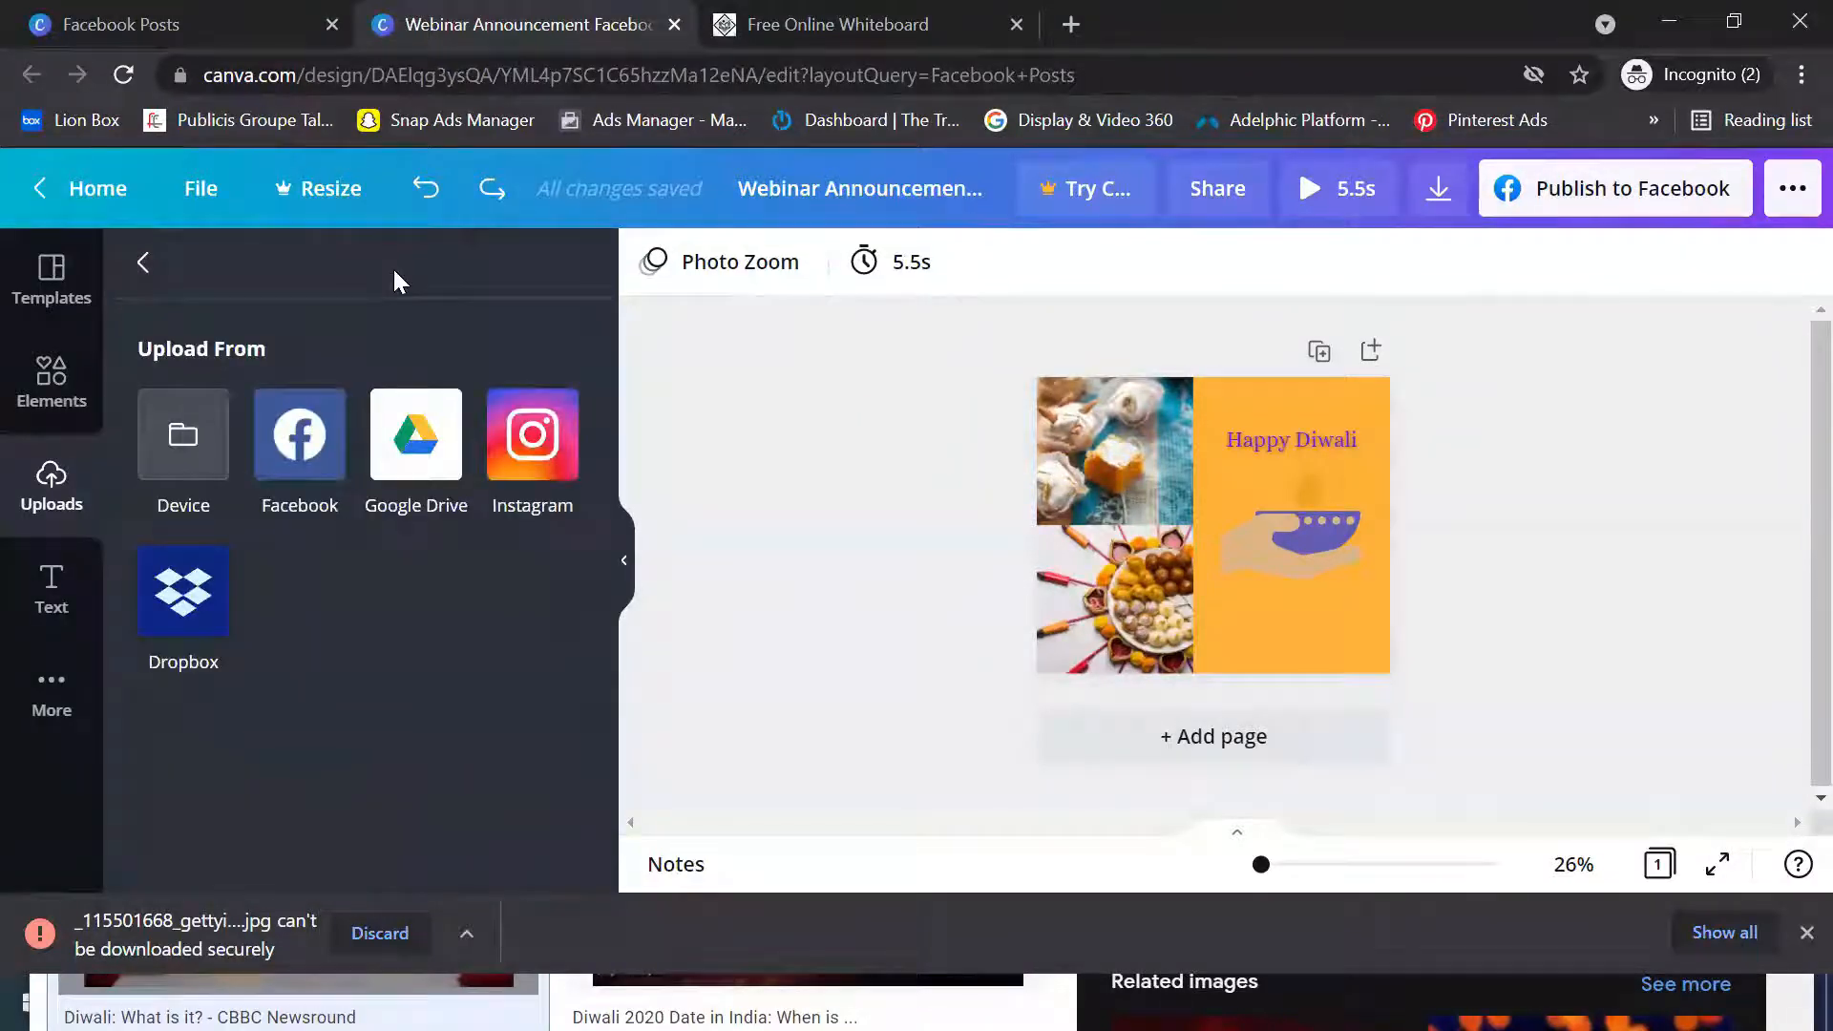
Look through the Desktop for the saved Diwali image to upload from the device, entering "image" as the file name
{"action": "left_click", "coordinate": [183, 465]}
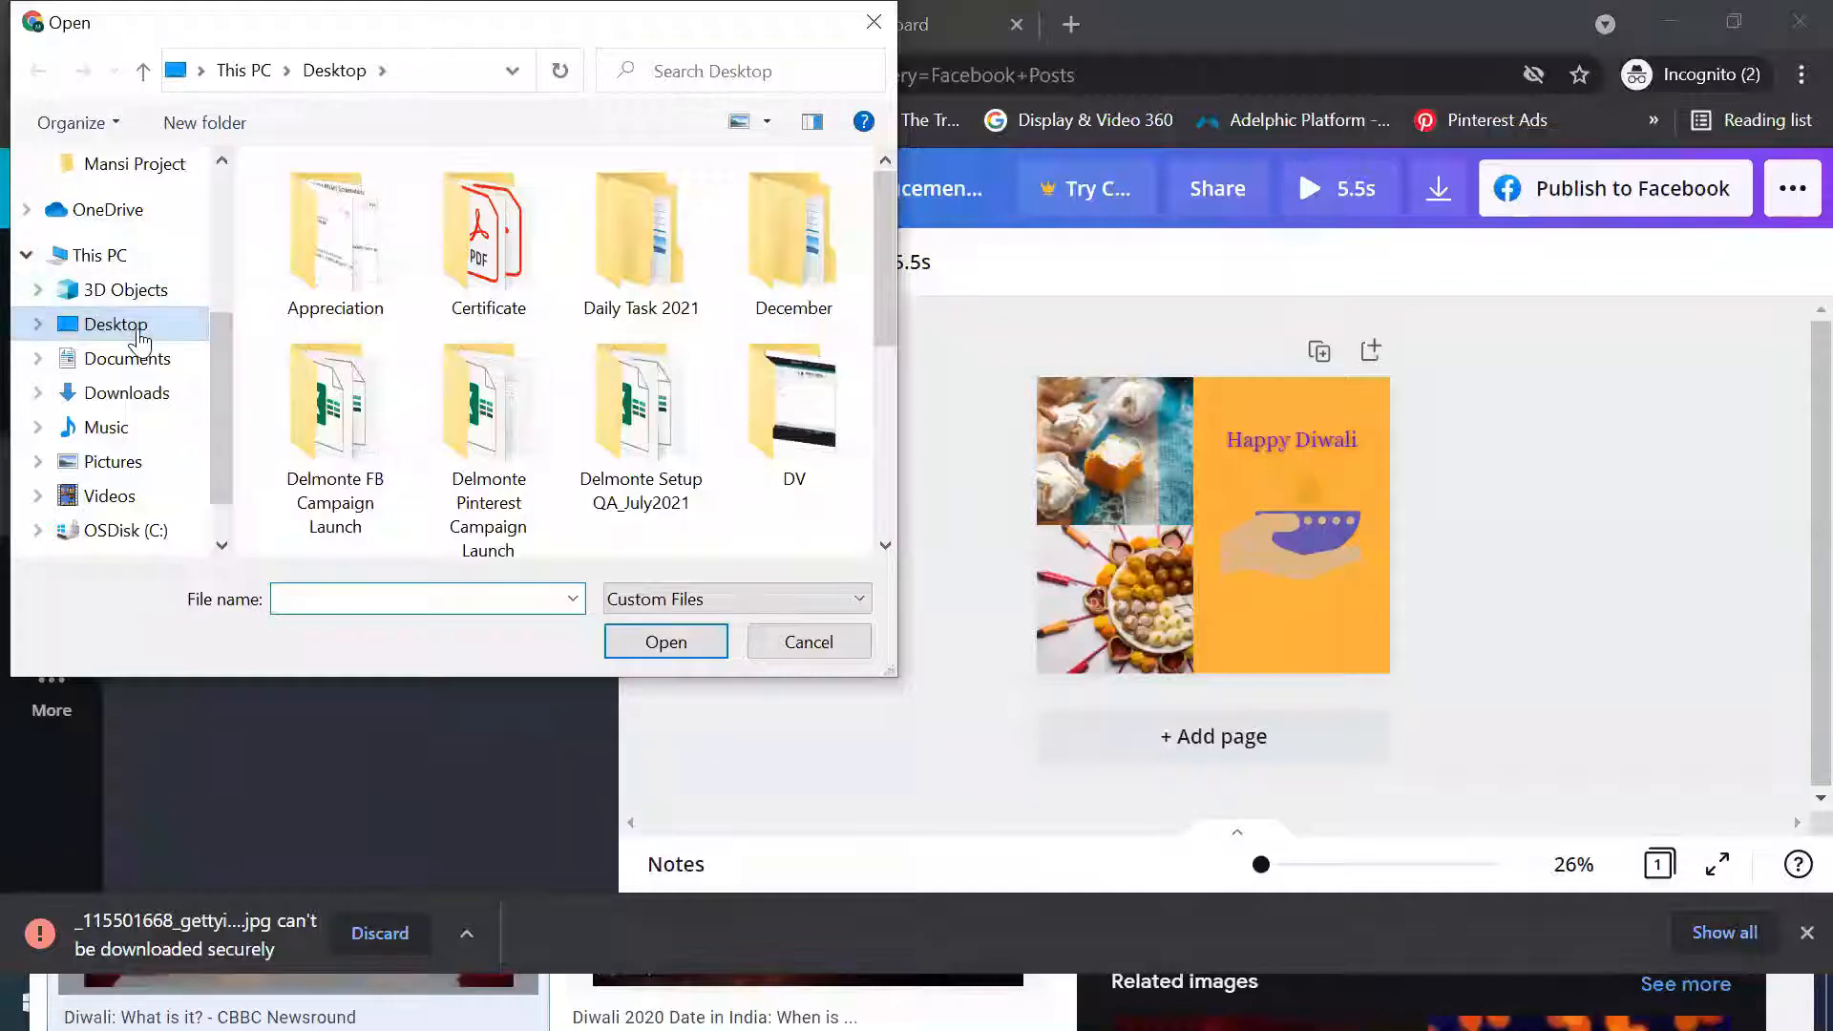
{"action": "scroll", "coordinate": [876, 313], "scroll_direction": "down", "scroll_amount": 1}
{"action": "left_click_drag", "start_coordinate": [919, 420], "coordinate": [907, 556]}
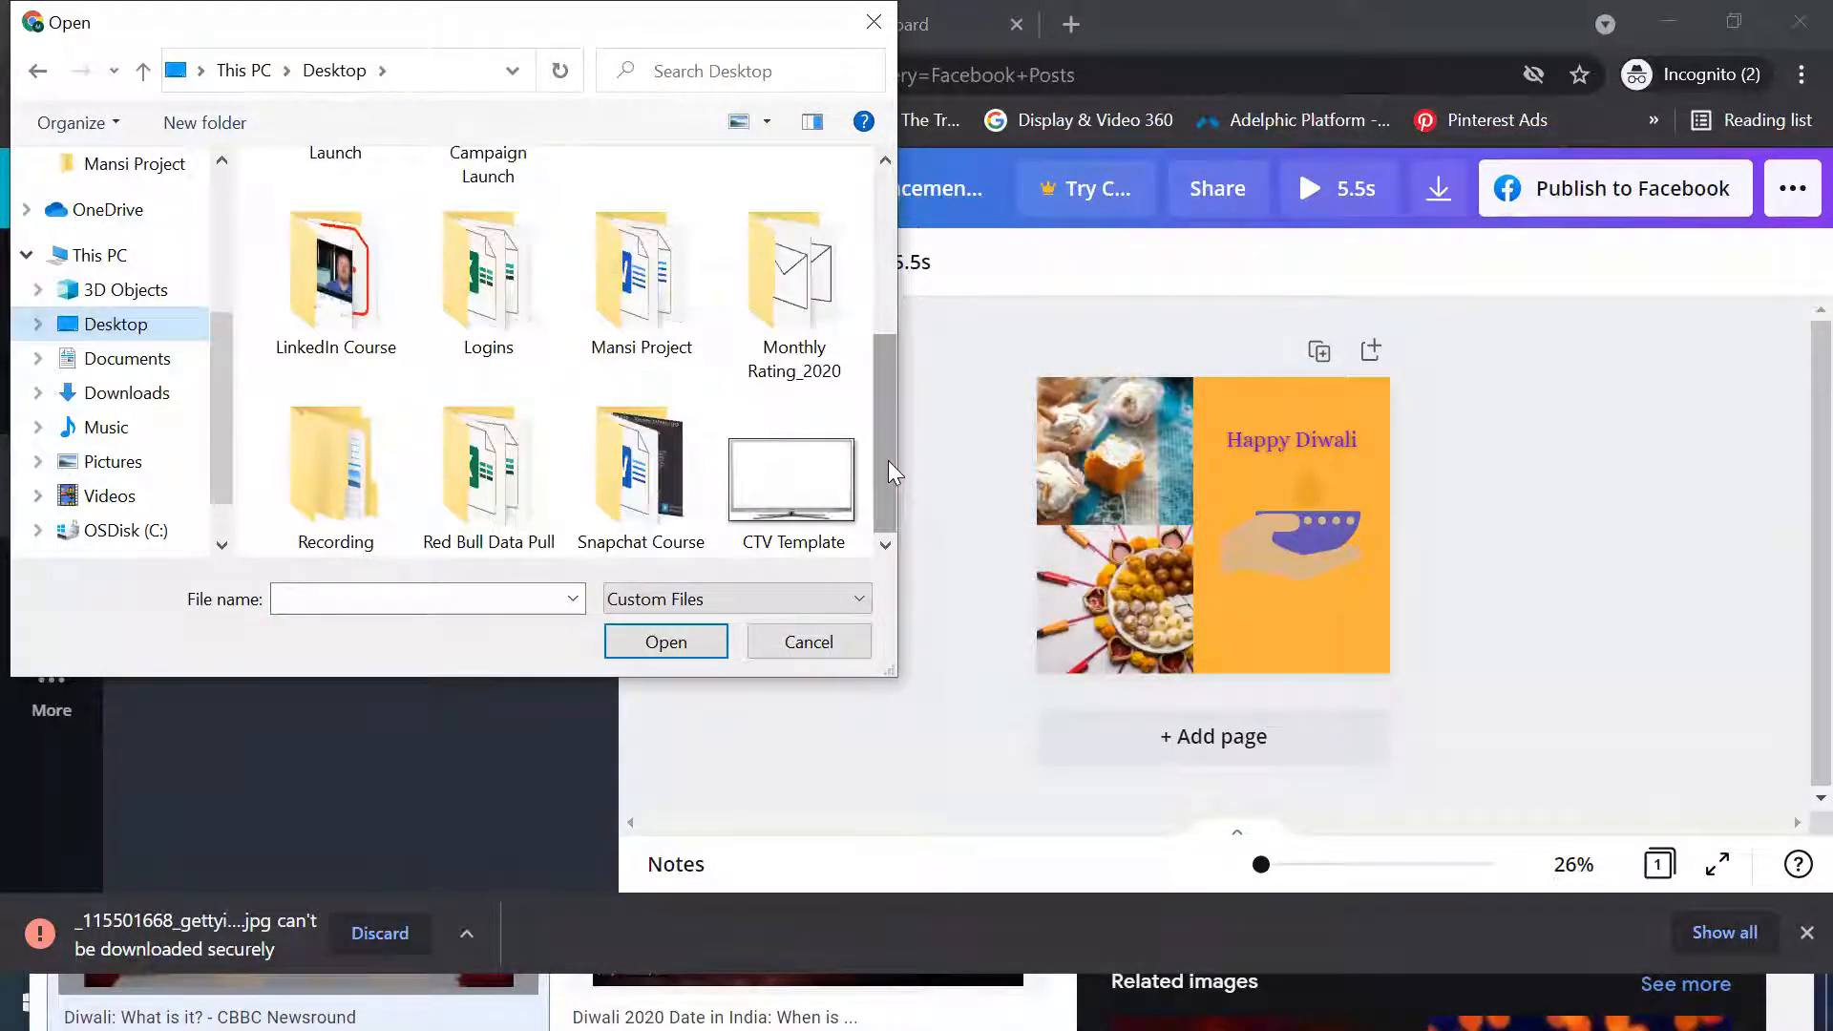
{"action": "left_click_drag", "start_coordinate": [890, 466], "coordinate": [876, 542]}
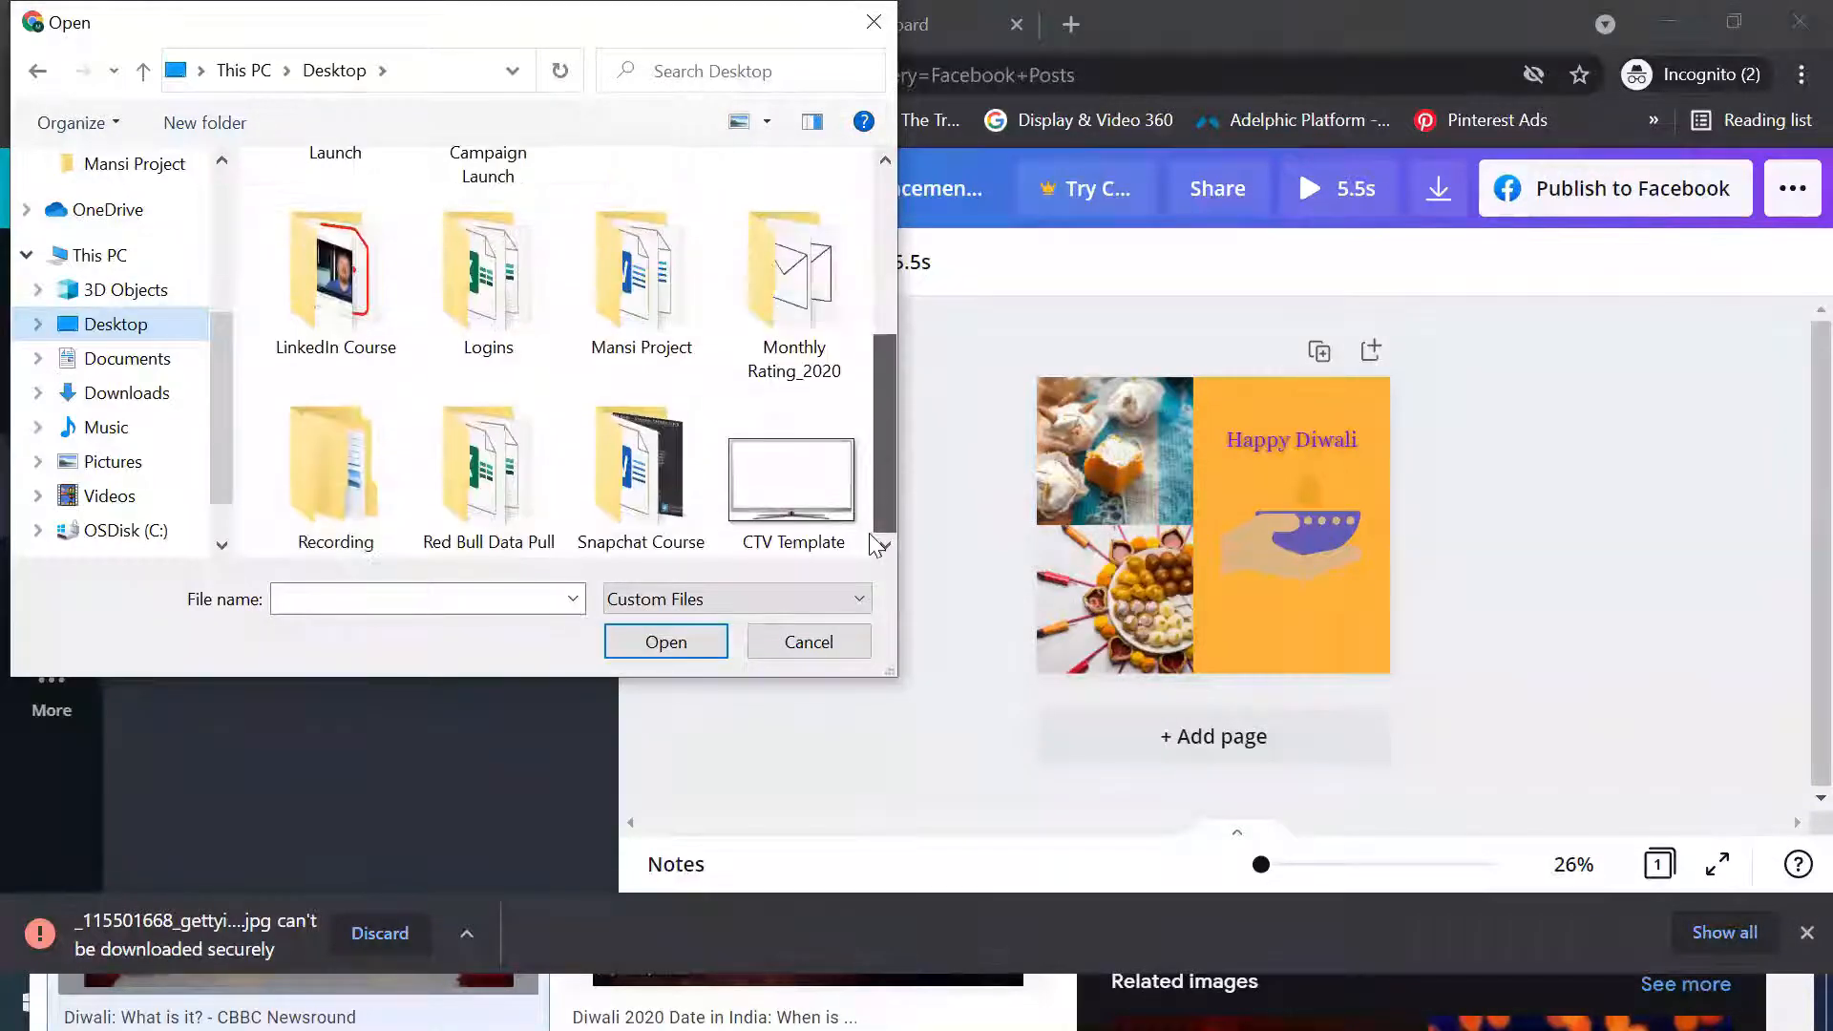
{"action": "left_click", "coordinate": [373, 606]}
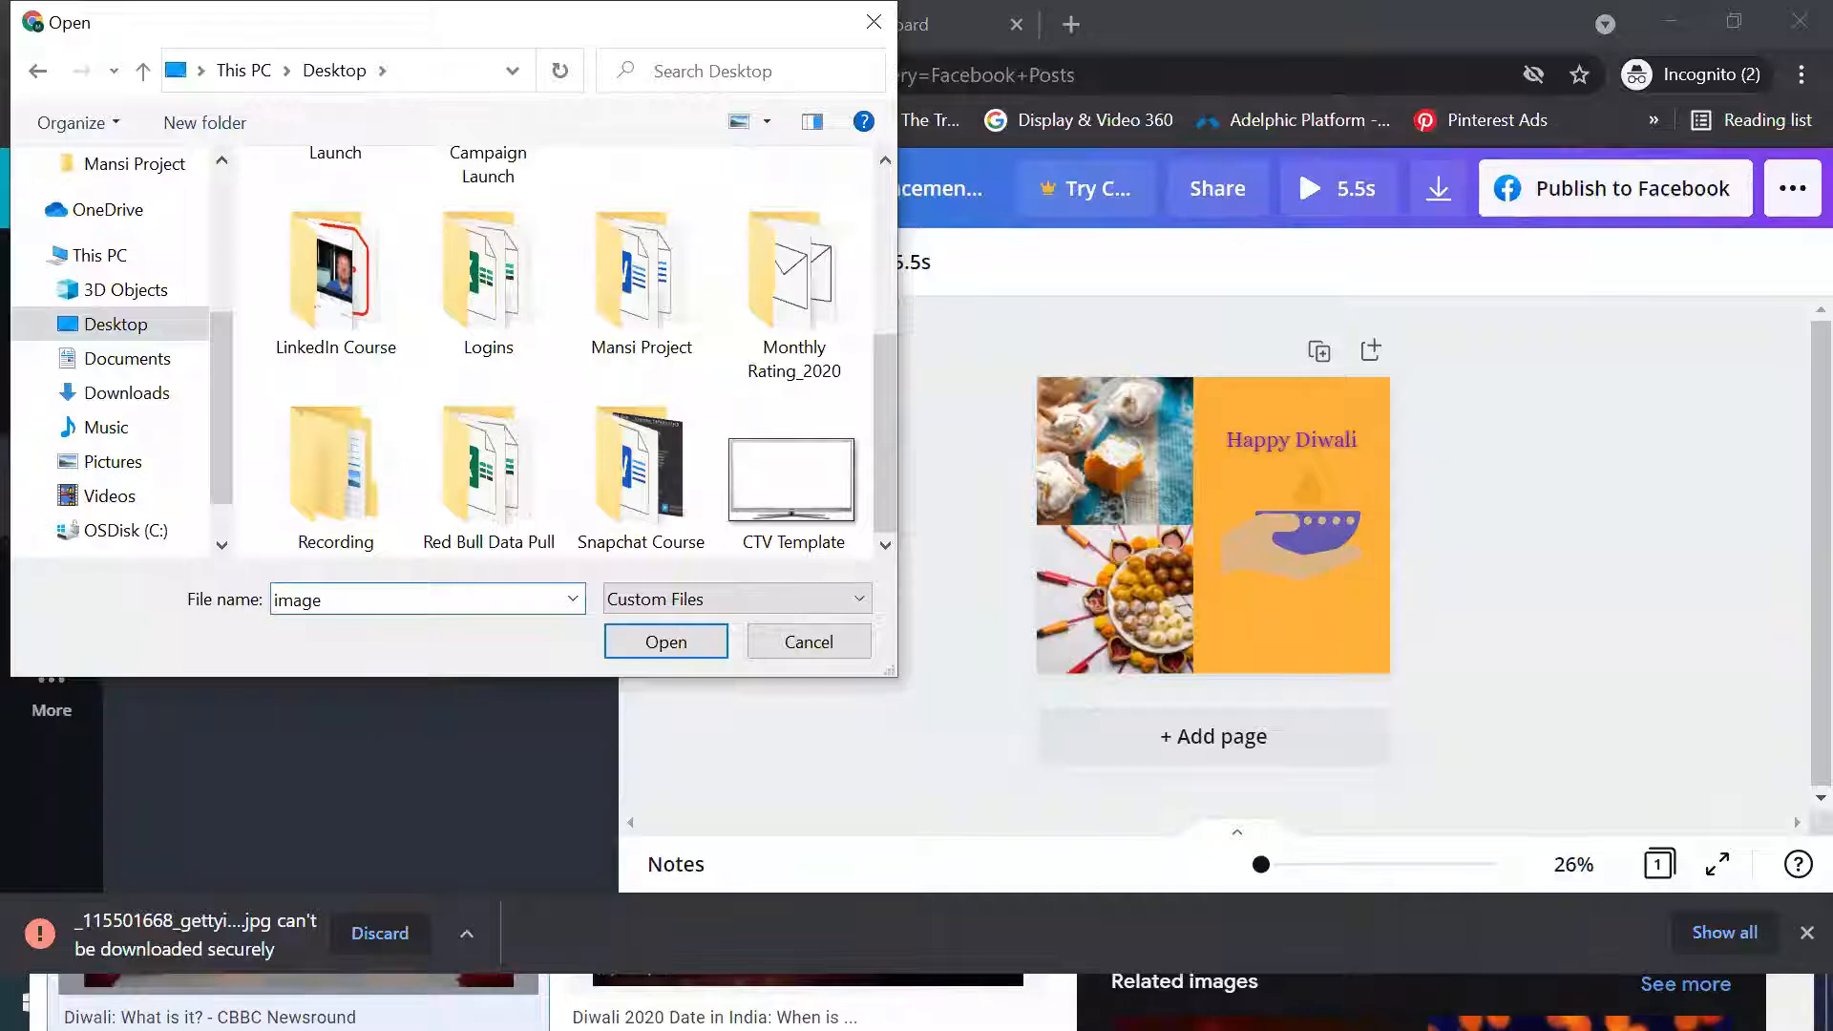
{"action": "left_click", "coordinate": [149, 327]}
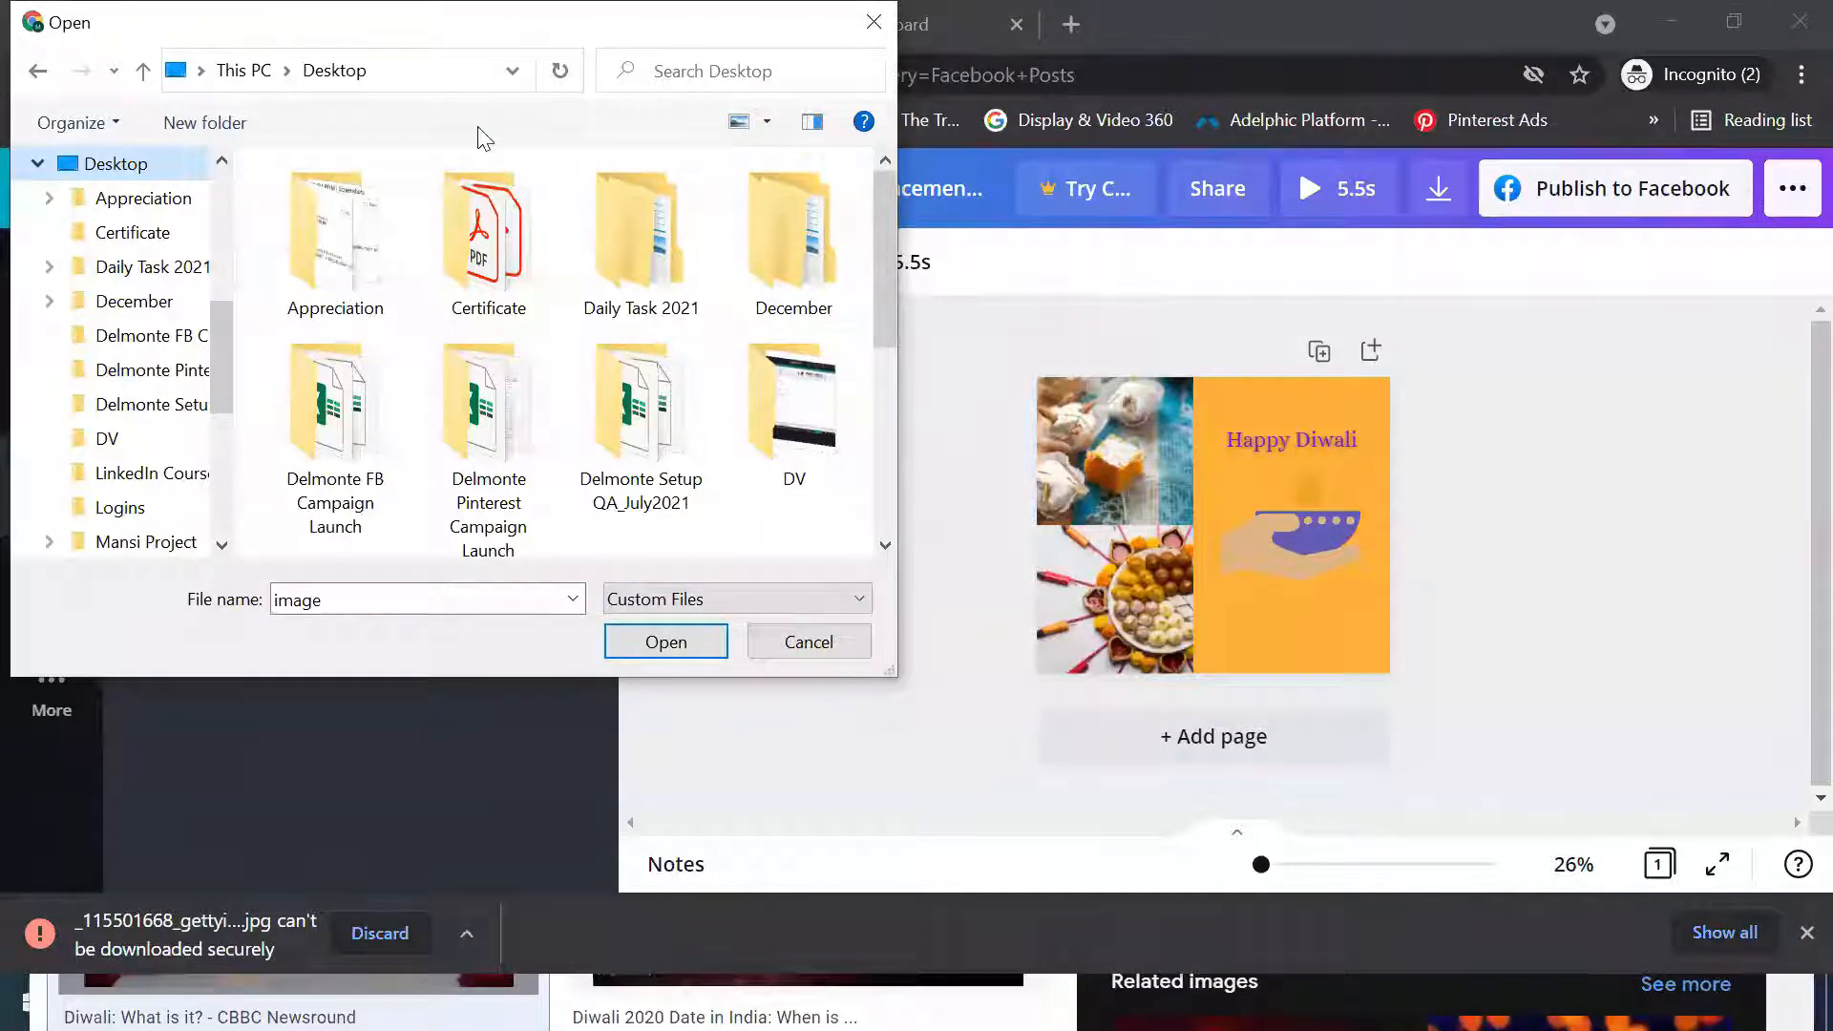
{"action": "left_click_drag", "start_coordinate": [269, 21], "coordinate": [341, 208]}
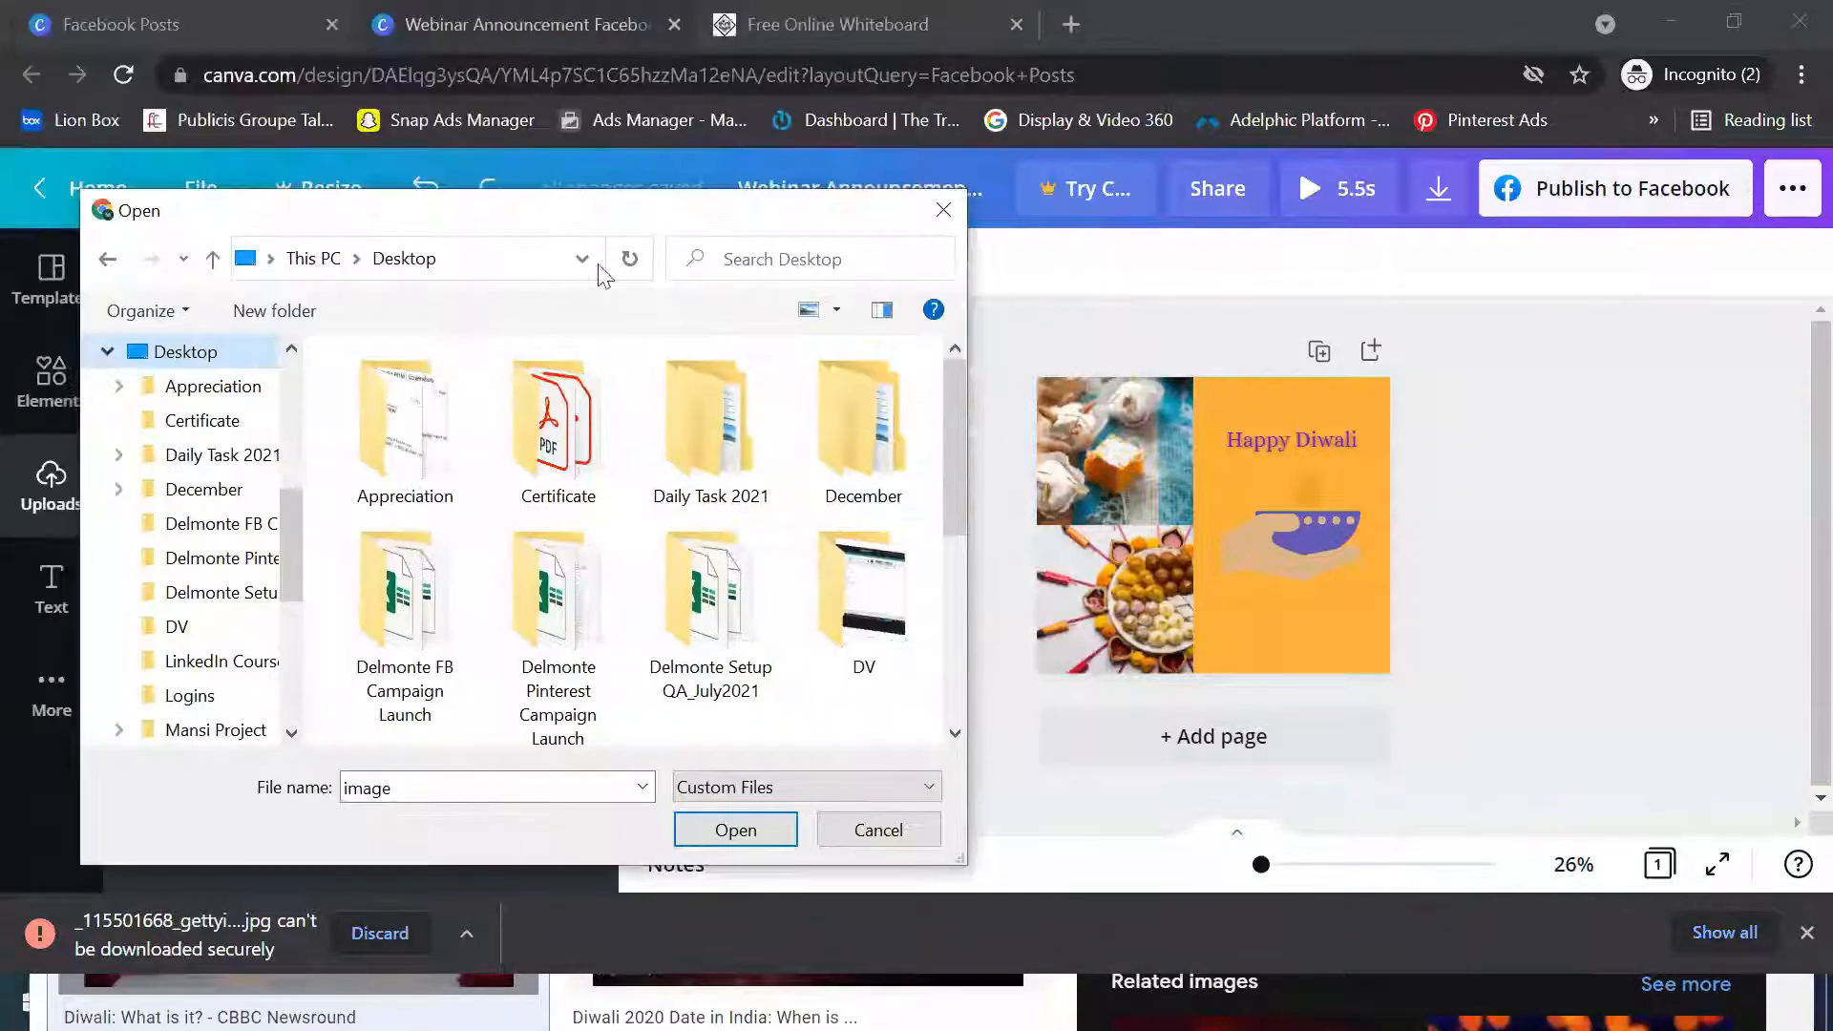
{"action": "left_click", "coordinate": [937, 199]}
Discard the blocked image download and check the Desktop once more through the device upload dialog
{"action": "left_click", "coordinate": [377, 932]}
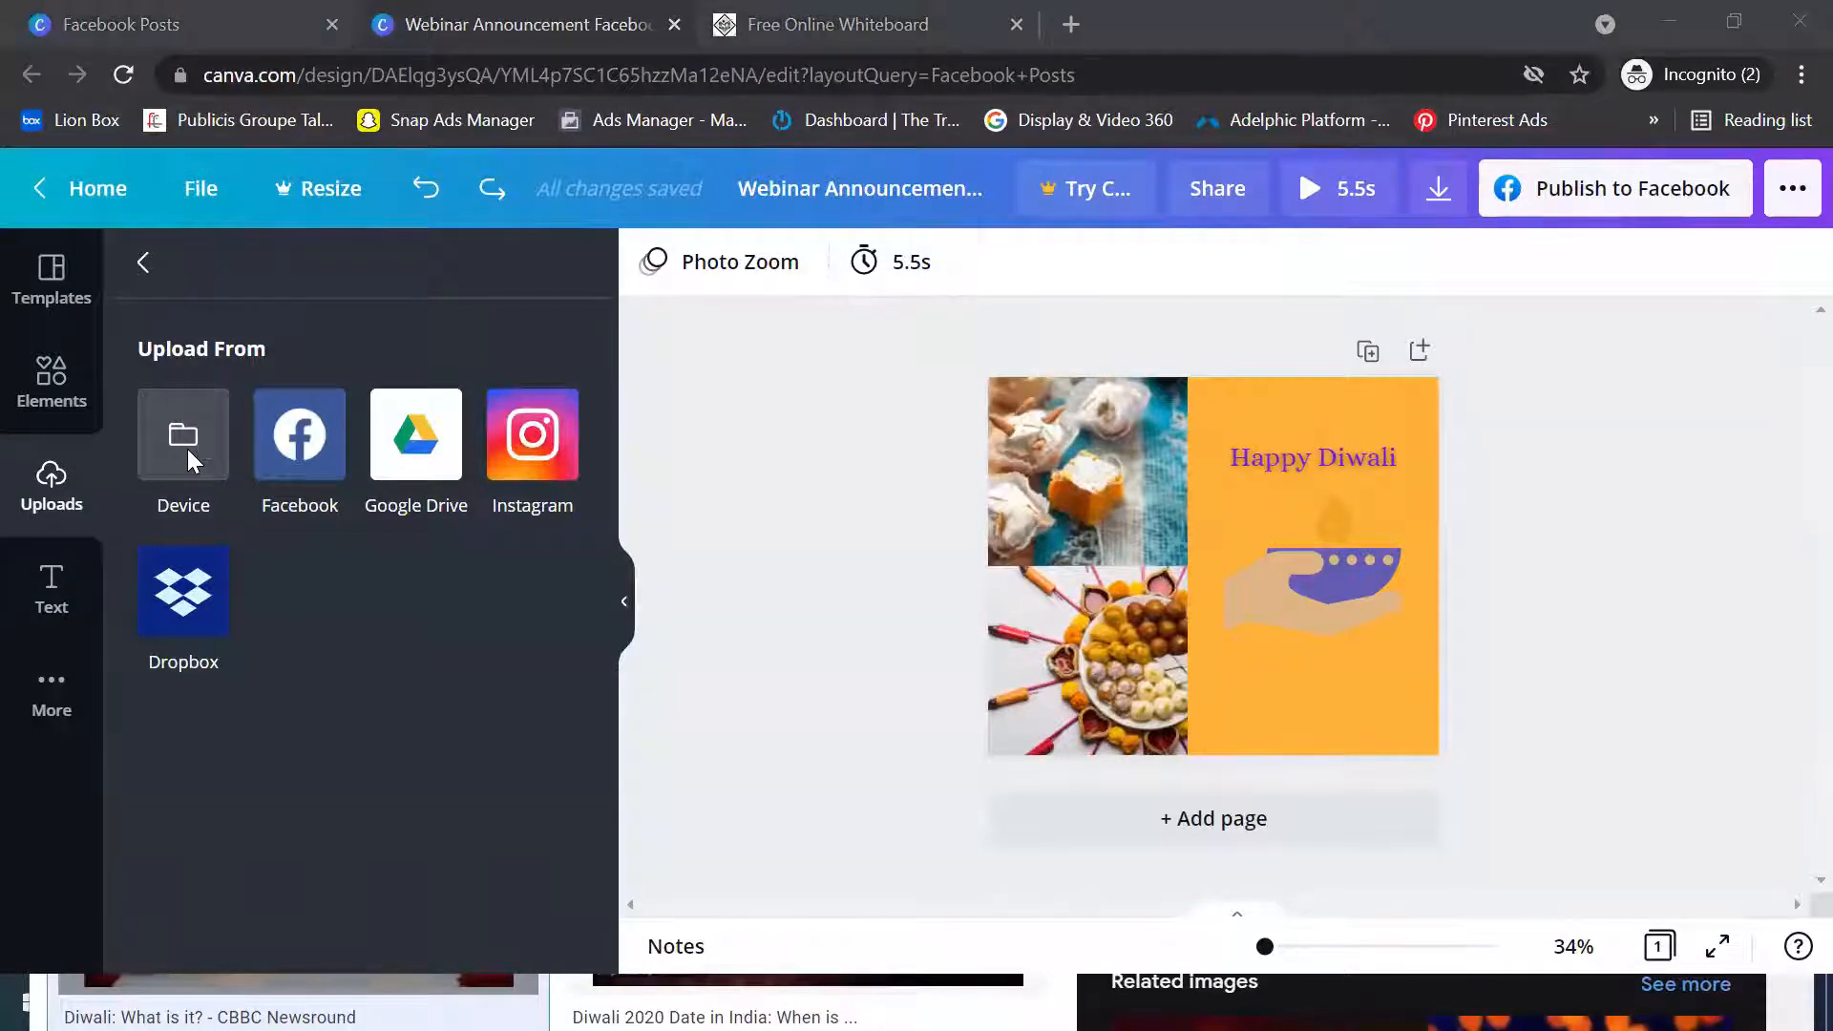
{"action": "left_click_drag", "start_coordinate": [954, 413], "coordinate": [941, 708]}
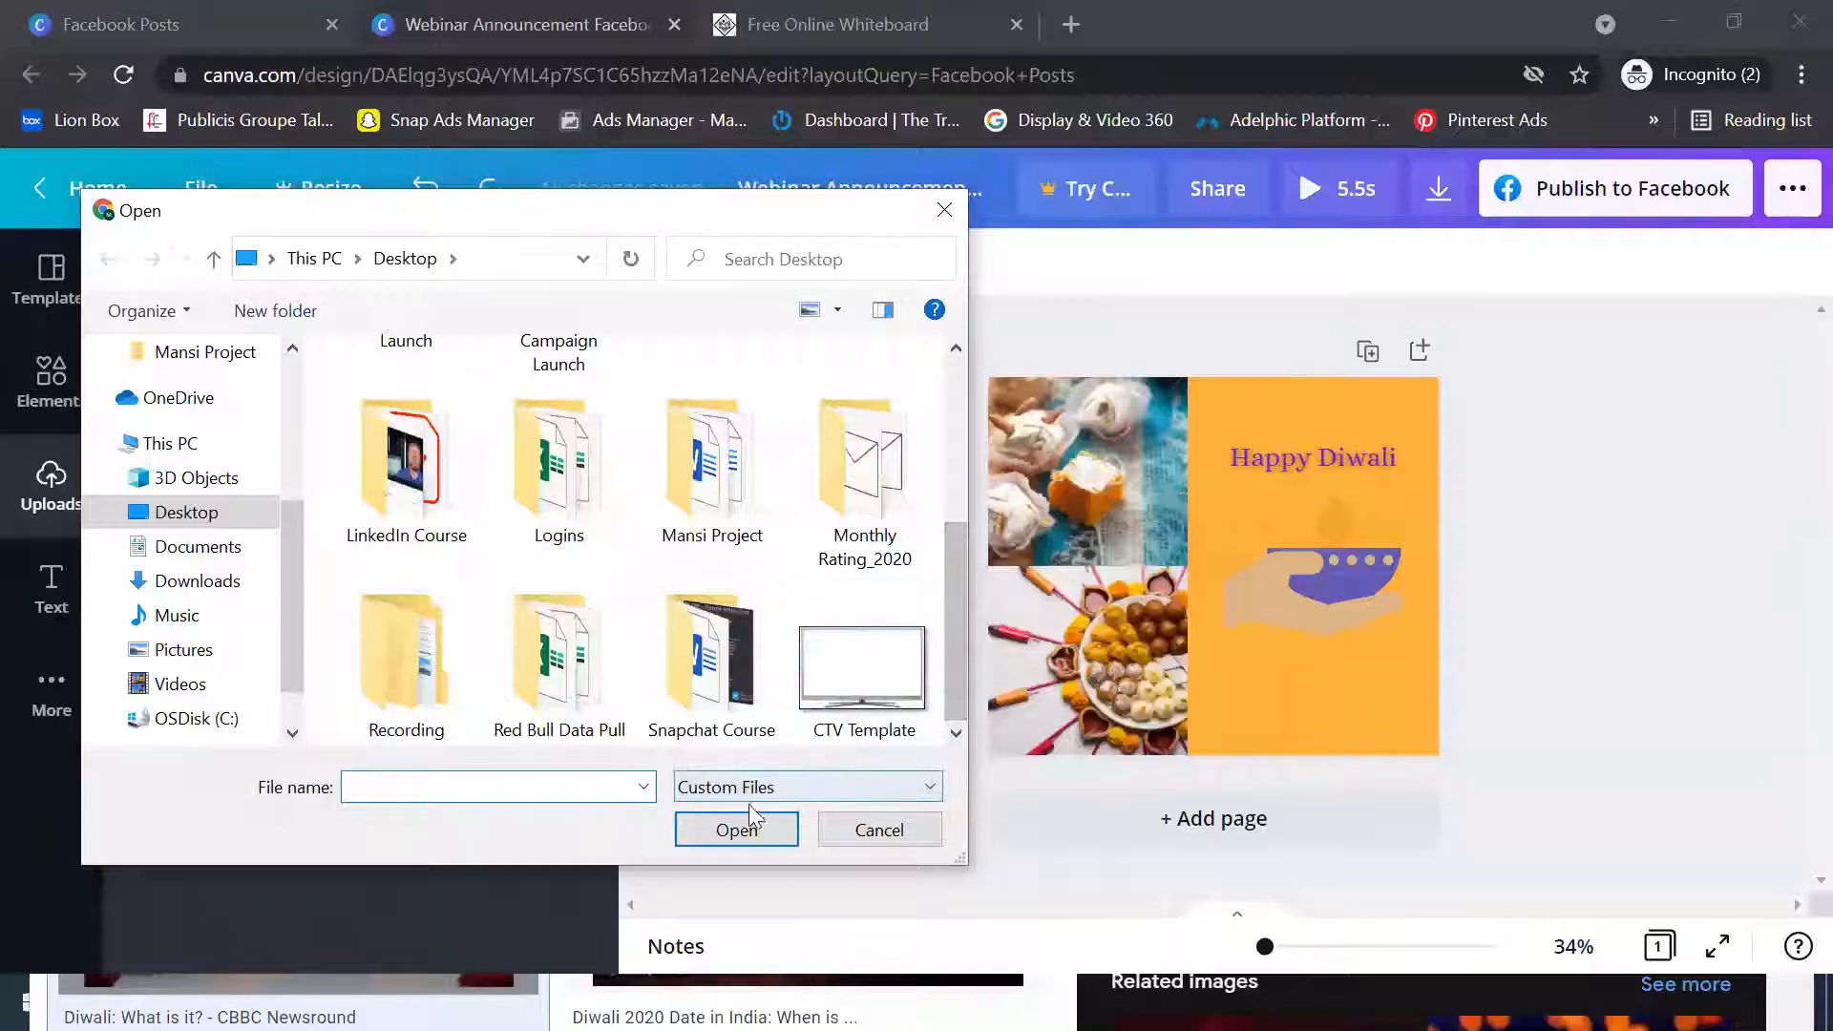
{"action": "left_click", "coordinate": [884, 832]}
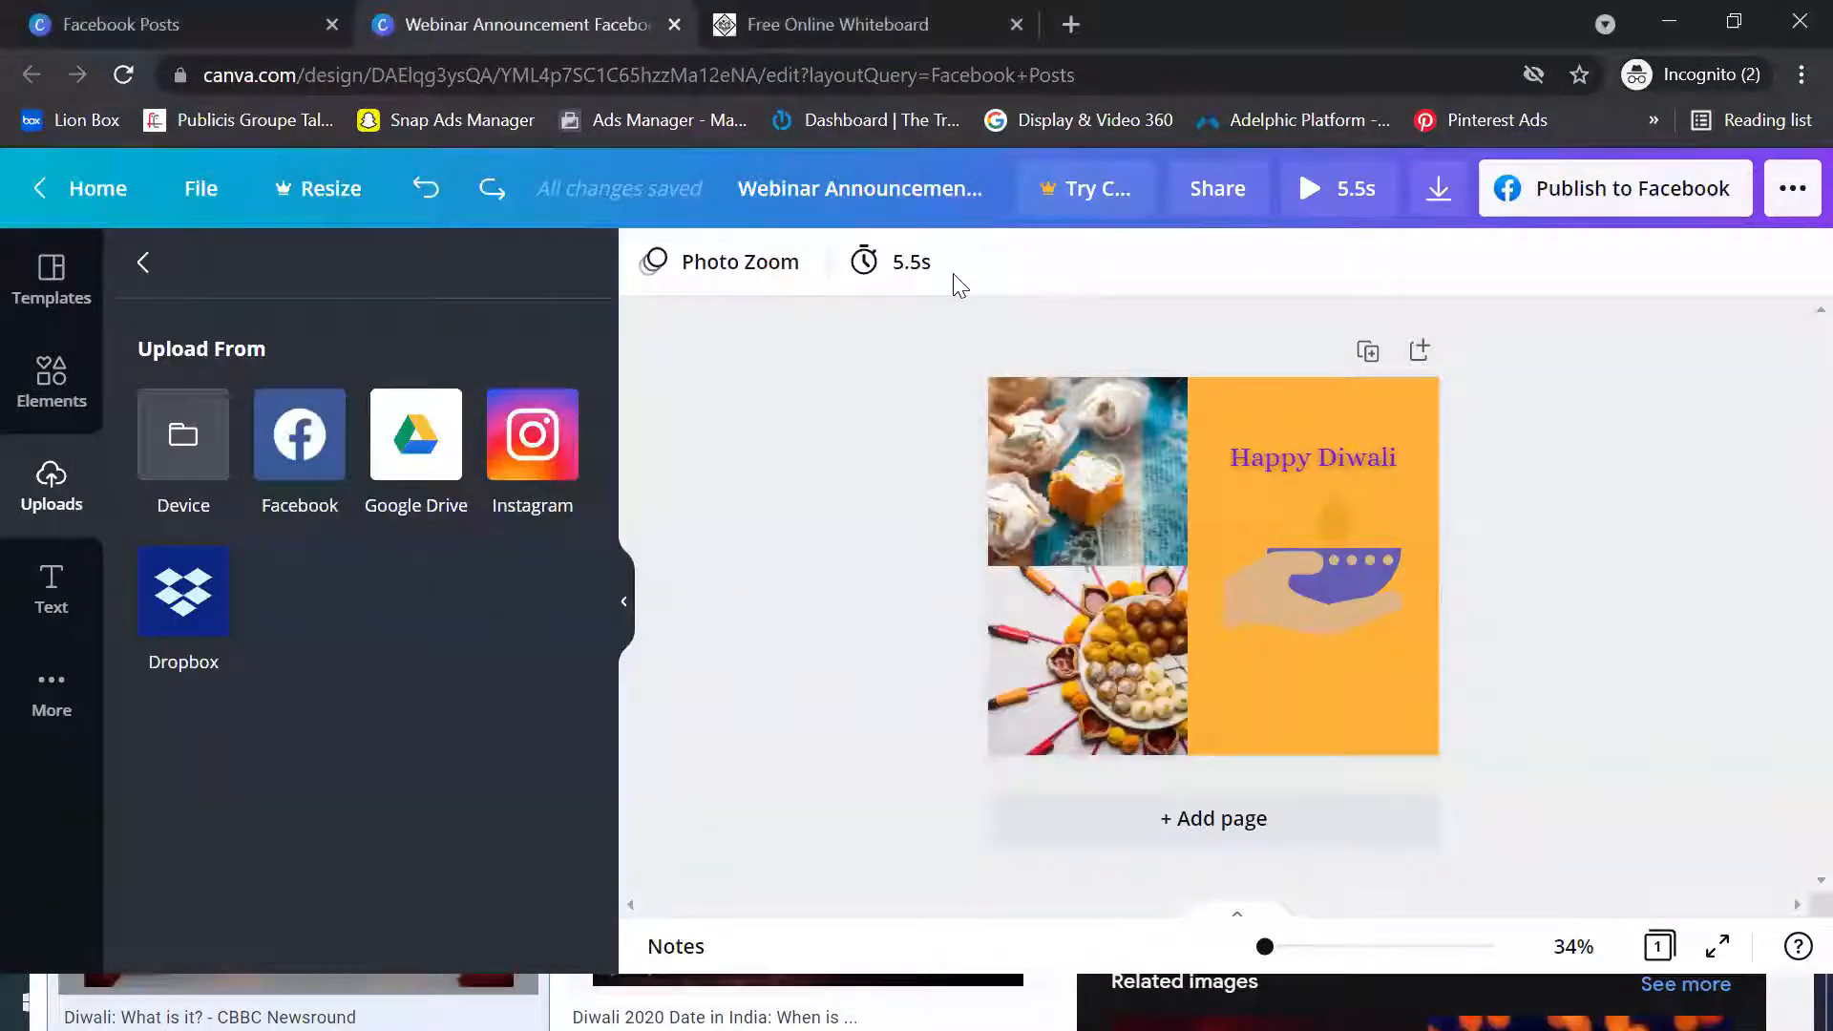
Switch to the Google results and save the CBBC Newsround lamps image to the Desktop as a JPEG named "Diwali"
{"action": "left_click", "coordinate": [1649, 21]}
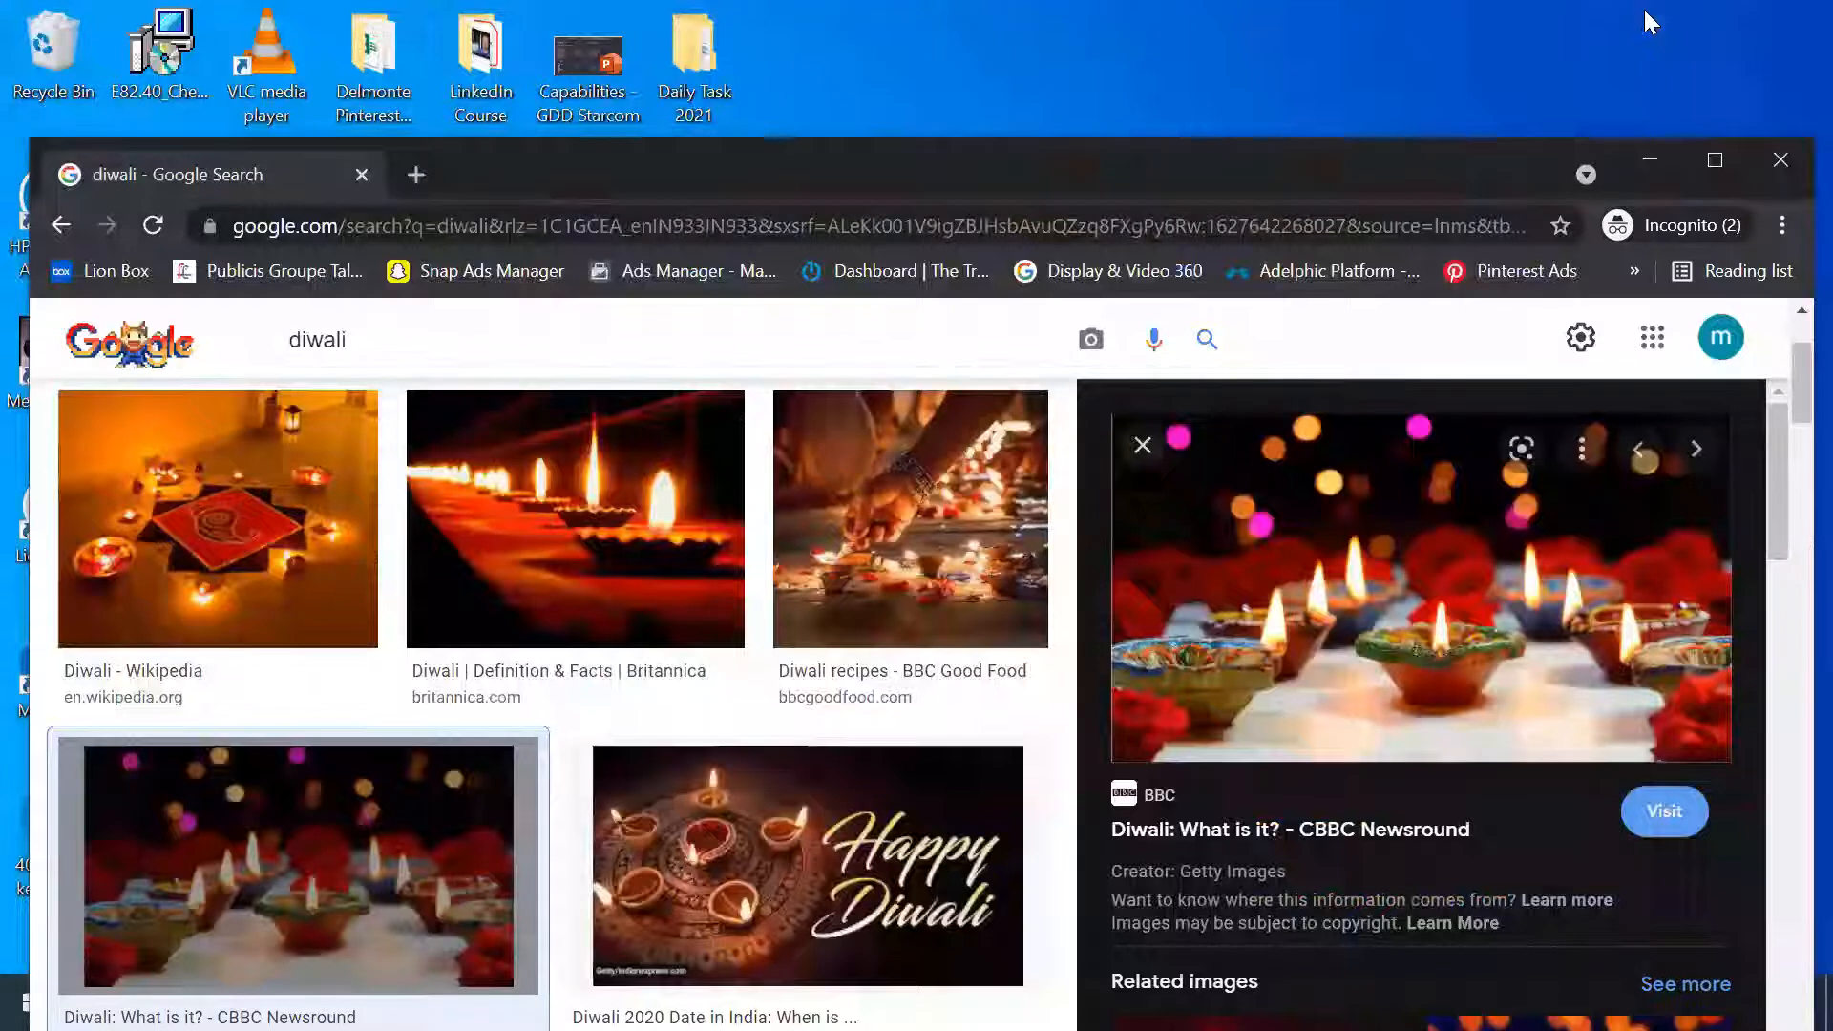
{"action": "right_click", "coordinate": [1405, 526]}
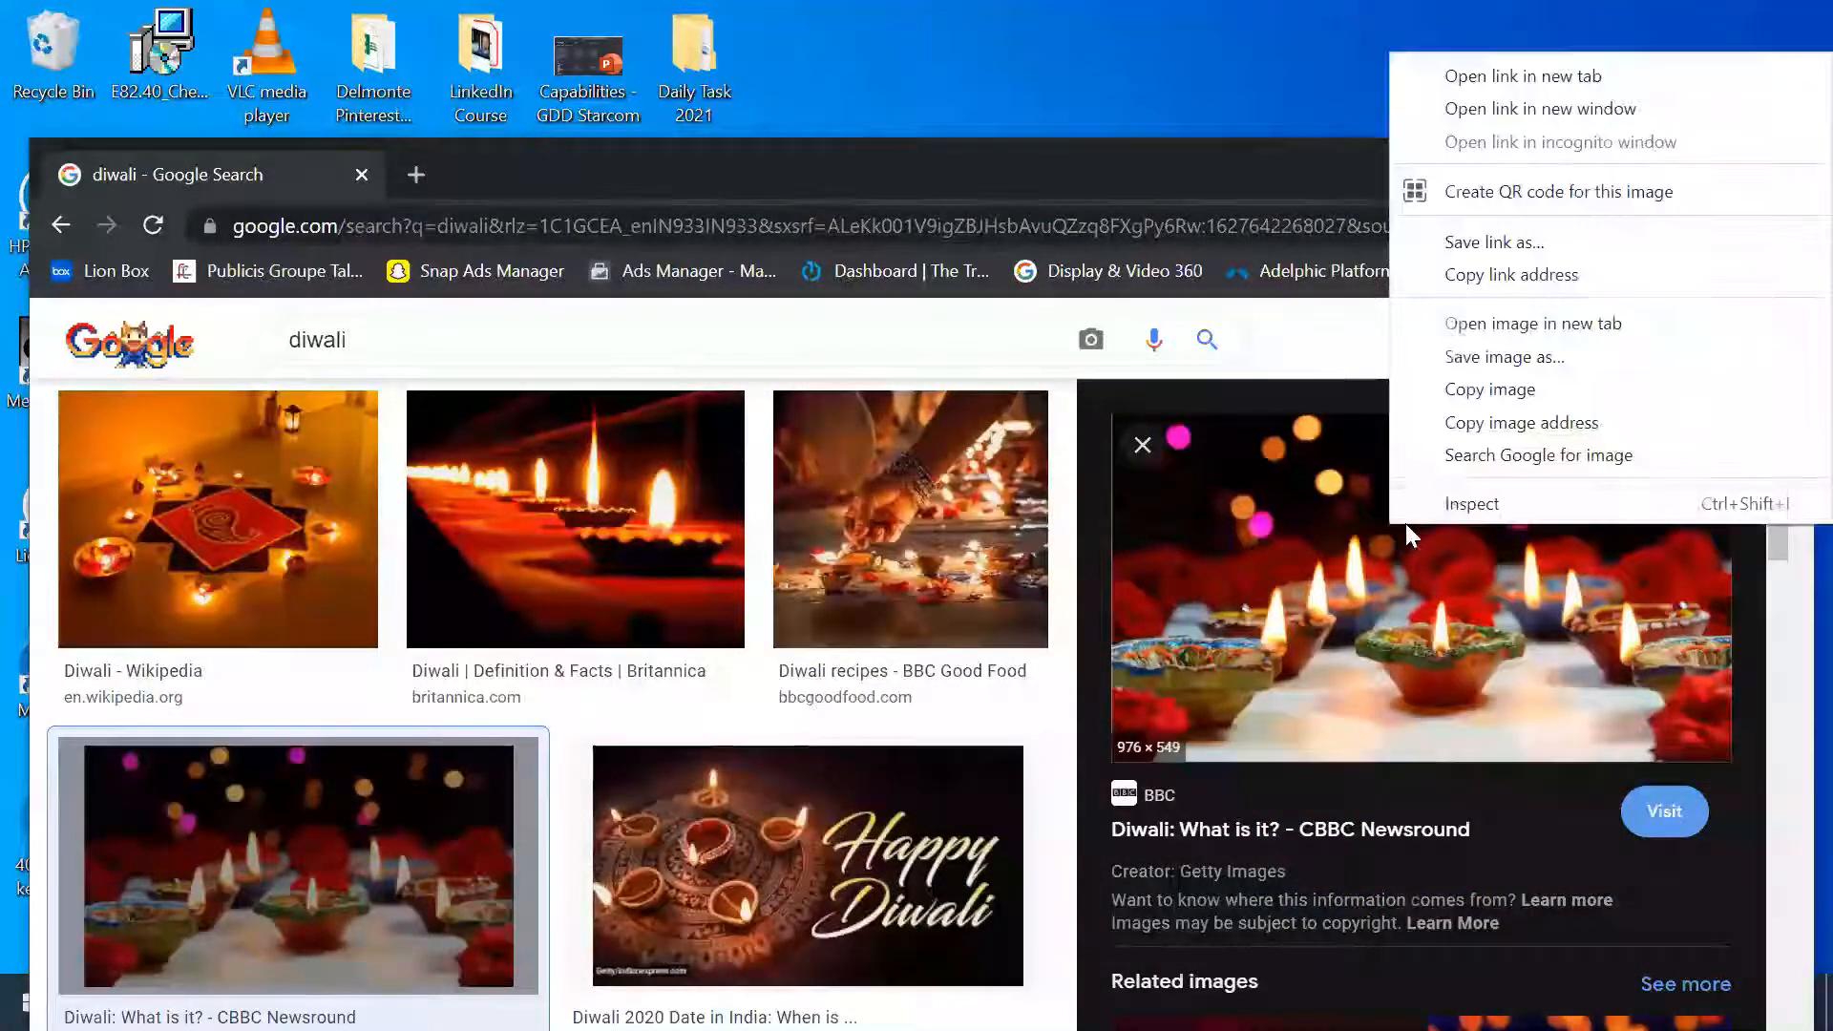
{"action": "left_click", "coordinate": [1494, 357]}
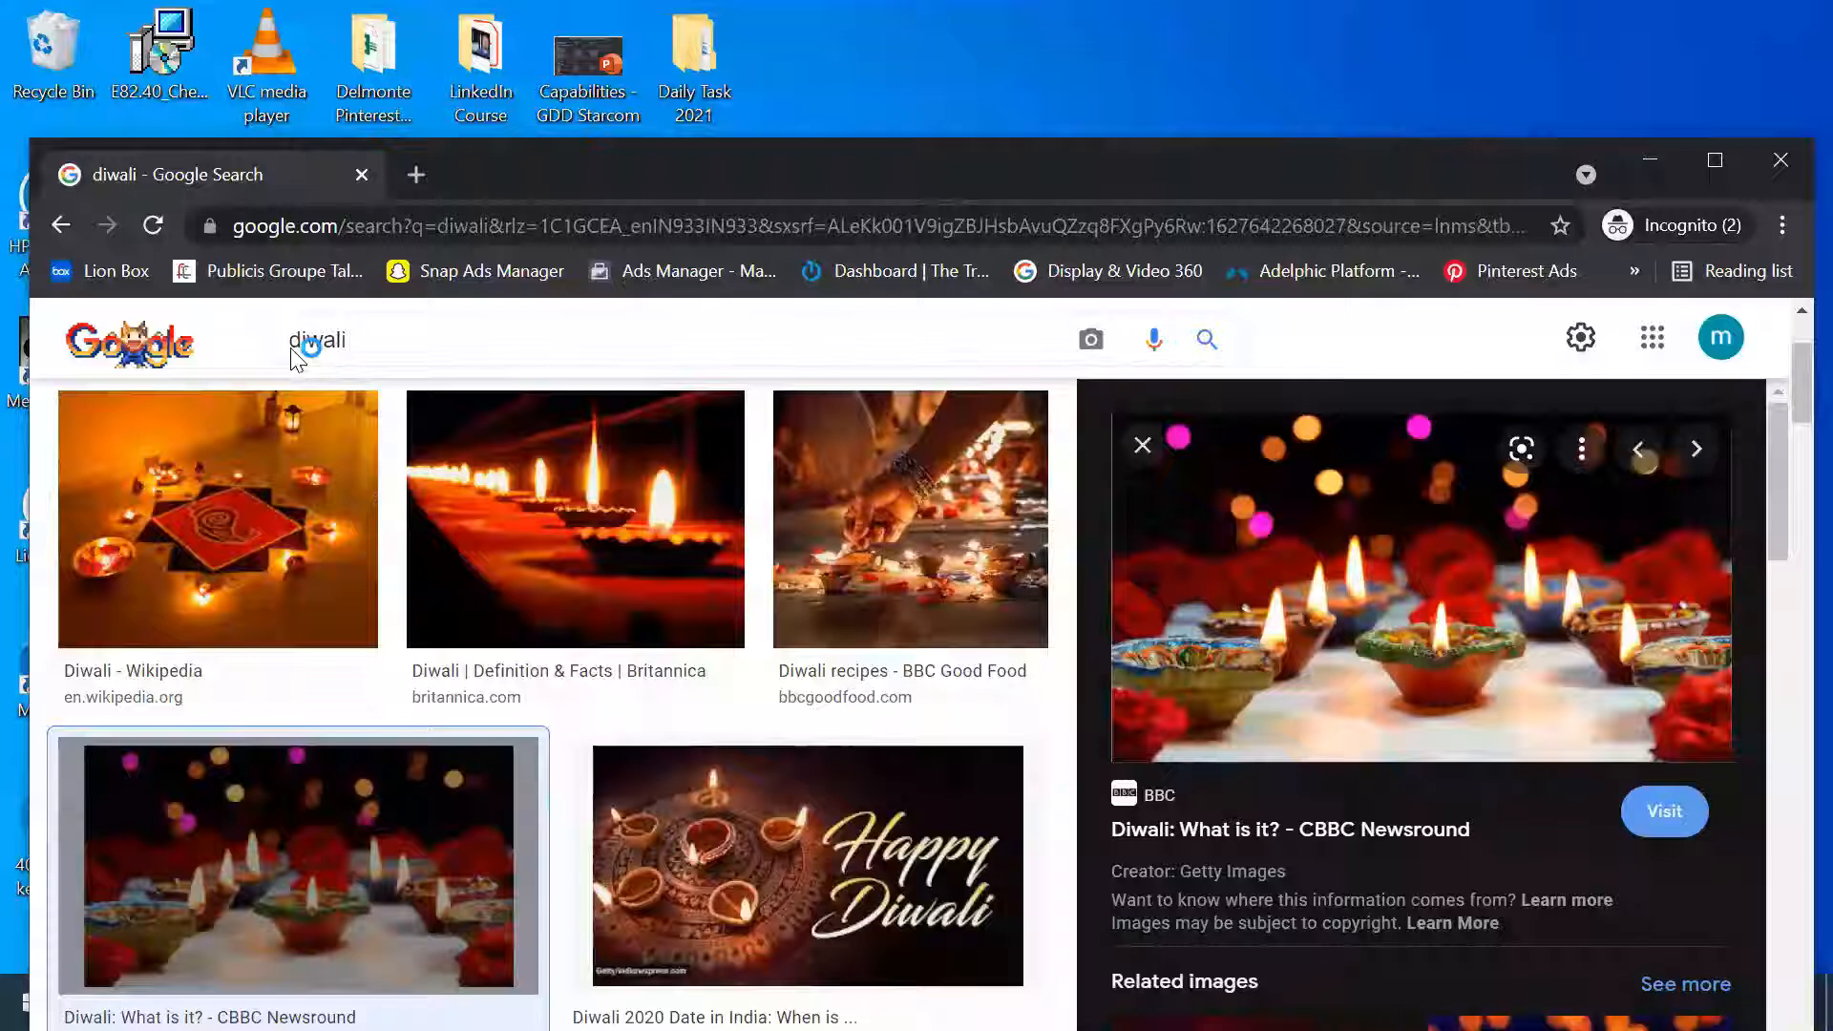
{"action": "left_click", "coordinate": [177, 382]}
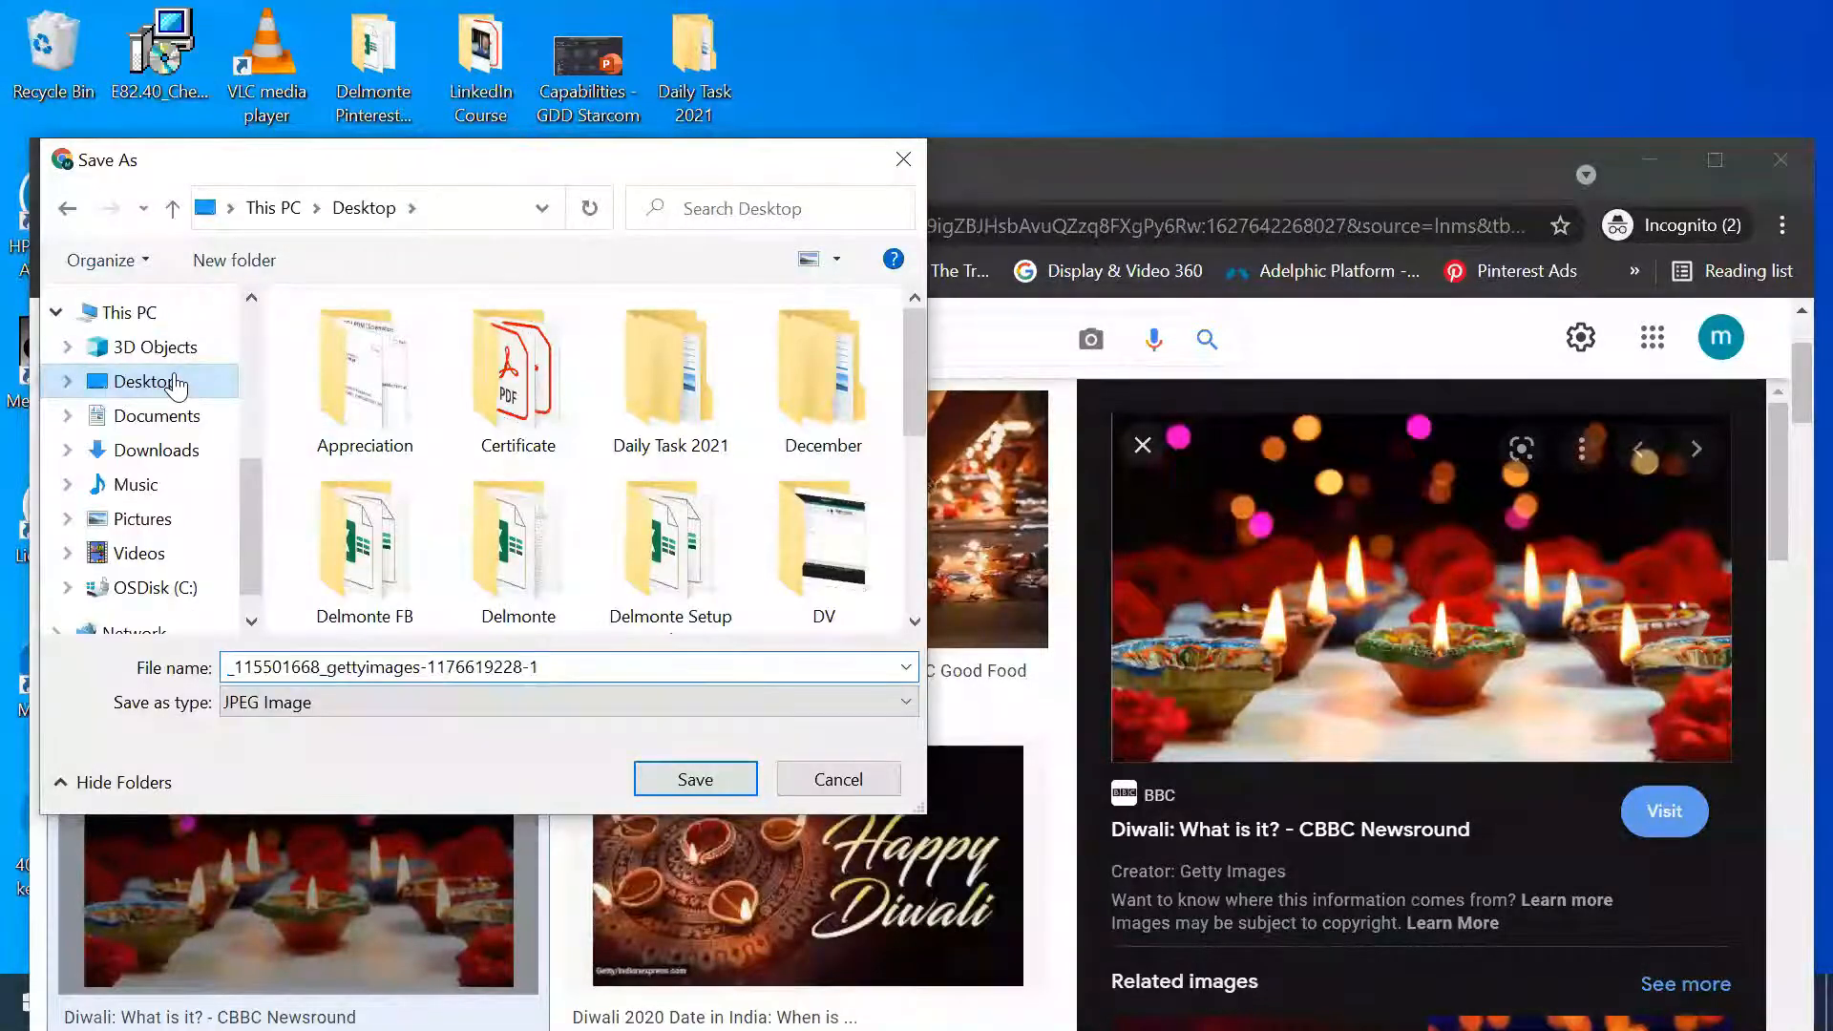
{"action": "triple_click", "coordinate": [478, 667]}
{"action": "type", "text": "Diwali"}
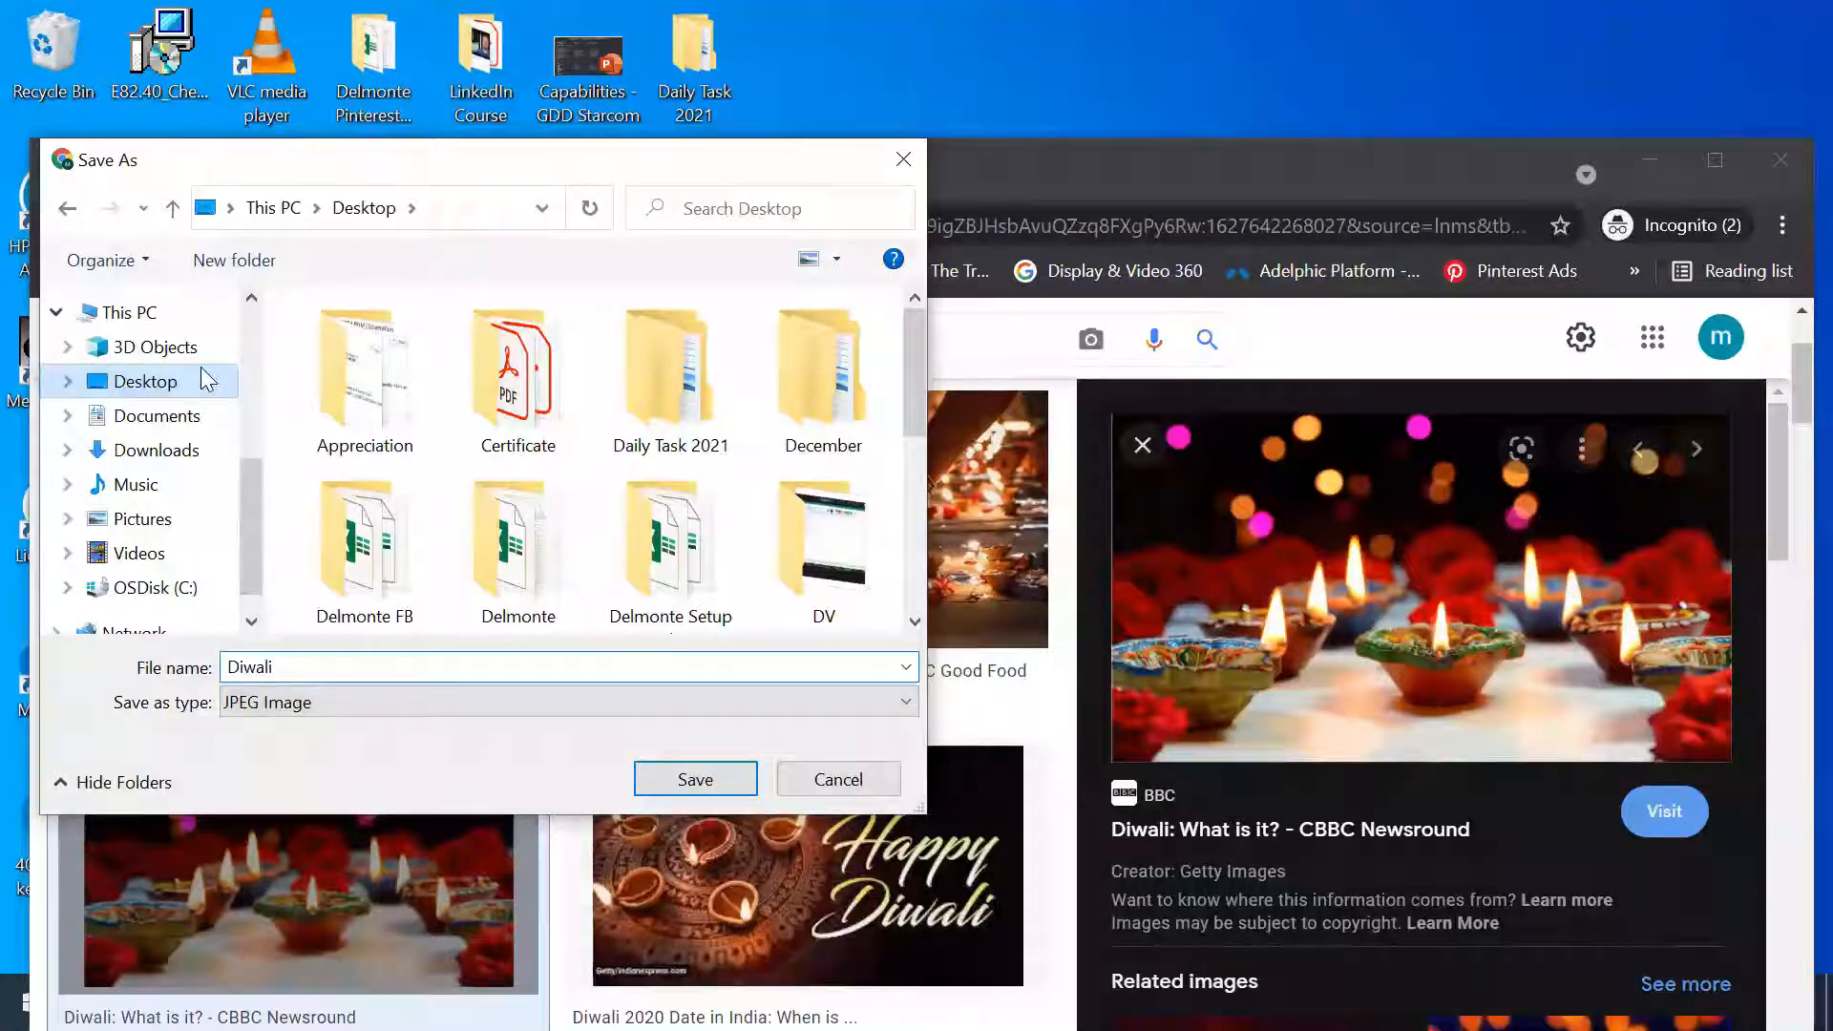
{"action": "left_click", "coordinate": [689, 785]}
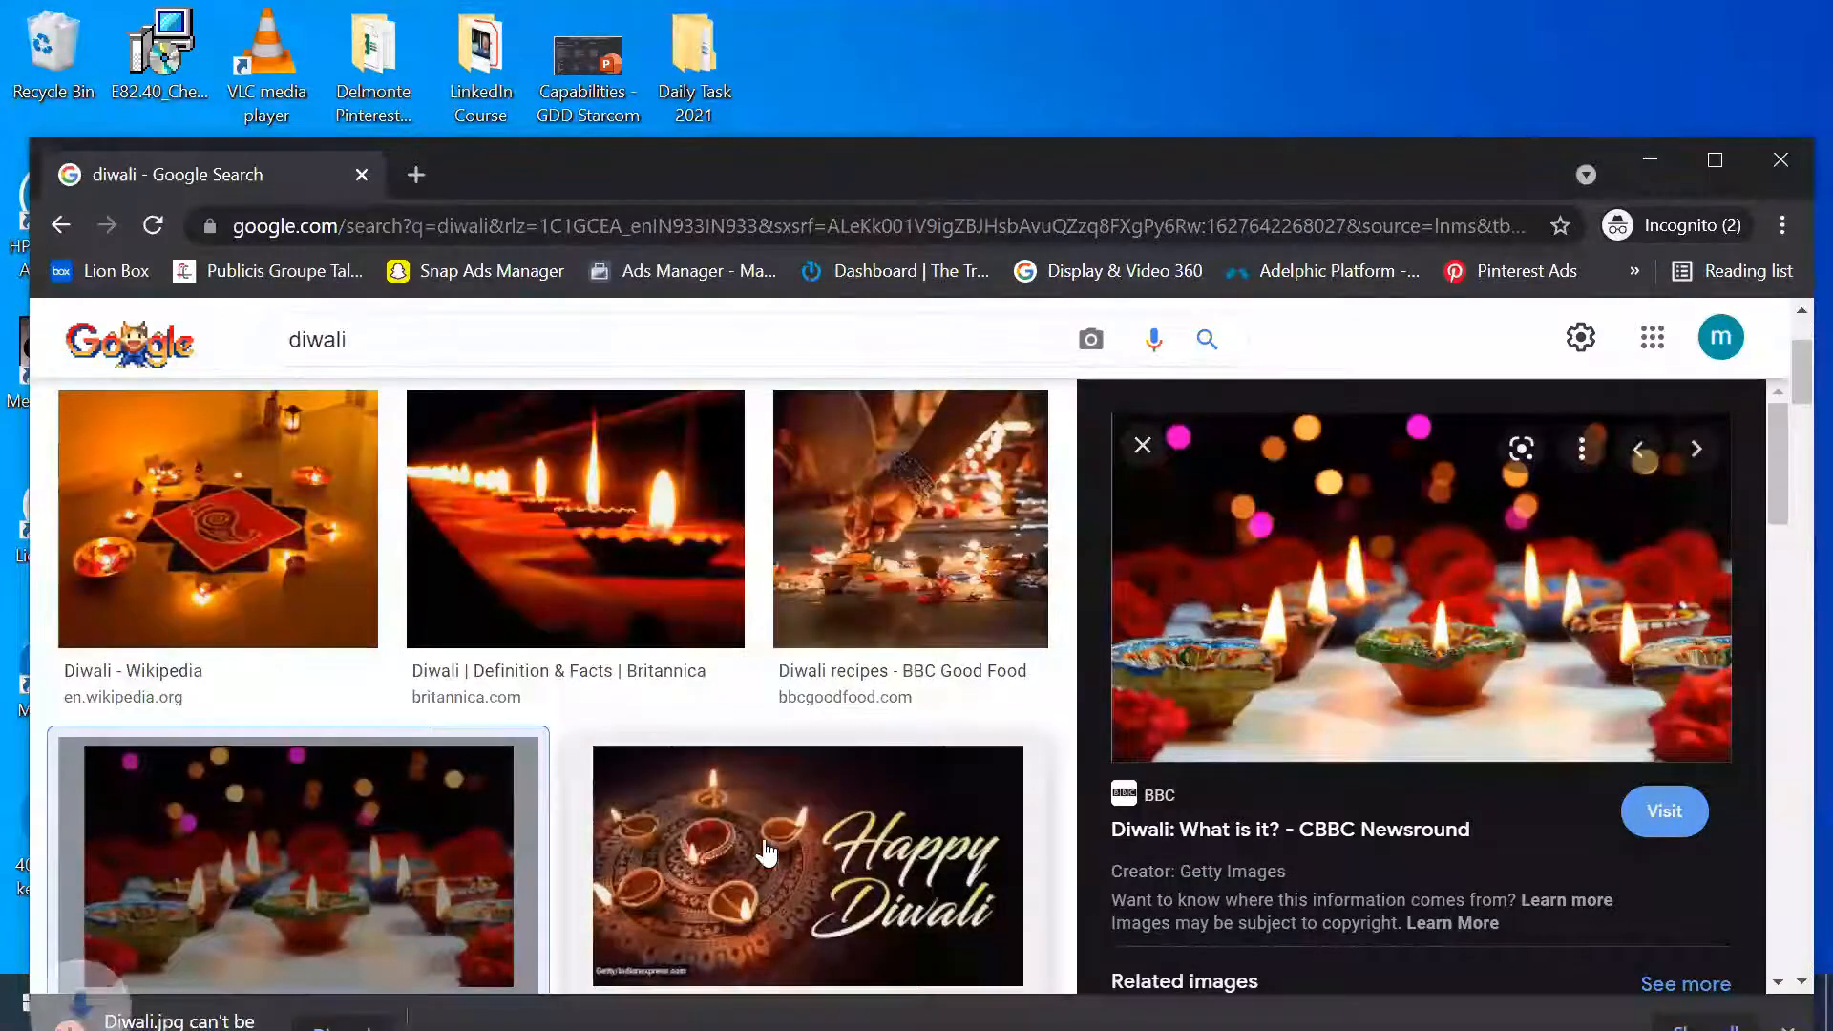
Minimize the Google results window to check the Desktop and switch back to the Canva design
{"action": "left_click", "coordinate": [1716, 161]}
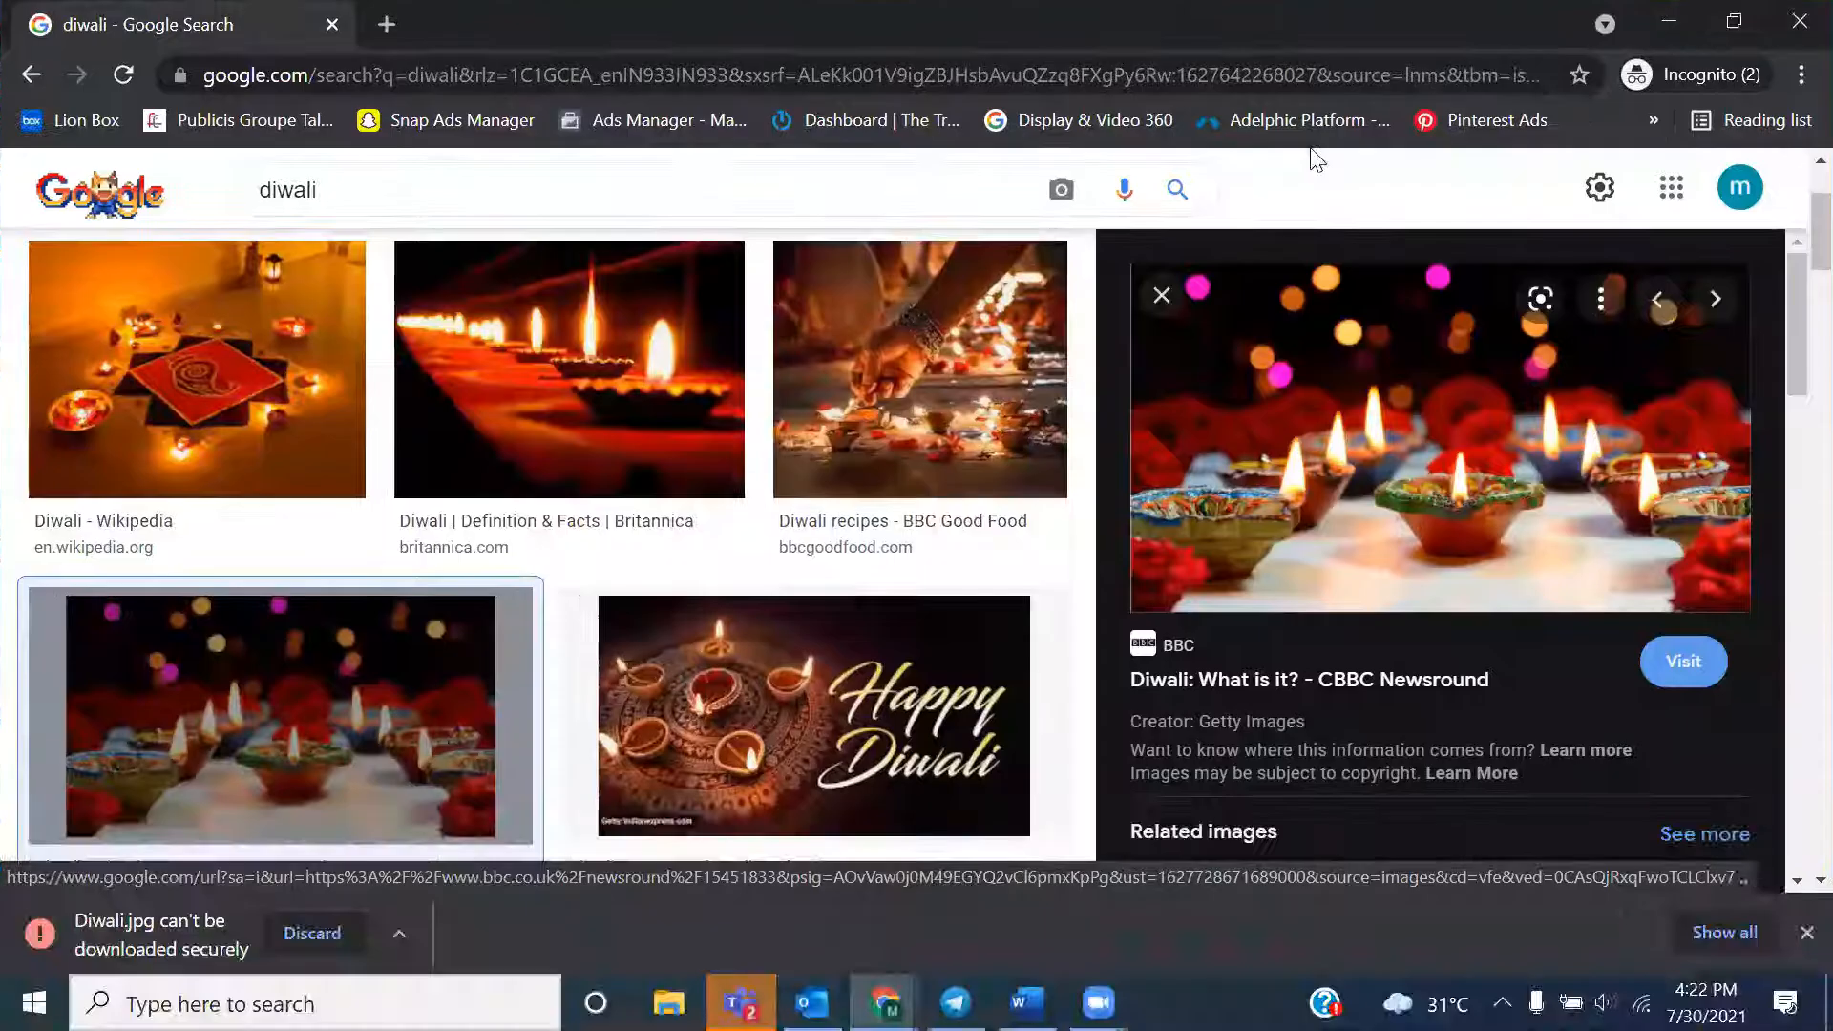
{"action": "left_click", "coordinate": [1671, 29]}
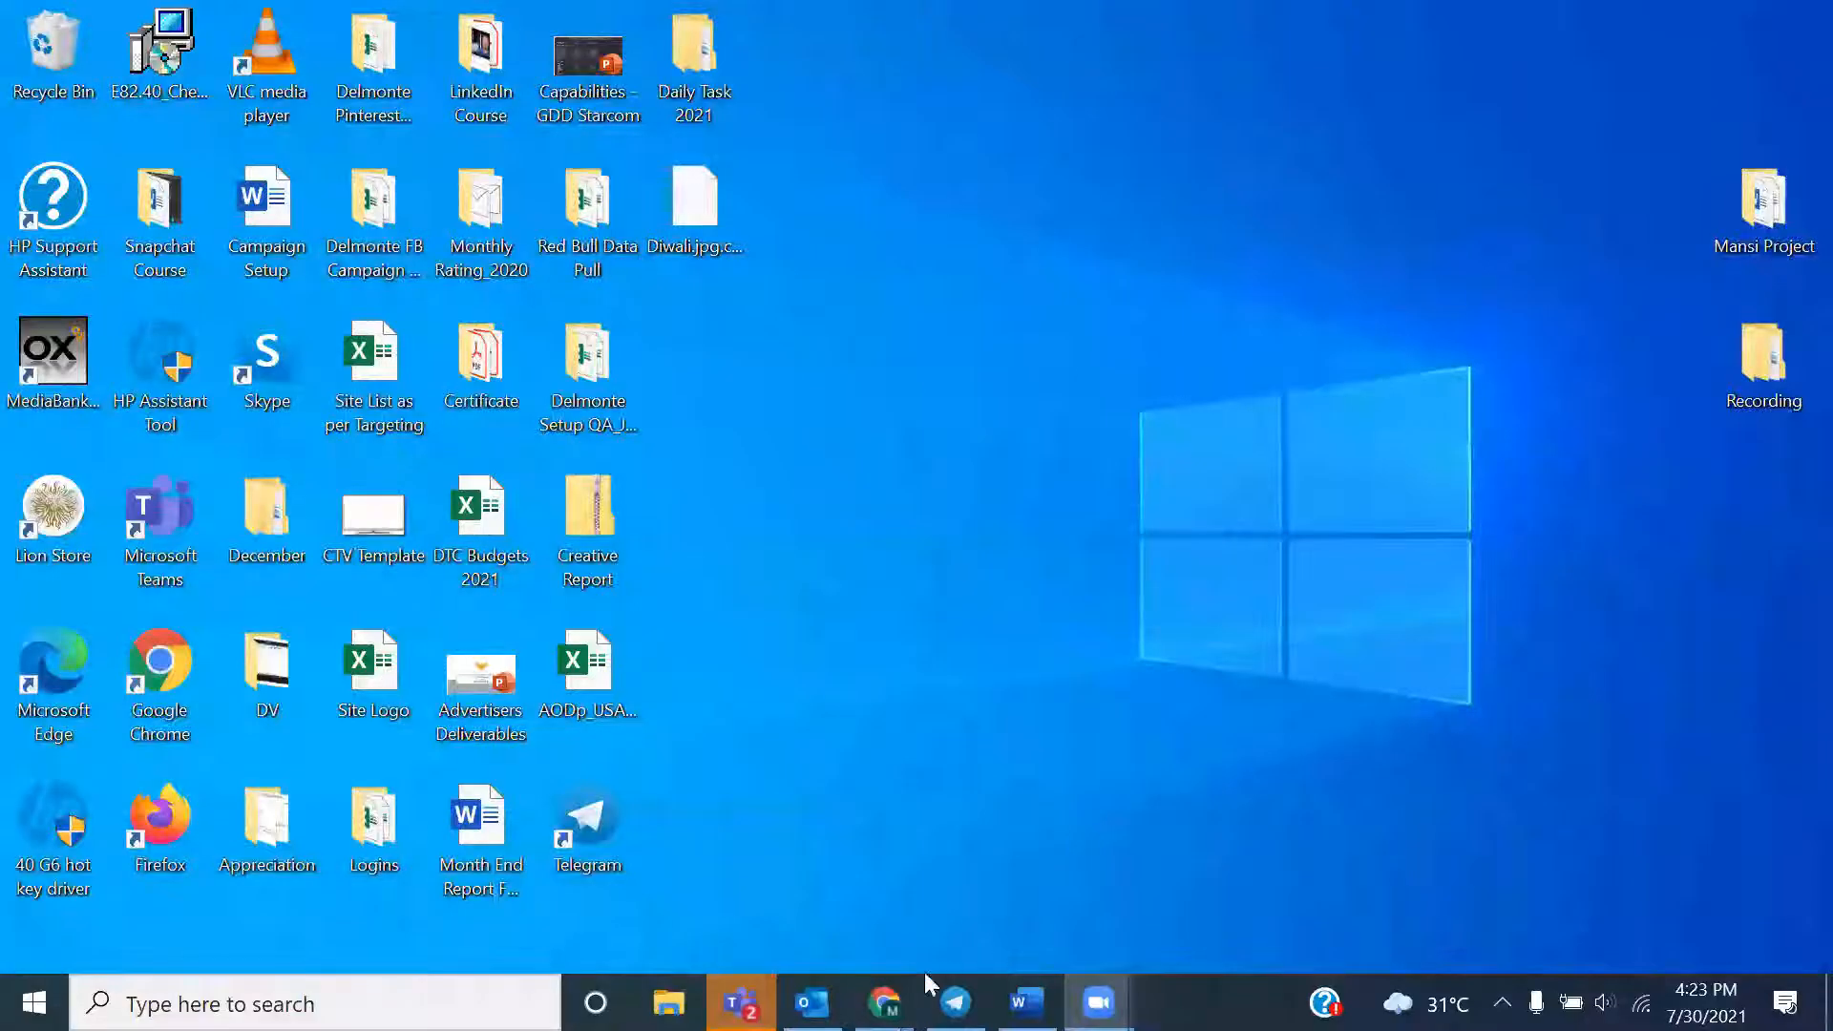
{"action": "mouse_move", "coordinate": [905, 998]}
{"action": "left_click", "coordinate": [884, 886]}
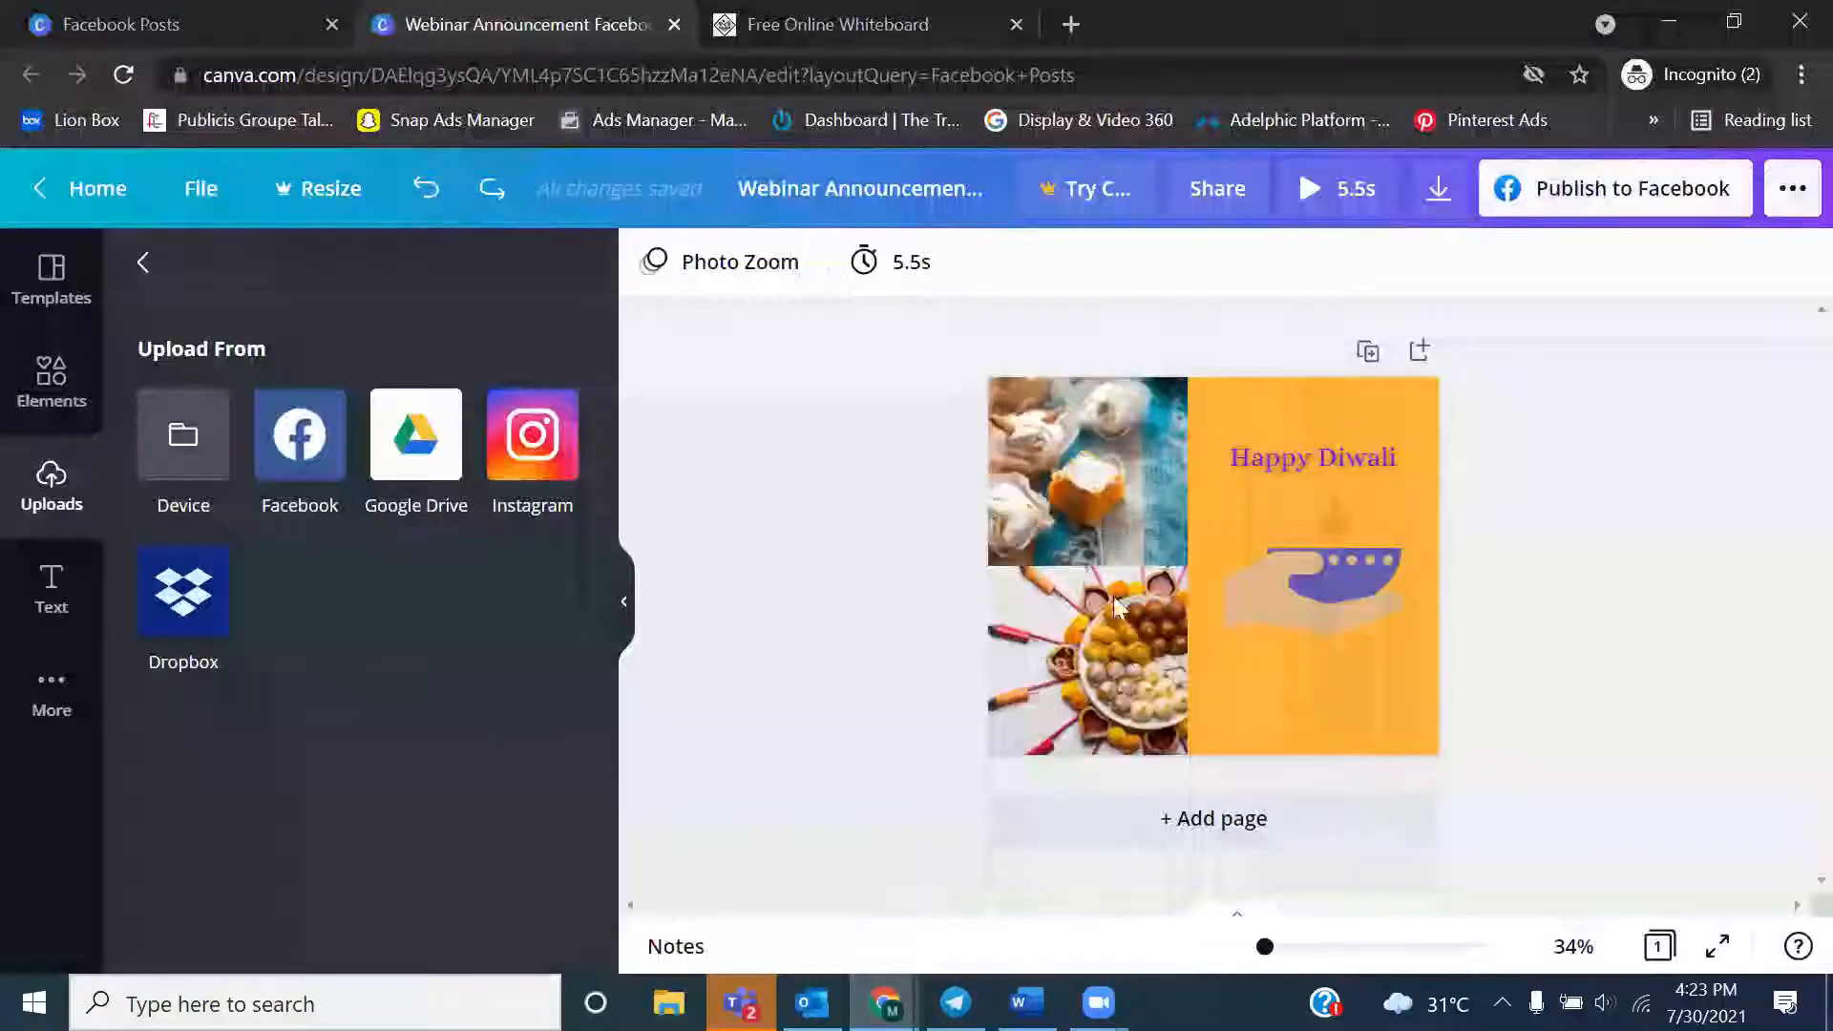
Try to upload Diwali.jpg.crdownload from the Desktop into the design's uploads, and return to the Desktop
{"action": "left_click", "coordinate": [195, 435]}
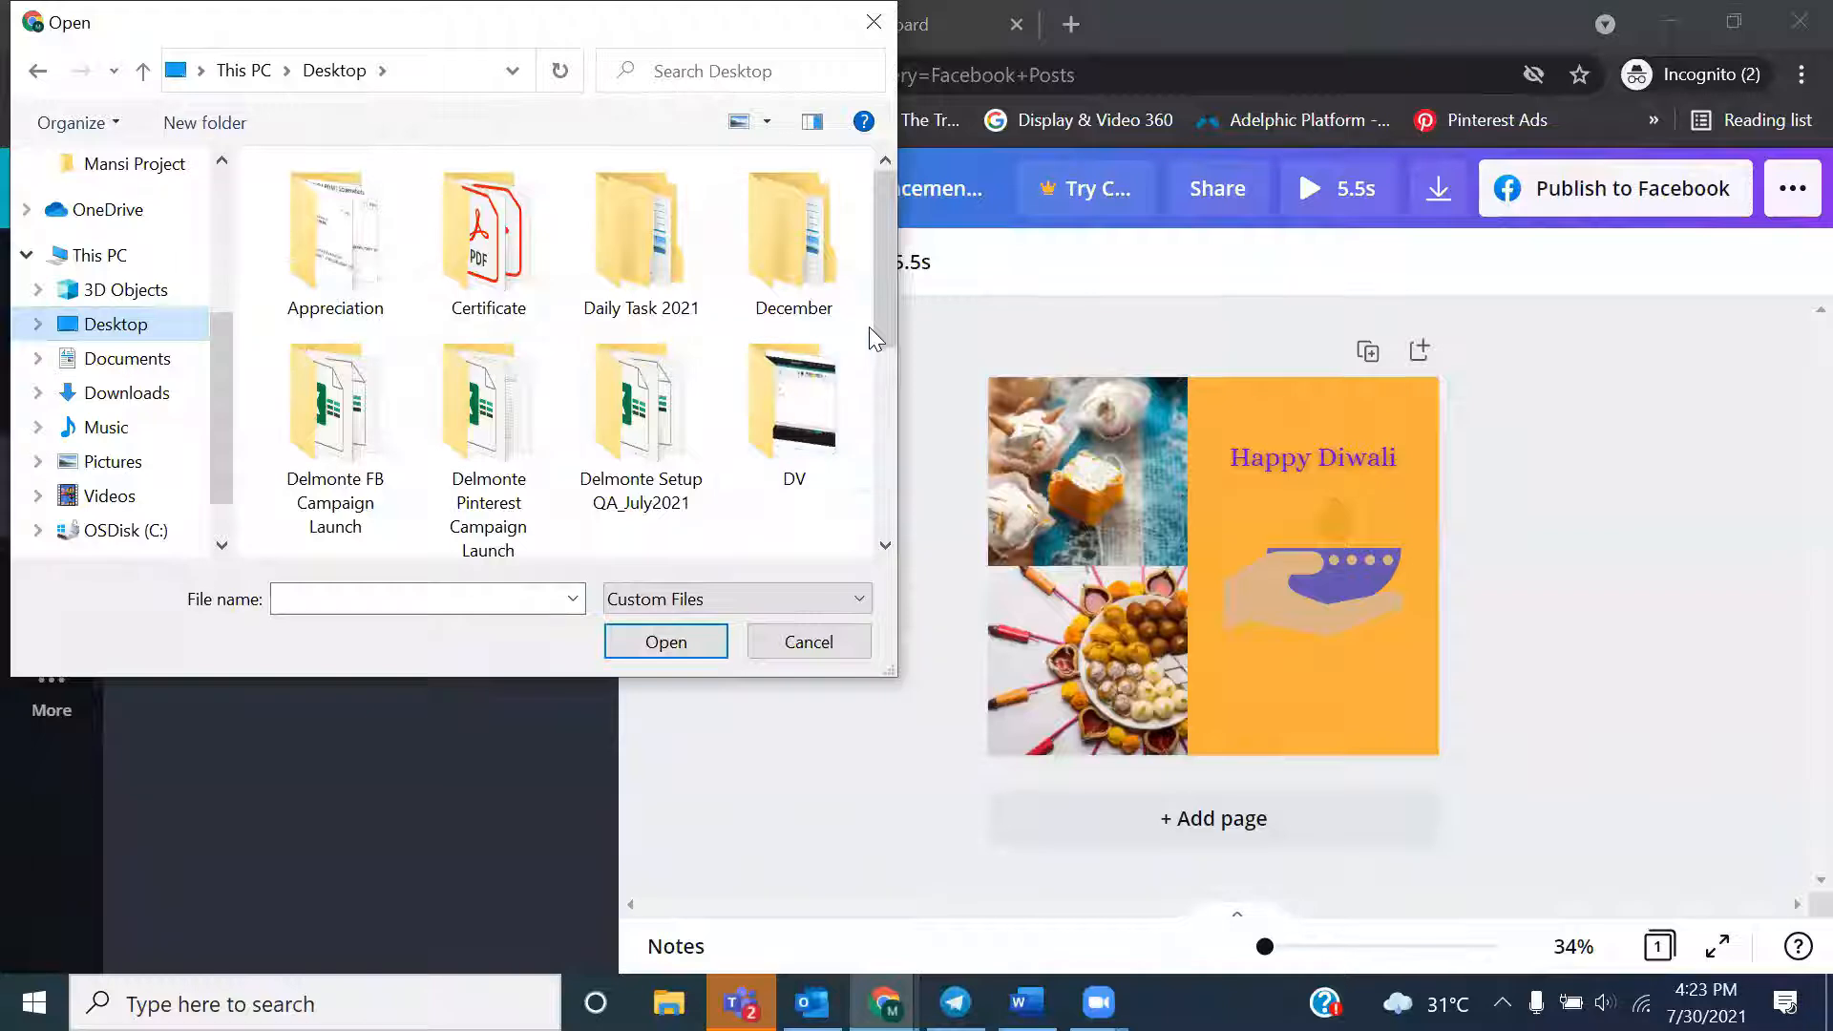
{"action": "left_click_drag", "start_coordinate": [879, 333], "coordinate": [876, 464]}
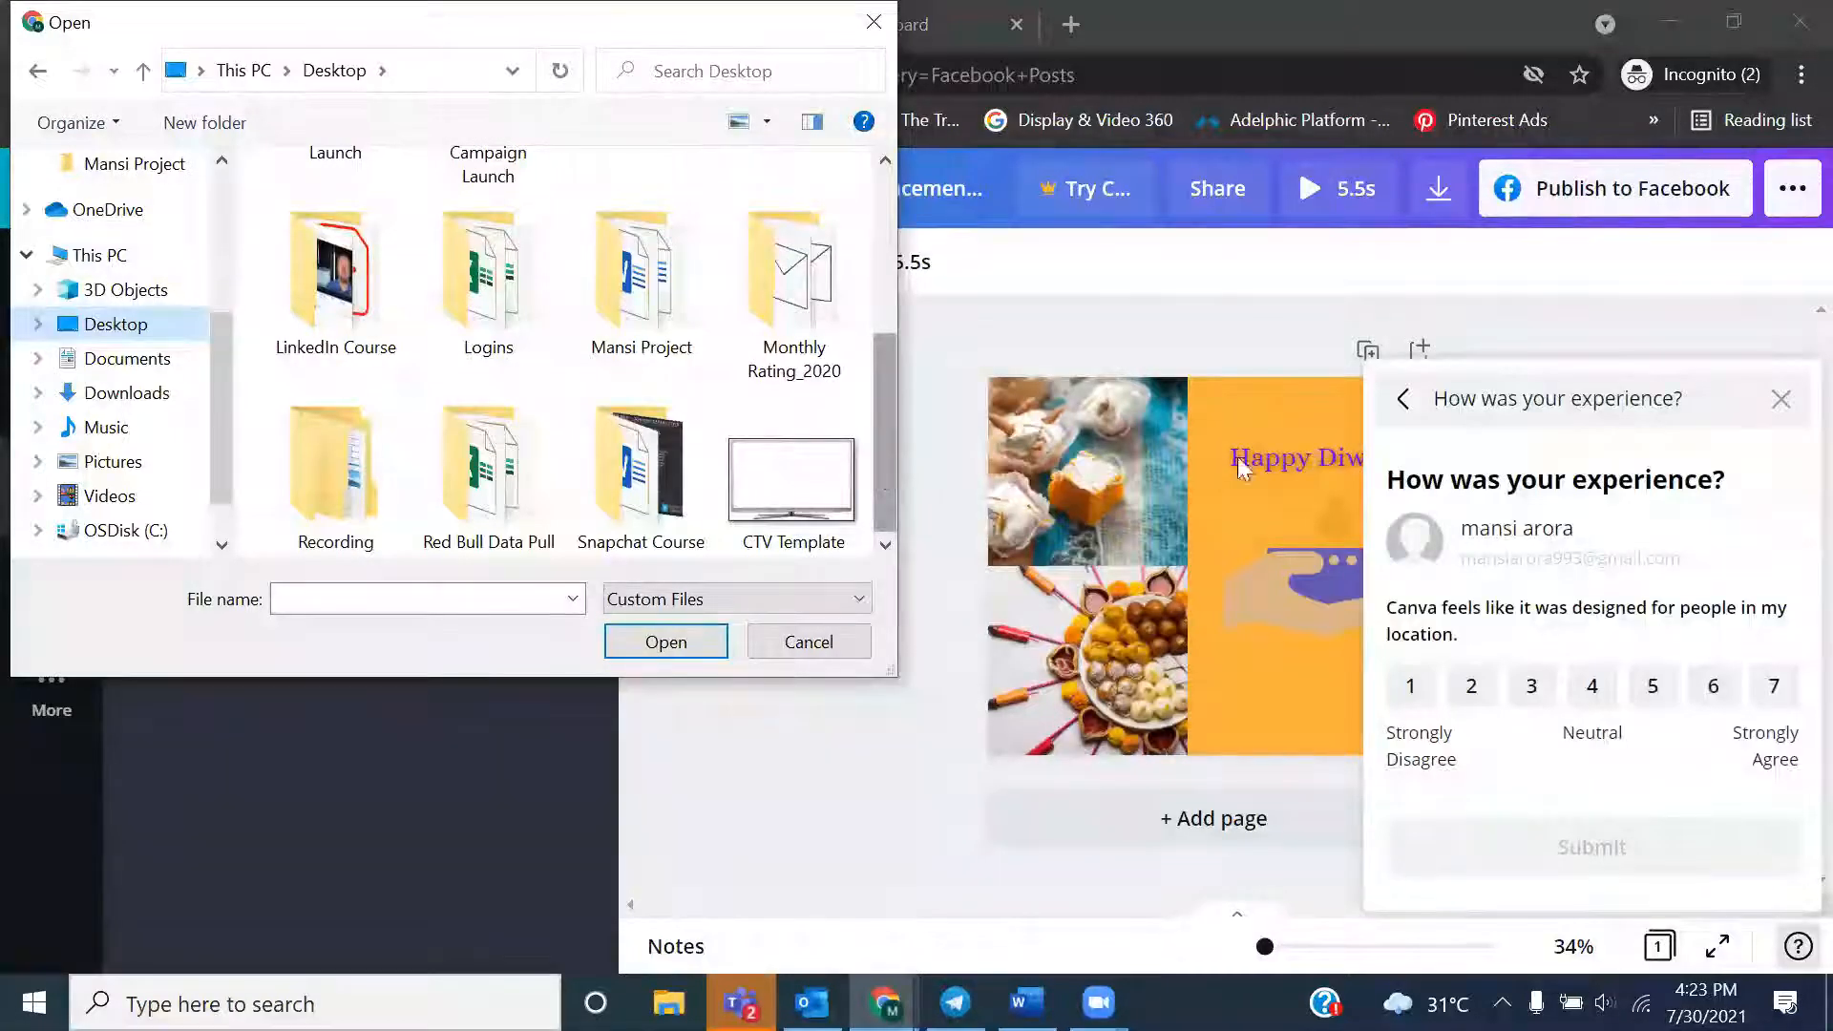
{"action": "left_click", "coordinate": [1778, 401]}
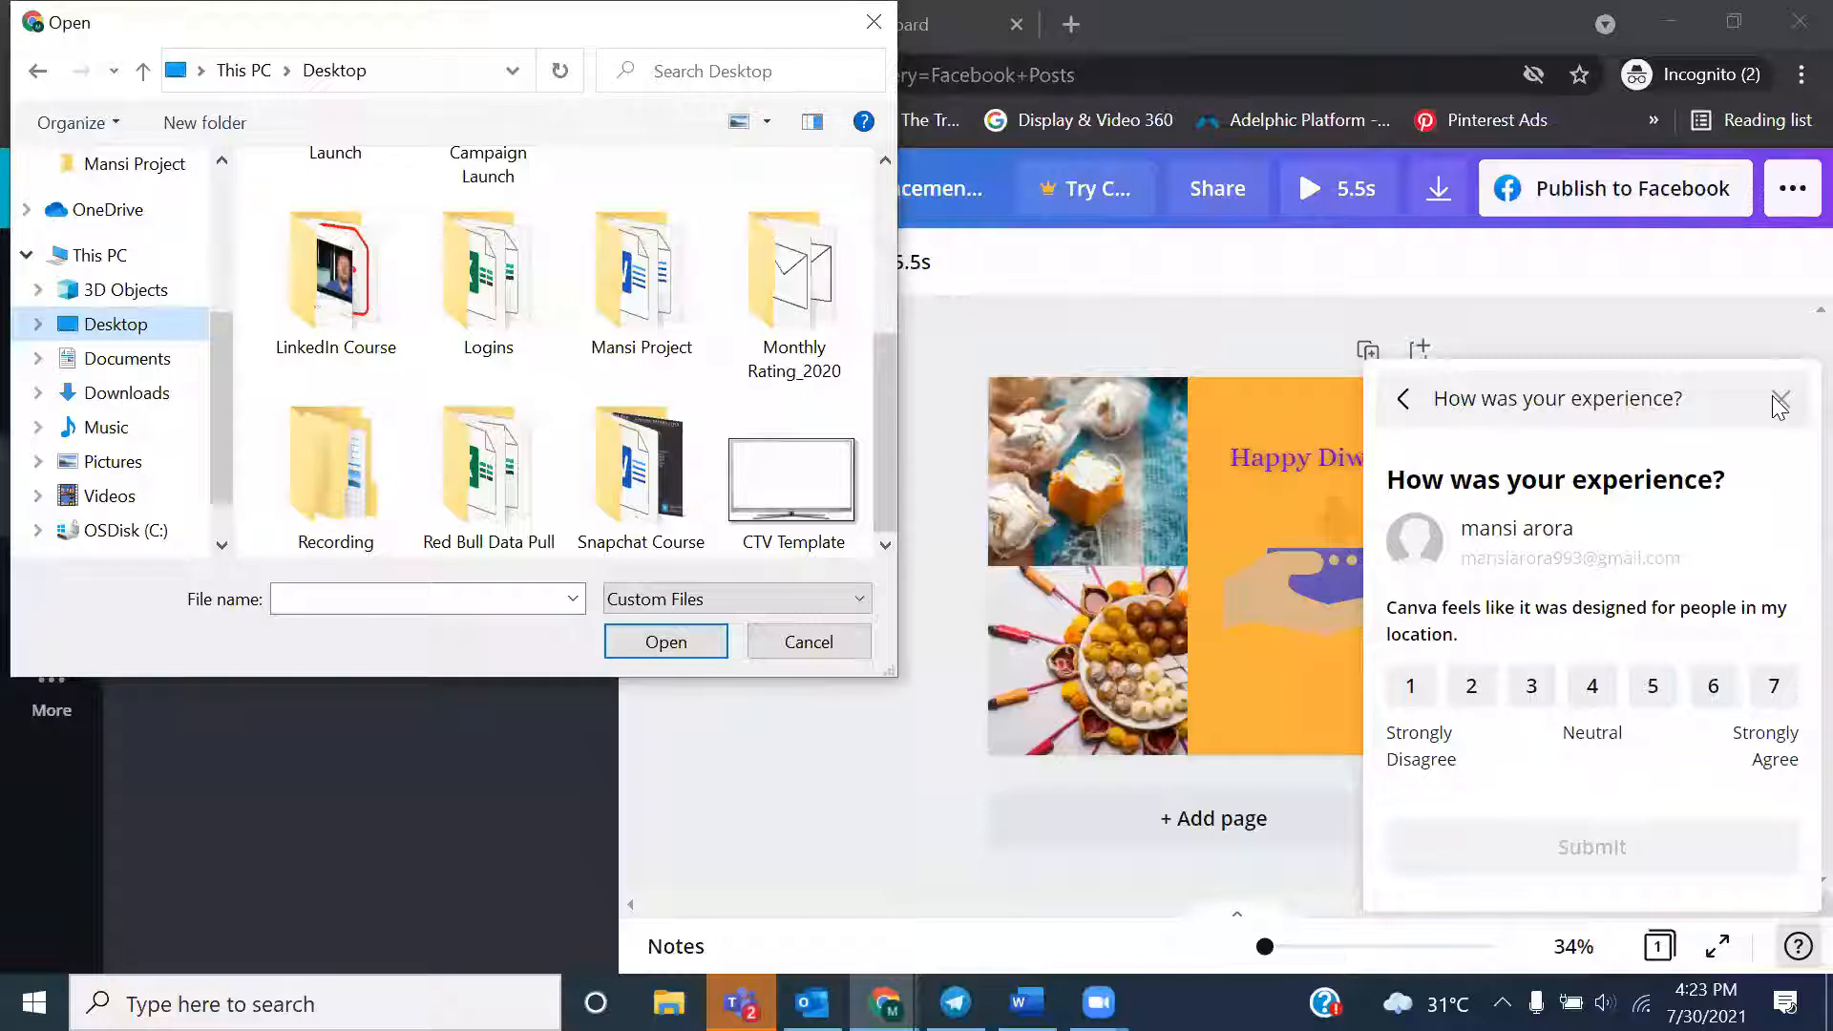
{"action": "left_click", "coordinate": [428, 601]}
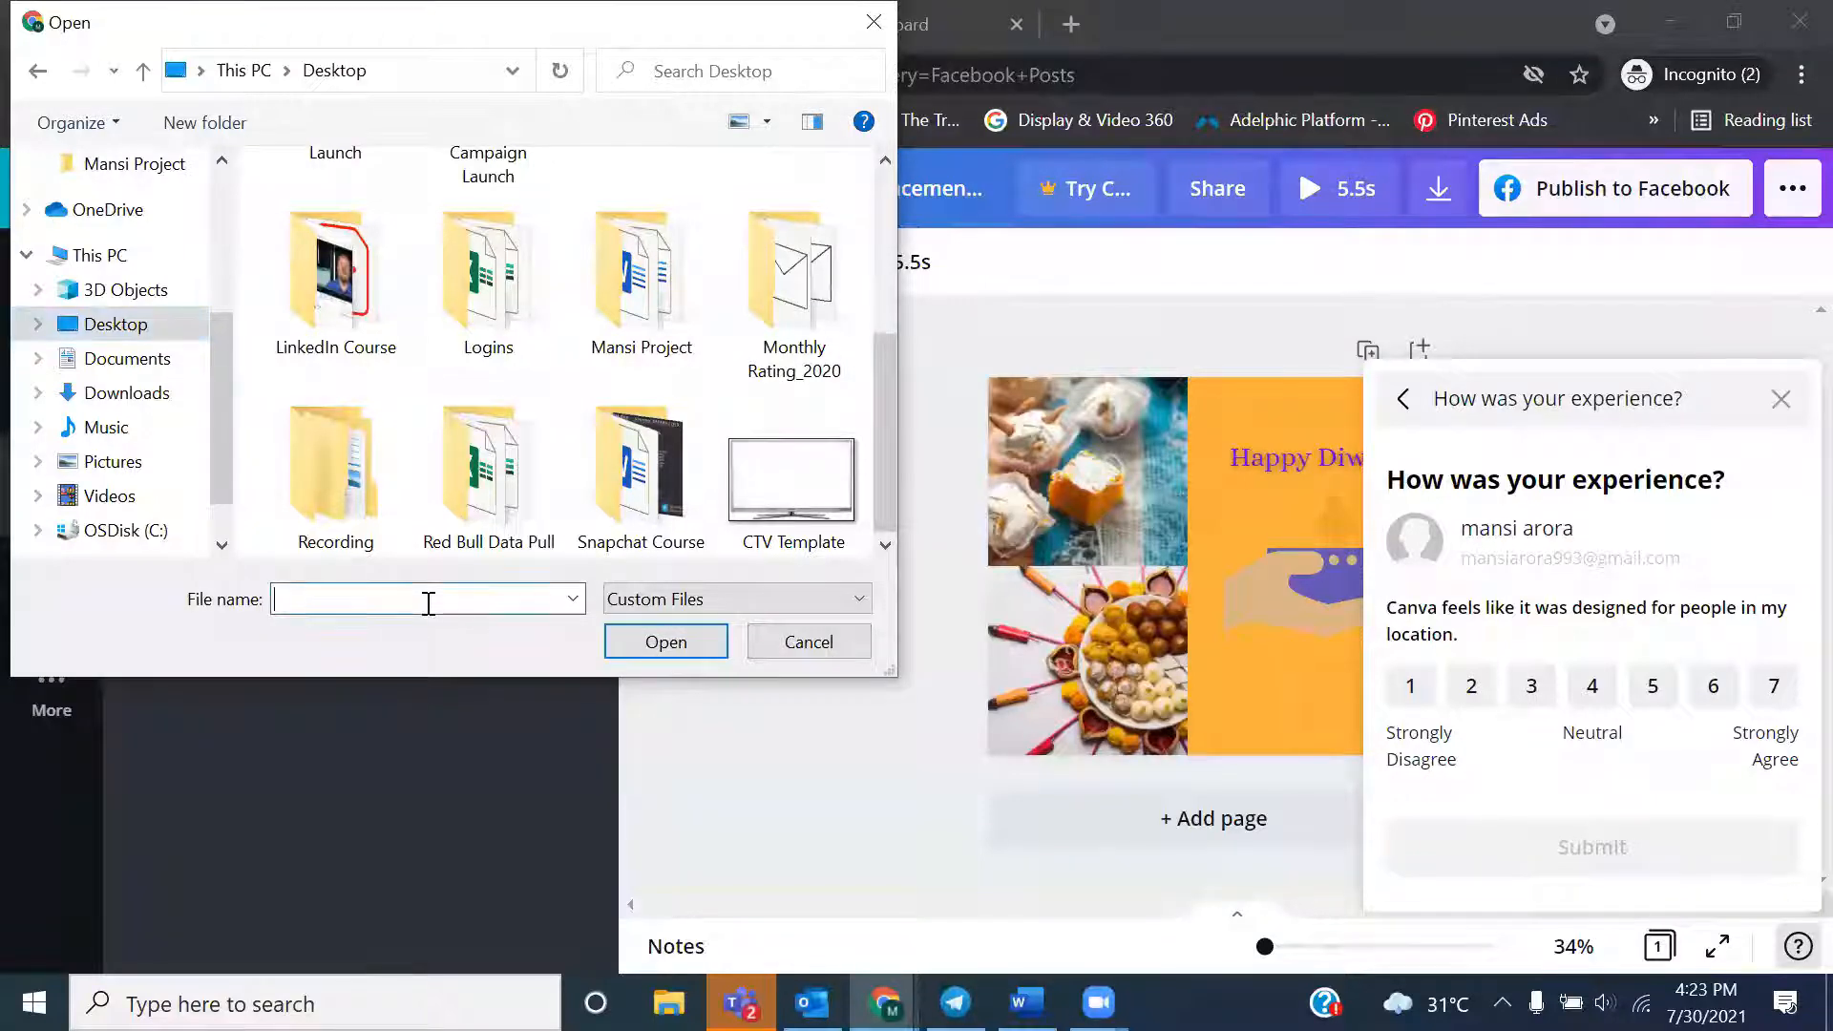
{"action": "type", "text": "di"}
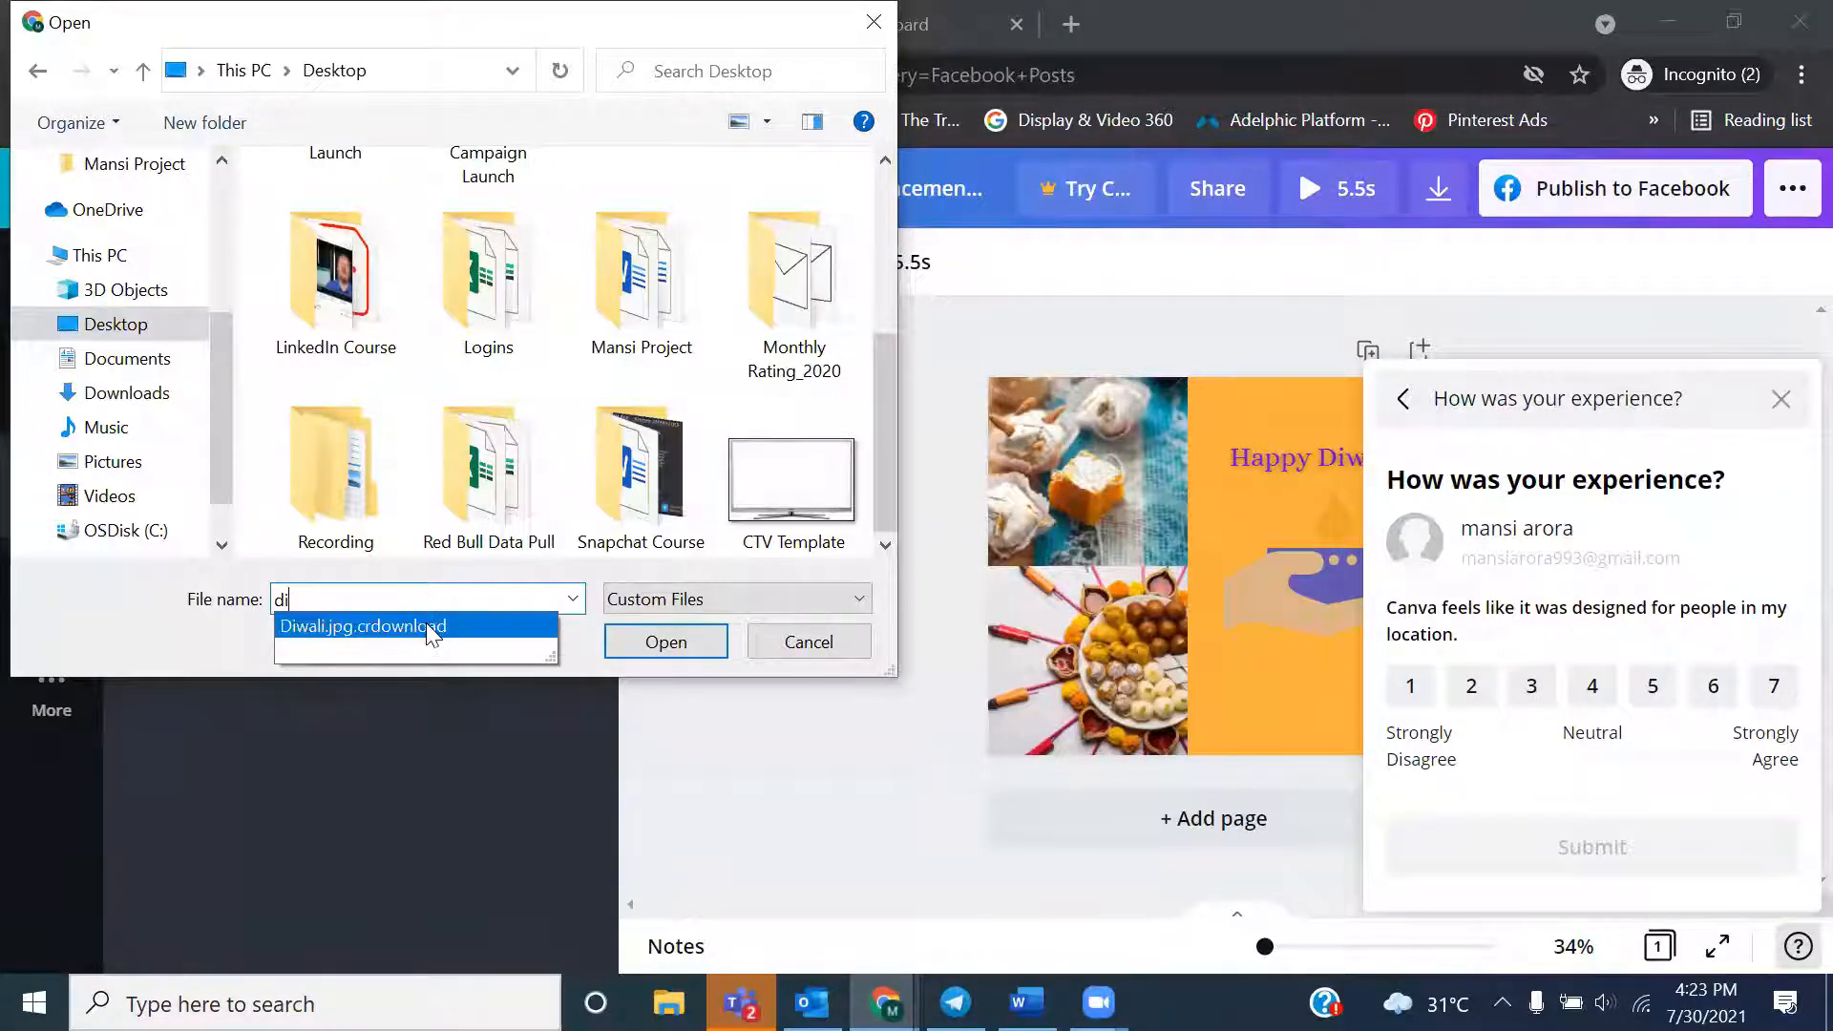
{"action": "left_click", "coordinate": [425, 623]}
{"action": "left_click", "coordinate": [653, 632]}
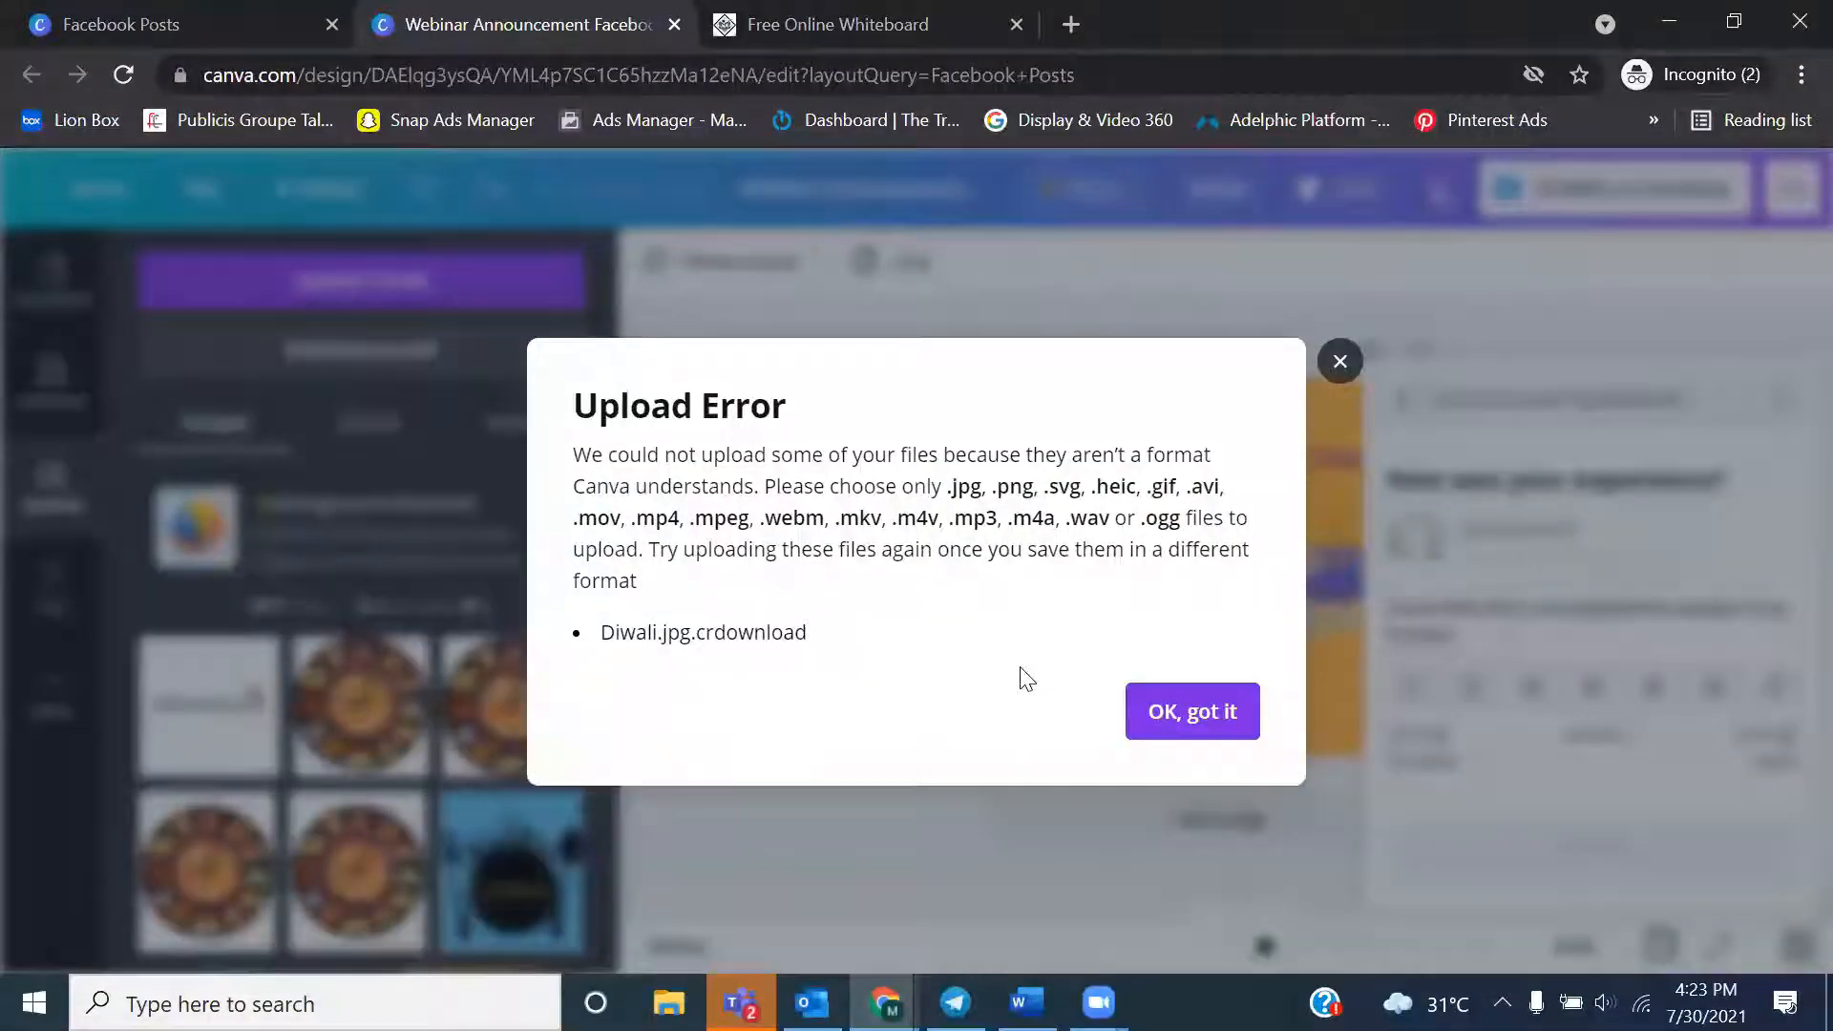
{"action": "left_click", "coordinate": [1214, 714]}
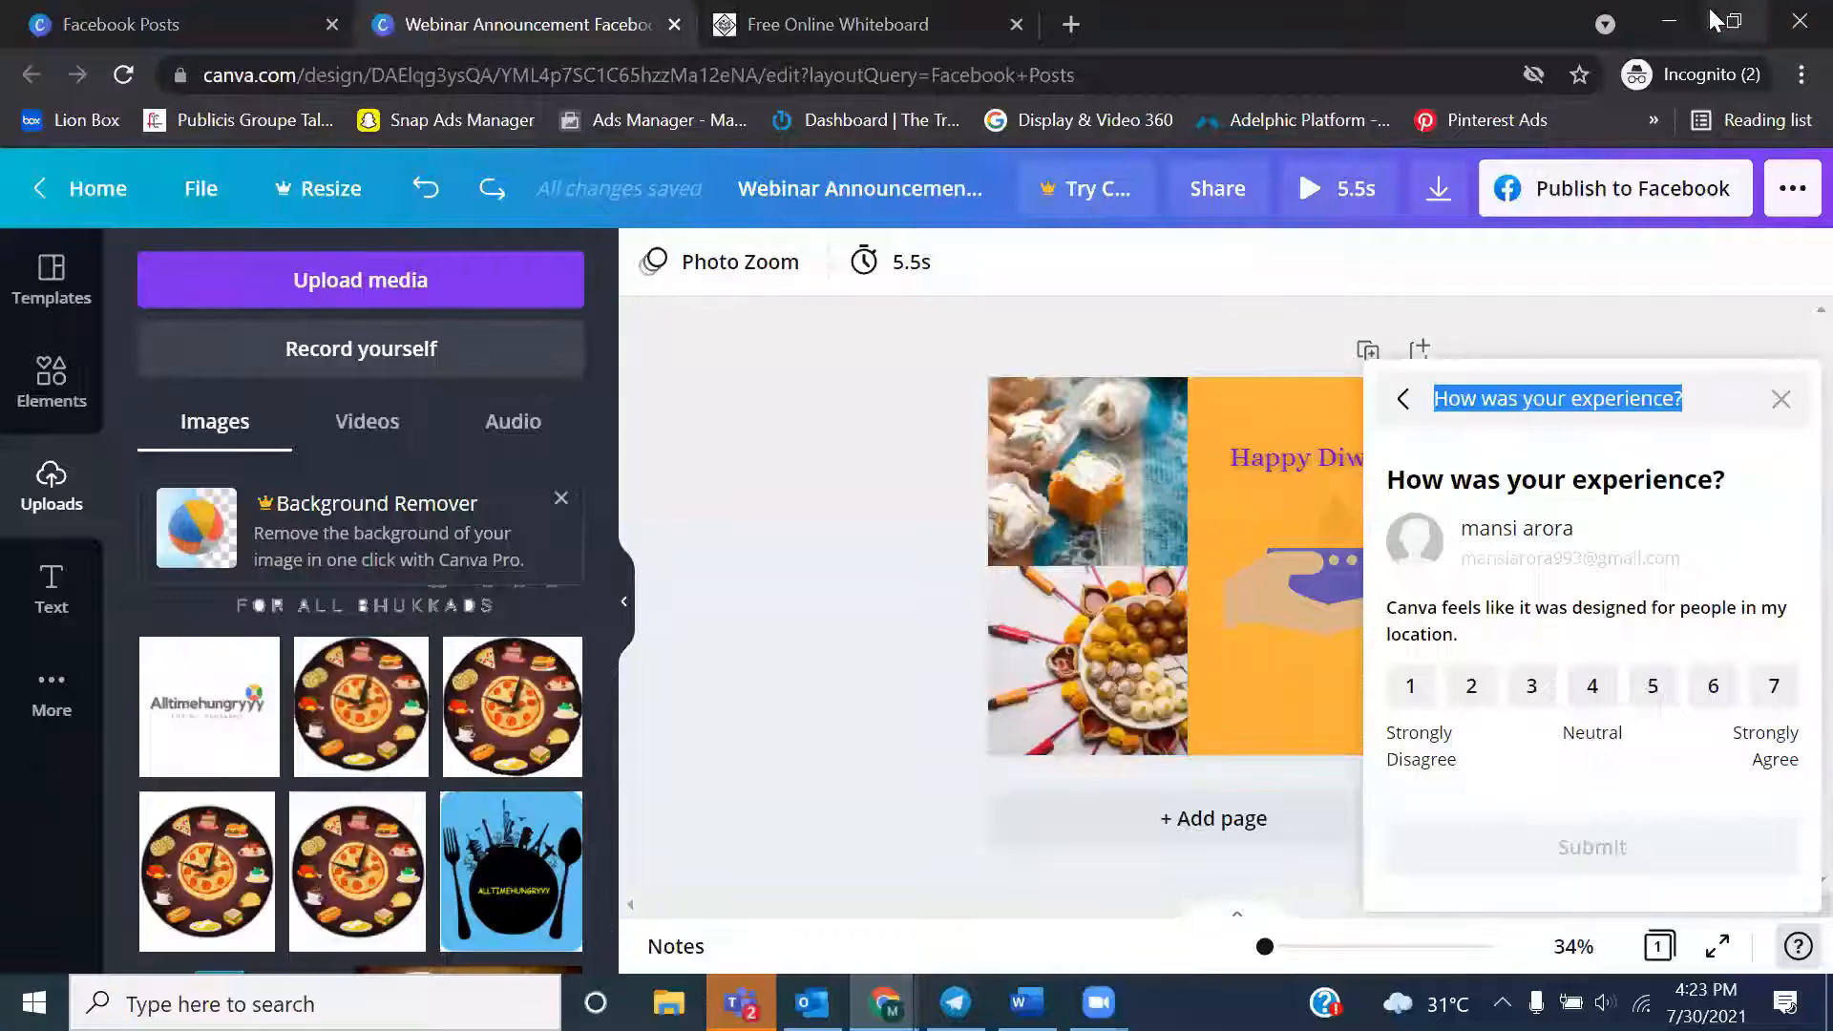
{"action": "left_click", "coordinate": [1680, 26]}
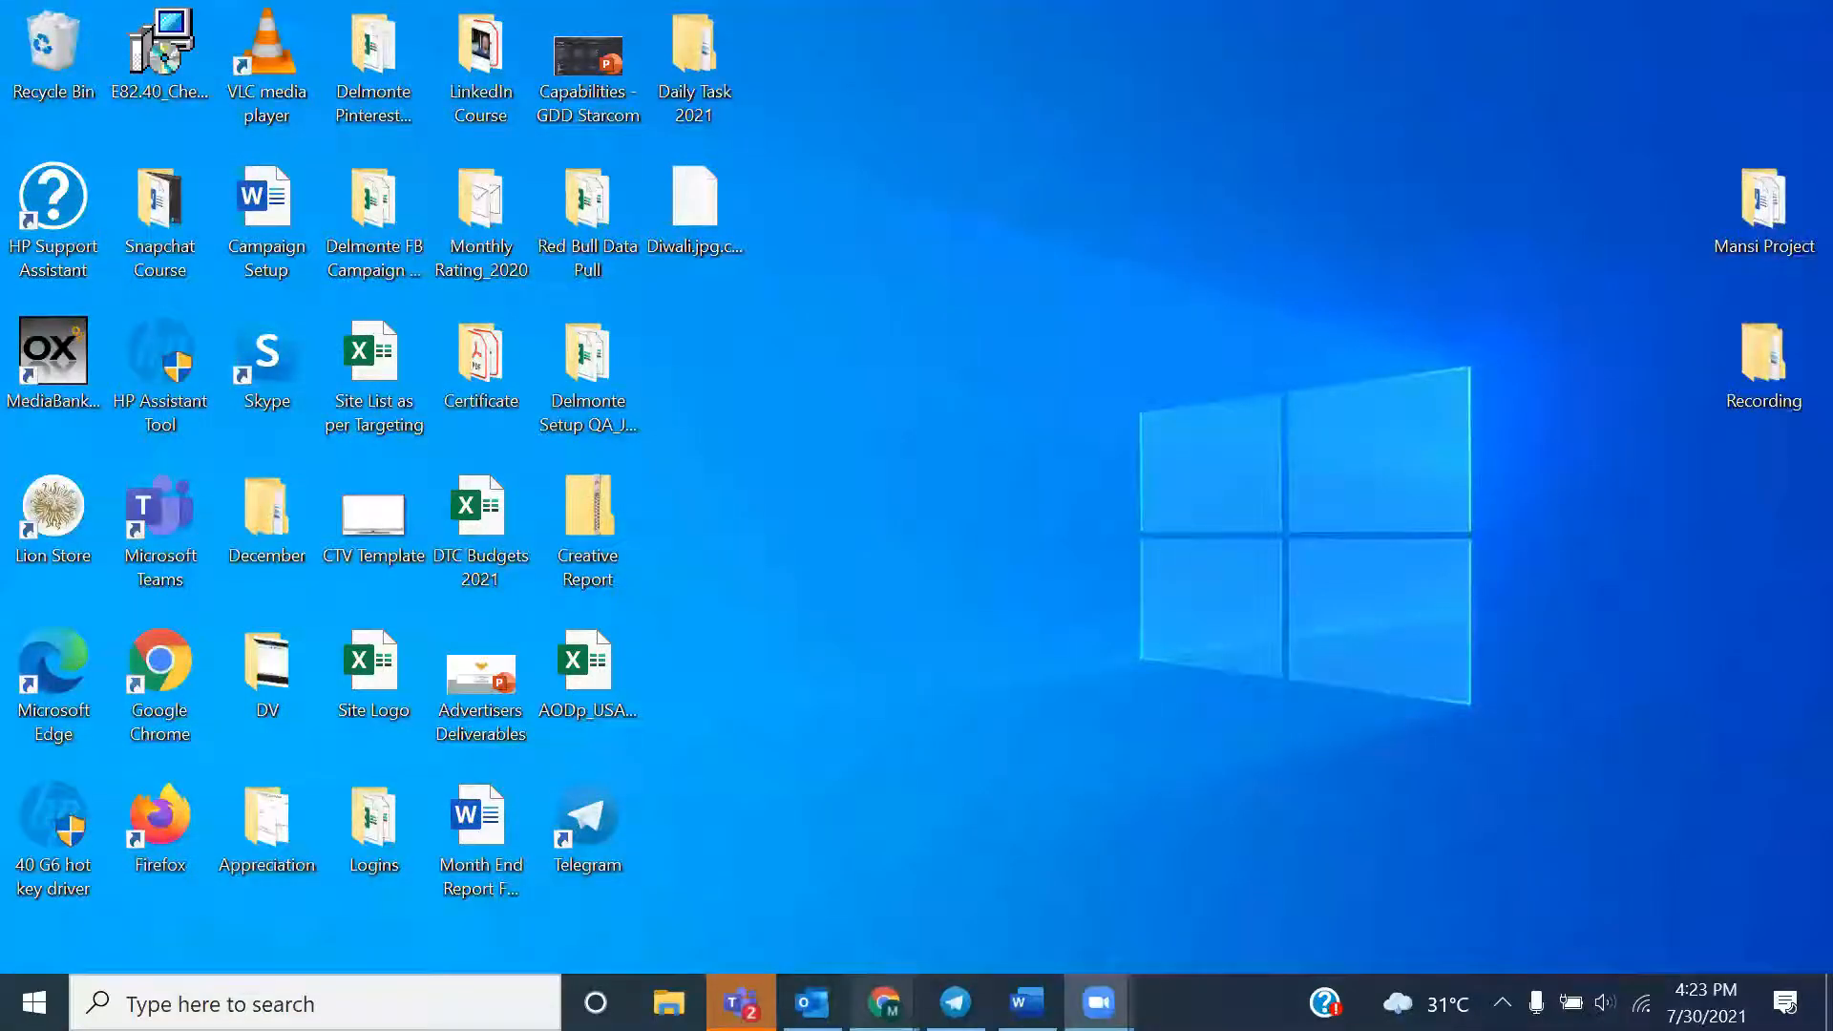
Switch from the Desktop to the Google image results for "diwali"
{"action": "mouse_move", "coordinate": [883, 1002]}
{"action": "left_click", "coordinate": [1266, 894]}
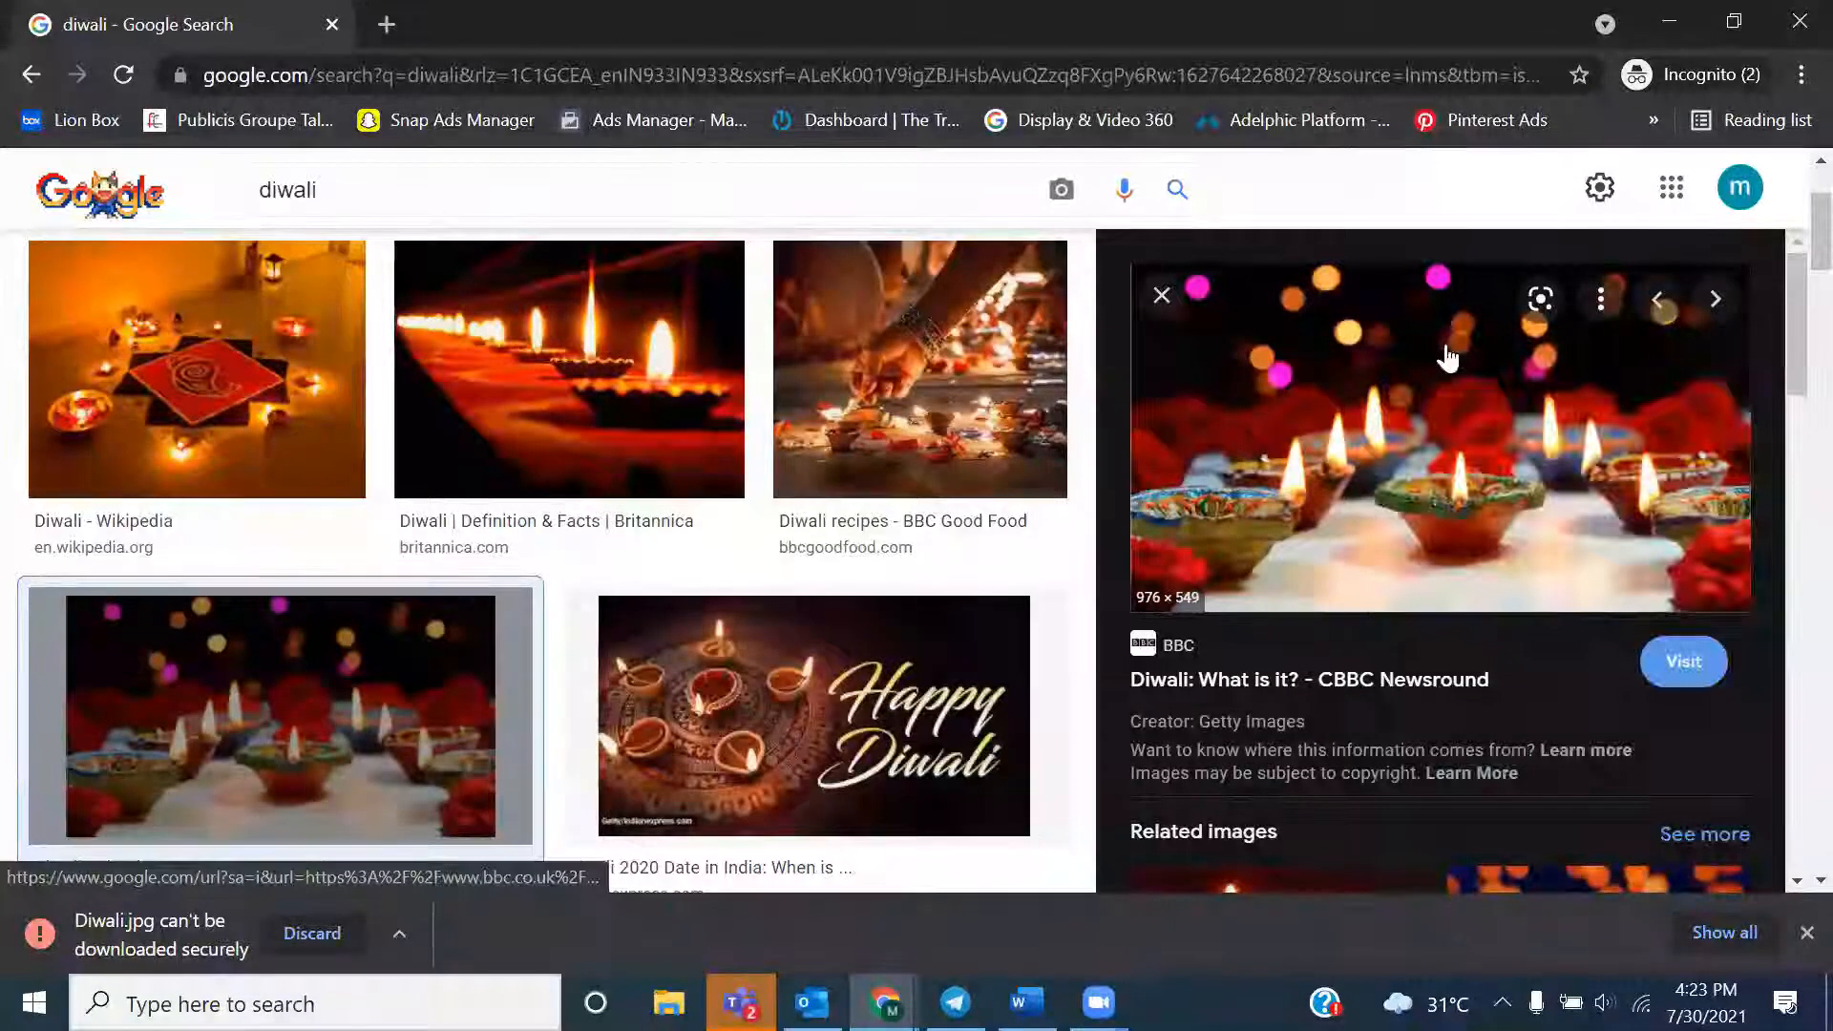
{"action": "right_click", "coordinate": [1447, 355]}
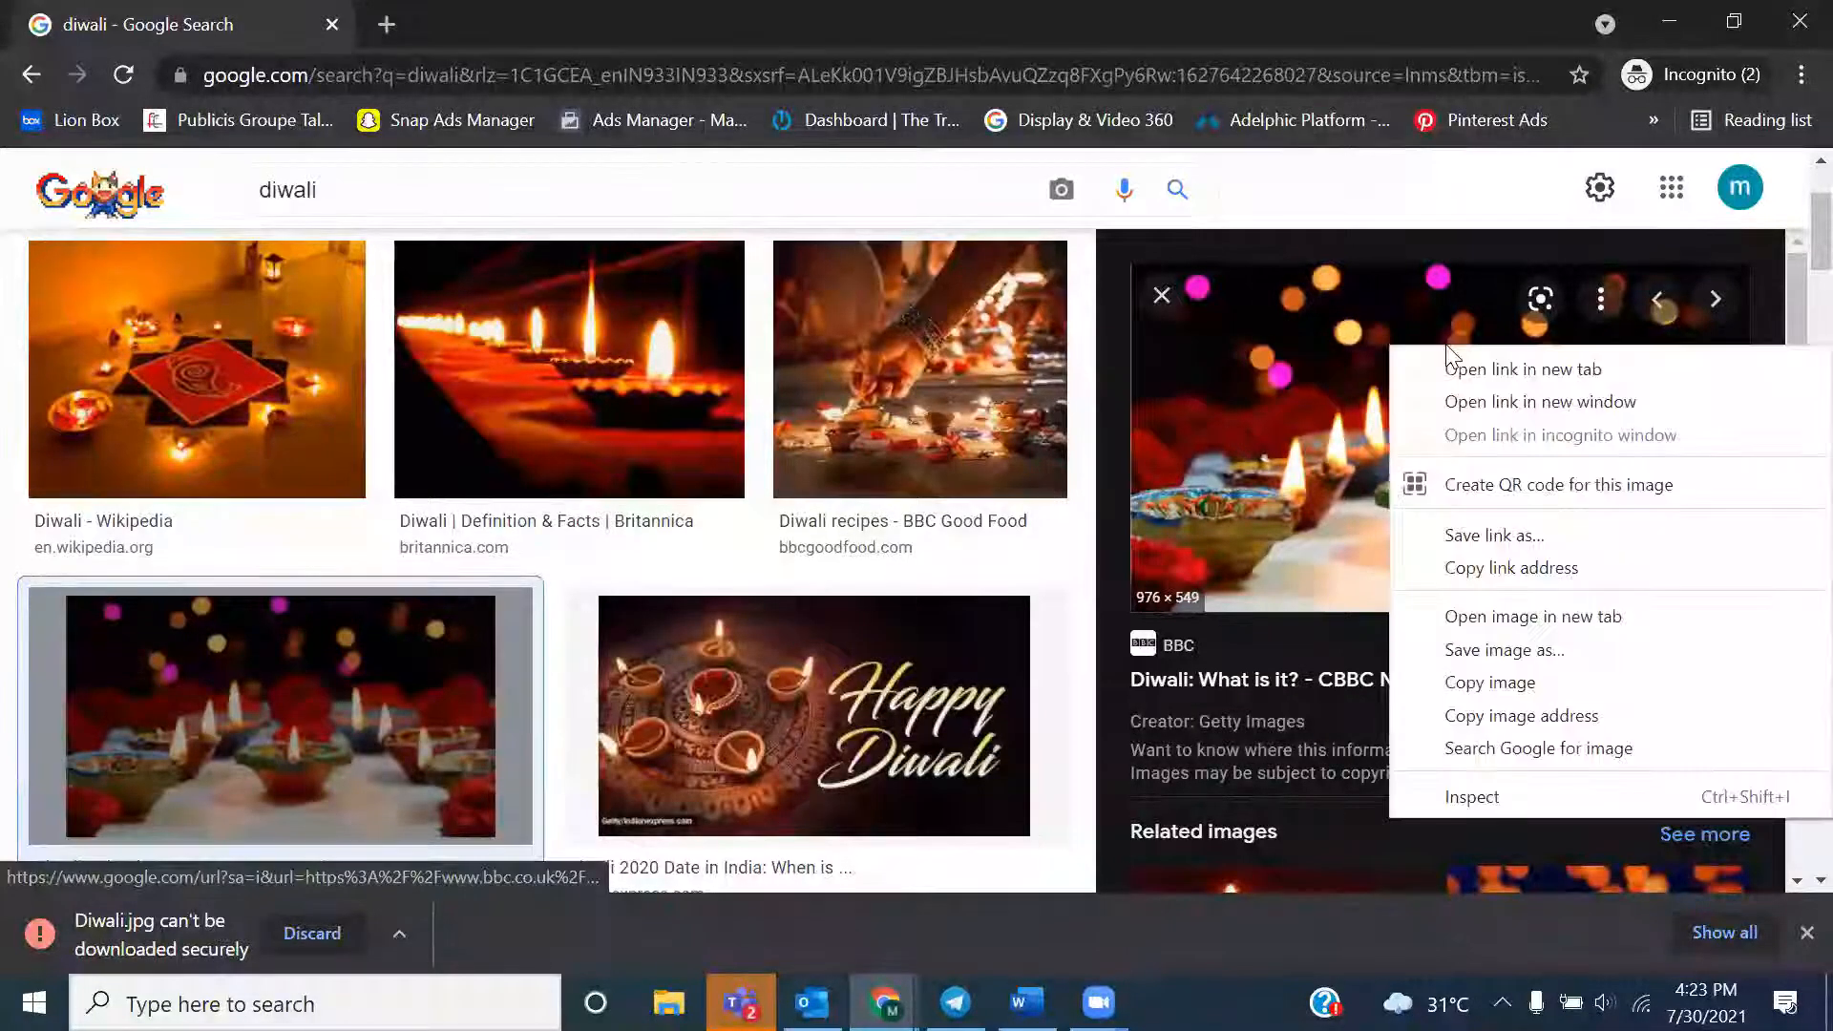
{"action": "left_click", "coordinate": [1470, 651]}
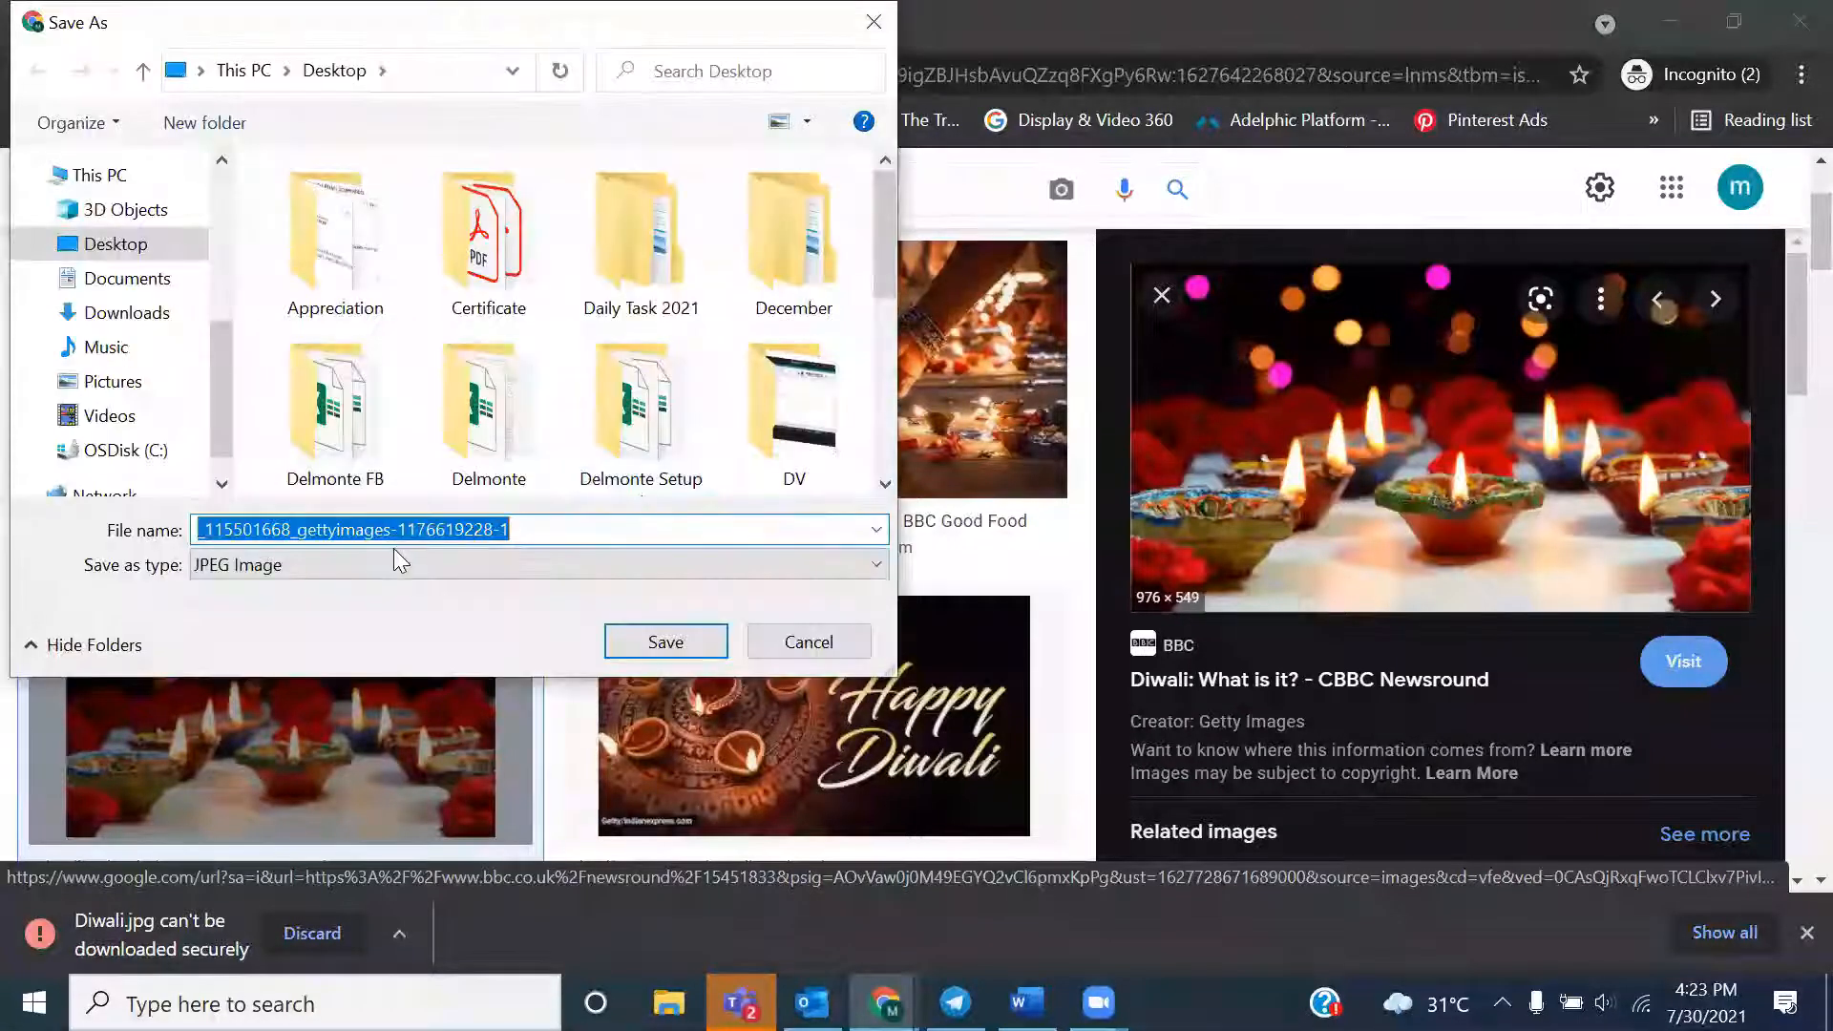
{"action": "left_click", "coordinate": [349, 562]}
{"action": "left_click", "coordinate": [349, 561]}
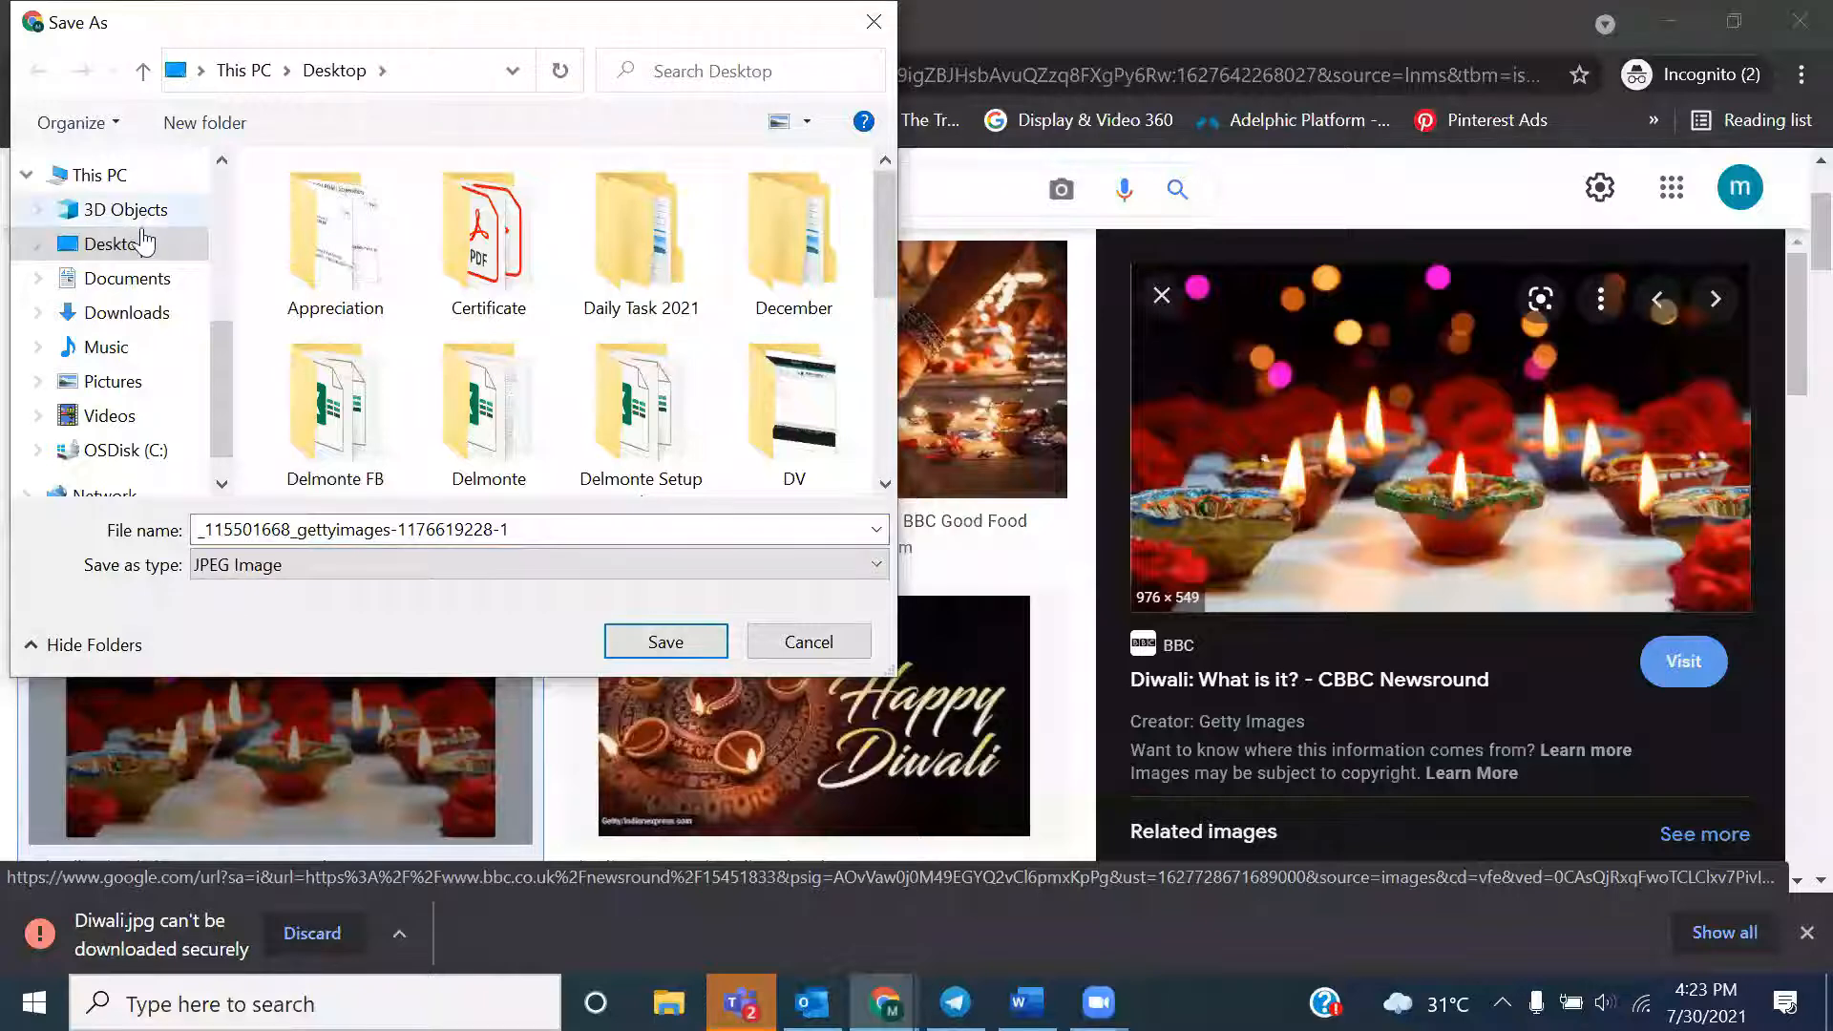
{"action": "left_click", "coordinate": [824, 651]}
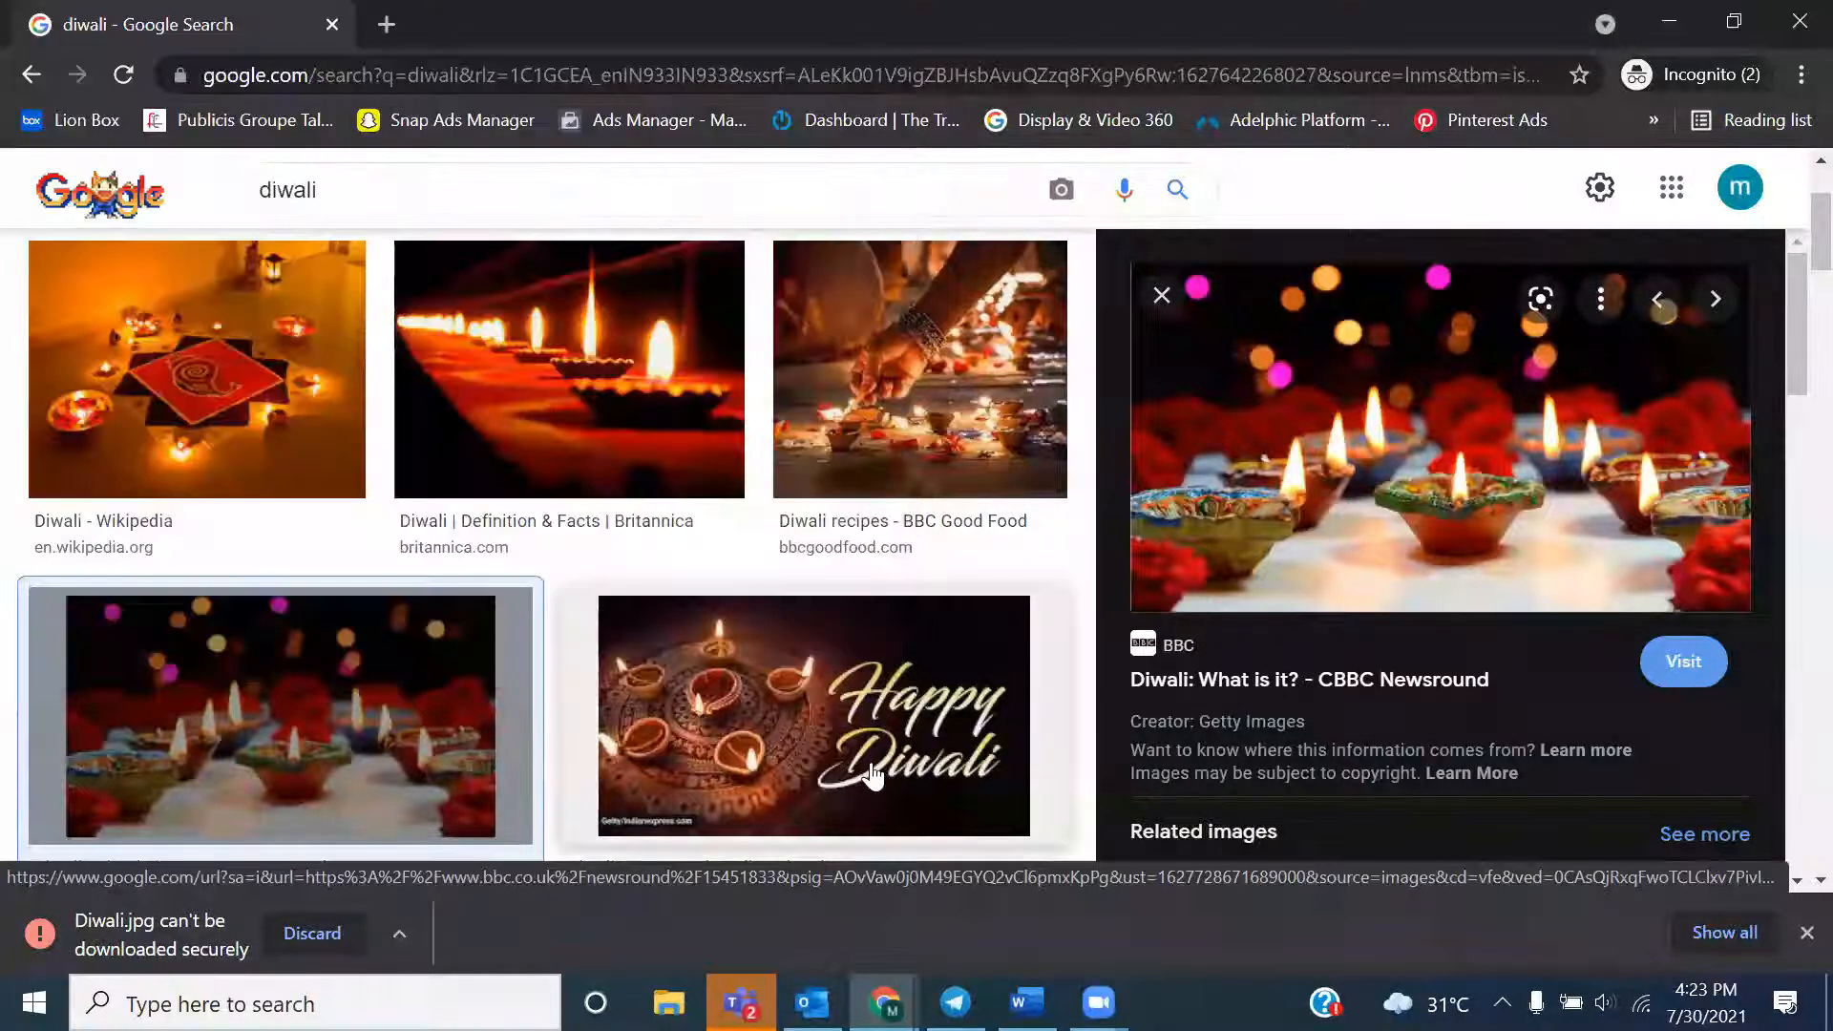
{"action": "left_click", "coordinate": [827, 659]}
{"action": "right_click", "coordinate": [1347, 482]}
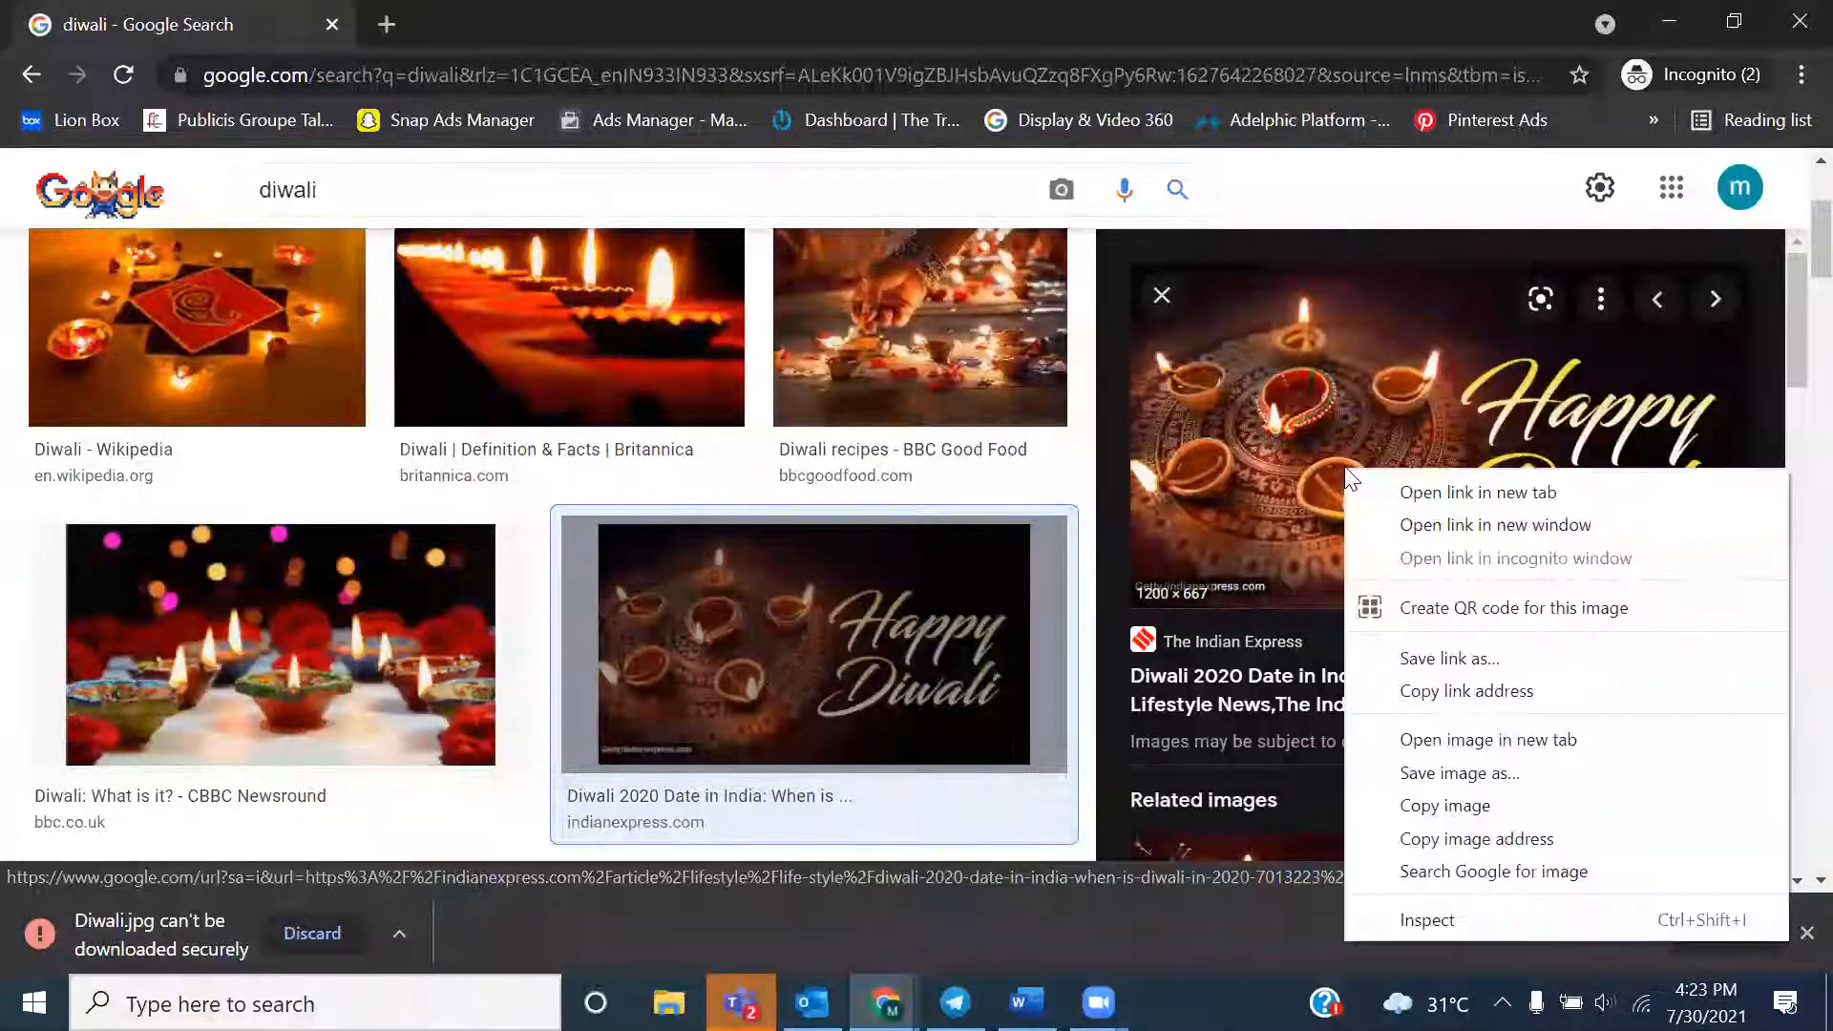
{"action": "left_click", "coordinate": [1441, 775]}
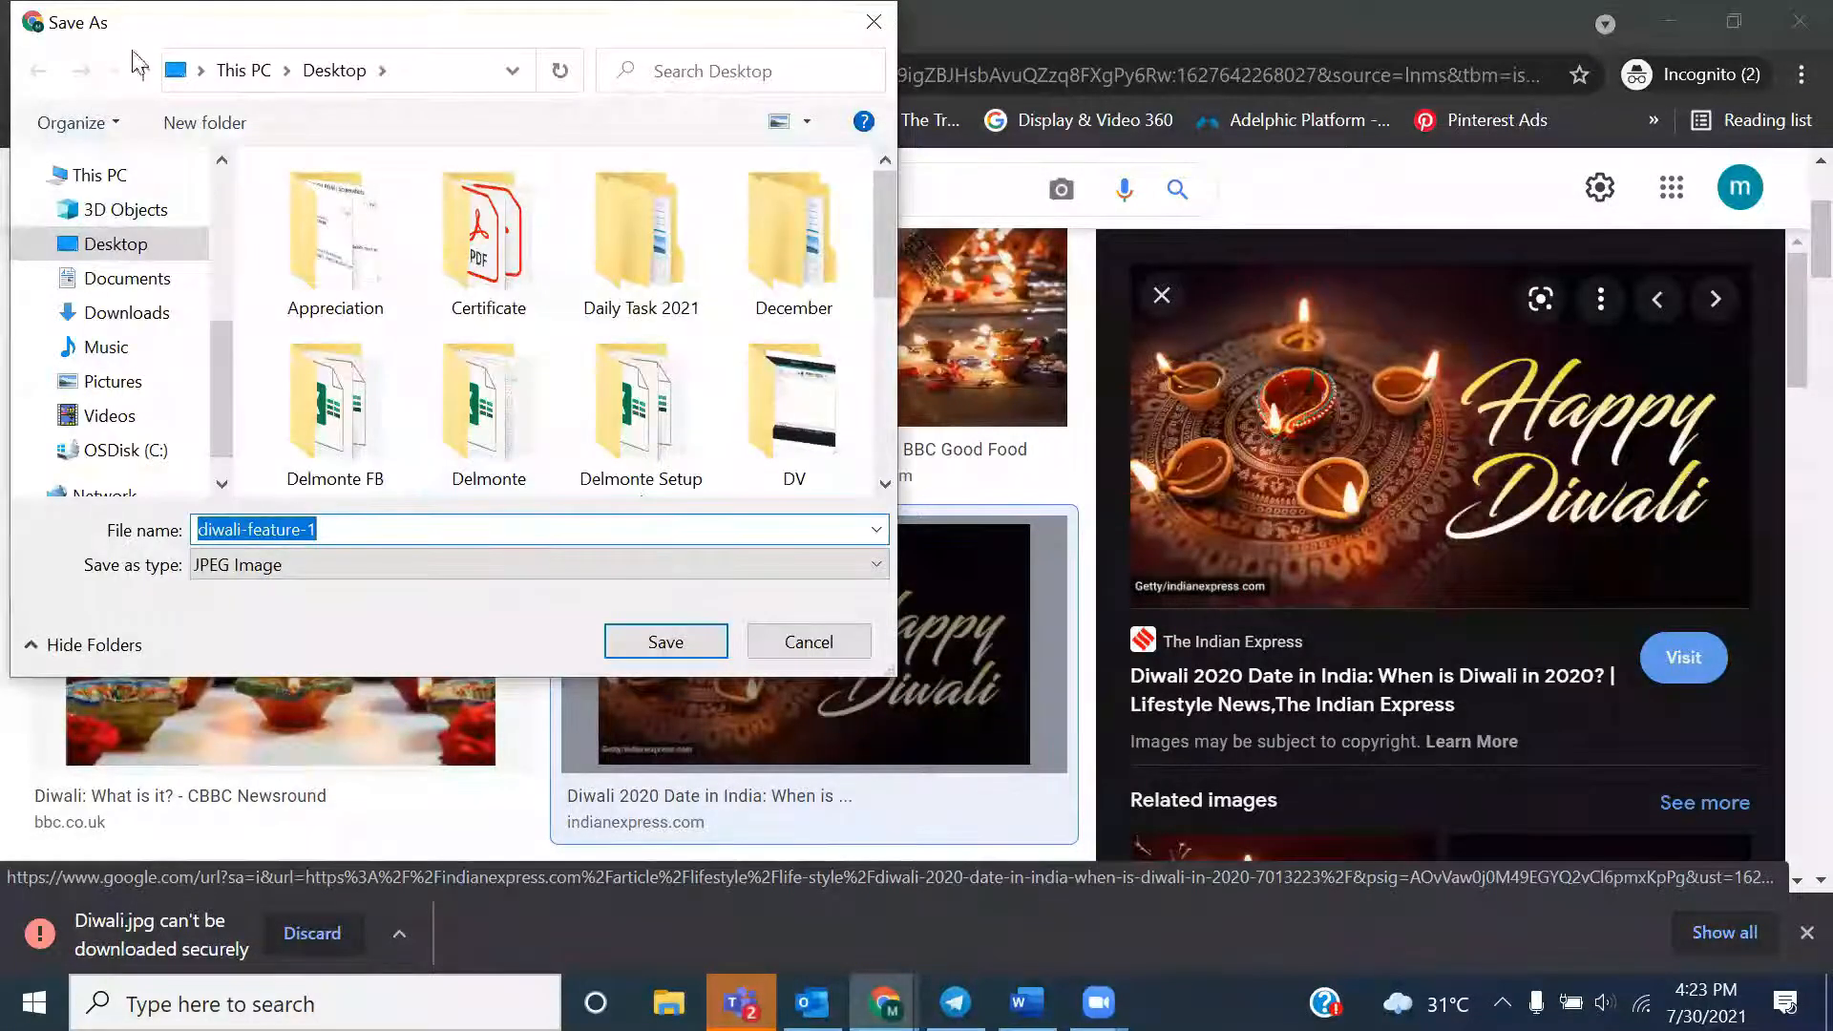
{"action": "left_click", "coordinate": [809, 642]}
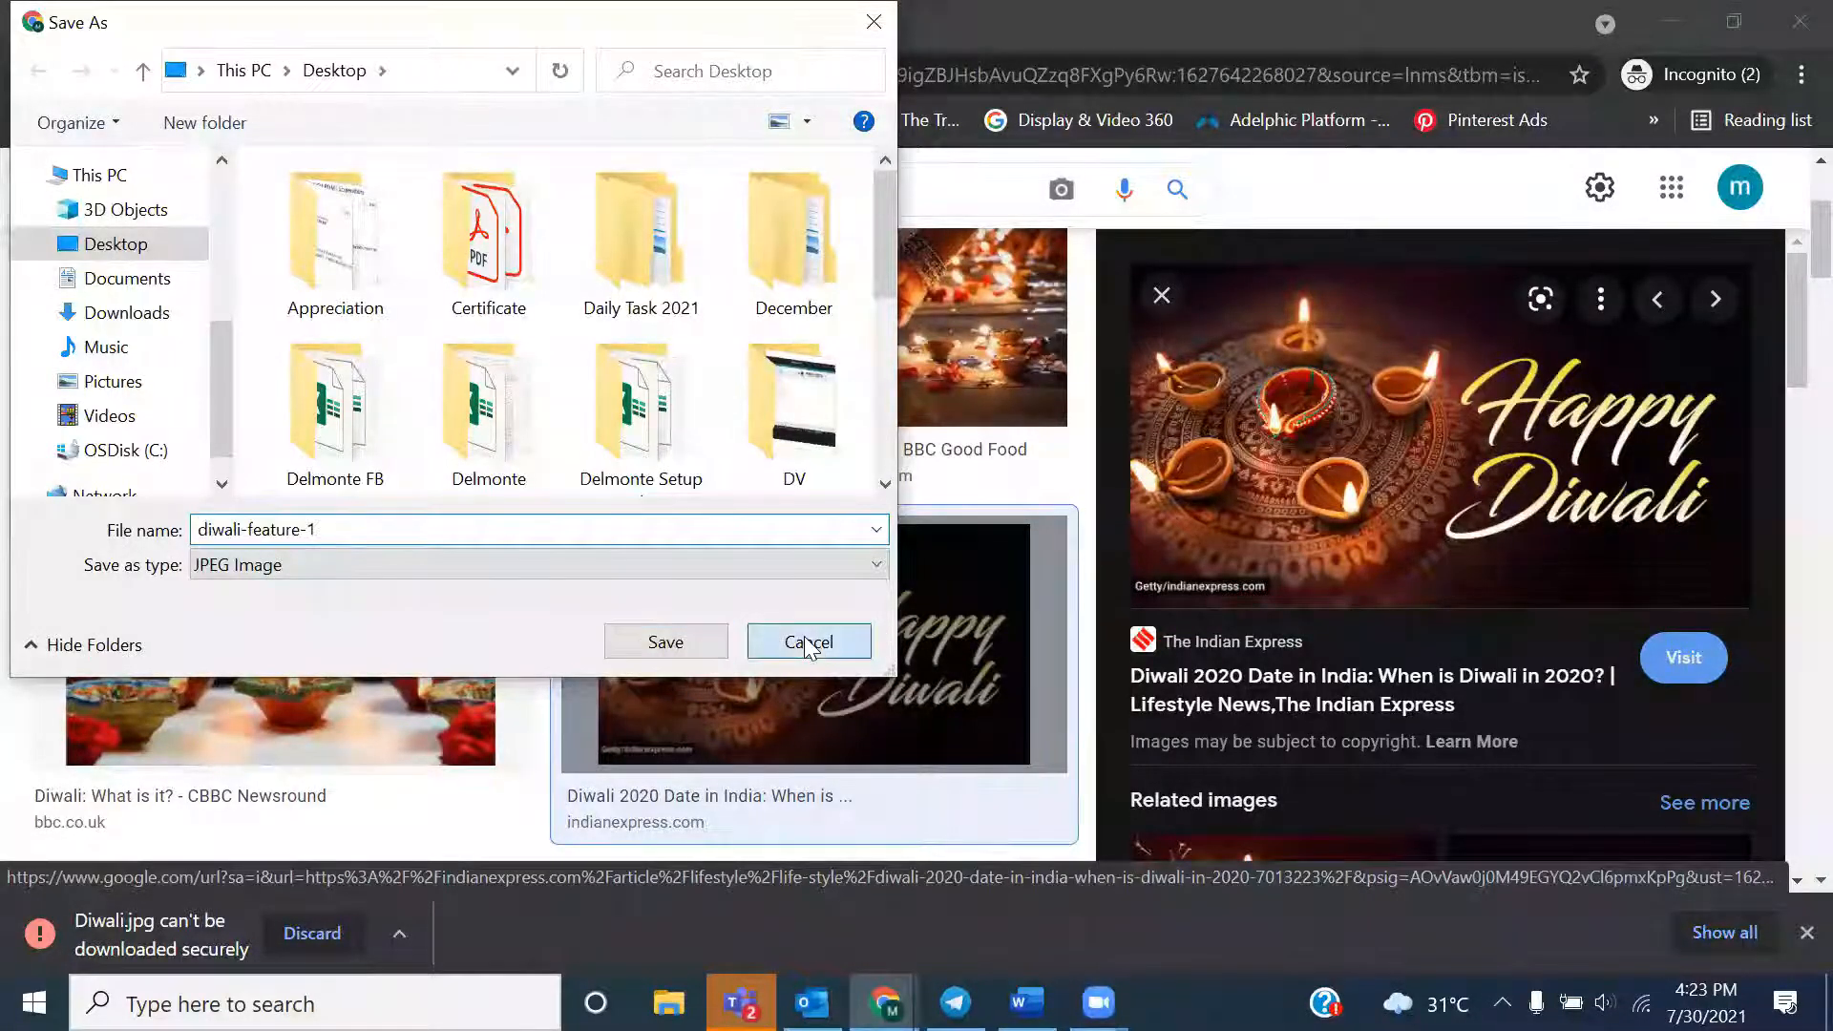
Search Google Images for "diwali png images"
{"action": "scroll", "coordinate": [1793, 192], "scroll_direction": "up", "scroll_amount": 3}
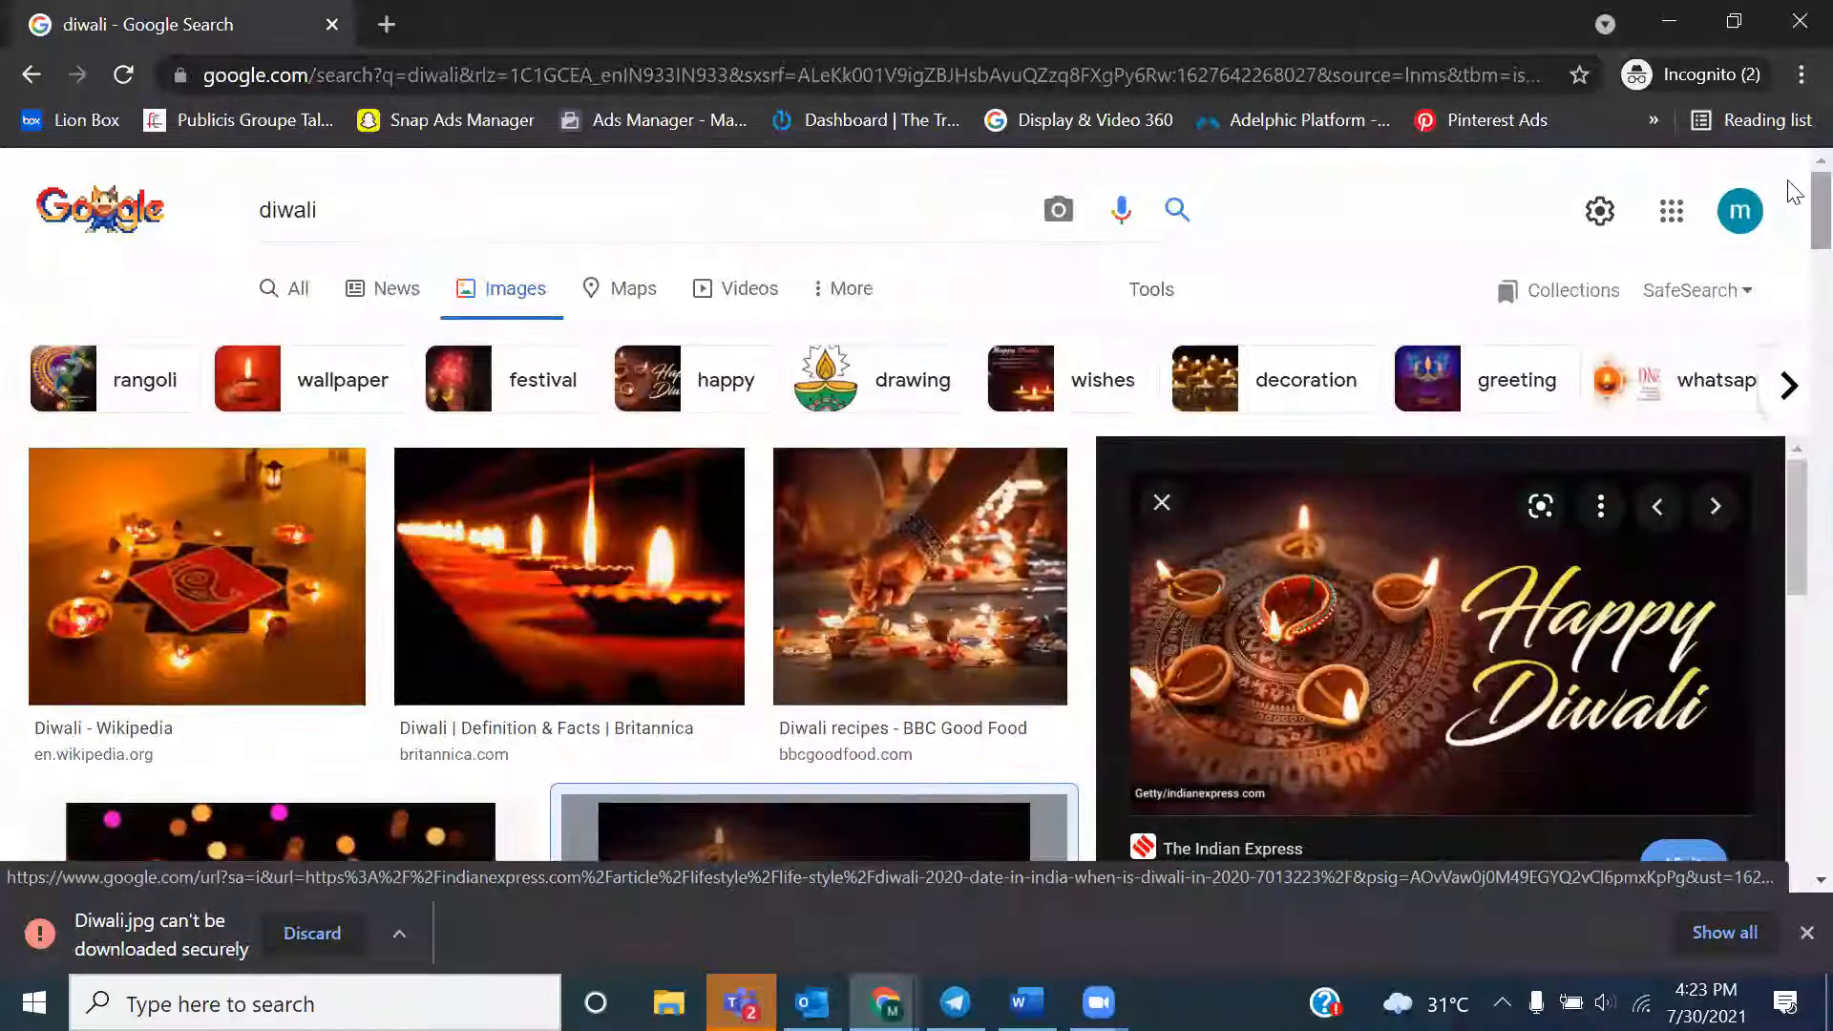
{"action": "left_click", "coordinate": [511, 210]}
{"action": "type", "text": "png"}
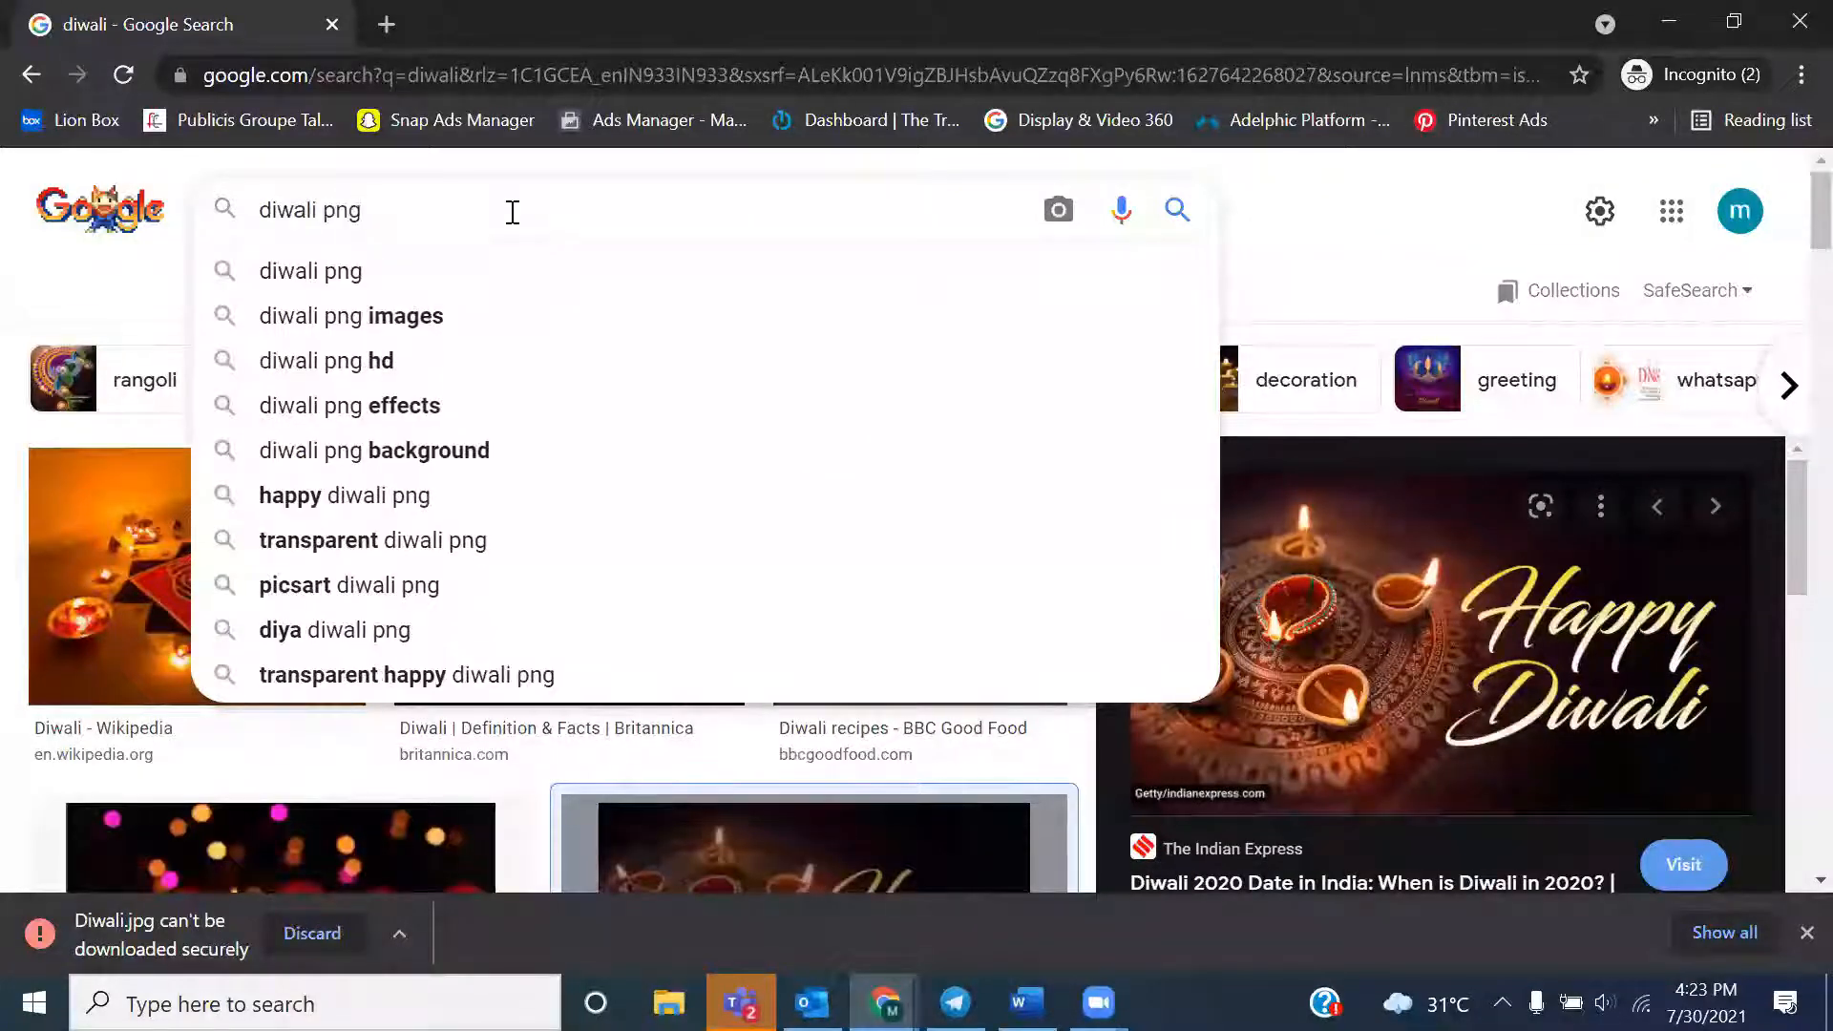
{"action": "key", "text": "Down"}
{"action": "key", "text": "Down"}
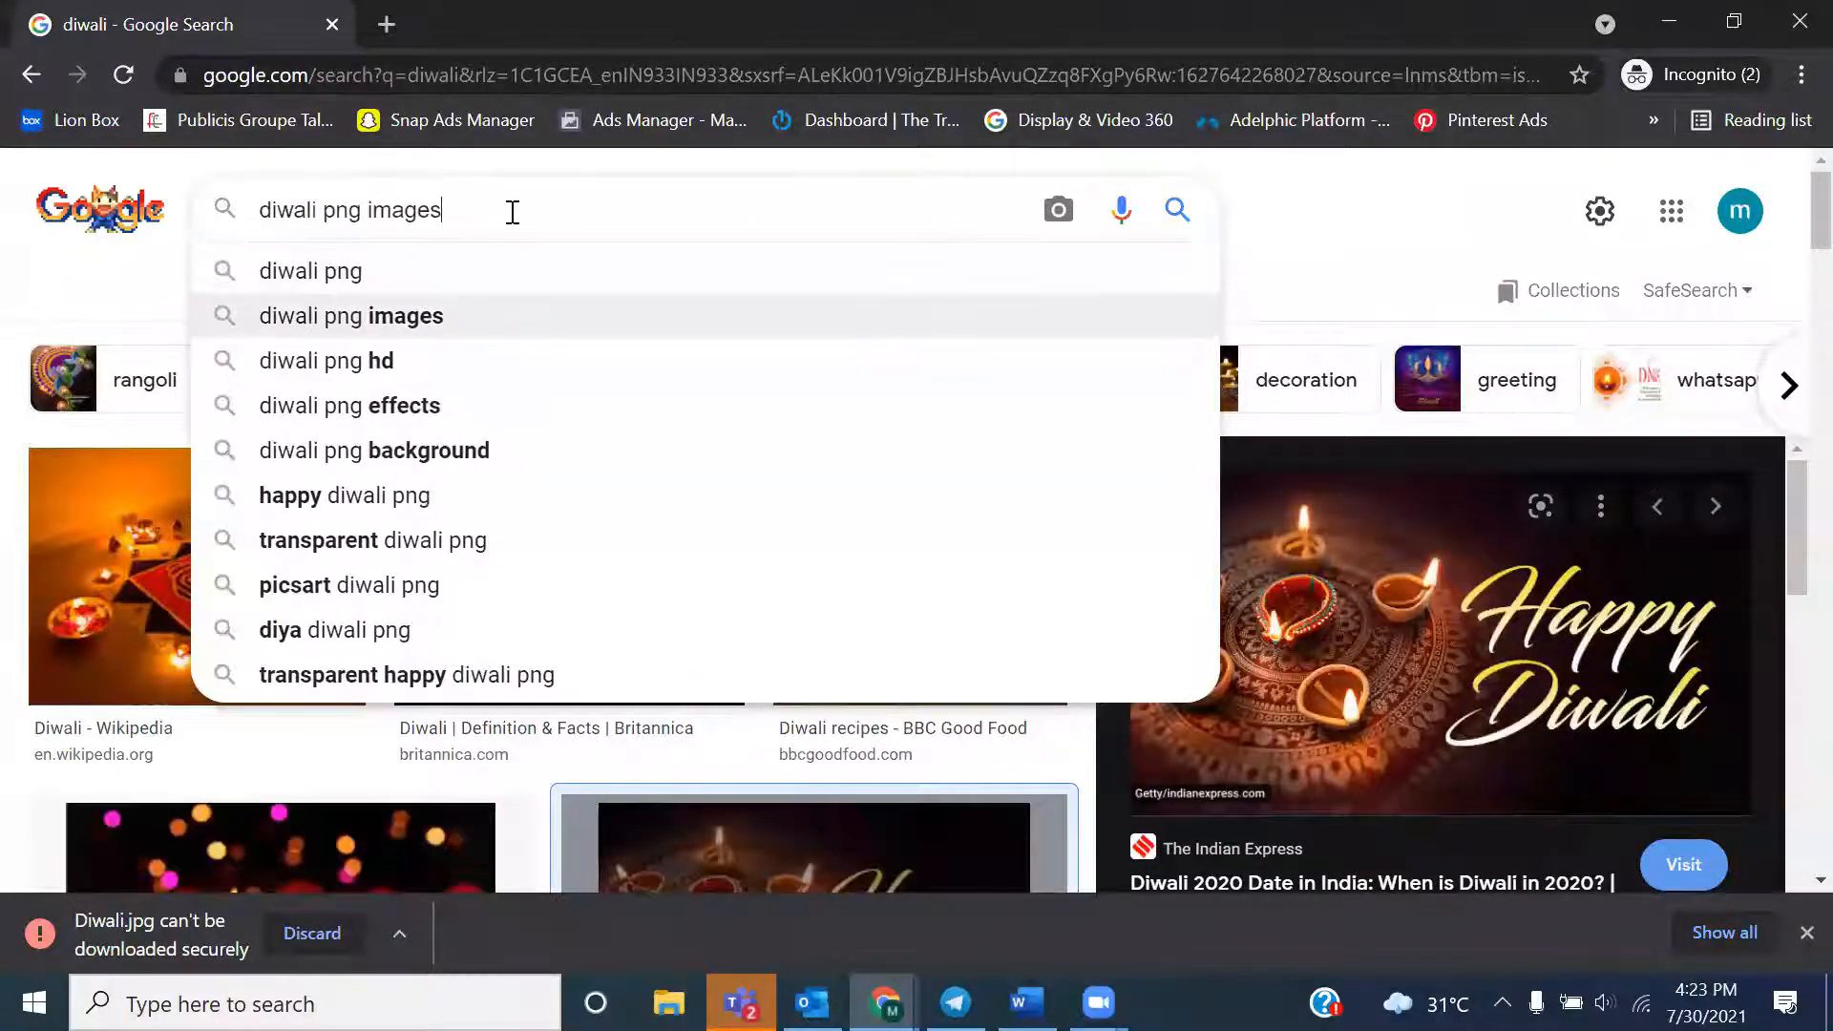
{"action": "key", "text": "Return"}
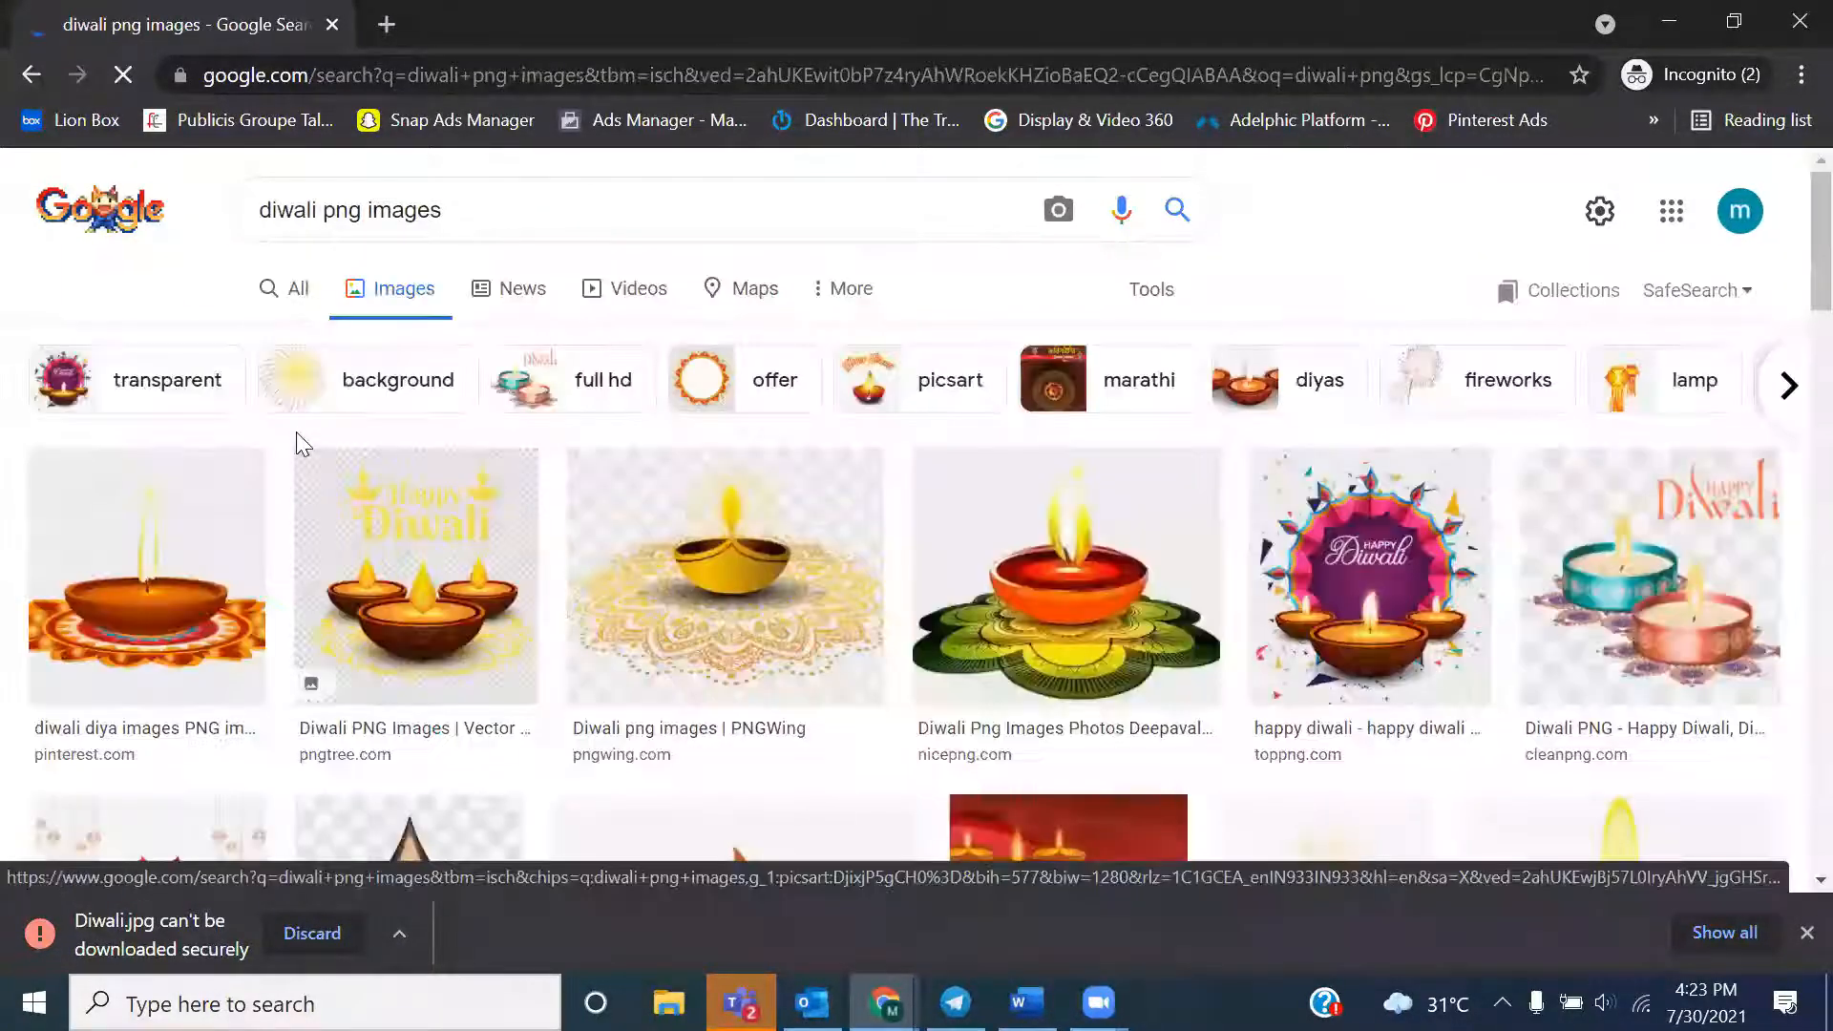
Save the PNGWing golden diya image to the Desktop as a PNG under its suggested file name
{"action": "left_click", "coordinate": [804, 551]}
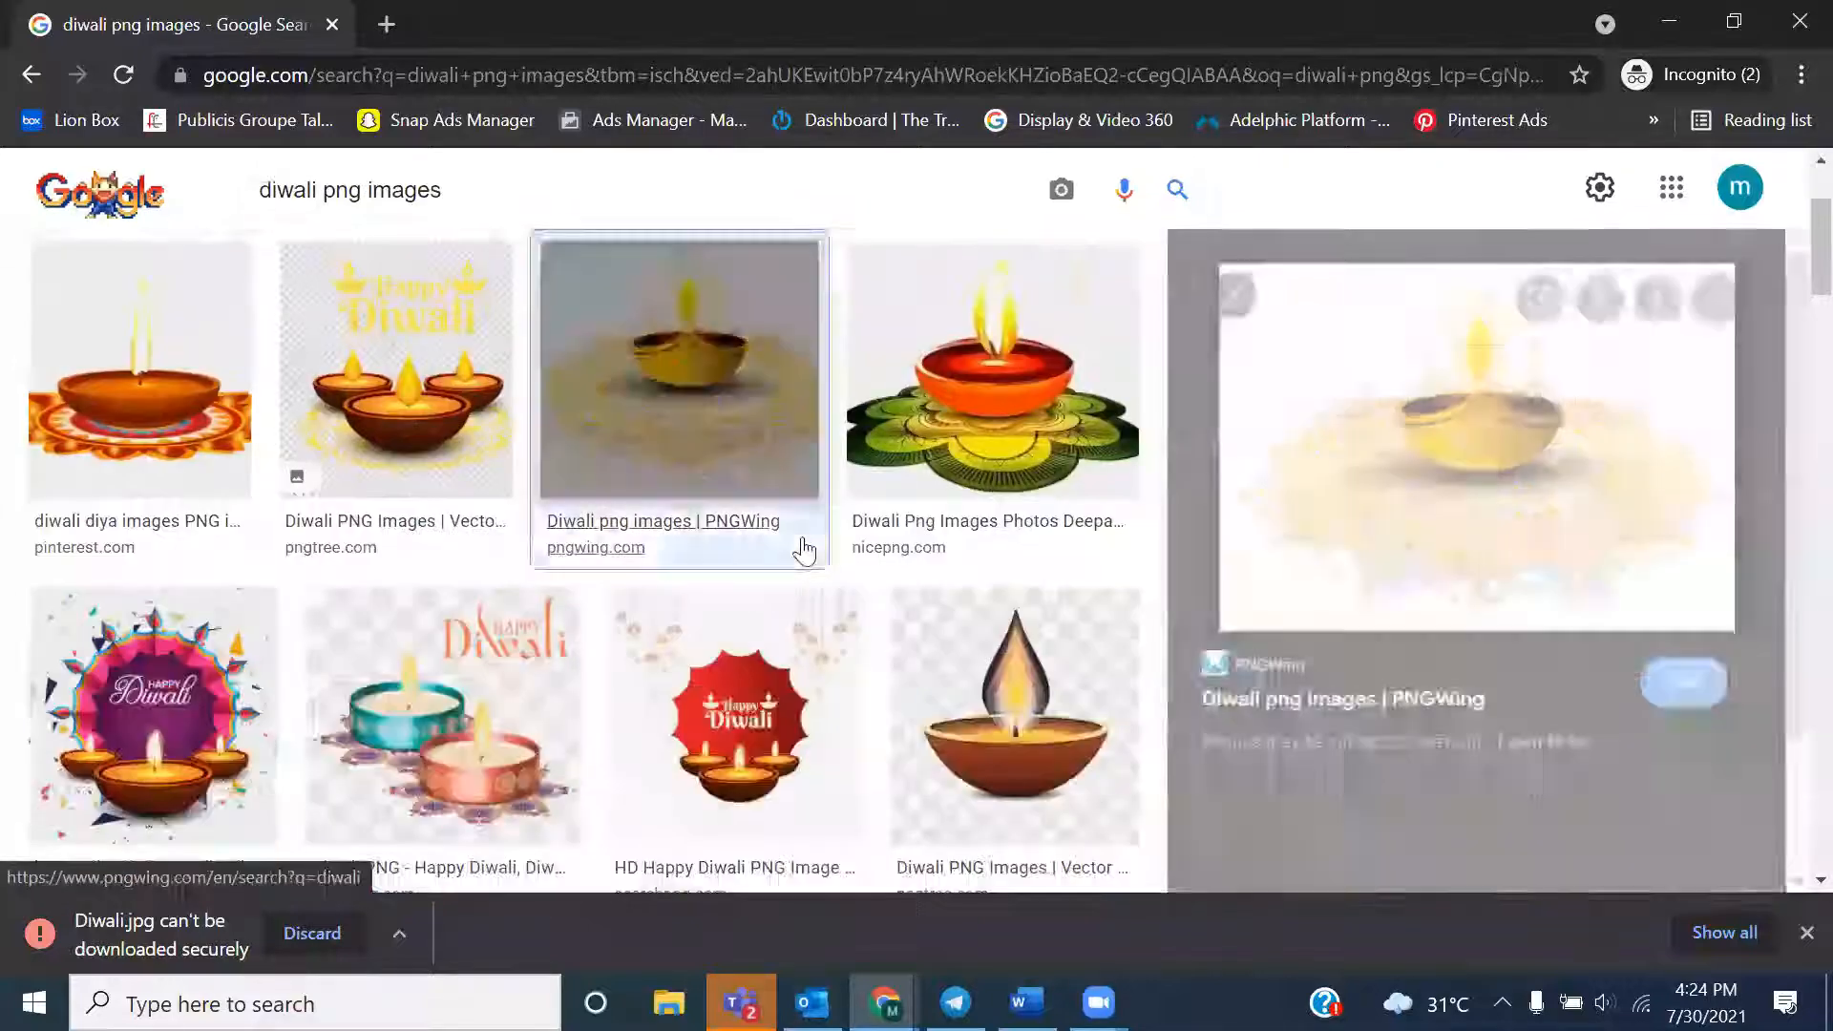
{"action": "right_click", "coordinate": [1449, 470]}
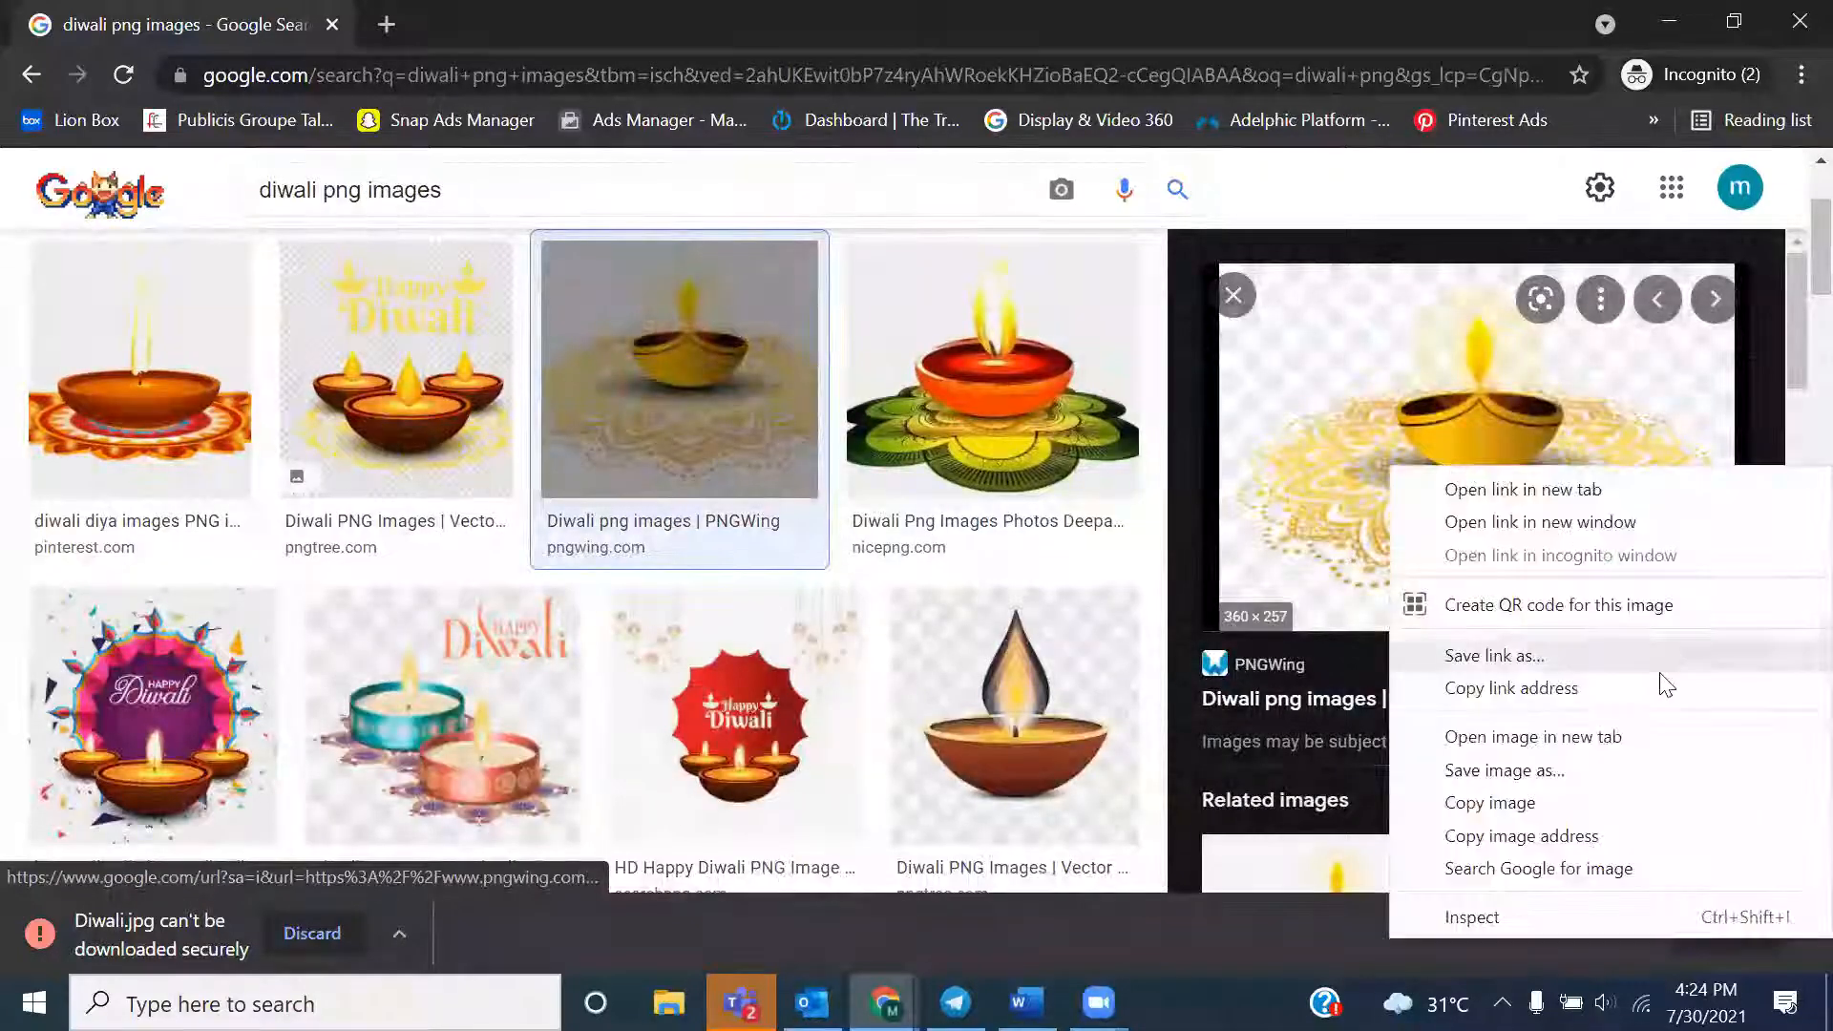
{"action": "left_click", "coordinate": [1550, 772]}
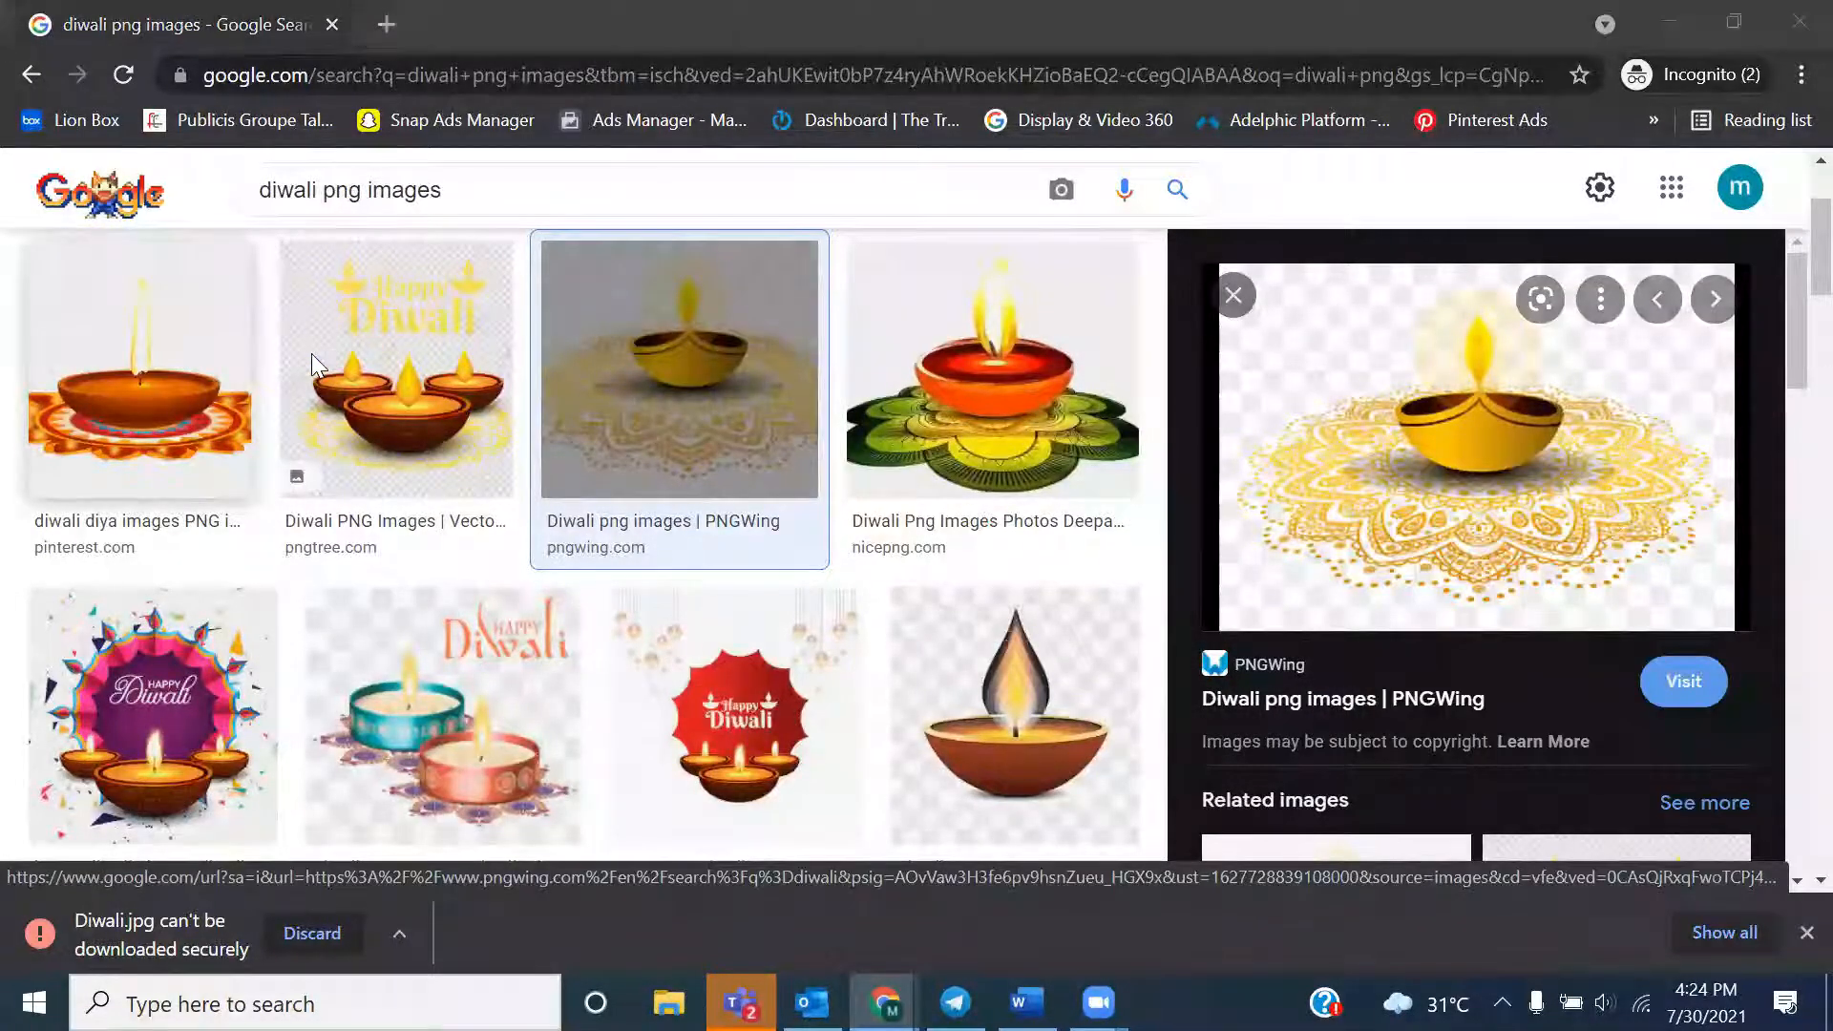
{"action": "left_click", "coordinate": [197, 239]}
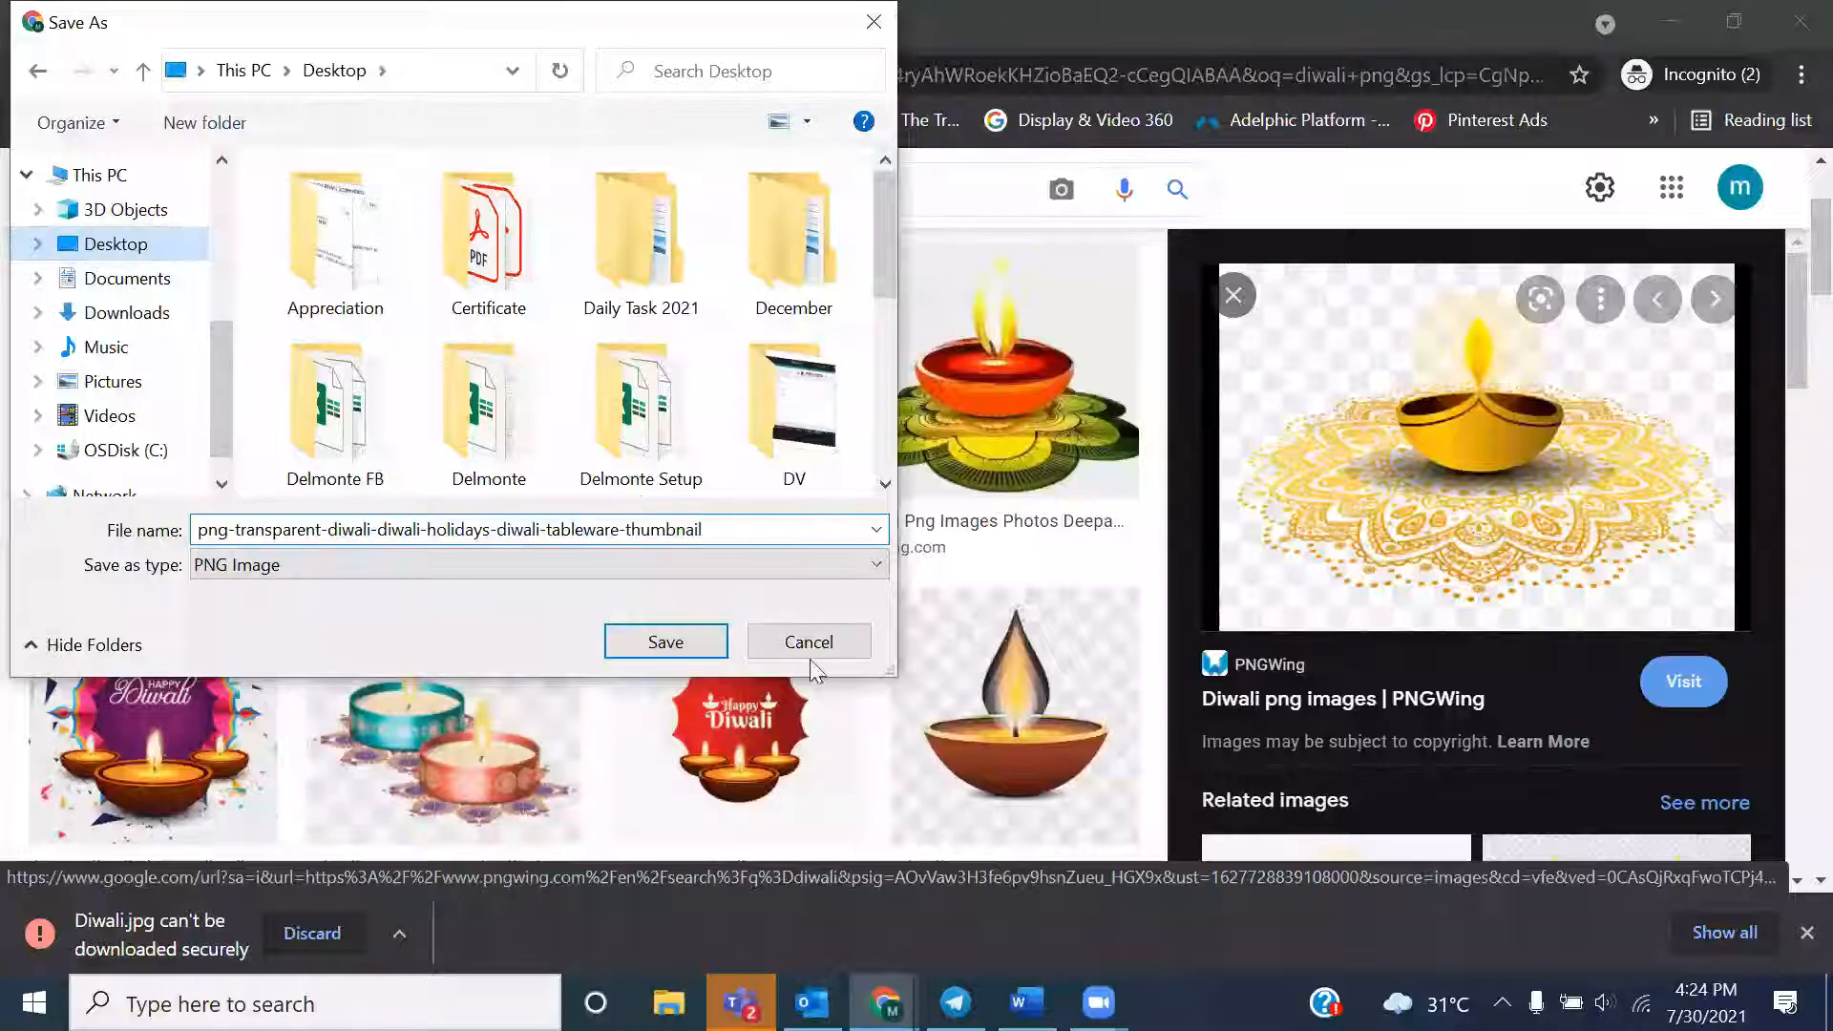
{"action": "left_click", "coordinate": [665, 642]}
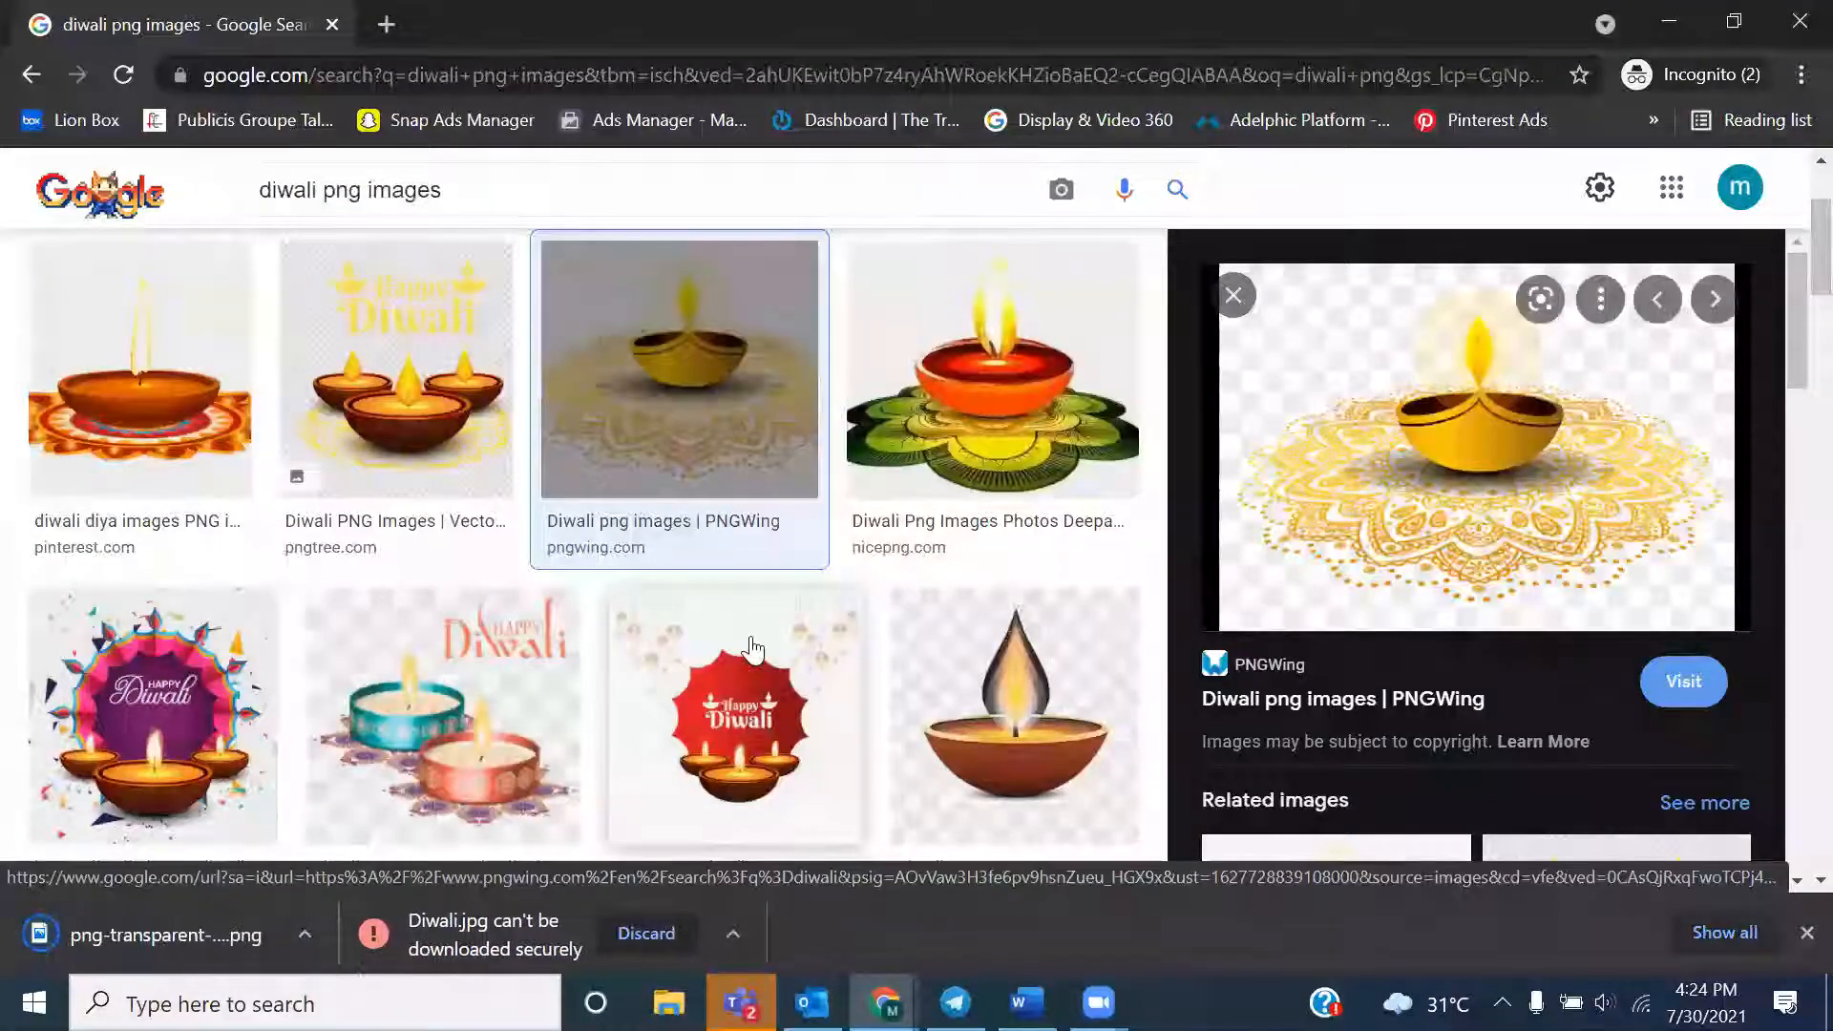
Switch to the Canva design and open the file dialog for uploading media from the device
{"action": "left_click_drag", "start_coordinate": [224, 924], "coordinate": [885, 900]}
{"action": "mouse_move", "coordinate": [886, 999]}
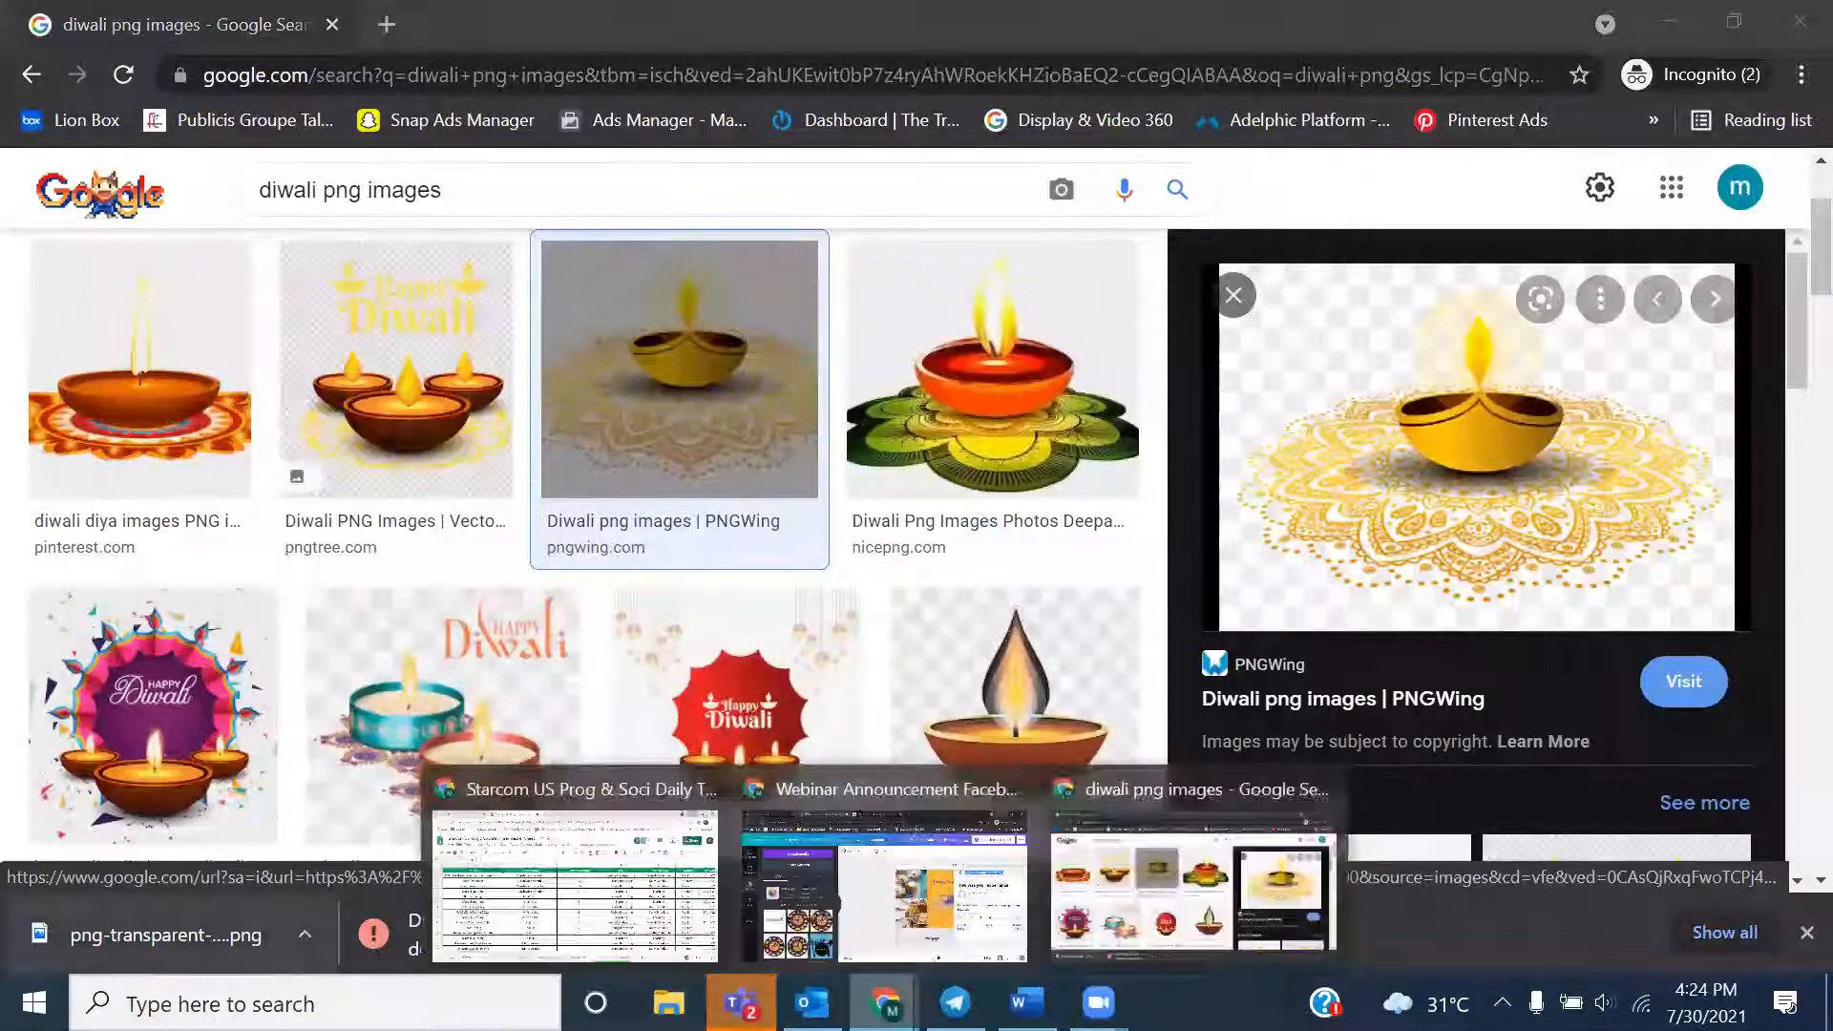
{"action": "left_click", "coordinate": [931, 950]}
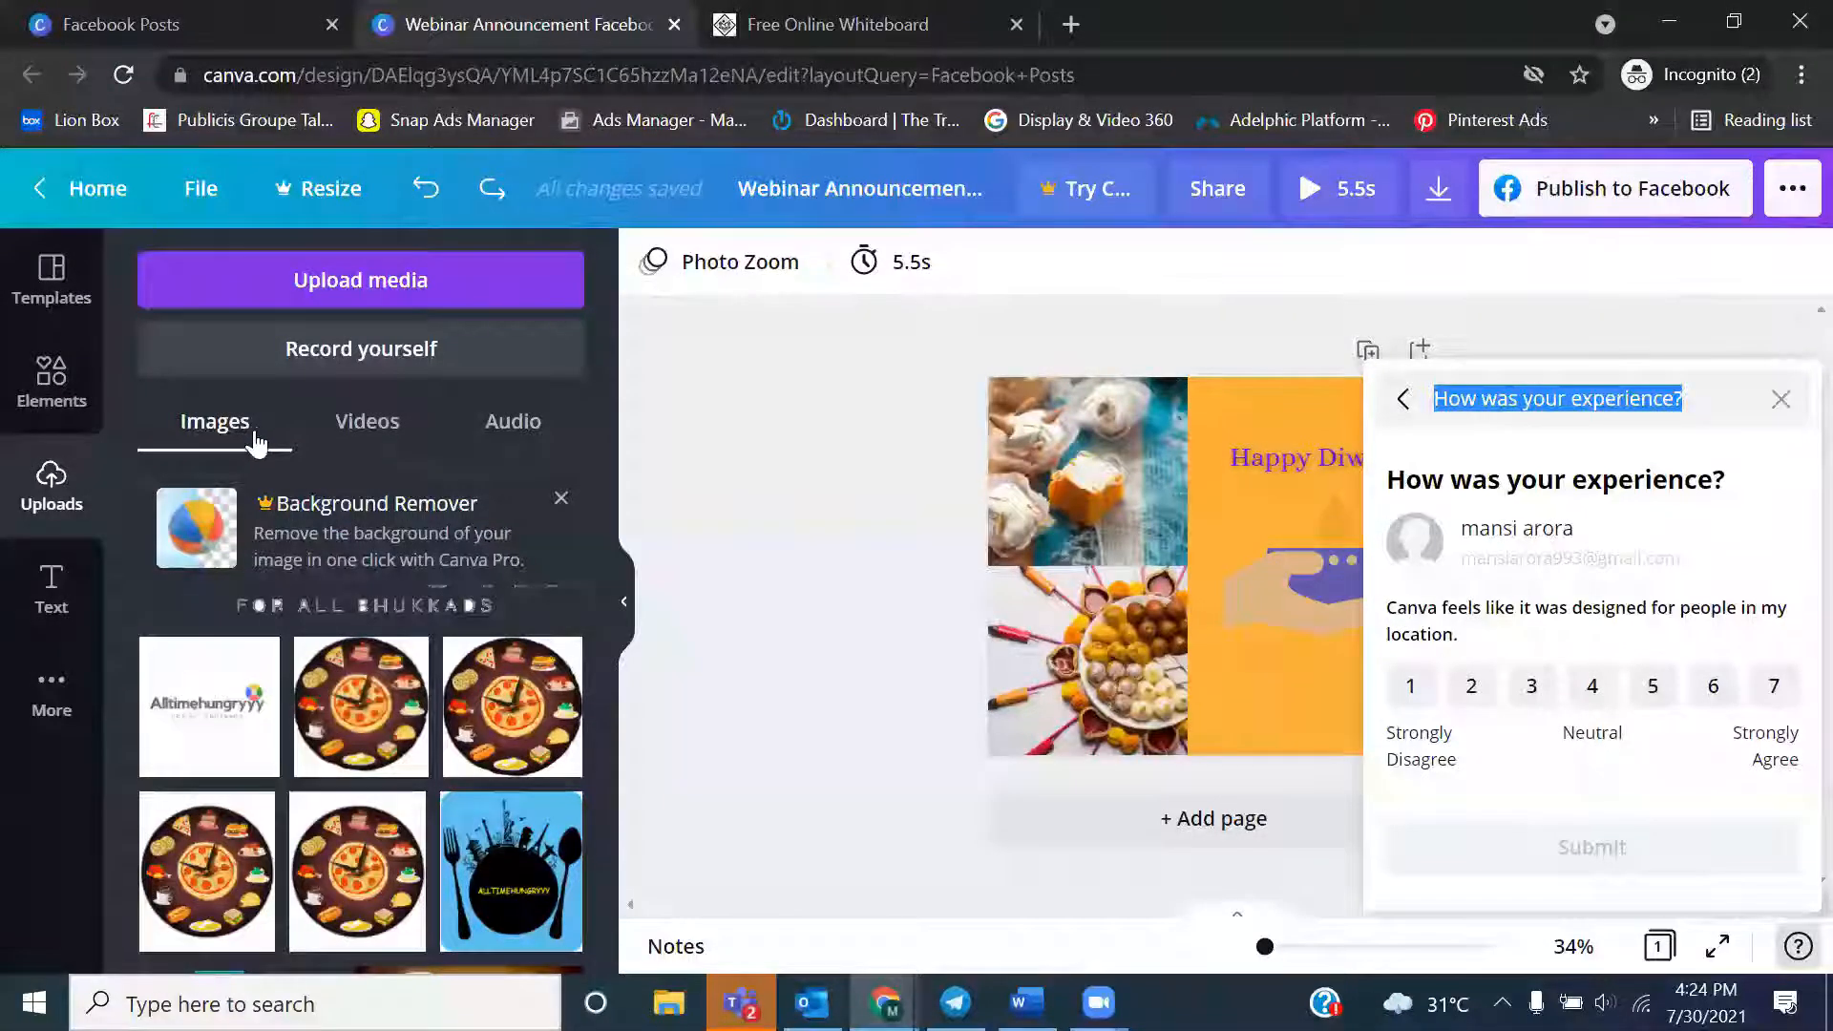
{"action": "left_click", "coordinate": [360, 279]}
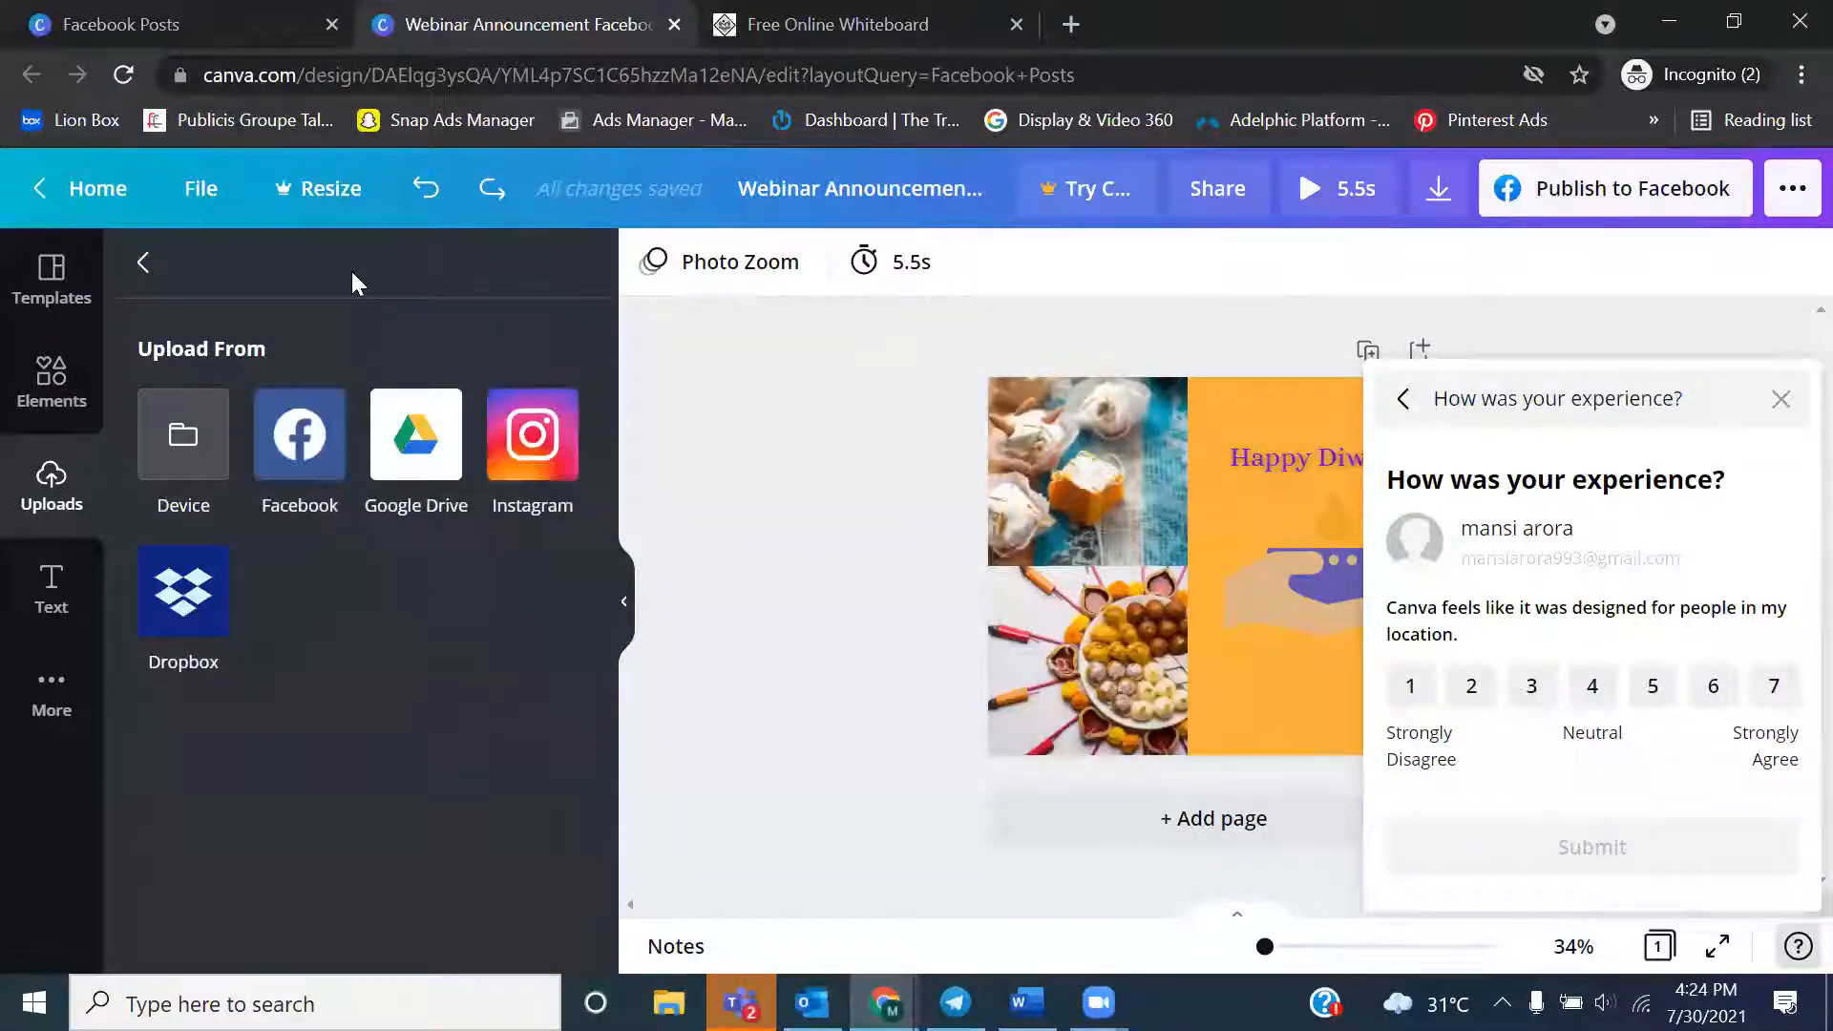
{"action": "left_click", "coordinate": [151, 428]}
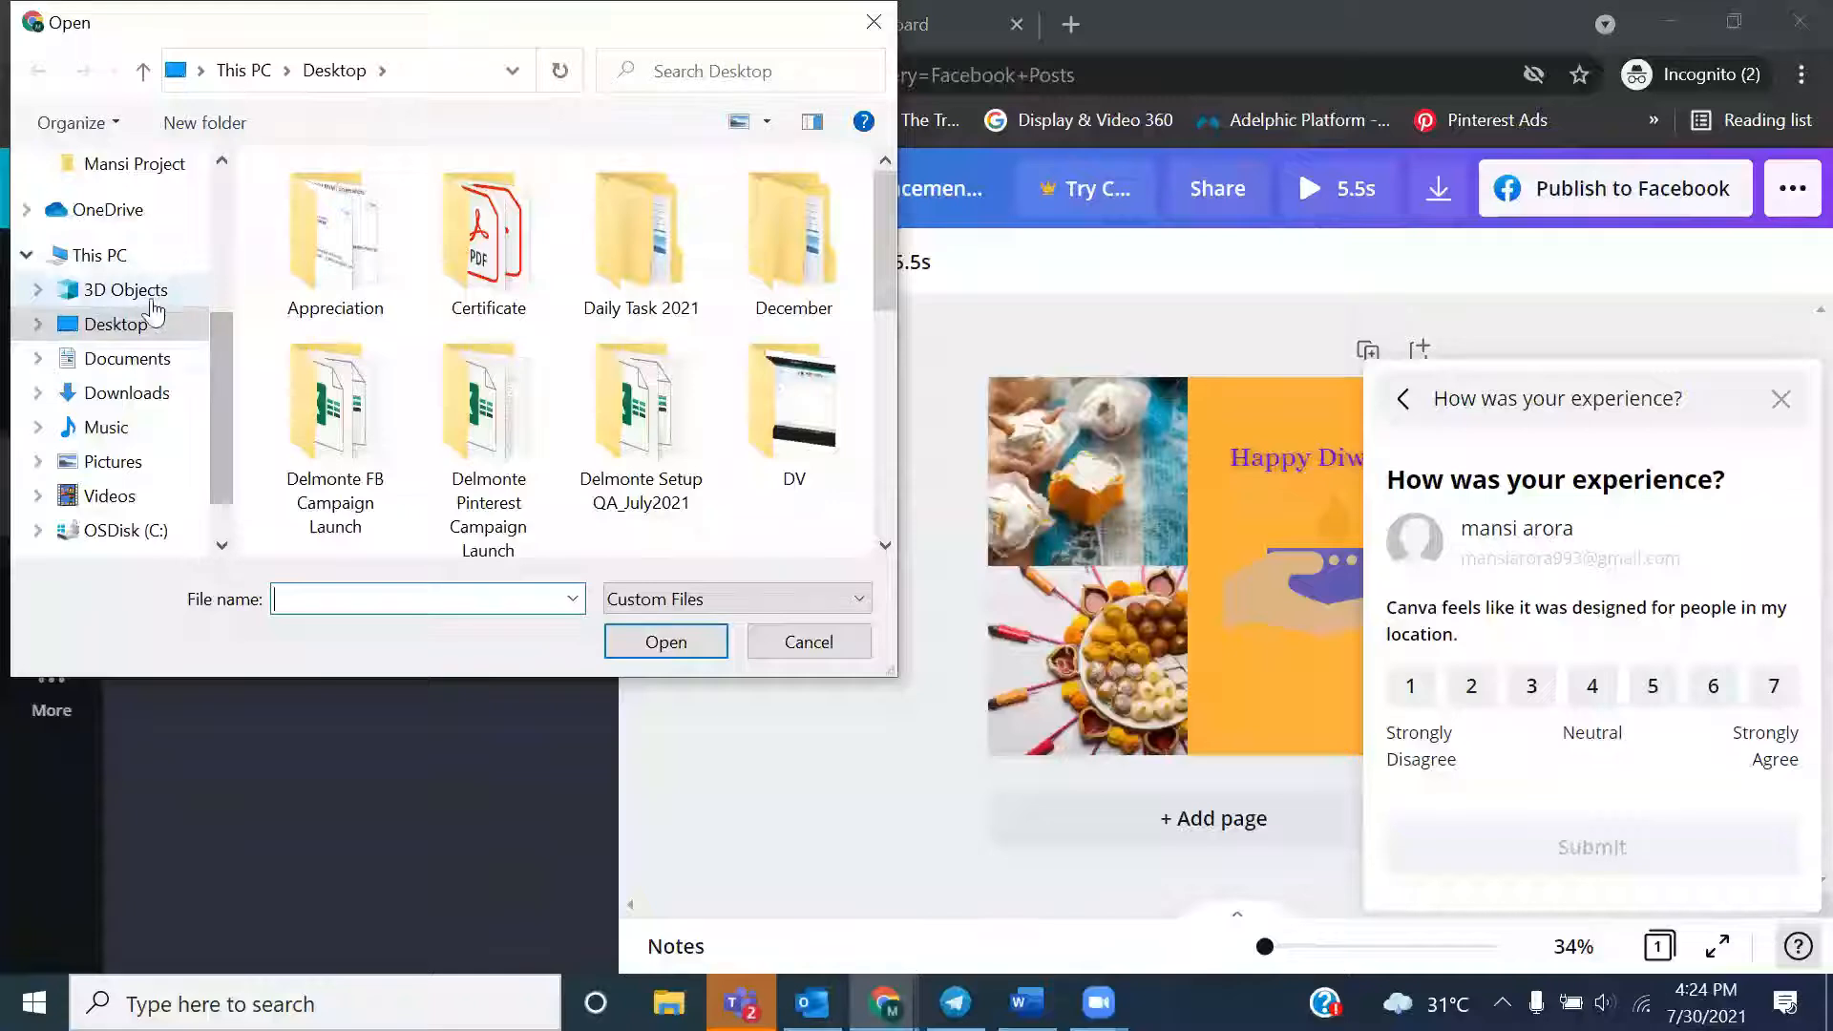
Upload png-transparent-diwali-diwali-holidays-diwali-tableware-thumbnail from the Desktop into the design's uploads
{"action": "left_click", "coordinate": [146, 395]}
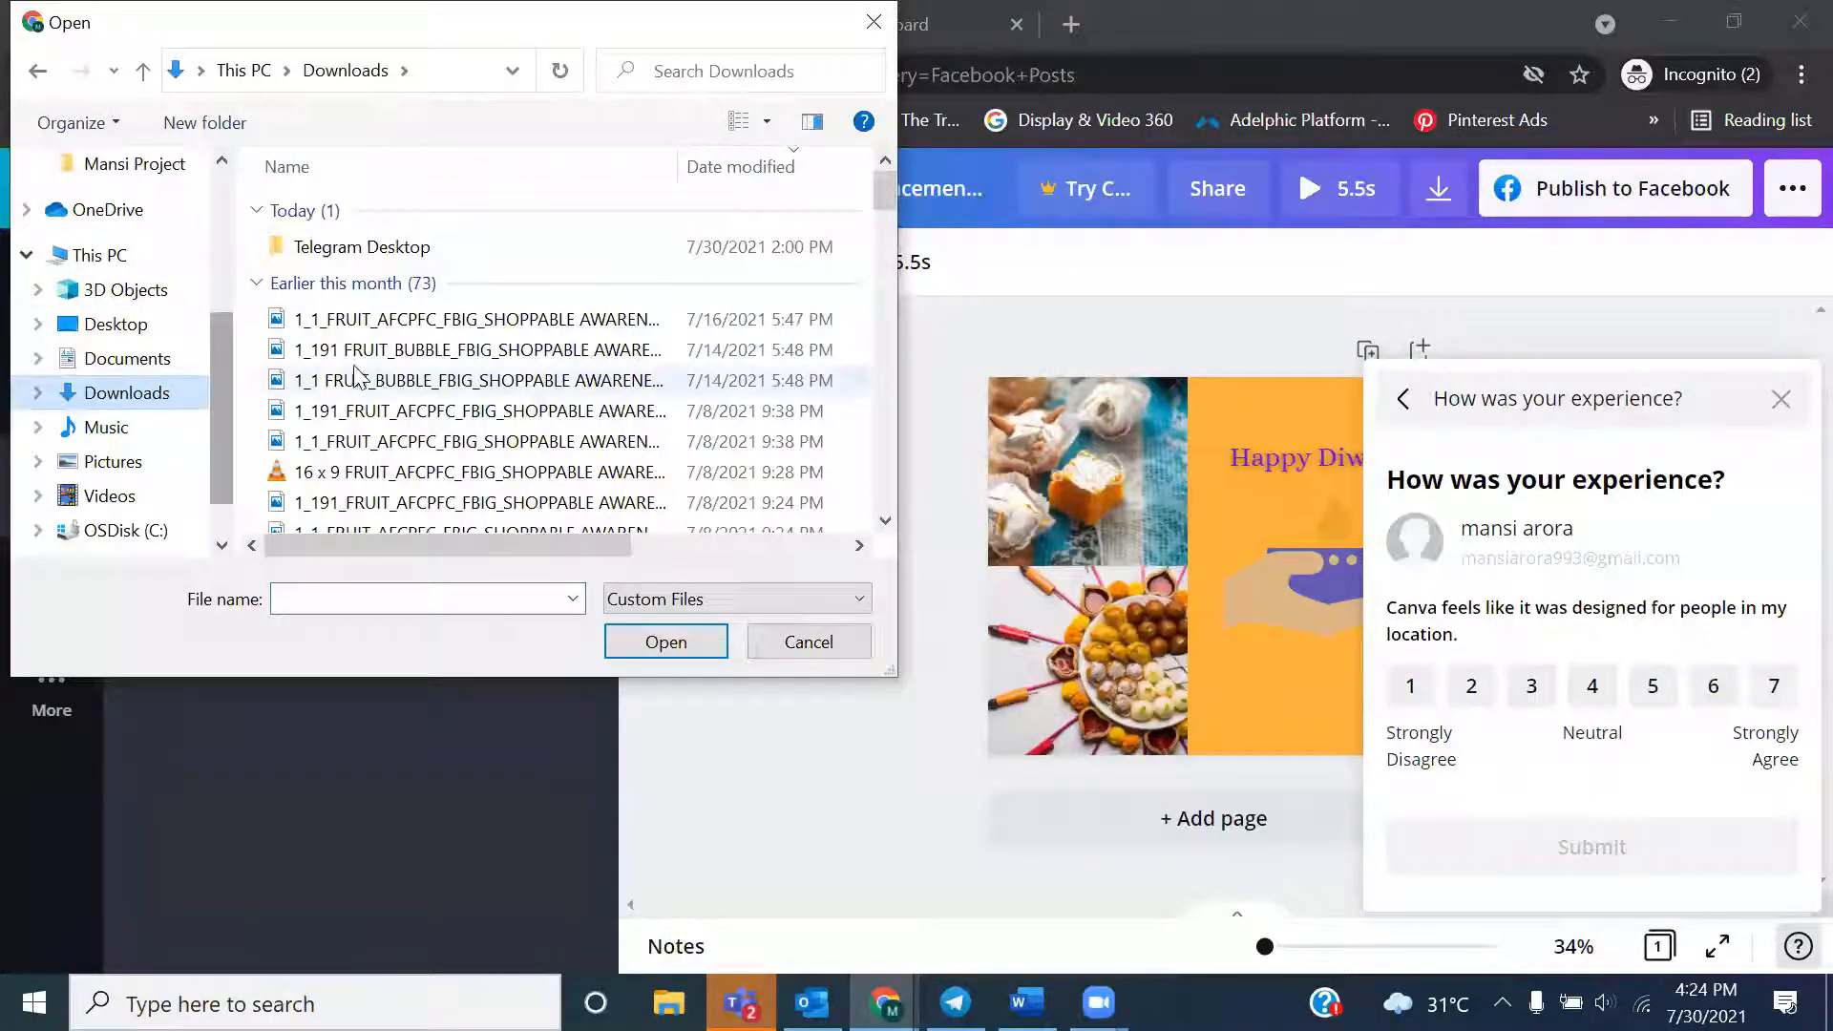
{"action": "left_click", "coordinate": [141, 325]}
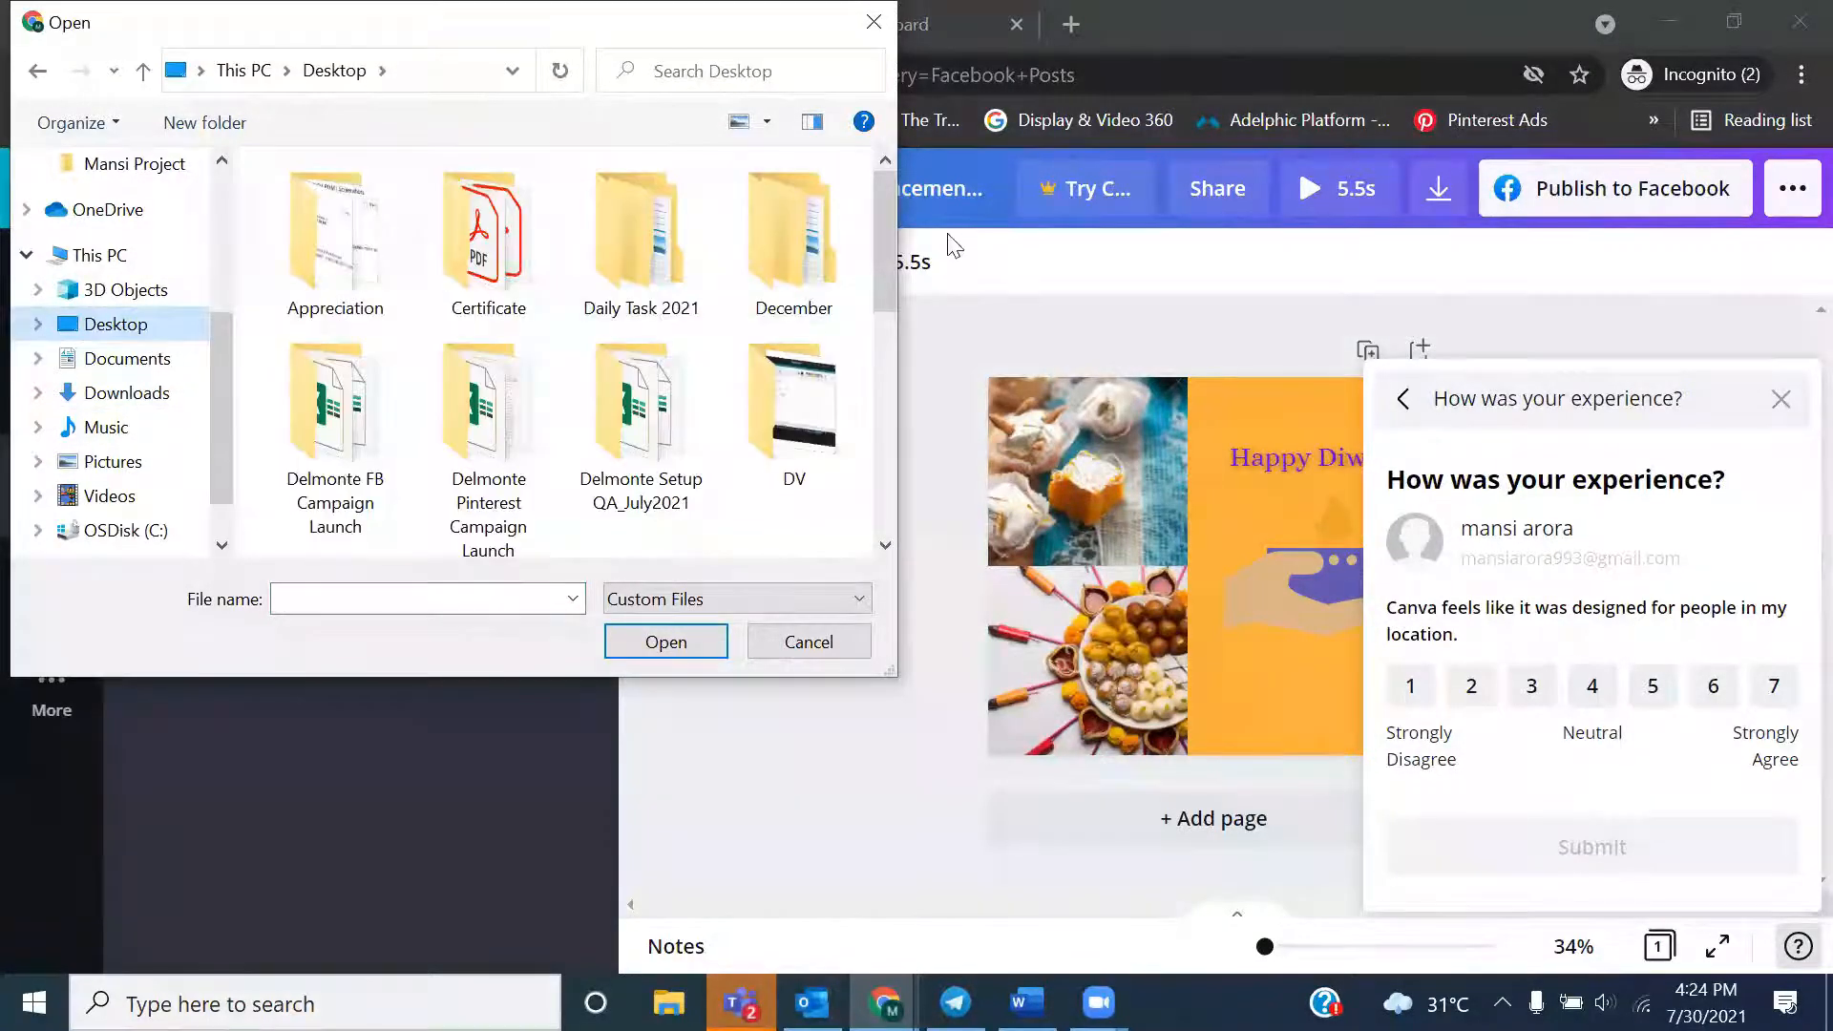
{"action": "scroll", "coordinate": [884, 447], "scroll_direction": "down", "scroll_amount": 2}
{"action": "scroll", "coordinate": [885, 447], "scroll_direction": "down", "scroll_amount": 2}
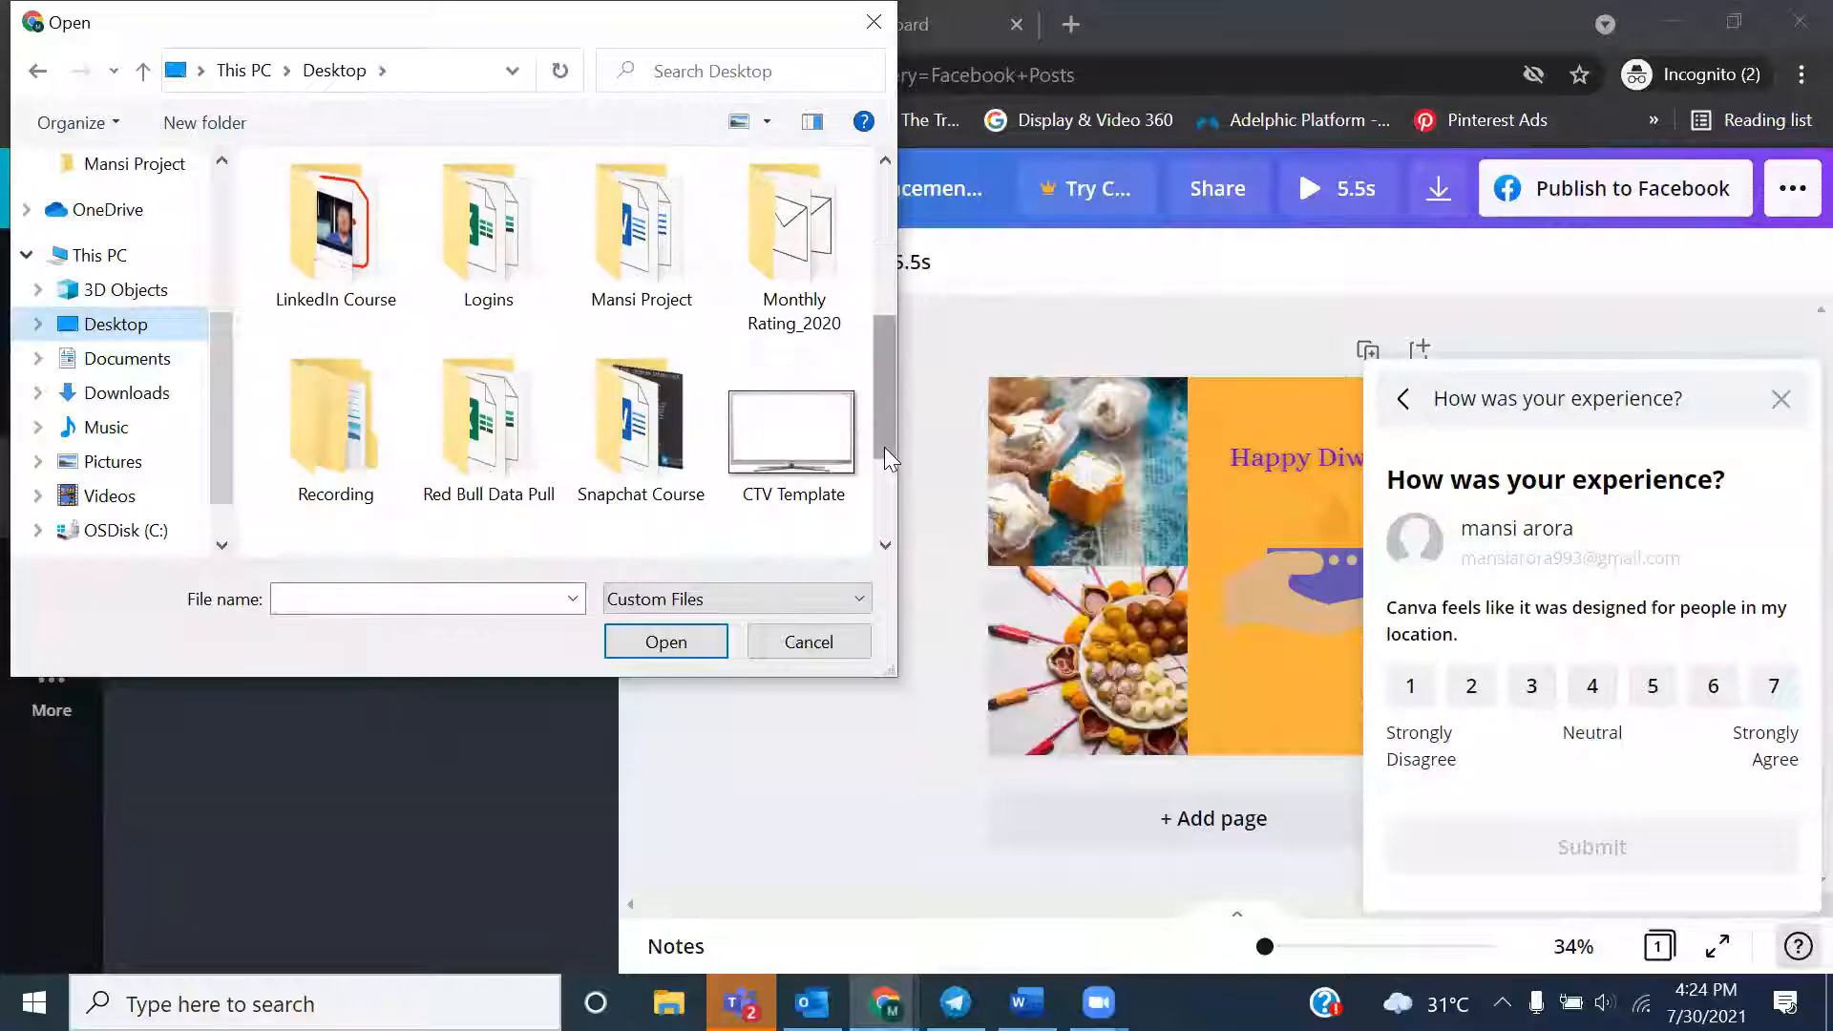
{"action": "scroll", "coordinate": [884, 447], "scroll_direction": "down", "scroll_amount": 2}
{"action": "left_click", "coordinate": [334, 429]}
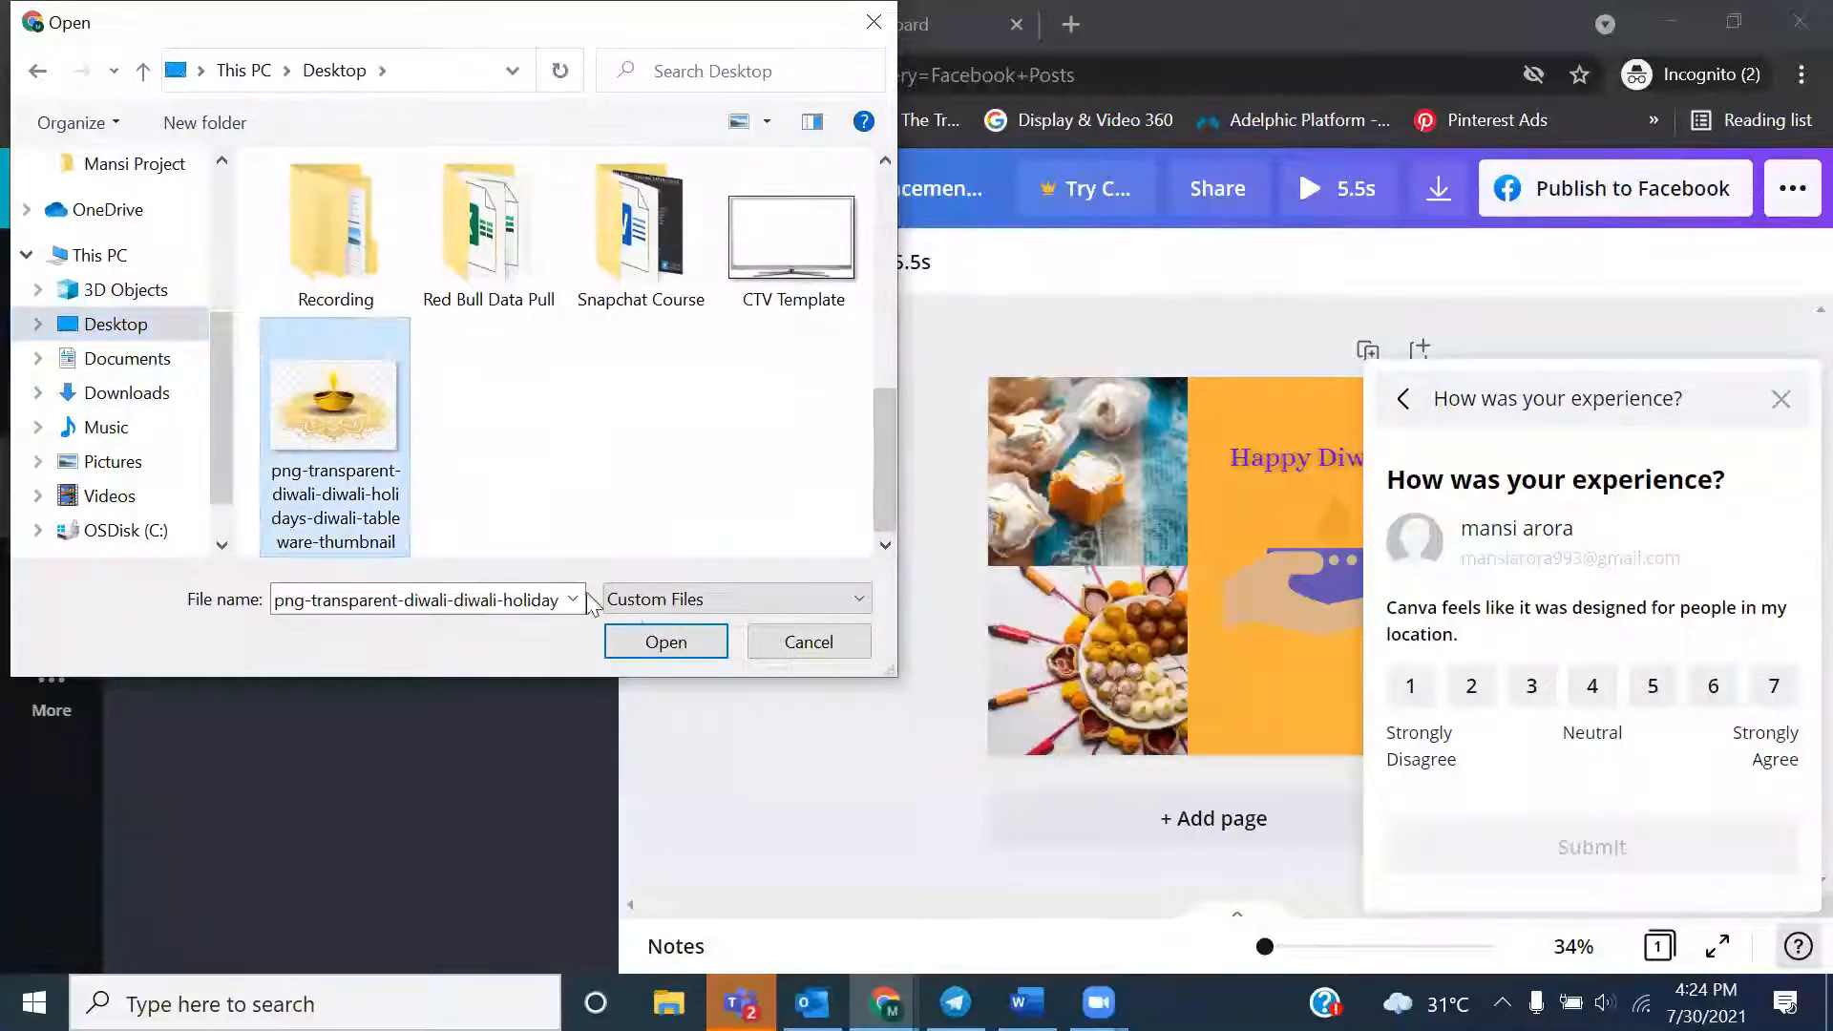
{"action": "left_click", "coordinate": [666, 642]}
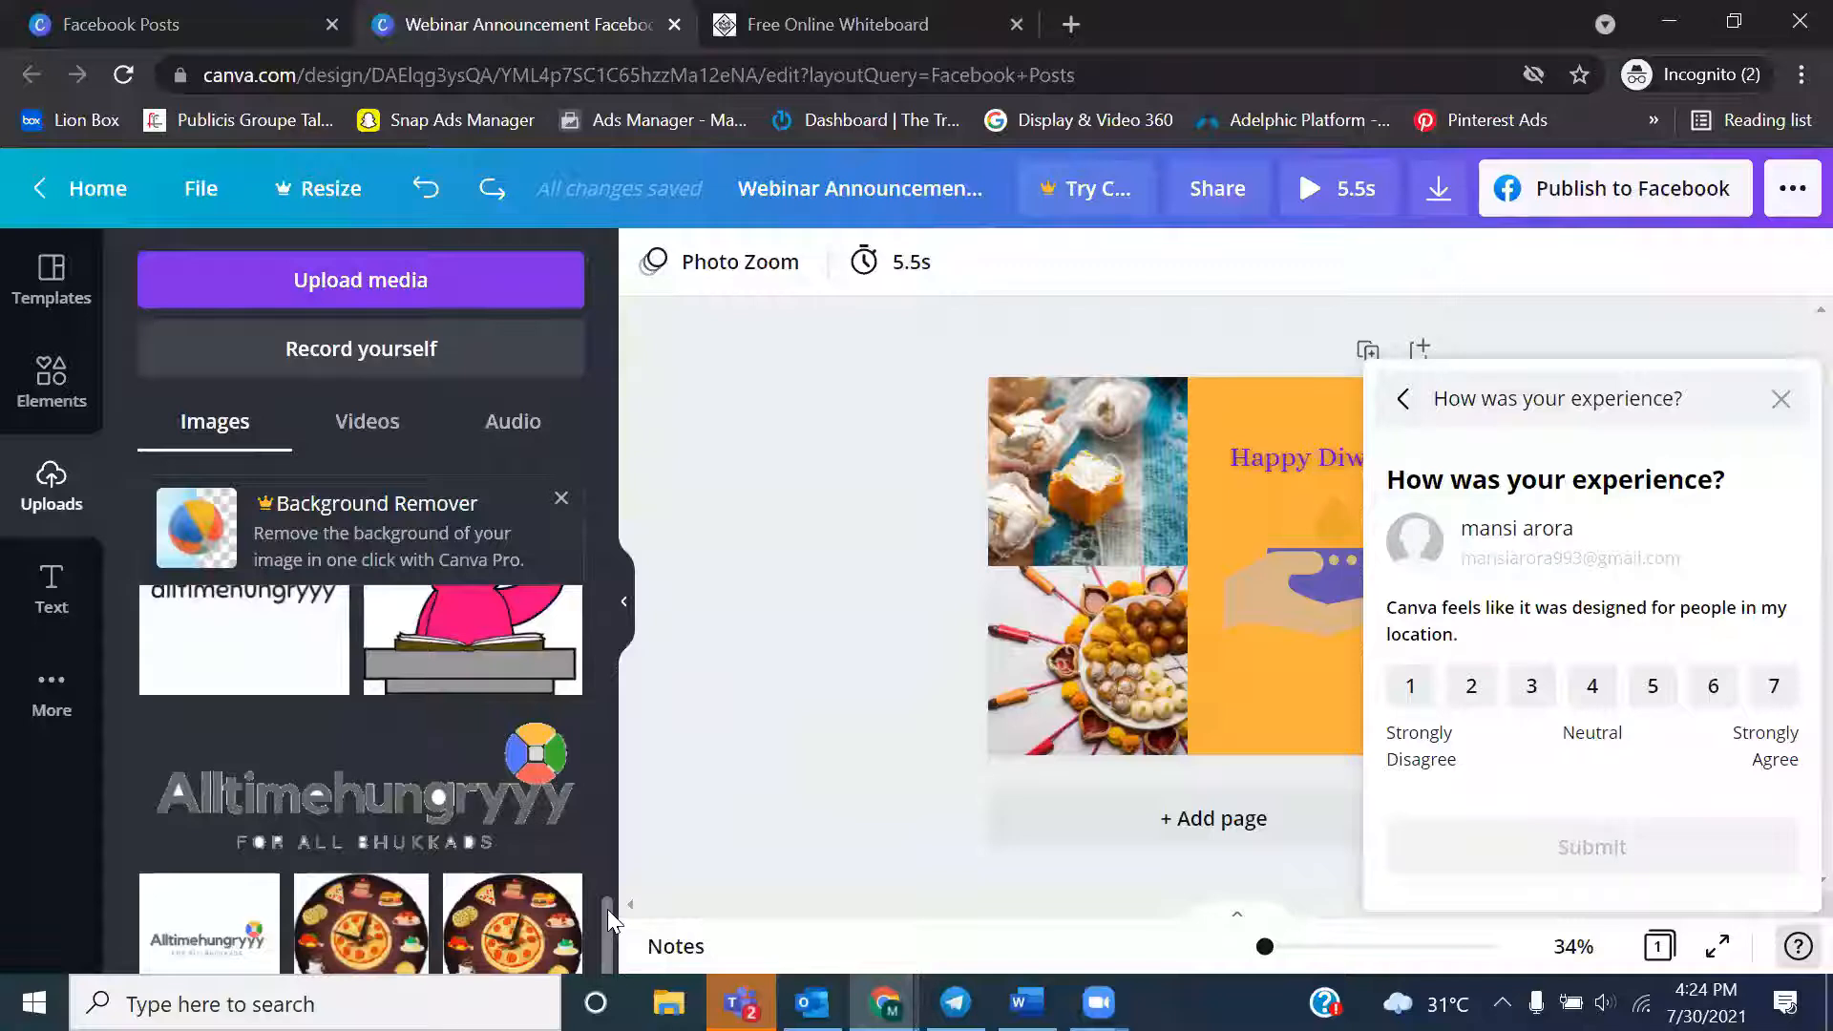
Add the uploaded diya image to the page and dismiss the Background Remover banner and the experience survey
{"action": "left_click_drag", "start_coordinate": [607, 909], "coordinate": [608, 595]}
{"action": "left_click", "coordinate": [292, 726]}
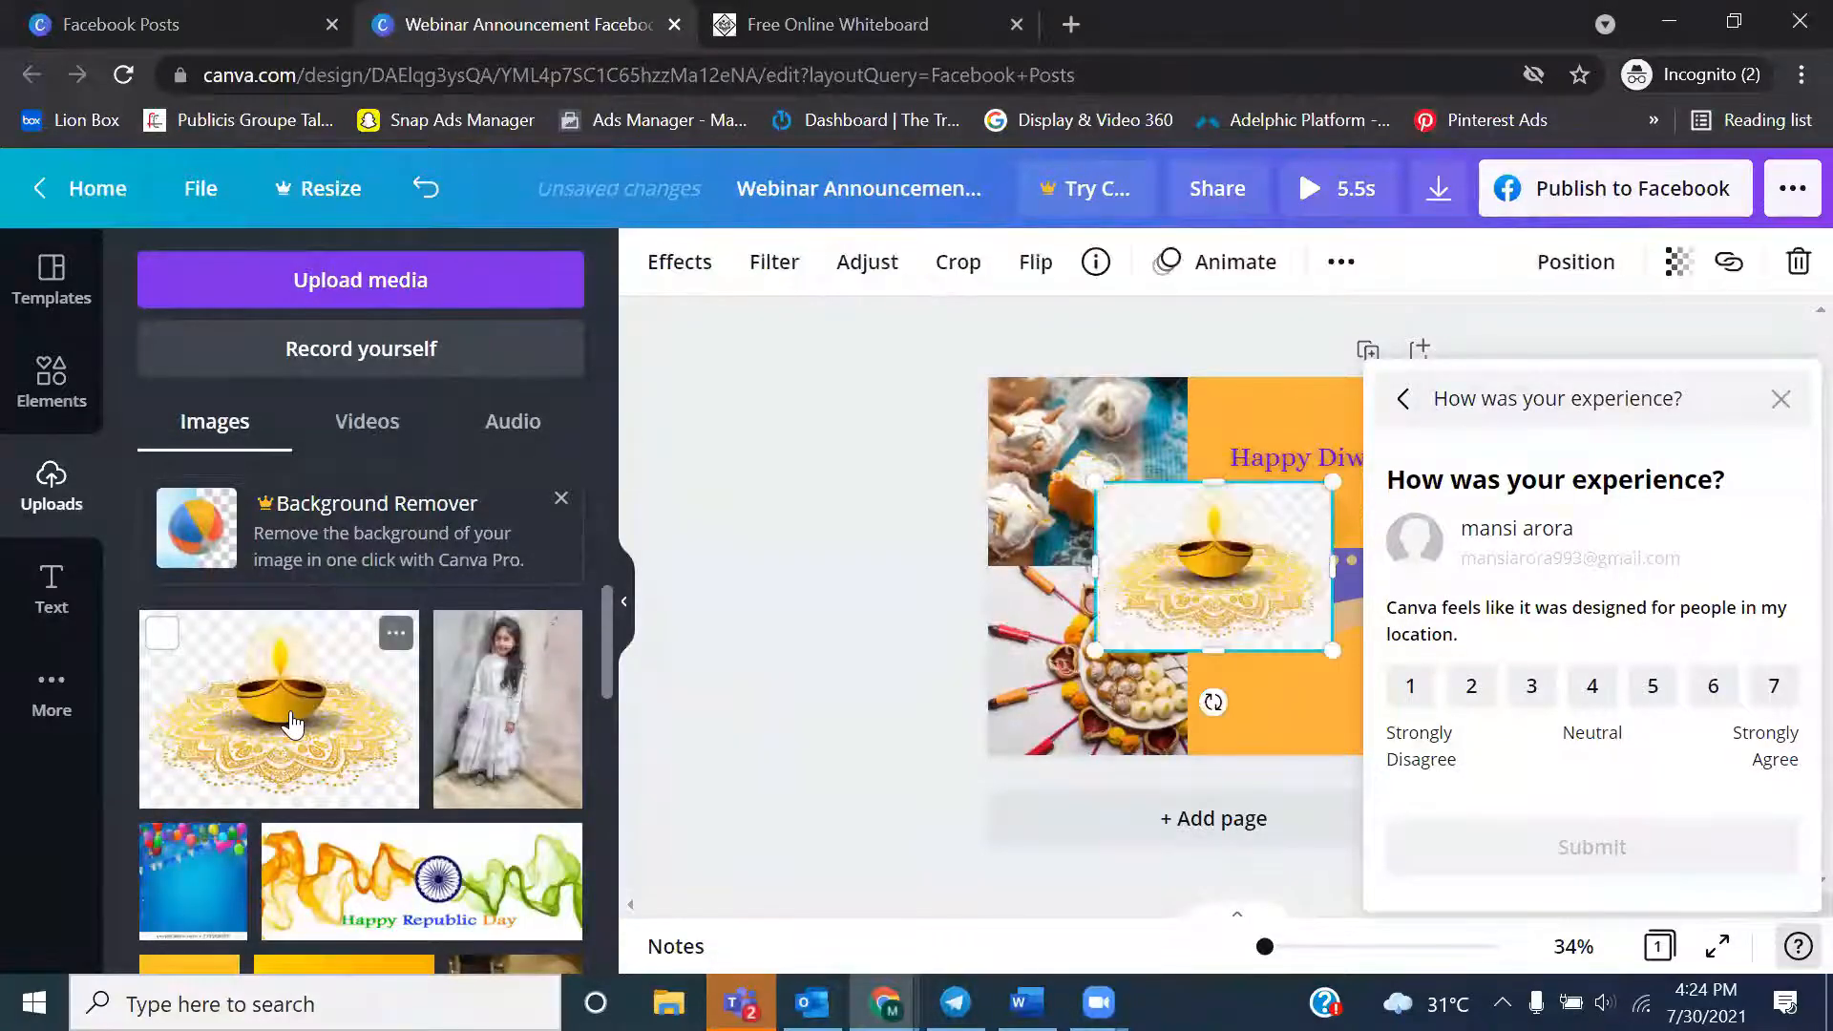
{"action": "left_click", "coordinate": [561, 499]}
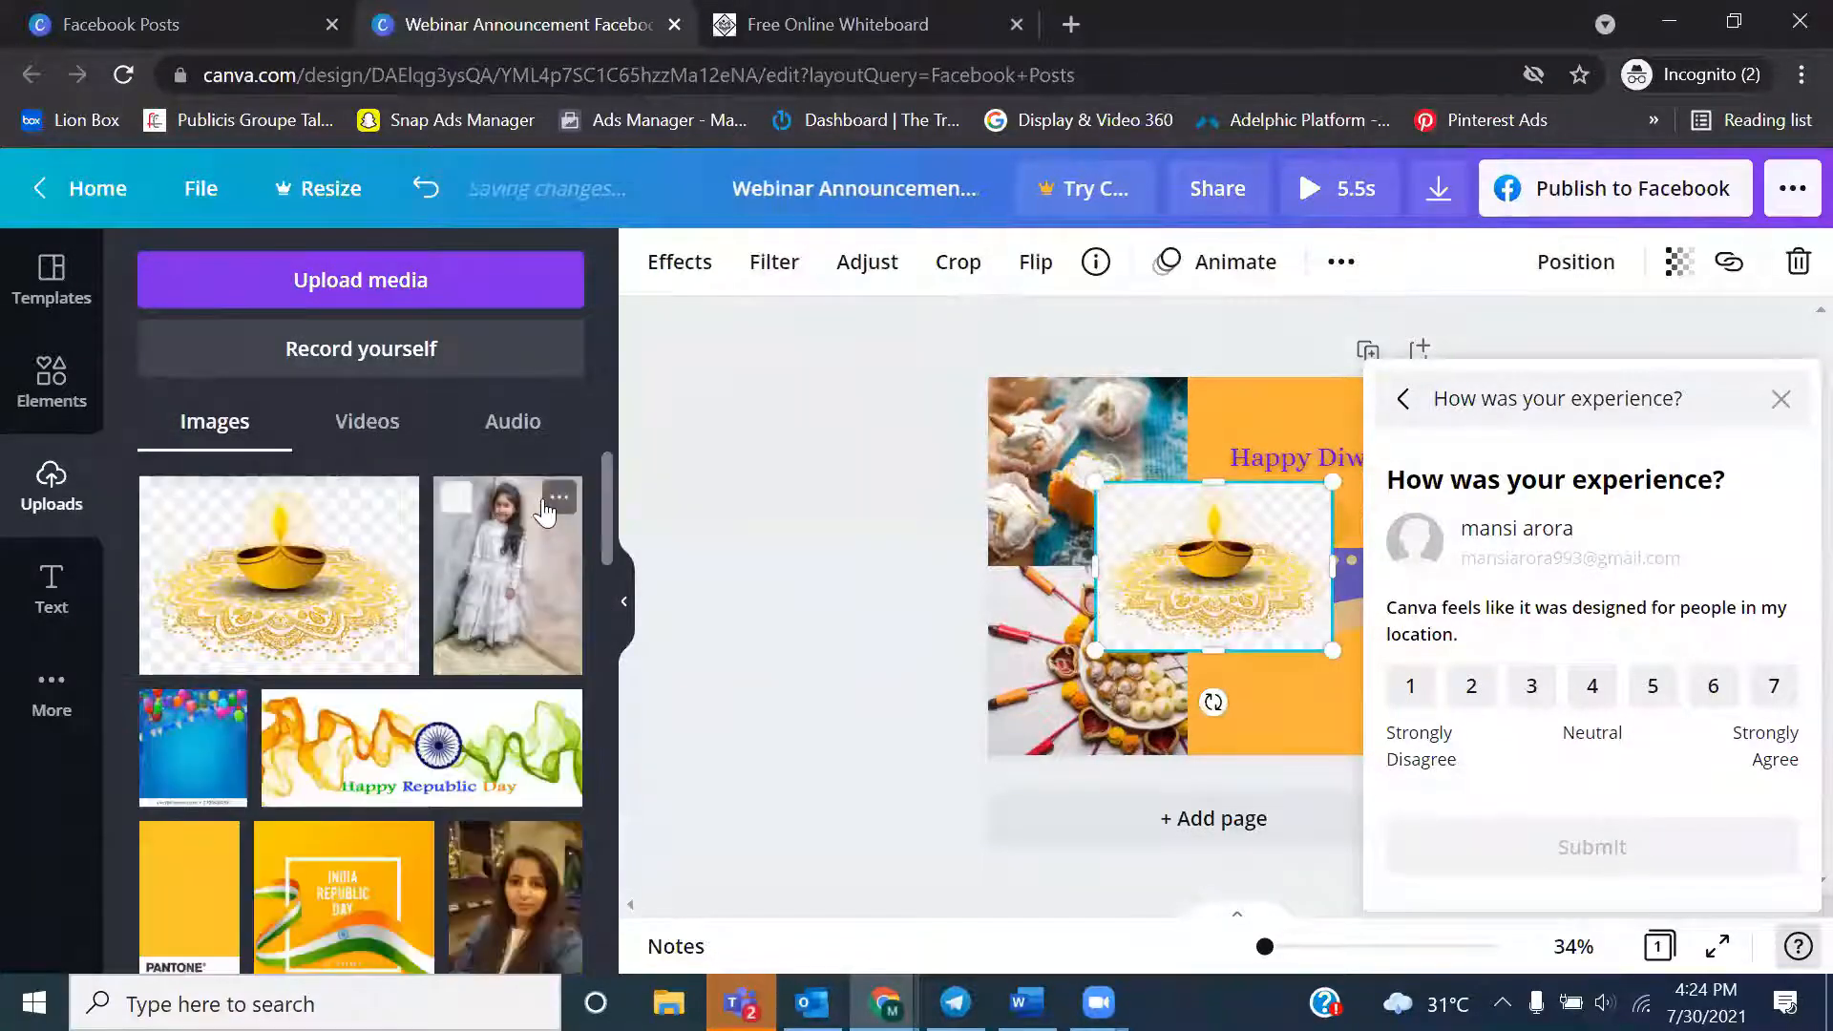
{"action": "left_click", "coordinate": [52, 315]}
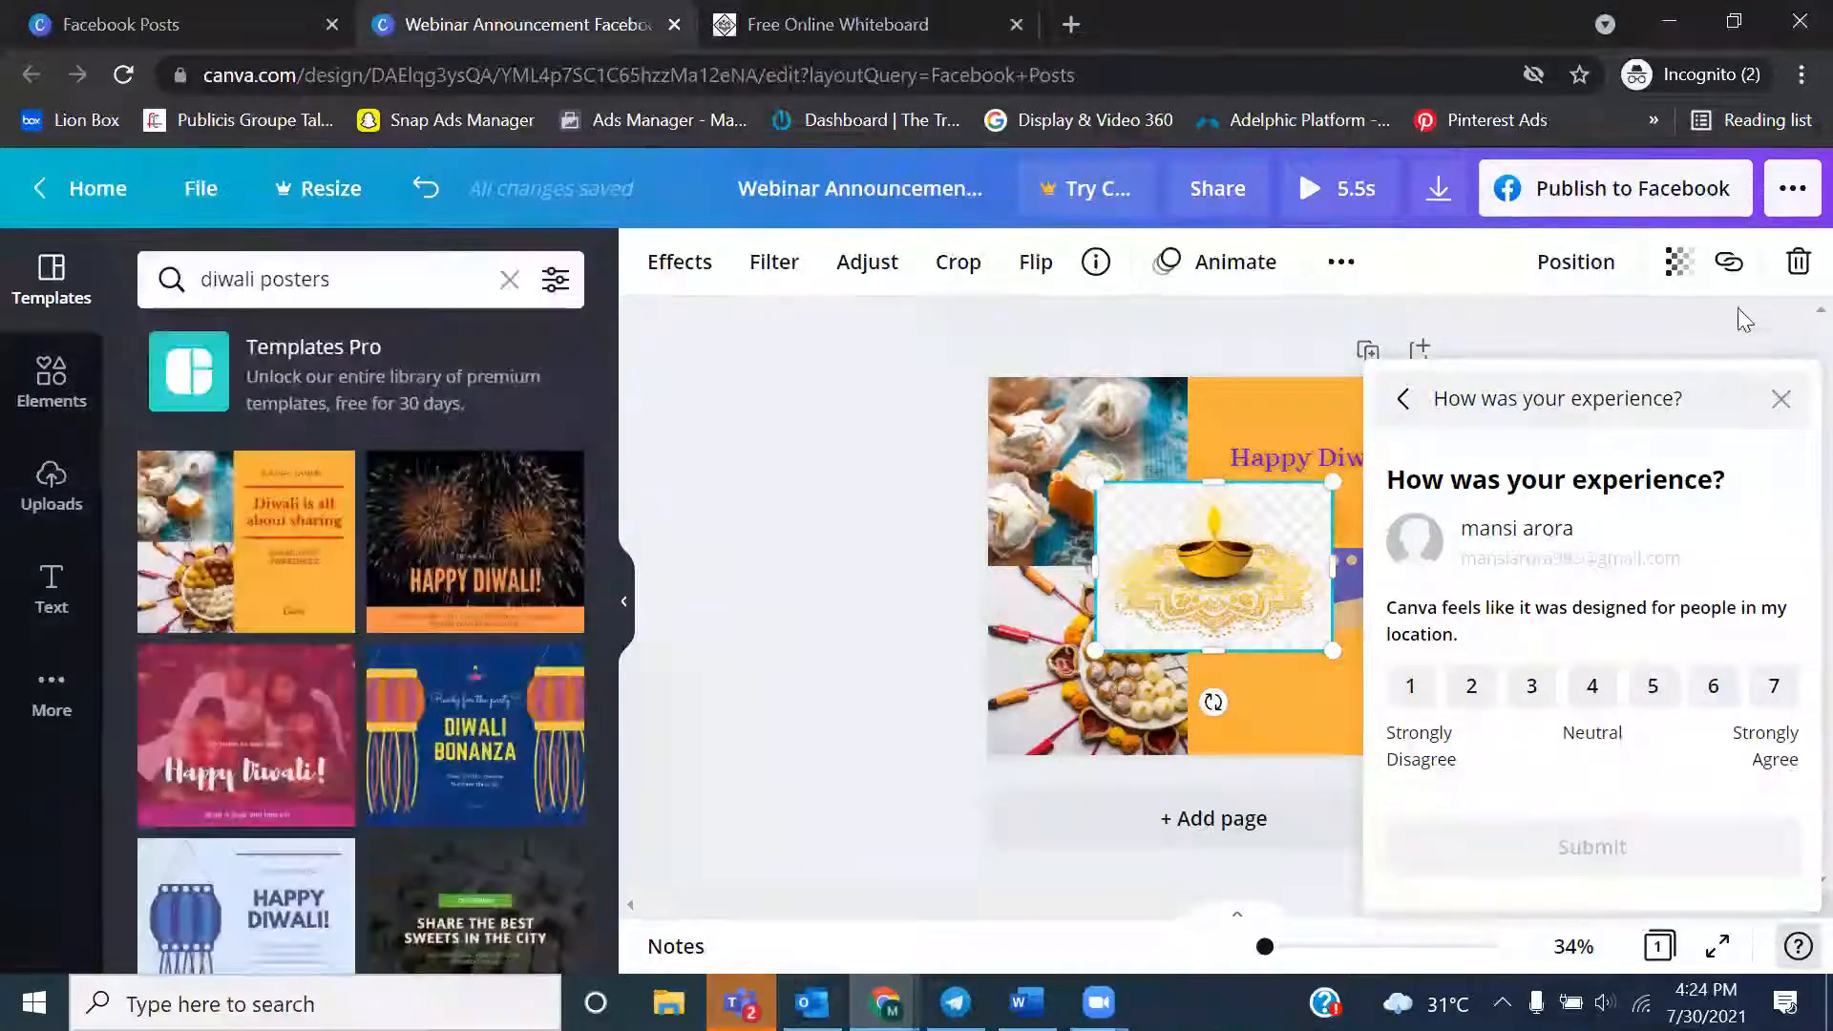
{"action": "left_click", "coordinate": [1781, 399]}
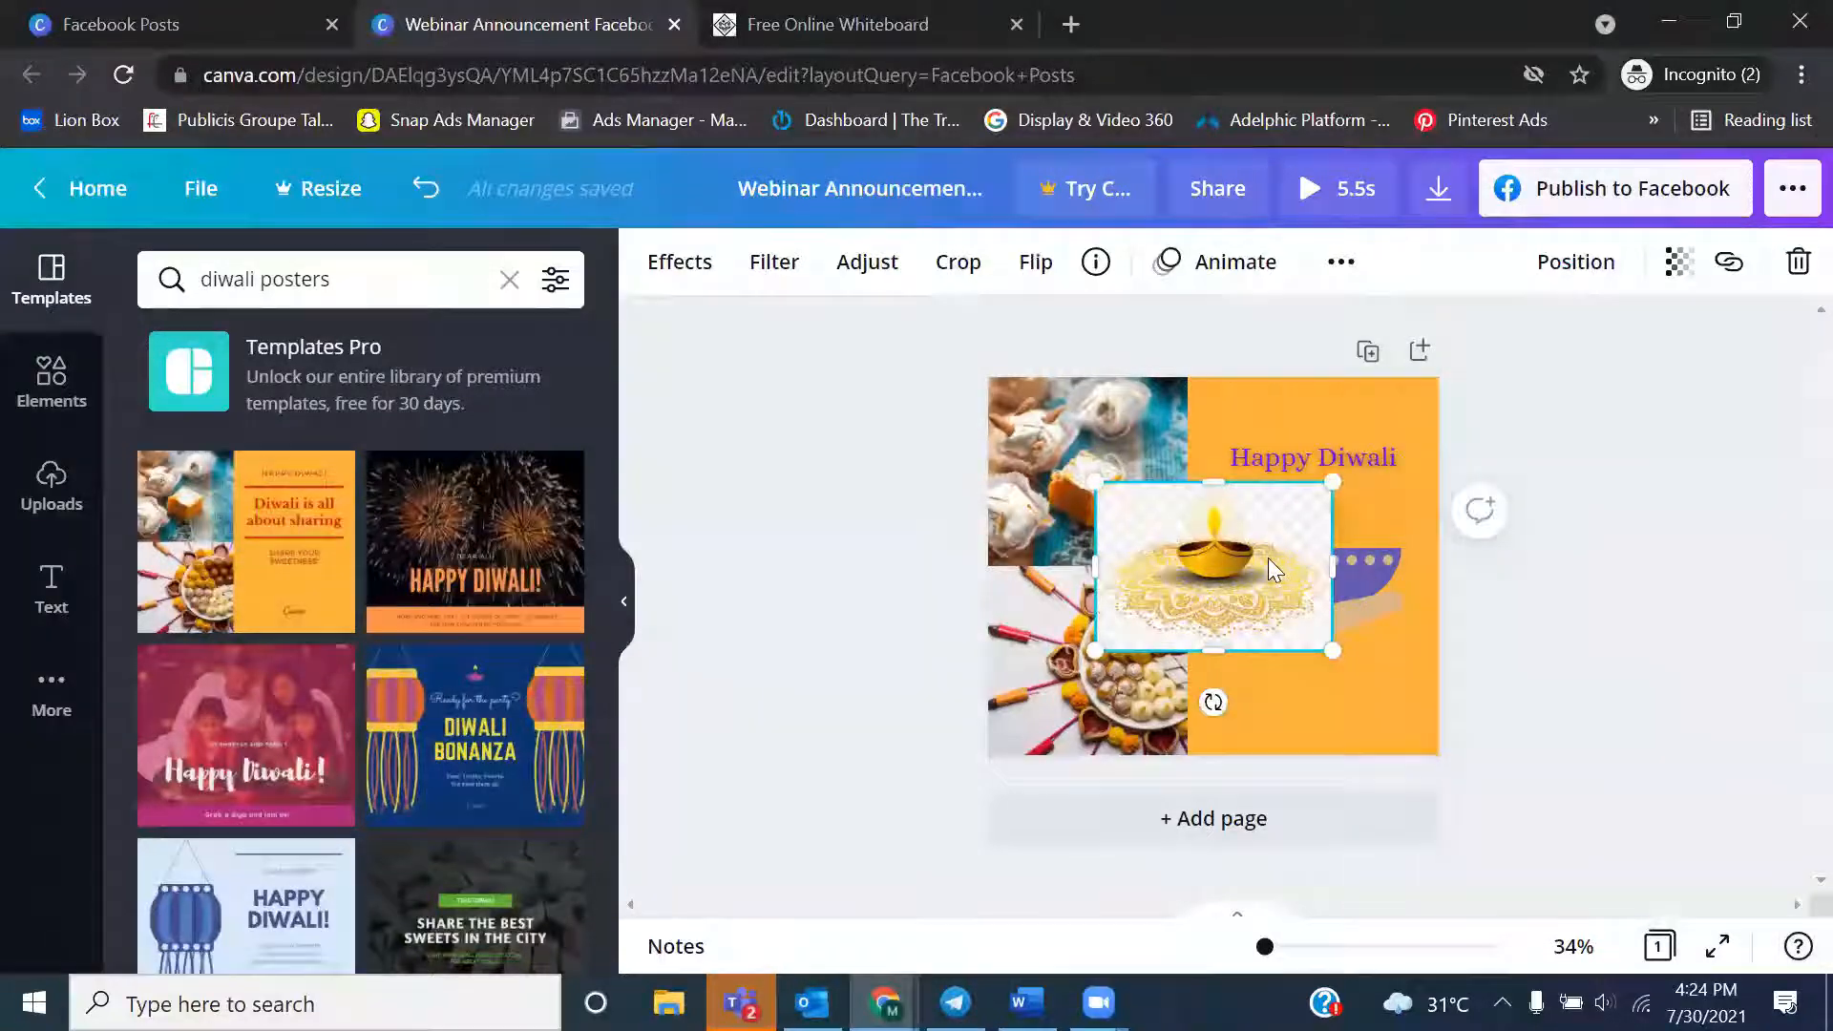
Shrink the diya image slightly and place it on the orange area just below the "Happy Diwali" text
{"action": "left_click_drag", "start_coordinate": [1273, 570], "coordinate": [1370, 580]}
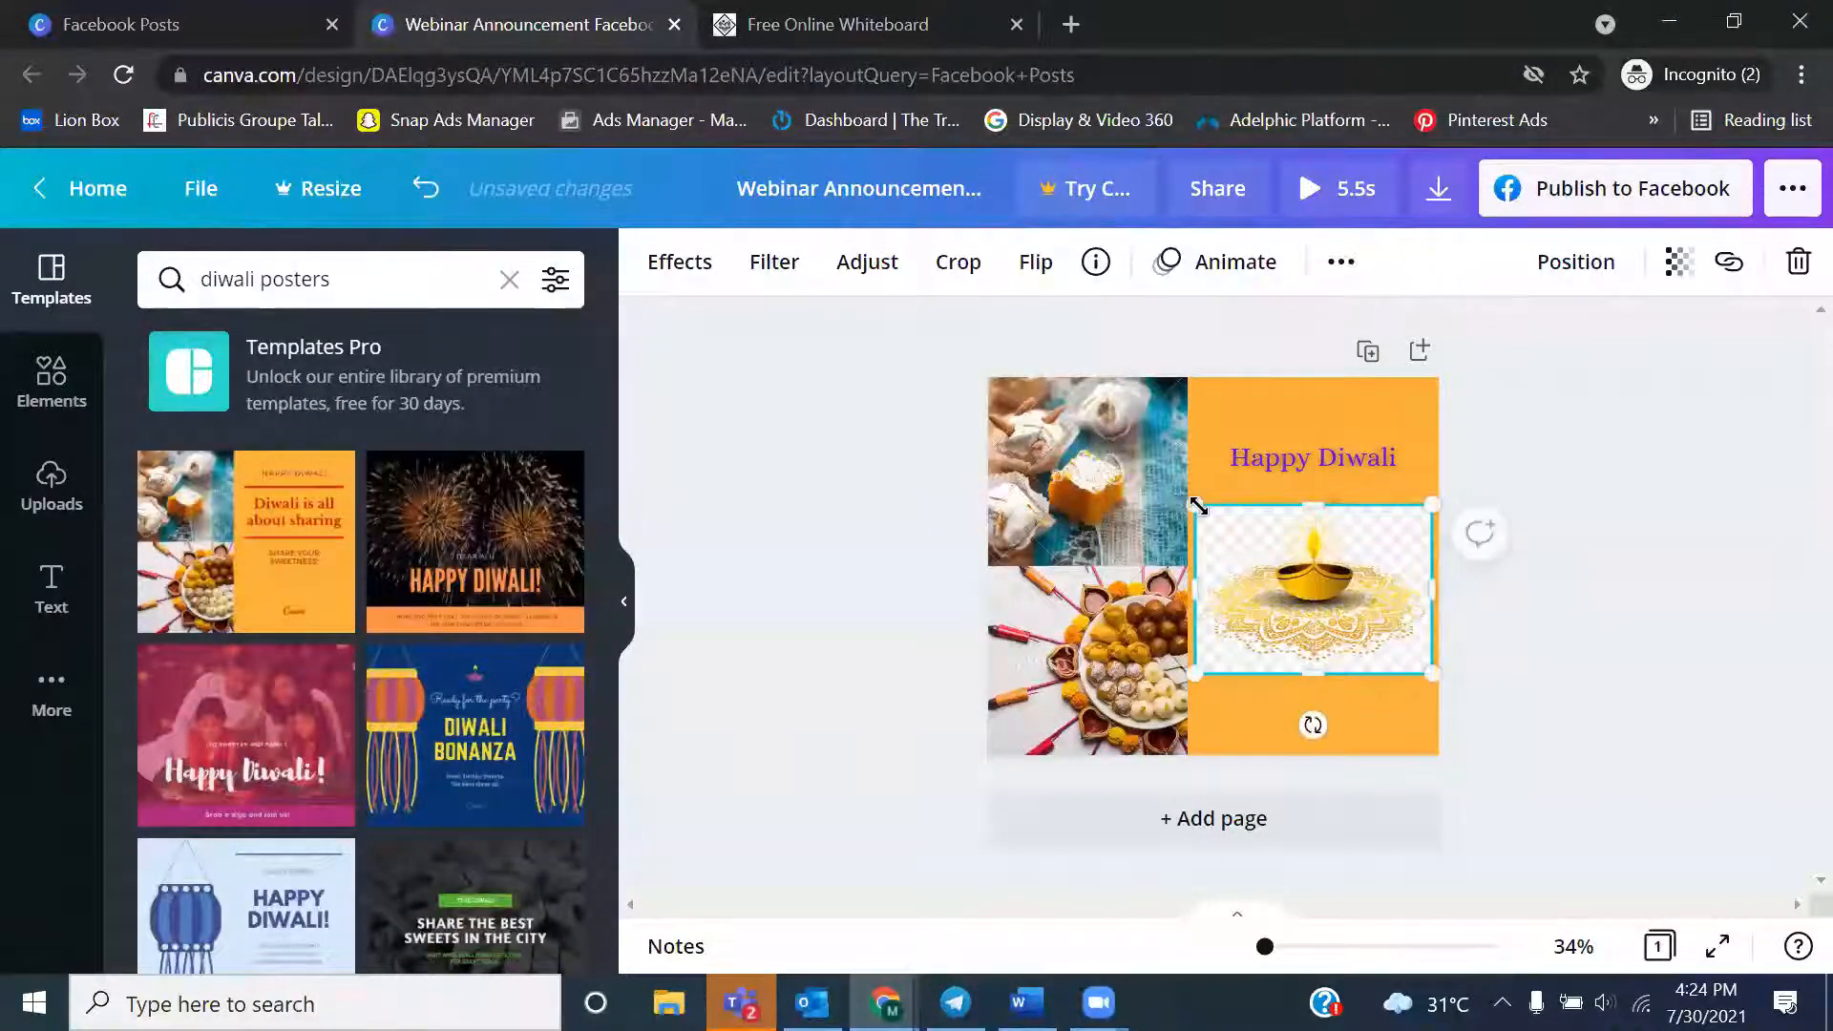
{"action": "left_click_drag", "start_coordinate": [1197, 506], "coordinate": [1226, 526]}
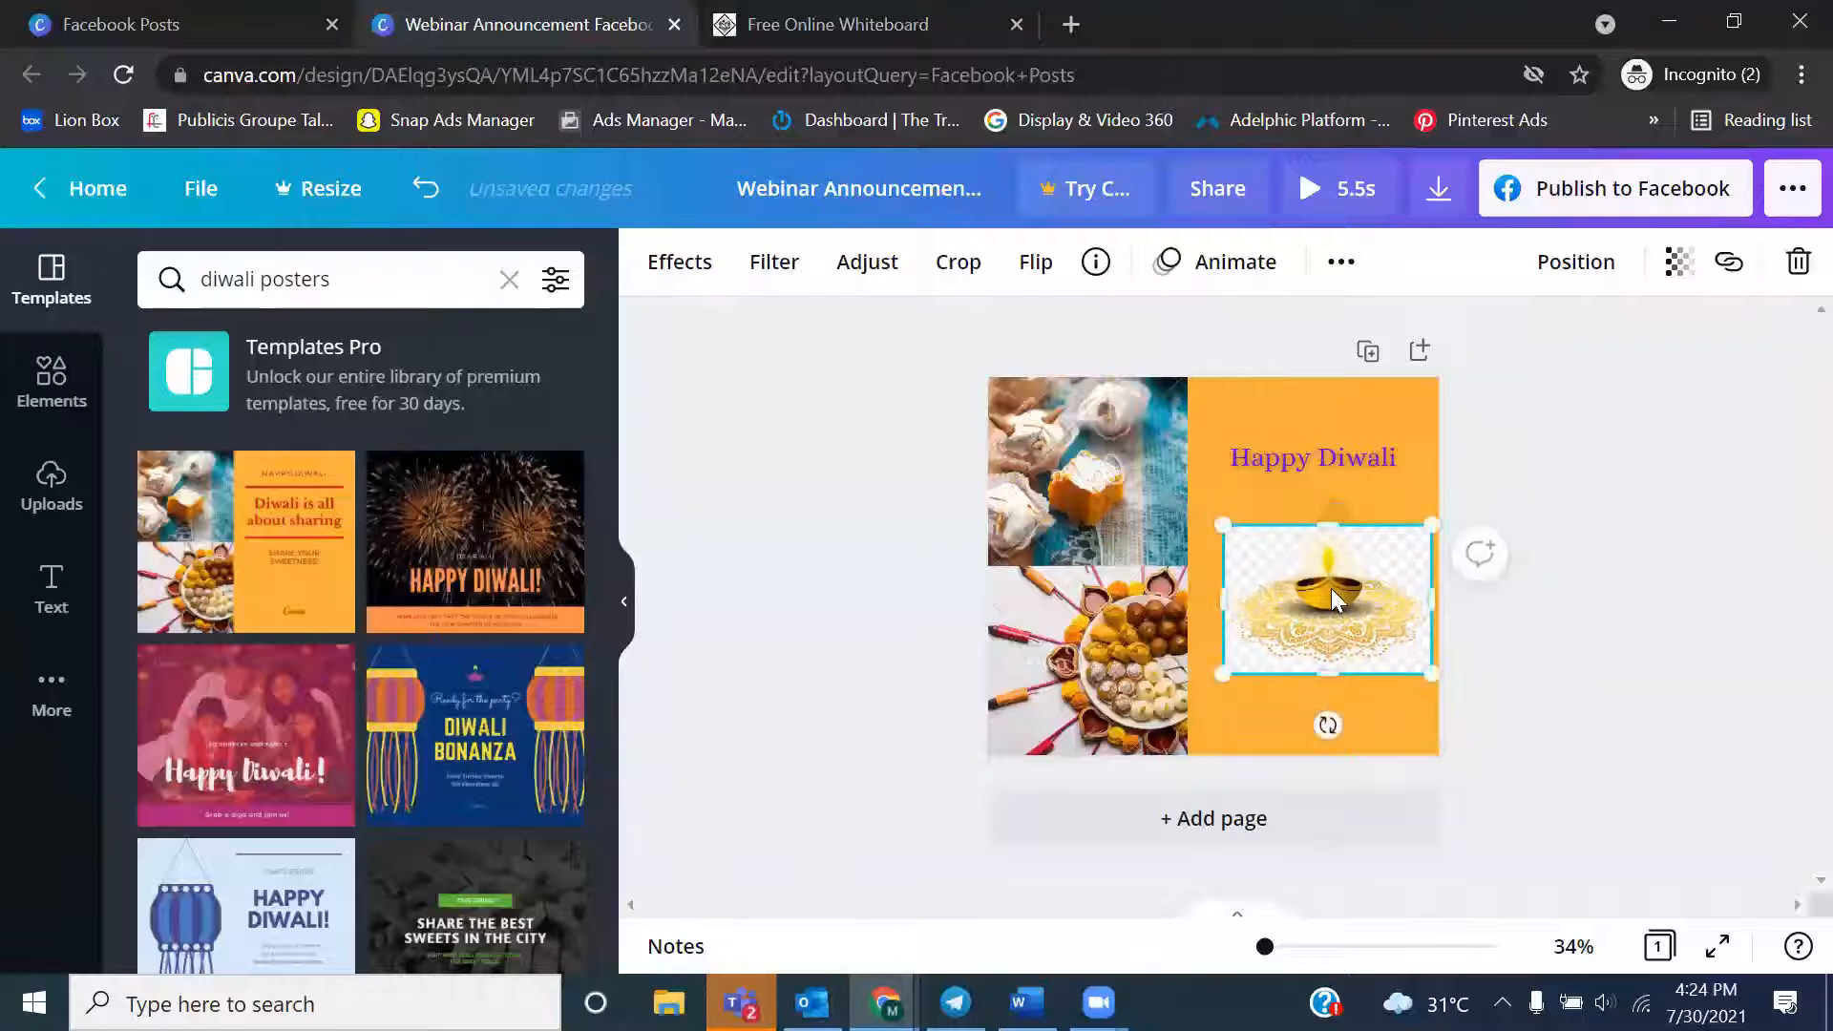
{"action": "left_click_drag", "start_coordinate": [1327, 588], "coordinate": [1314, 560]}
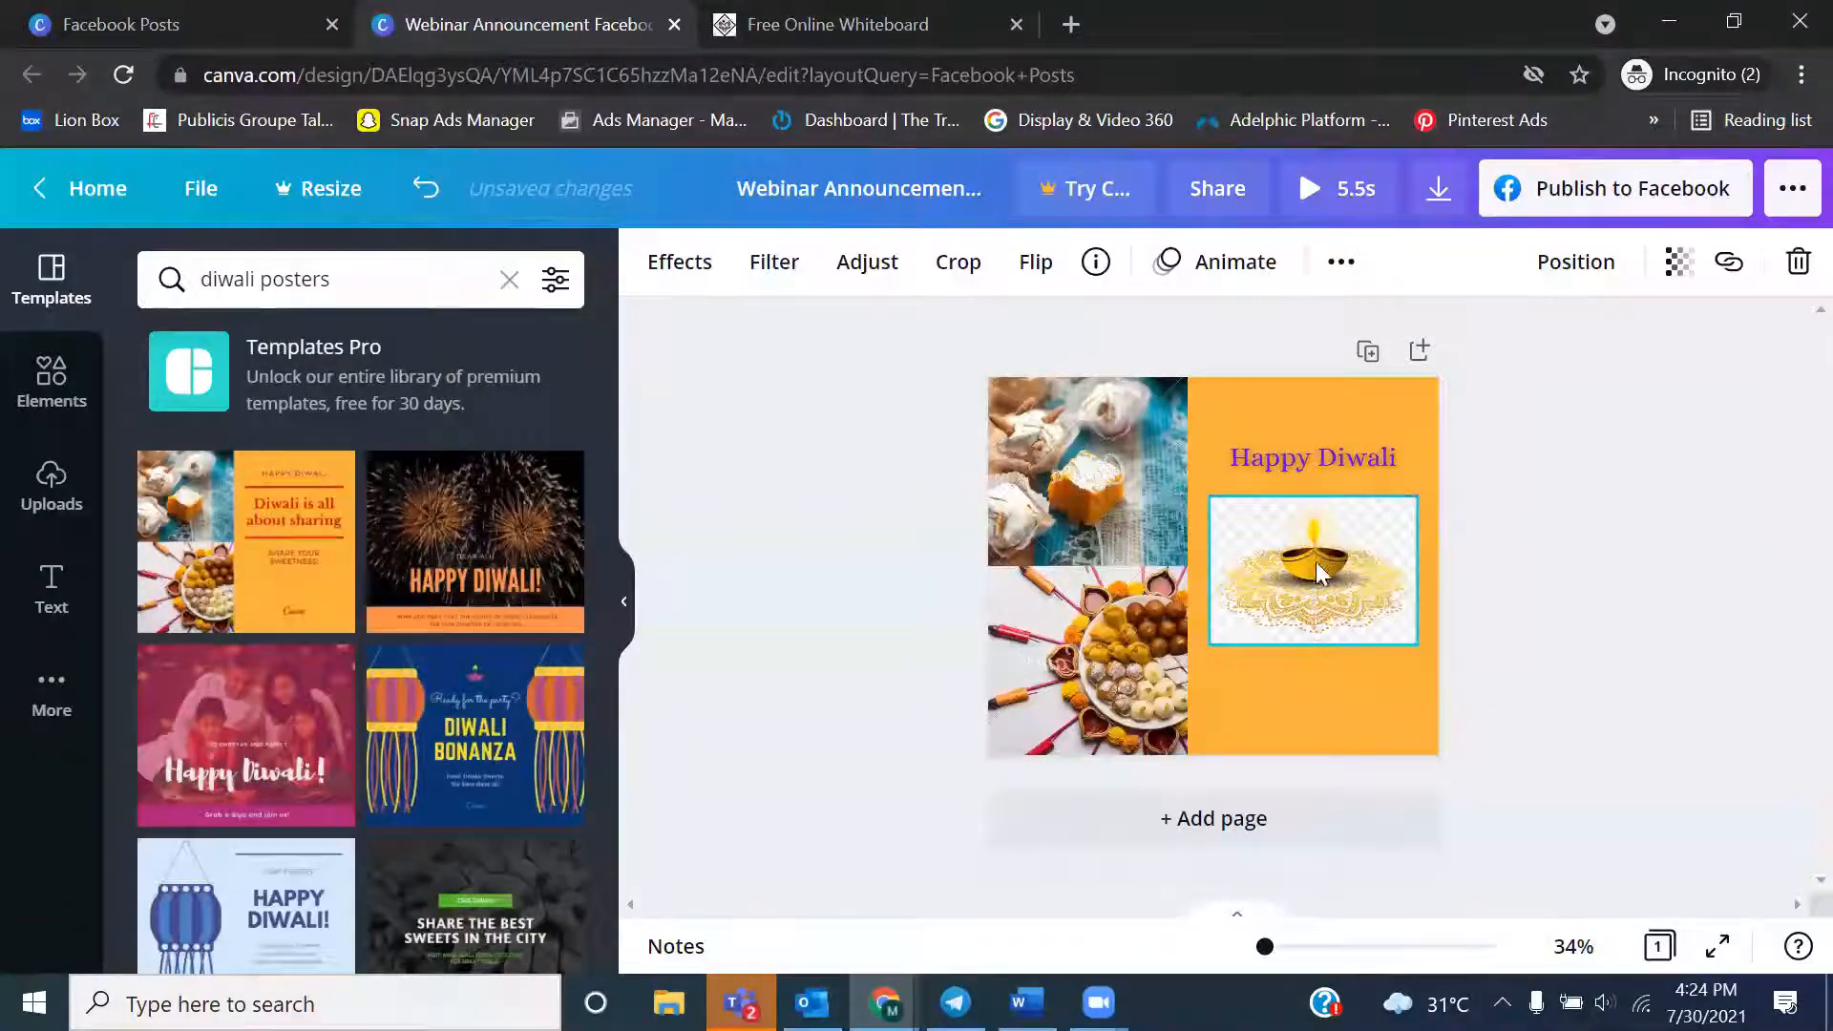
Try the transparency setting on the diya image, leaving it at 100
{"action": "left_click", "coordinate": [1678, 262]}
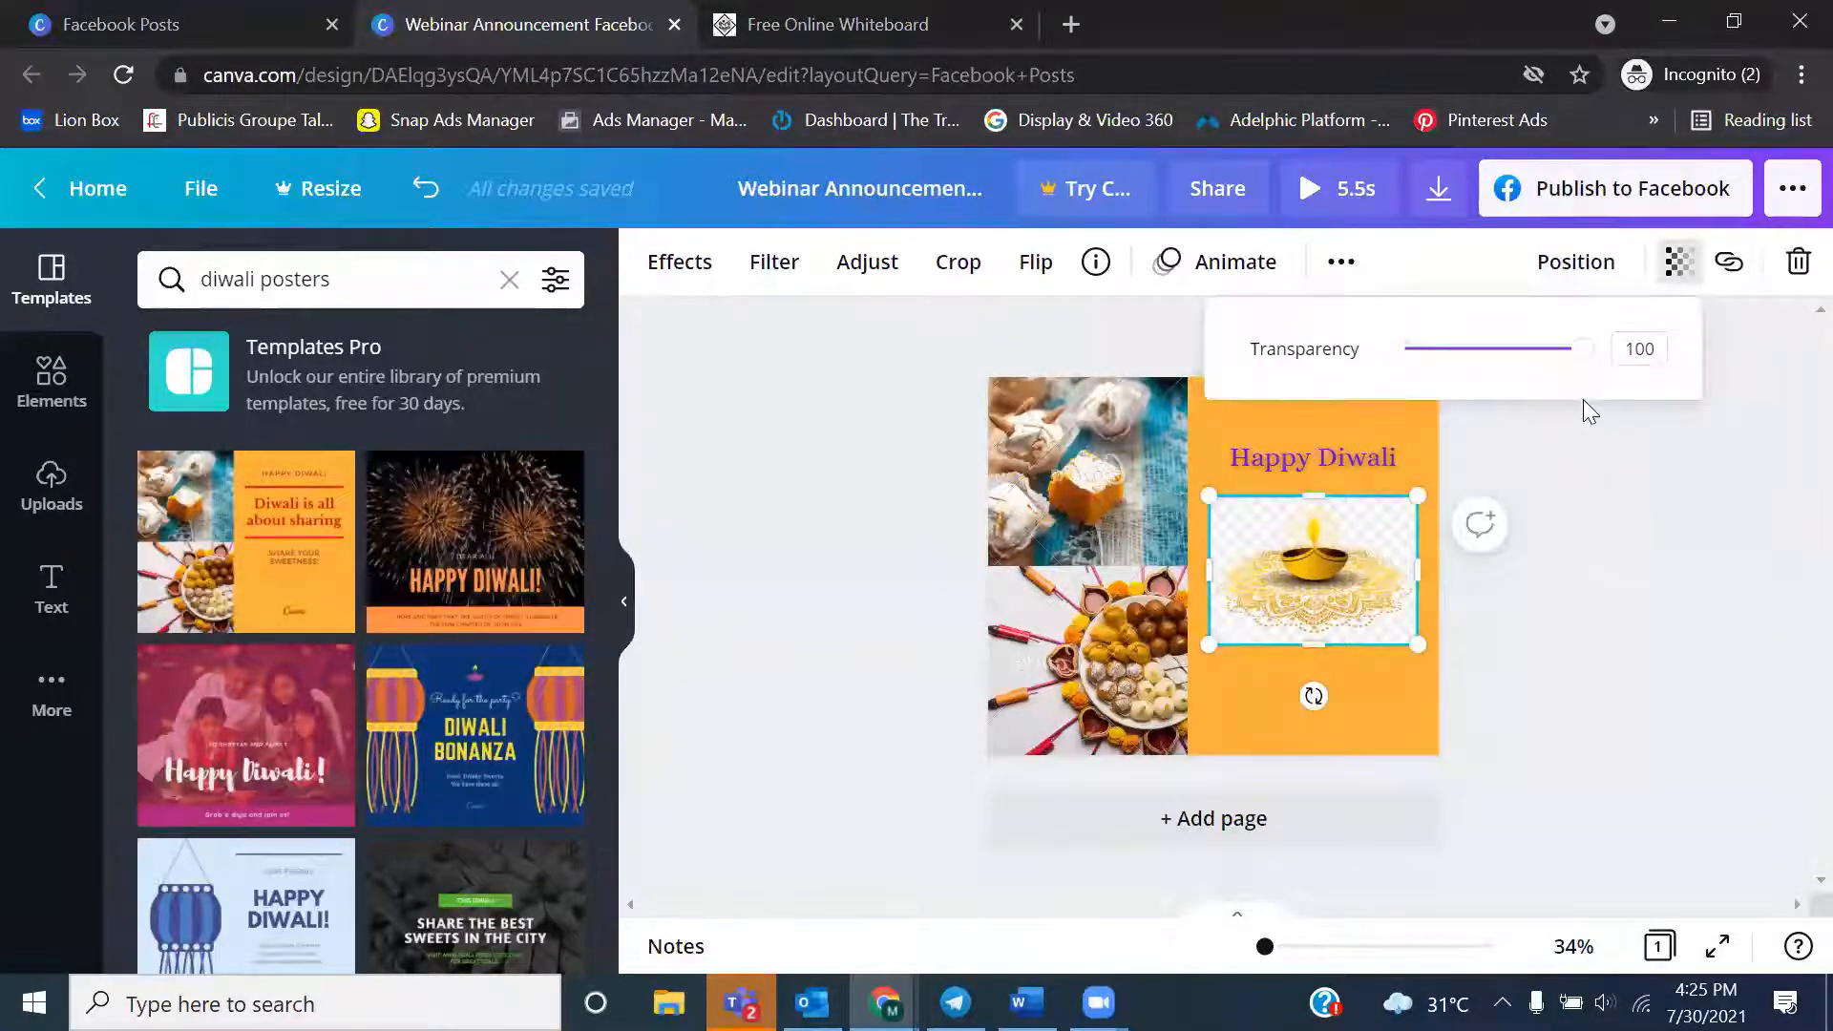
{"action": "mouse_move", "coordinate": [1582, 358]}
{"action": "left_mouse_down"}
{"action": "mouse_move", "coordinate": [1420, 350]}
{"action": "mouse_move", "coordinate": [1599, 367]}
{"action": "left_mouse_up"}
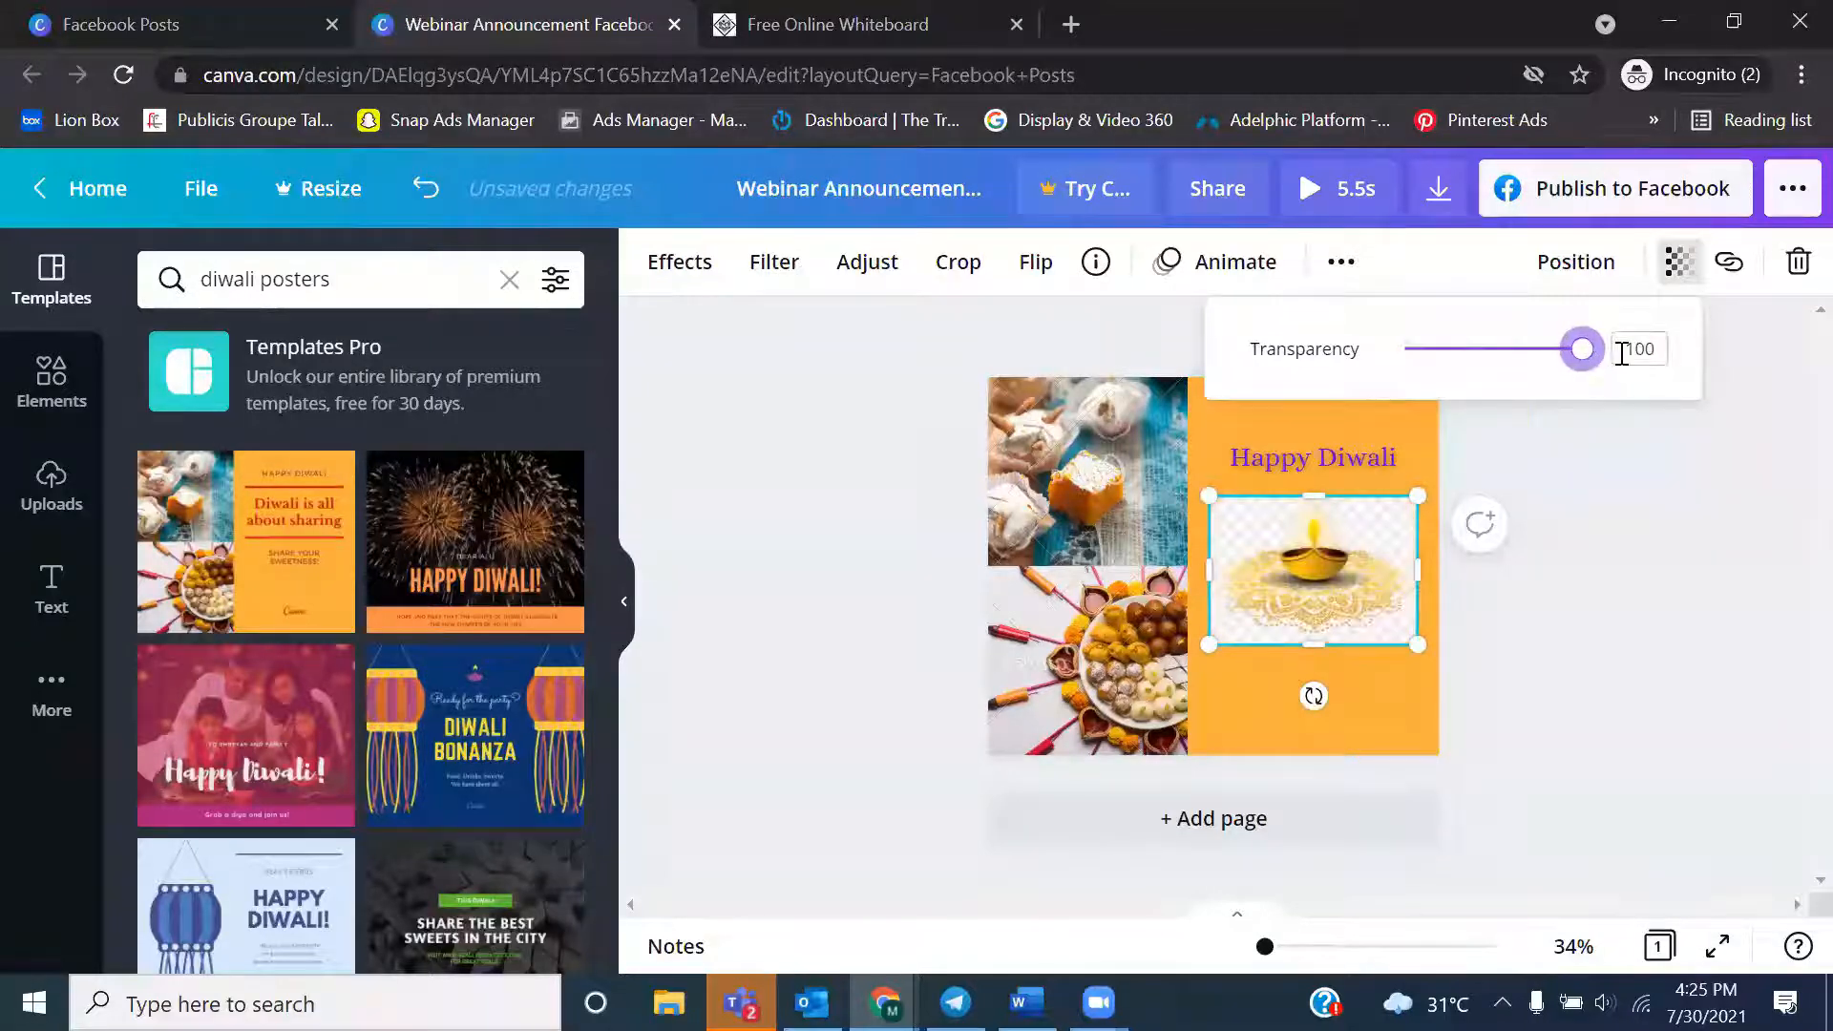
{"action": "left_click", "coordinate": [1583, 552]}
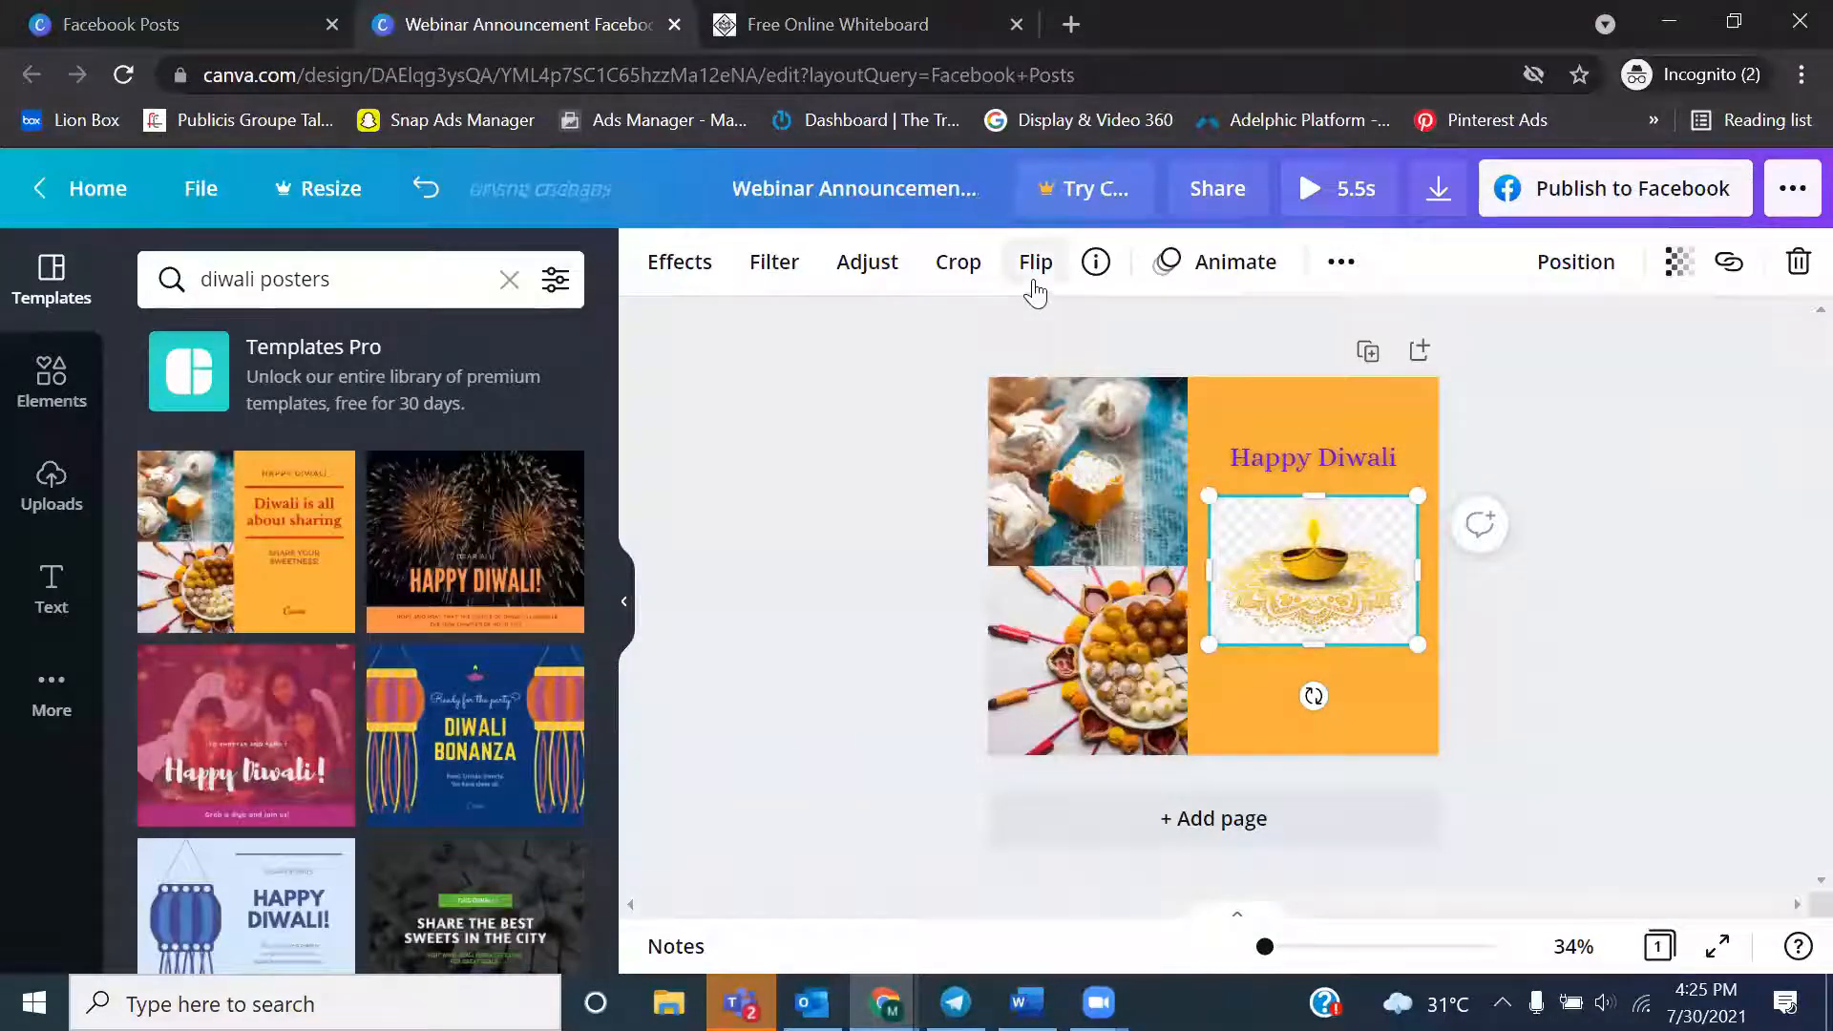
Try the Nordic, Cali, Retro, Dare, Dalliance and Peony filters on the diya image
{"action": "left_click", "coordinate": [898, 267]}
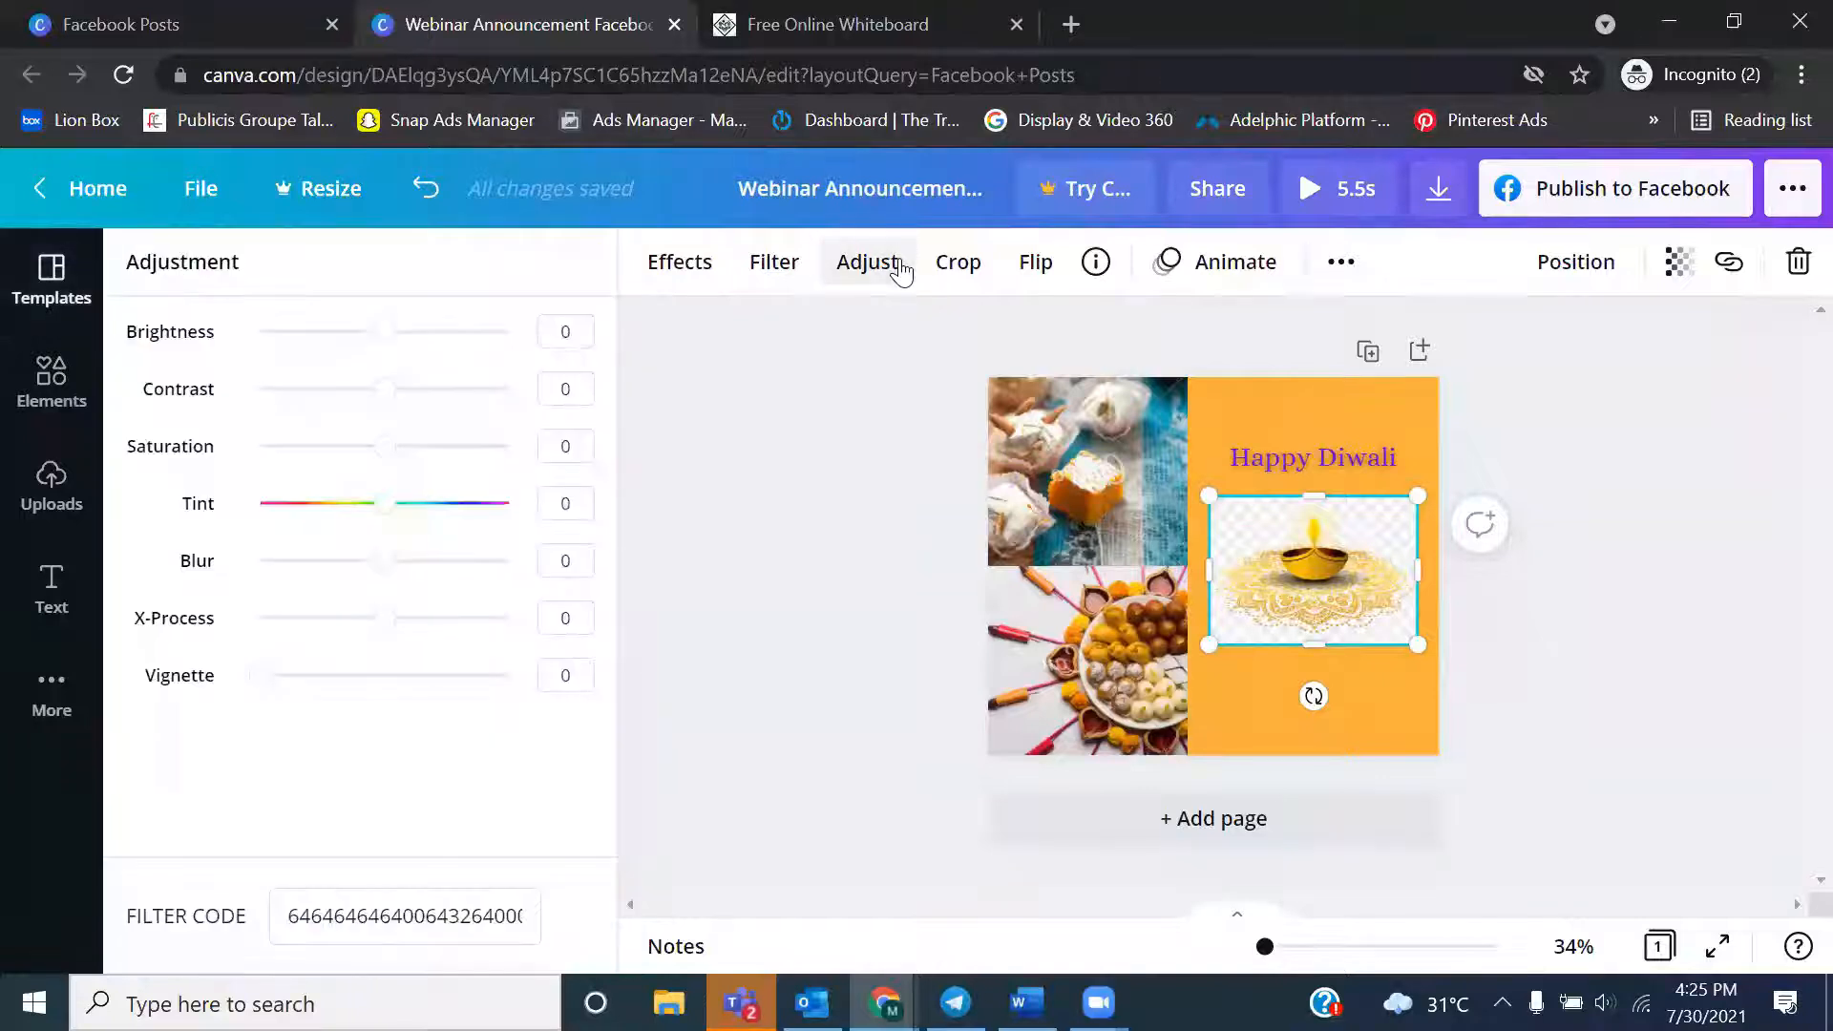
{"action": "left_click", "coordinate": [773, 272]}
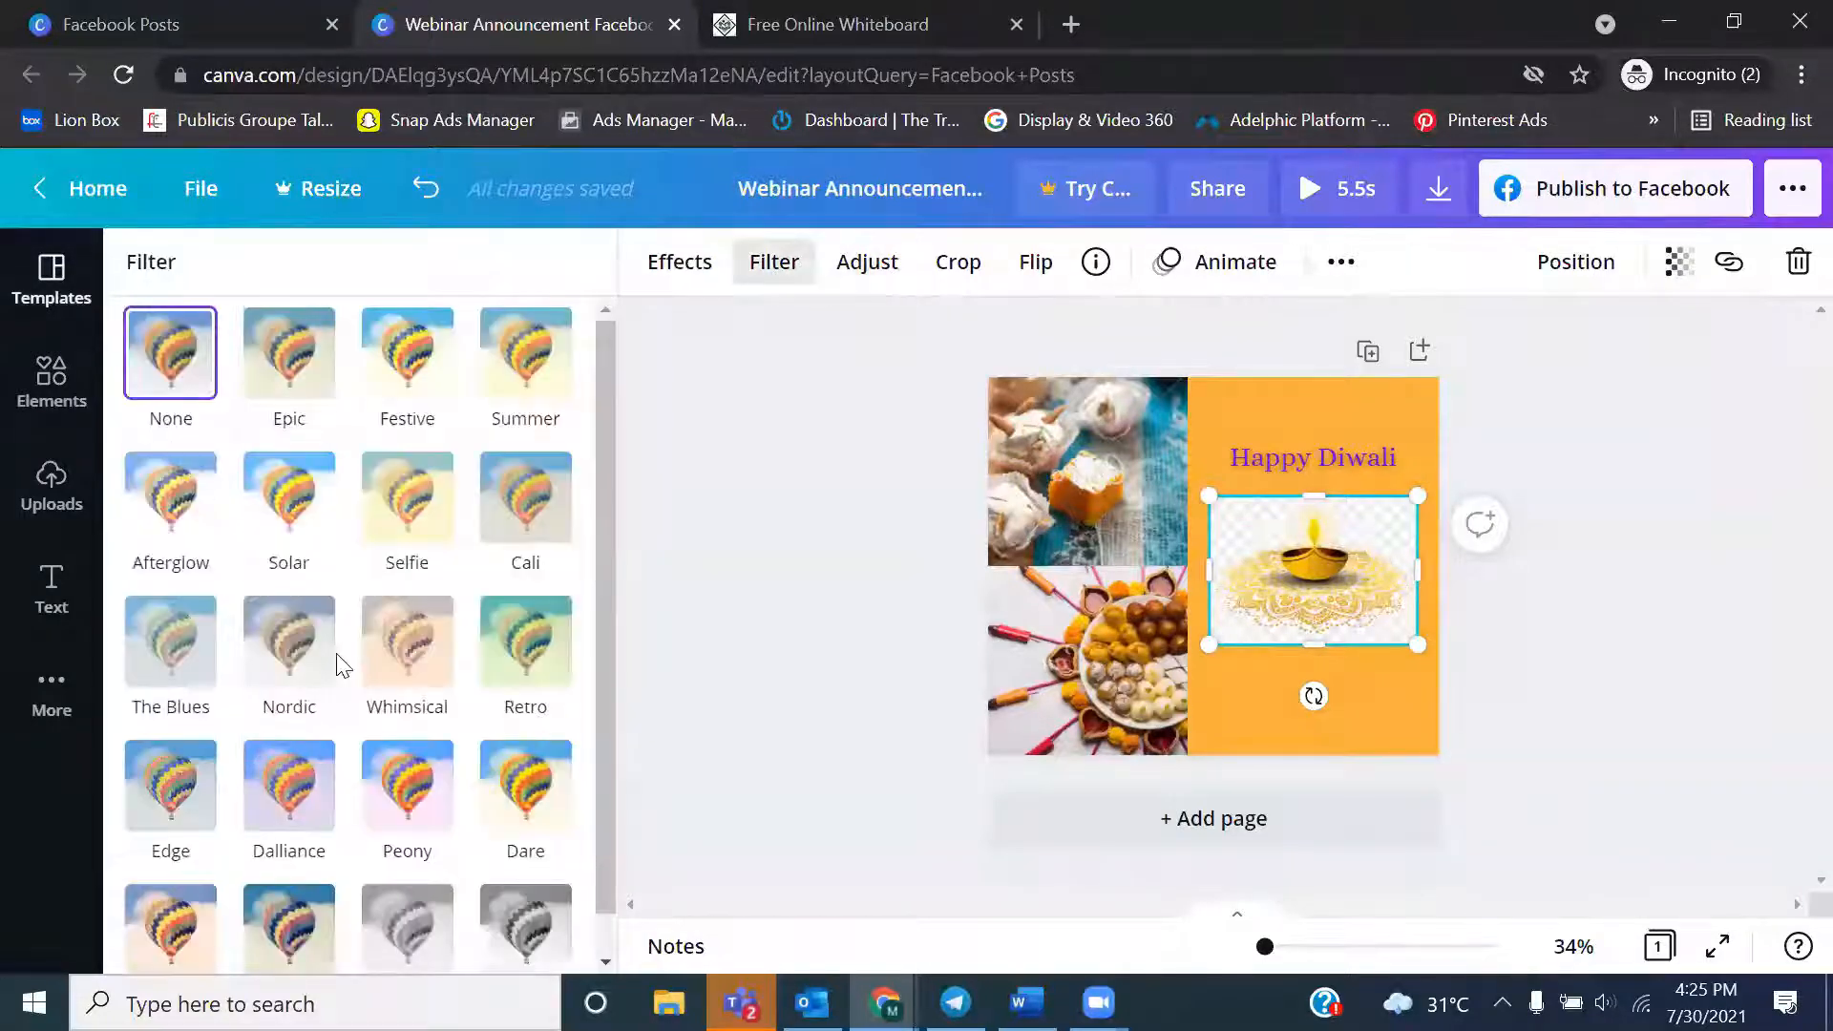
{"action": "left_click", "coordinate": [299, 723]}
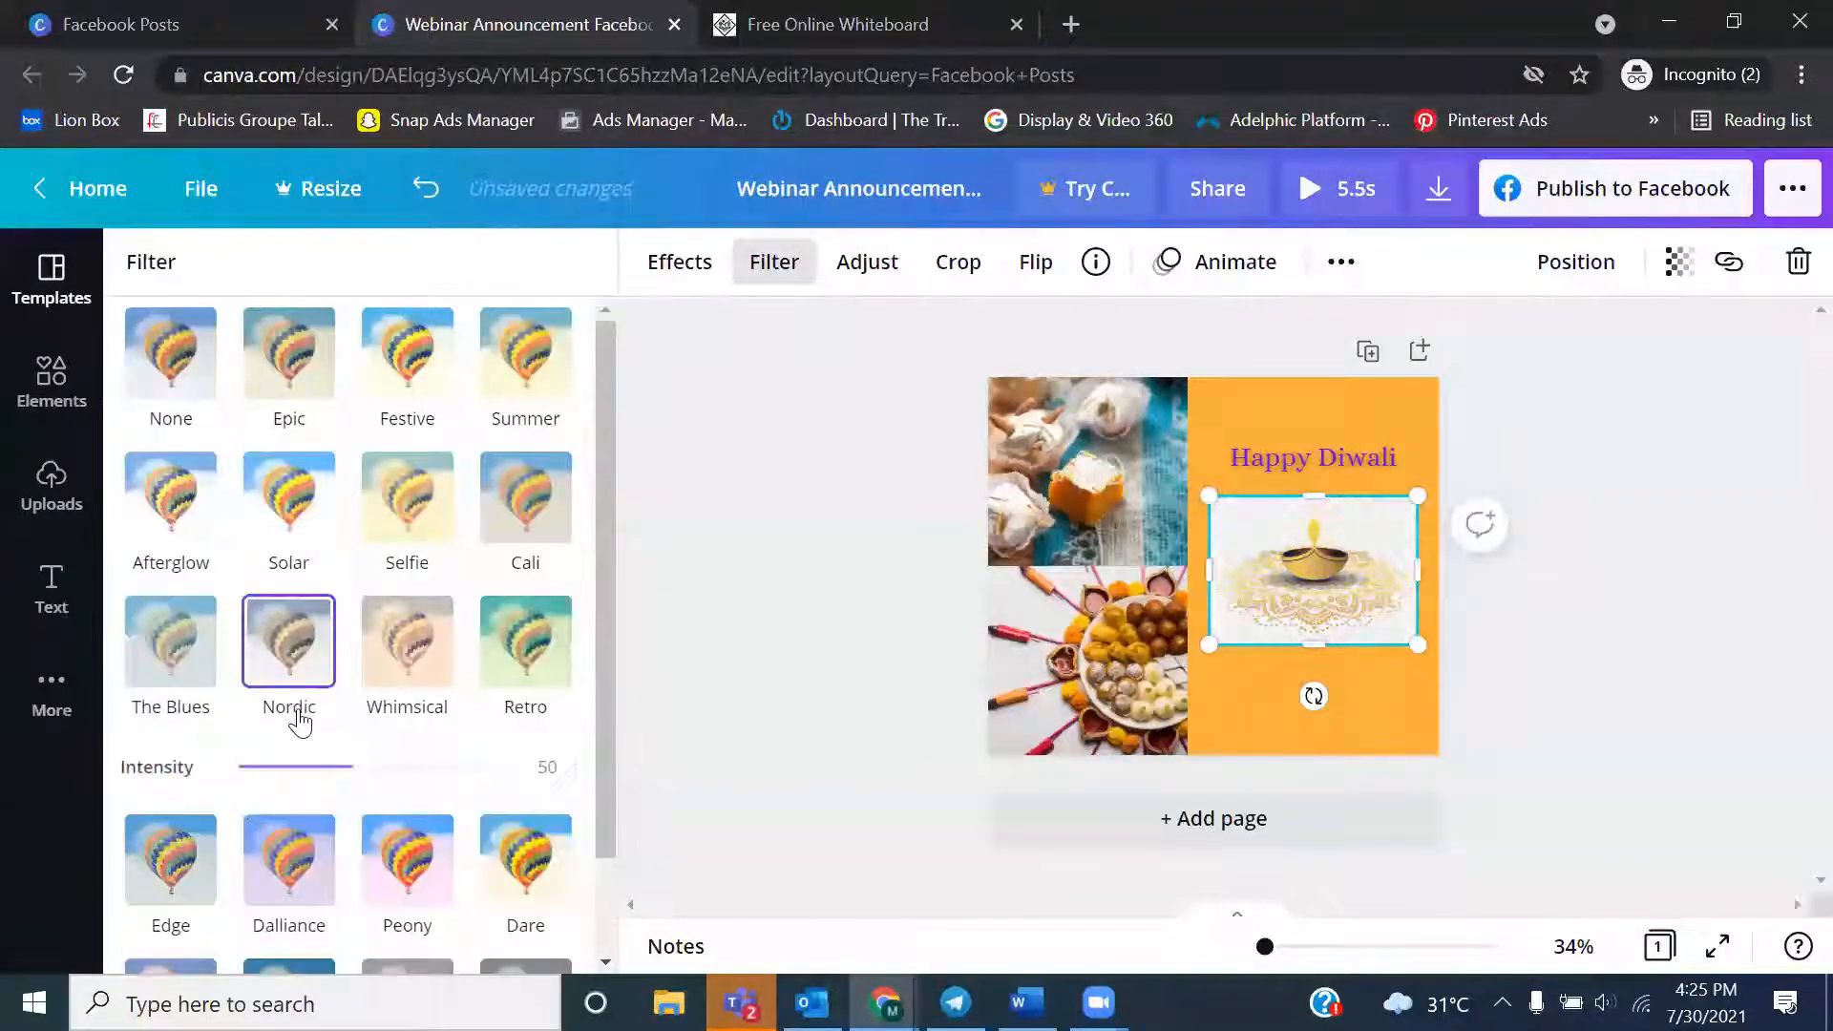
{"action": "left_click", "coordinate": [546, 538]}
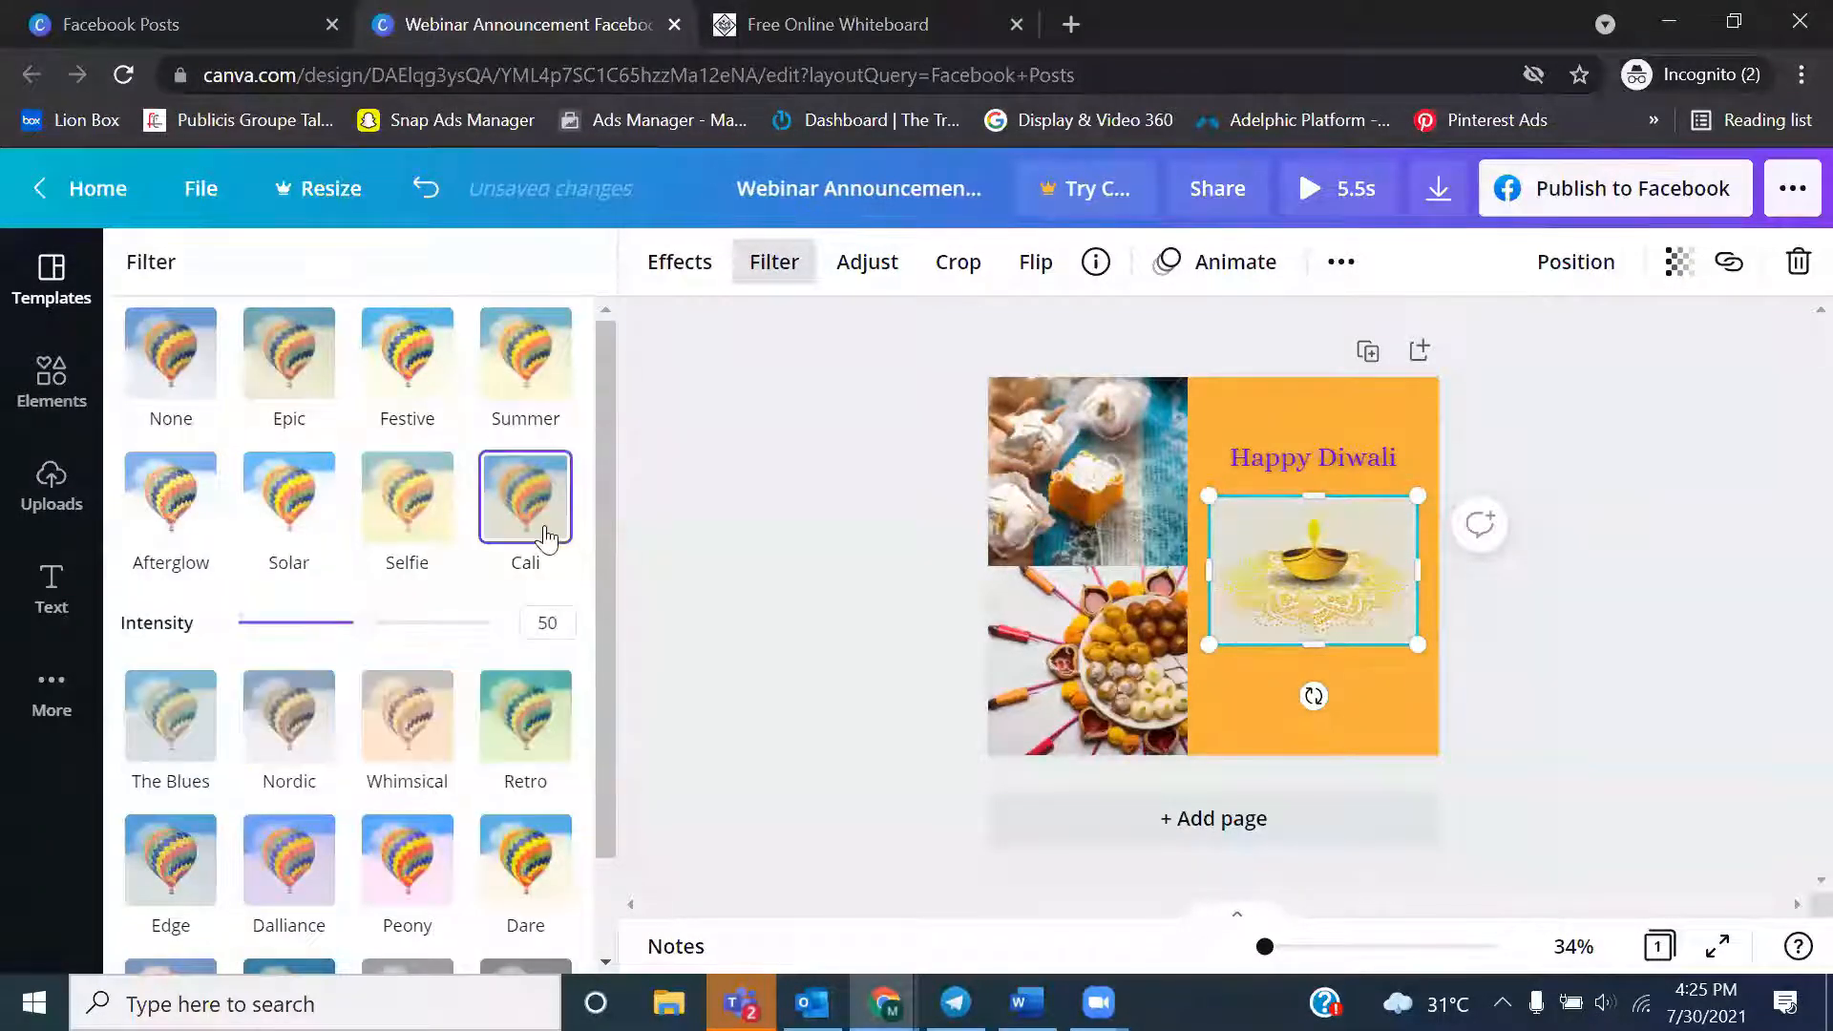
{"action": "left_click", "coordinate": [525, 743]}
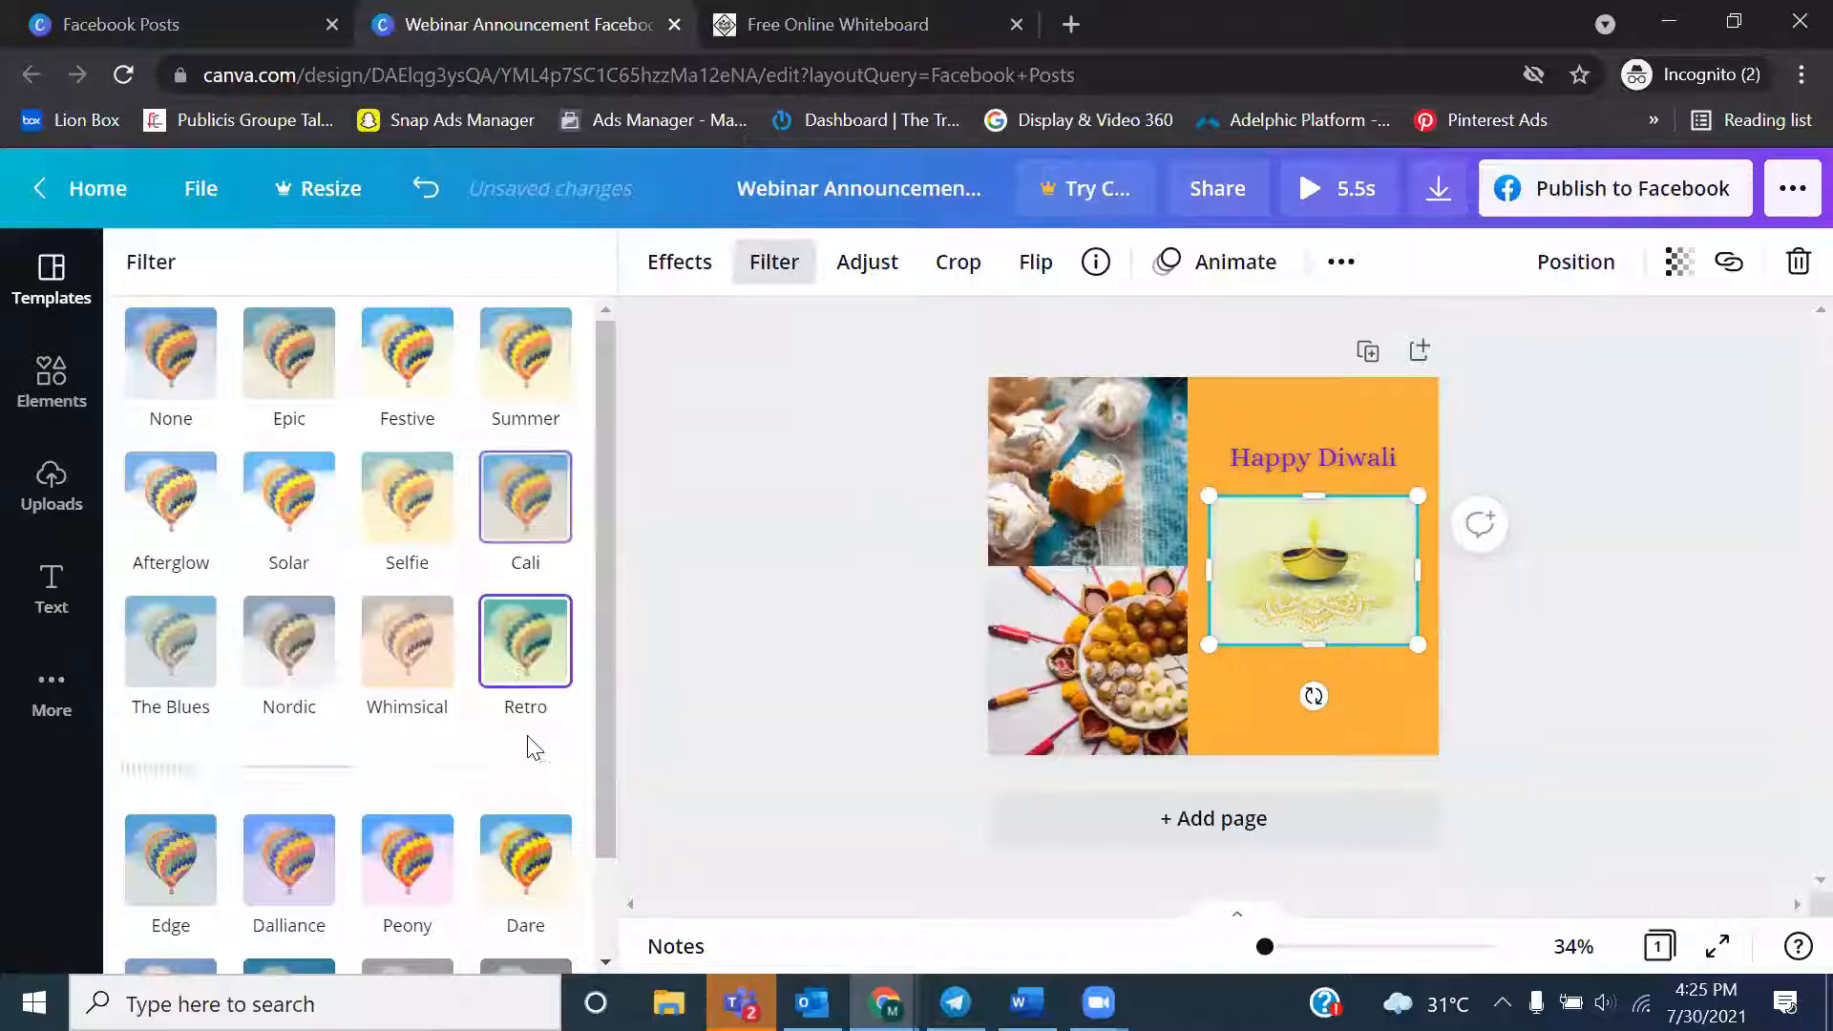
{"action": "left_click", "coordinate": [524, 852]}
{"action": "left_click", "coordinate": [308, 812]}
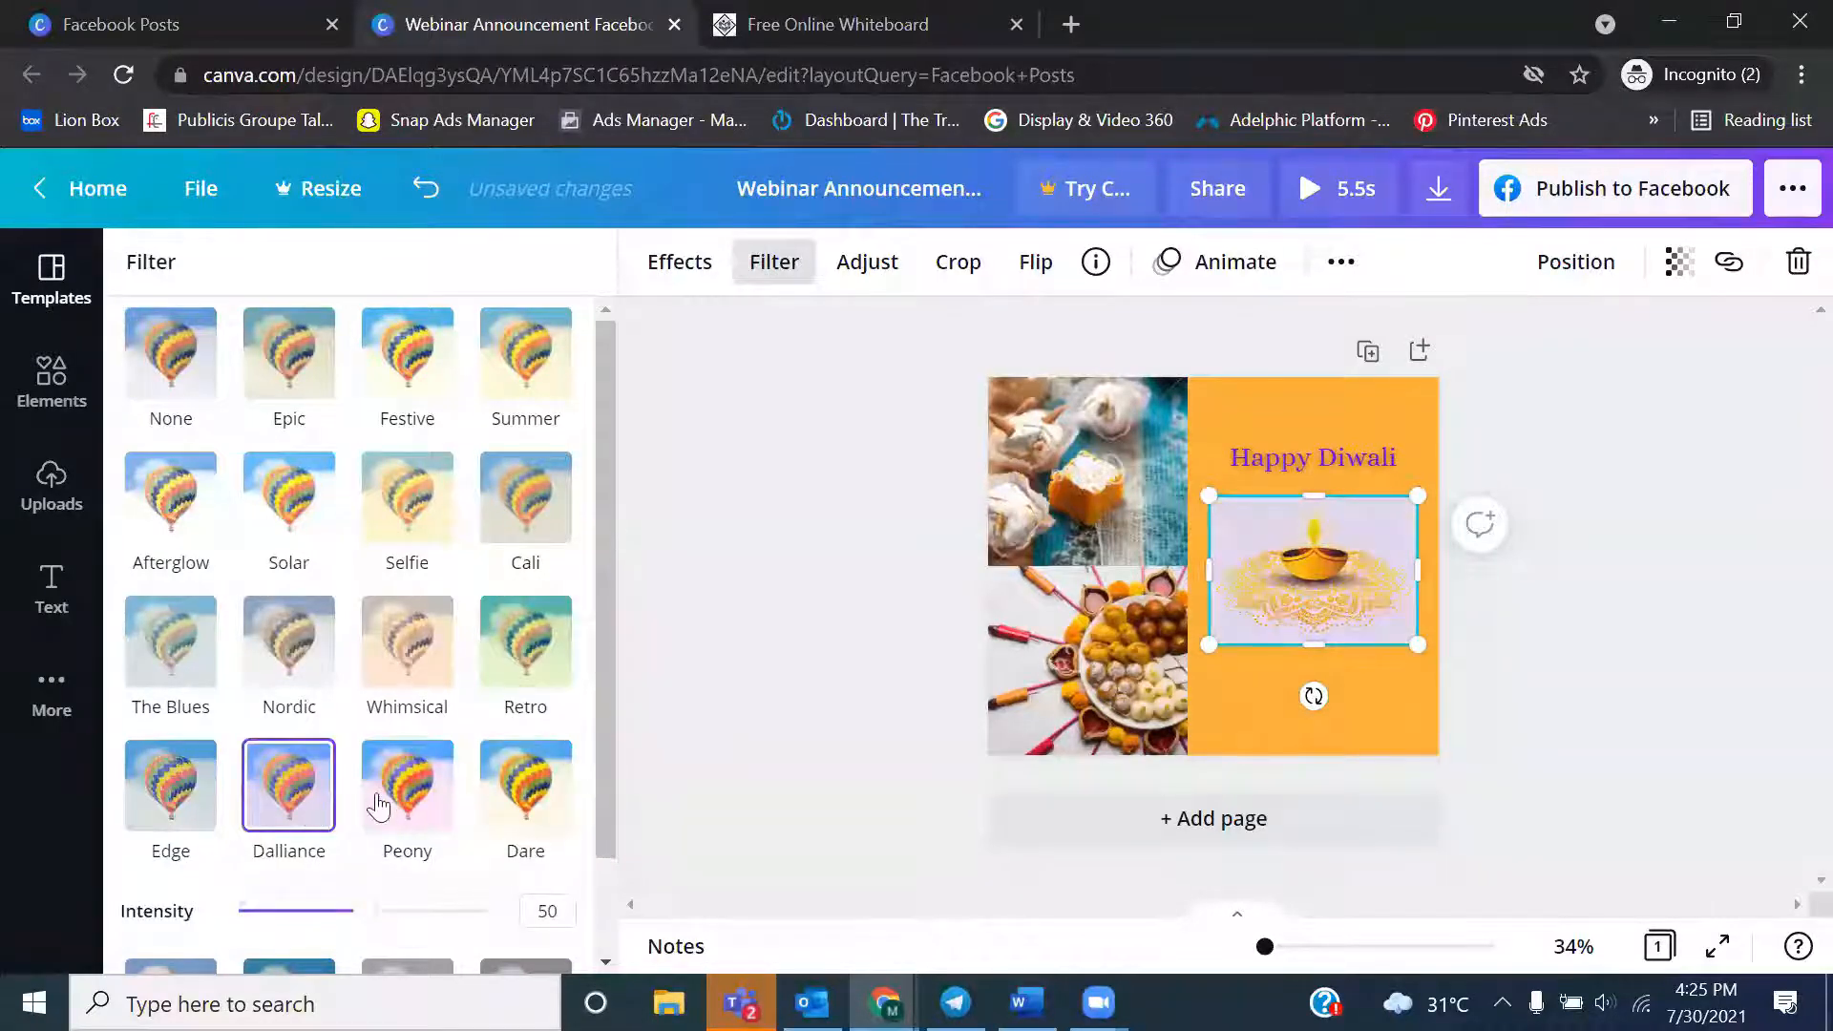
{"action": "left_click", "coordinate": [407, 790]}
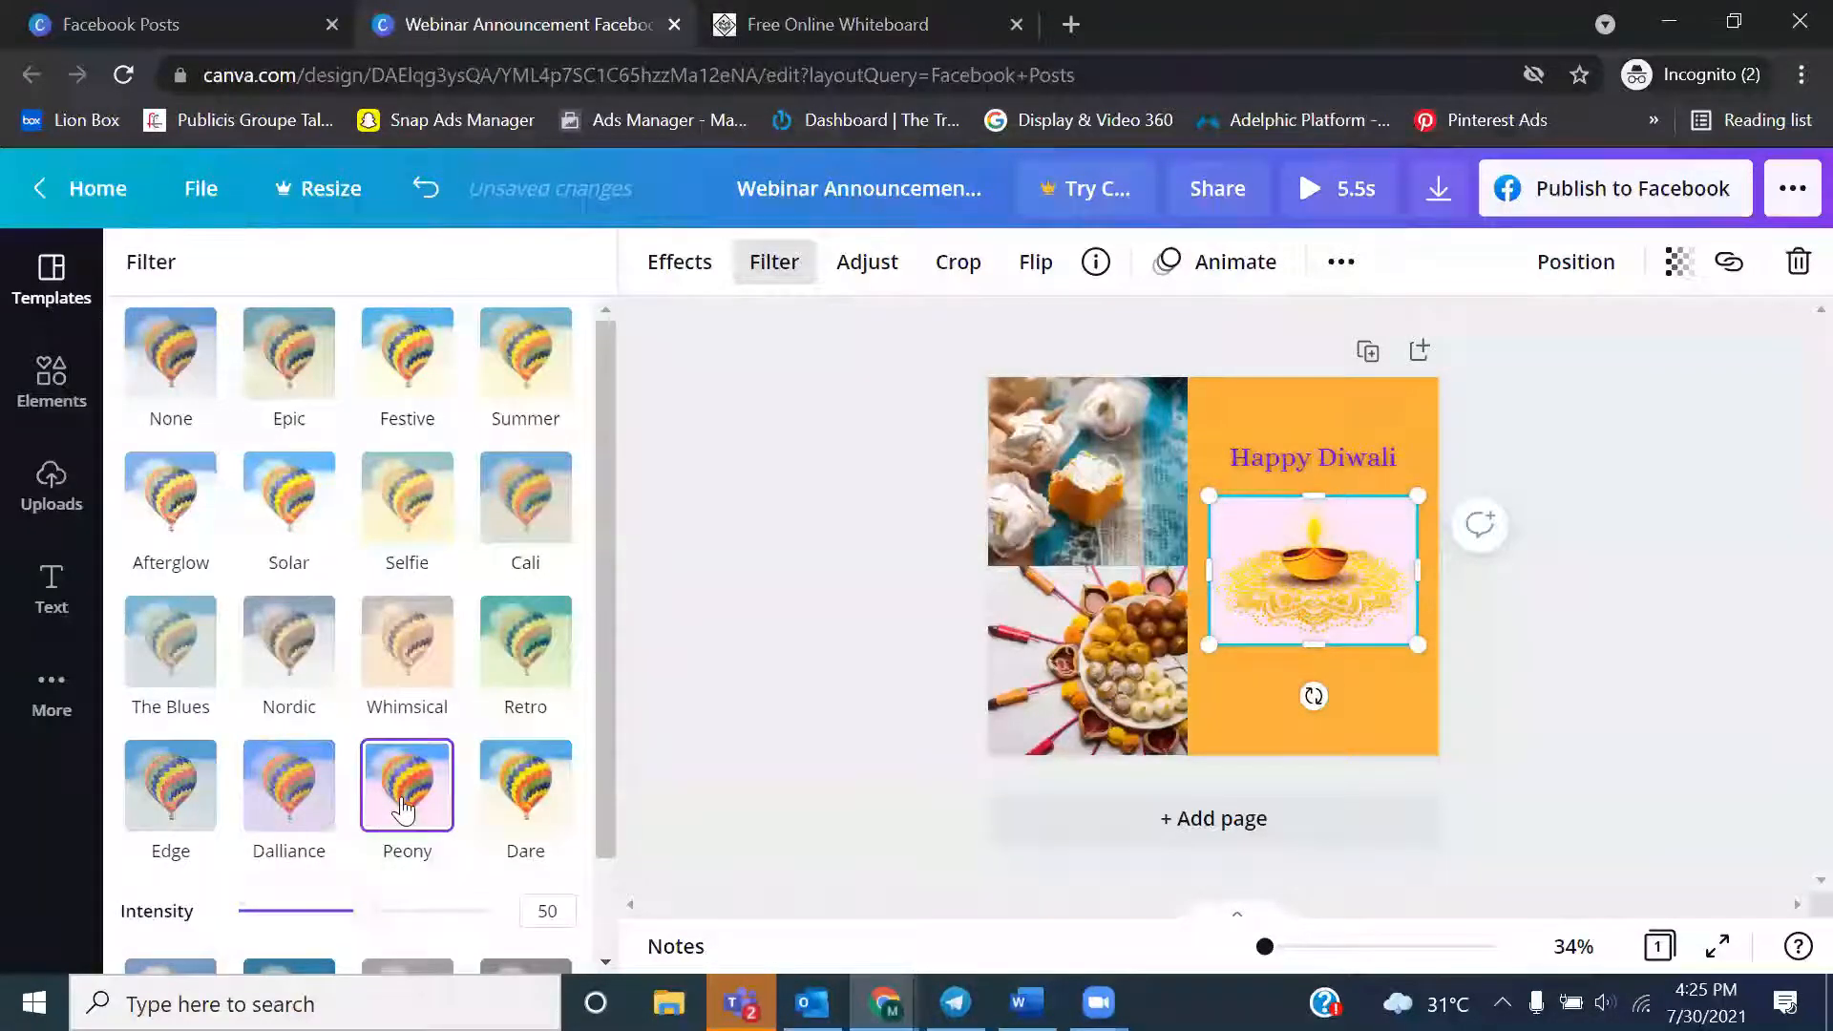
Try the Photogenic effects Luna and Flint on the diya image, choose Belvedere, and deselect the image
{"action": "left_click", "coordinate": [690, 262]}
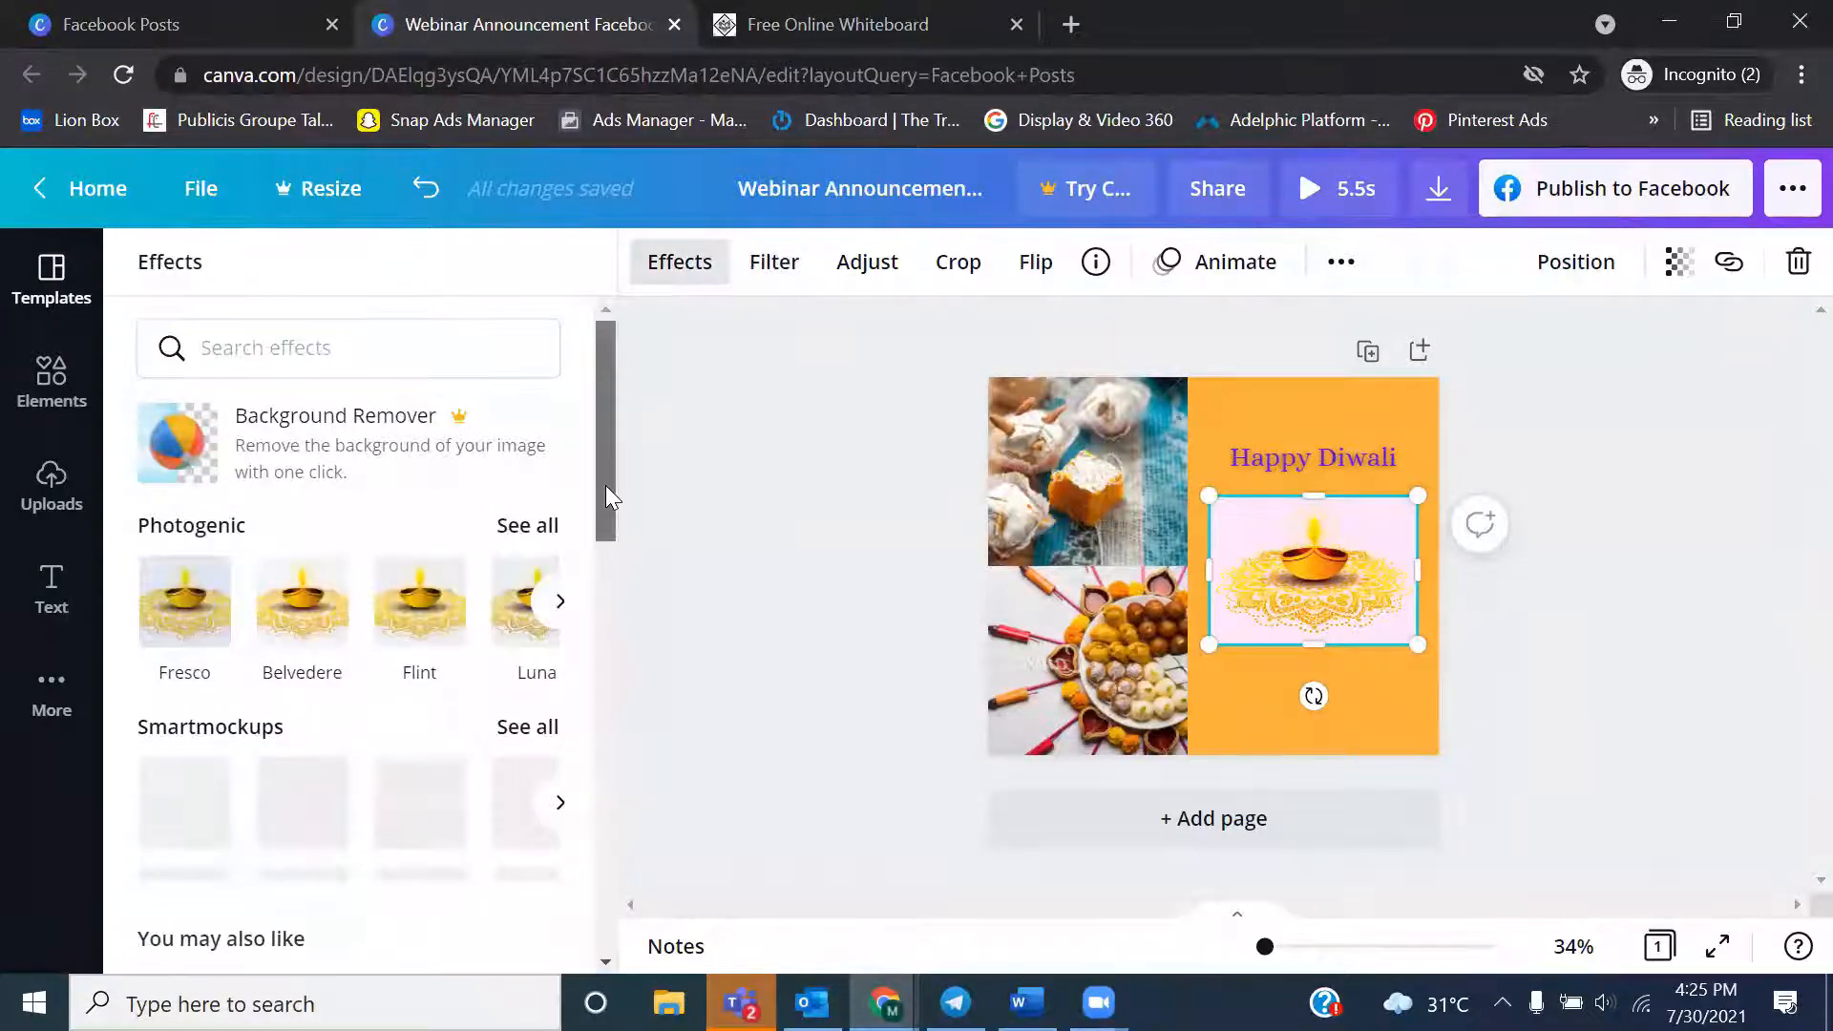
{"action": "left_click_drag", "start_coordinate": [605, 485], "coordinate": [600, 571]}
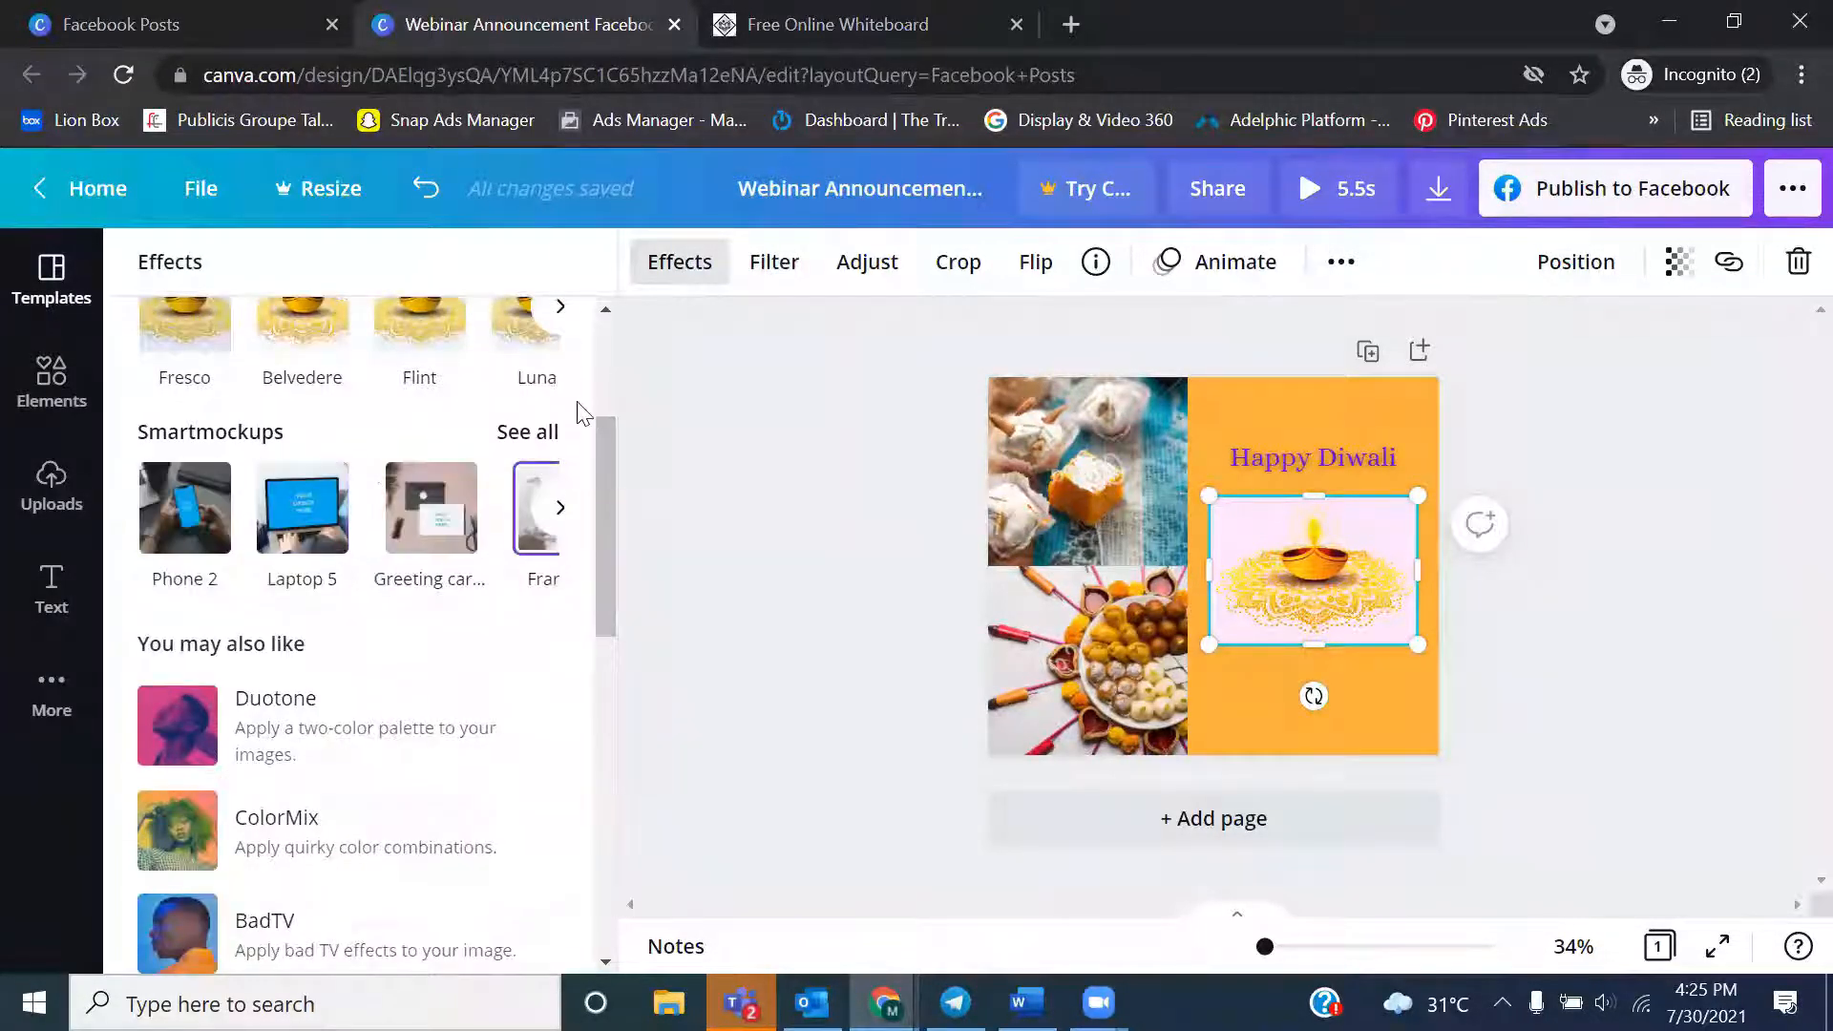
{"action": "left_click", "coordinate": [525, 330]}
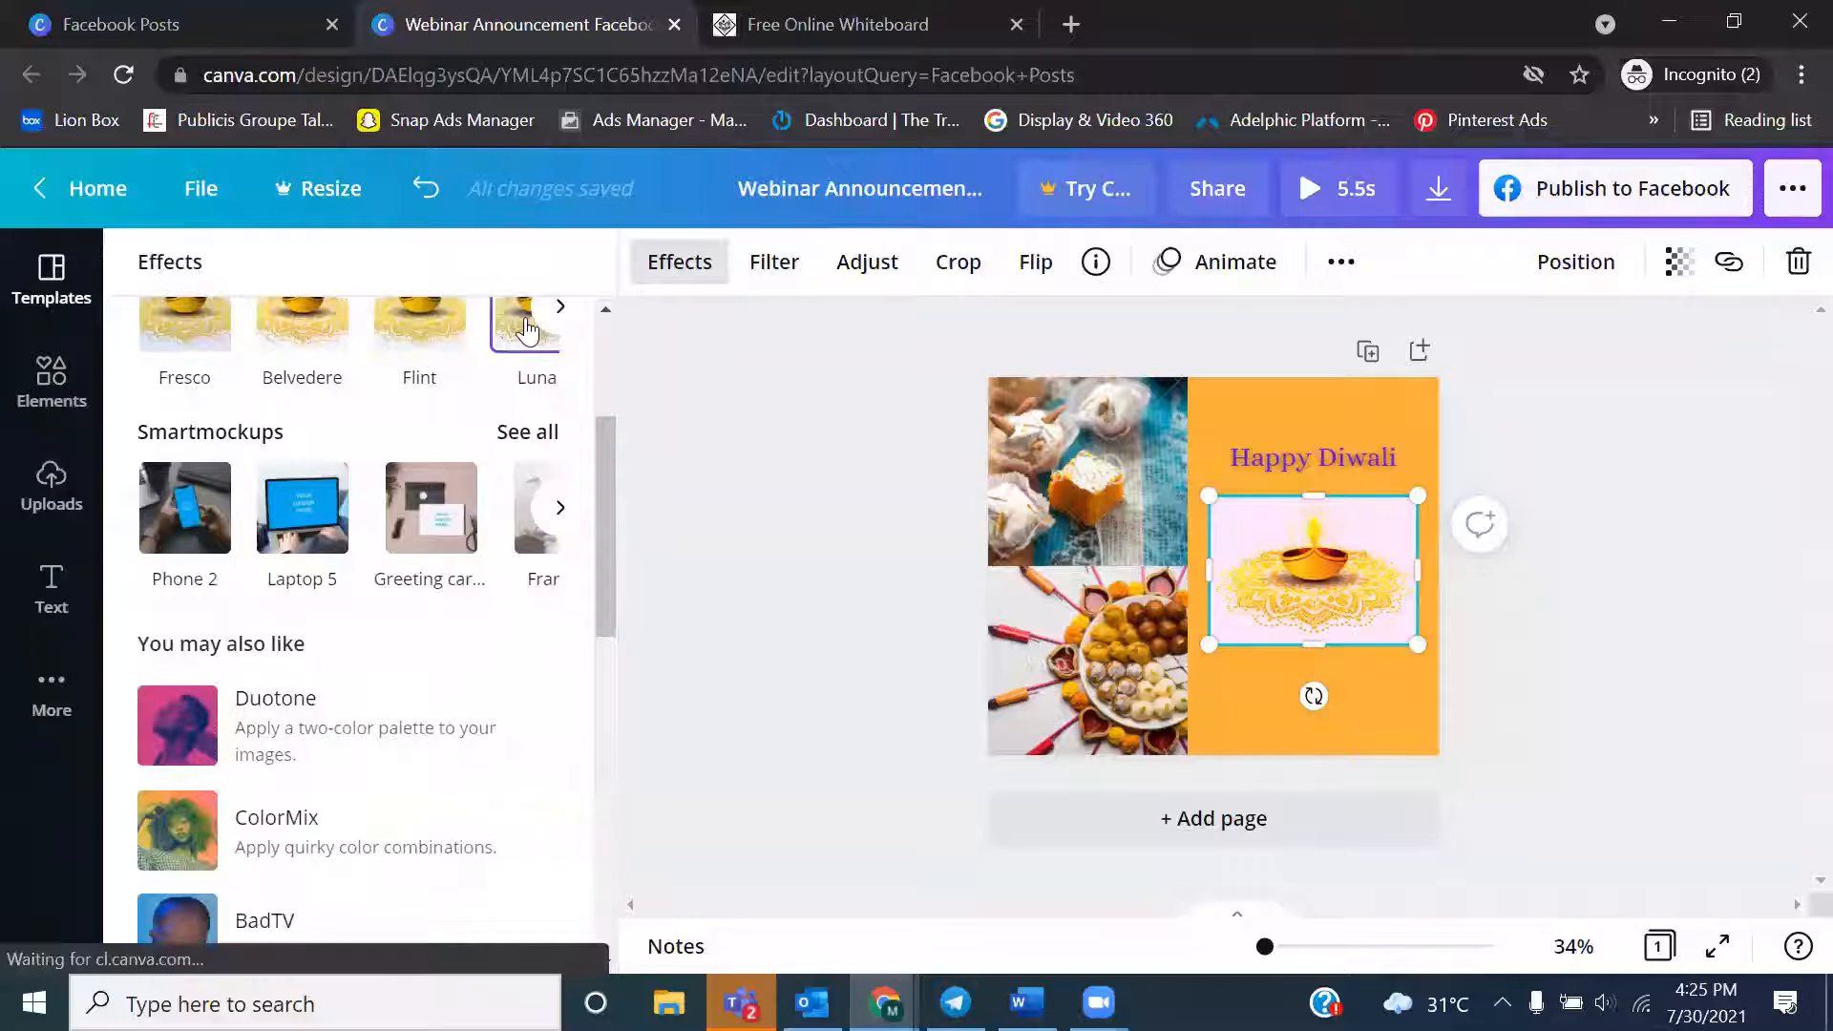
{"action": "left_click", "coordinate": [420, 341]}
{"action": "left_click", "coordinate": [297, 356]}
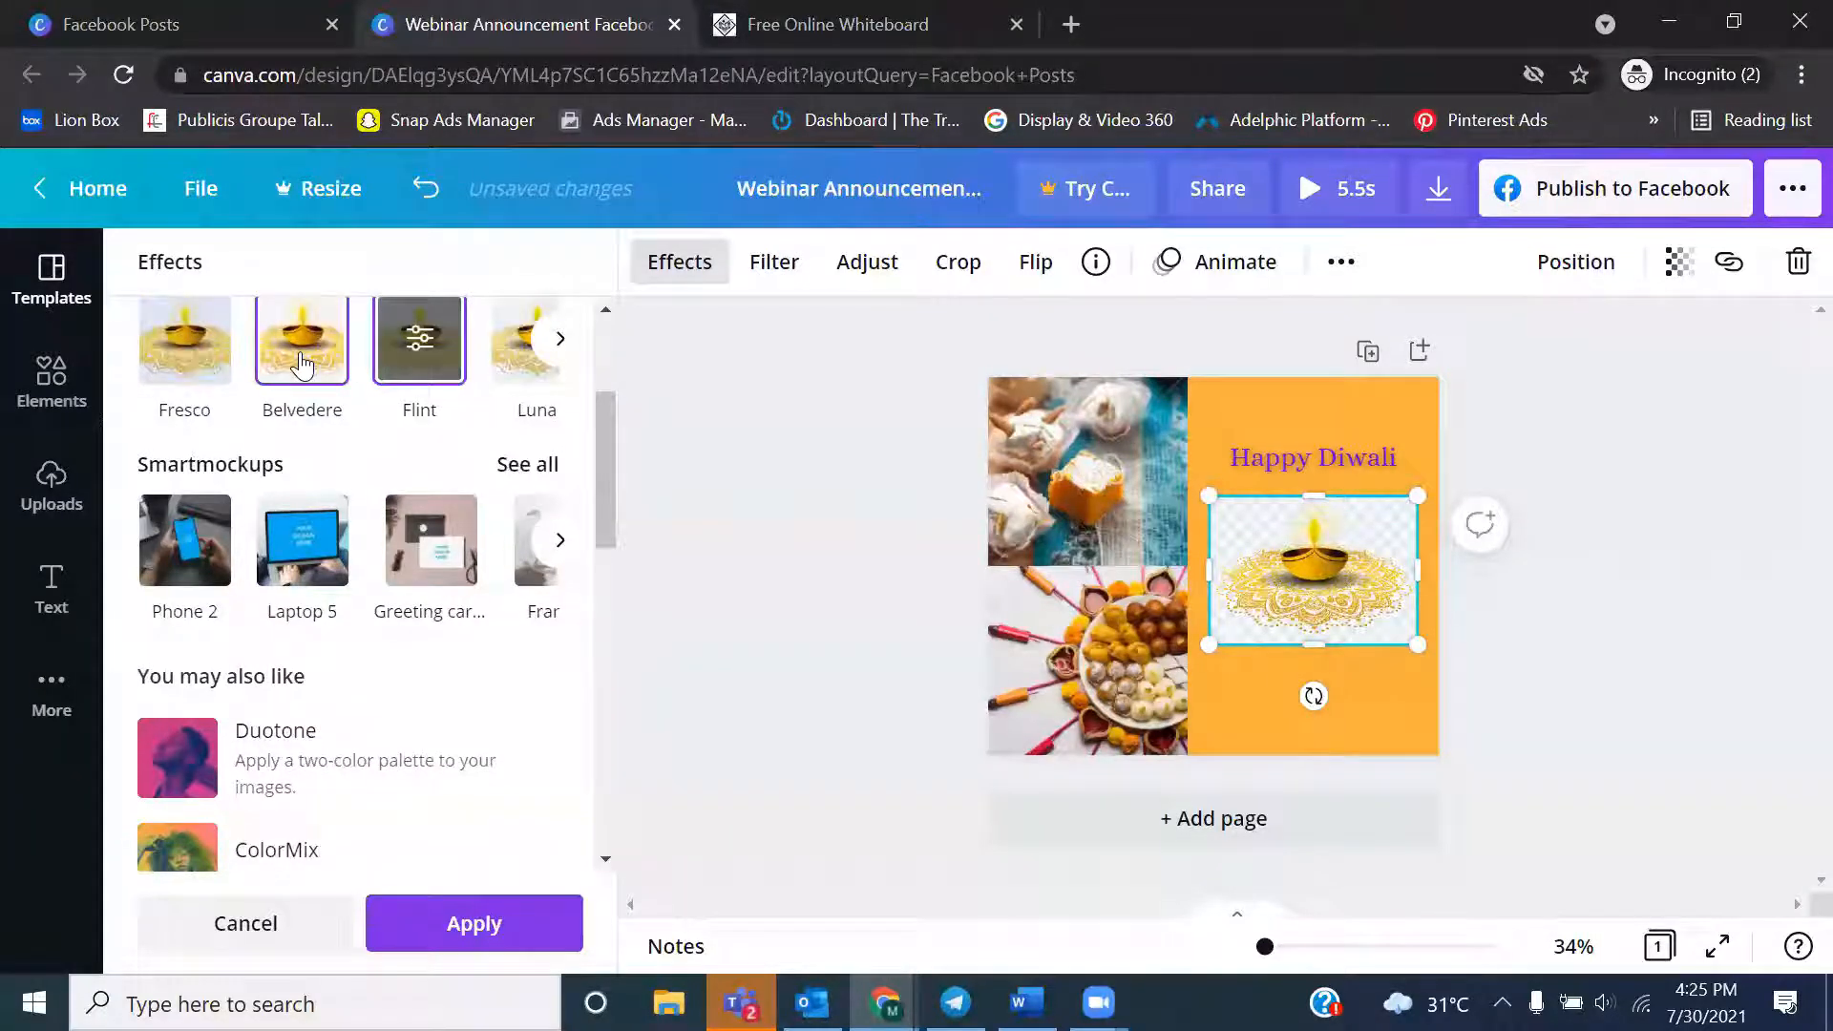
{"action": "left_click", "coordinate": [849, 492]}
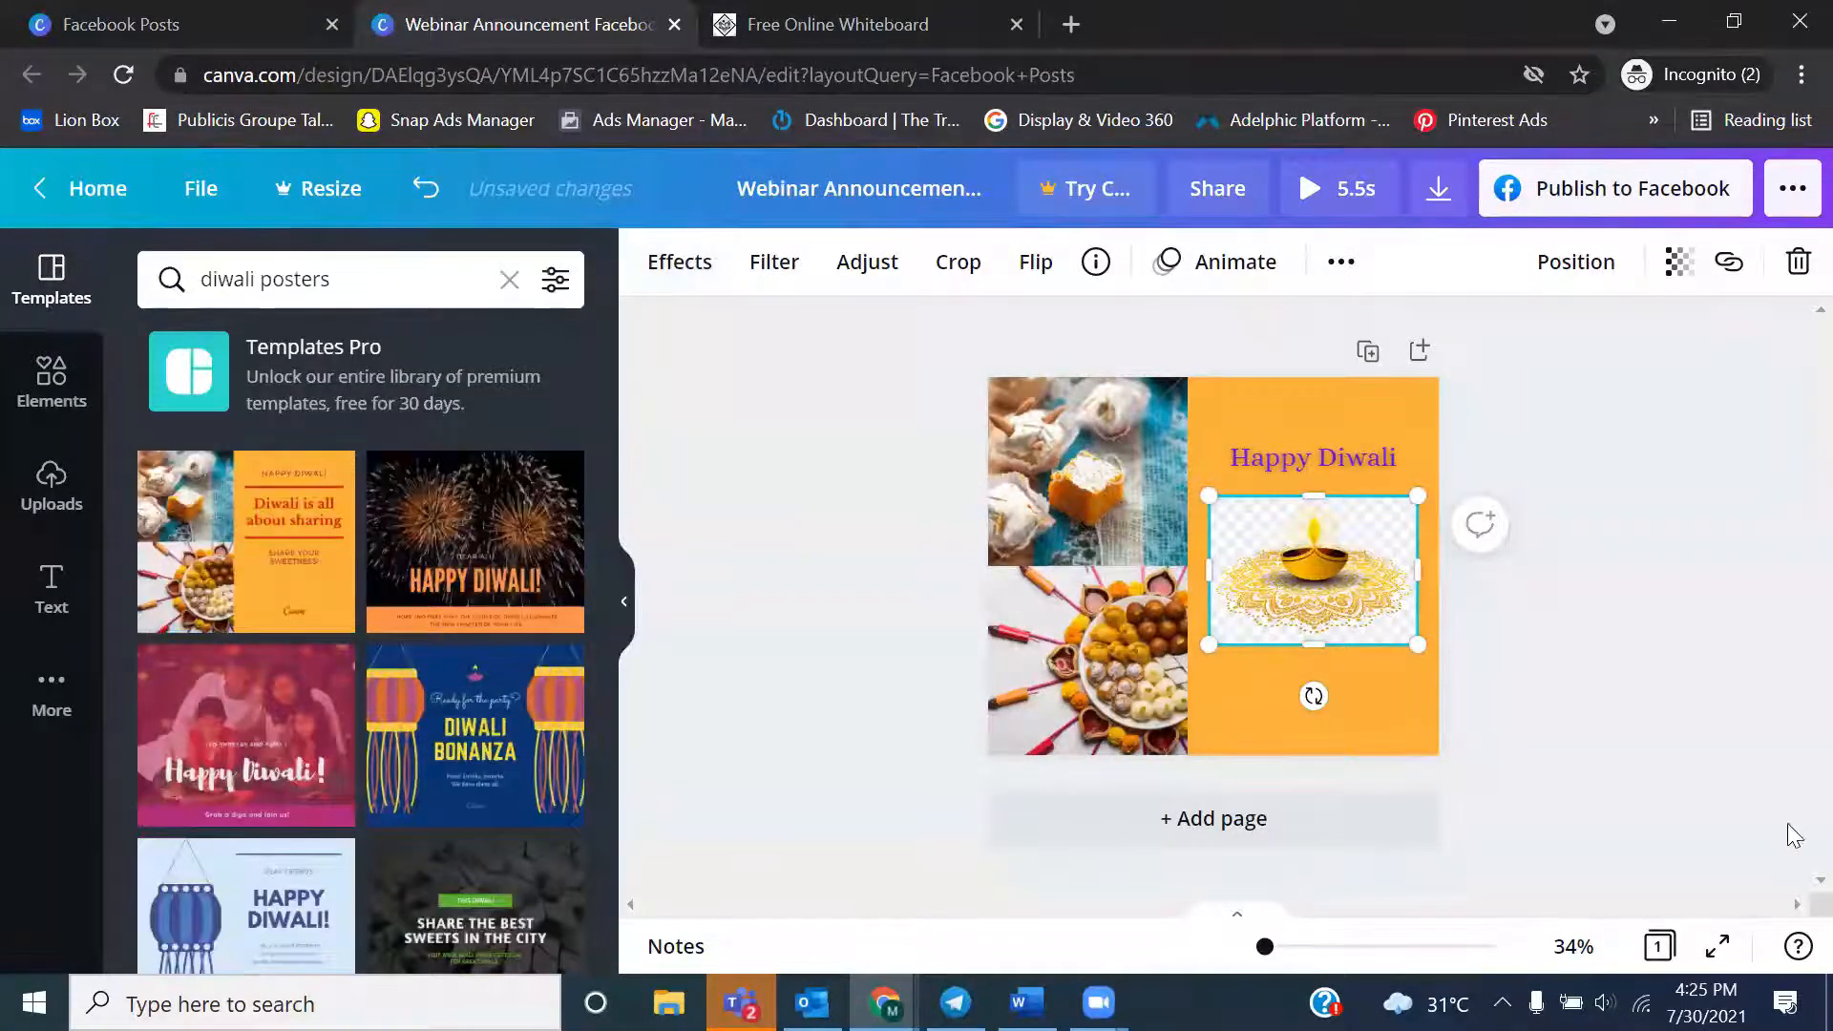
{"action": "left_click", "coordinate": [1621, 693]}
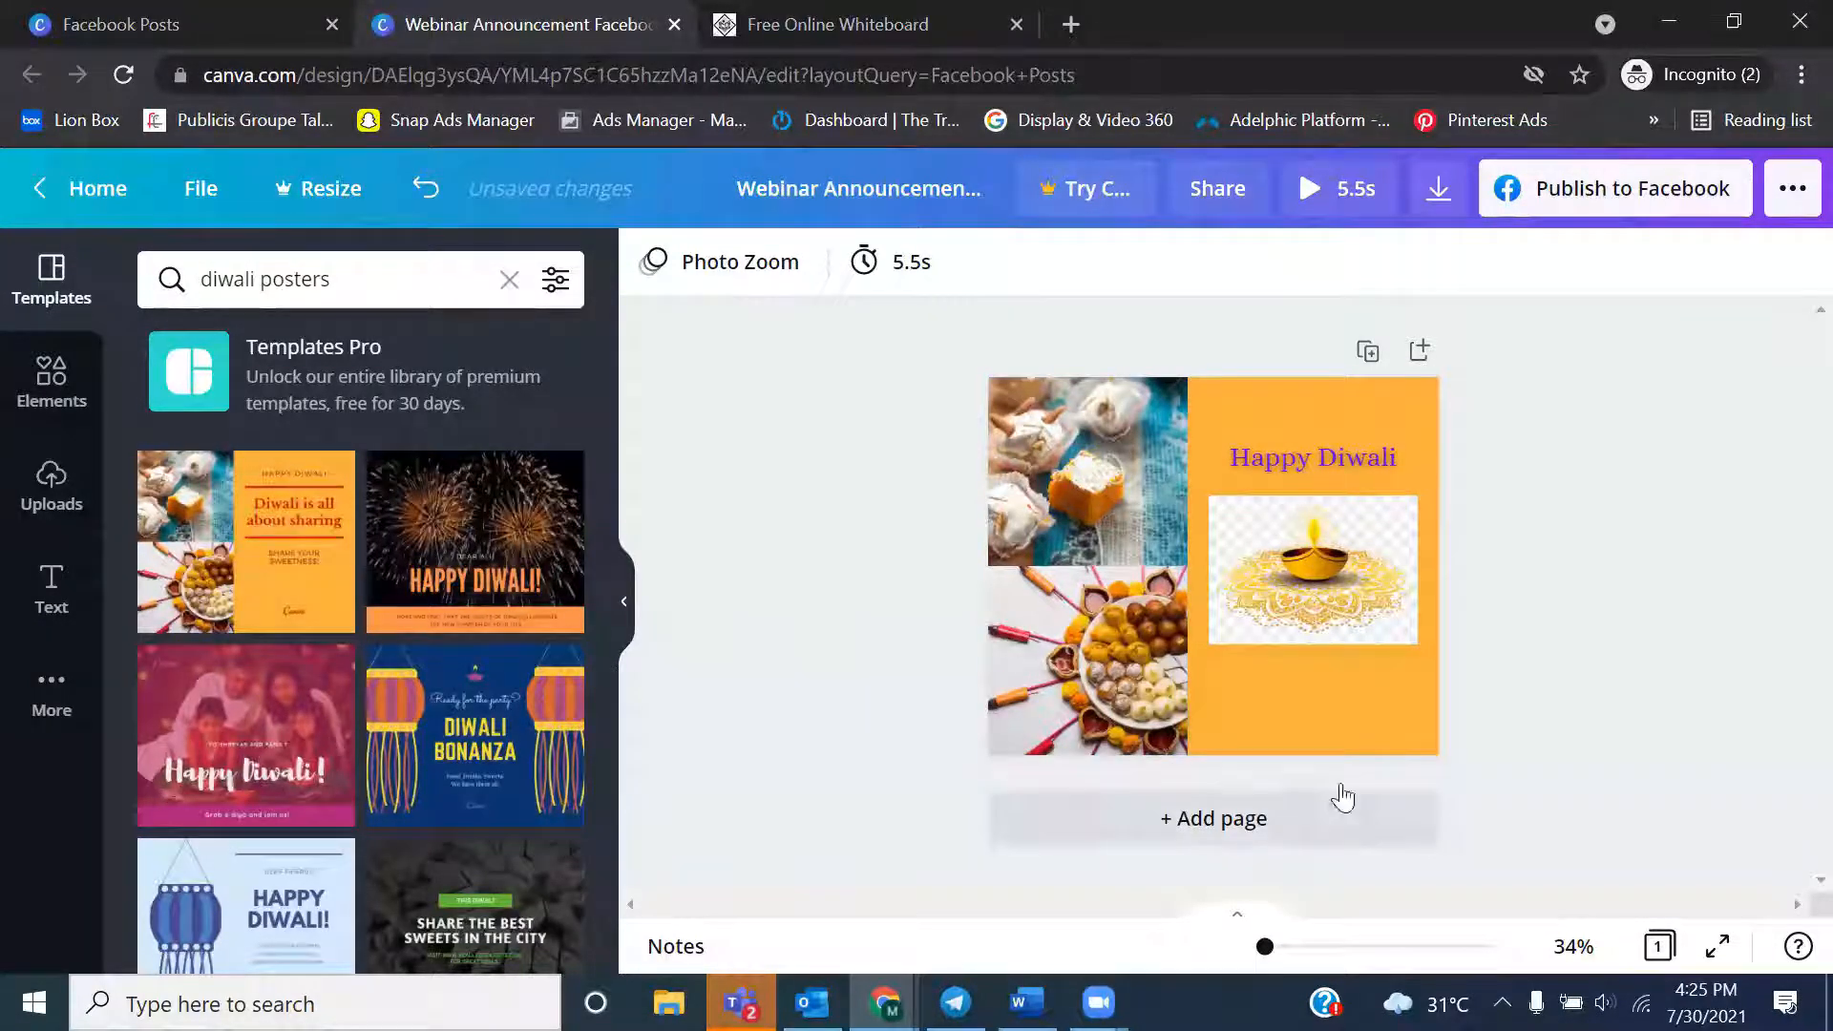
{"action": "left_click", "coordinate": [1283, 647]}
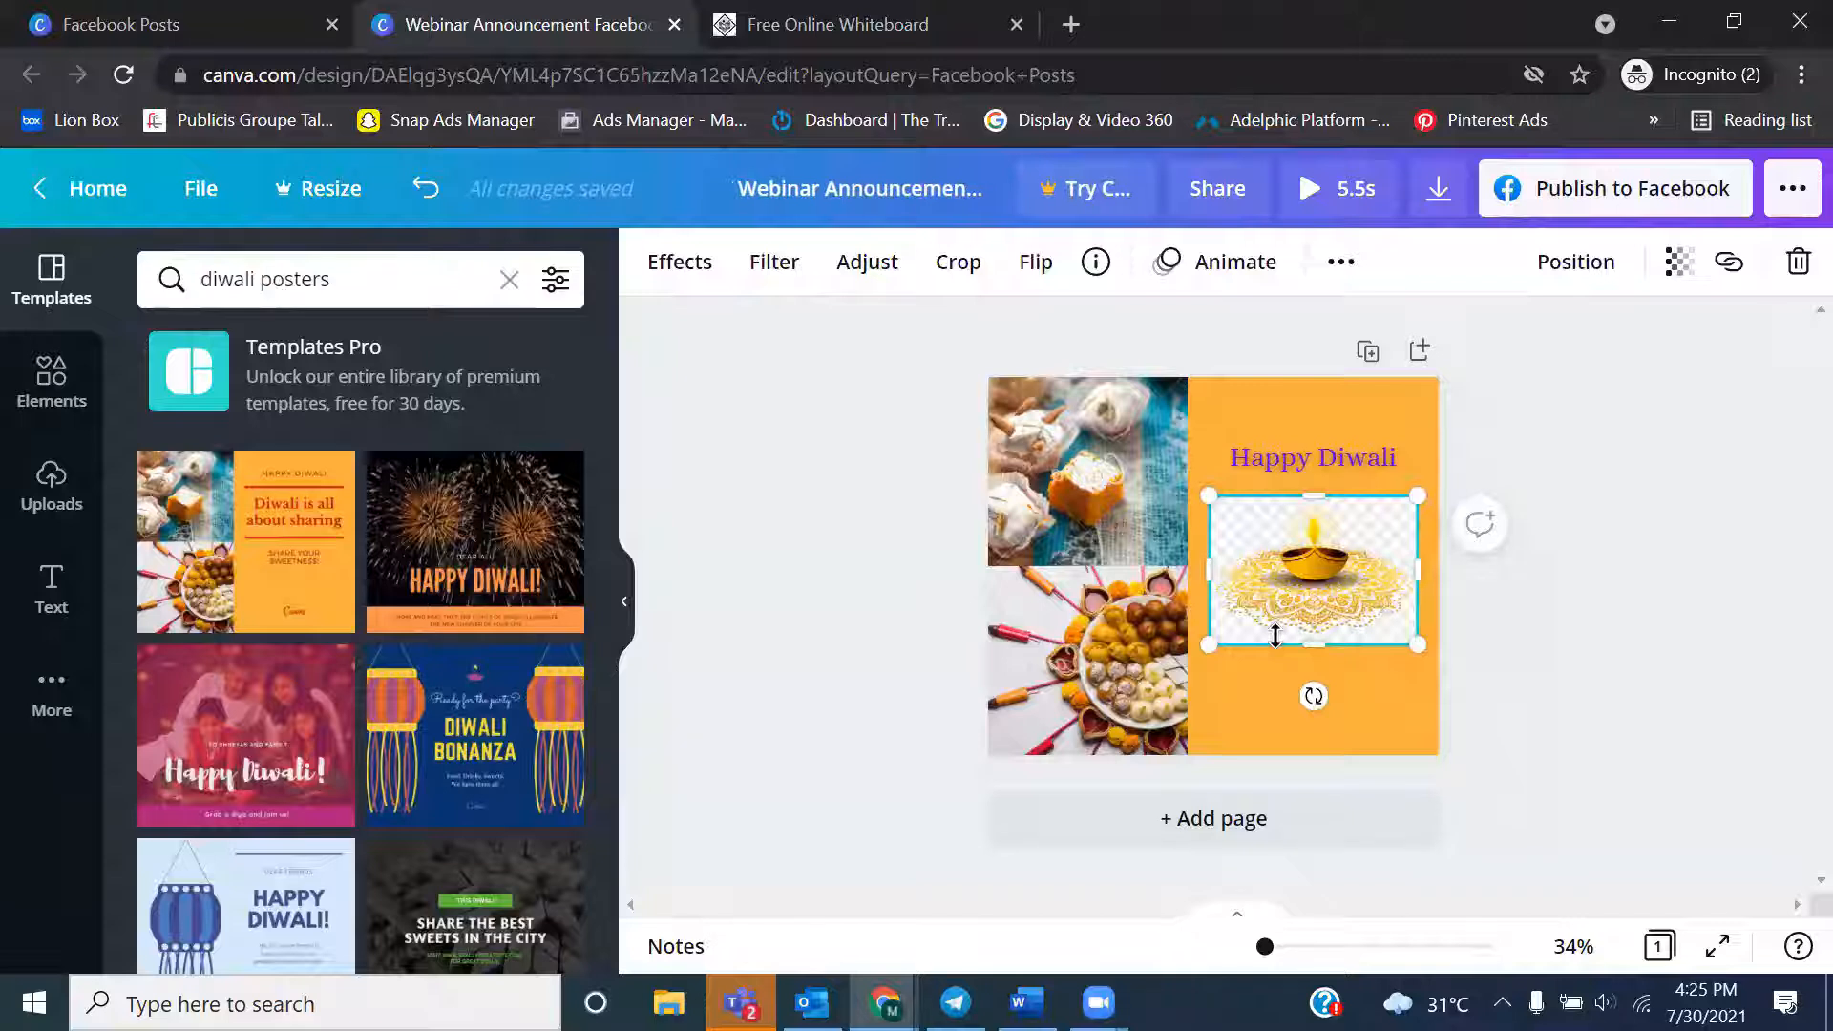
{"action": "left_click", "coordinate": [1653, 630]}
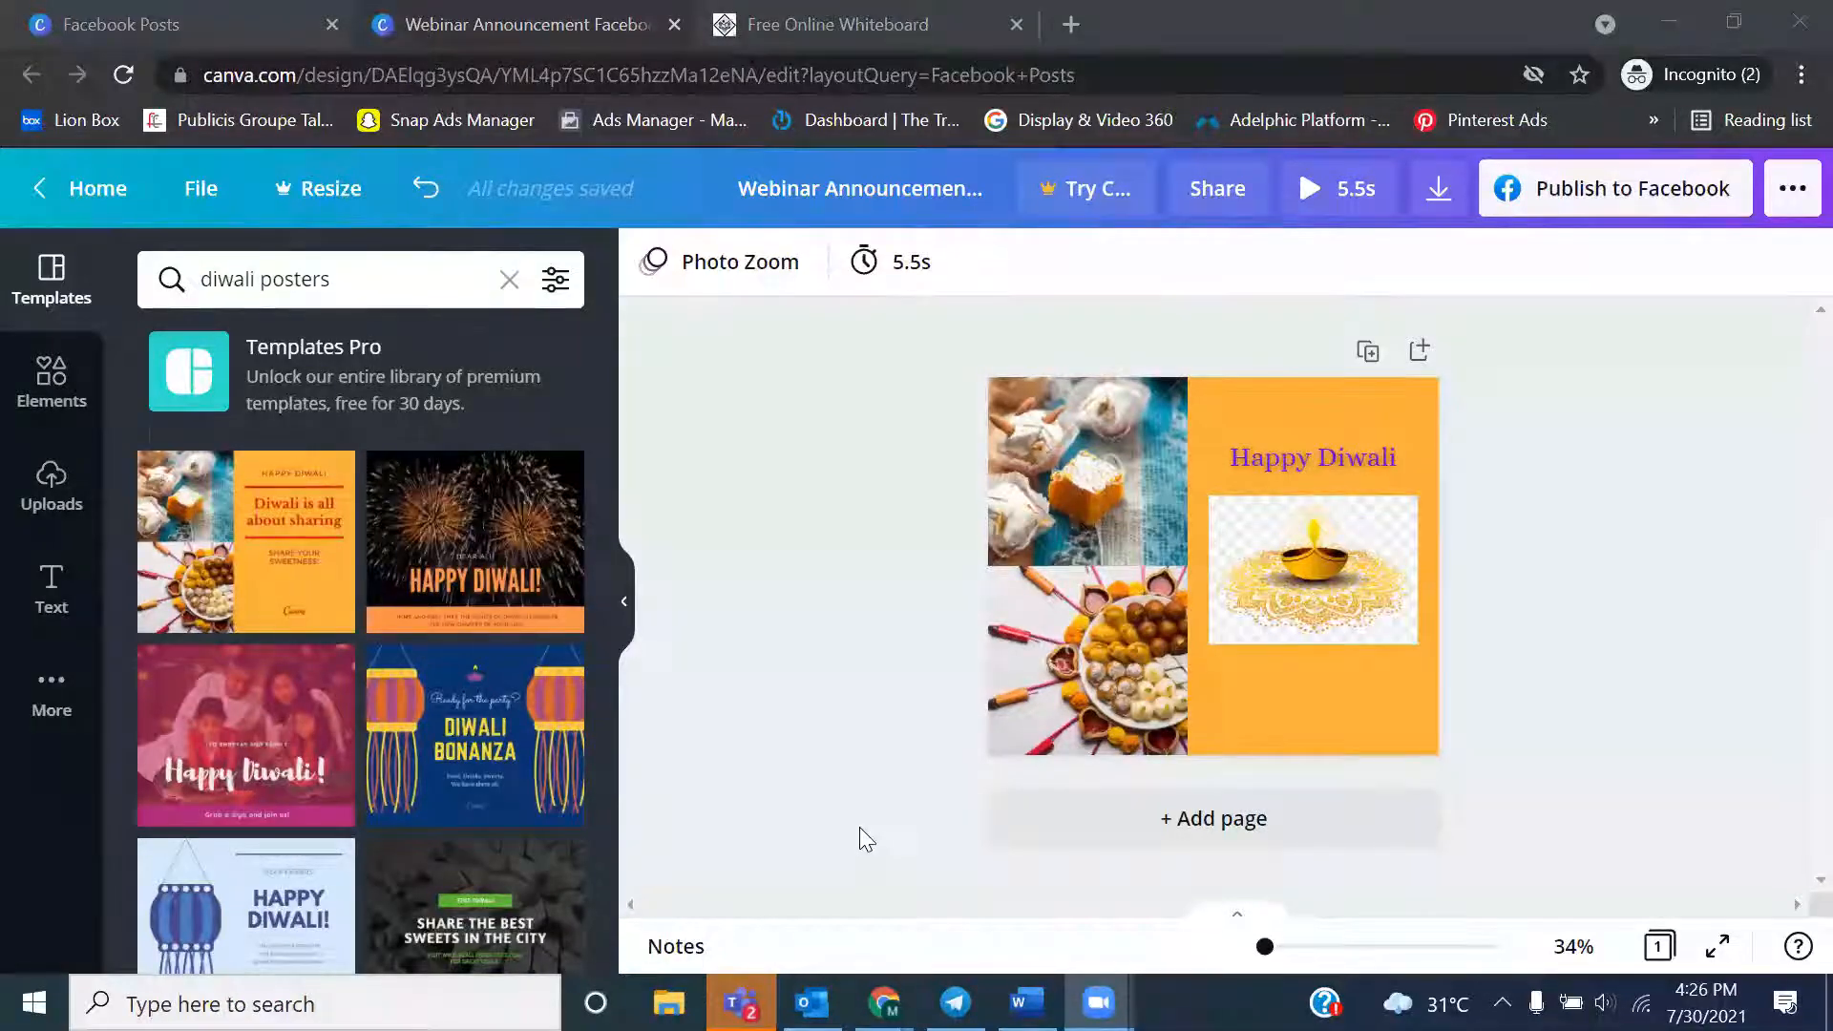
{"action": "left_click", "coordinate": [954, 1003]}
{"action": "left_click", "coordinate": [955, 1002]}
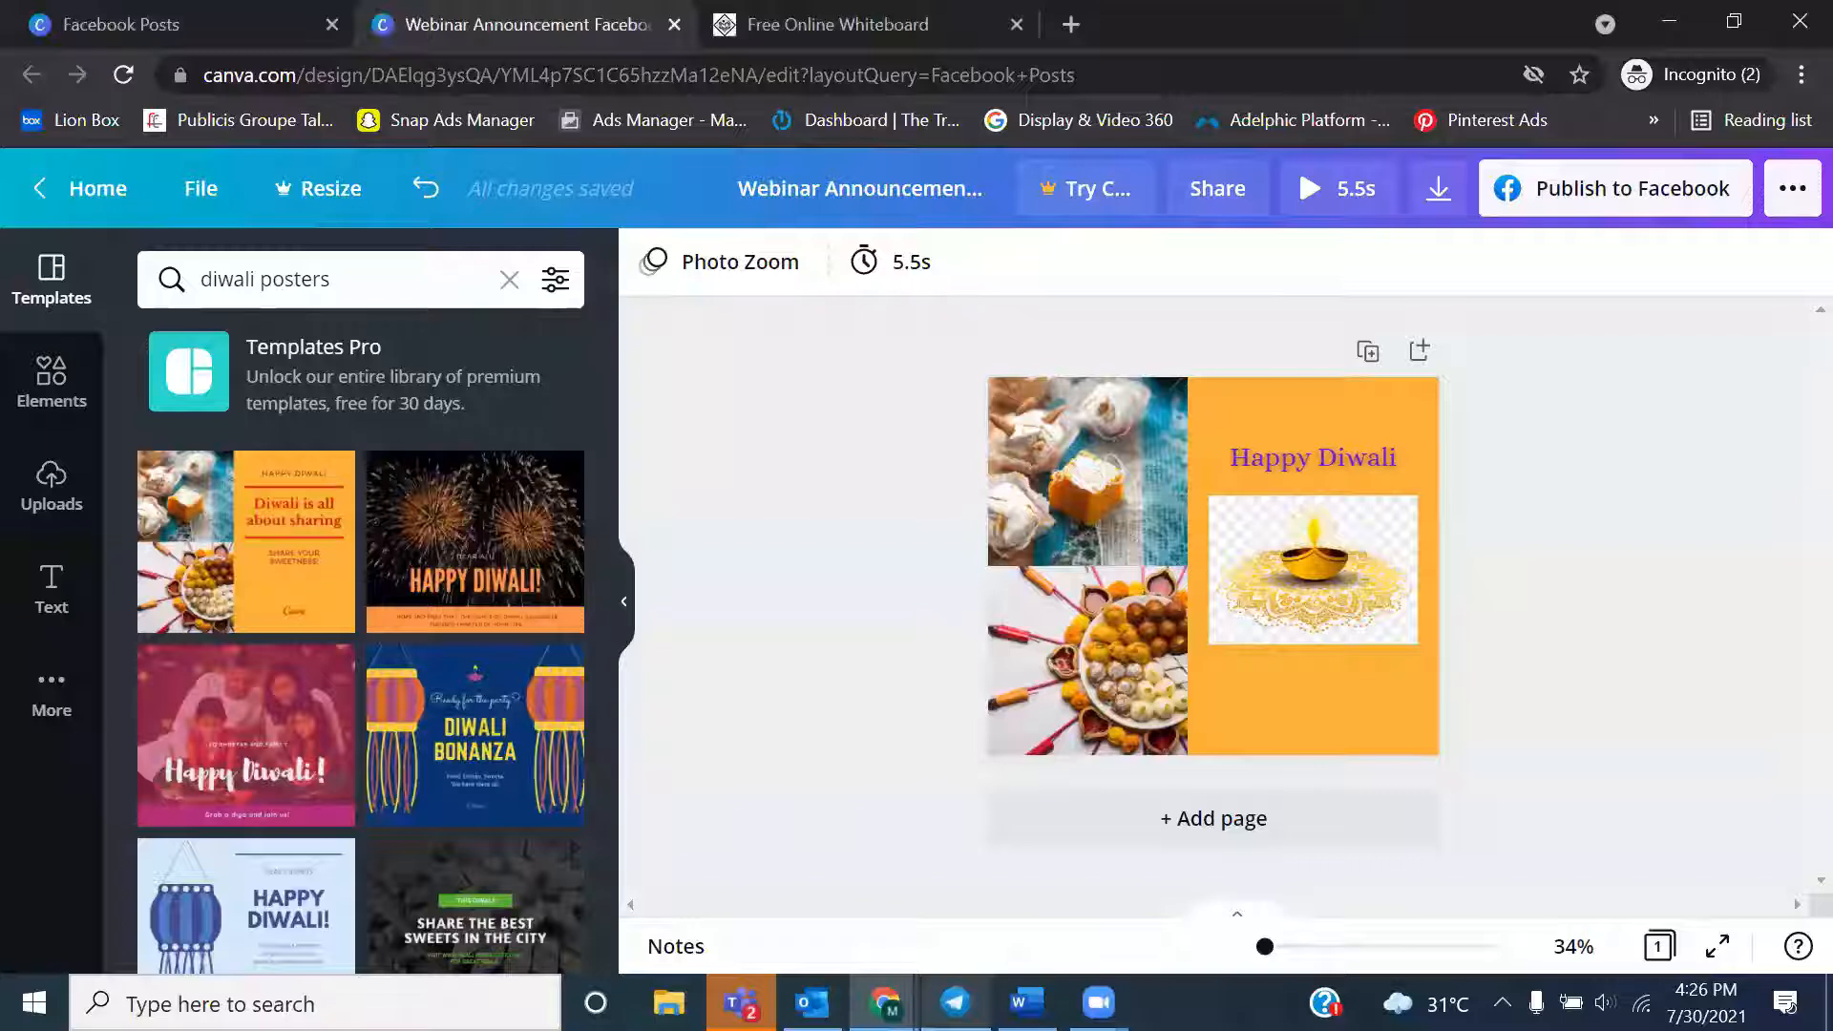
{"action": "mouse_move", "coordinate": [1098, 1002]}
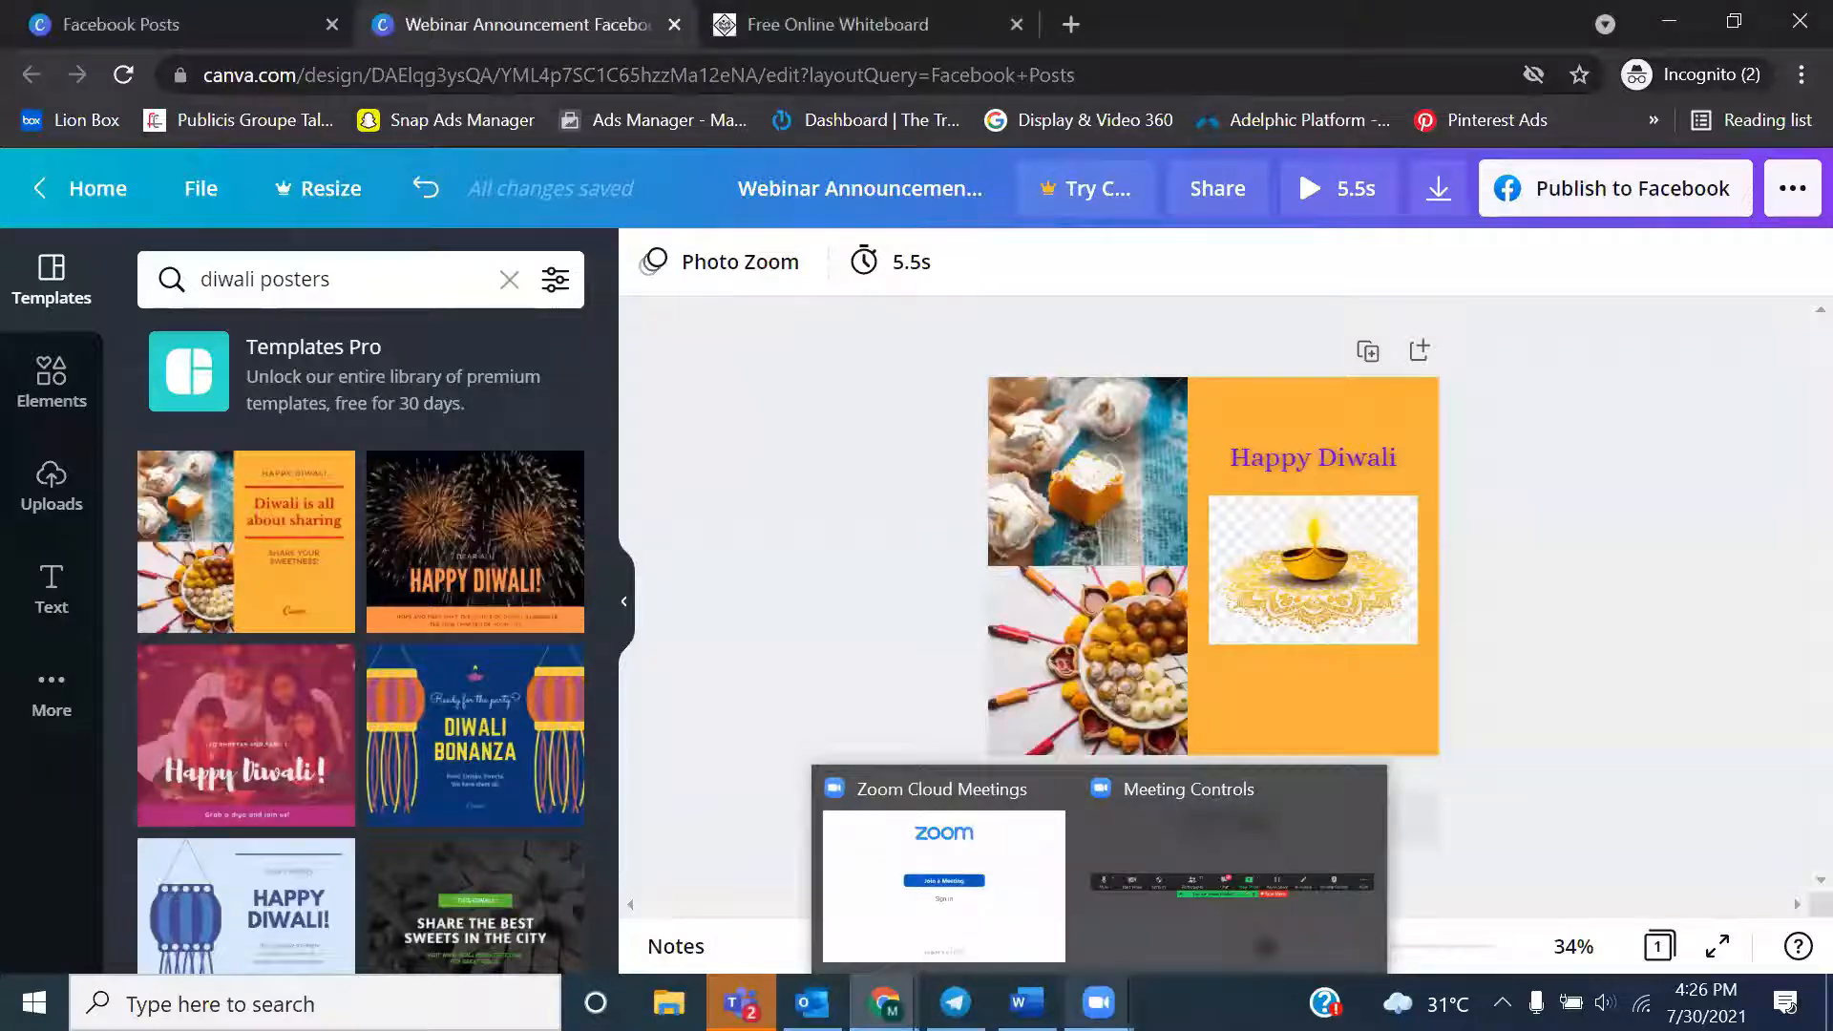
{"action": "left_click", "coordinate": [1159, 911]}
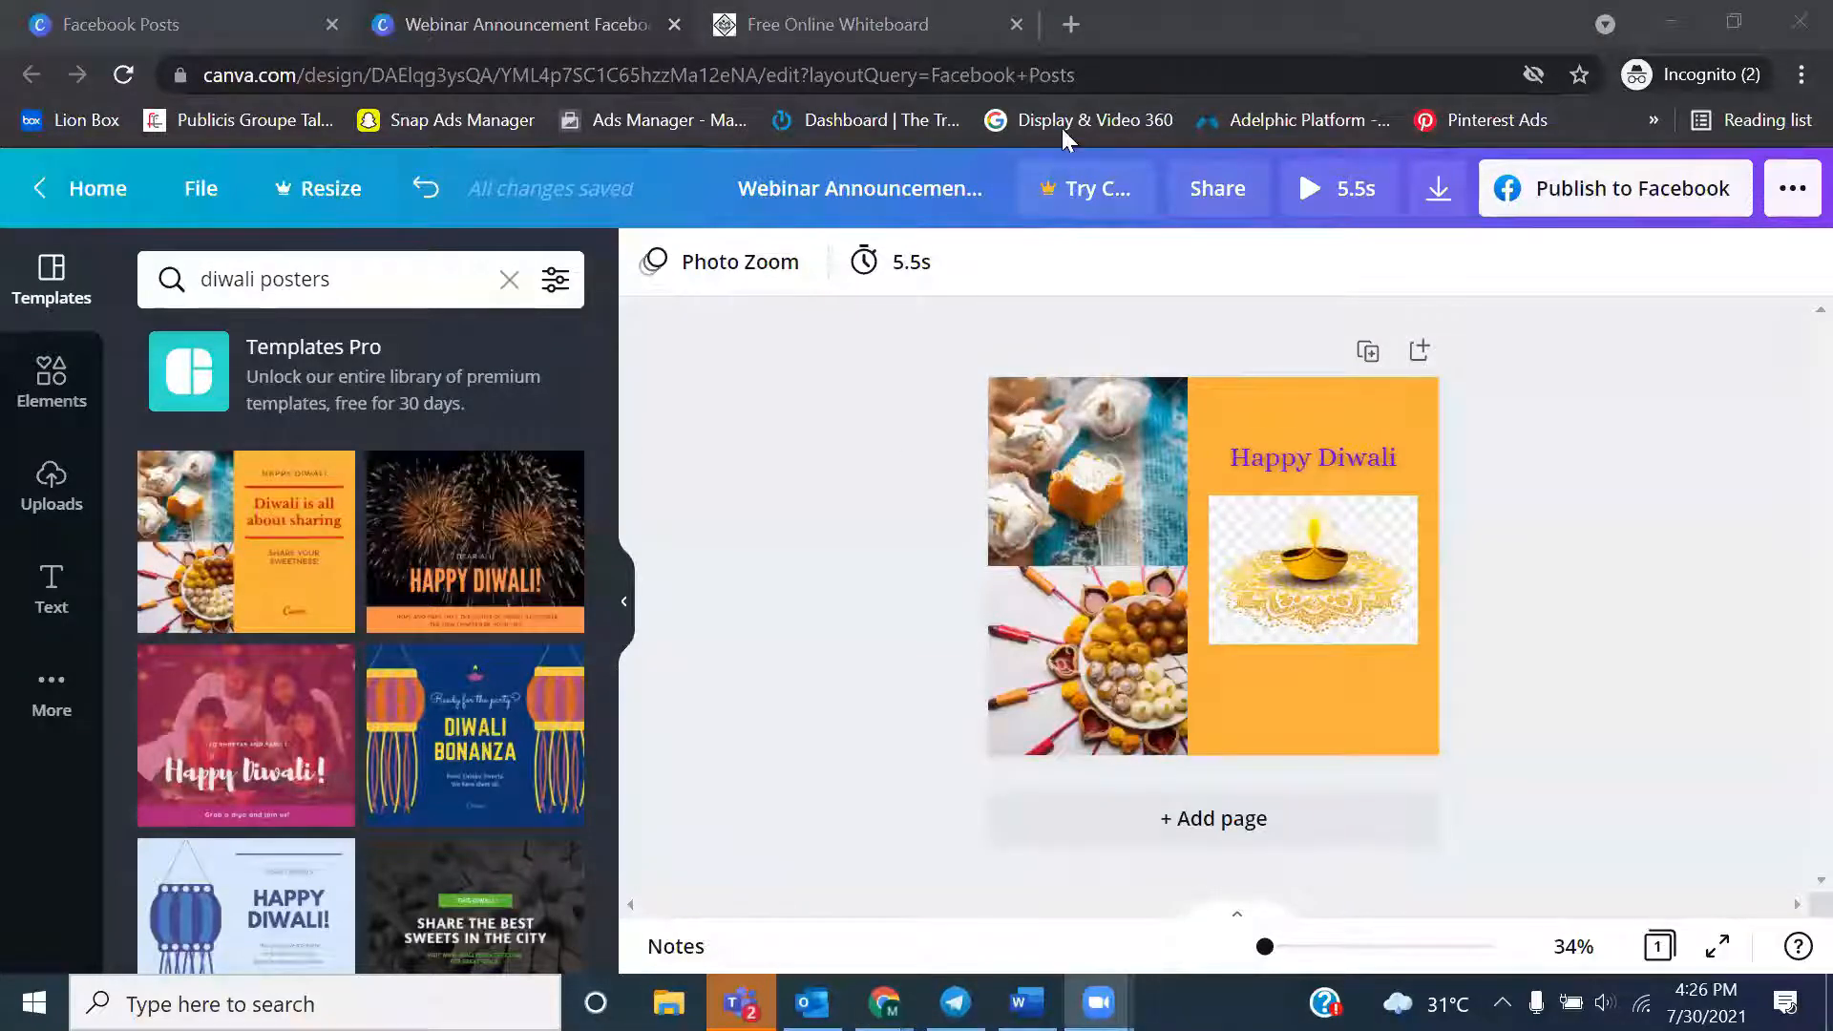